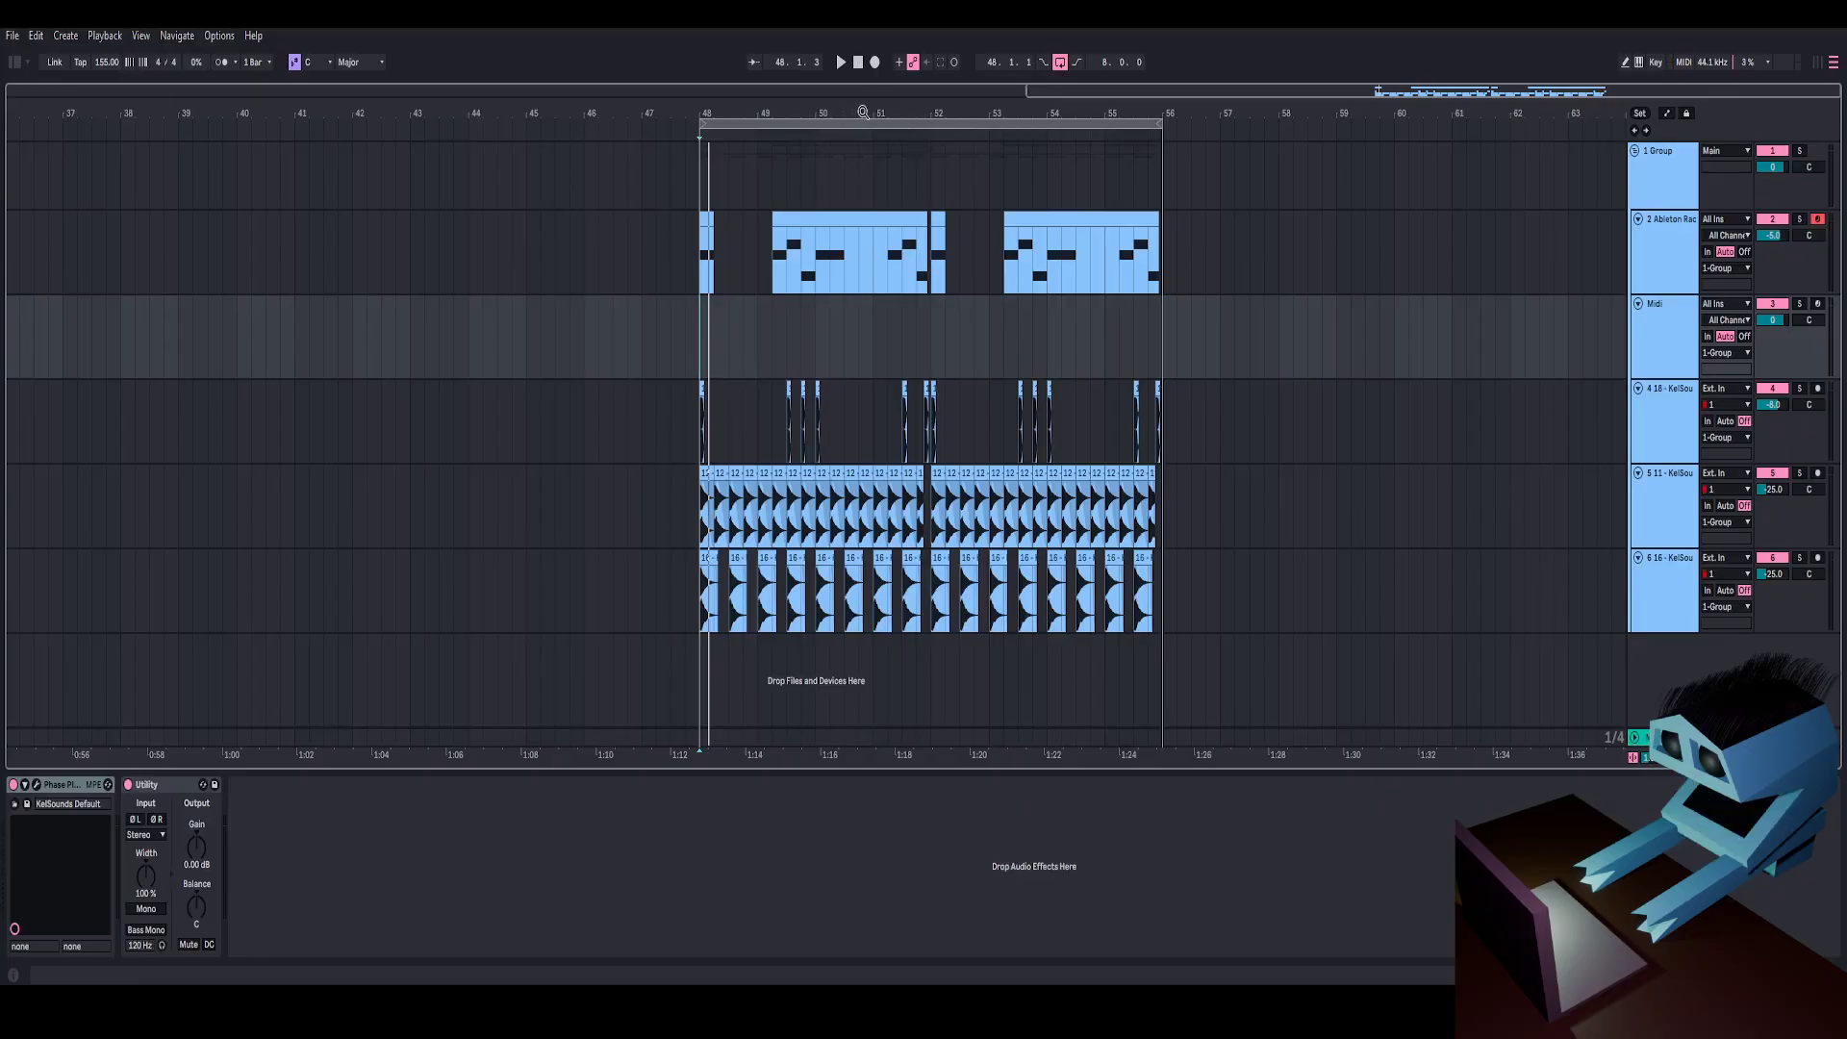
- Select the Ableton Rack track and show its instrument rack's device chain and chain list
drag(862, 112, 833, 145)
click(1633, 249)
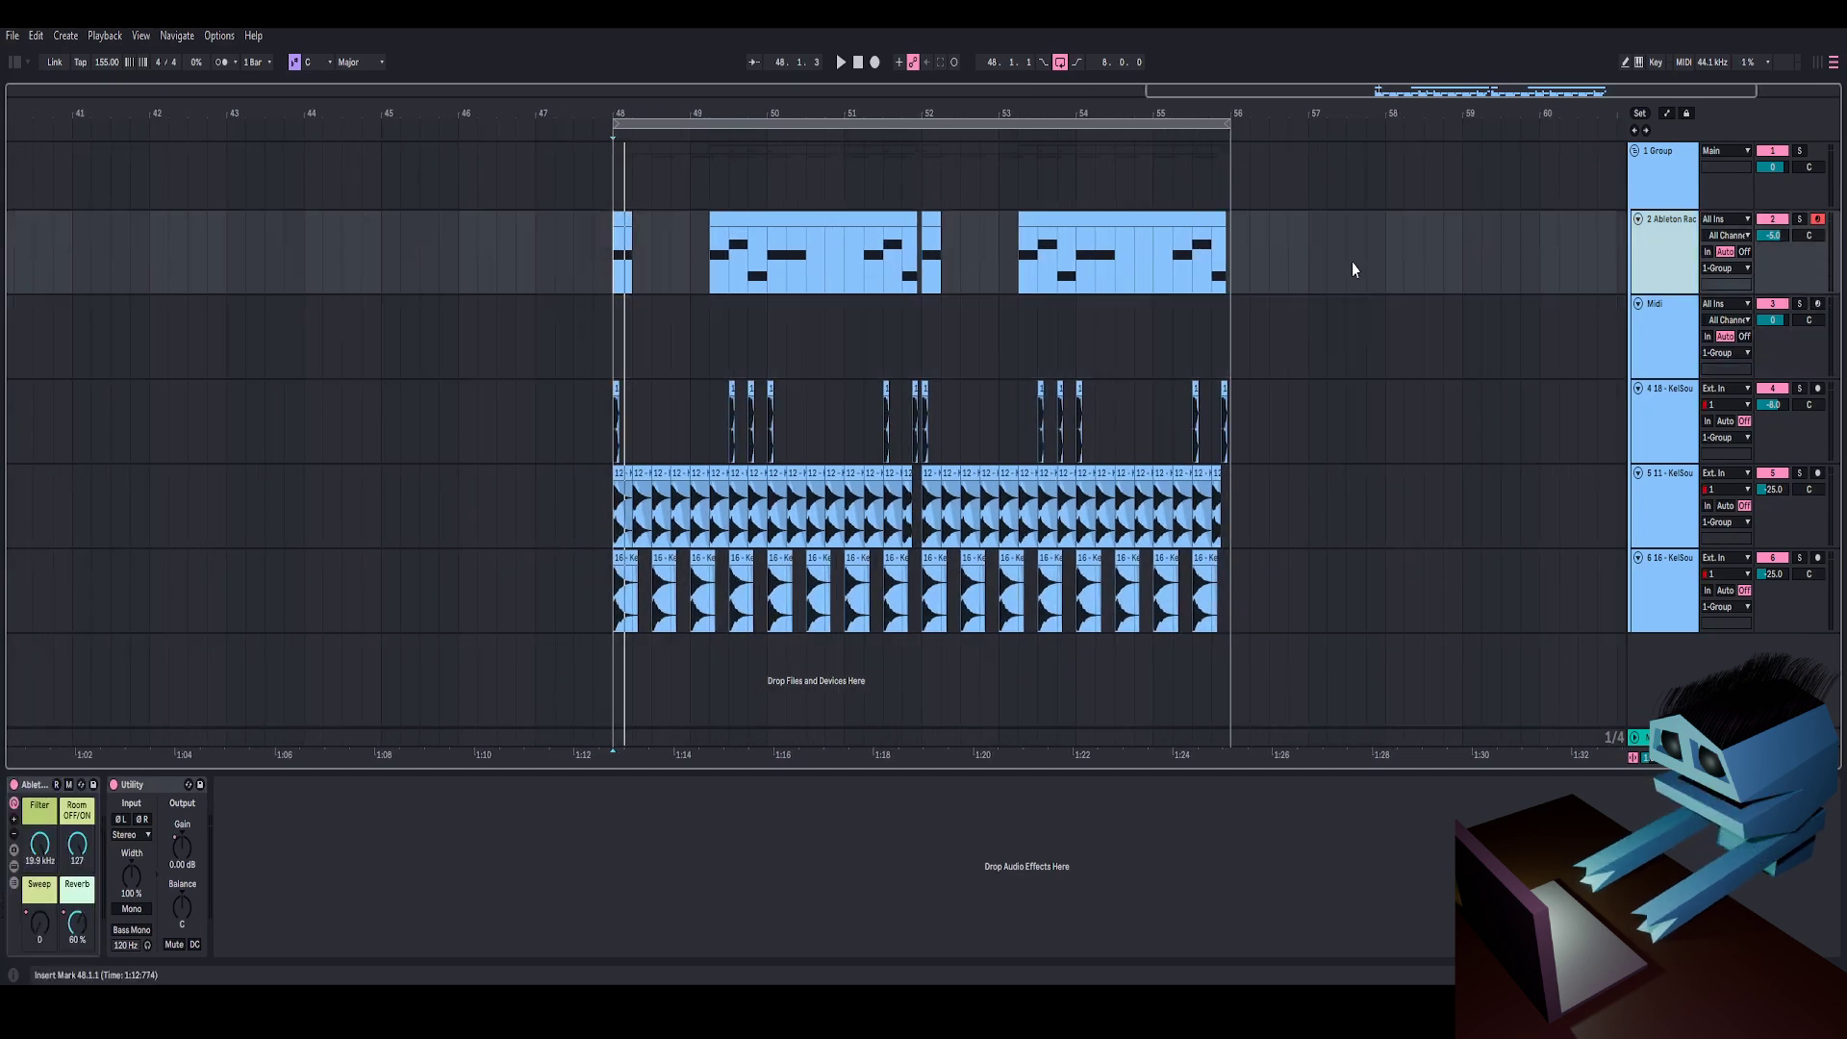
click(13, 866)
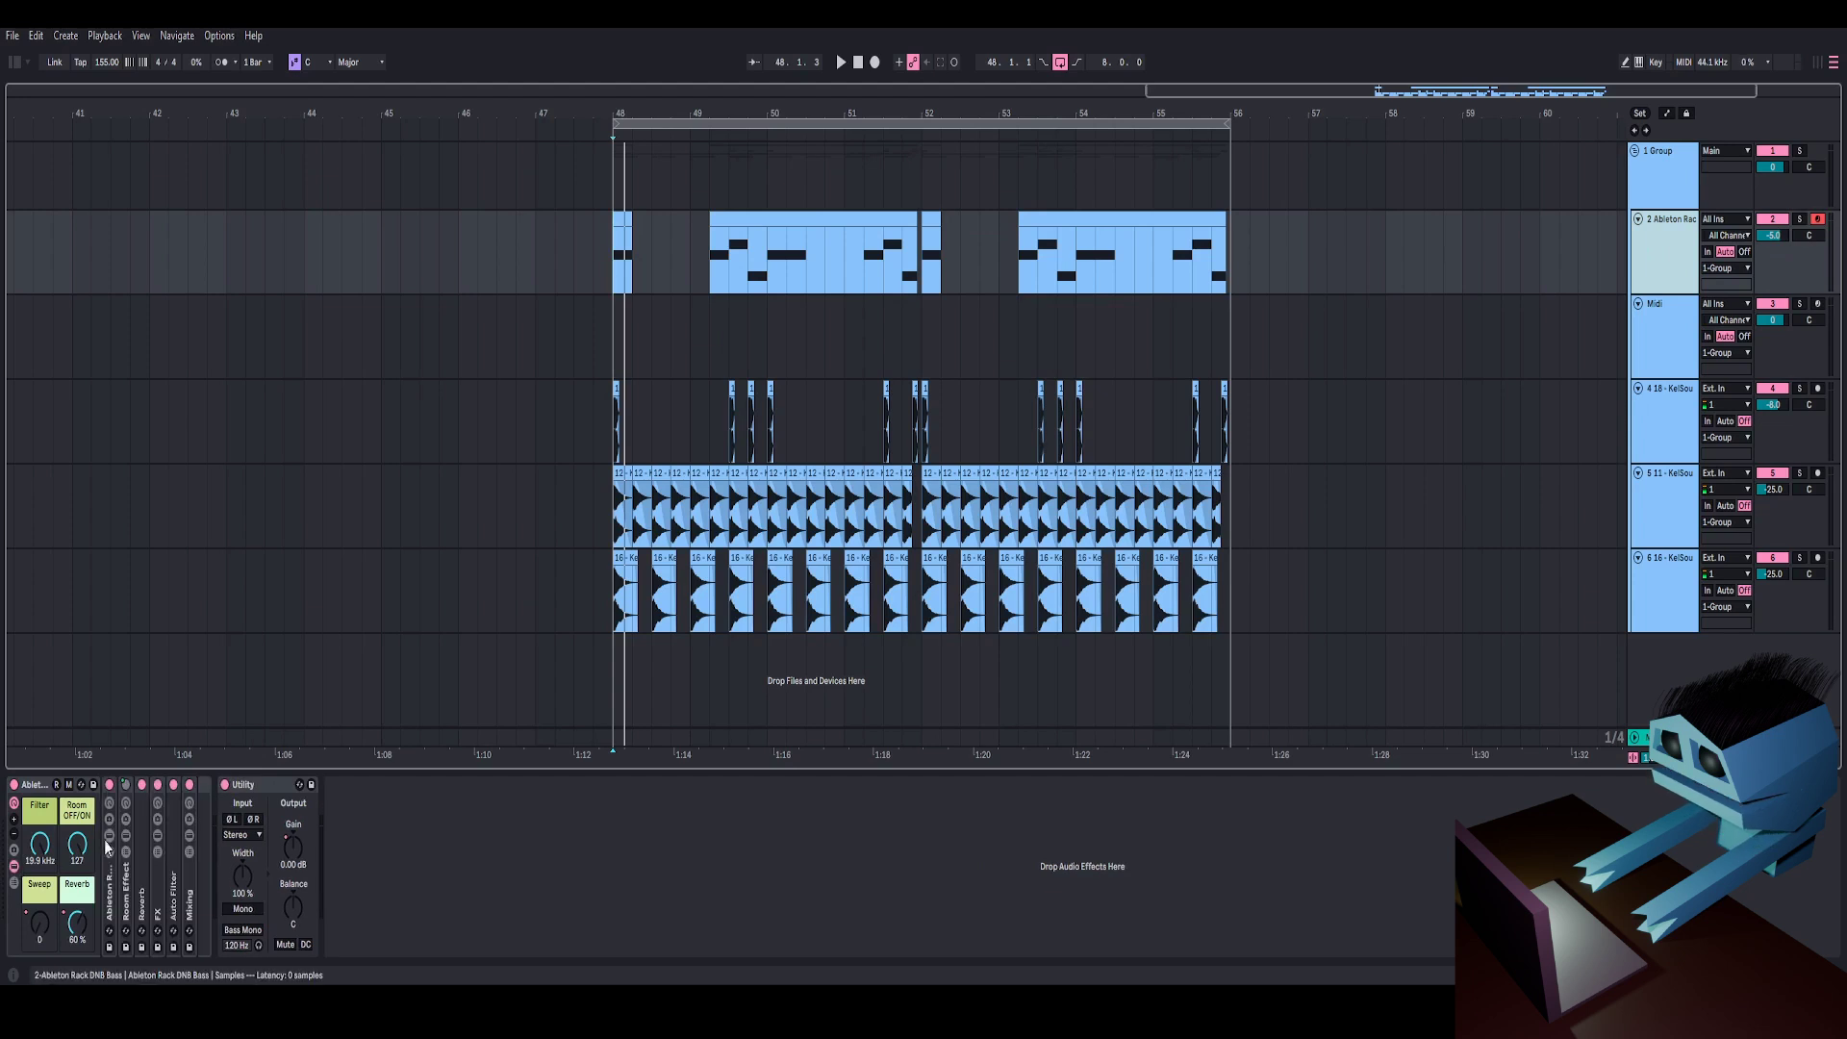
click(14, 882)
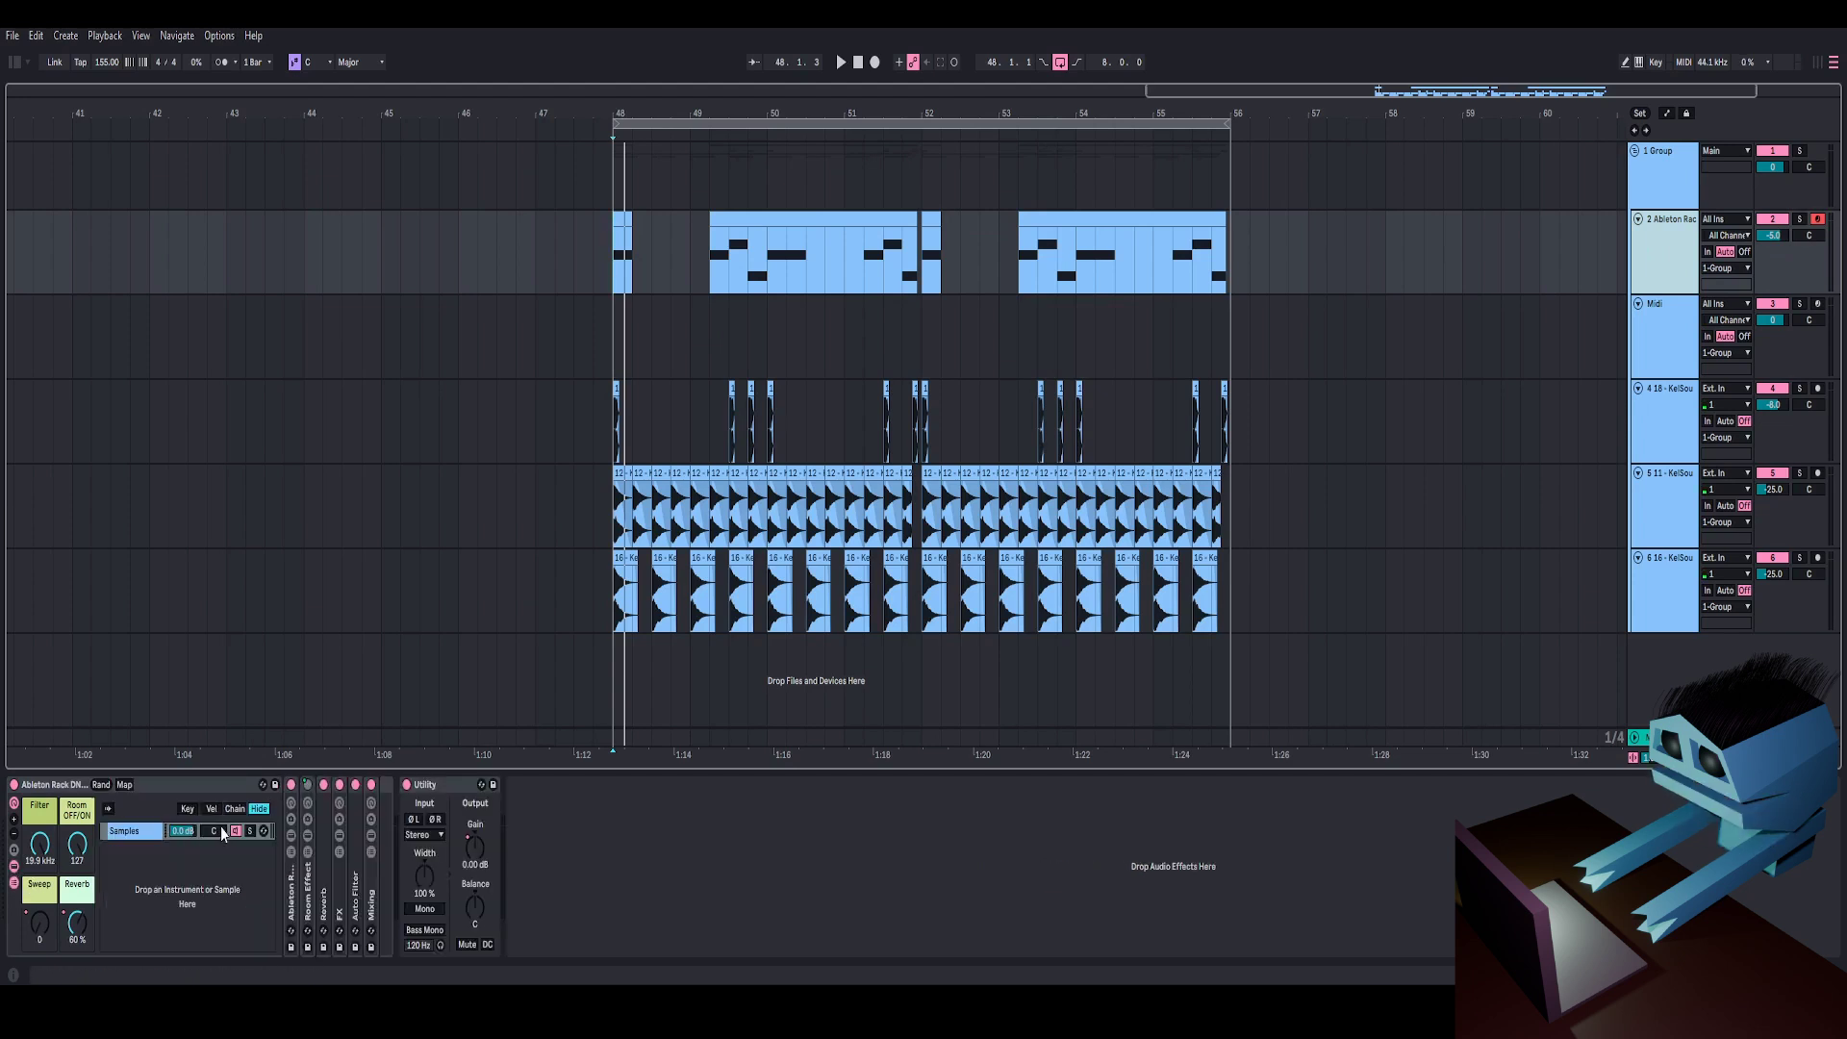
- Expand the nested DNB Bass Samples rack on the Ableton Rack track to show its note chains and the G#0 sampler
click(613, 365)
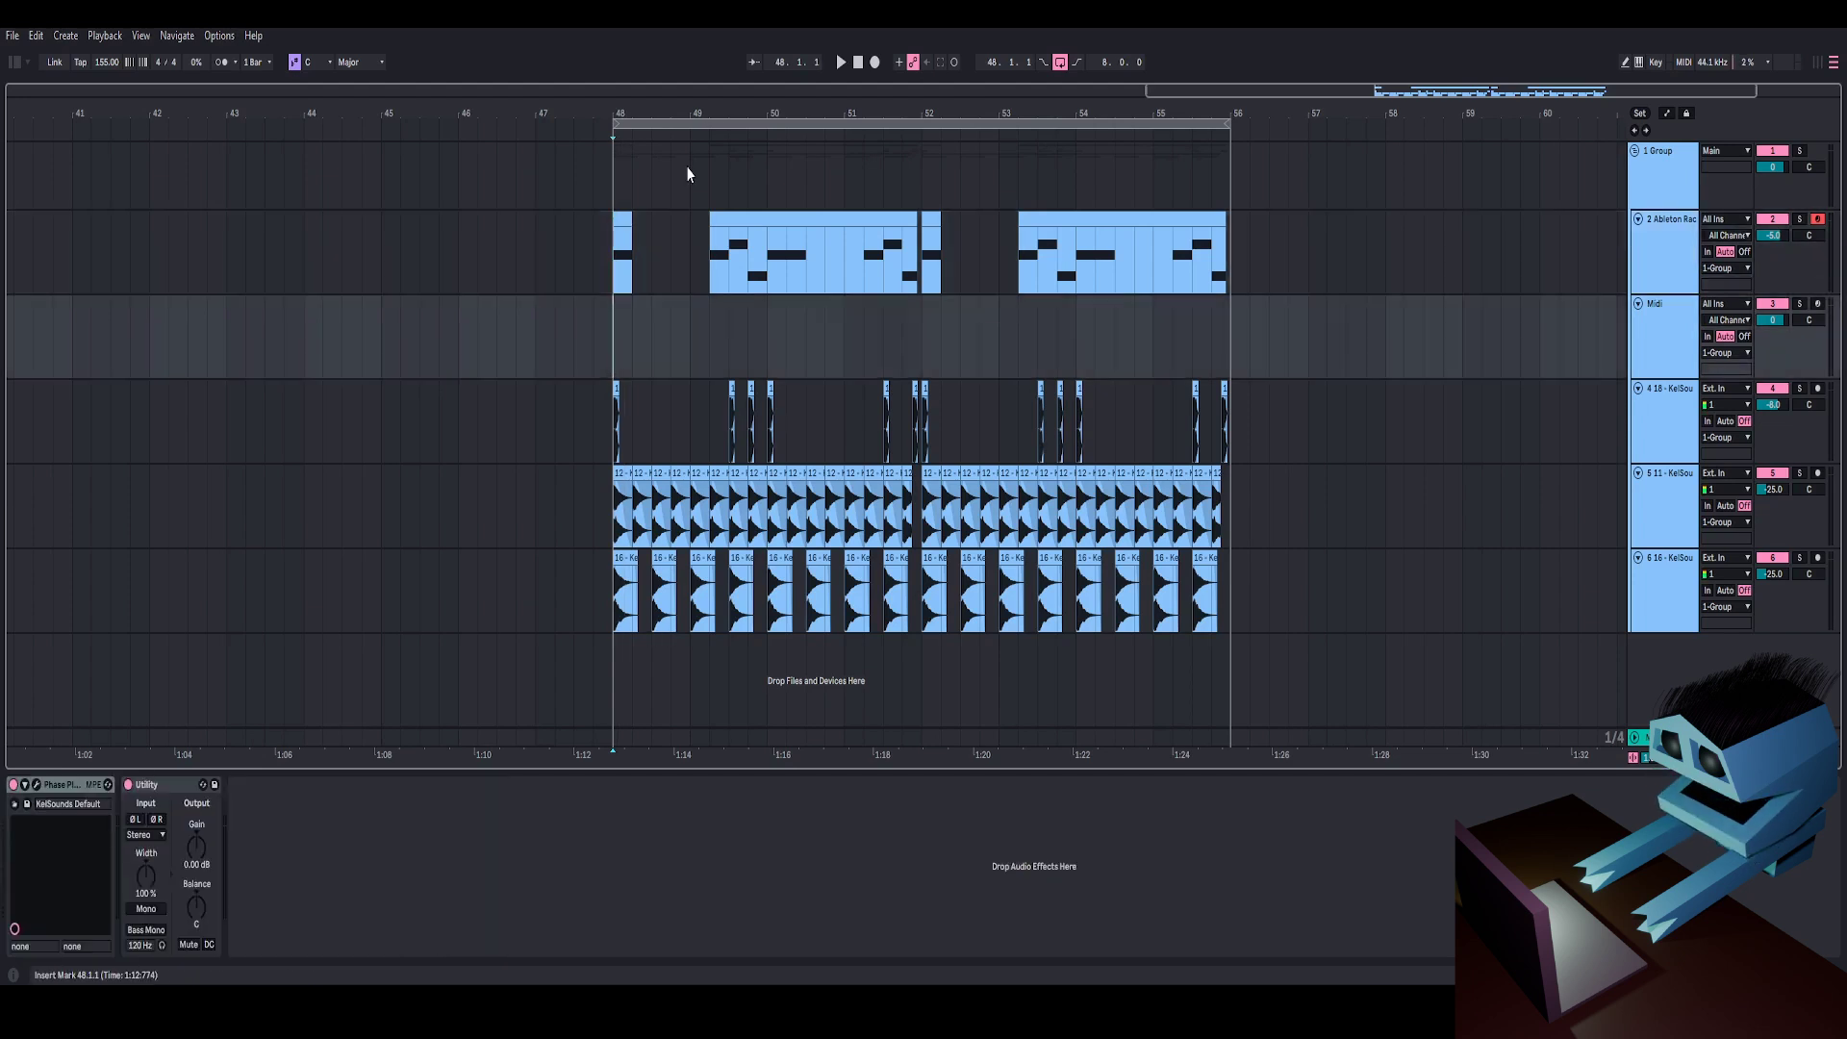
drag(771, 113, 853, 136)
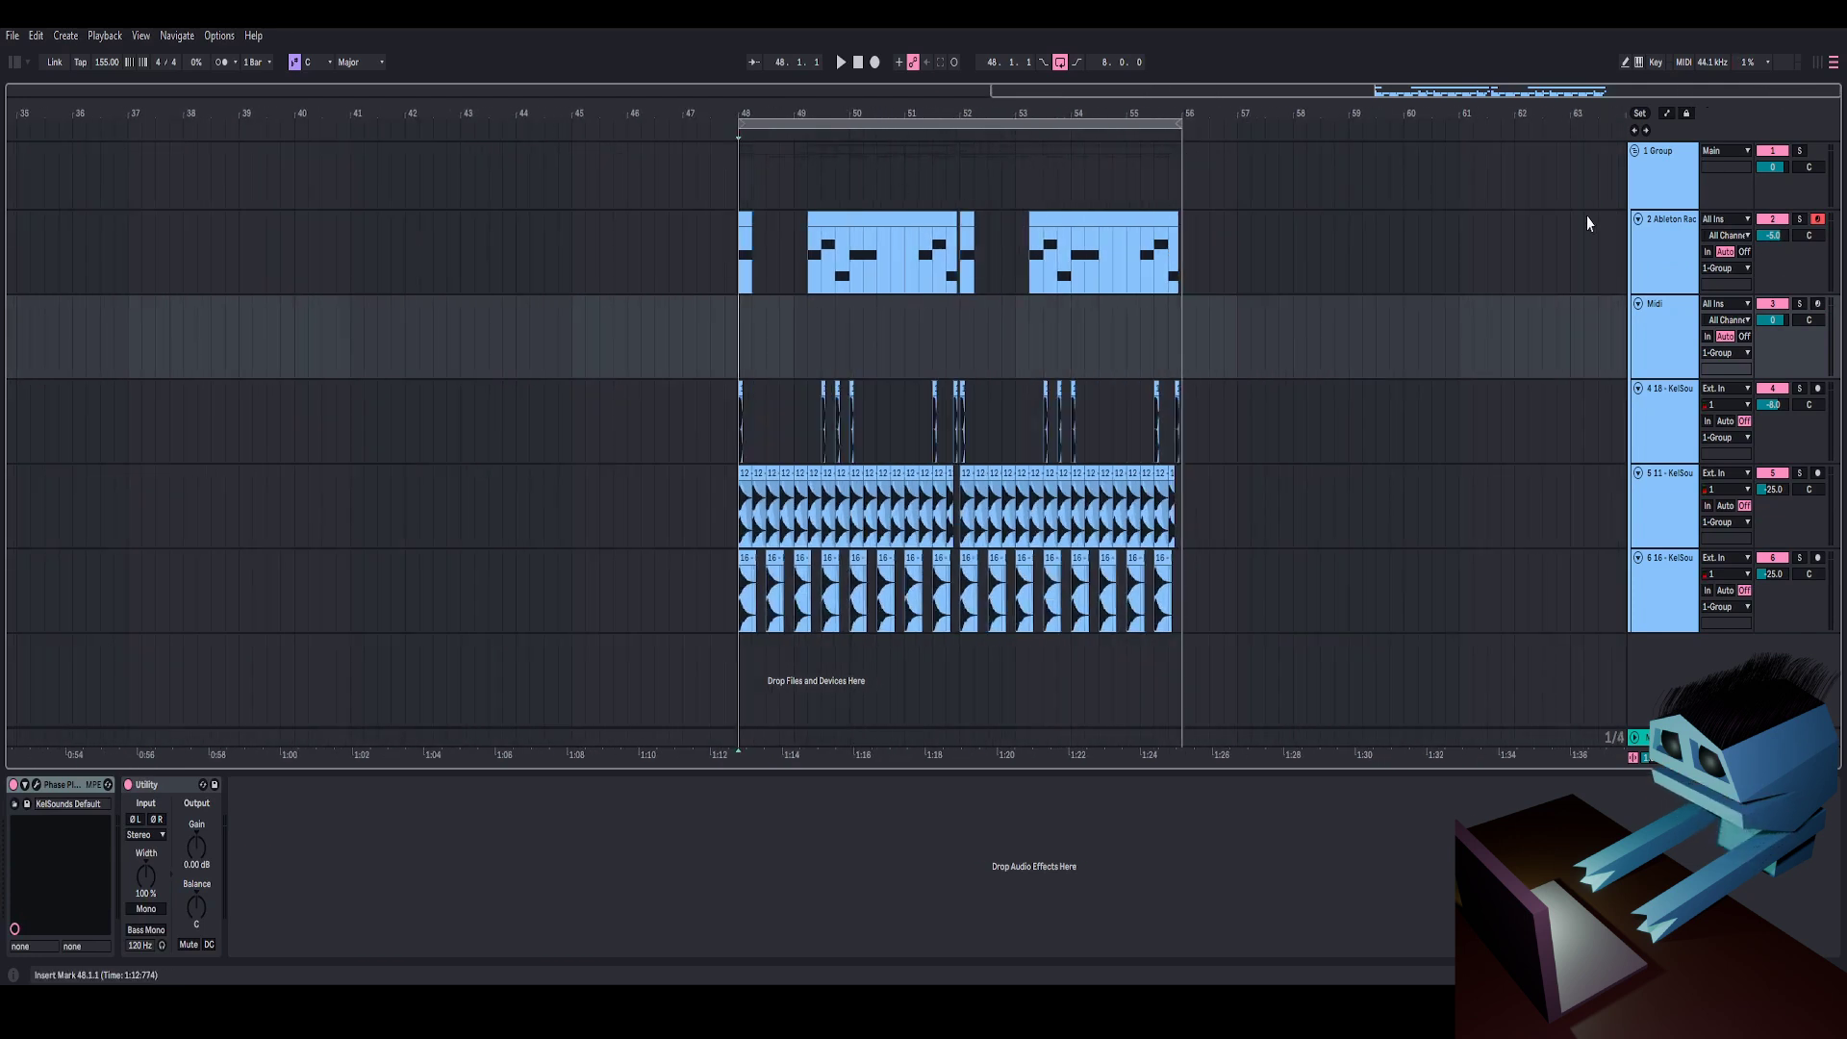
click(1665, 254)
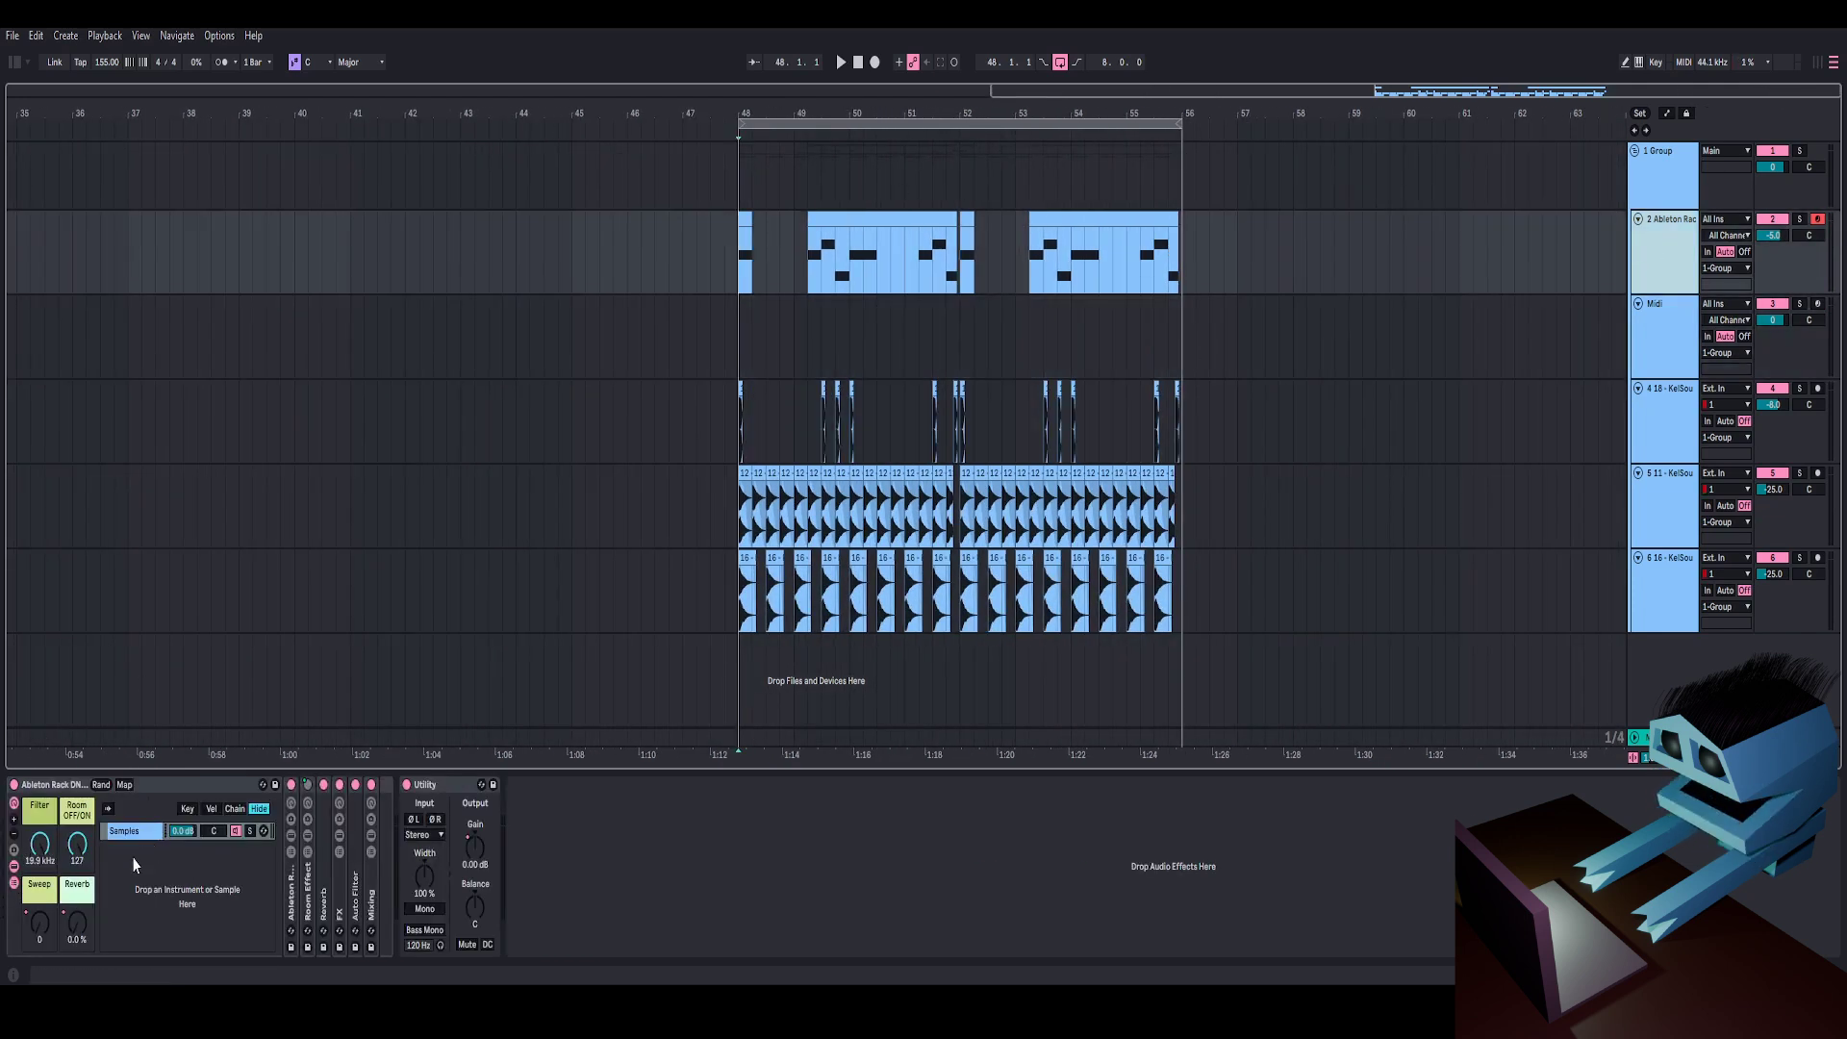
click(290, 853)
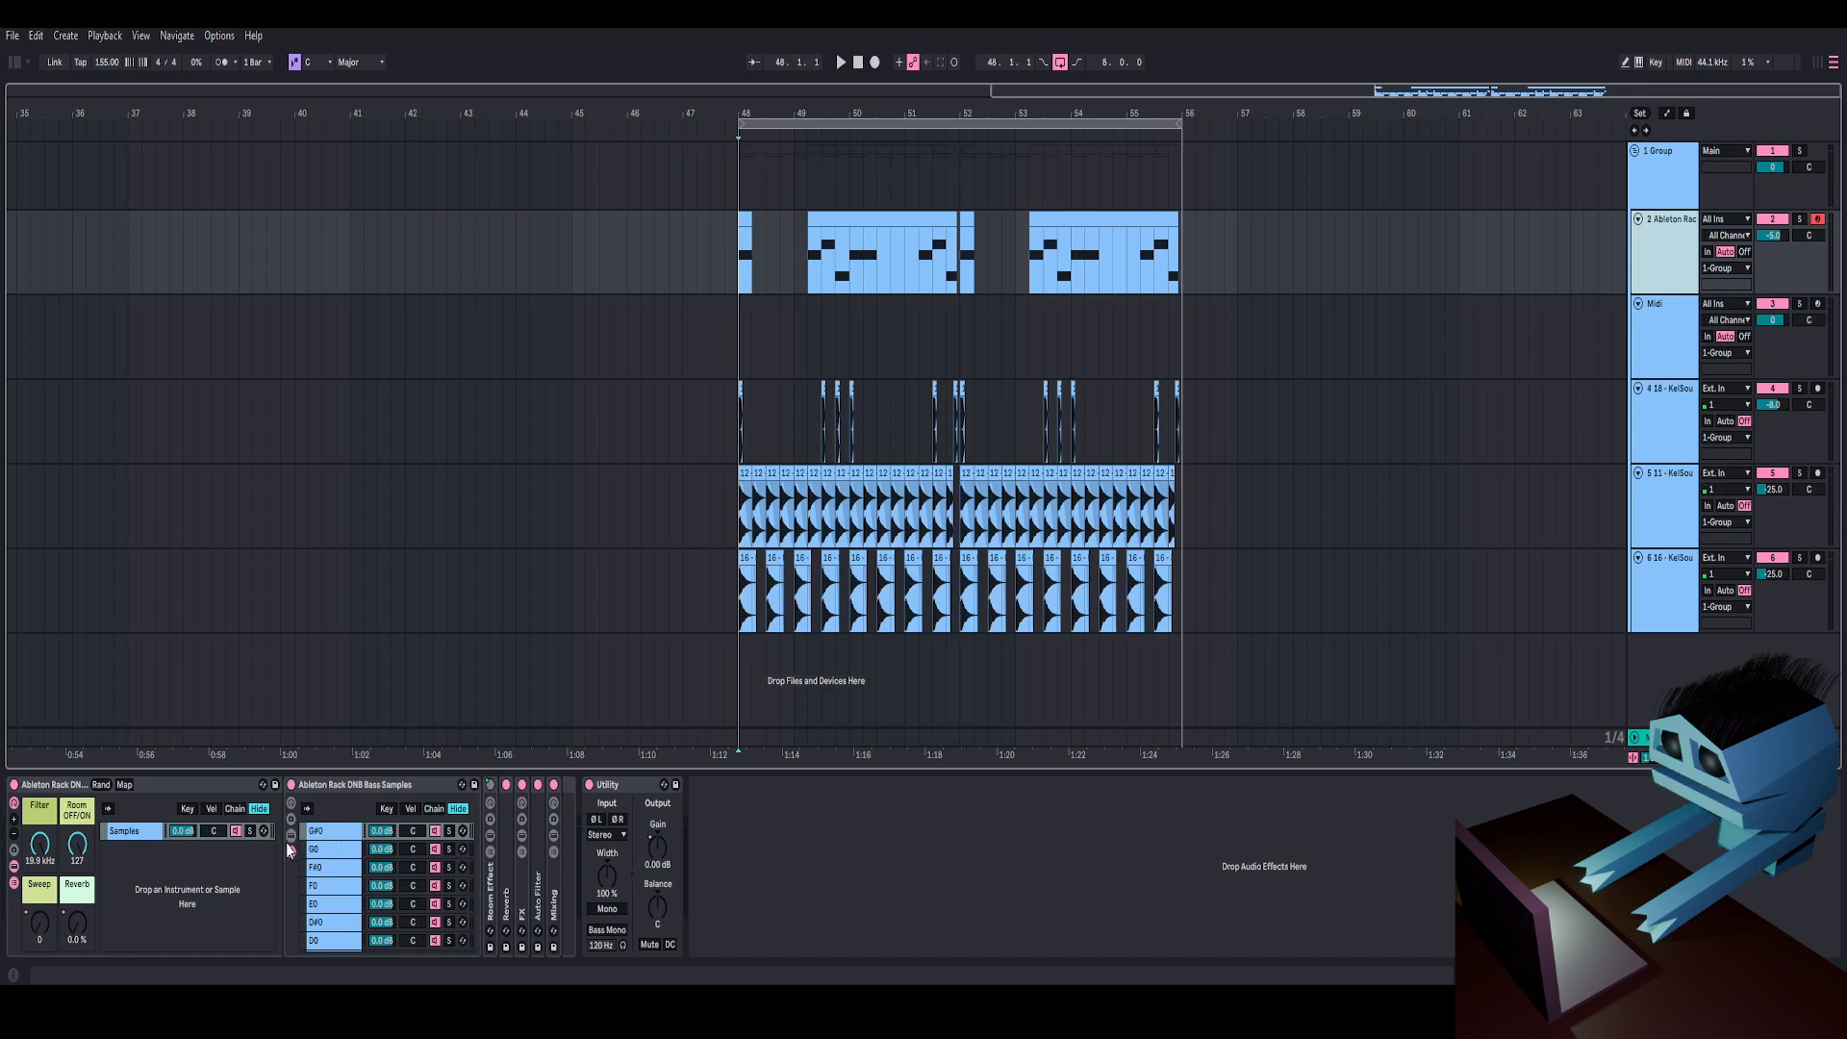
click(289, 837)
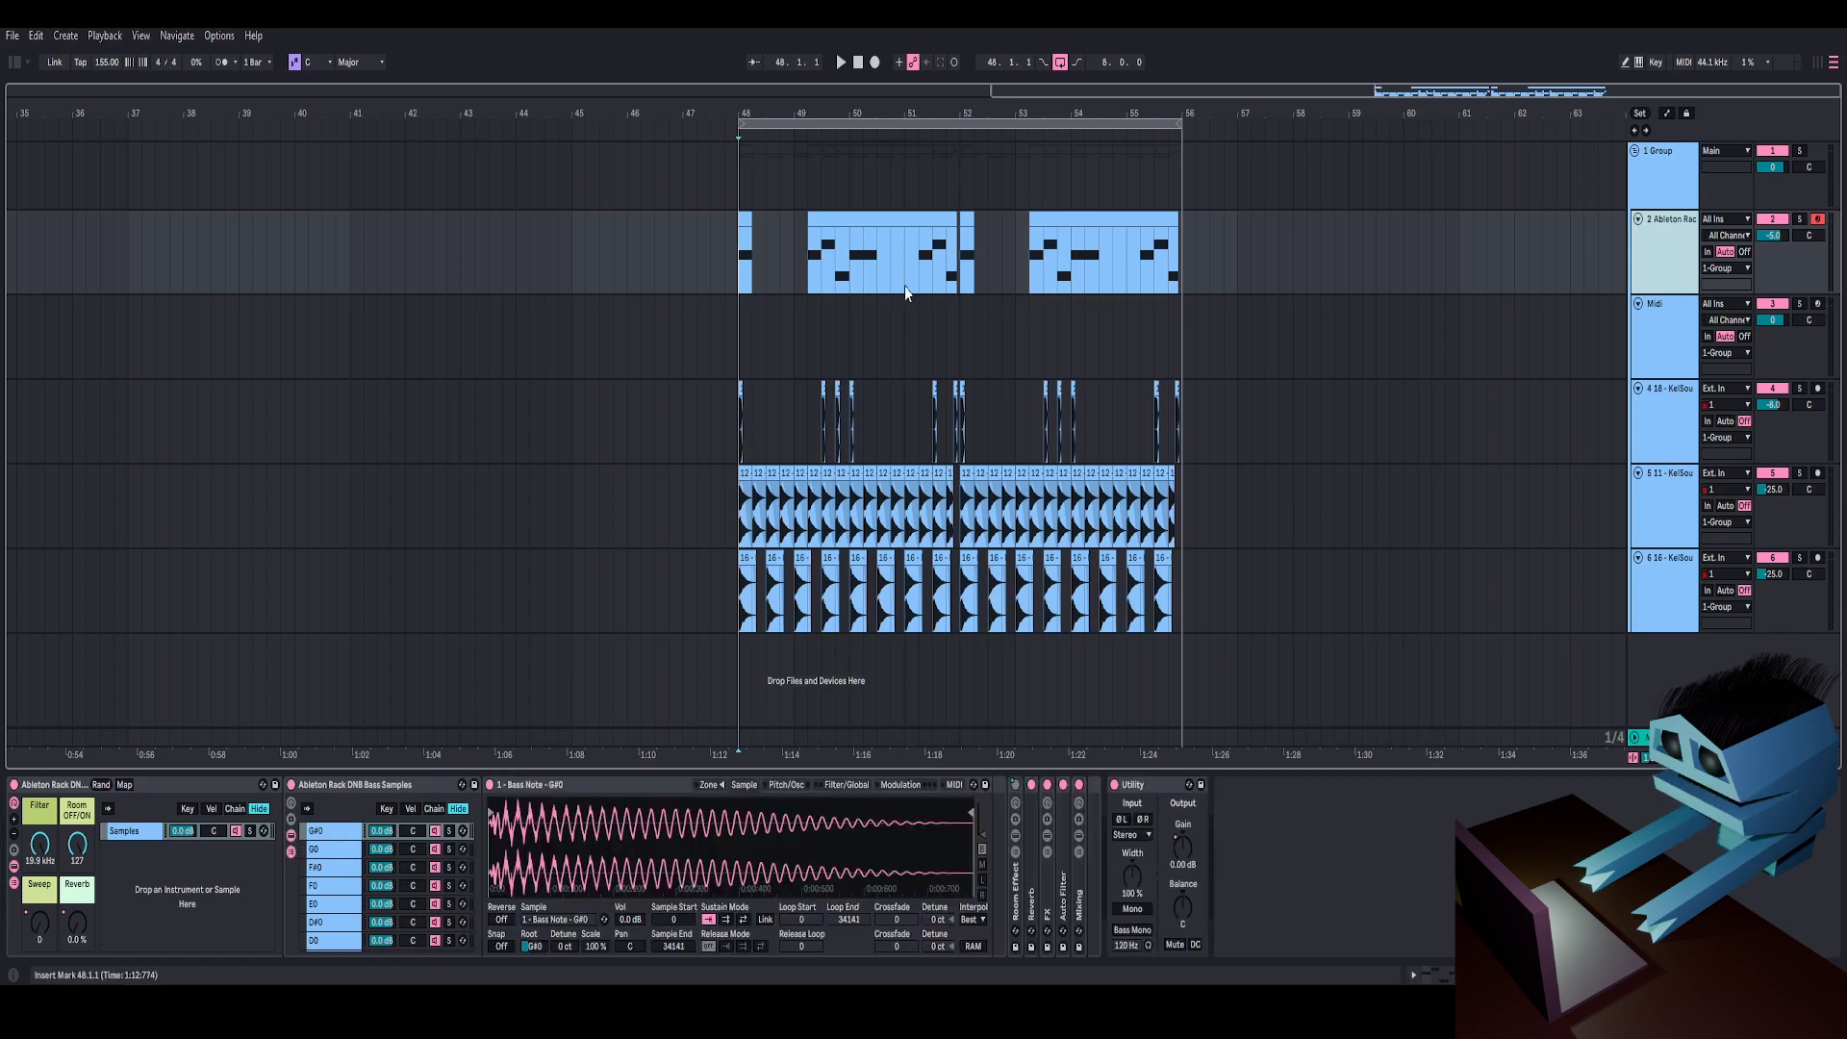
- Switch to the One Shots project and inspect the bass note clips from G#0 down to C0 on the Exports track
click(742, 331)
drag(816, 113, 700, 178)
key(minus)
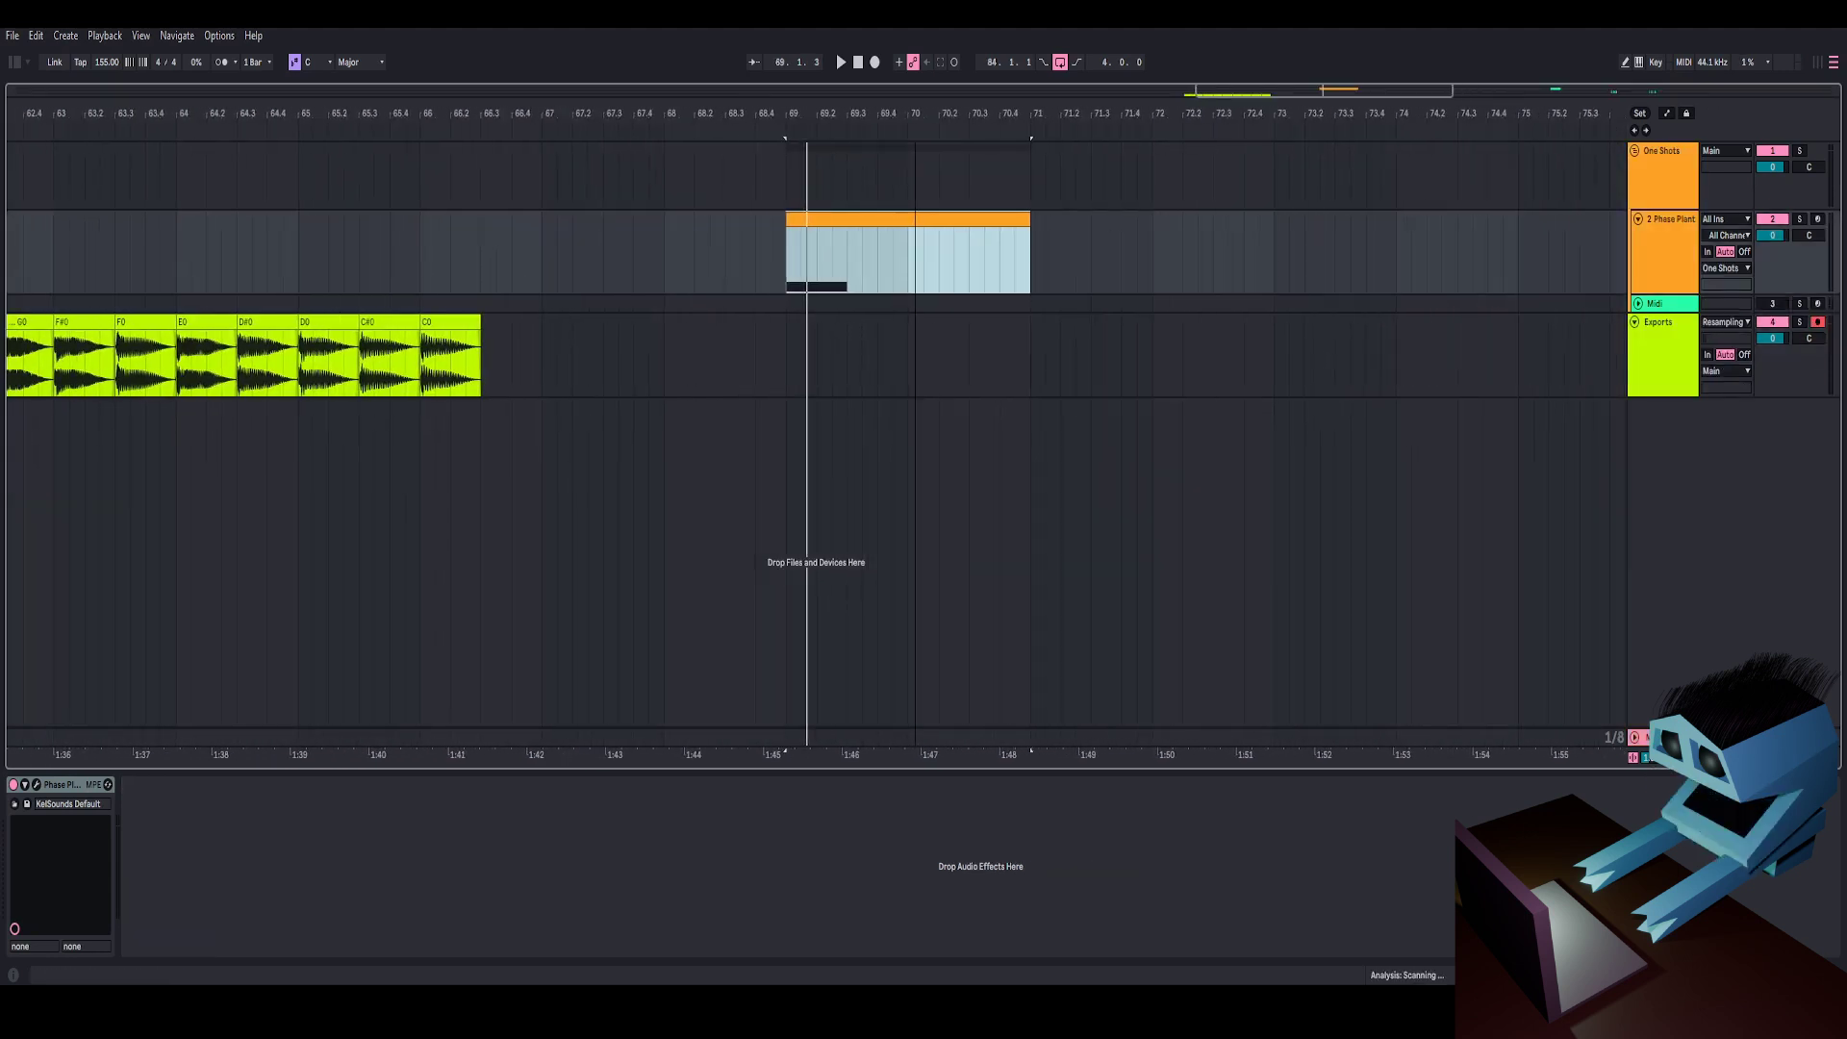
drag(659, 144, 748, 114)
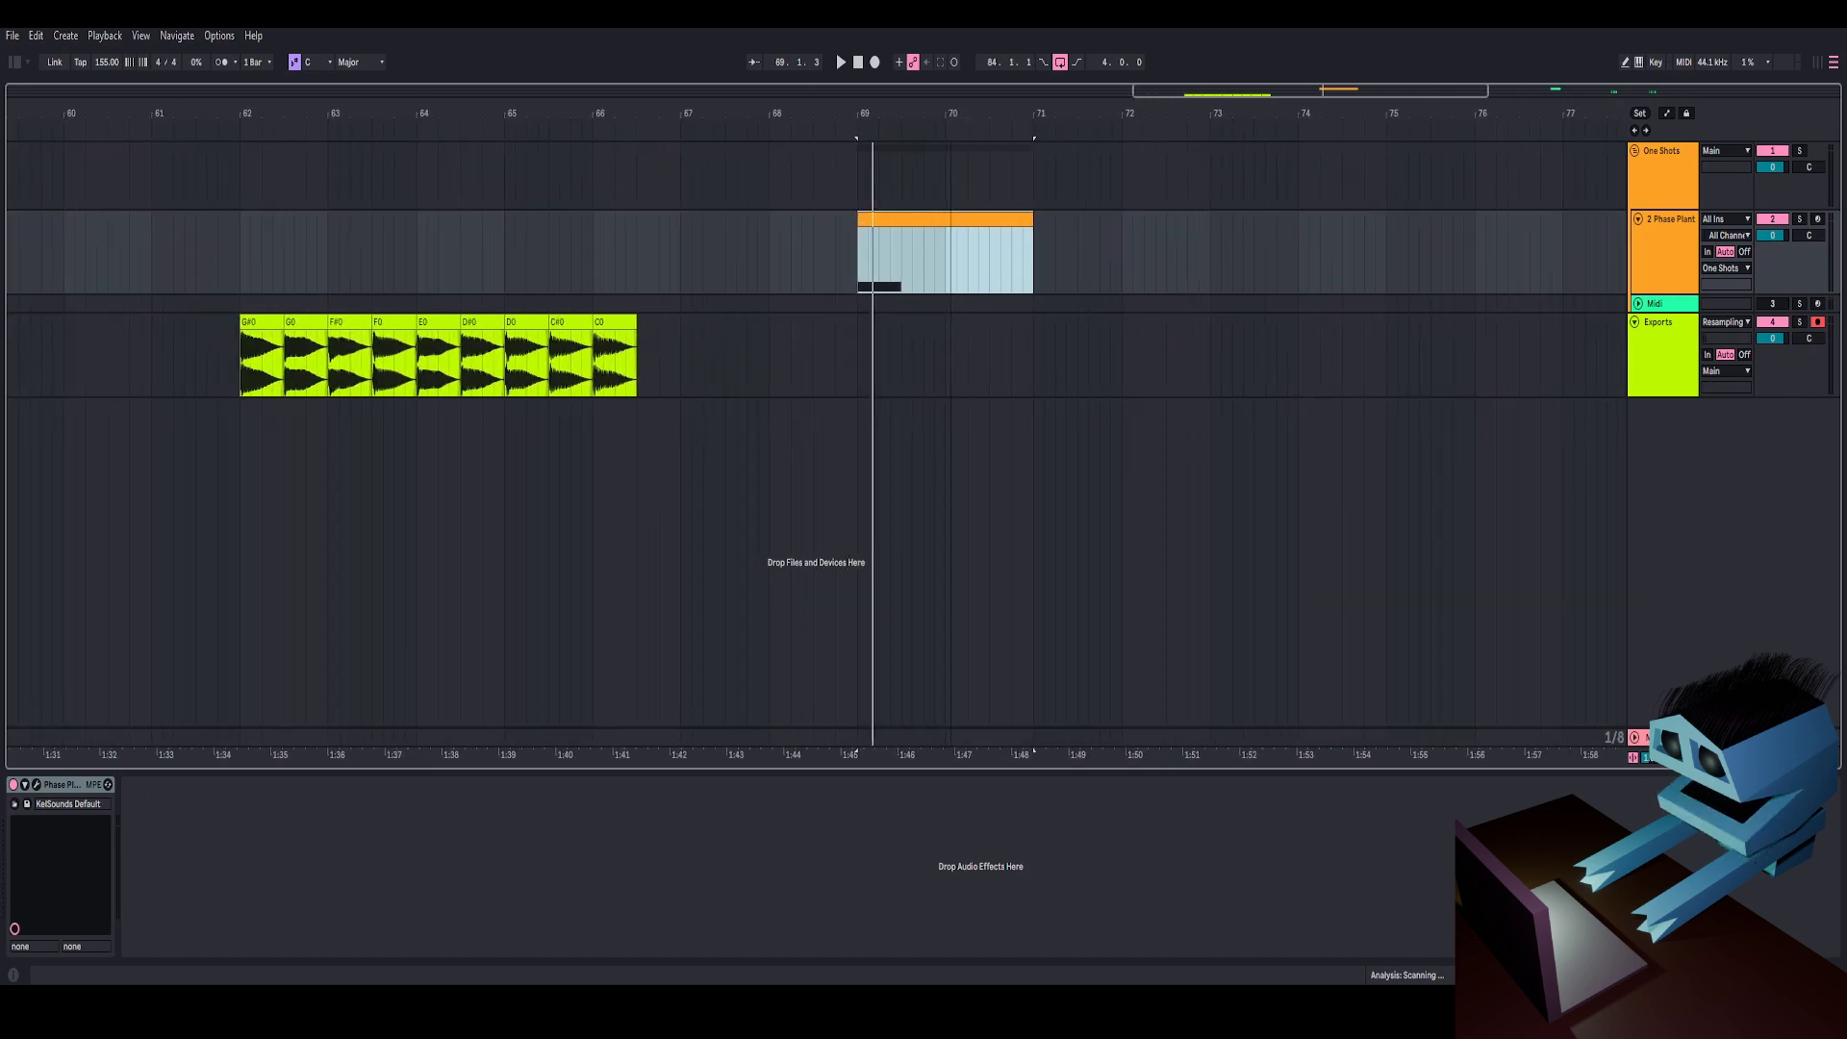
click(258, 323)
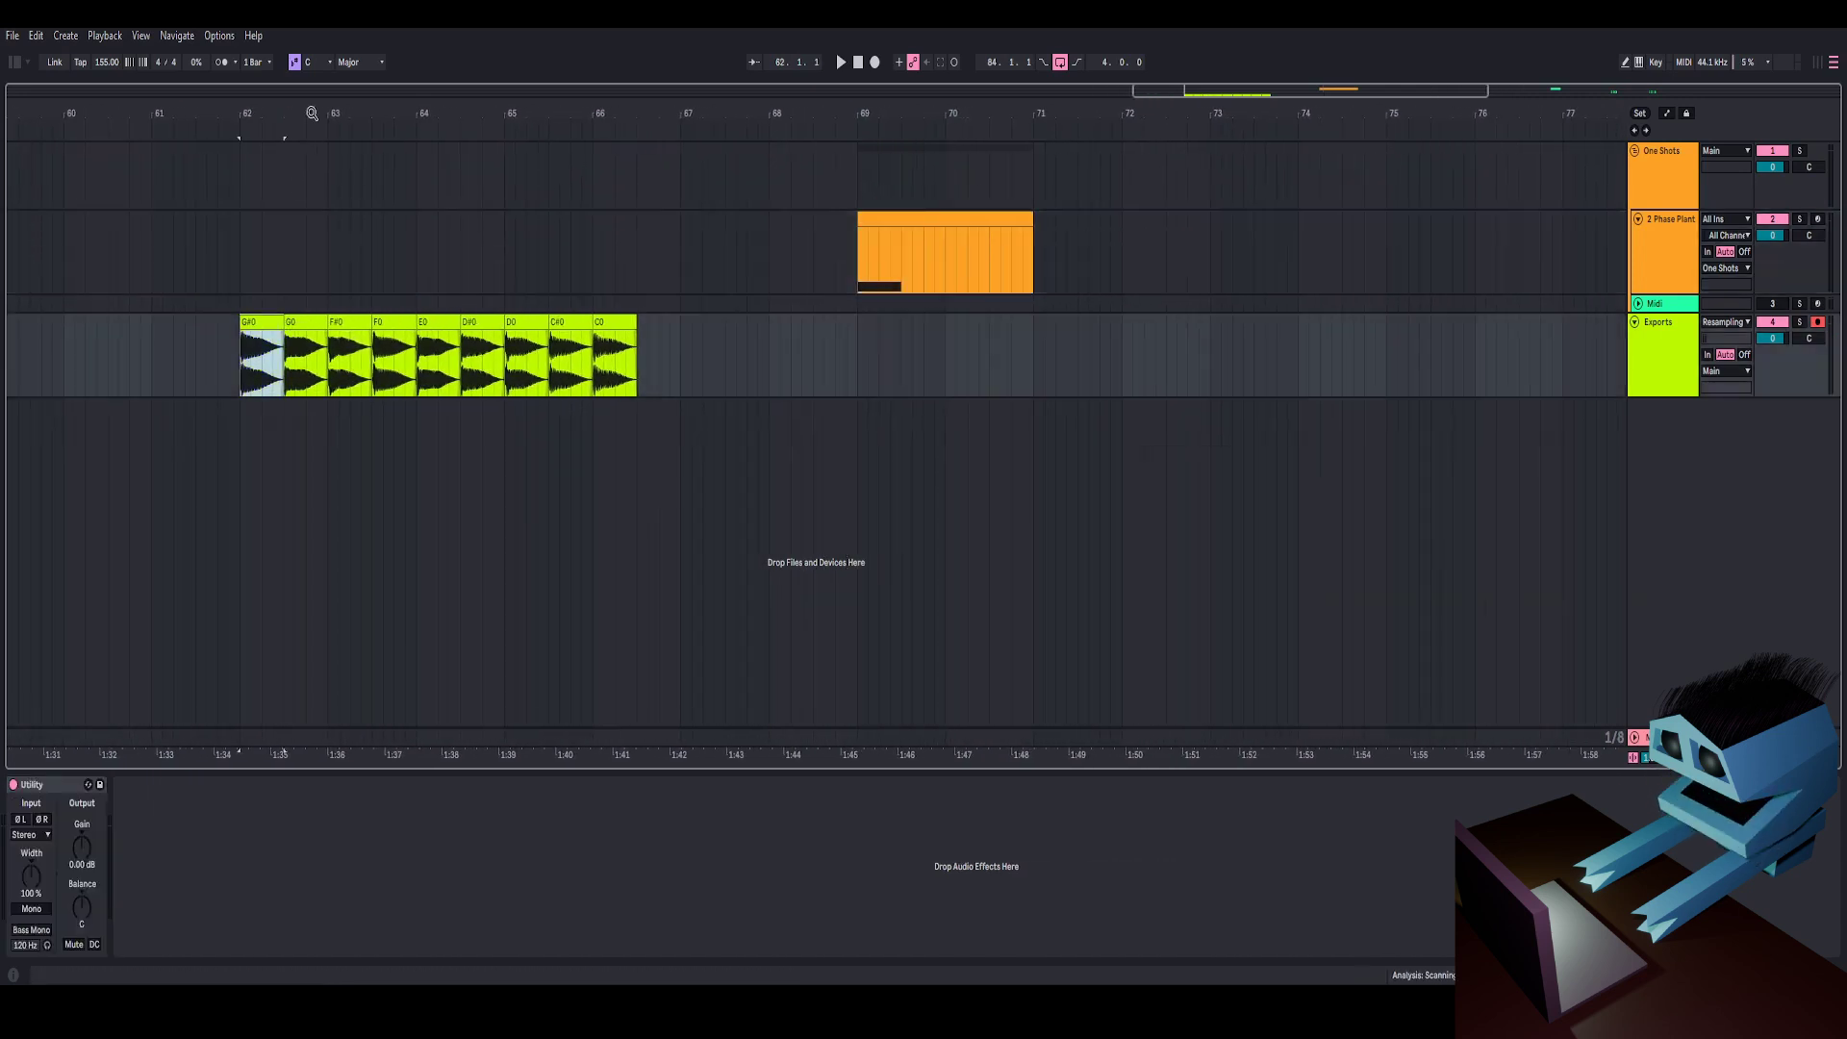
key(plus)
drag(495, 113, 422, 125)
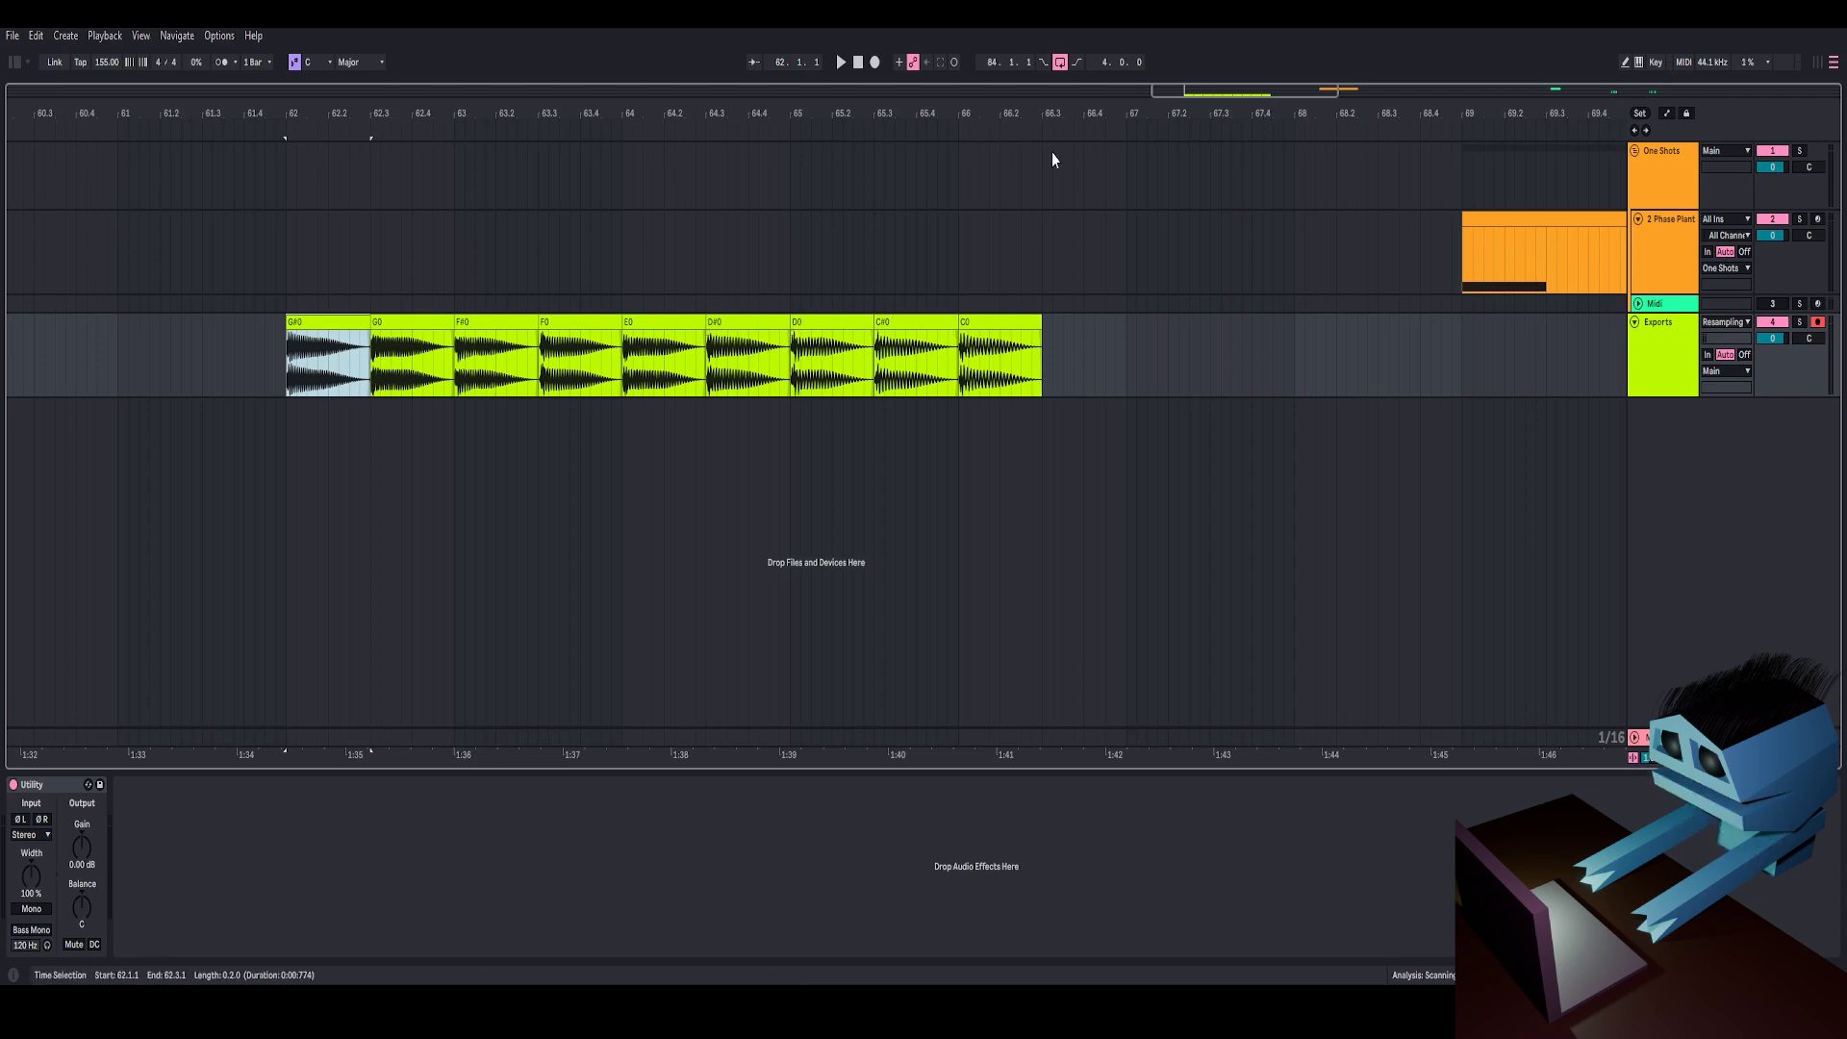
- Select the MIDI clip at bar 69 on the Phase Plant track and open the track's Phase Plant synth
drag(1077, 119, 1001, 222)
click(1000, 221)
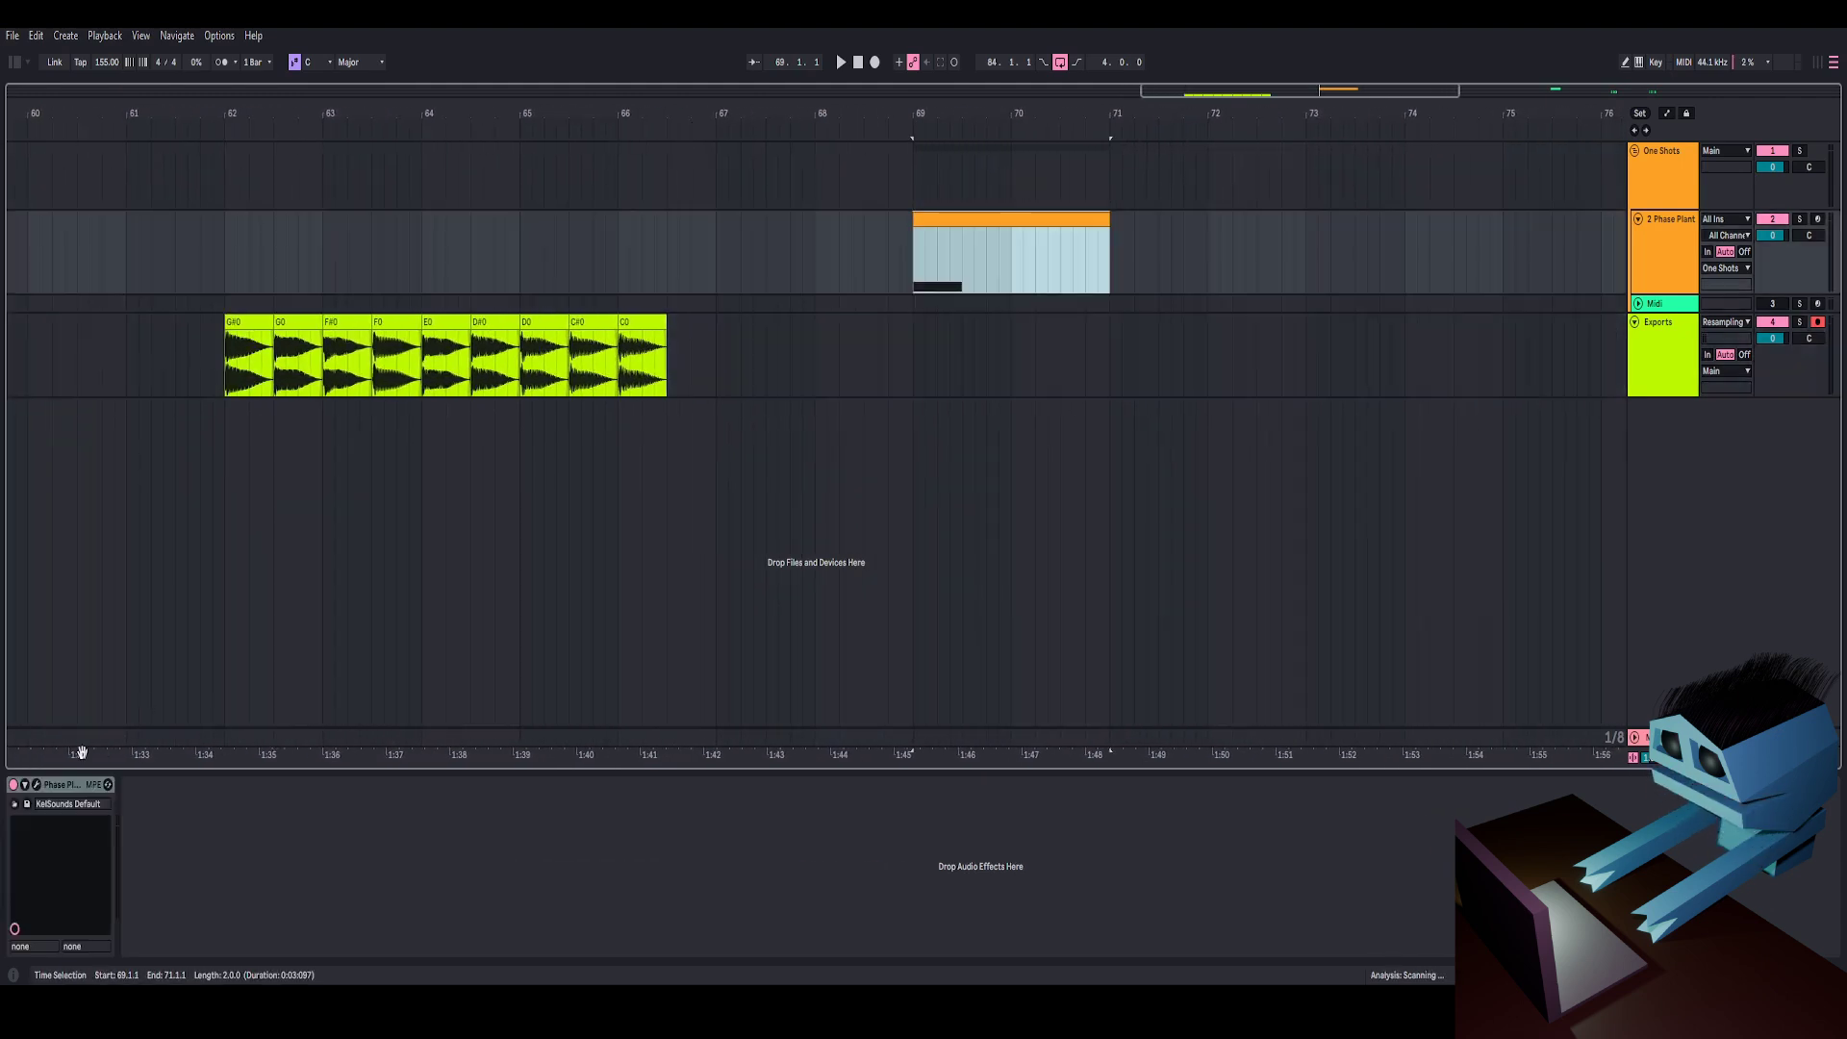
click(38, 787)
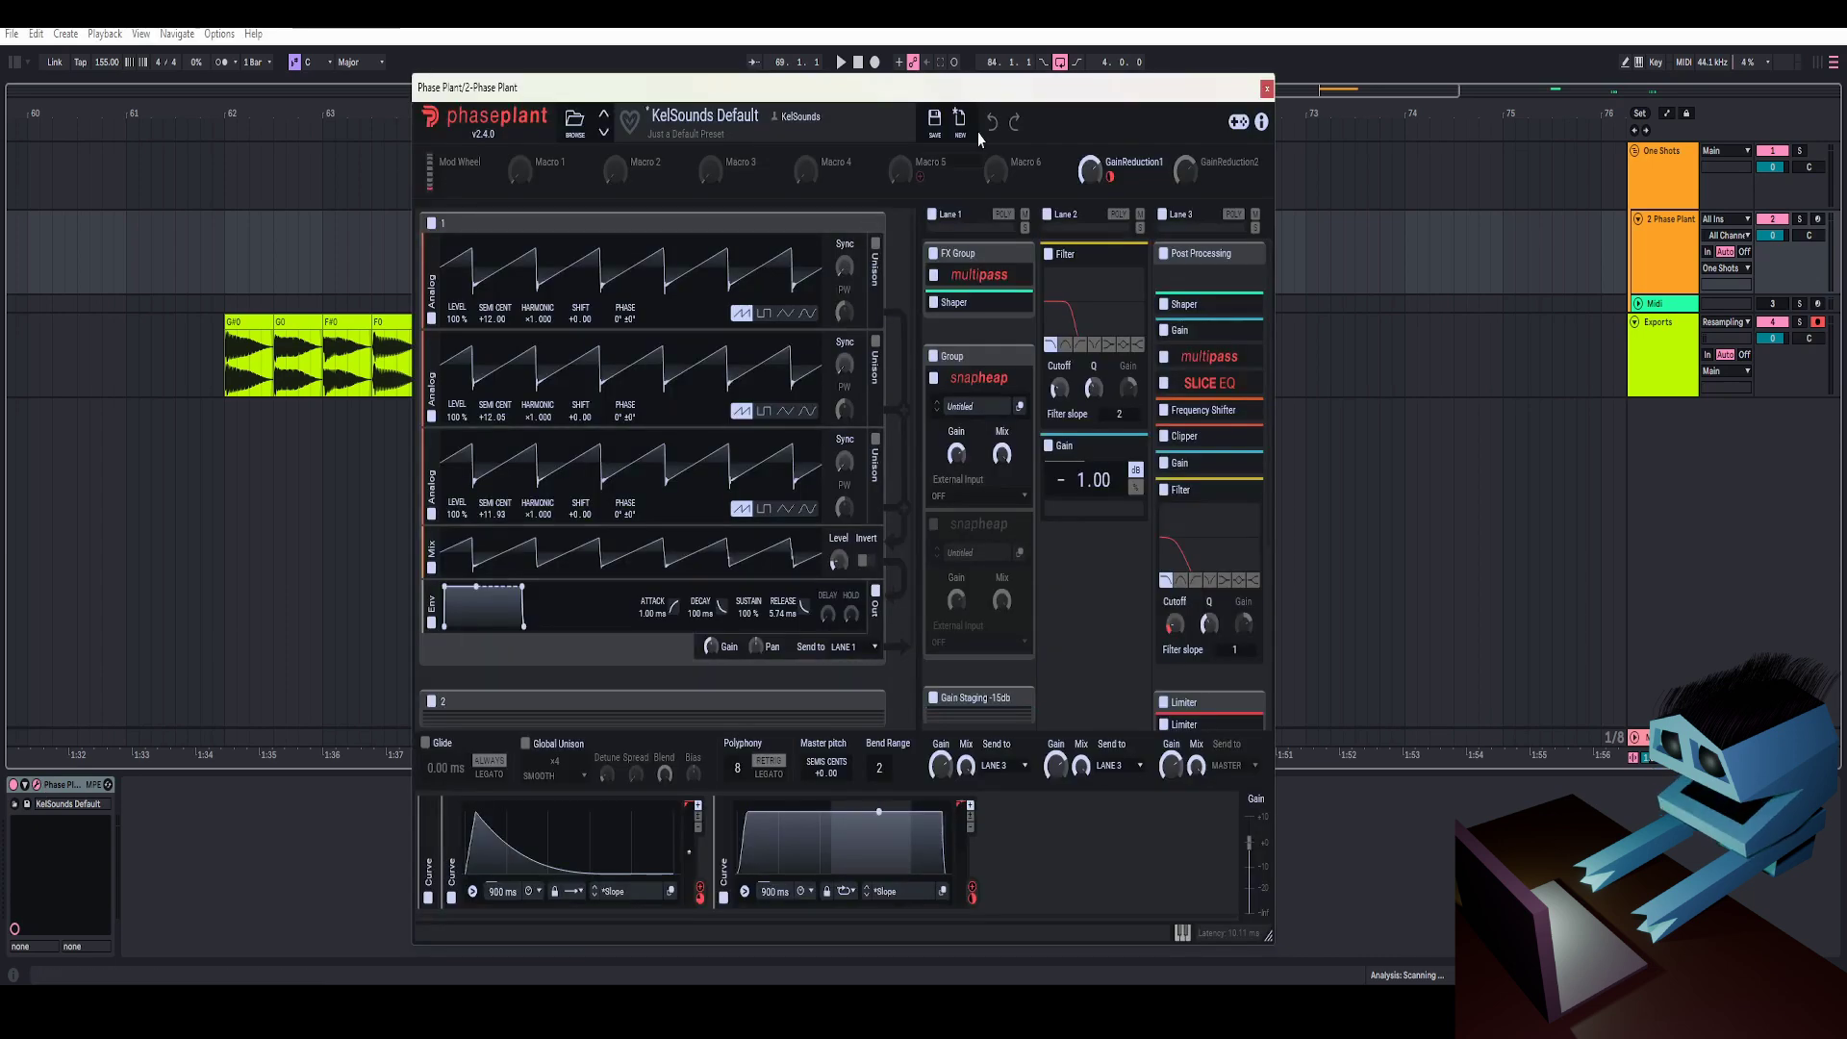
drag(1020, 91, 1123, 51)
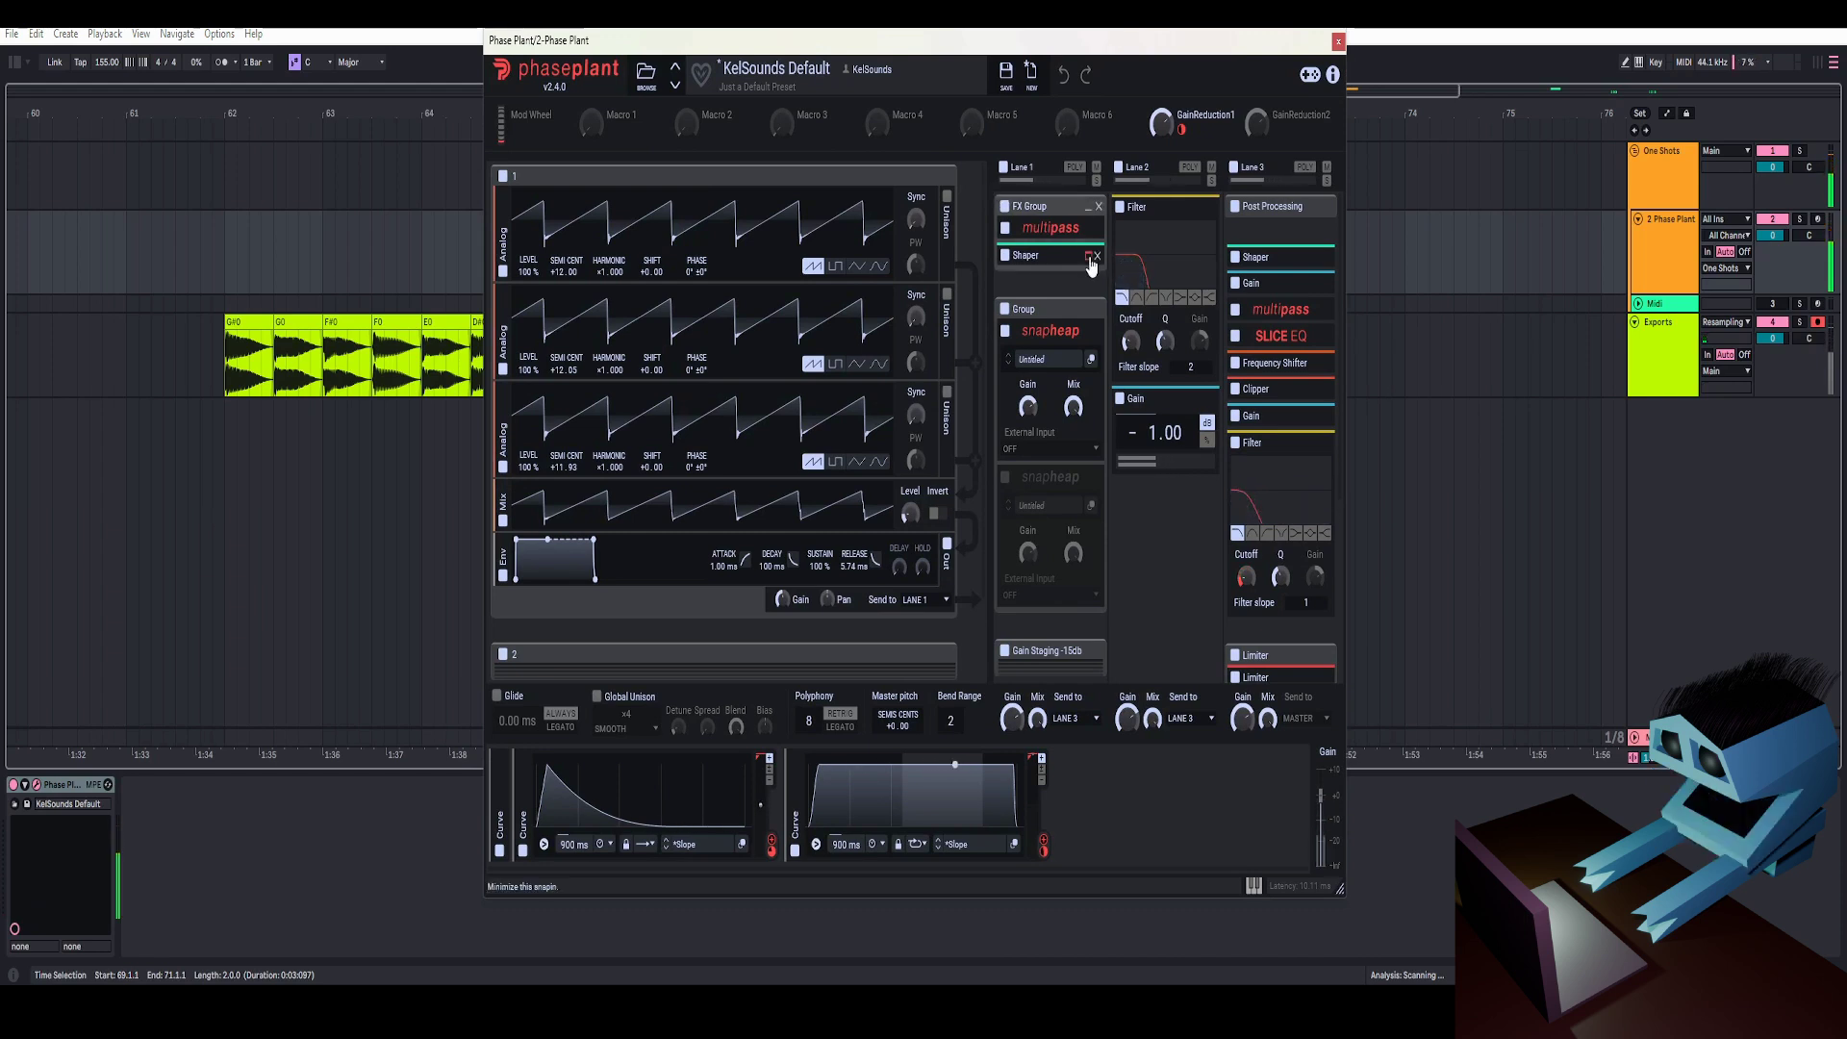
- Inspect the Multipass distortion band in lane 1's FX Group, closing and collapsing the effect when done
scroll(1097, 347, down, 1)
scroll(1097, 347, up, 1)
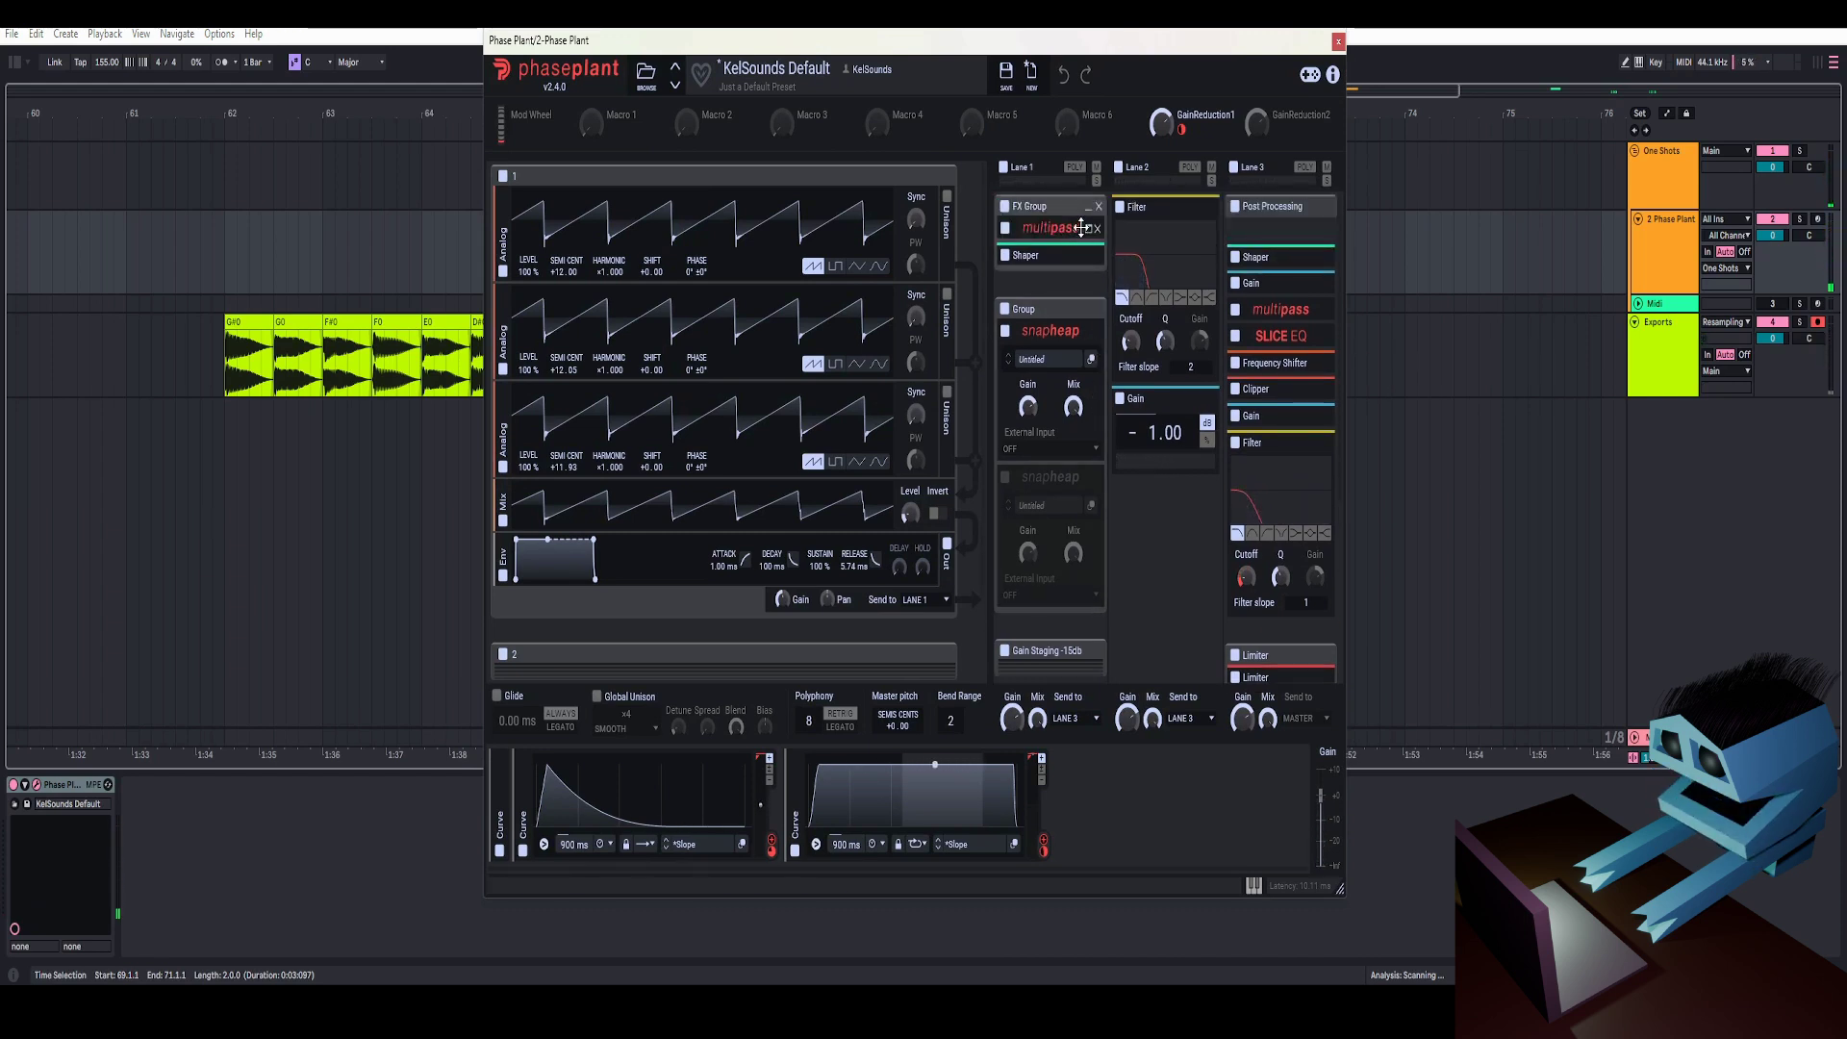
click(1088, 230)
click(1091, 256)
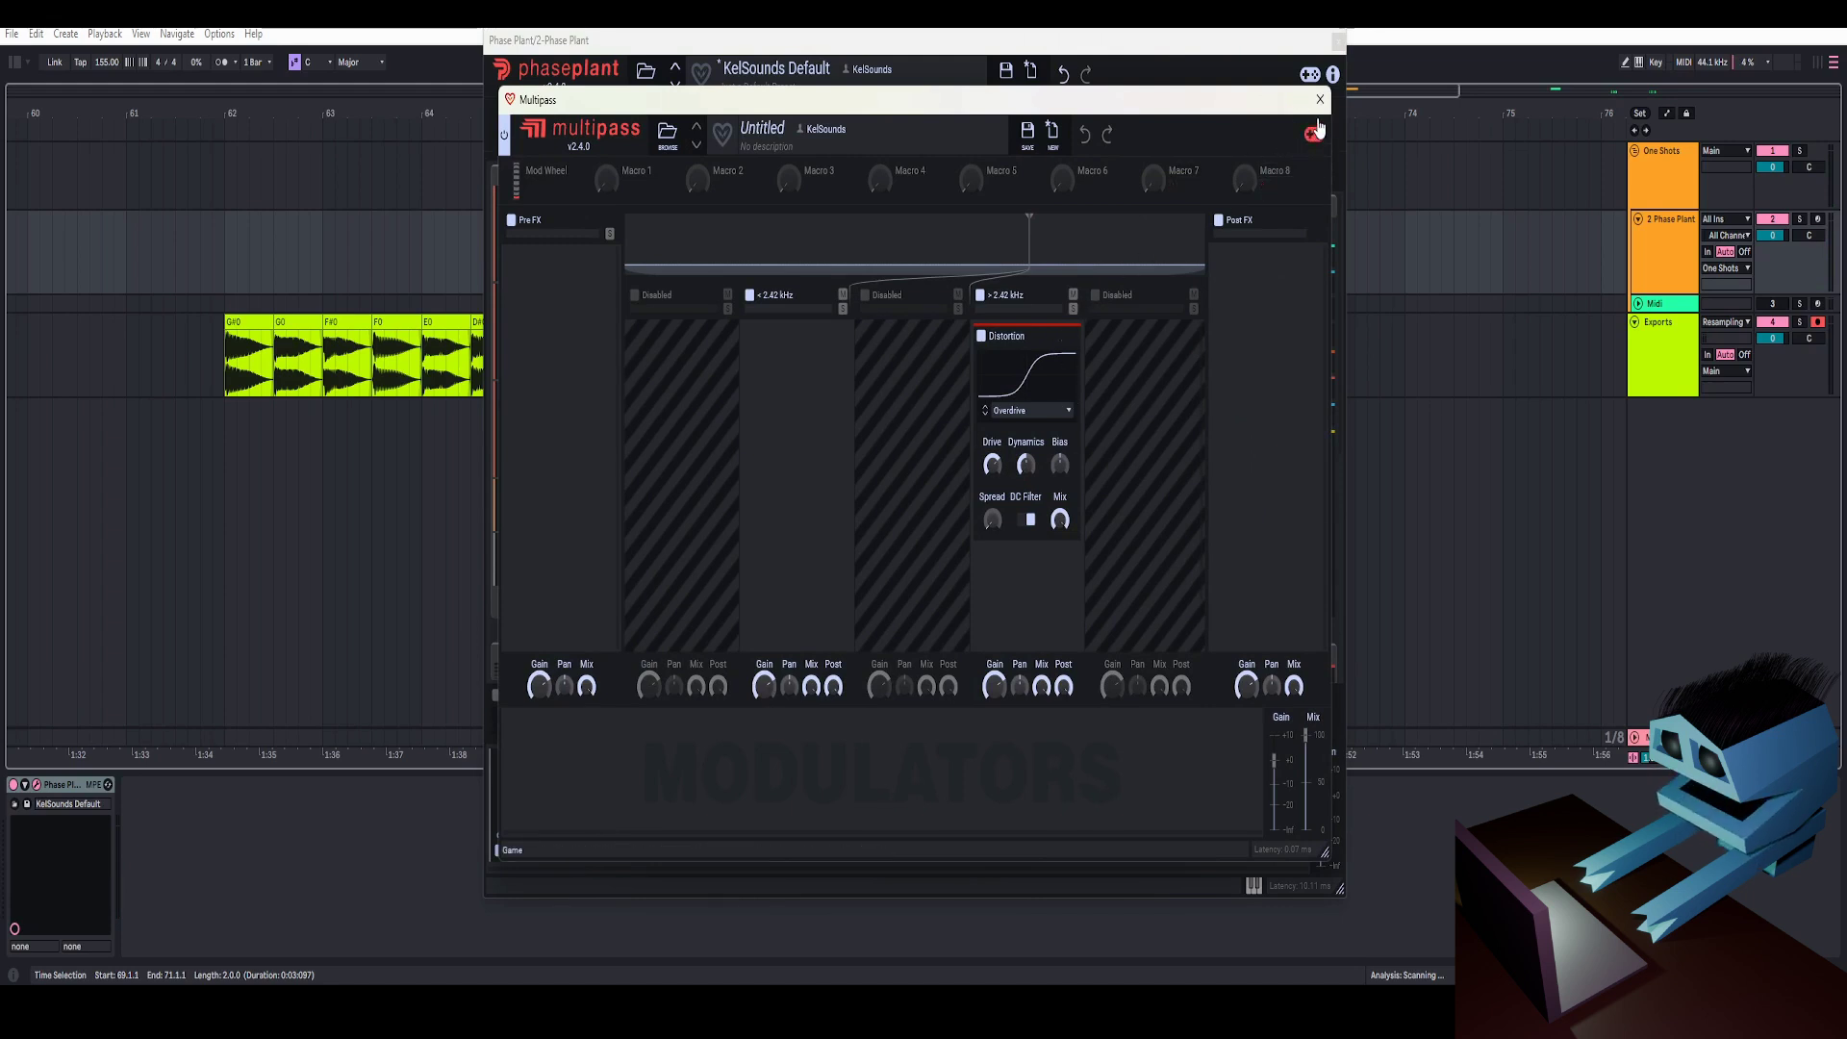
click(1320, 99)
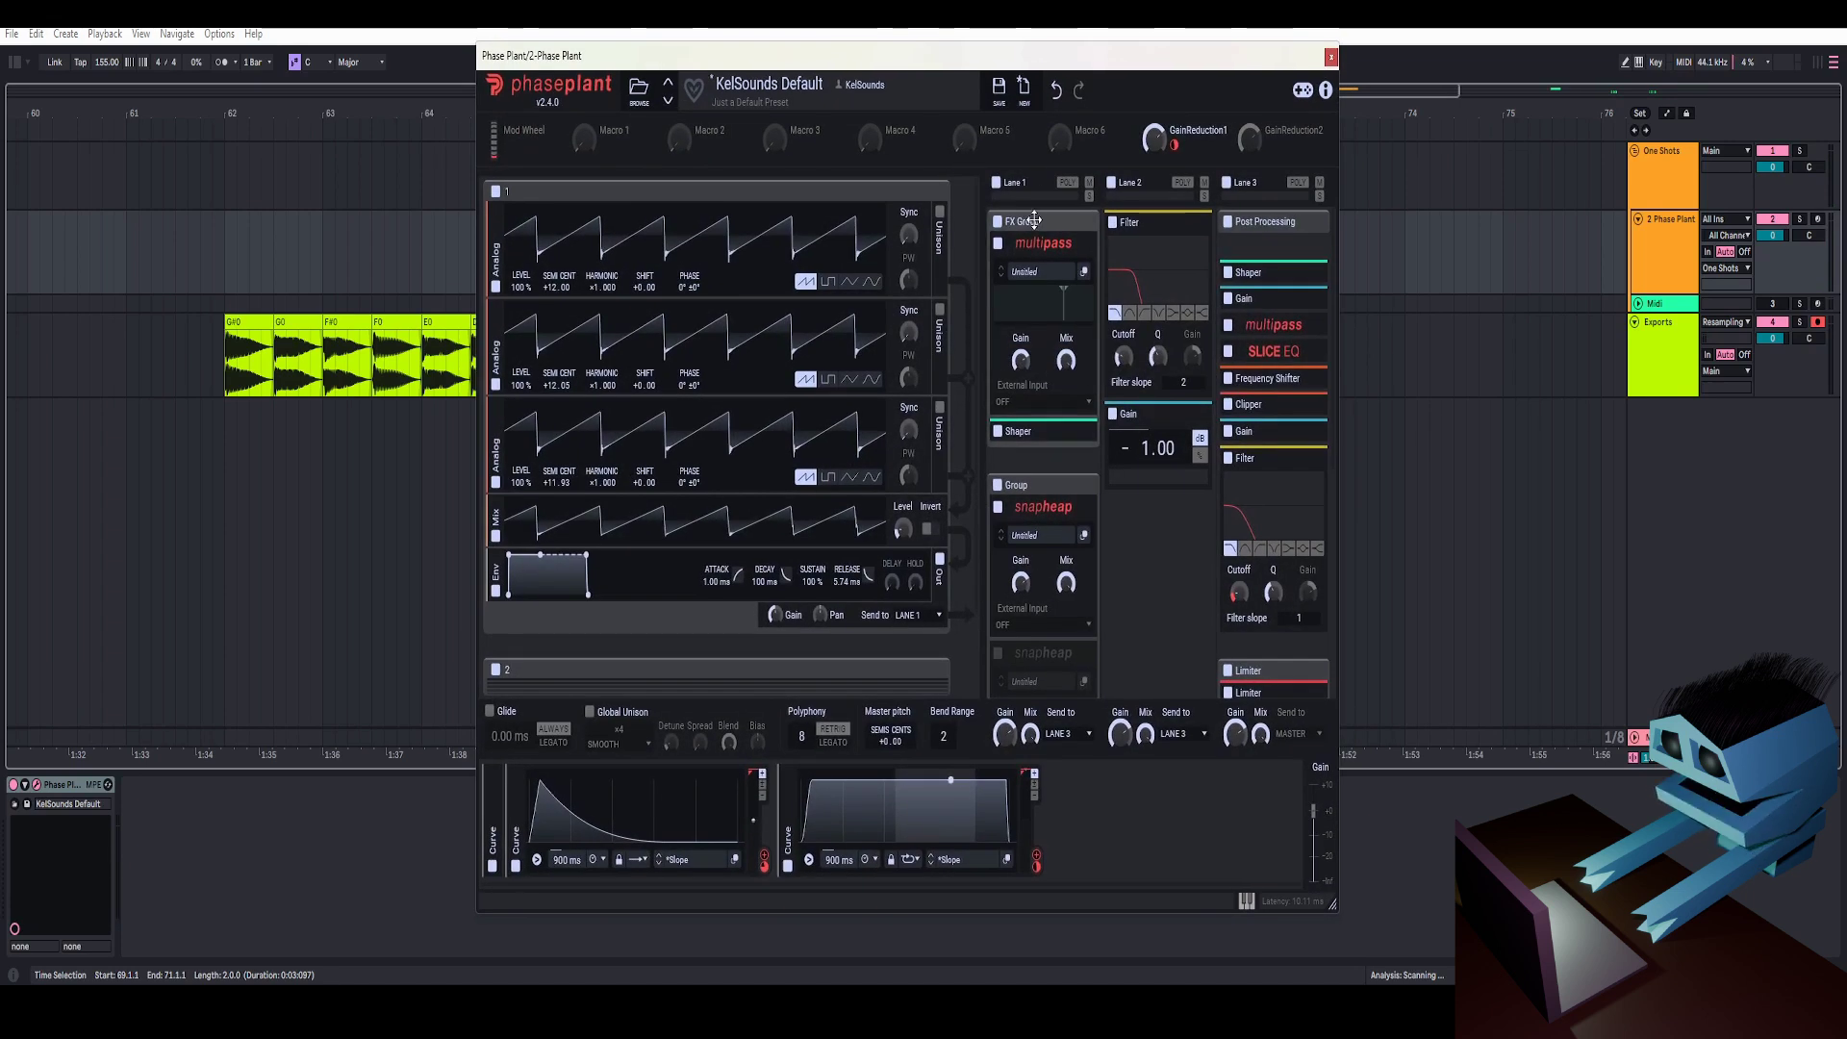
click(1080, 243)
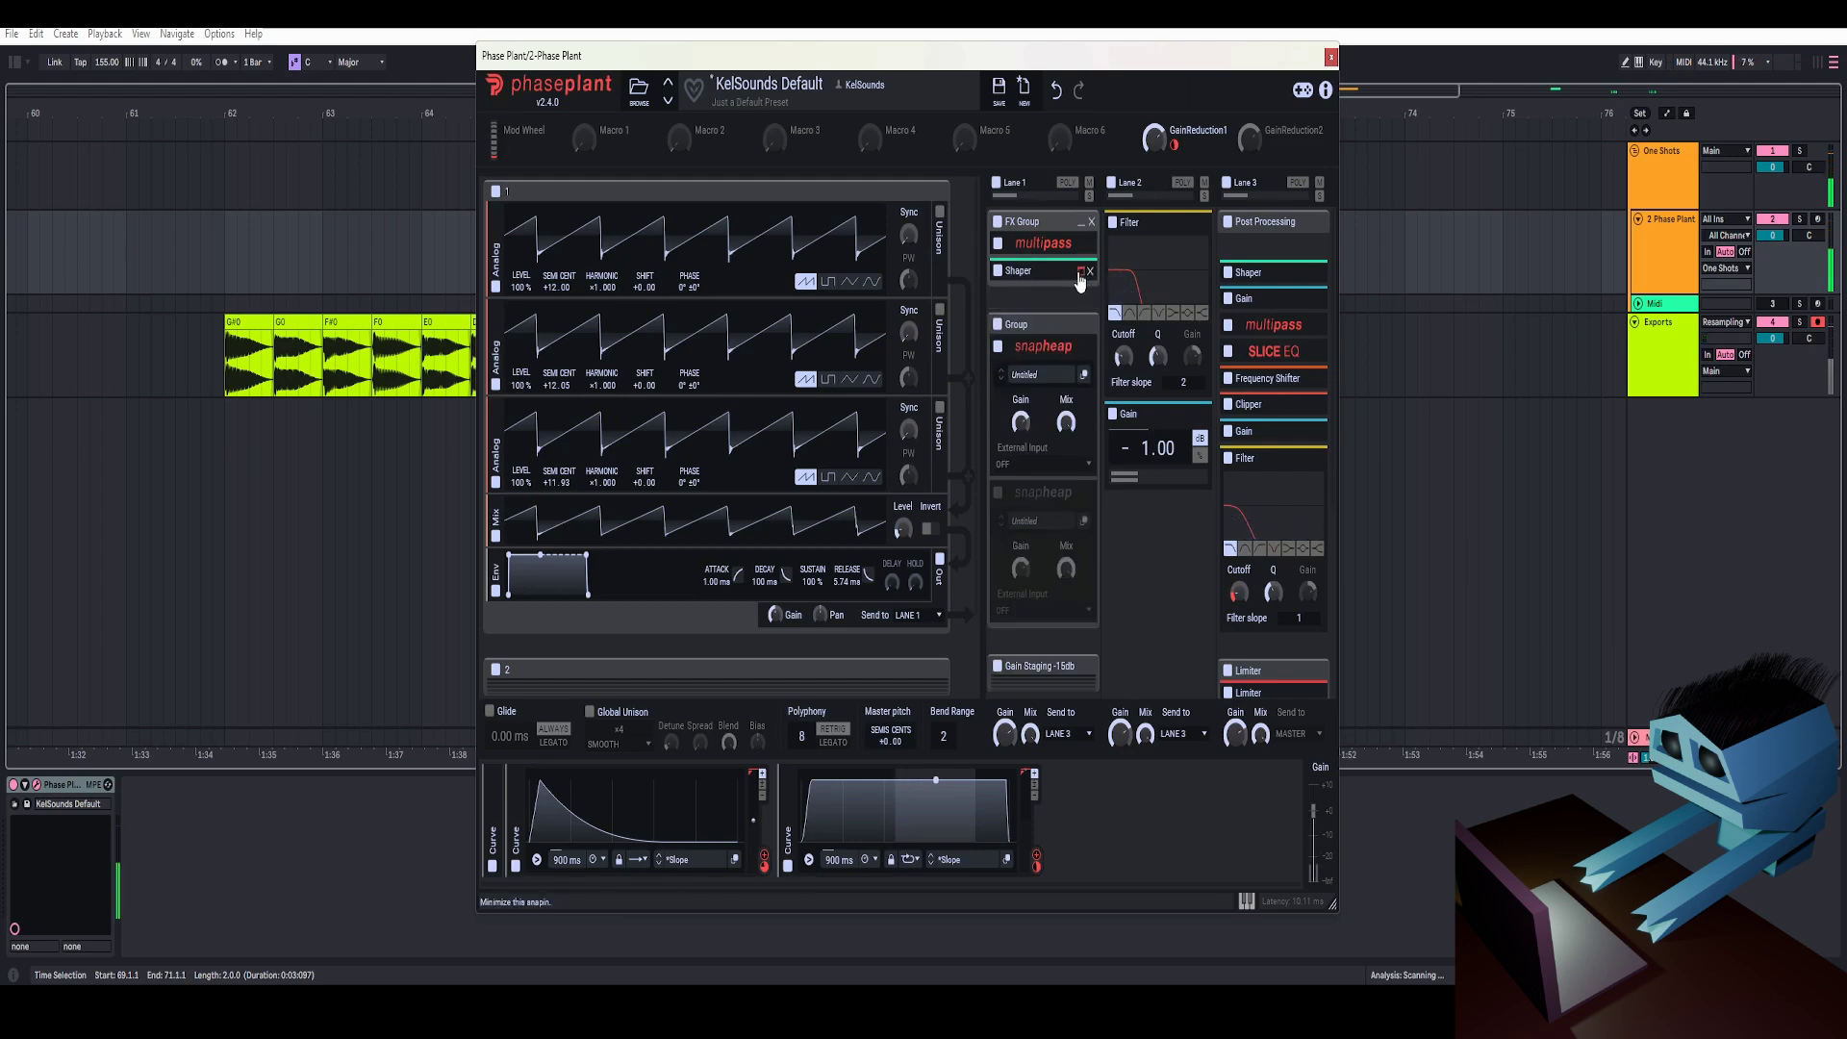
- Expand the Shaper in lane 1's FX Group and look over the effects in that lane
click(1079, 277)
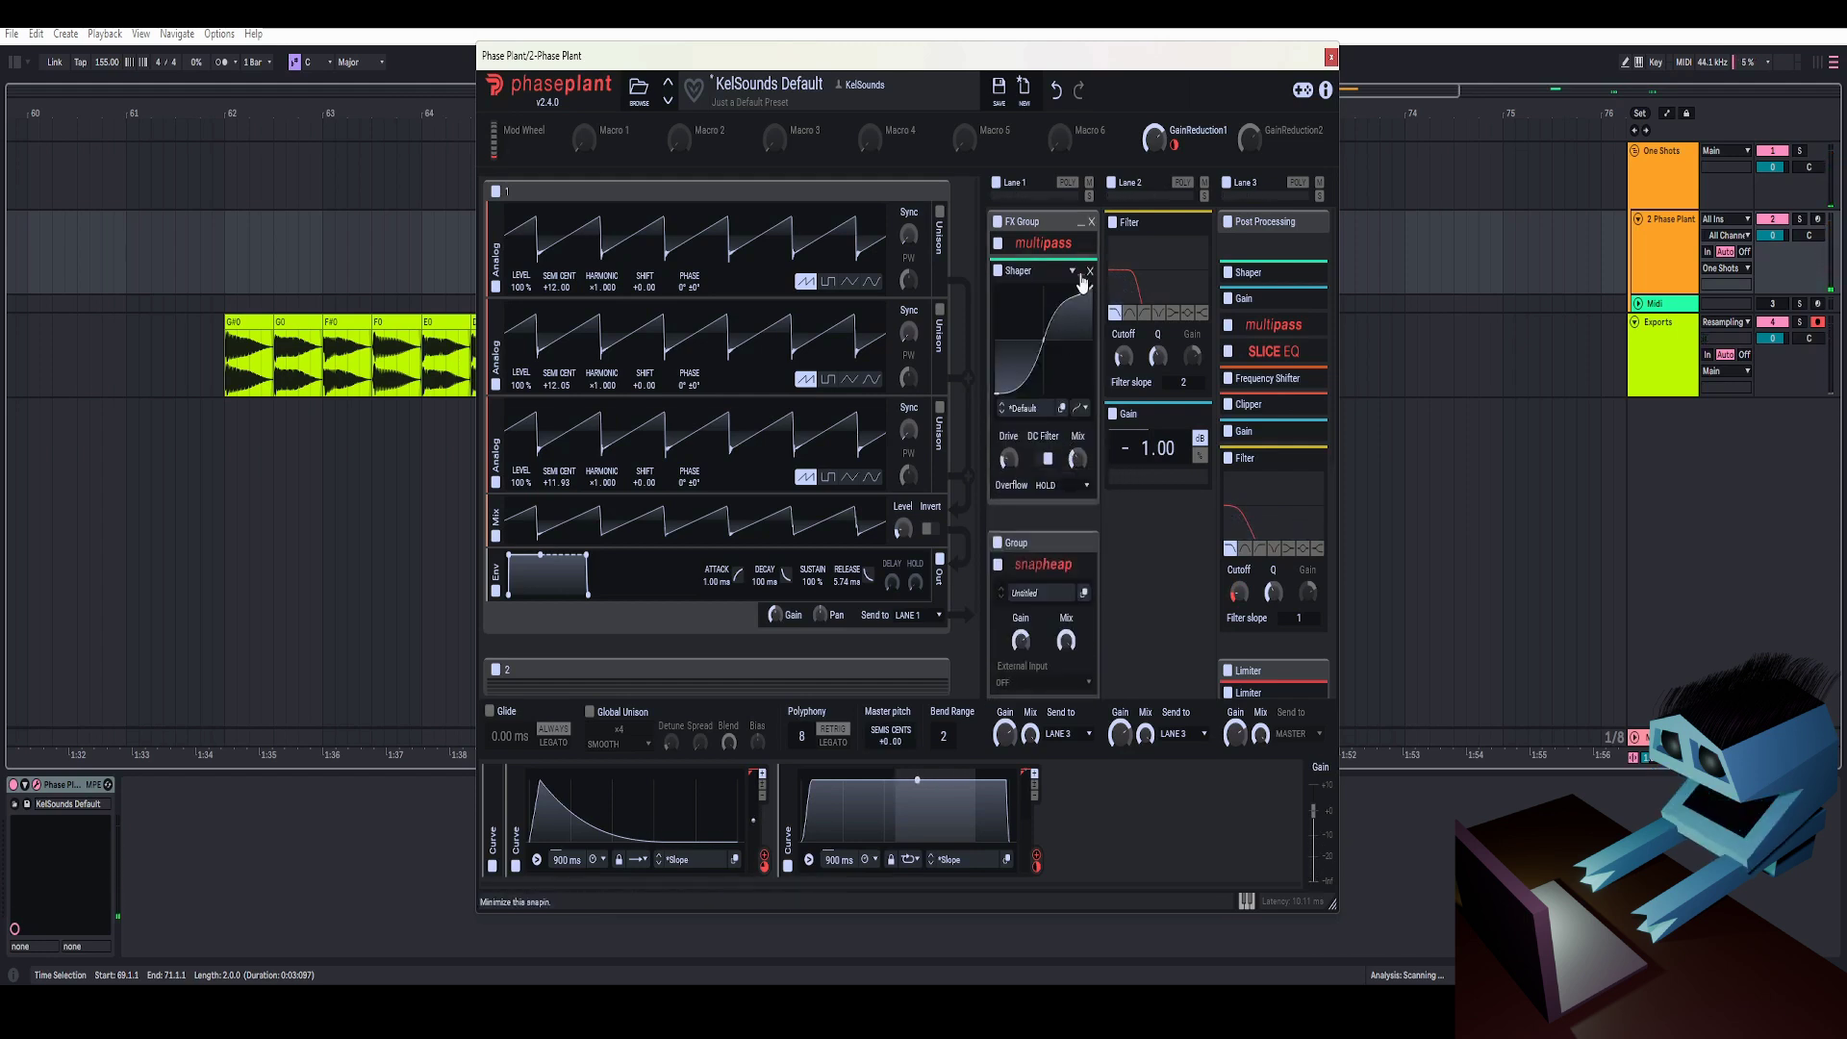
scroll(1078, 300, down, 2)
scroll(1077, 300, up, 2)
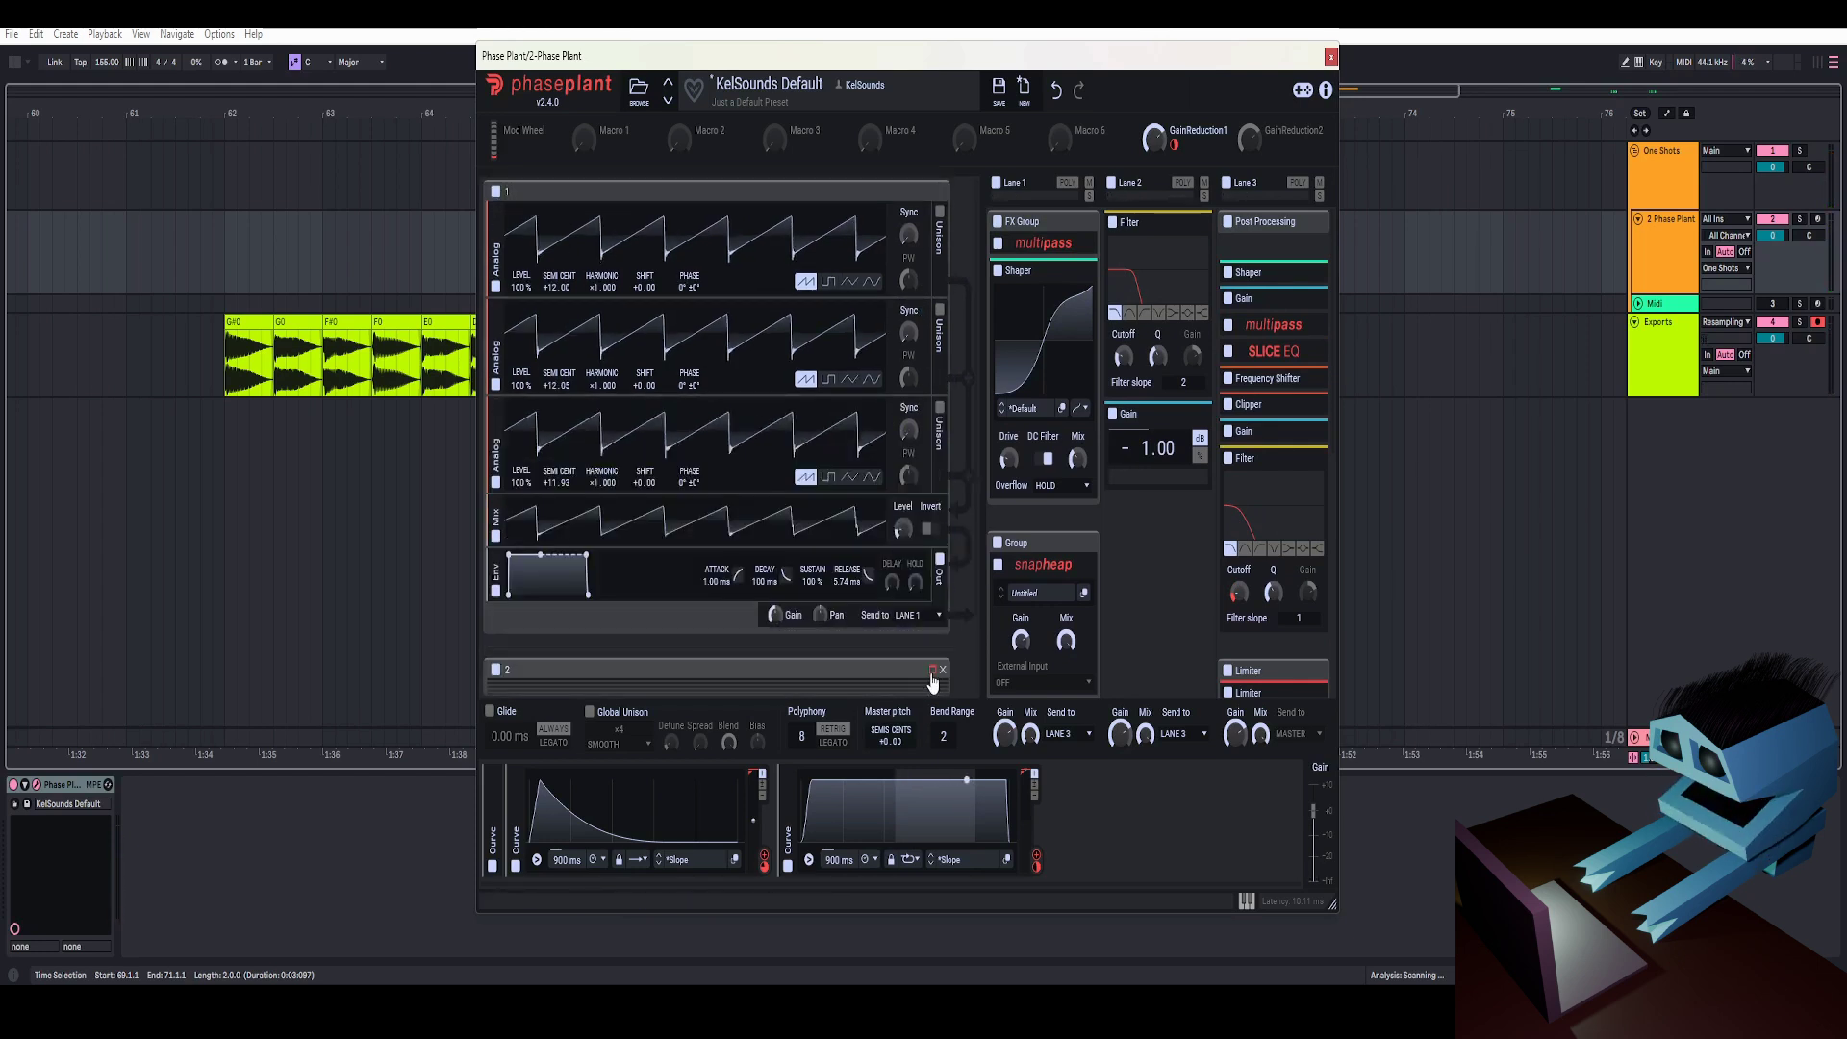
- Expand the second generator group and examine the oscillators, envelopes and lane routing of both groups
click(931, 672)
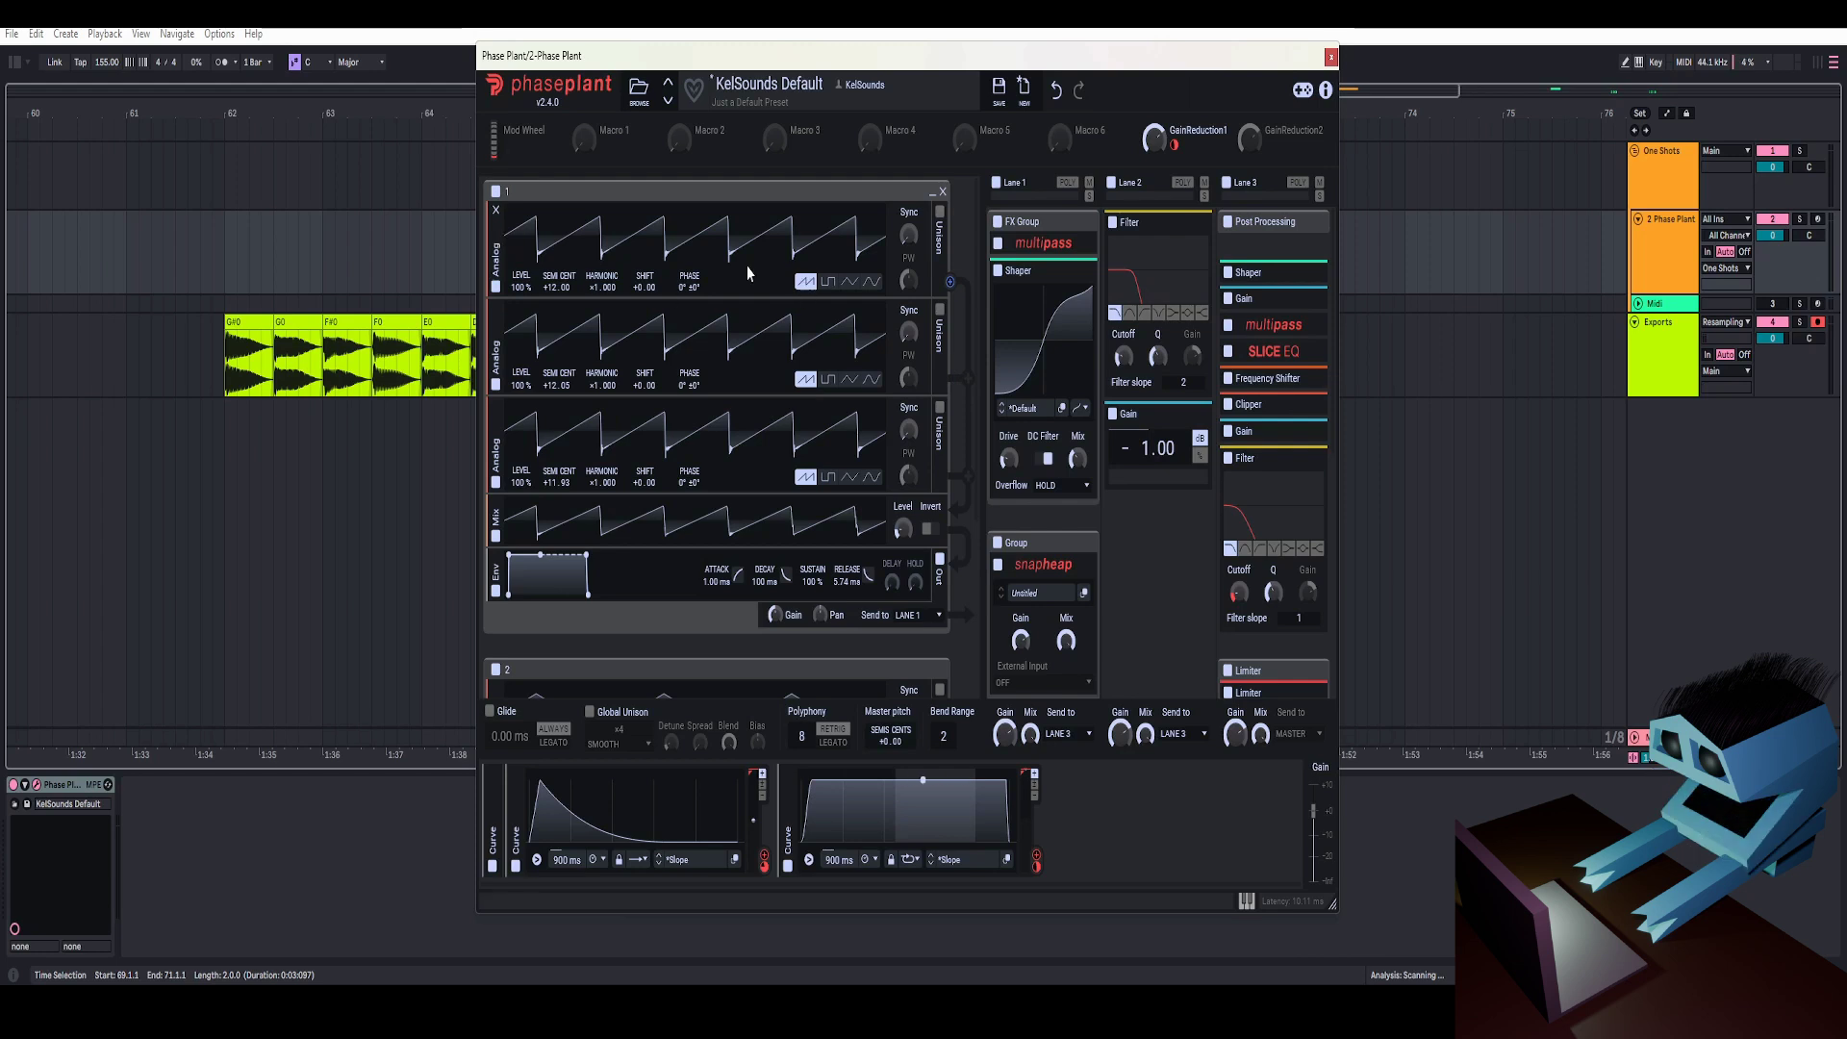
scroll(590, 383, down, 3)
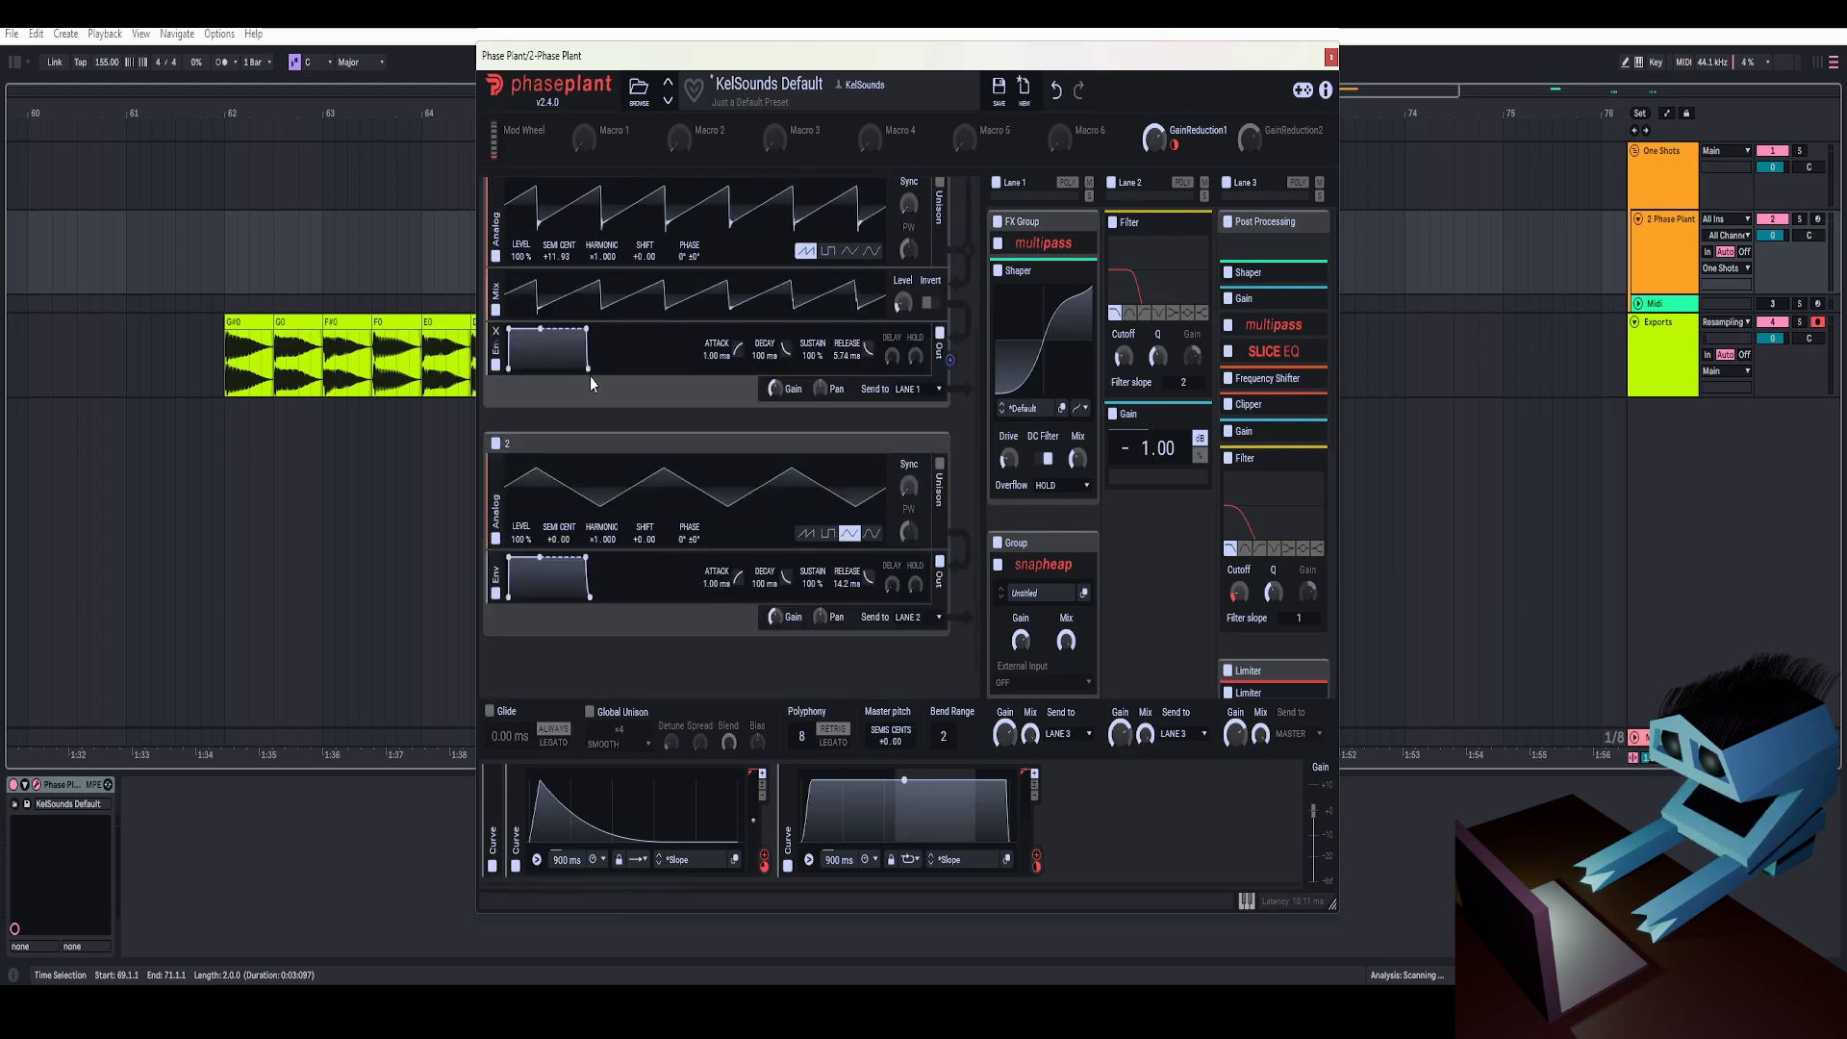
scroll(568, 476, down, 1)
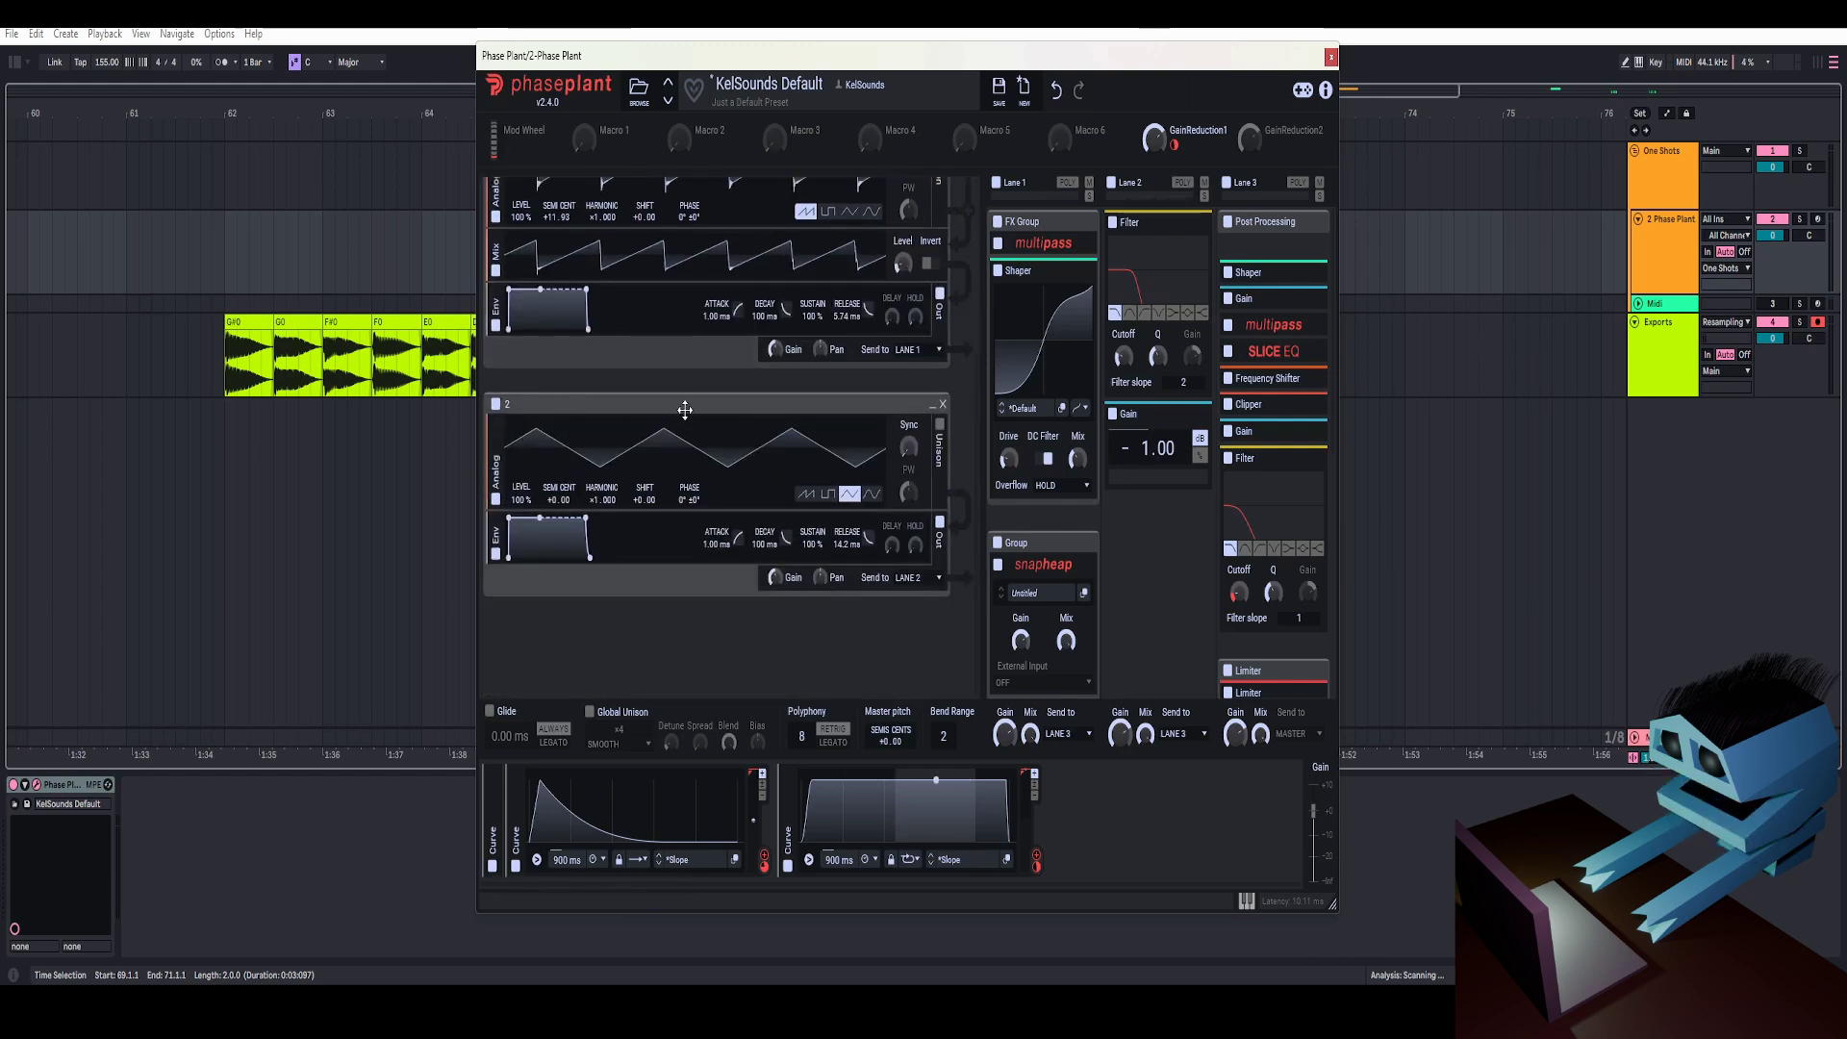
scroll(647, 454, up, 4)
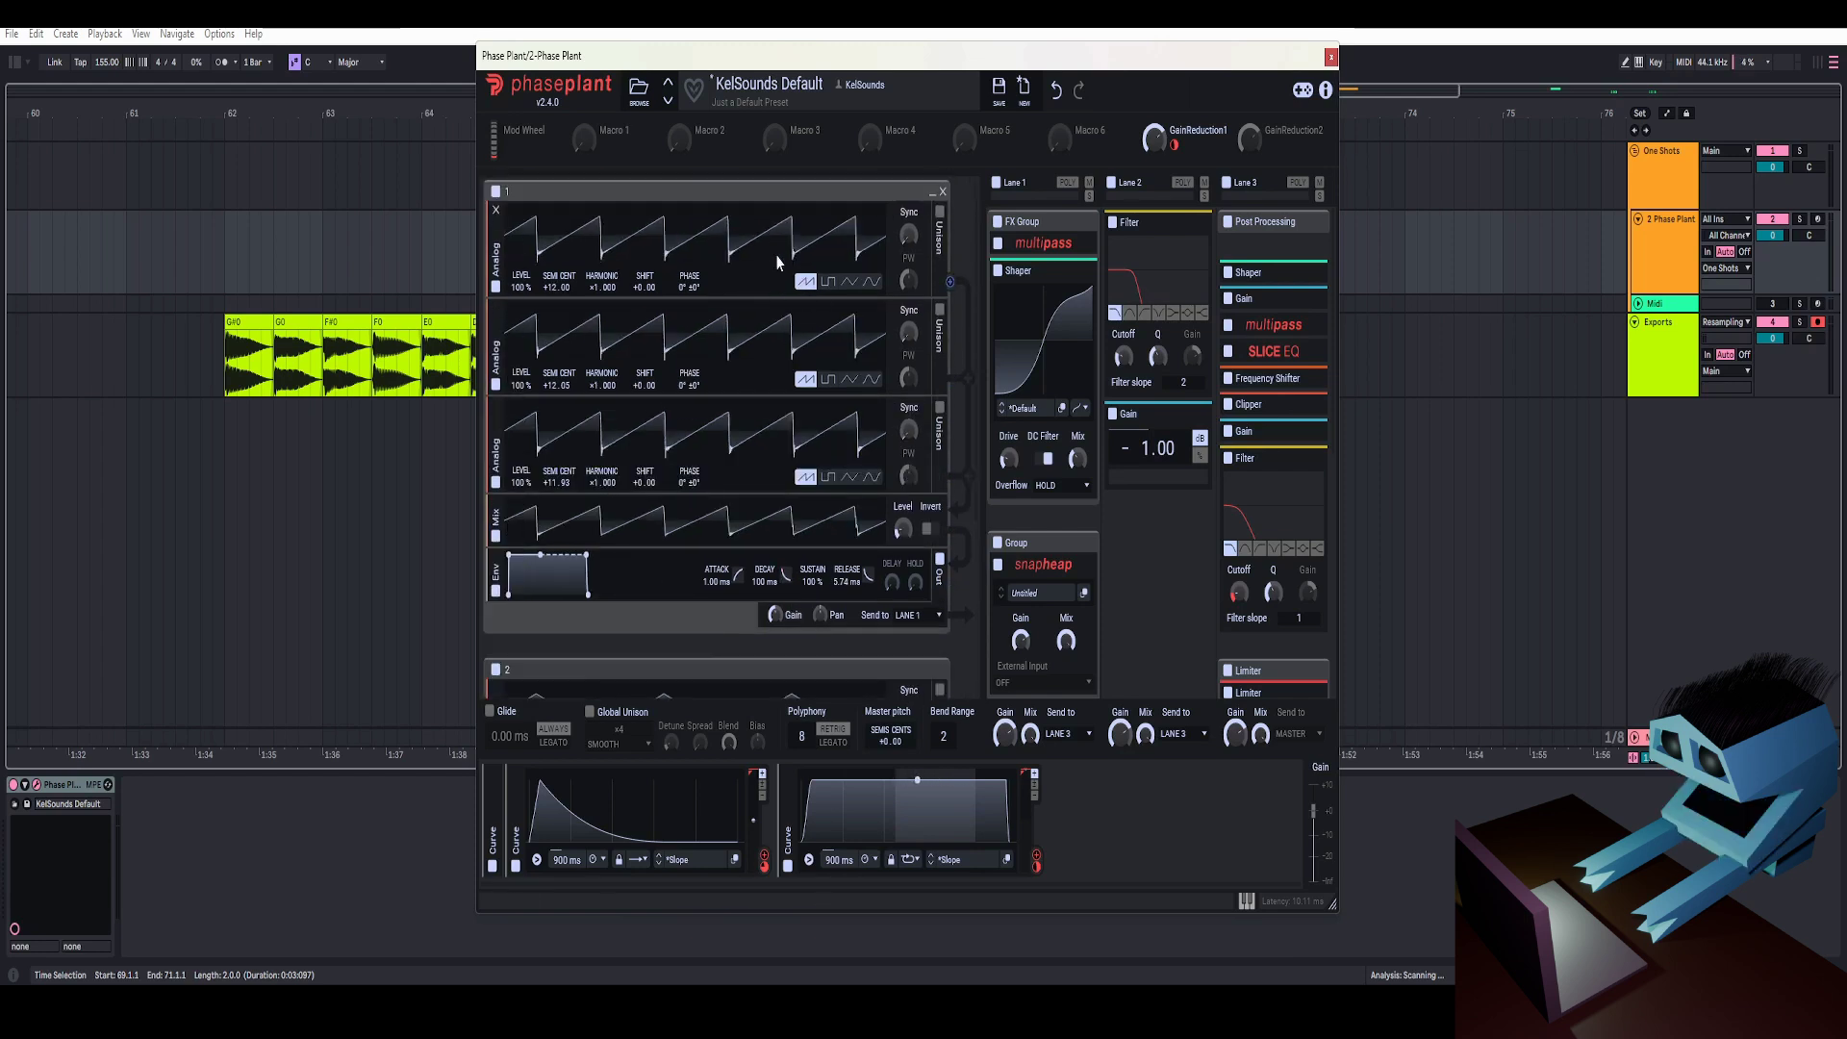
scroll(781, 481, down, 3)
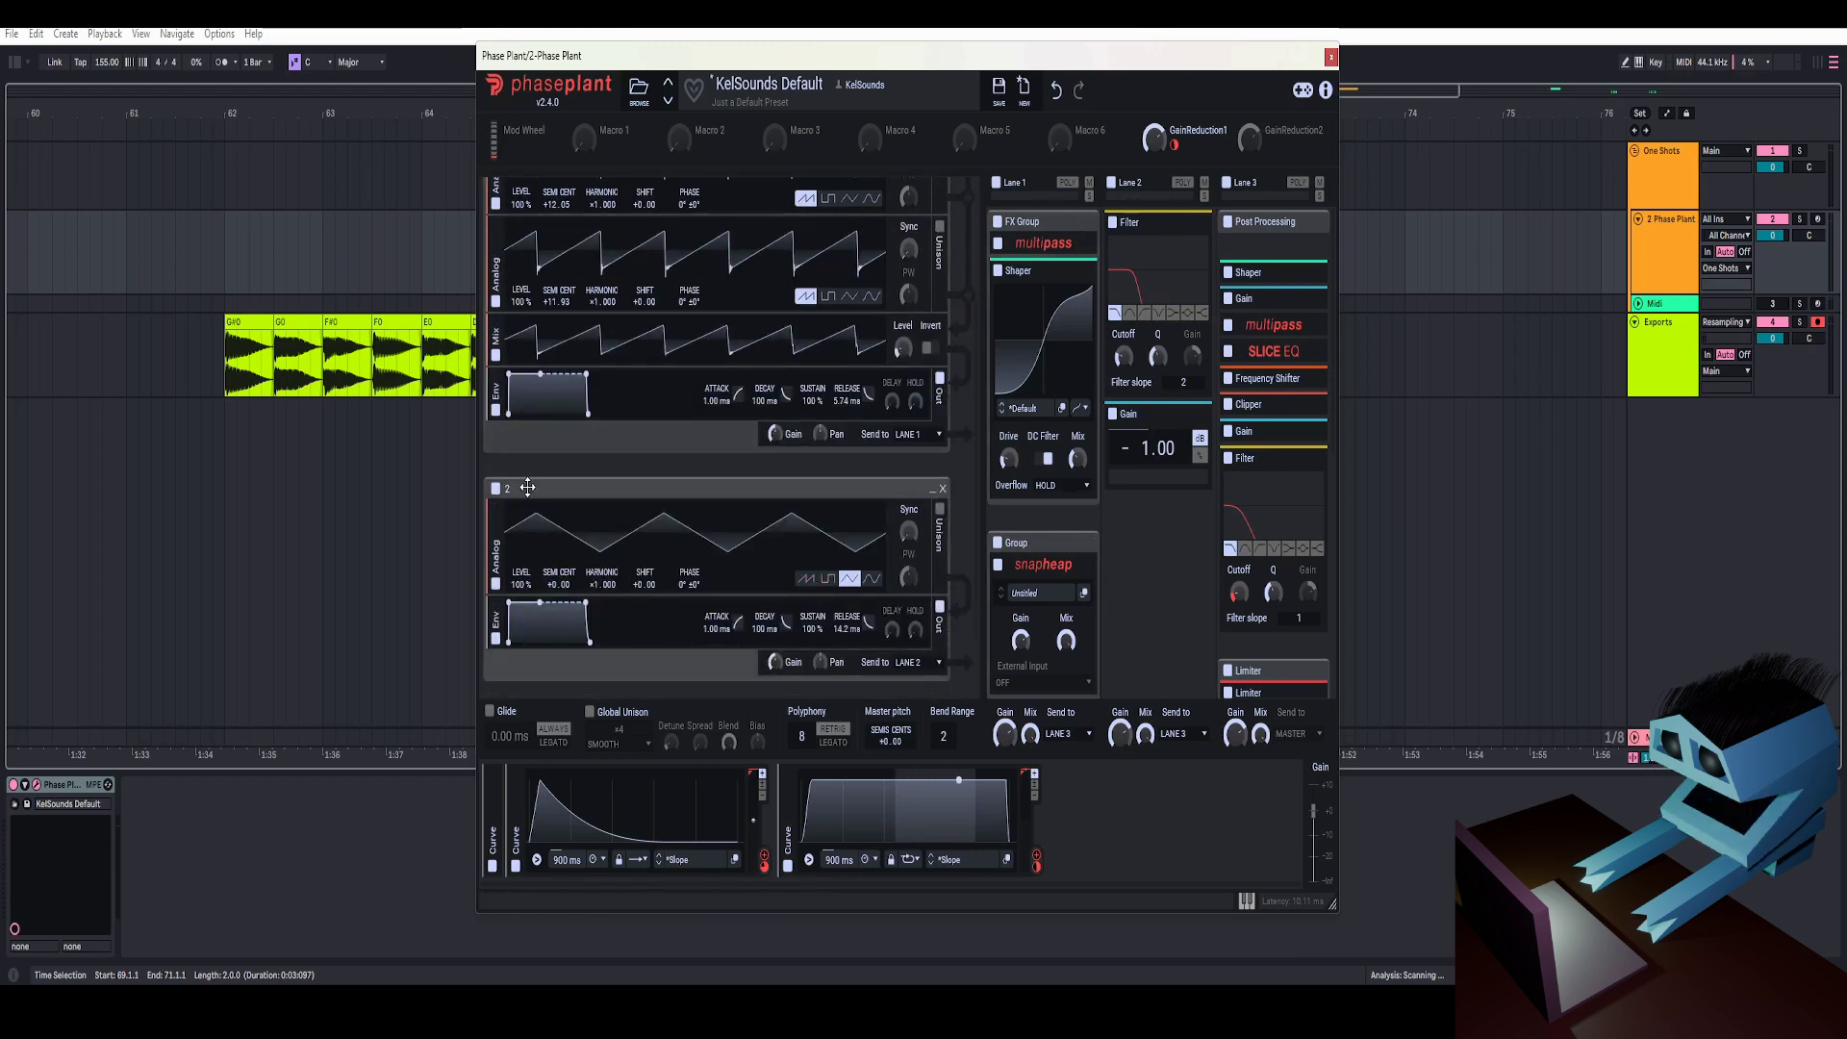
scroll(527, 487, down, 2)
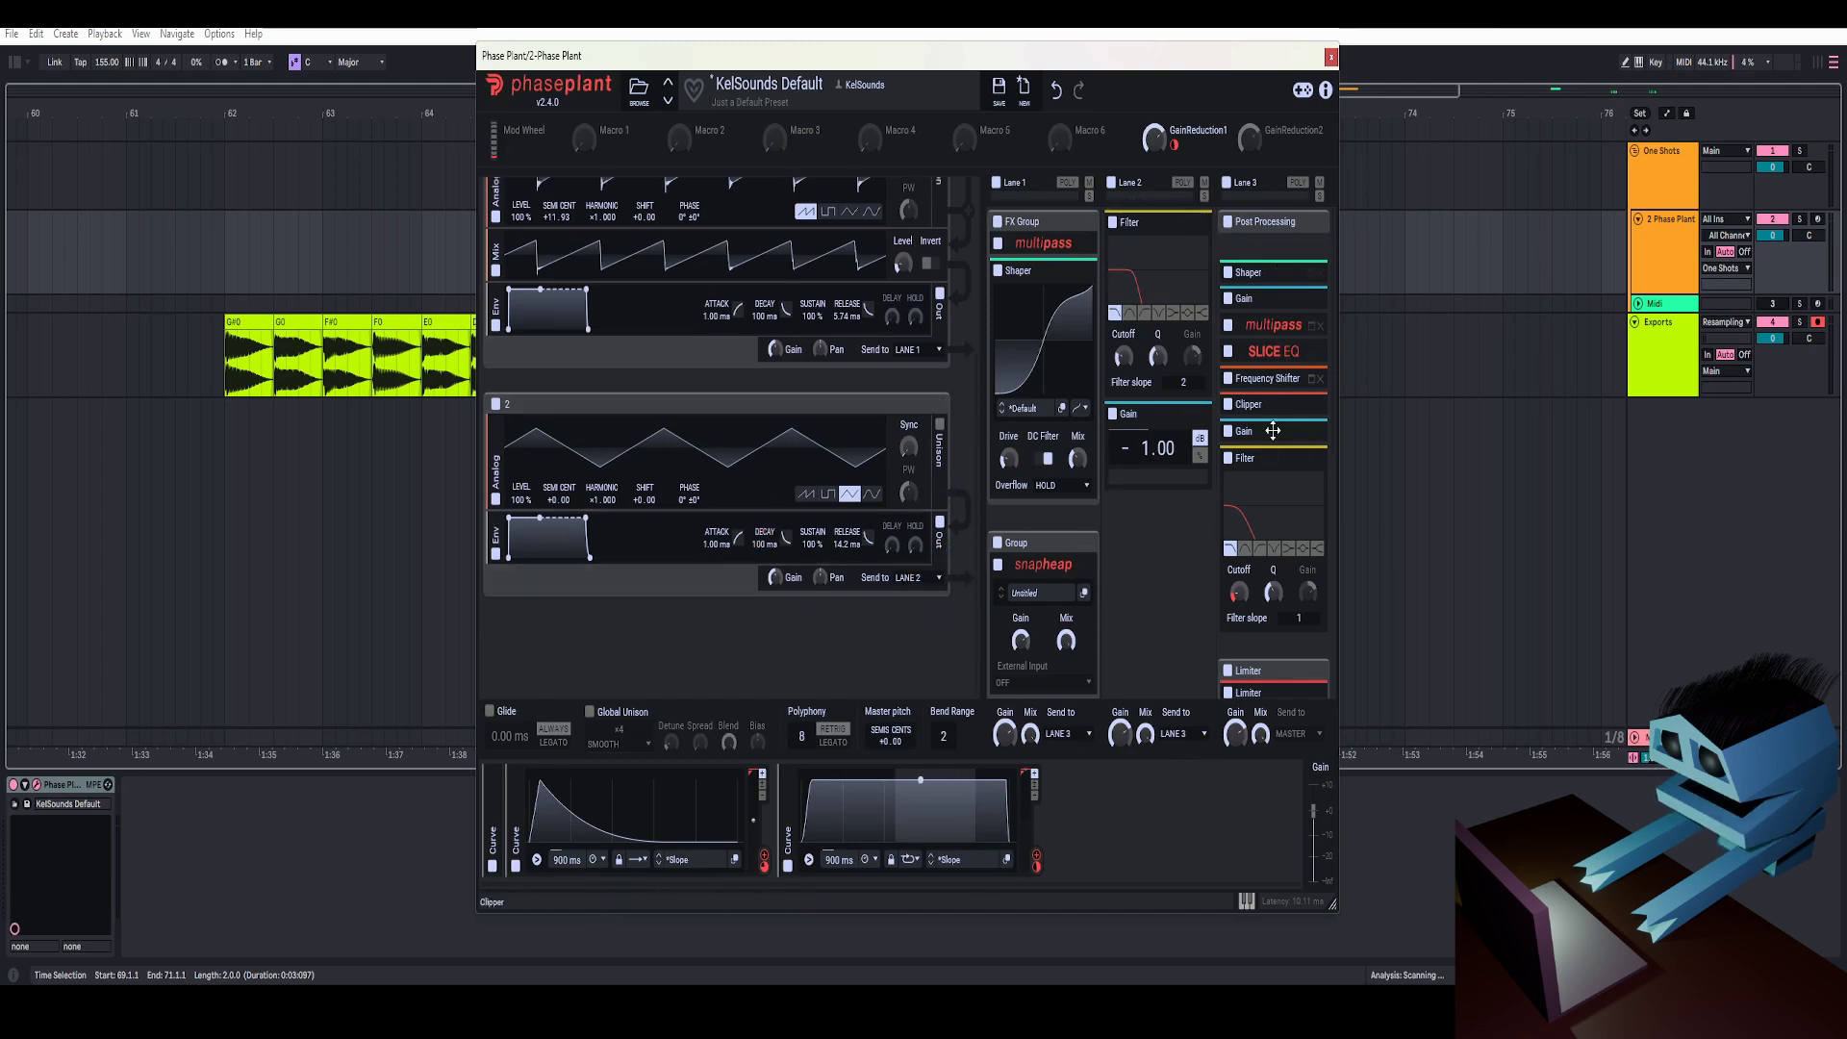
scroll(852, 405, up, 4)
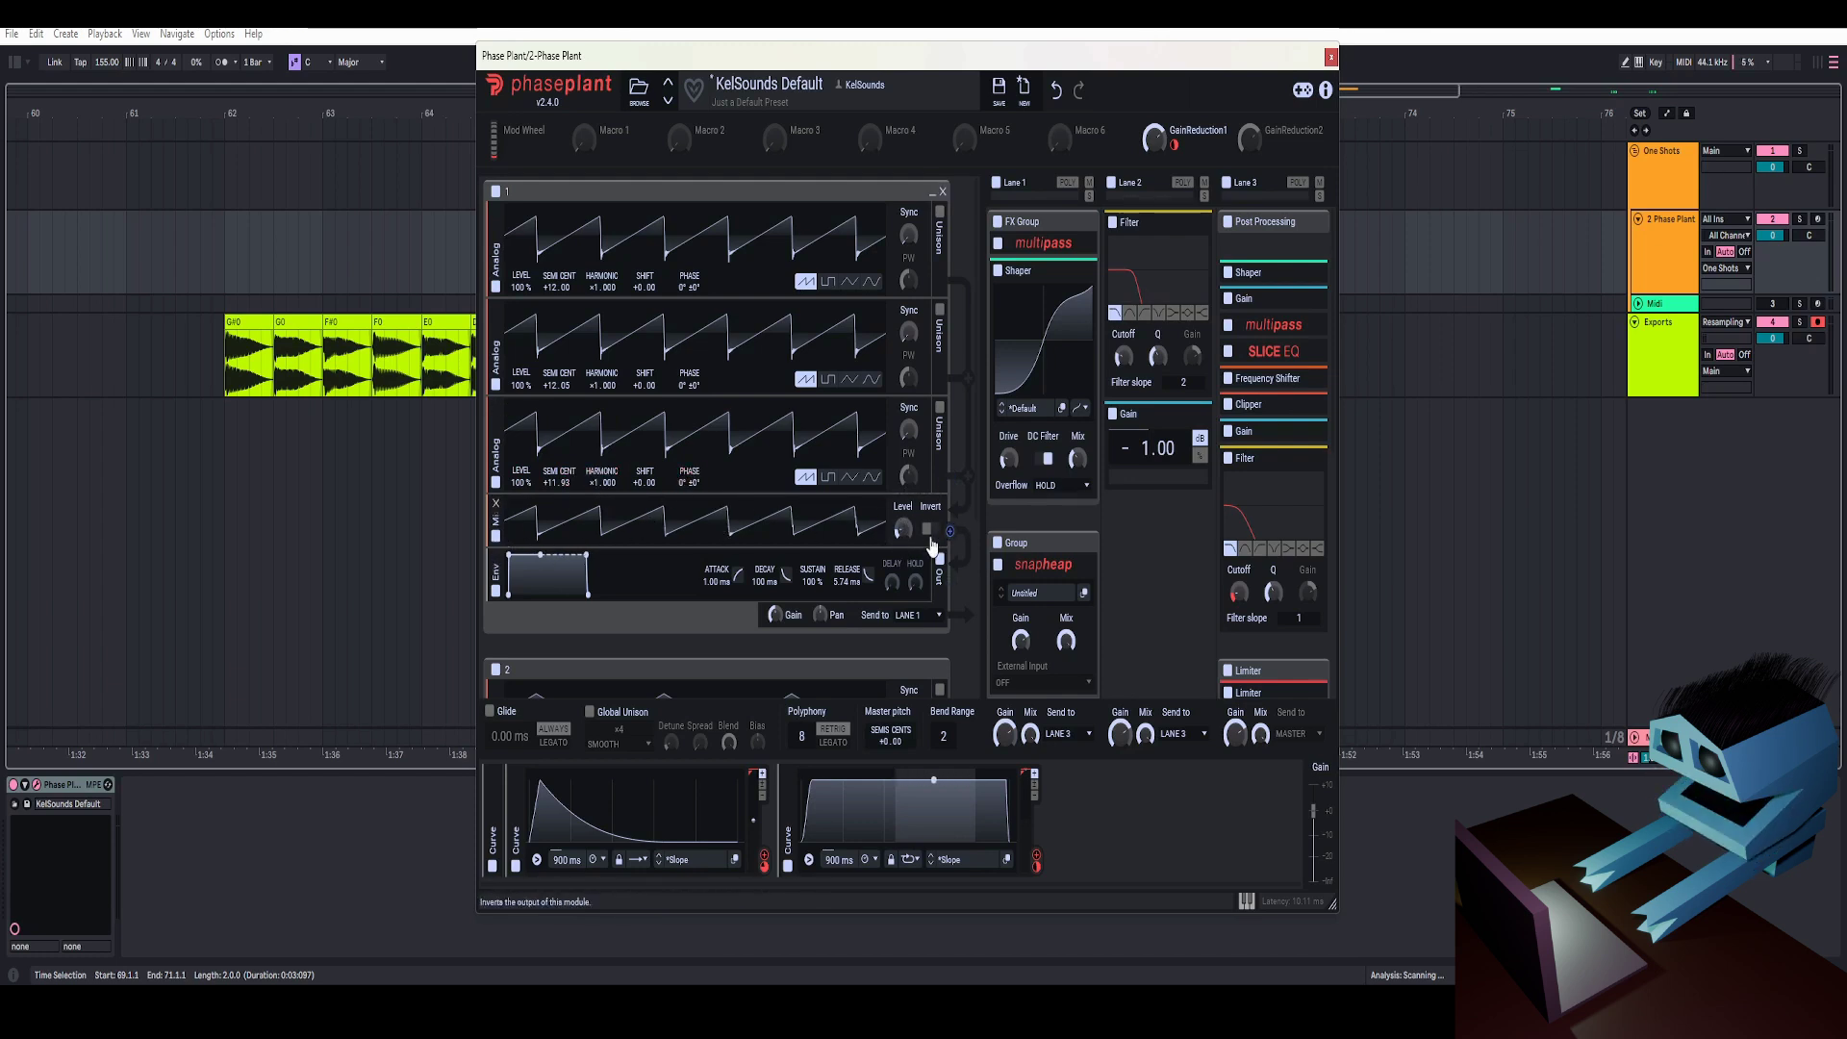
- Rename the second generator group as sub and collapse both generator groups
scroll(914, 529, down, 3)
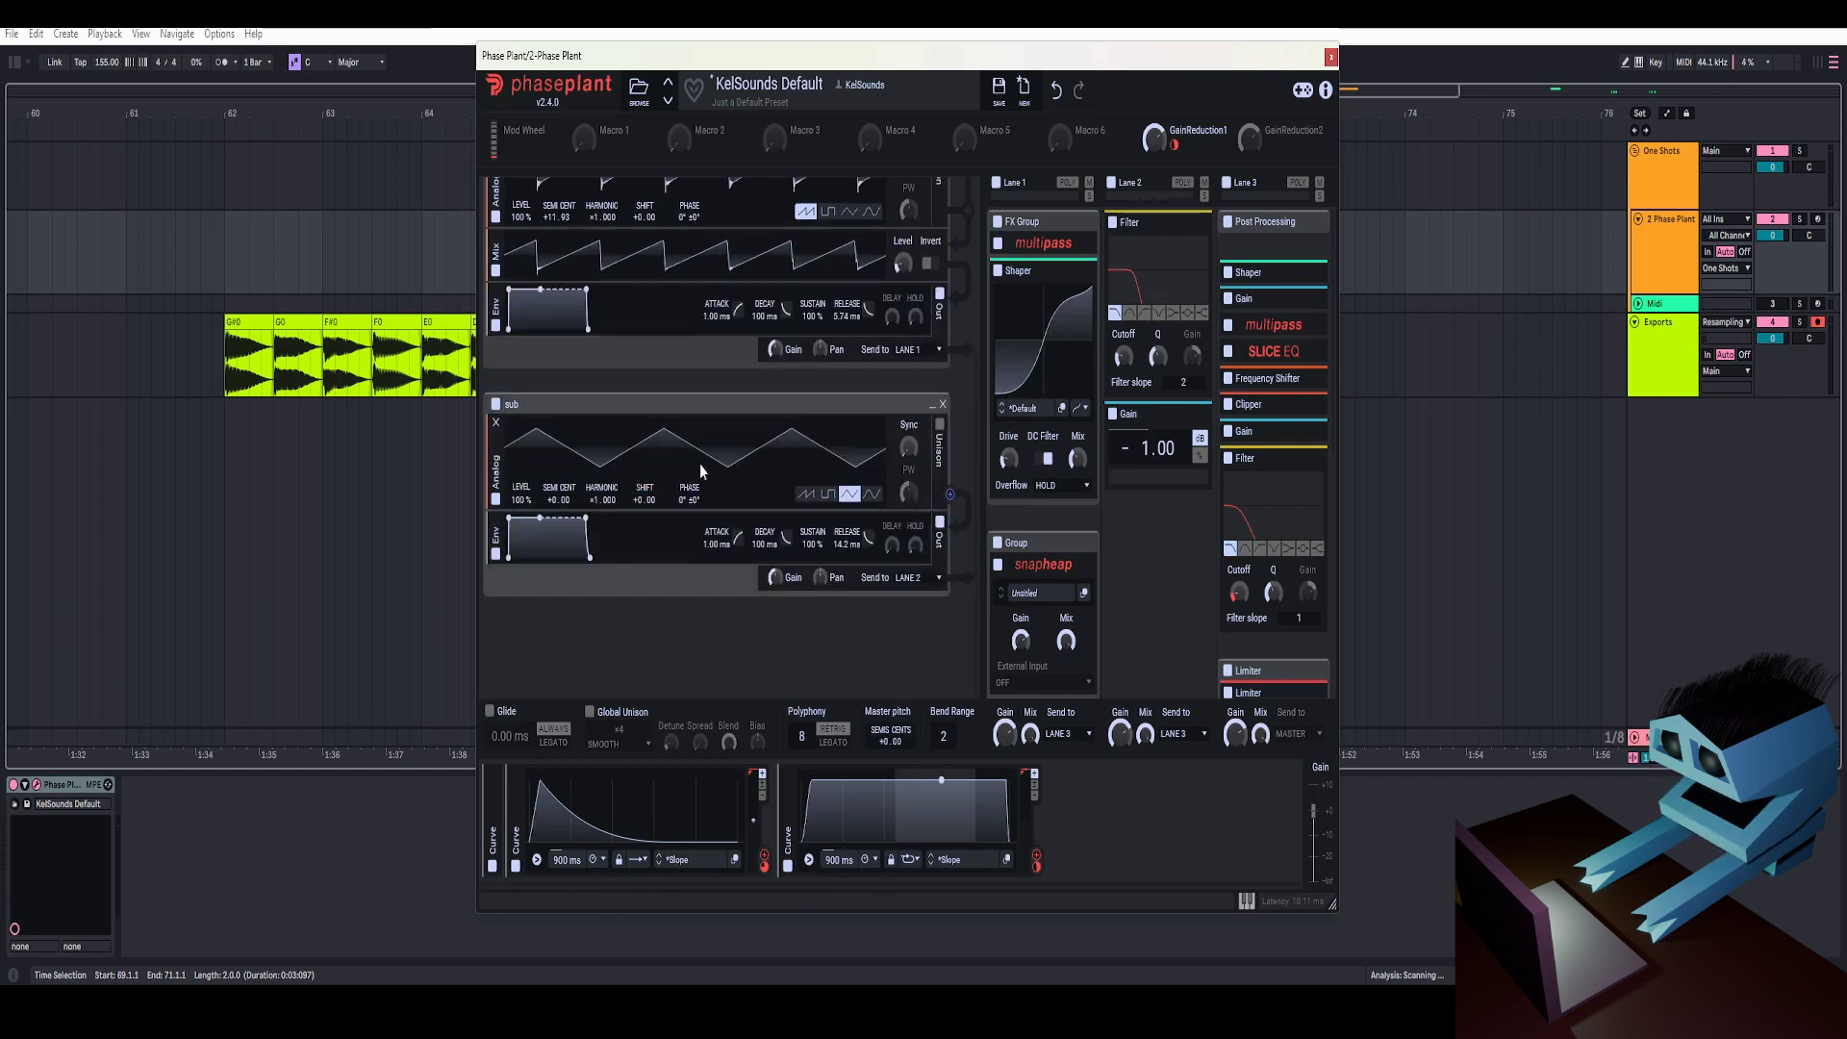
scroll(866, 475, up, 3)
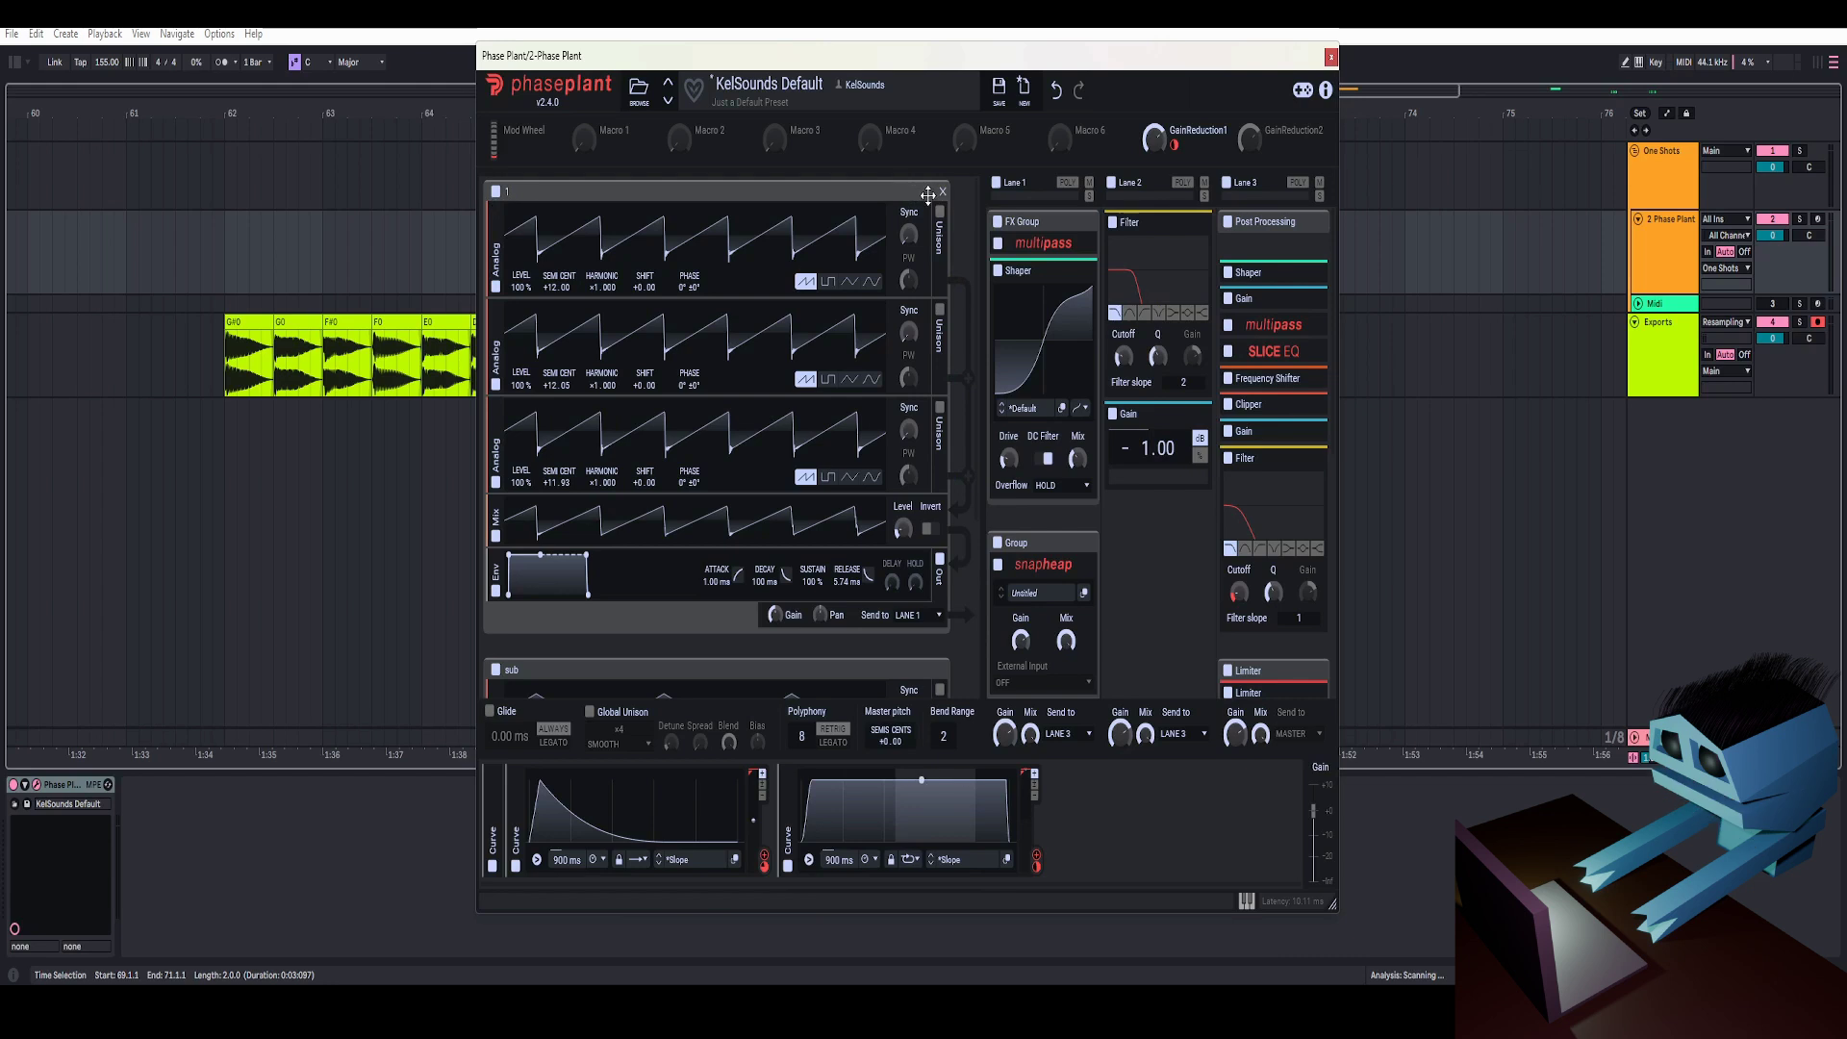
click(931, 196)
click(932, 258)
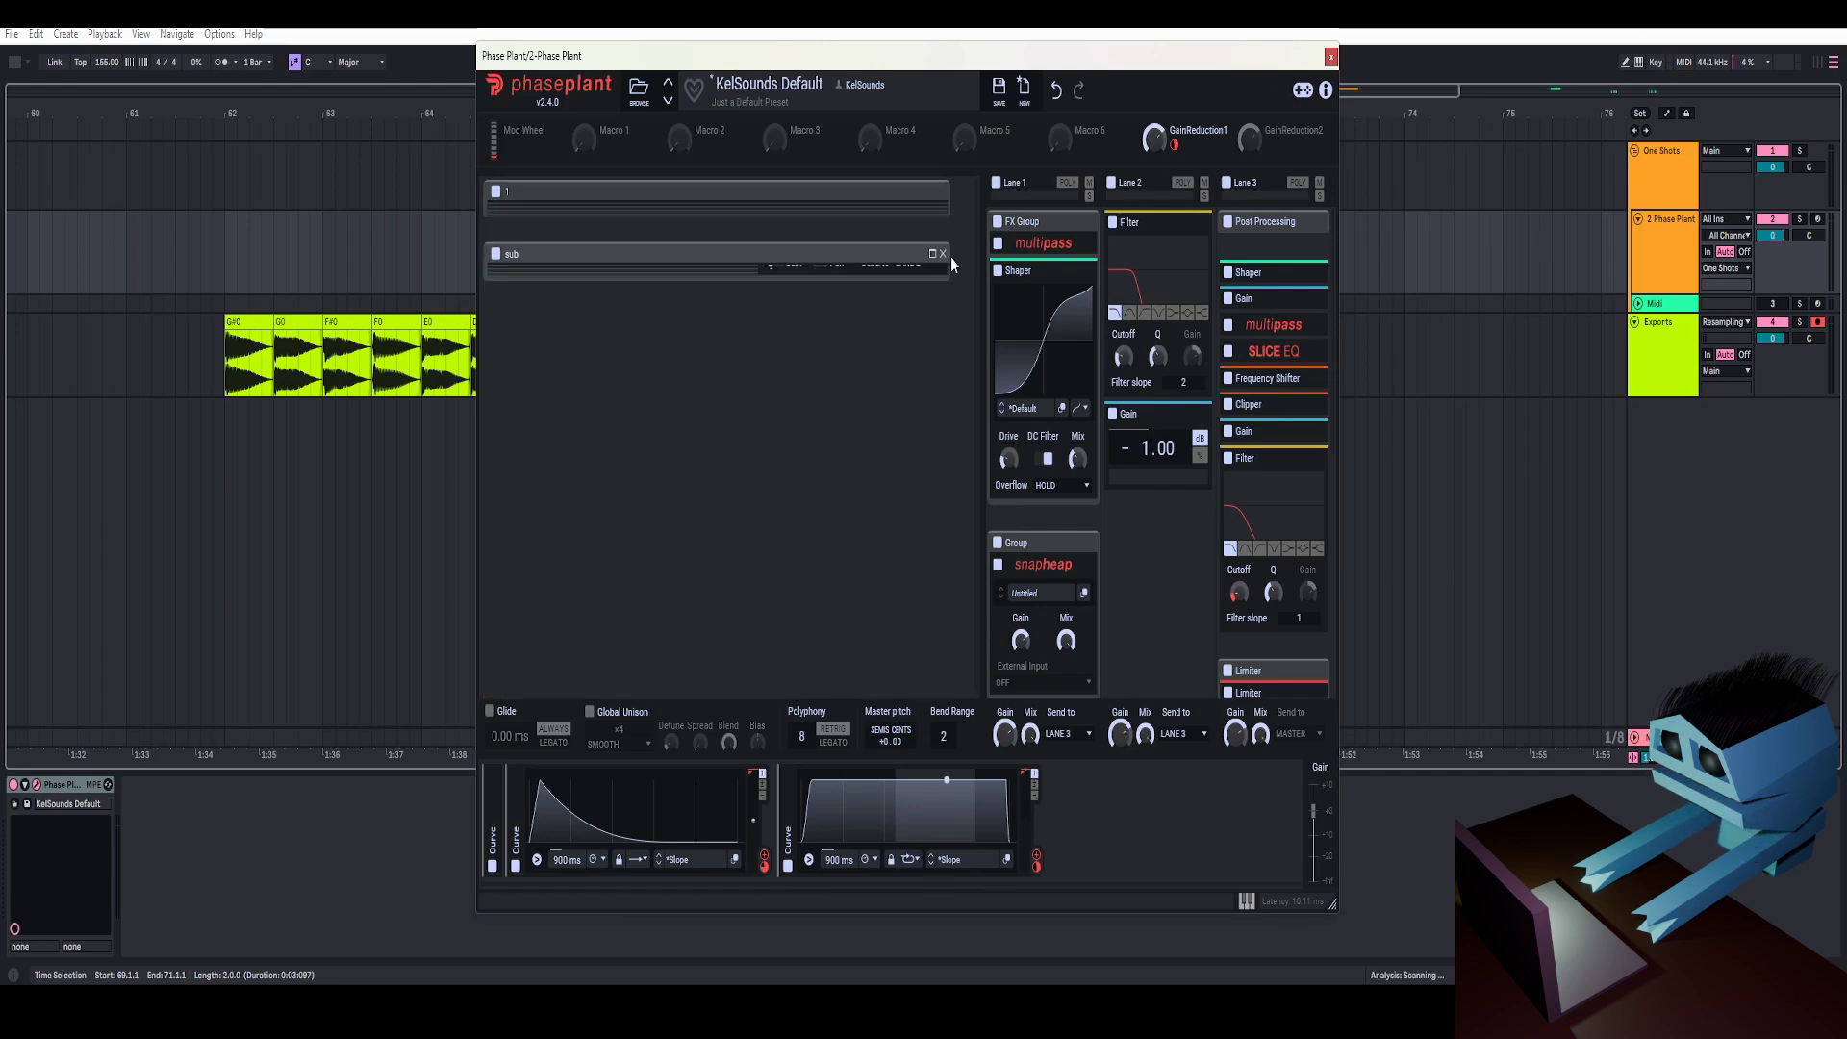
- Review the Multipass editor in lane 1 once more, collapse the effect and look over the Shaper and Snap Heap below it
click(1082, 246)
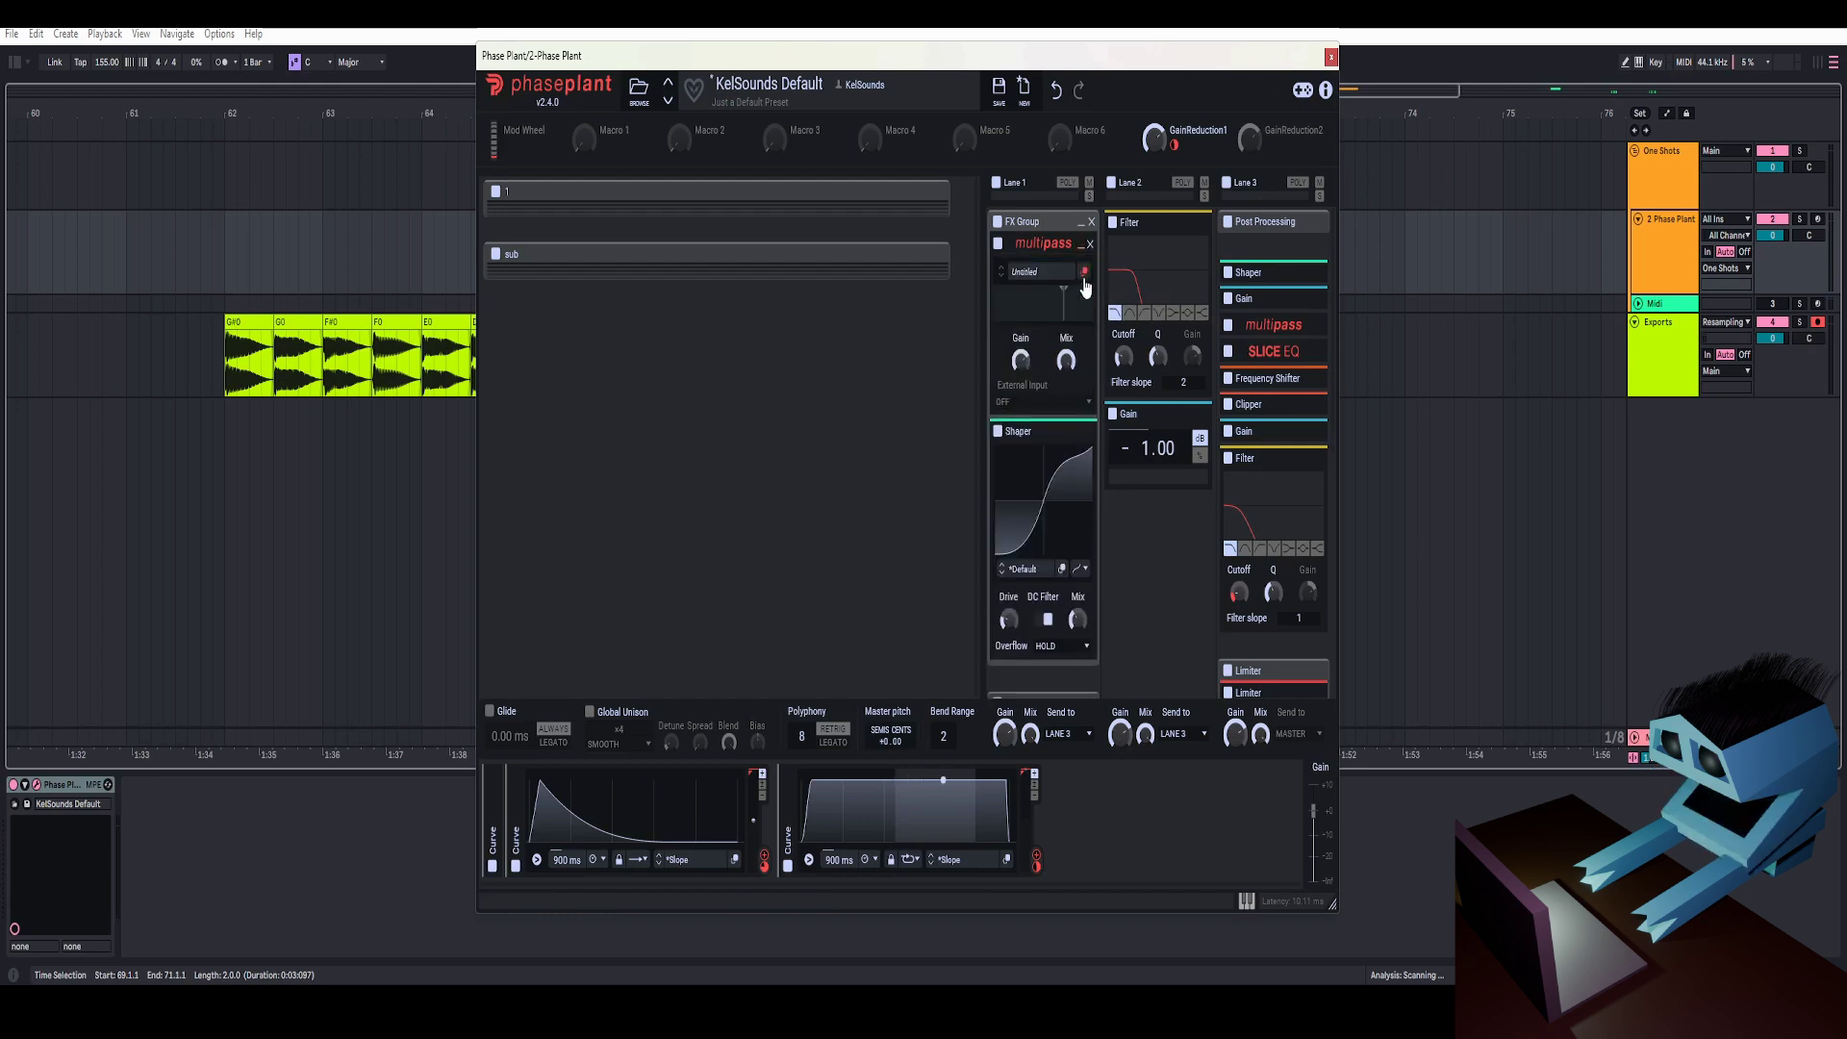
click(1084, 273)
click(1313, 116)
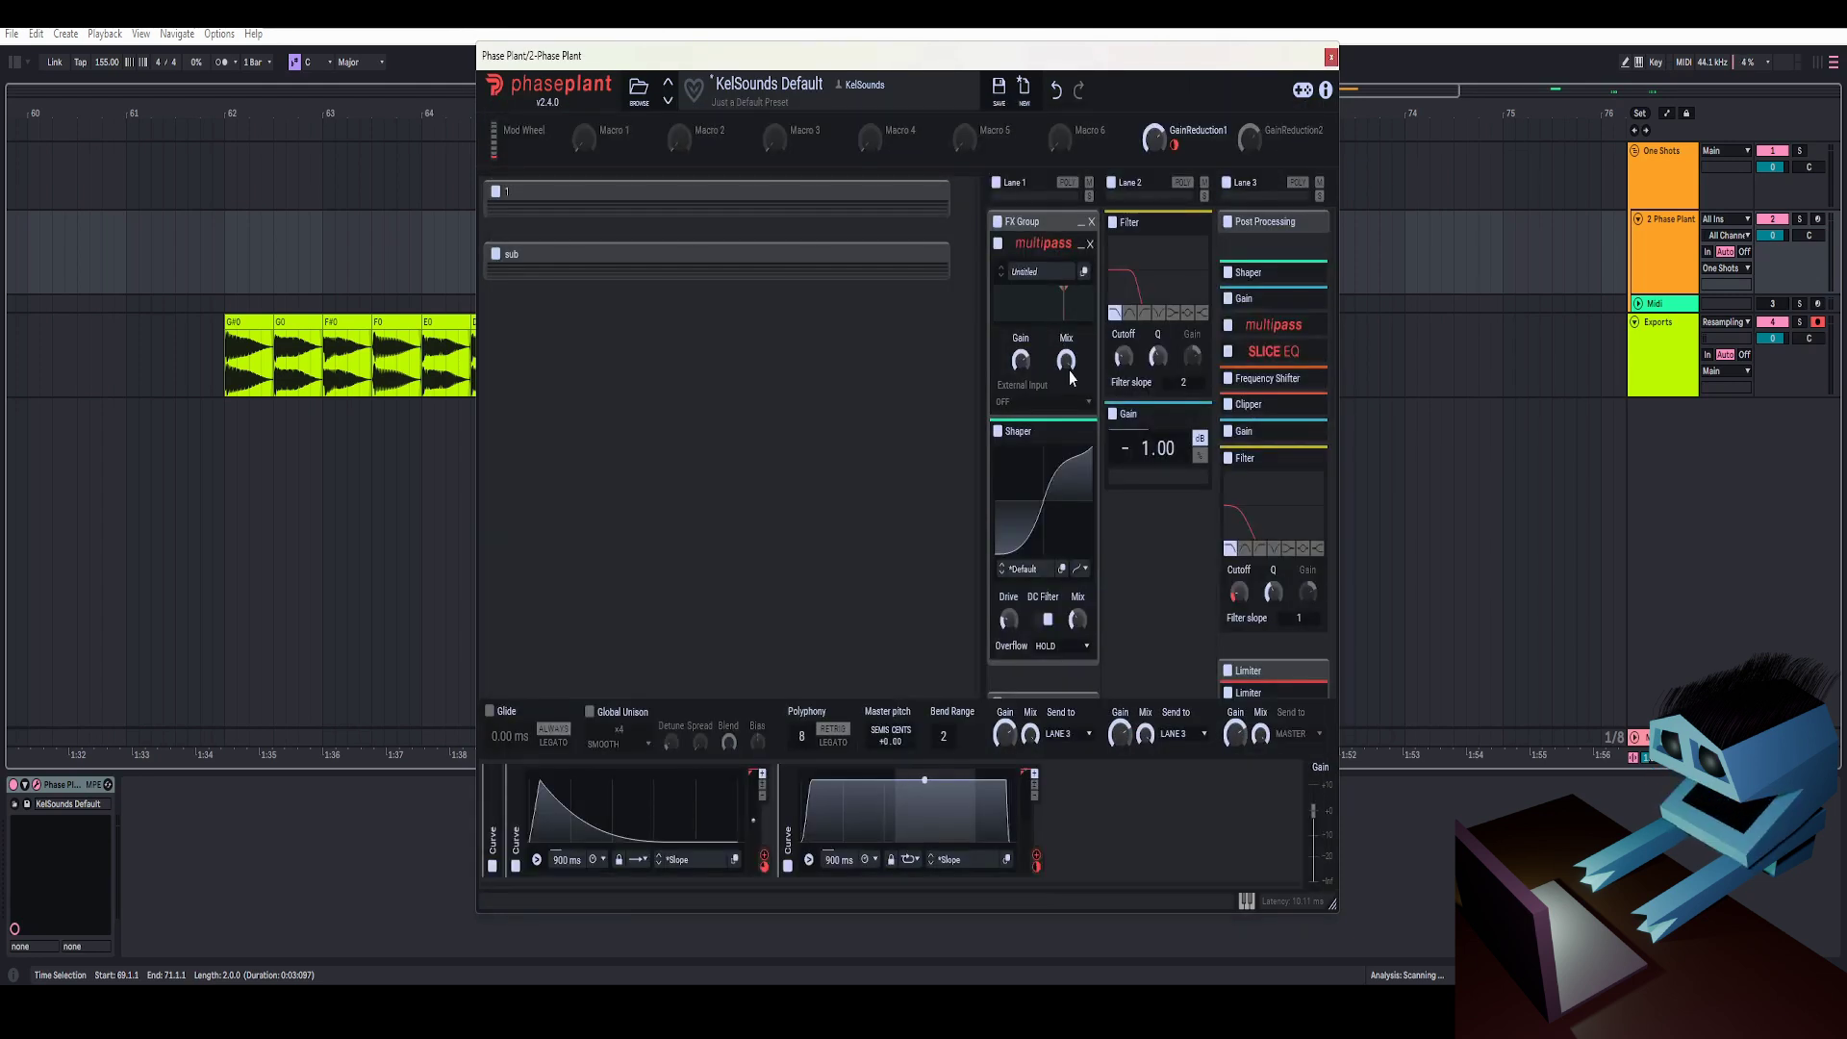
click(1082, 247)
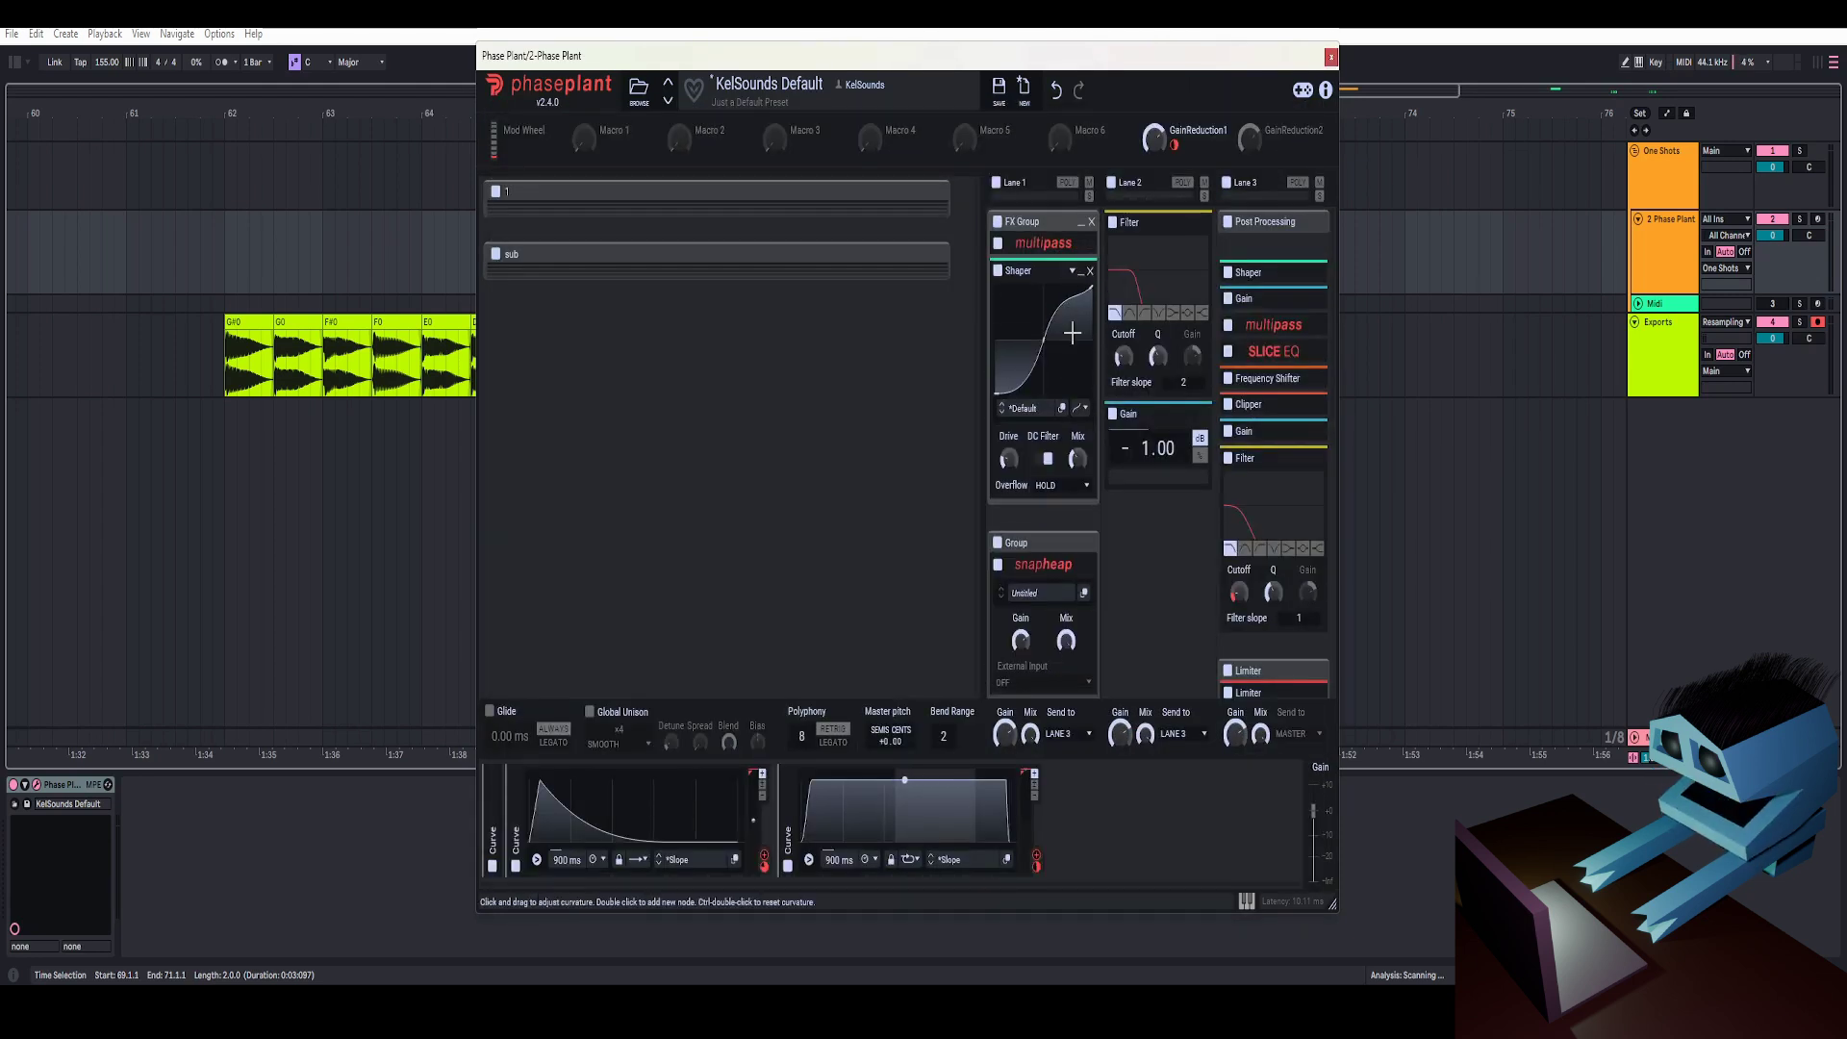
scroll(1043, 441, down, 2)
scroll(1045, 407, up, 2)
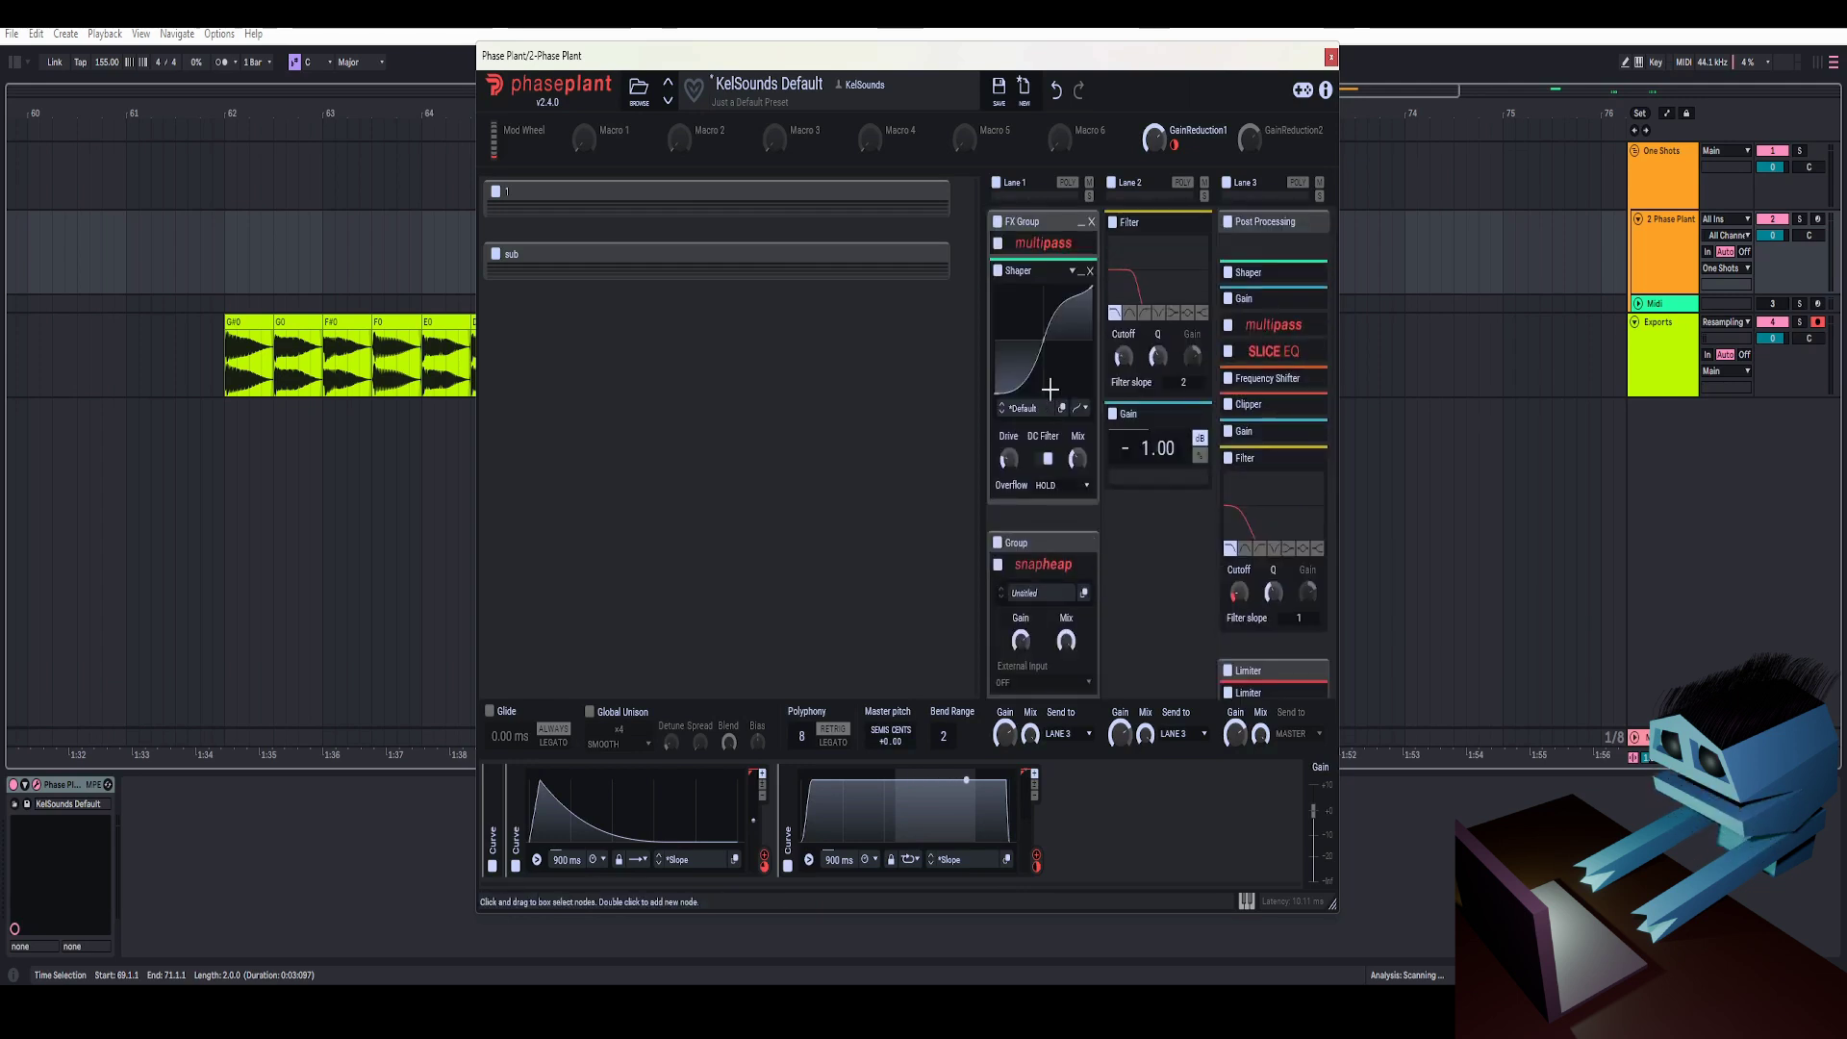
- Collapse the Shaper in lane 1, open the Snap Heap below it and examine the Filter Tables in Parallel Bus 1a
click(1082, 272)
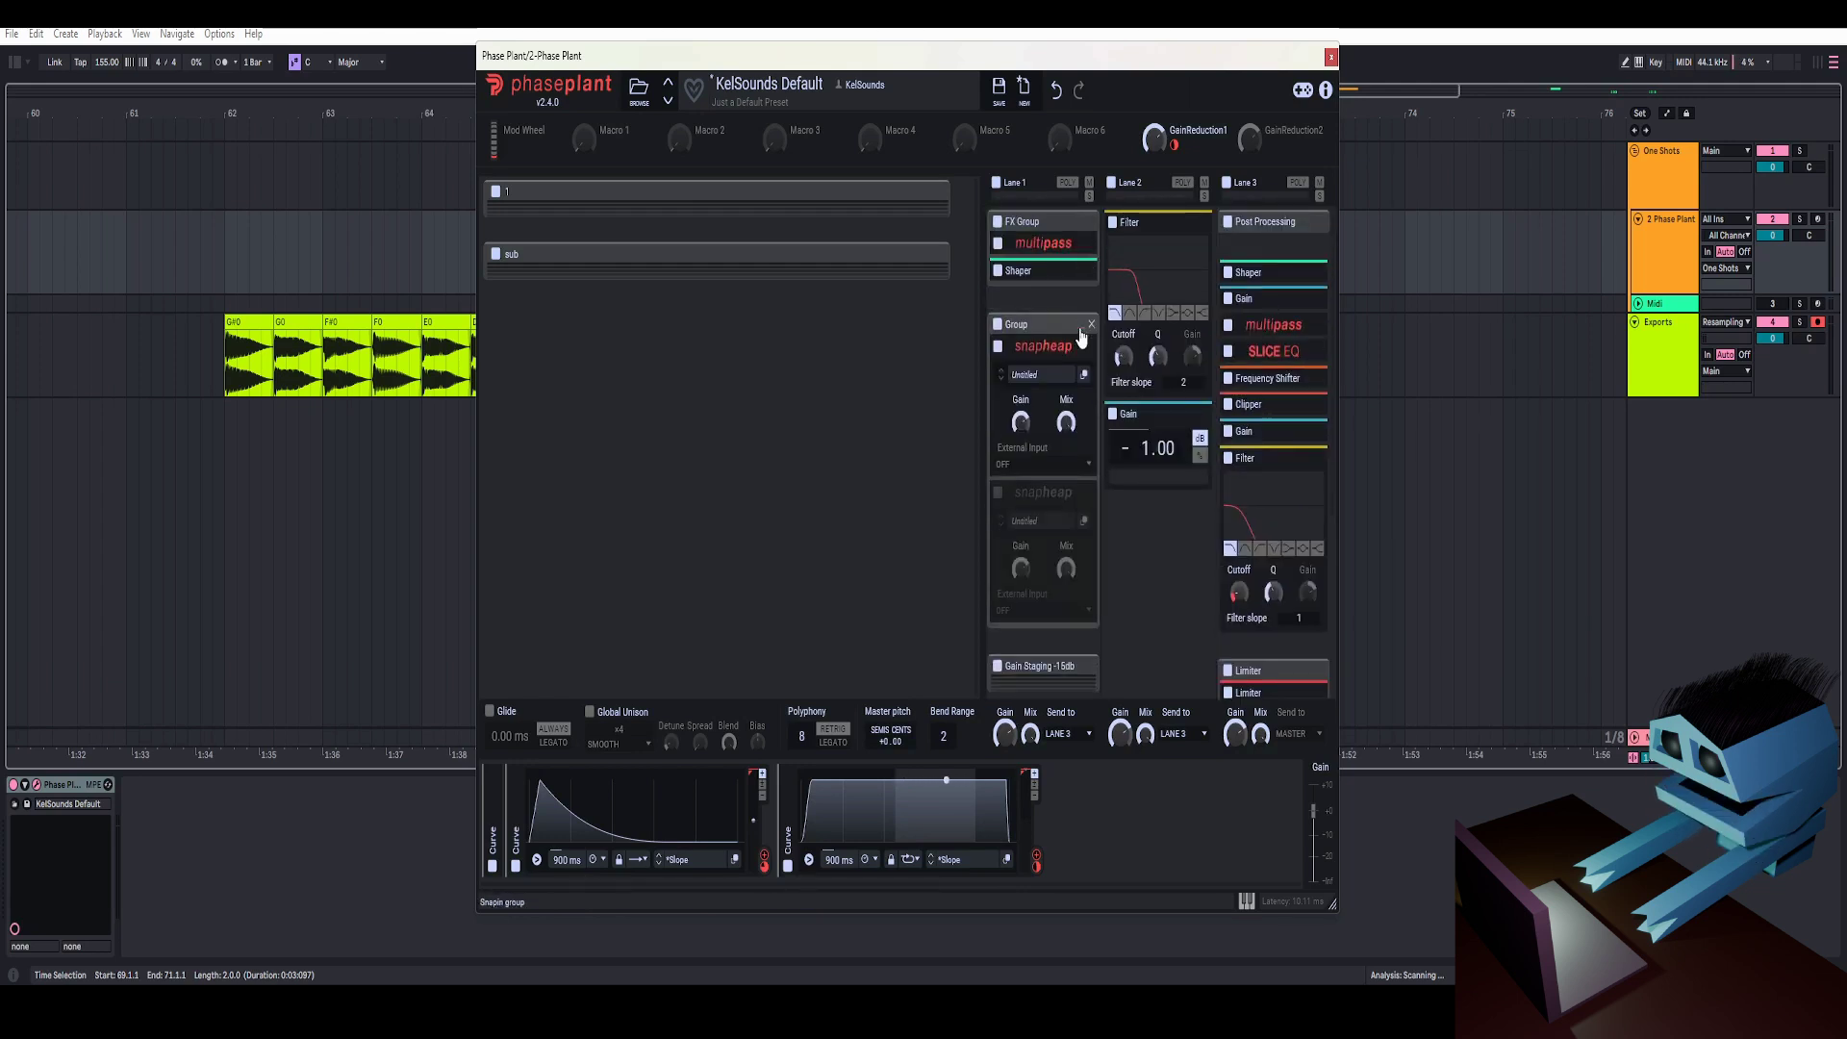
click(1083, 376)
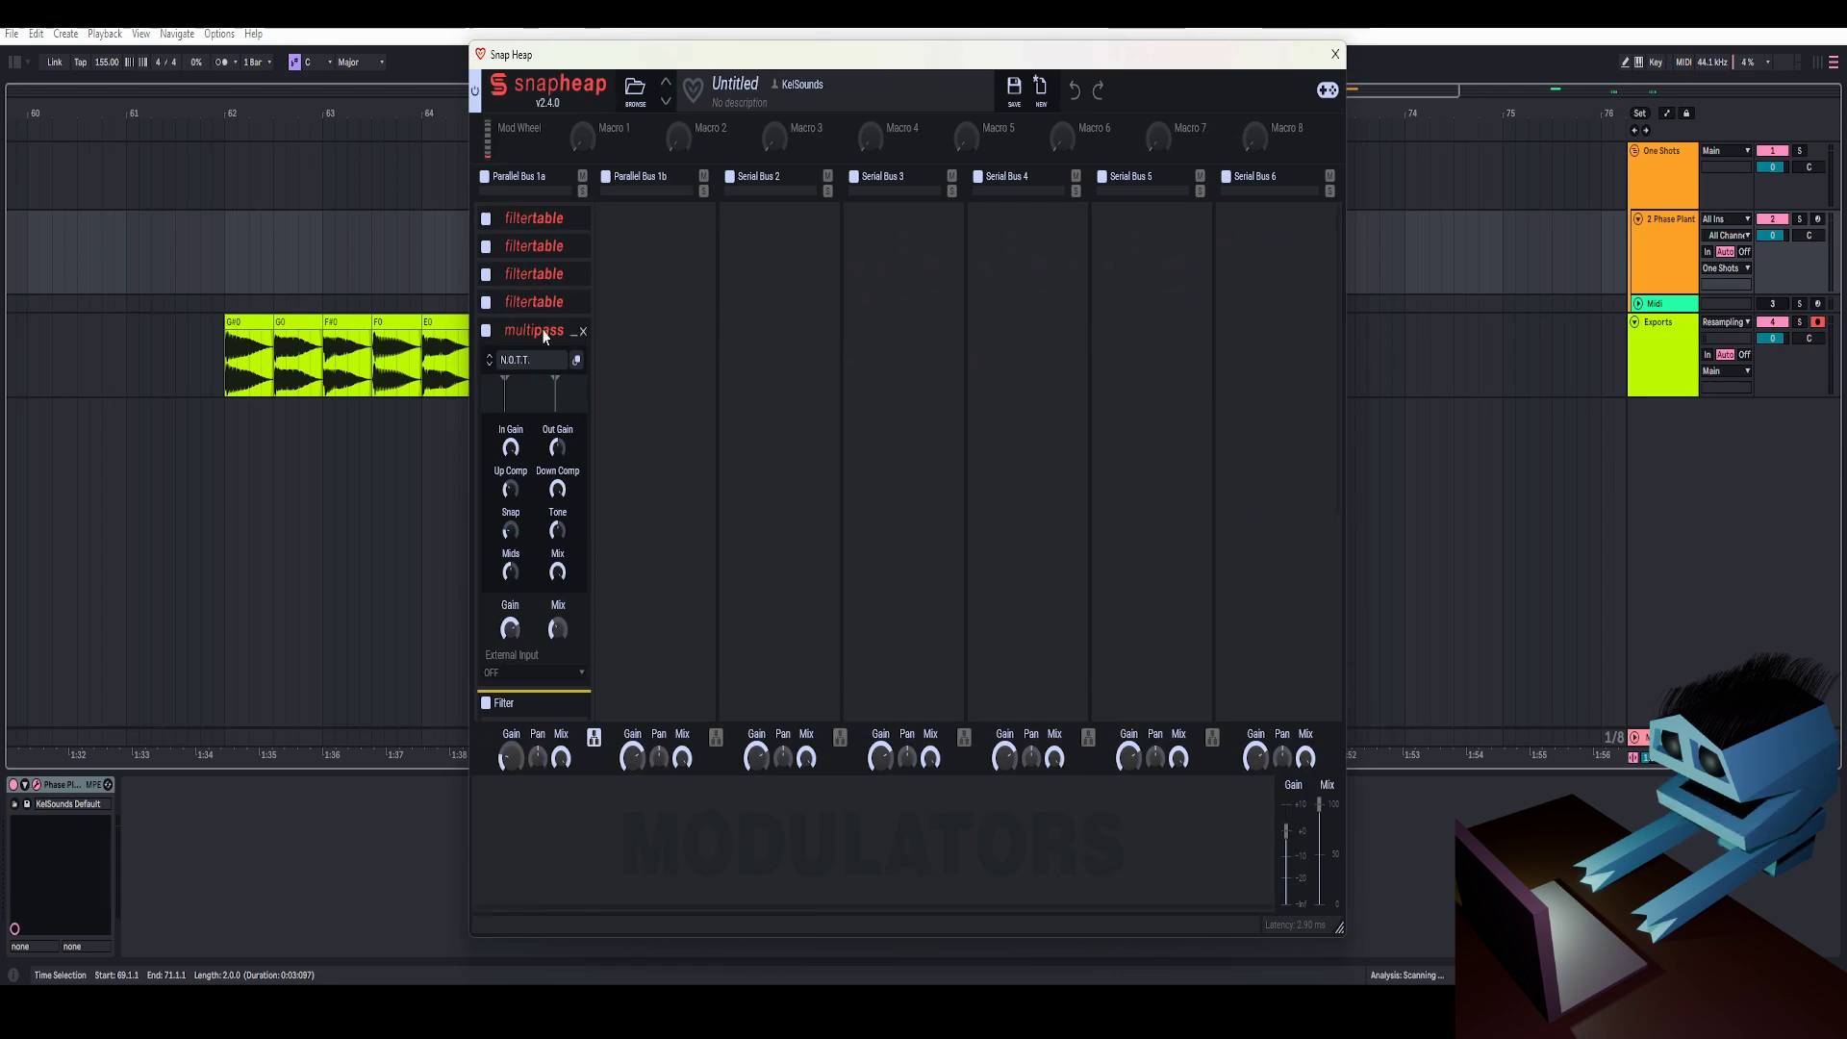
click(574, 221)
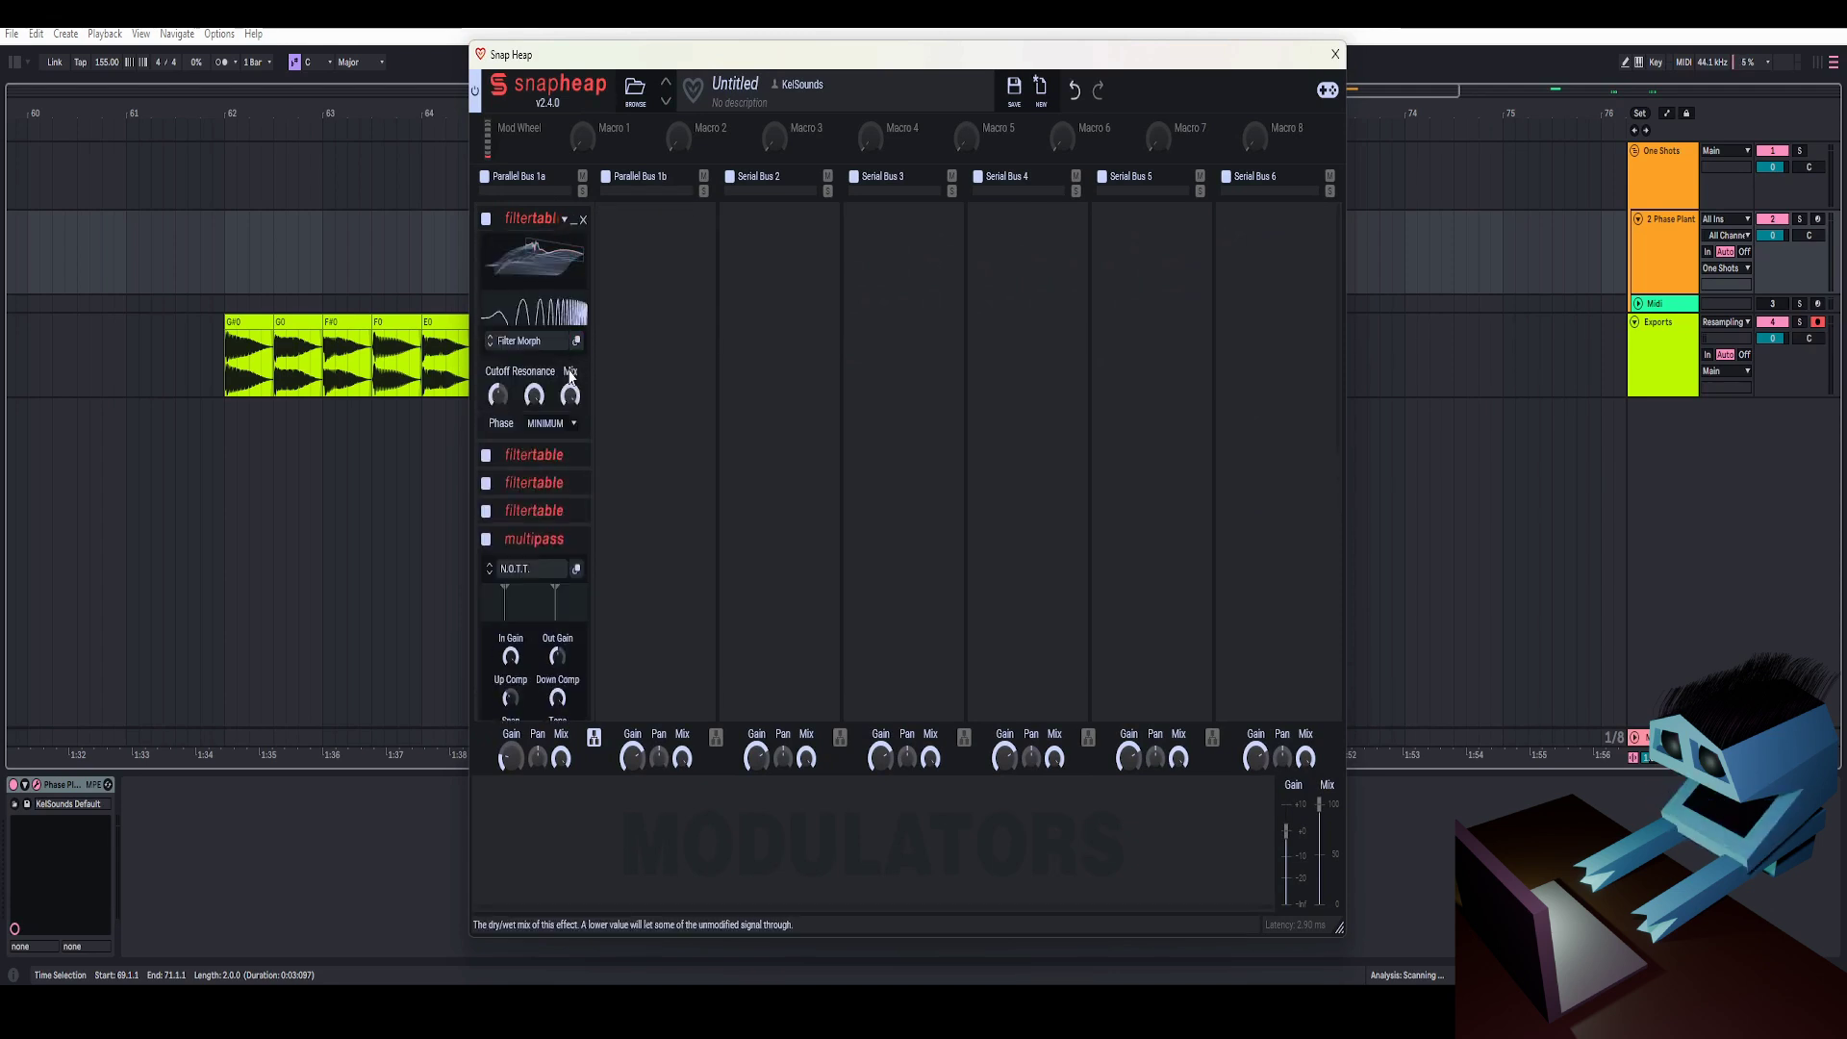
click(574, 220)
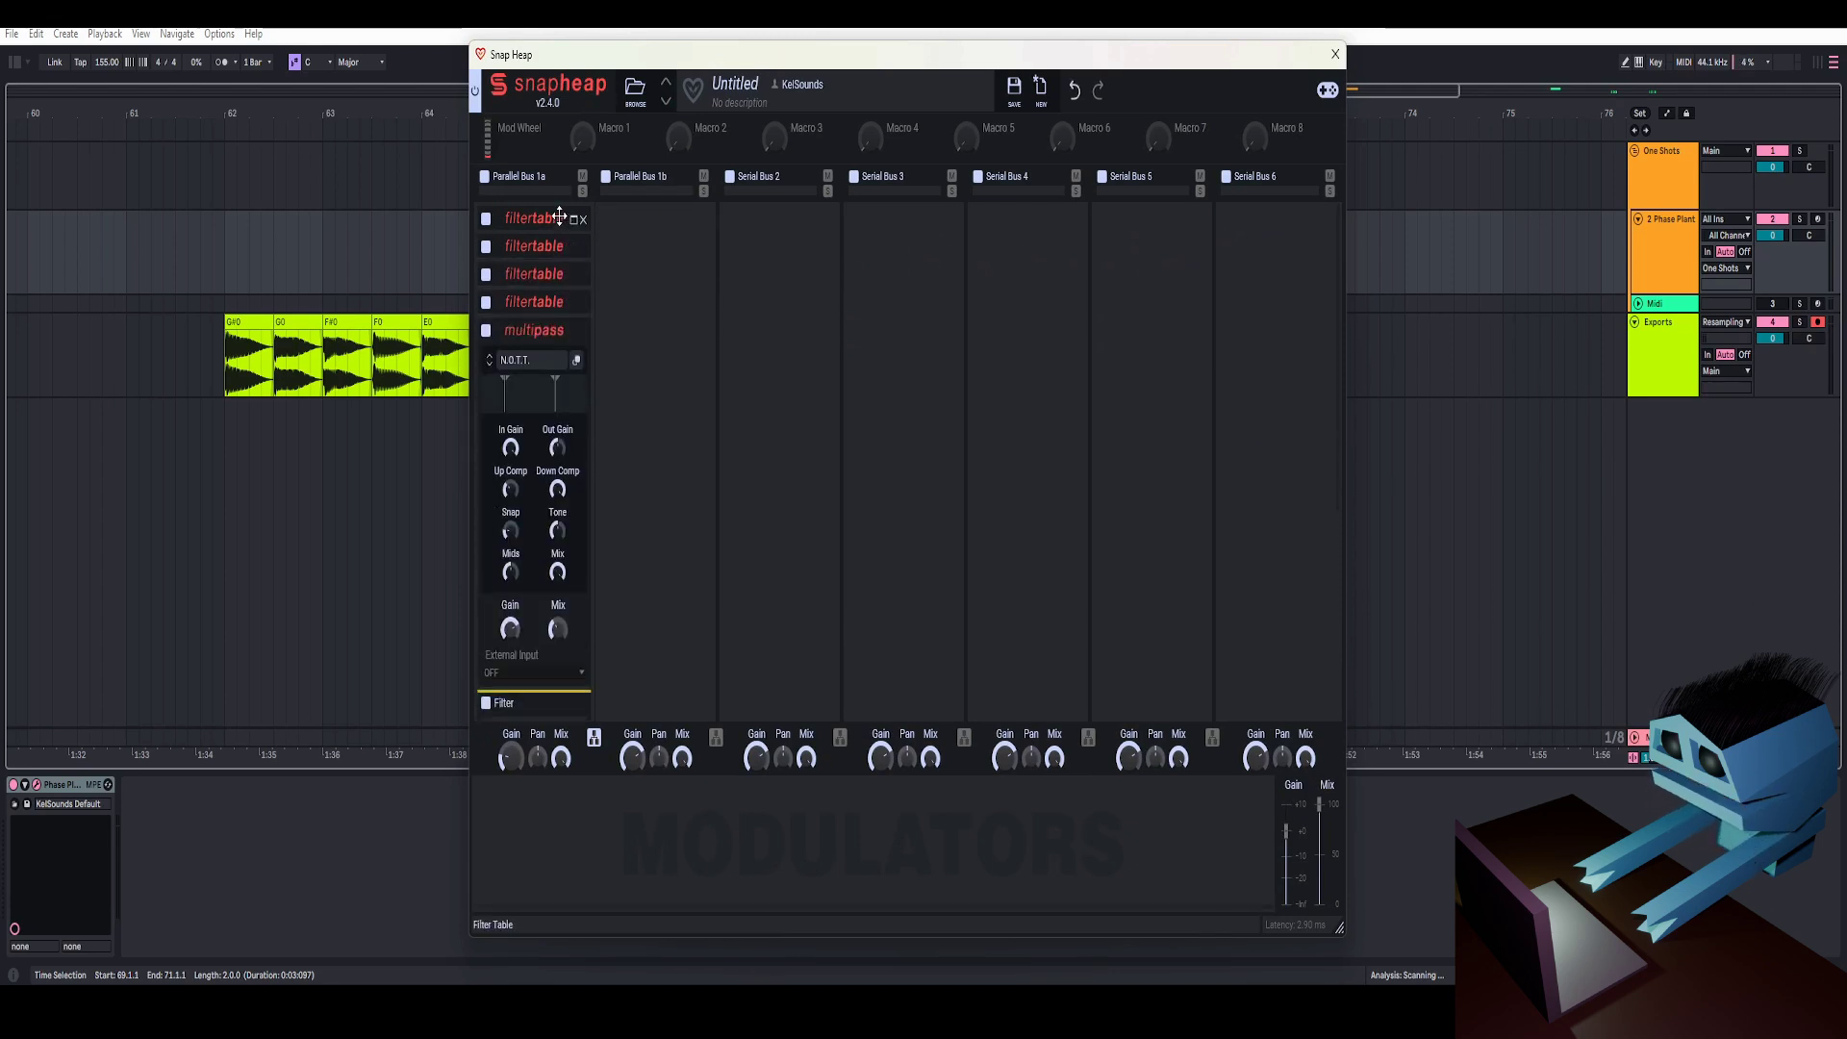
click(575, 304)
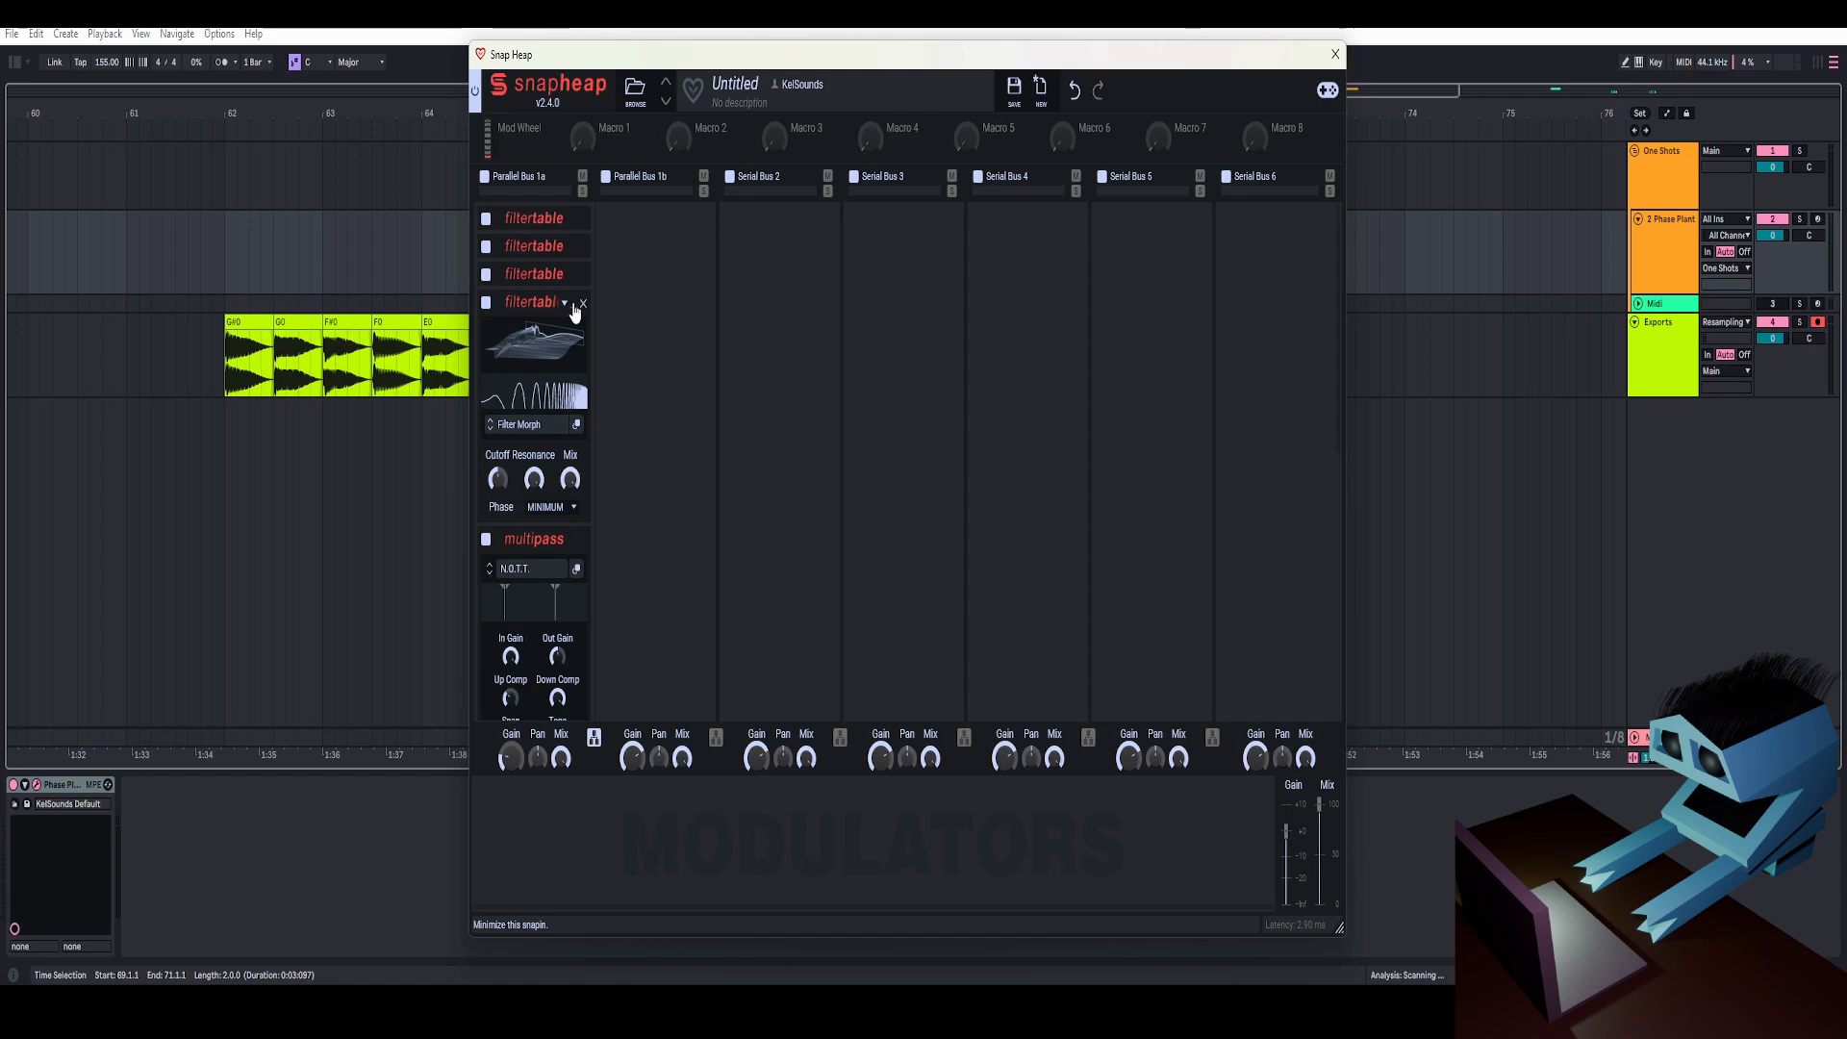
click(573, 304)
click(573, 277)
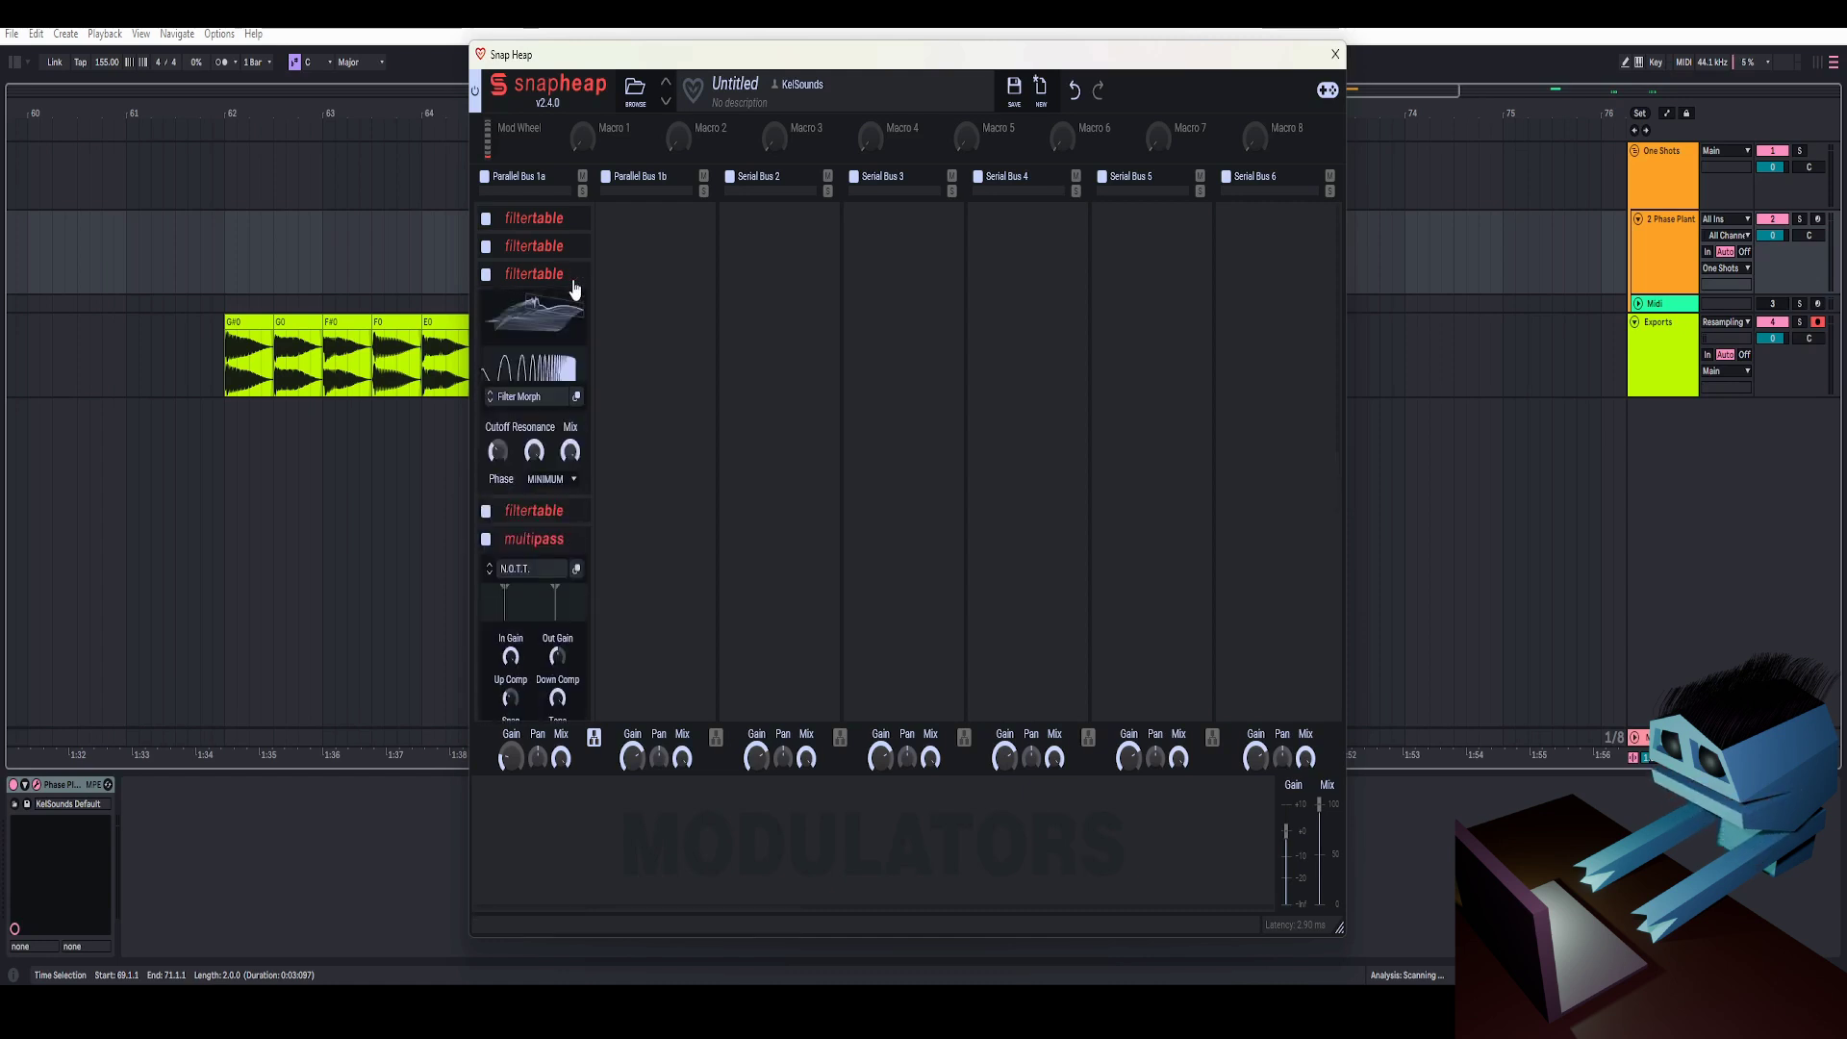
- Add a Filter Table to Parallel Bus 1b, try out its Filter Morph wavetable position and remove the effect again
click(650, 279)
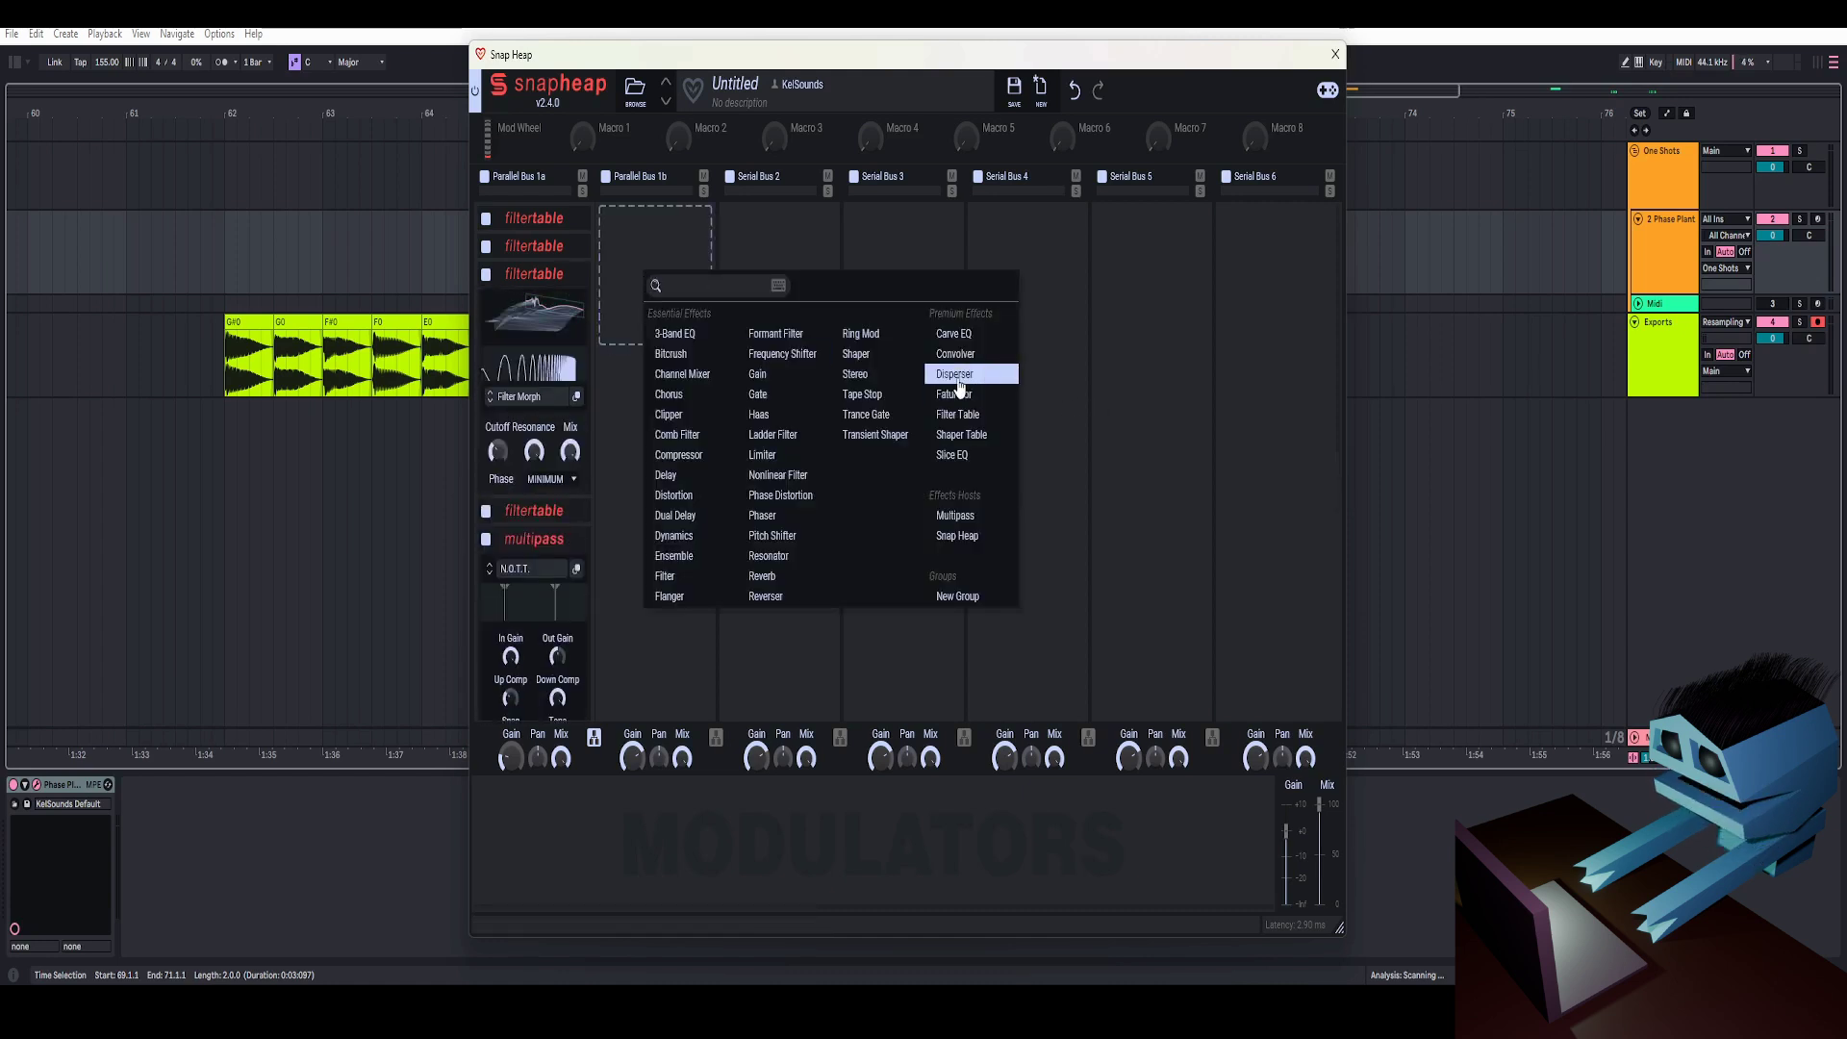
click(969, 416)
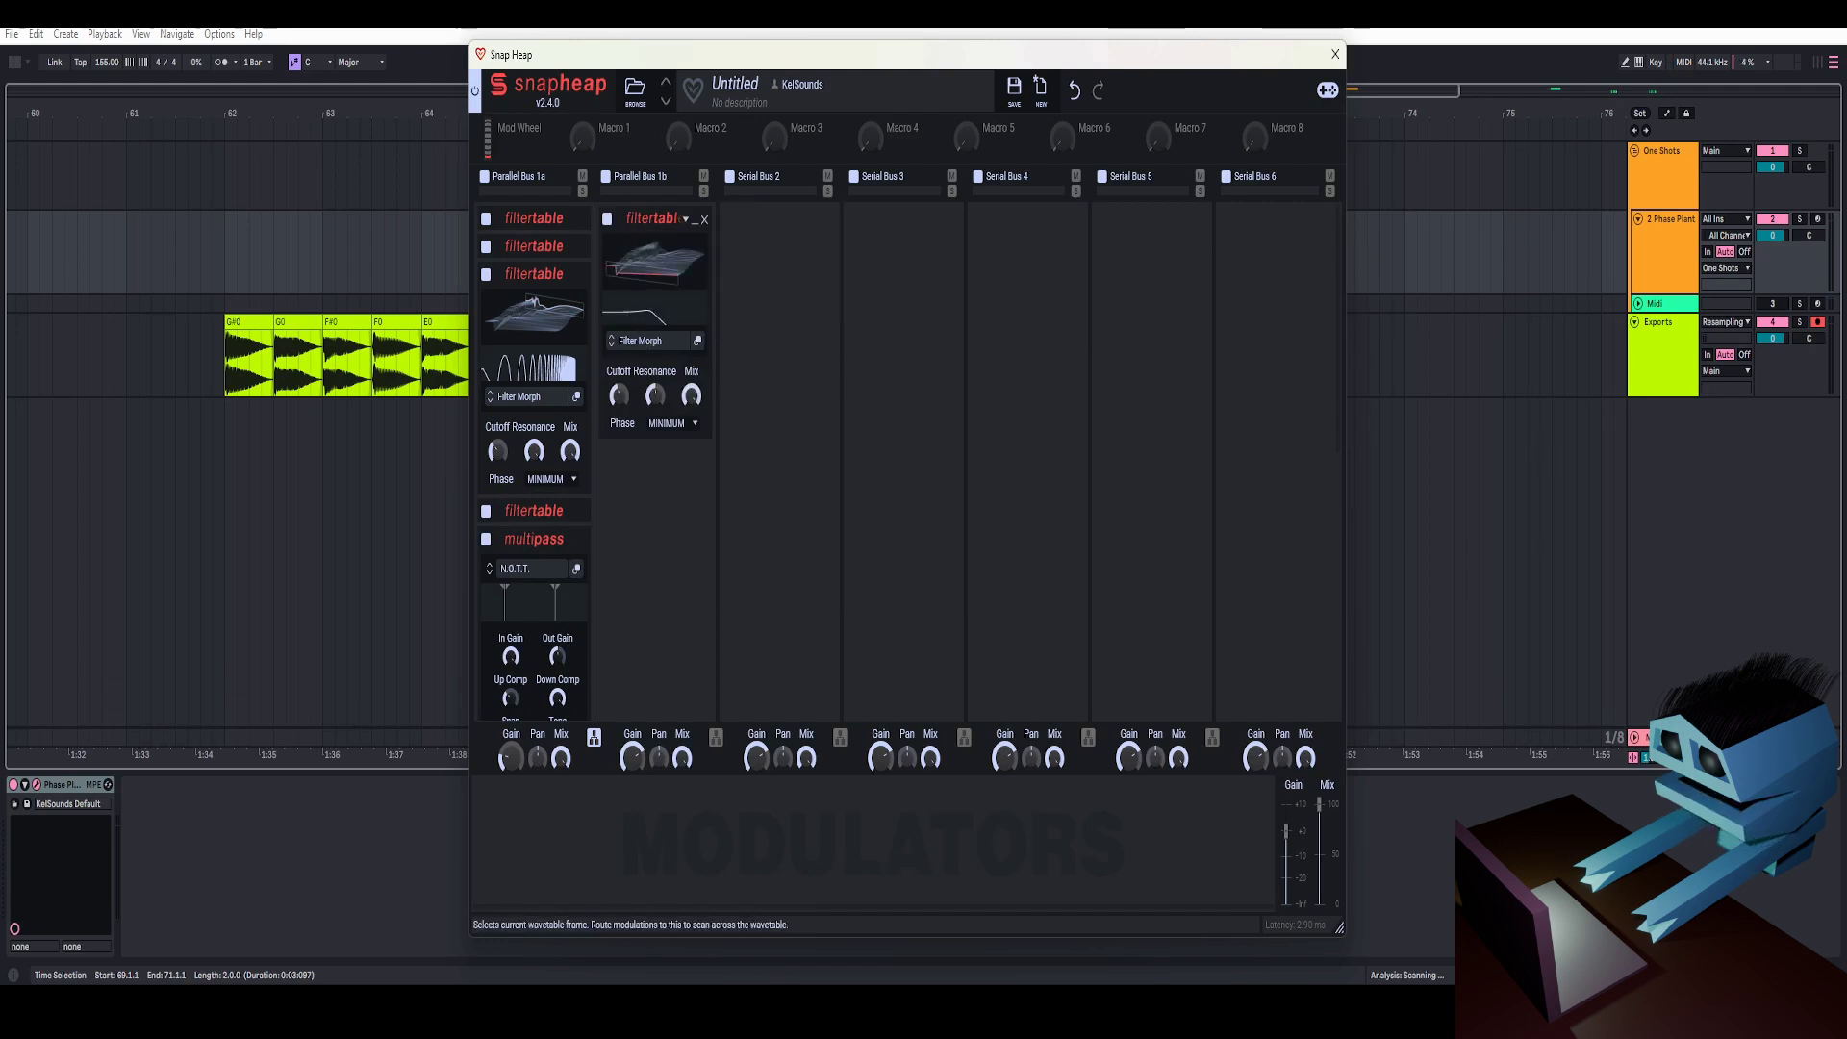
drag(655, 394, 636, 361)
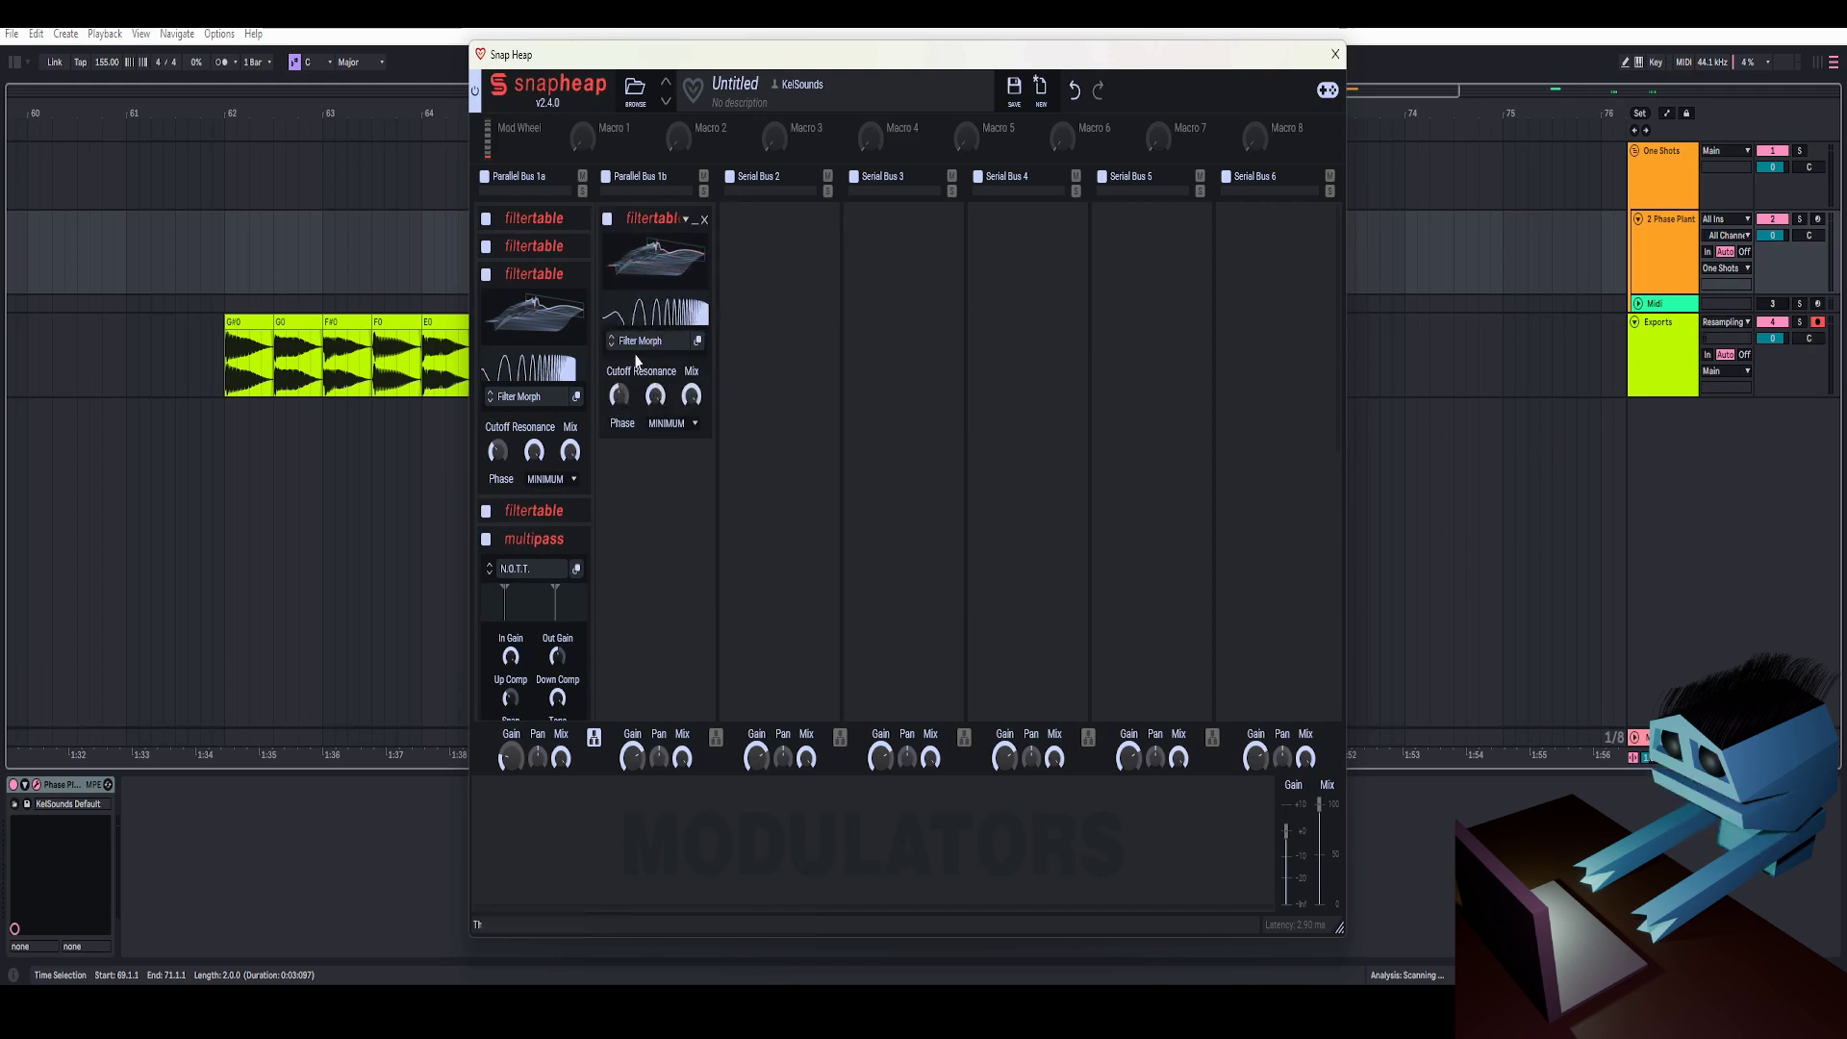
drag(703, 227, 573, 256)
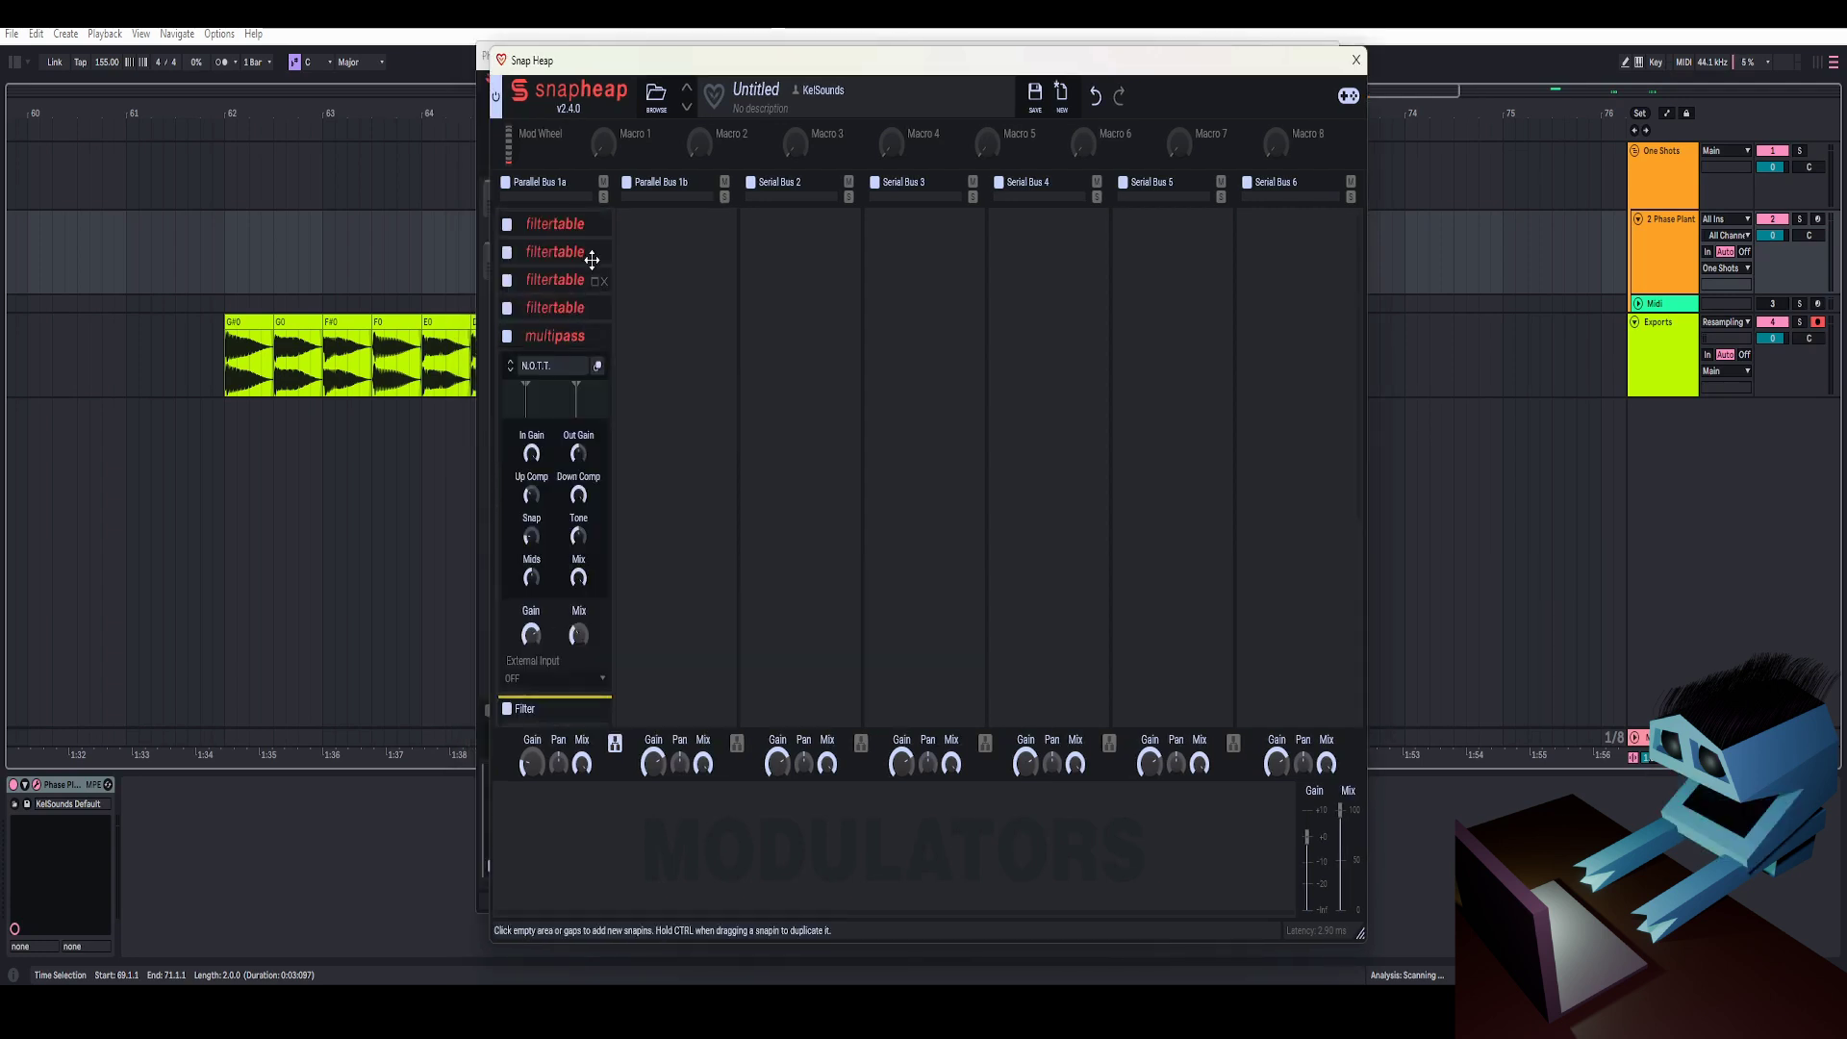
- Expand the fourth Filter Table in Parallel Bus 1a to check its Filter Morph settings and collapse it again
click(594, 309)
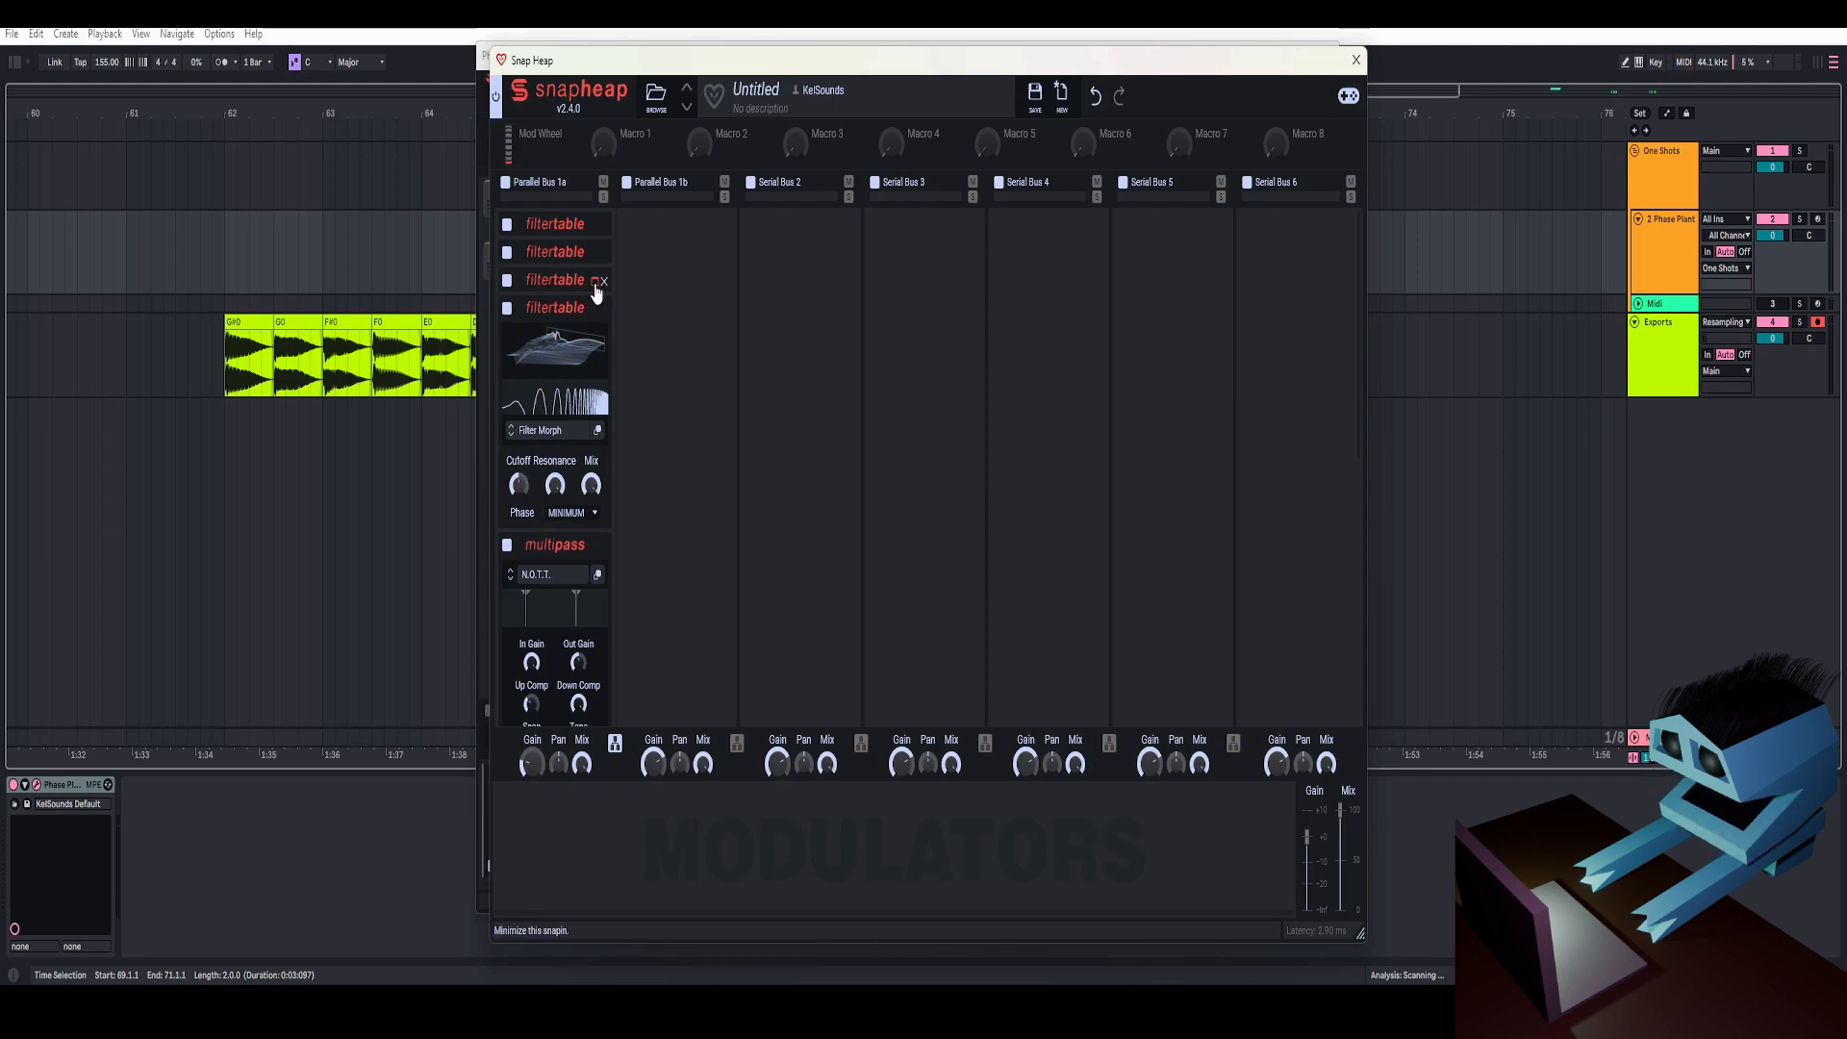
click(595, 282)
click(594, 284)
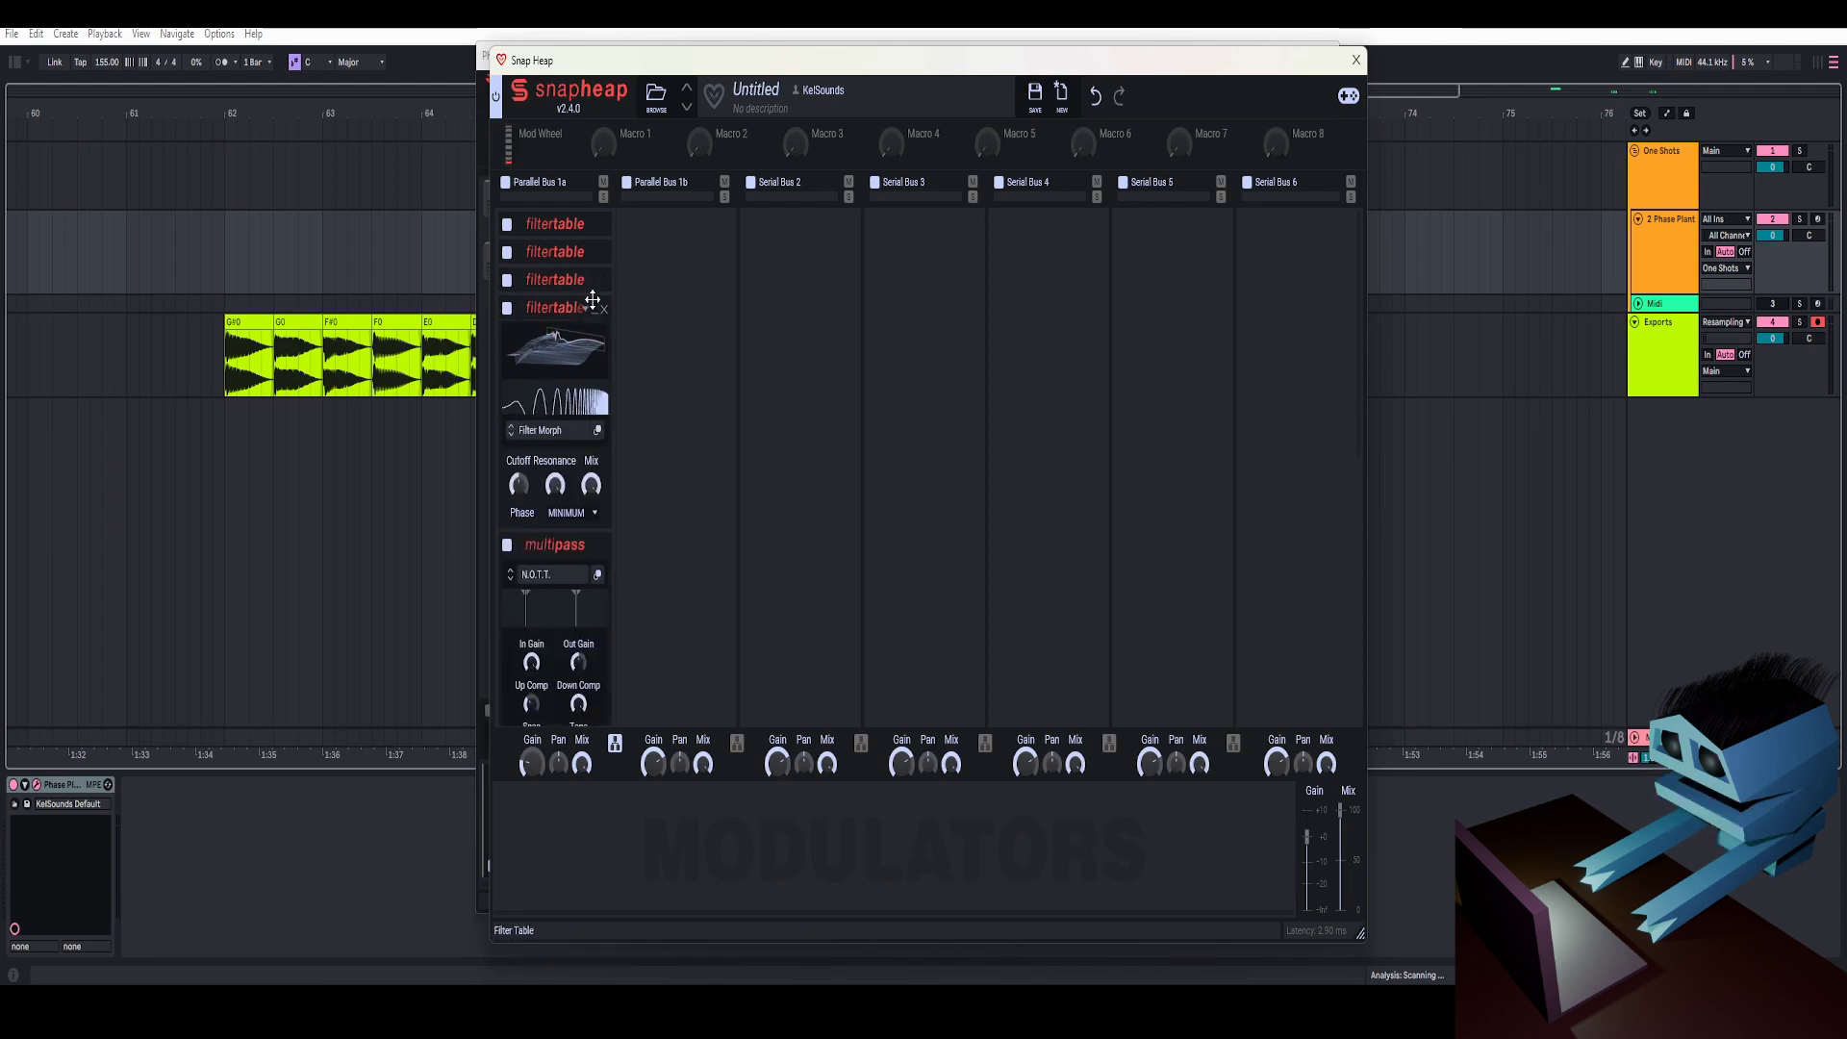
click(592, 316)
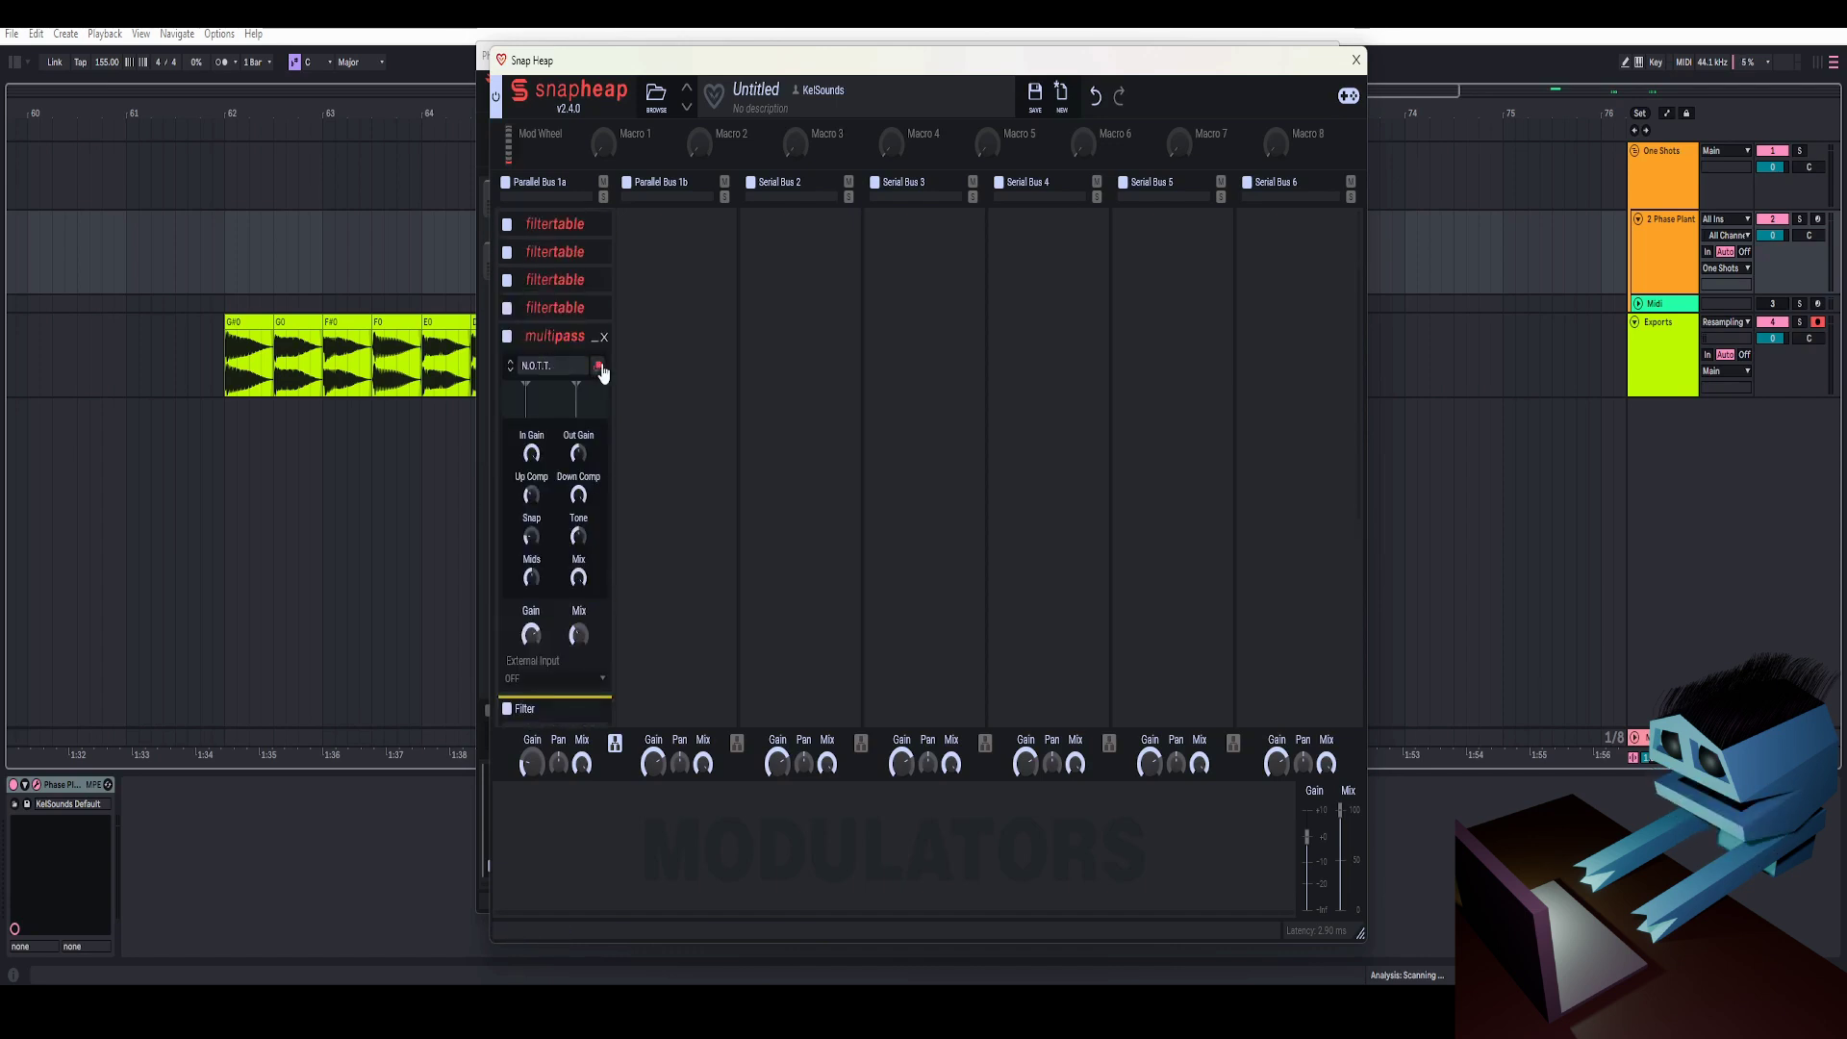
- Look over the N.O.T.T. Multipass in its own editor and collapse the effect in Parallel Bus 1a
click(601, 368)
click(1338, 120)
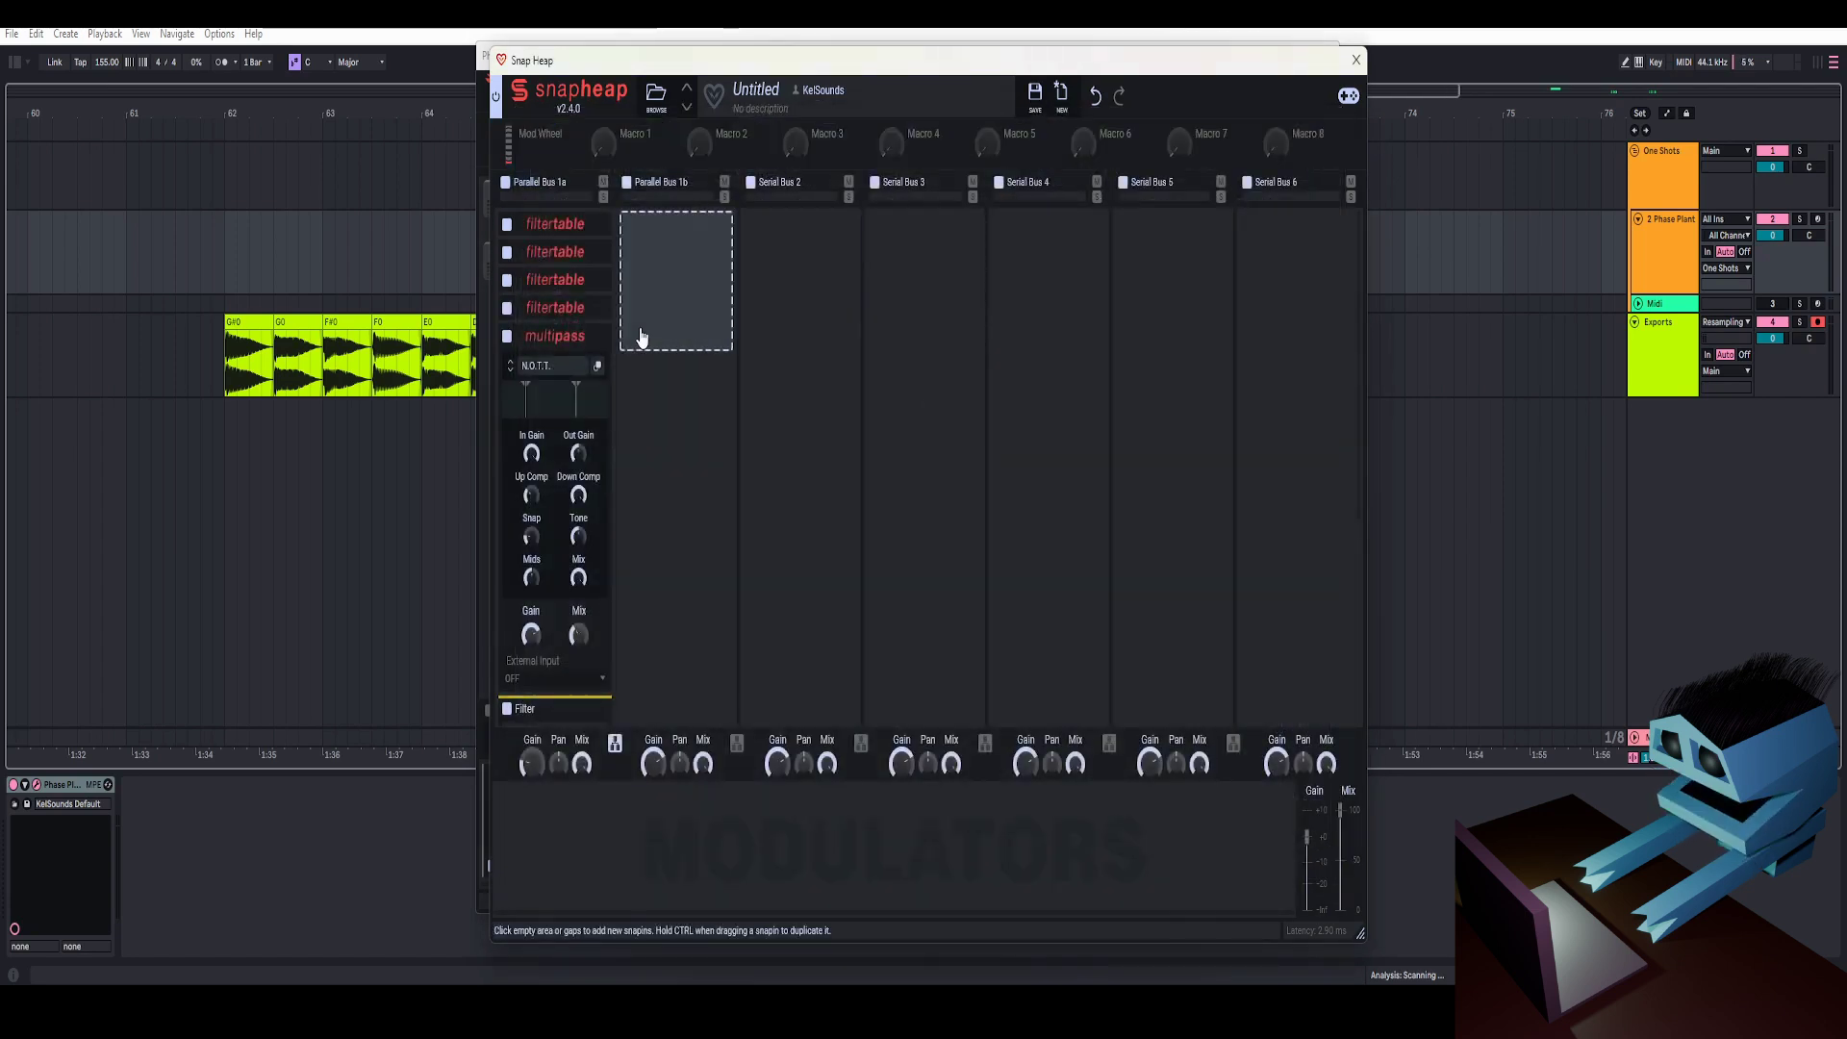
scroll(565, 327, down, 3)
scroll(563, 332, up, 3)
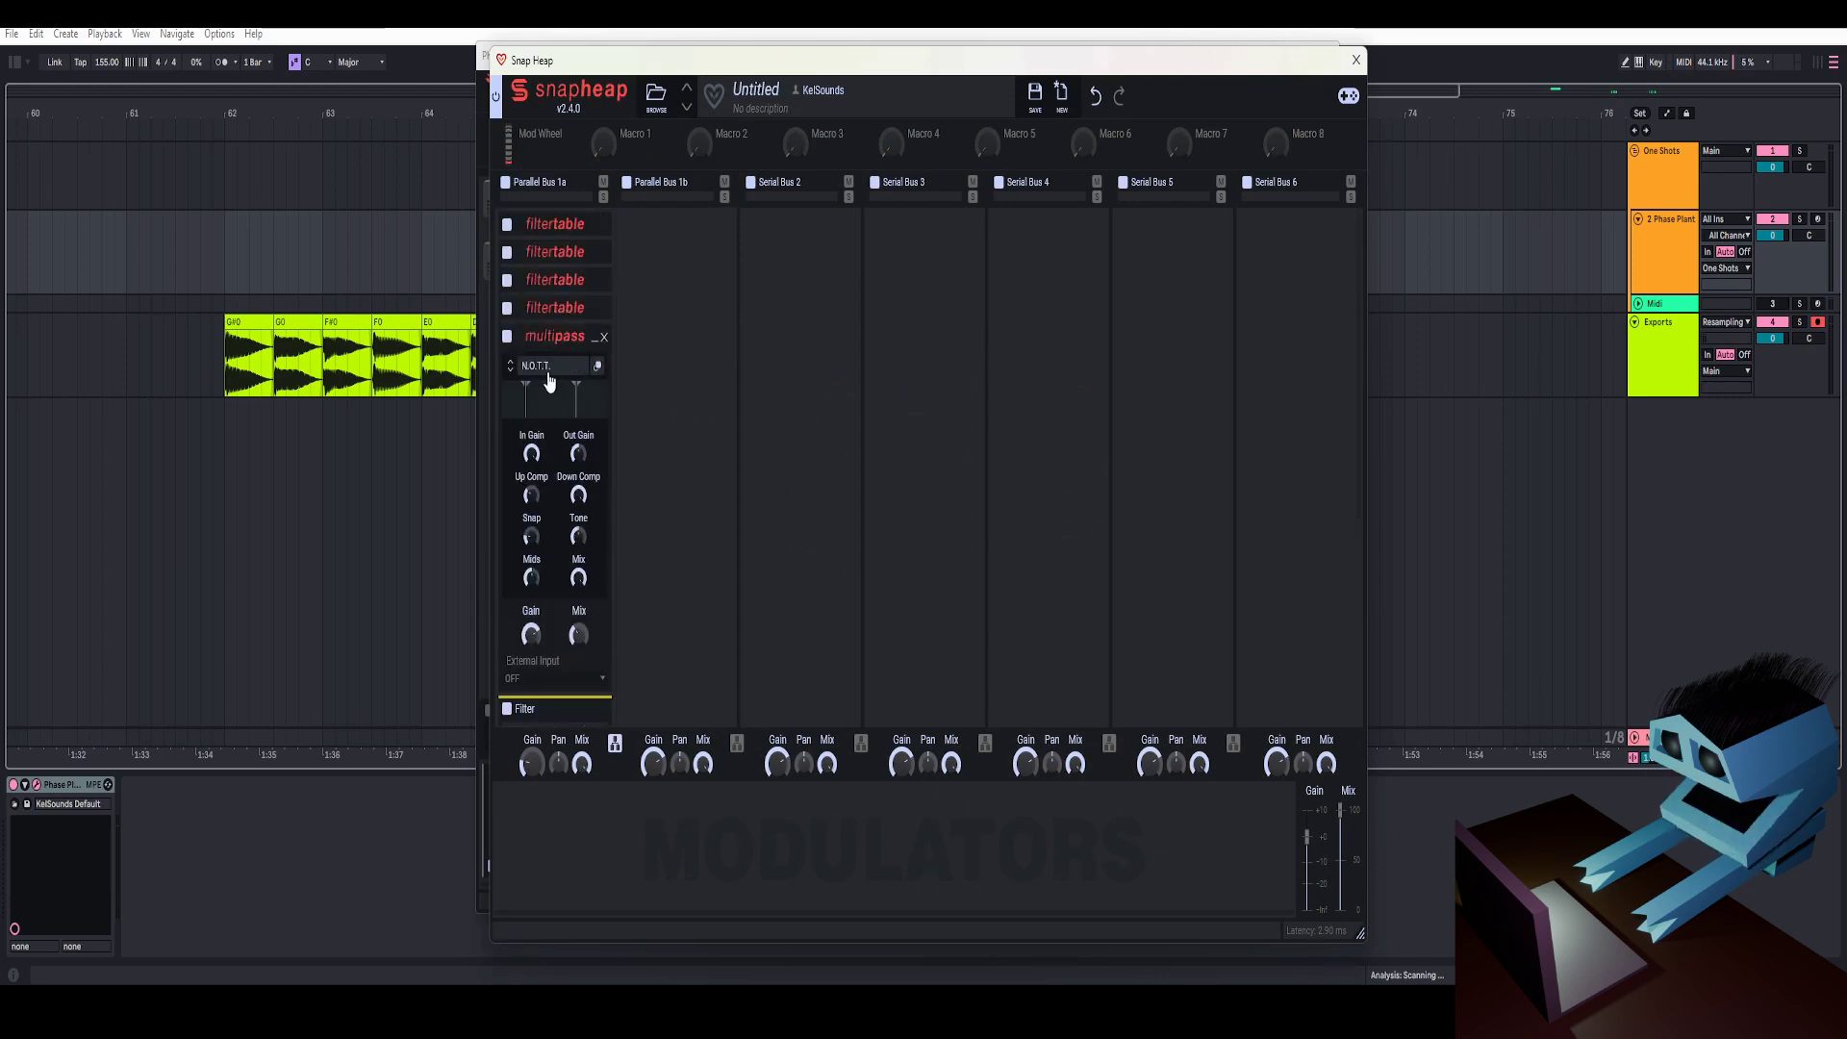
click(593, 340)
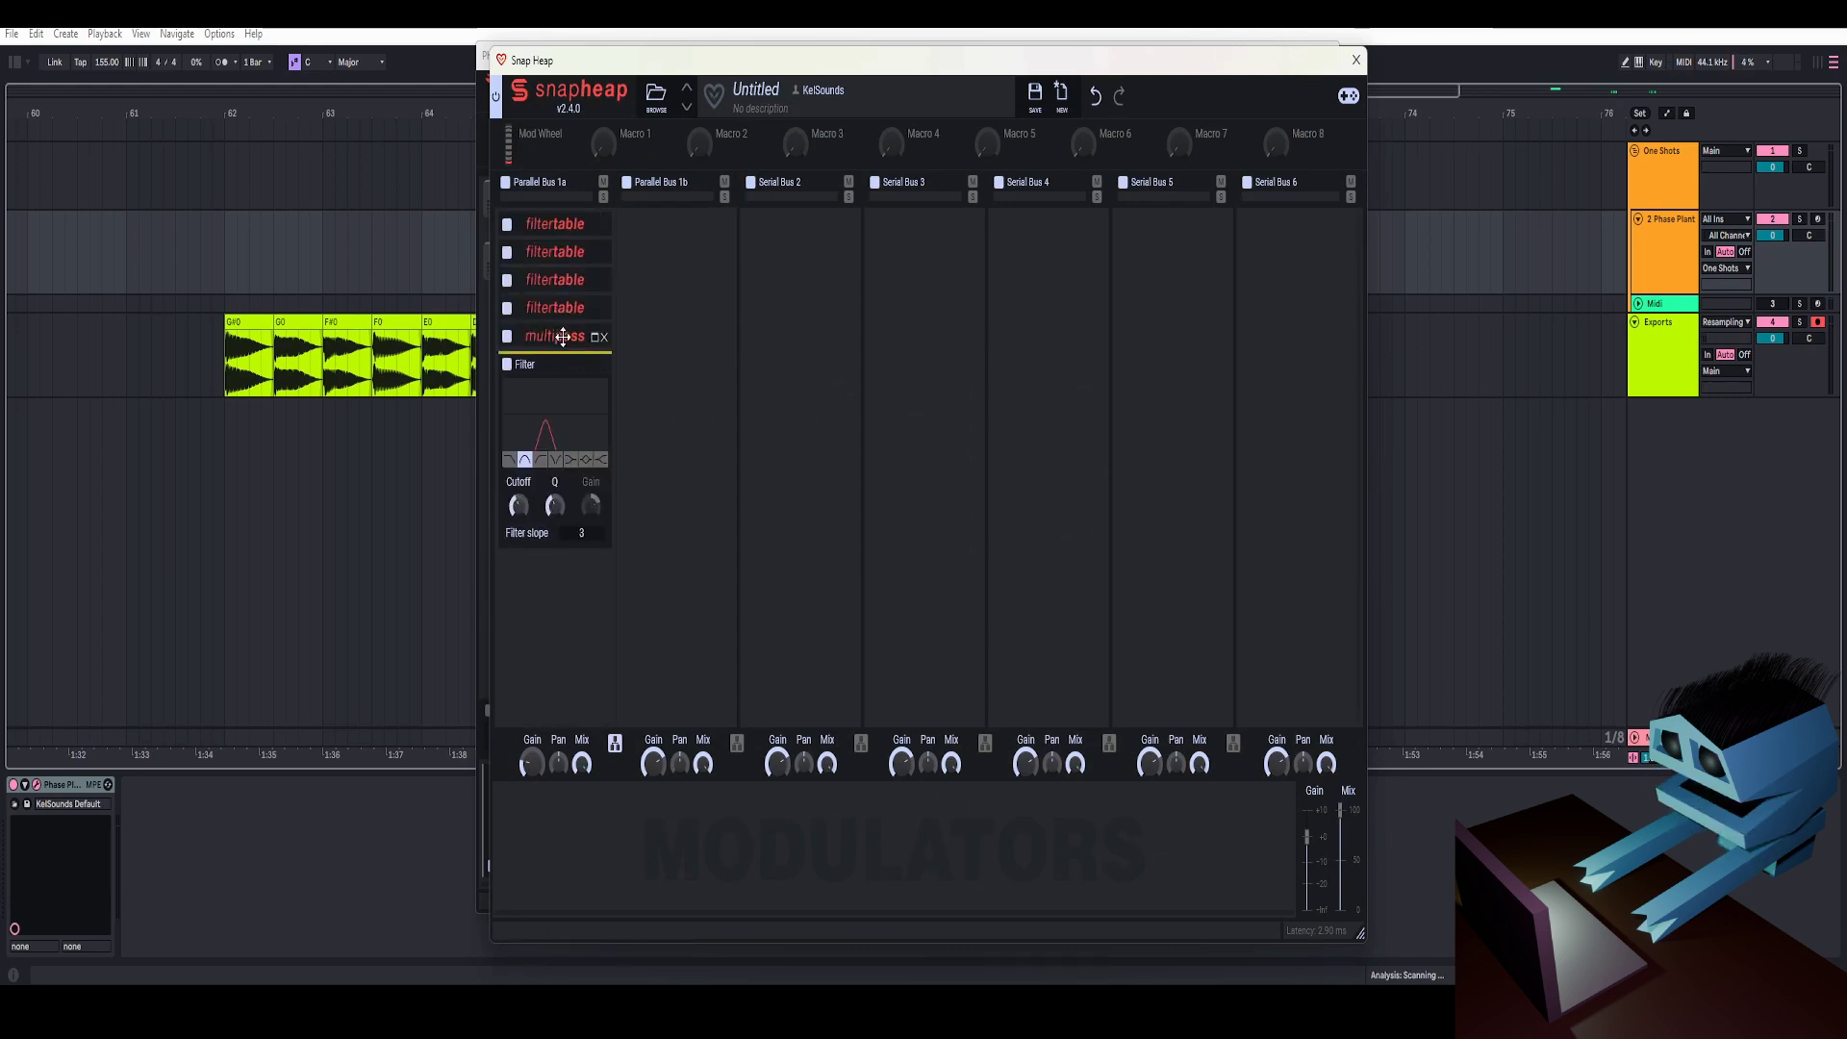
- Play the patch and compare the sound with the Filter and the whole Parallel Bus 1a switched off and on
click(508, 366)
drag(746, 67, 771, 71)
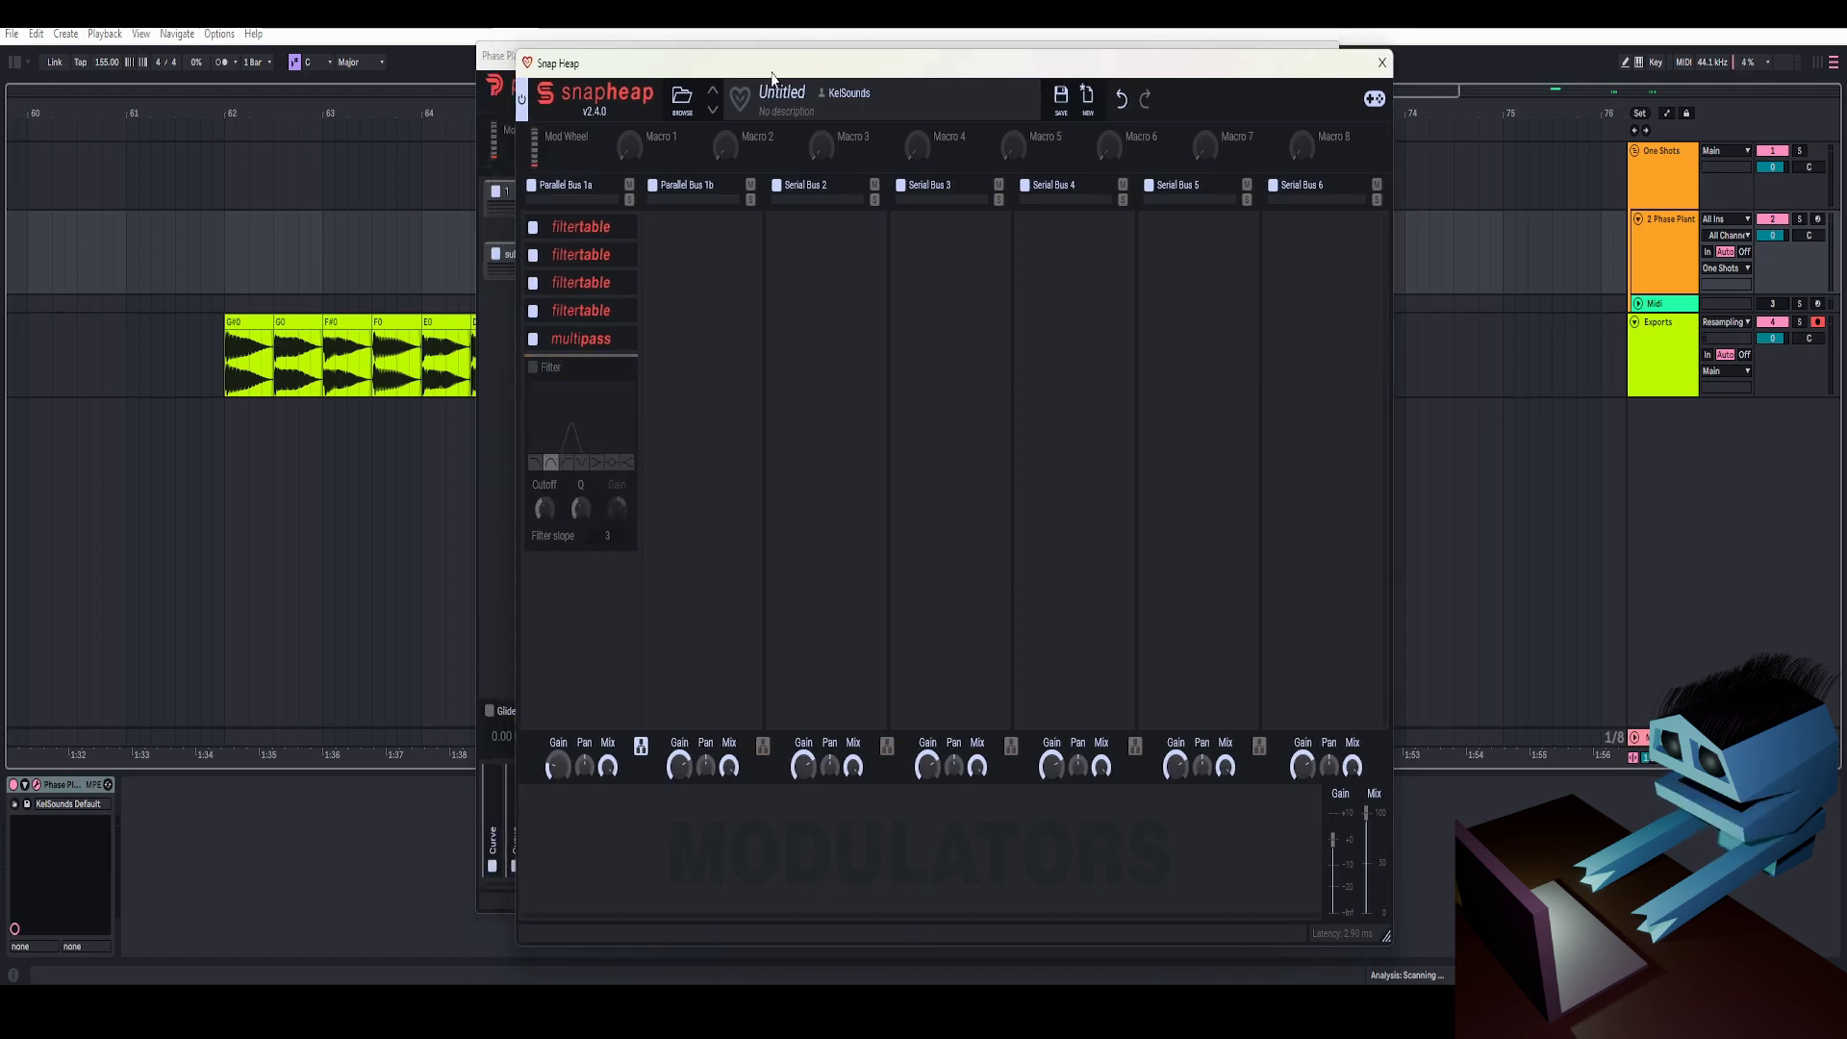
key(space)
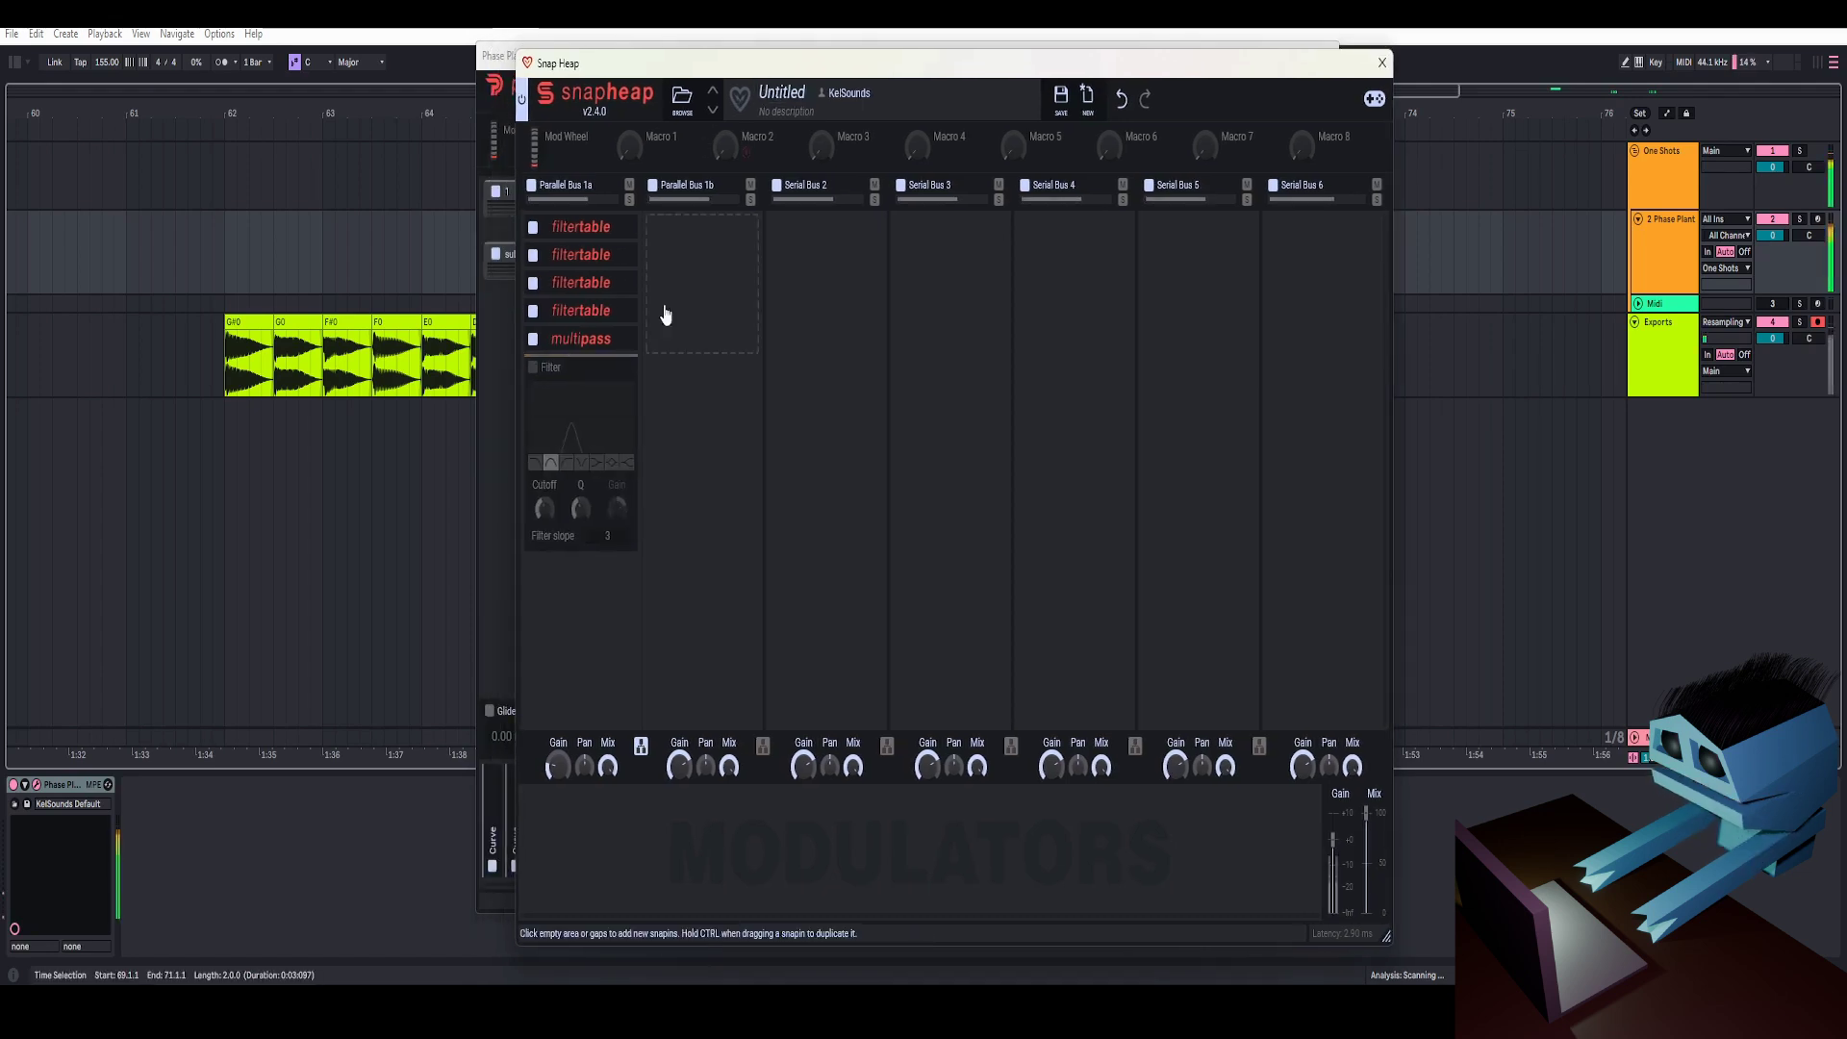
click(533, 368)
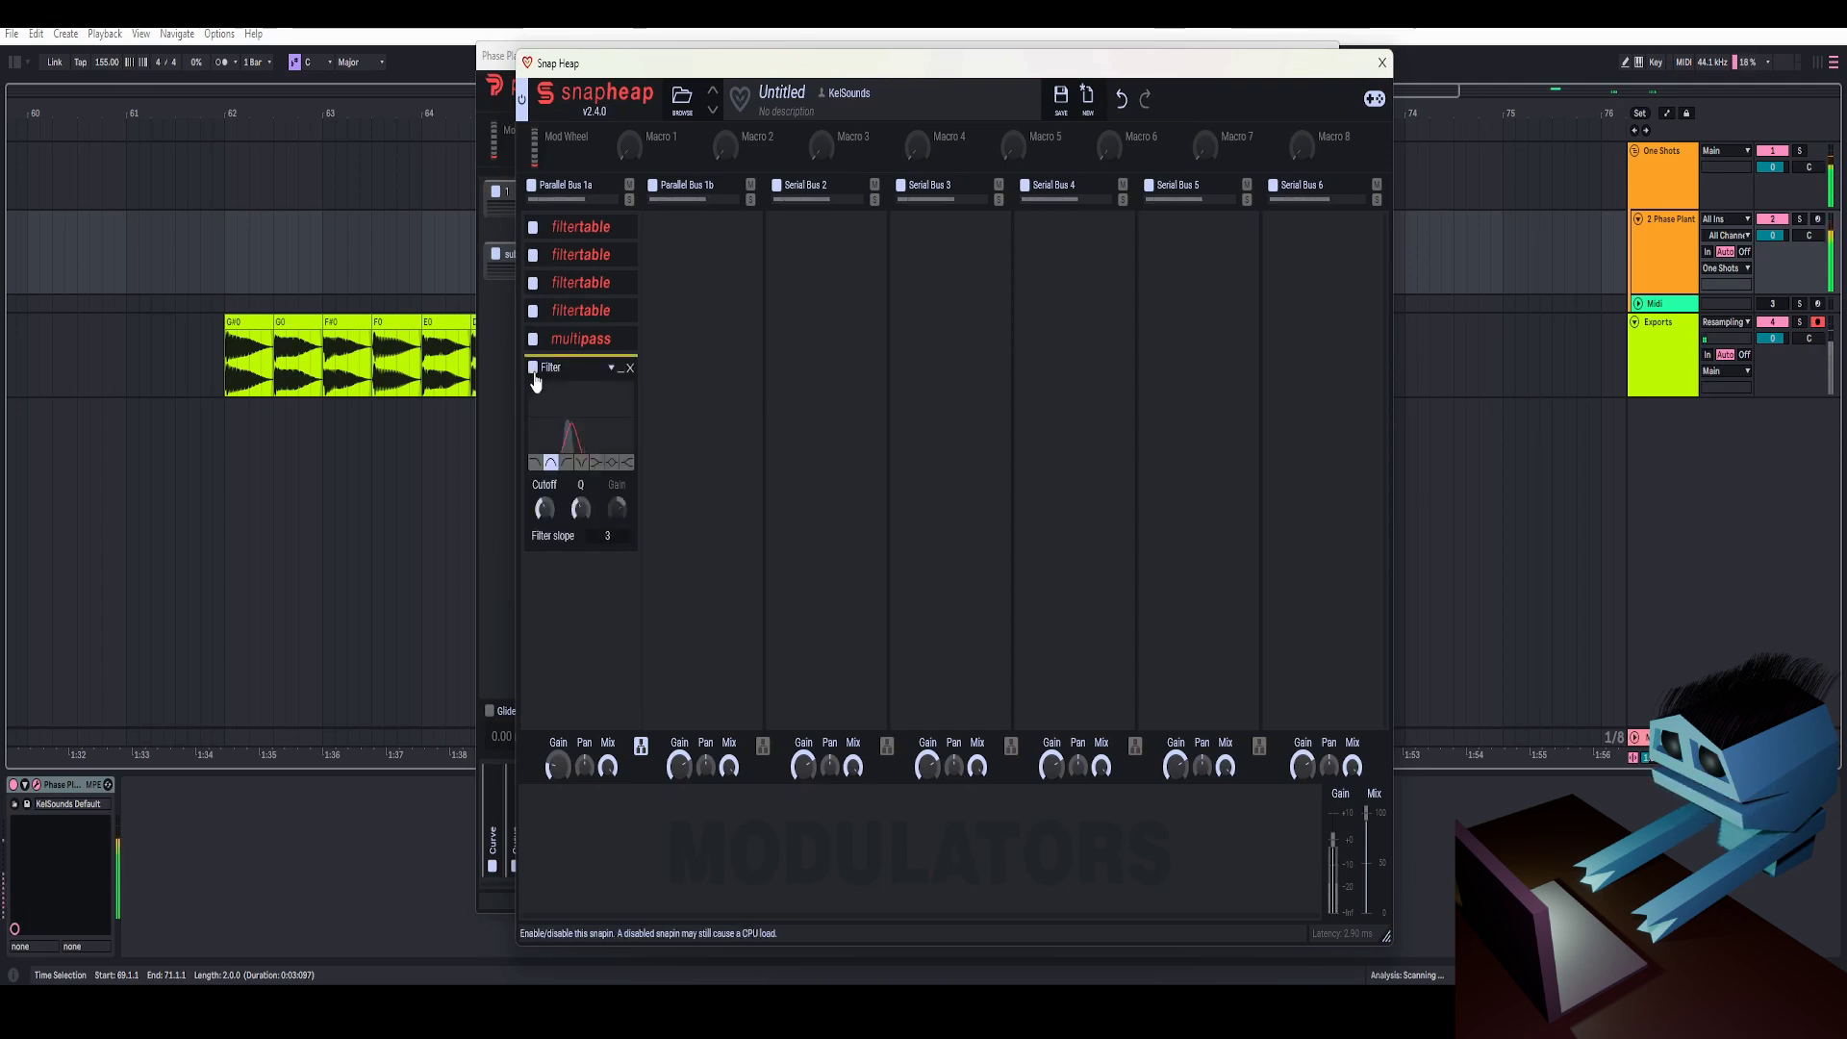
click(531, 185)
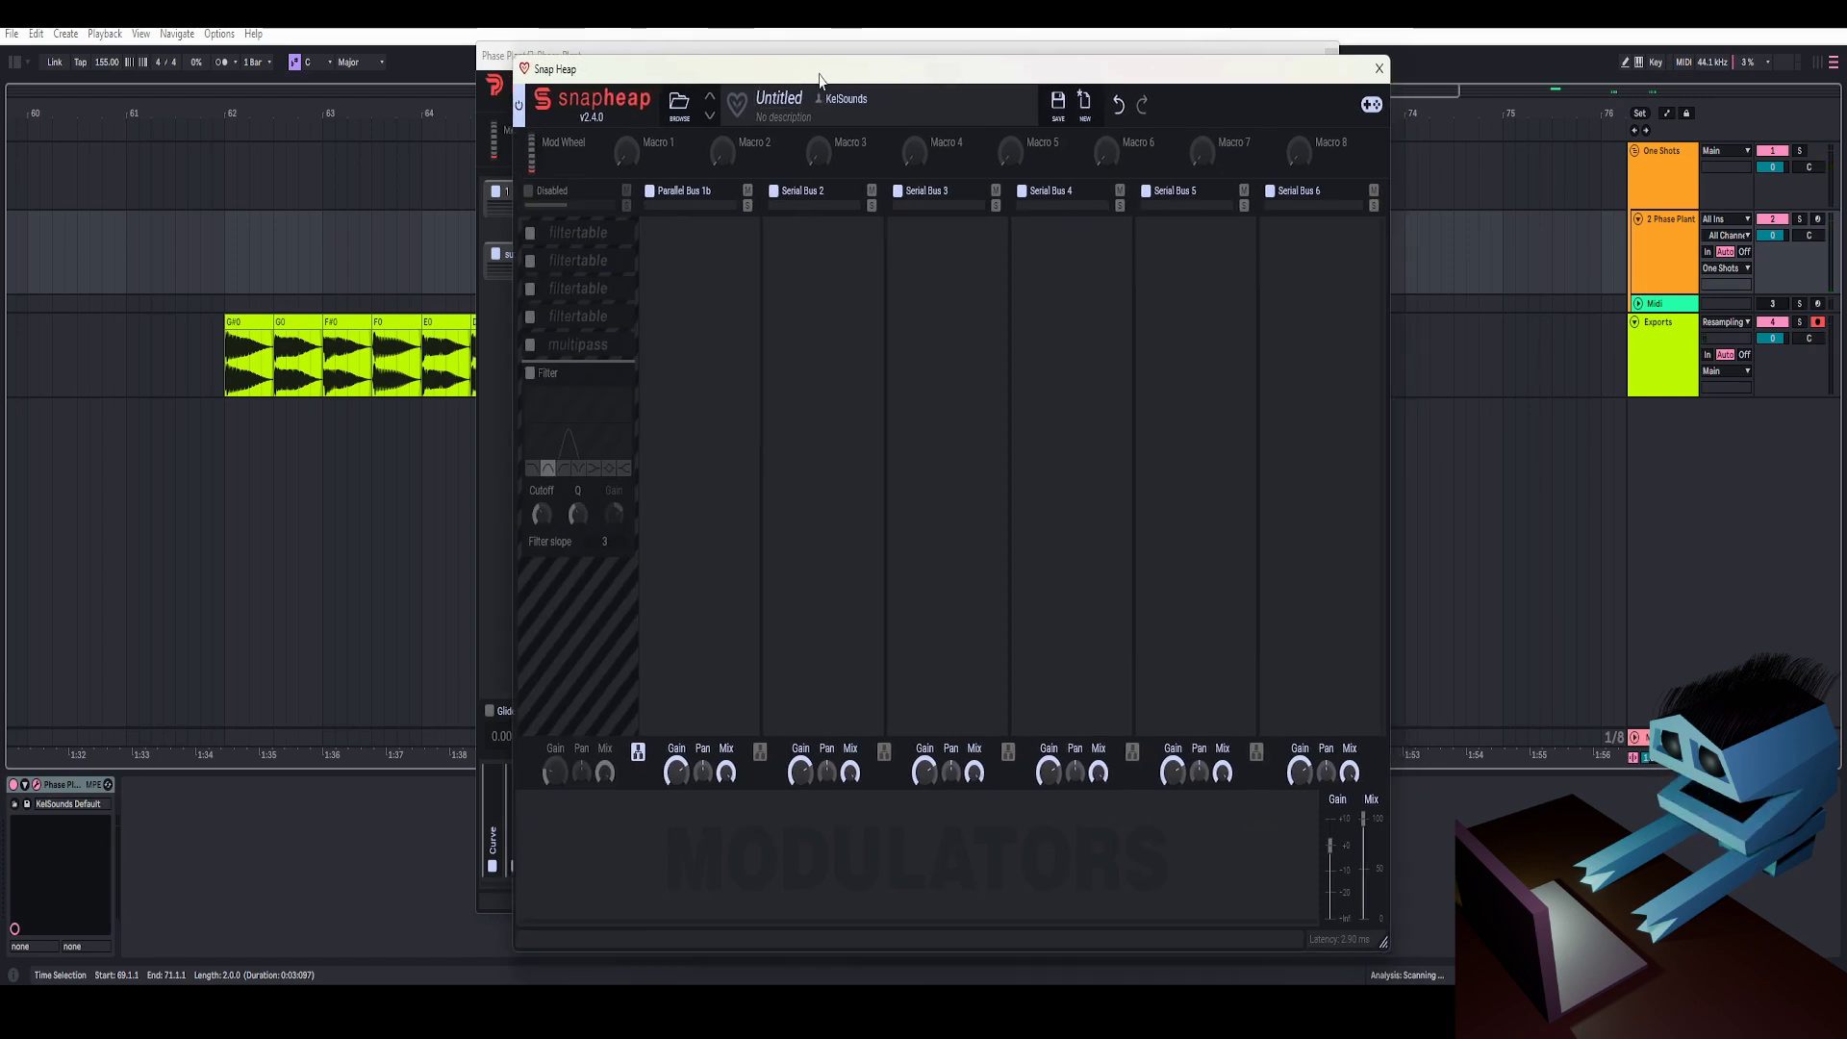
click(528, 191)
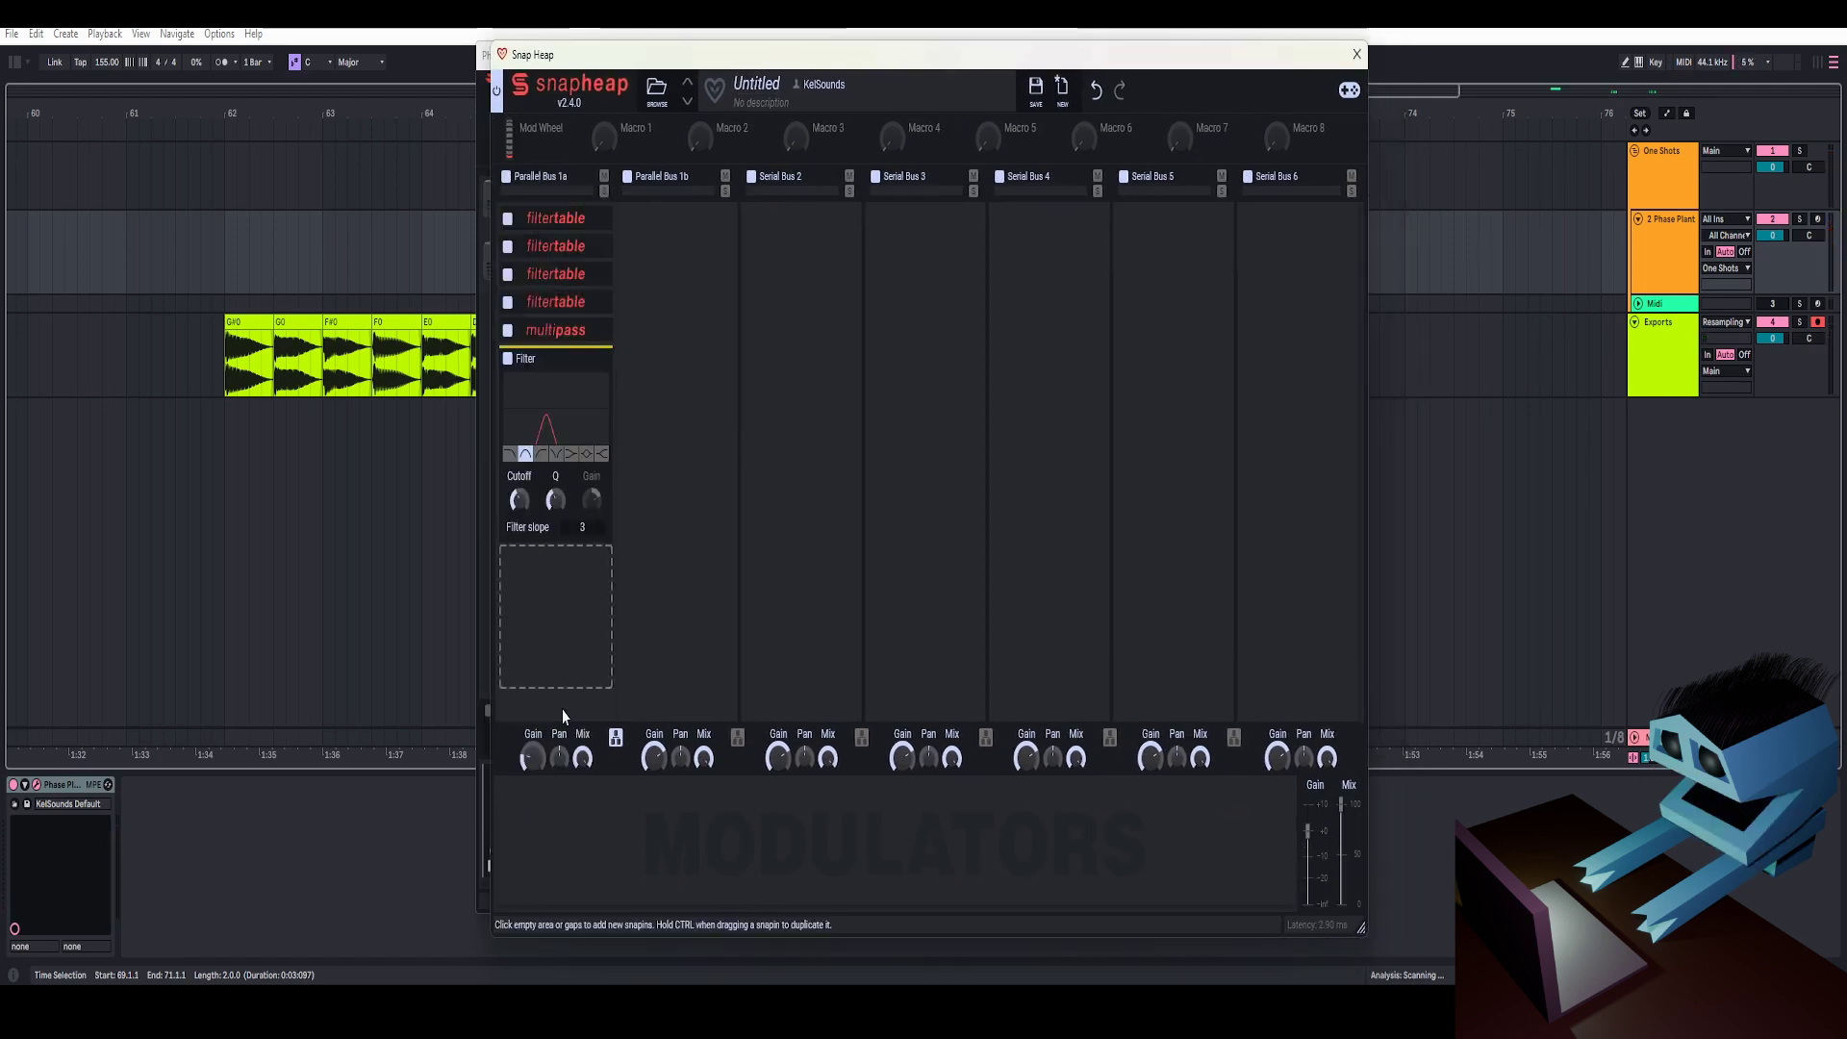
- Check the exact gain of Parallel Bus 1a and close the Snap Heap editor
right_click(532, 761)
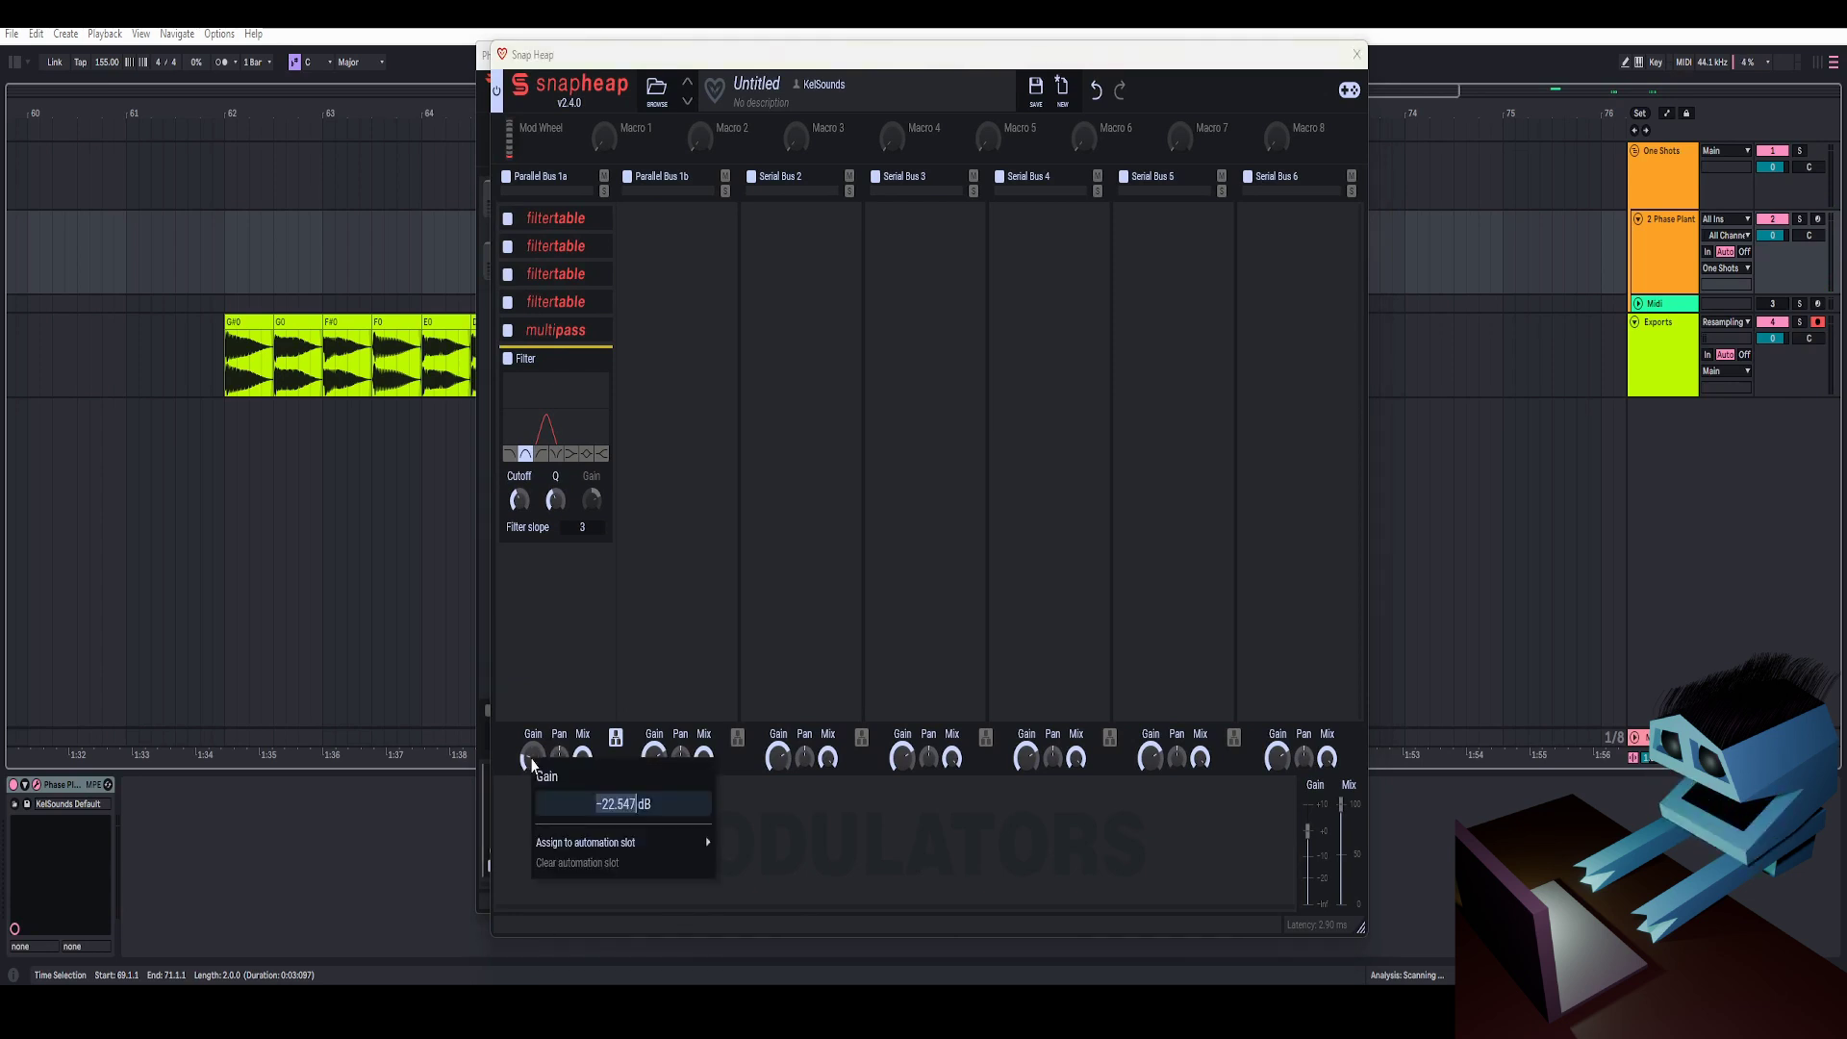
click(558, 677)
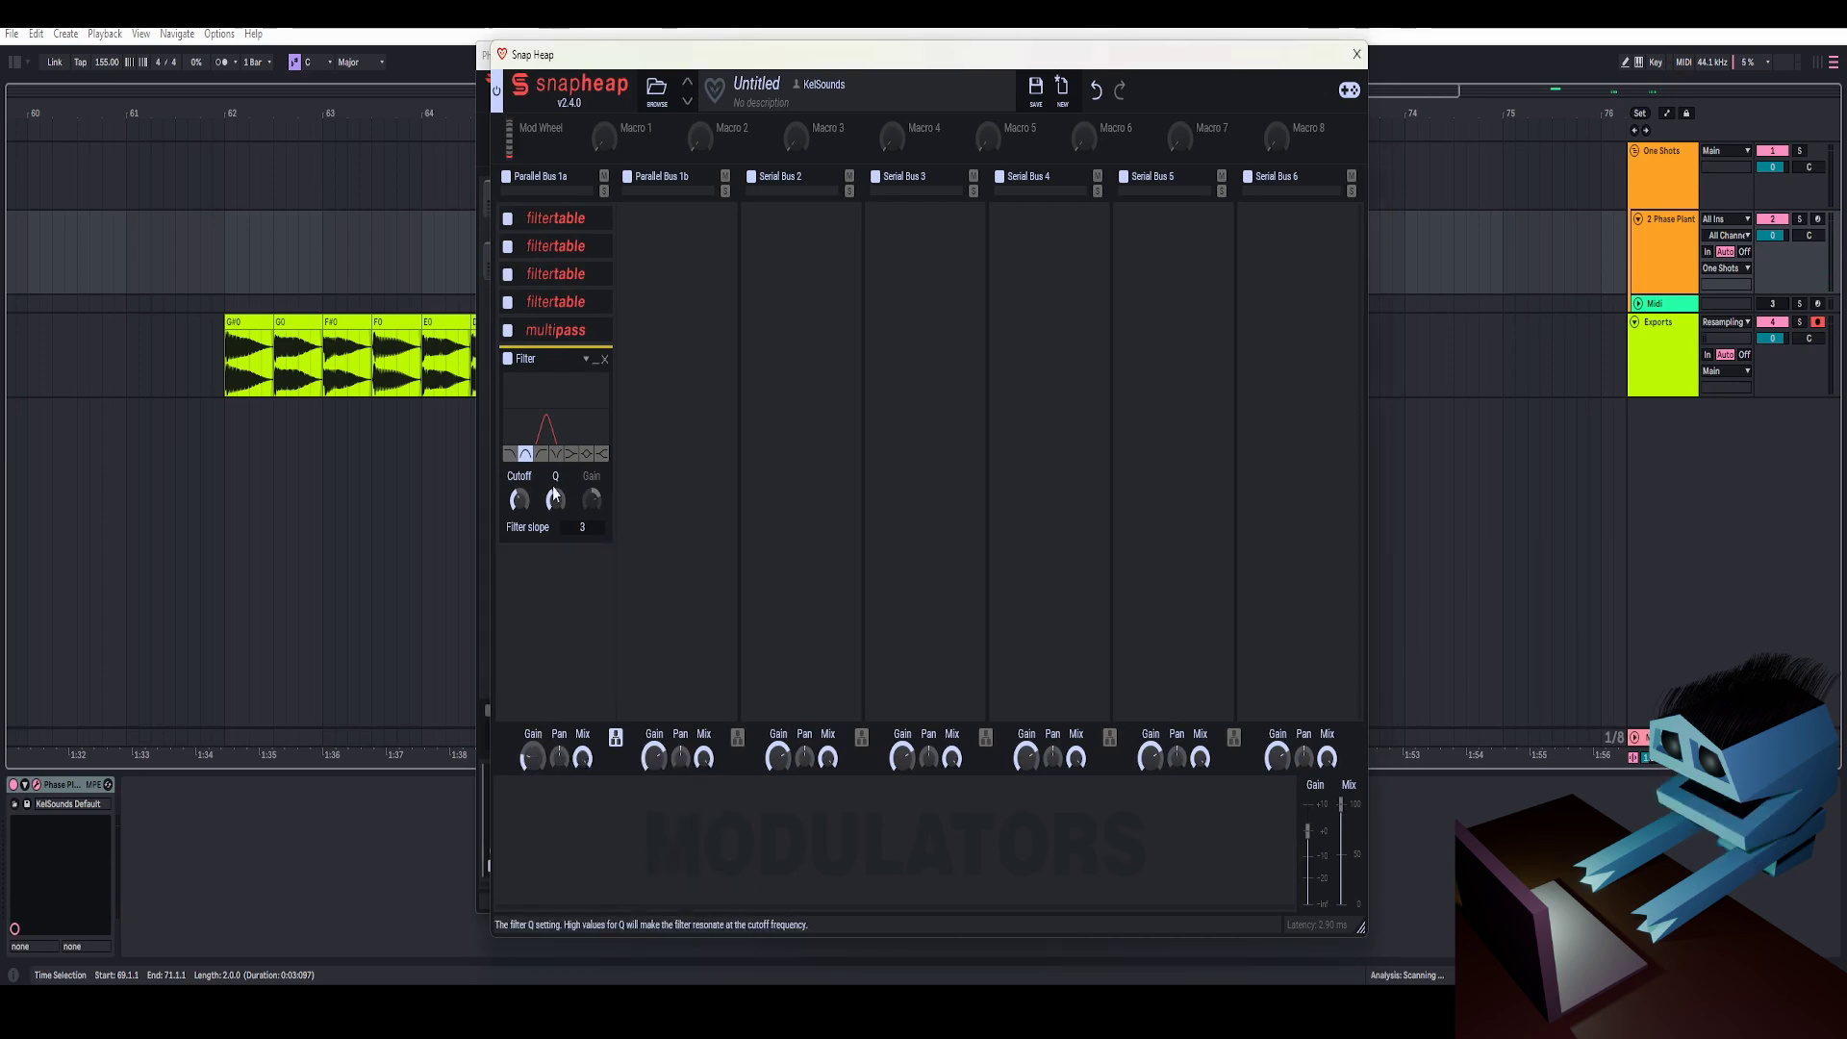
click(1357, 55)
- Reopen the Snap Heap and listen to the patch with its Filter bypassed and re-enabled
click(1071, 347)
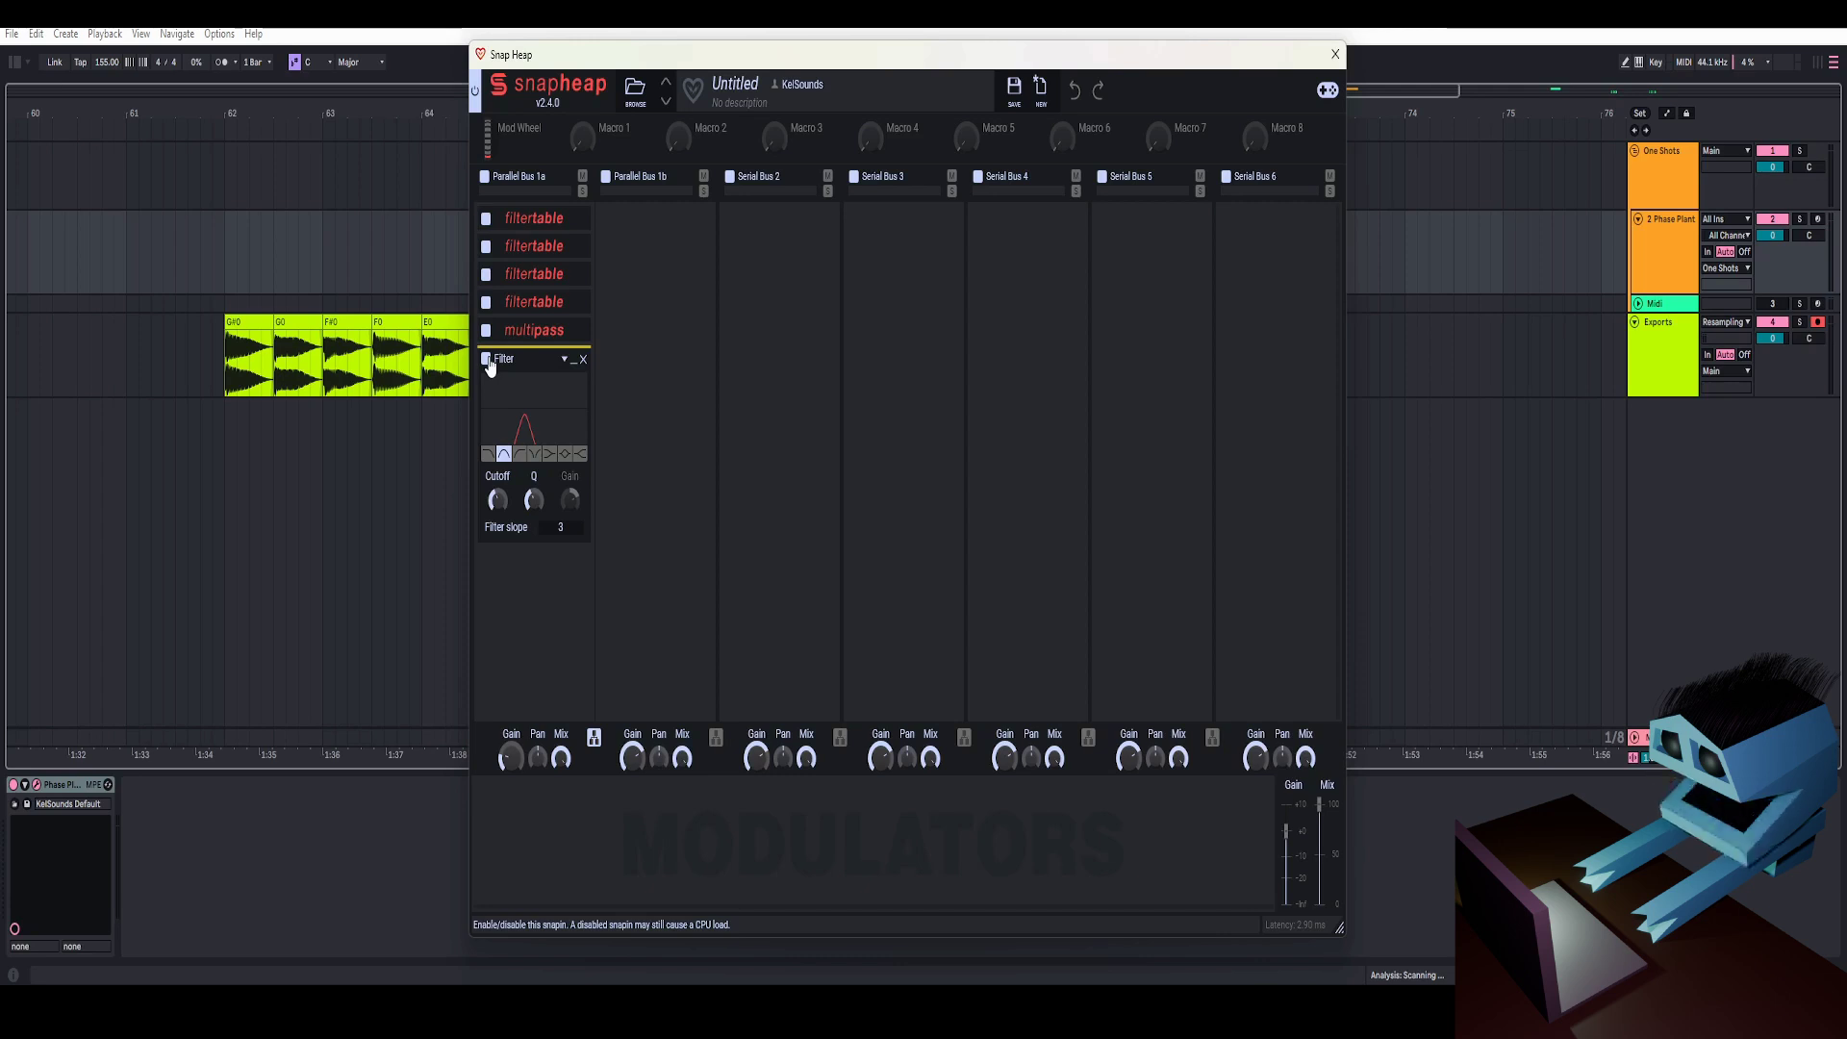
click(487, 362)
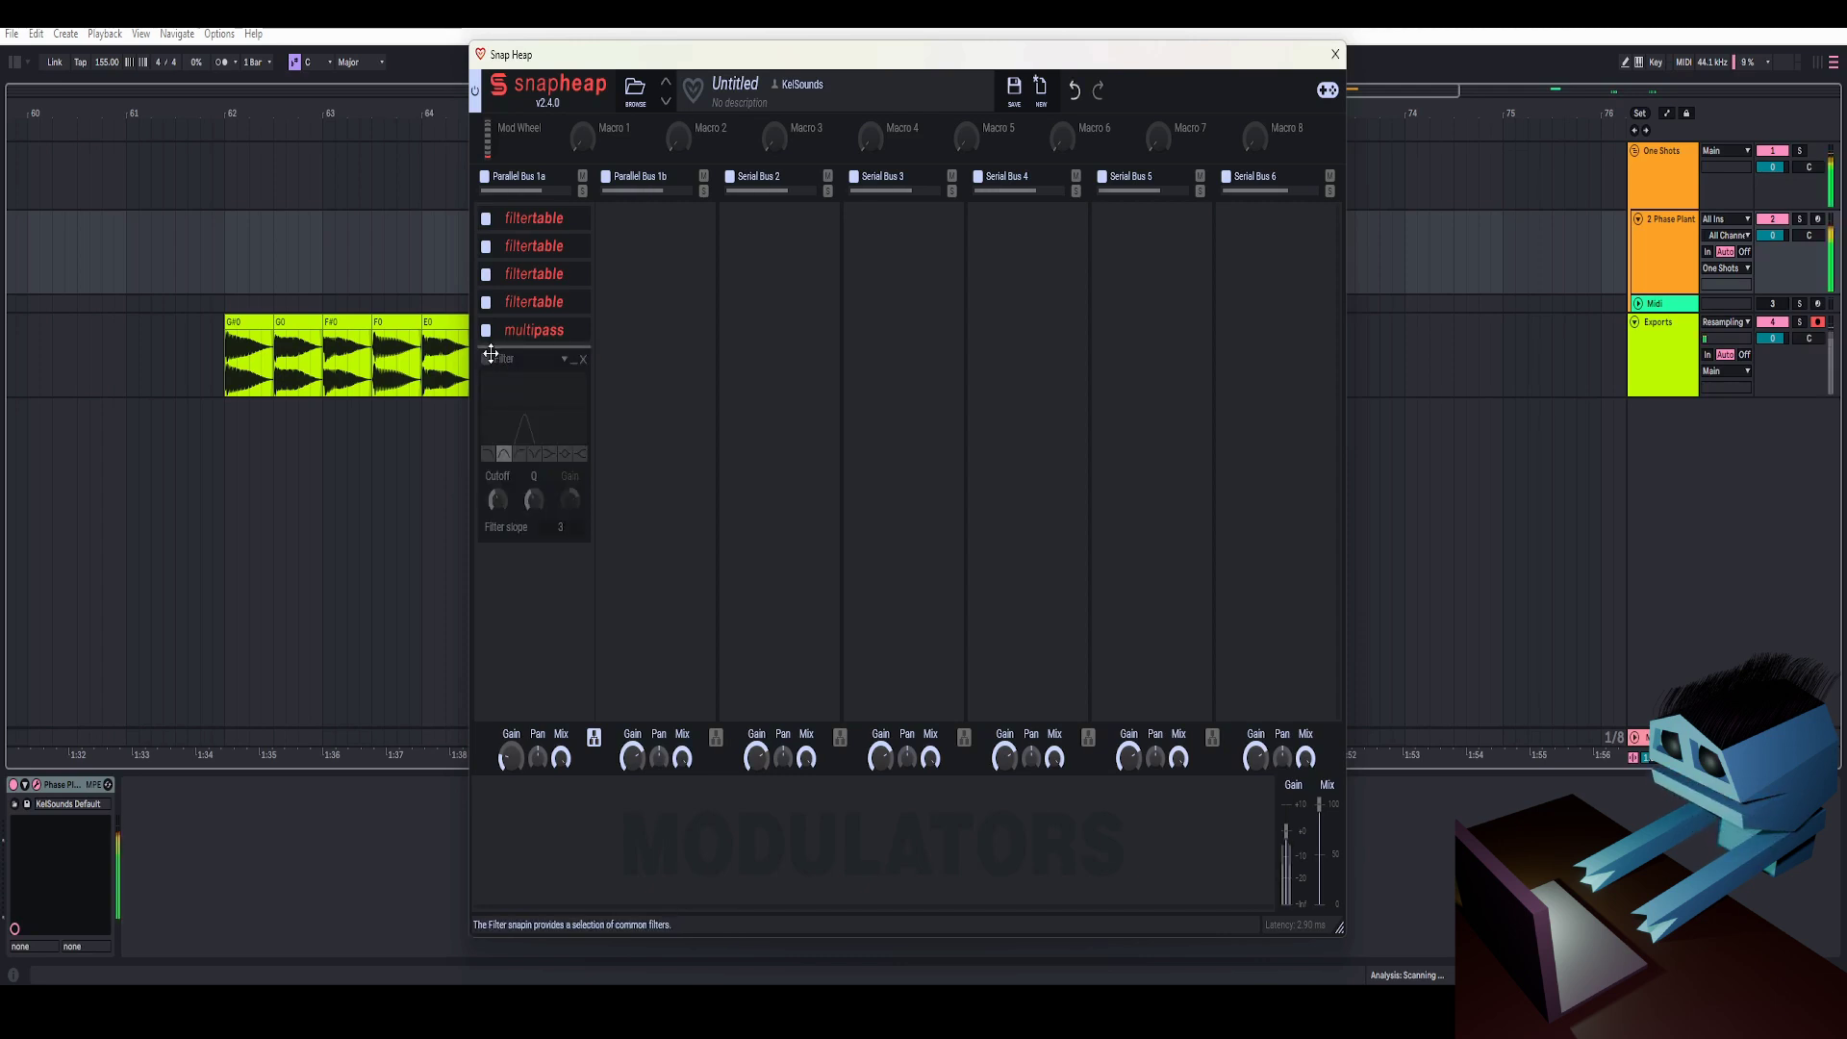
click(487, 361)
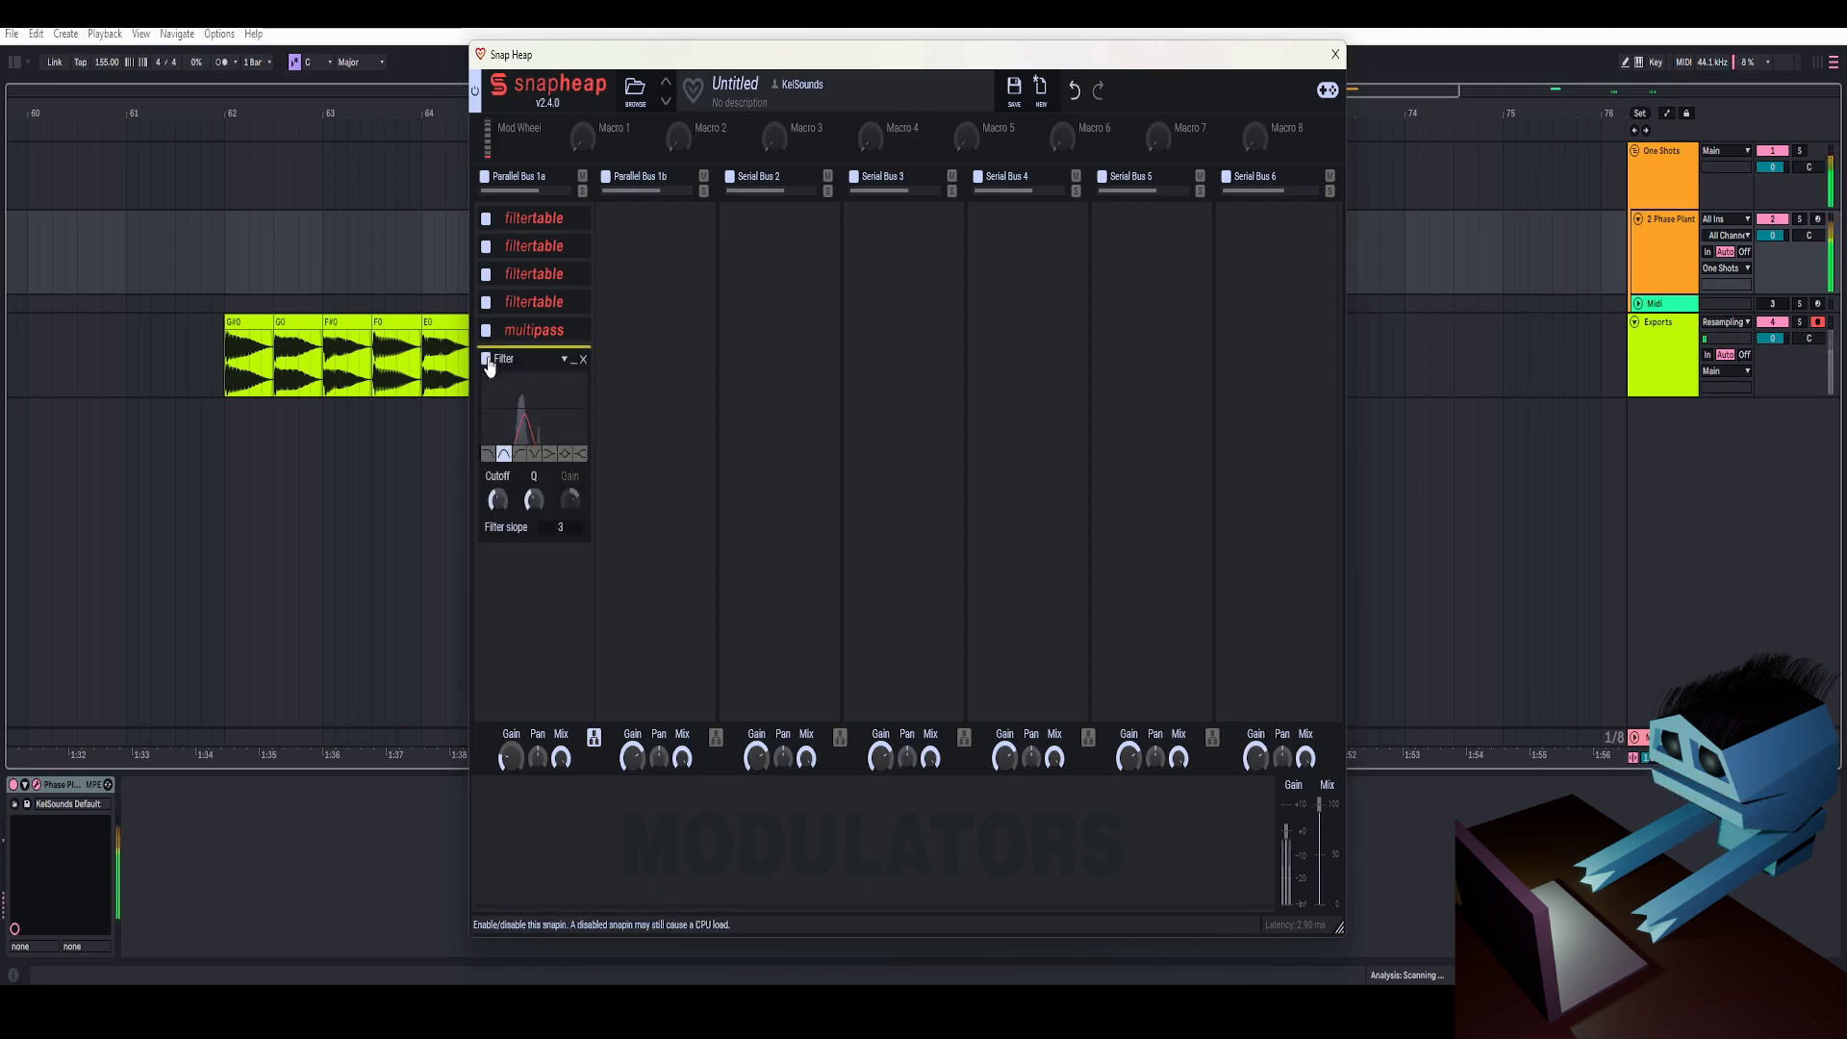
- Try raising the Parallel Bus 1a gain to -9.23 dB, undo the change and close the Snap Heap editor
drag(511, 758, 511, 722)
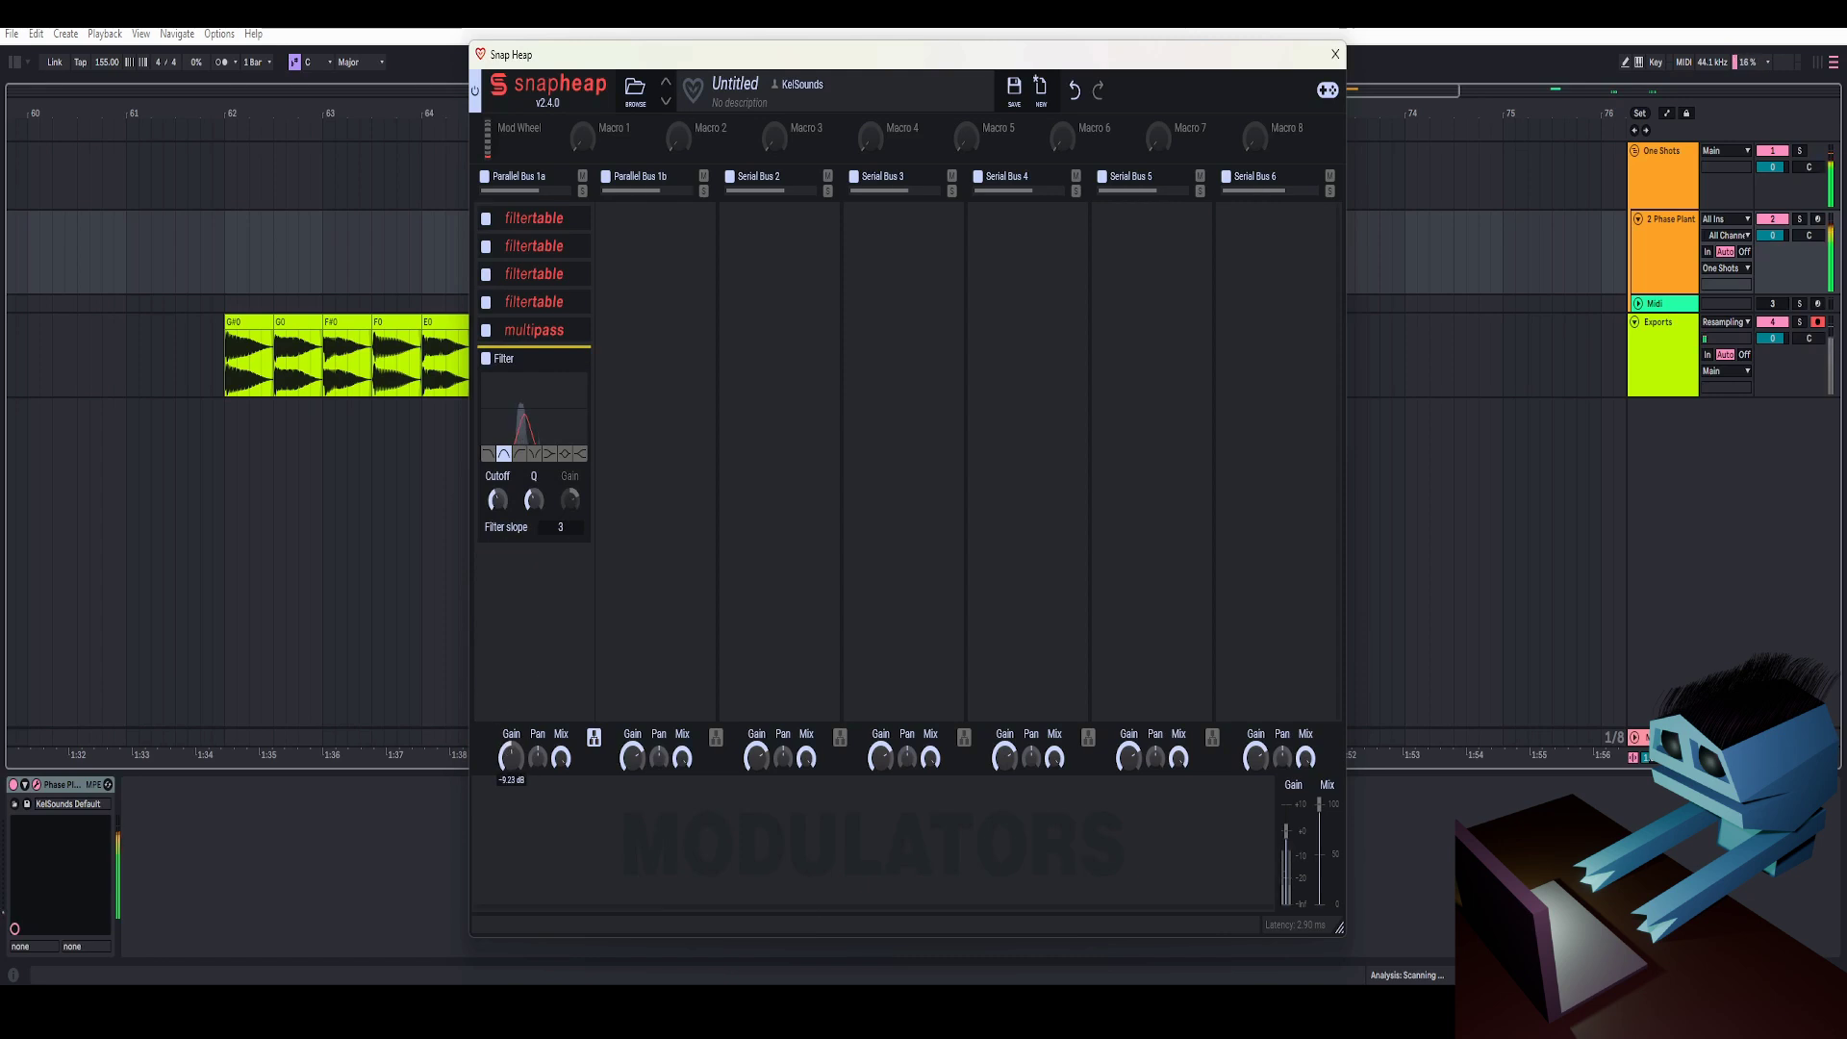
click(1075, 89)
click(1335, 55)
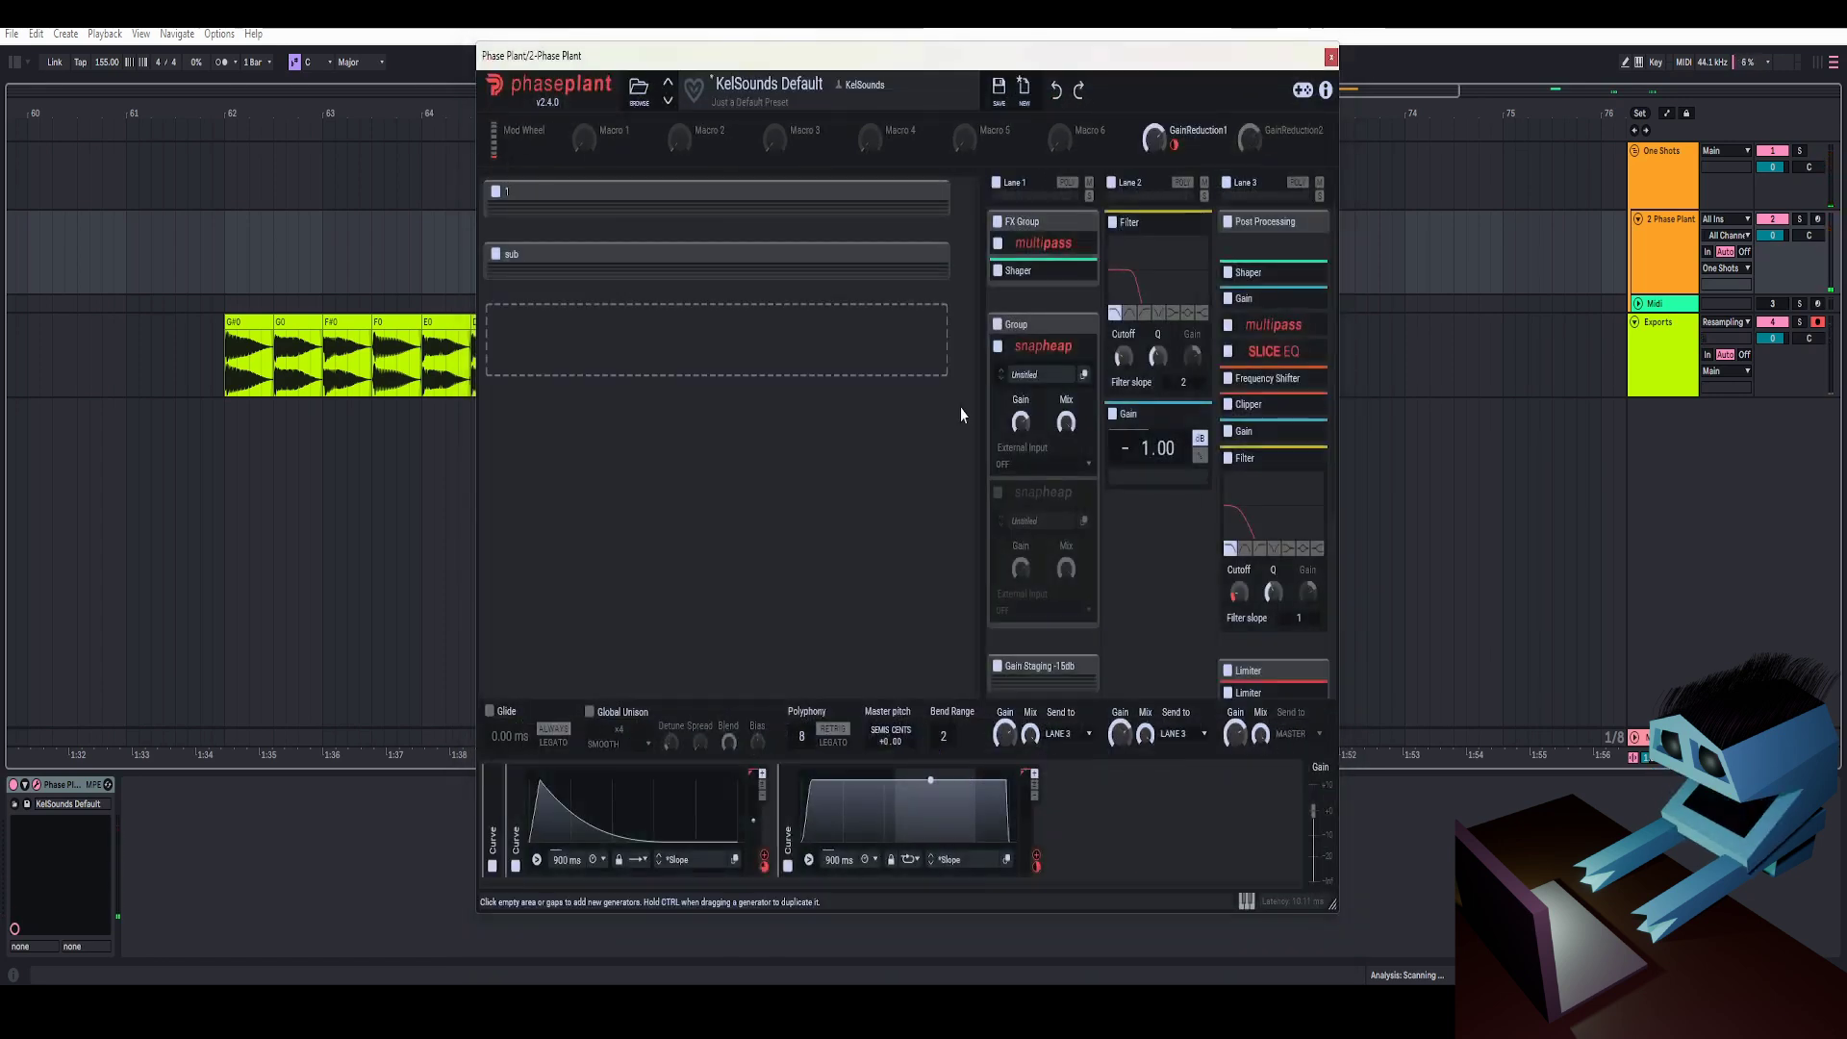
- Inspect the disabled second Snap Heap in lane 1 and remove it from the group
scroll(1058, 387, down, 3)
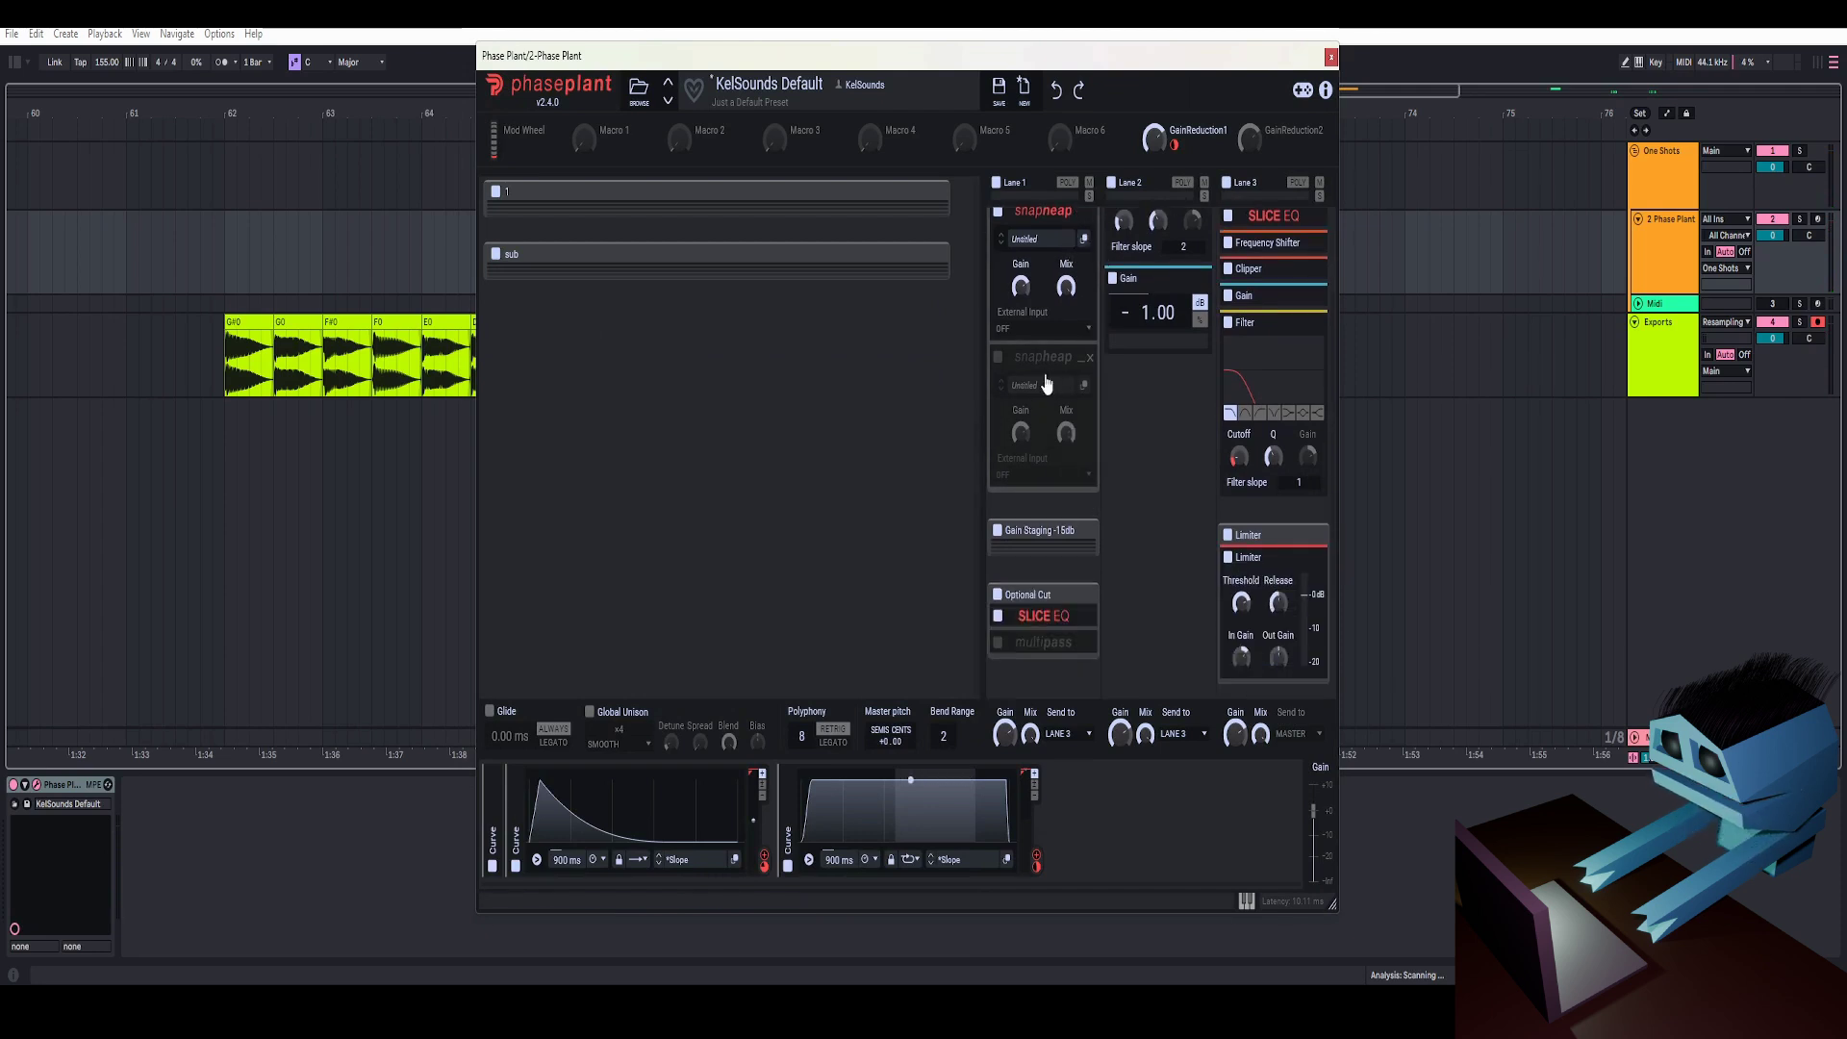
click(1084, 386)
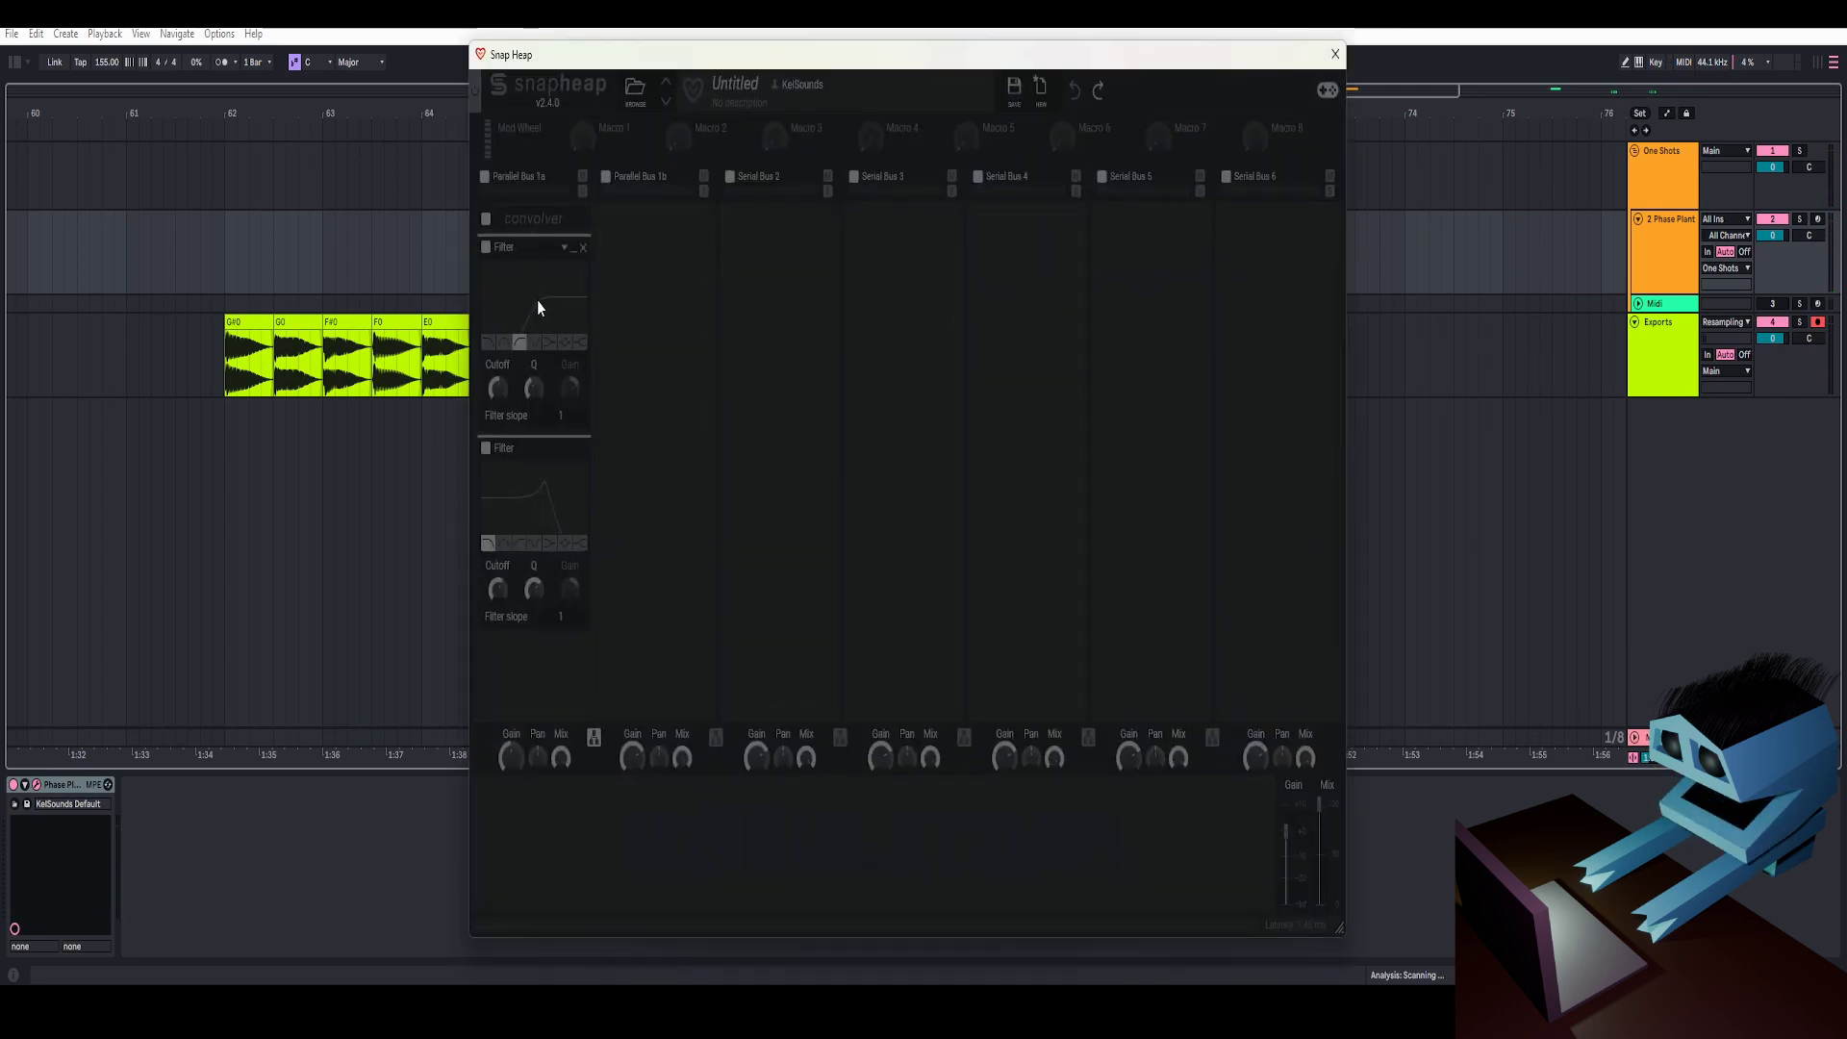
click(1336, 55)
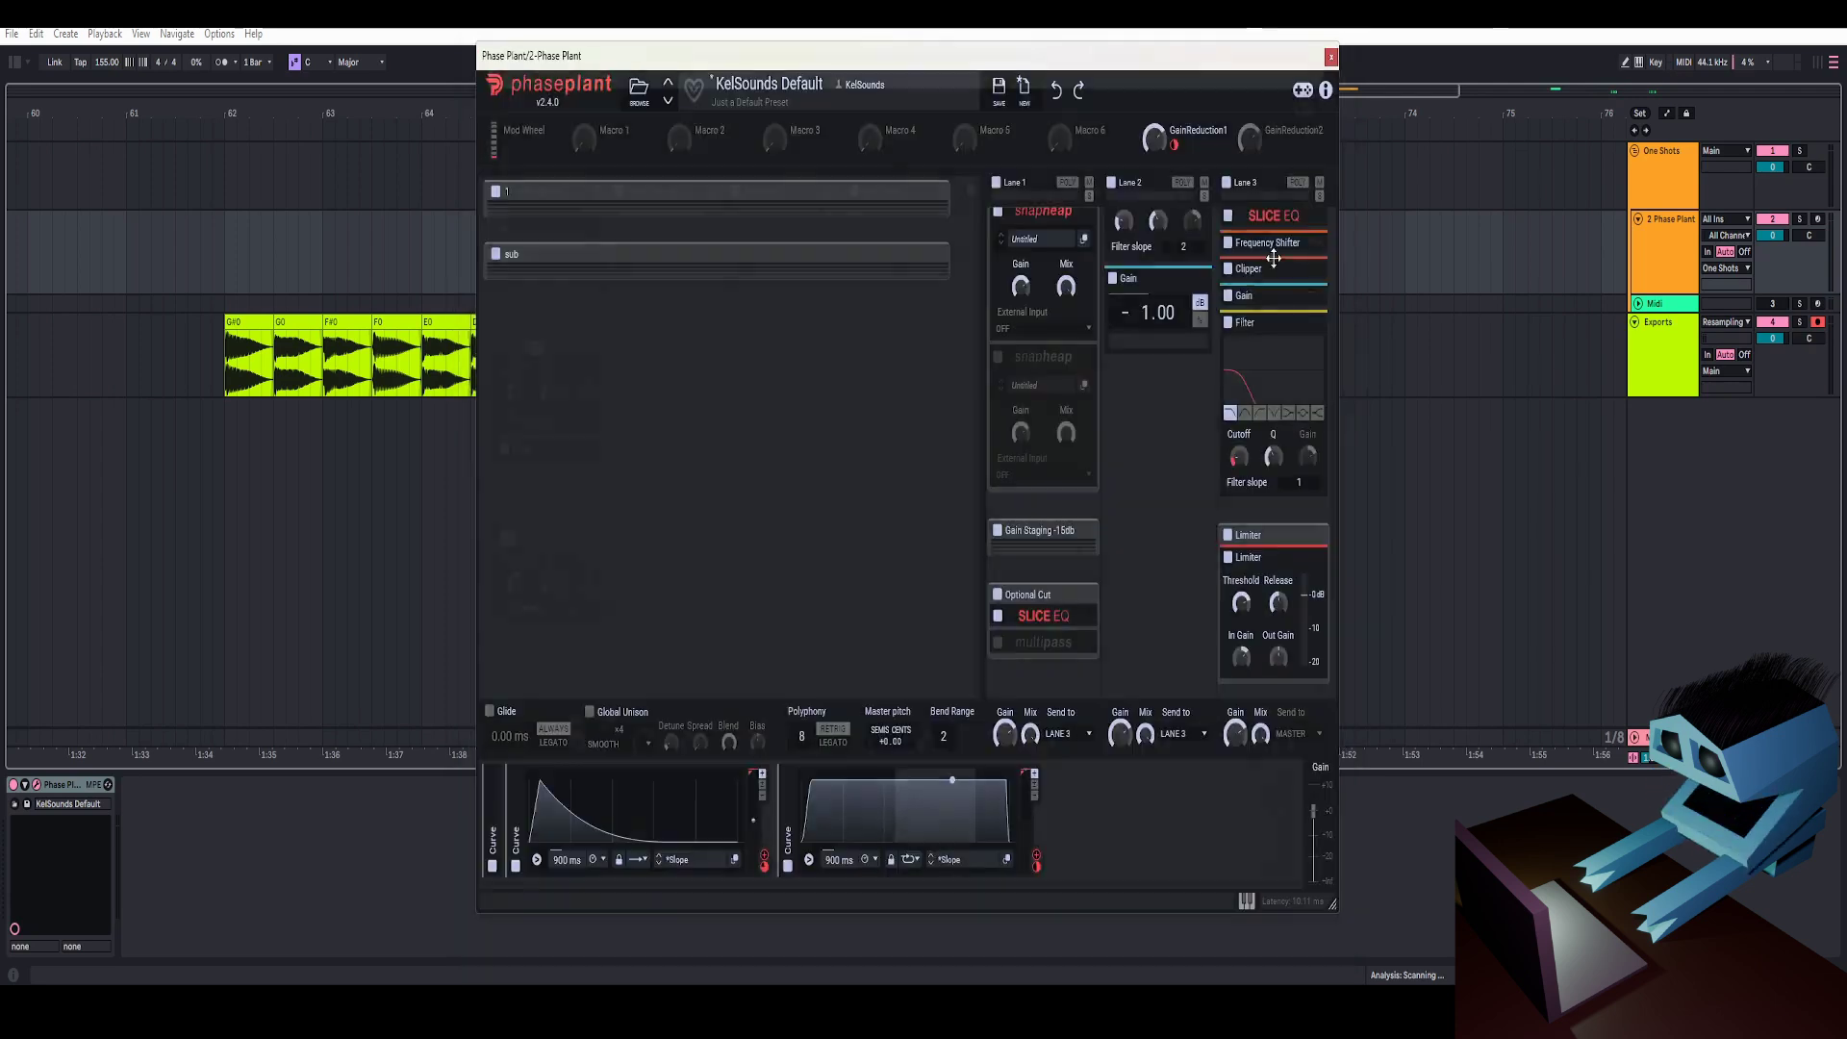
click(1090, 363)
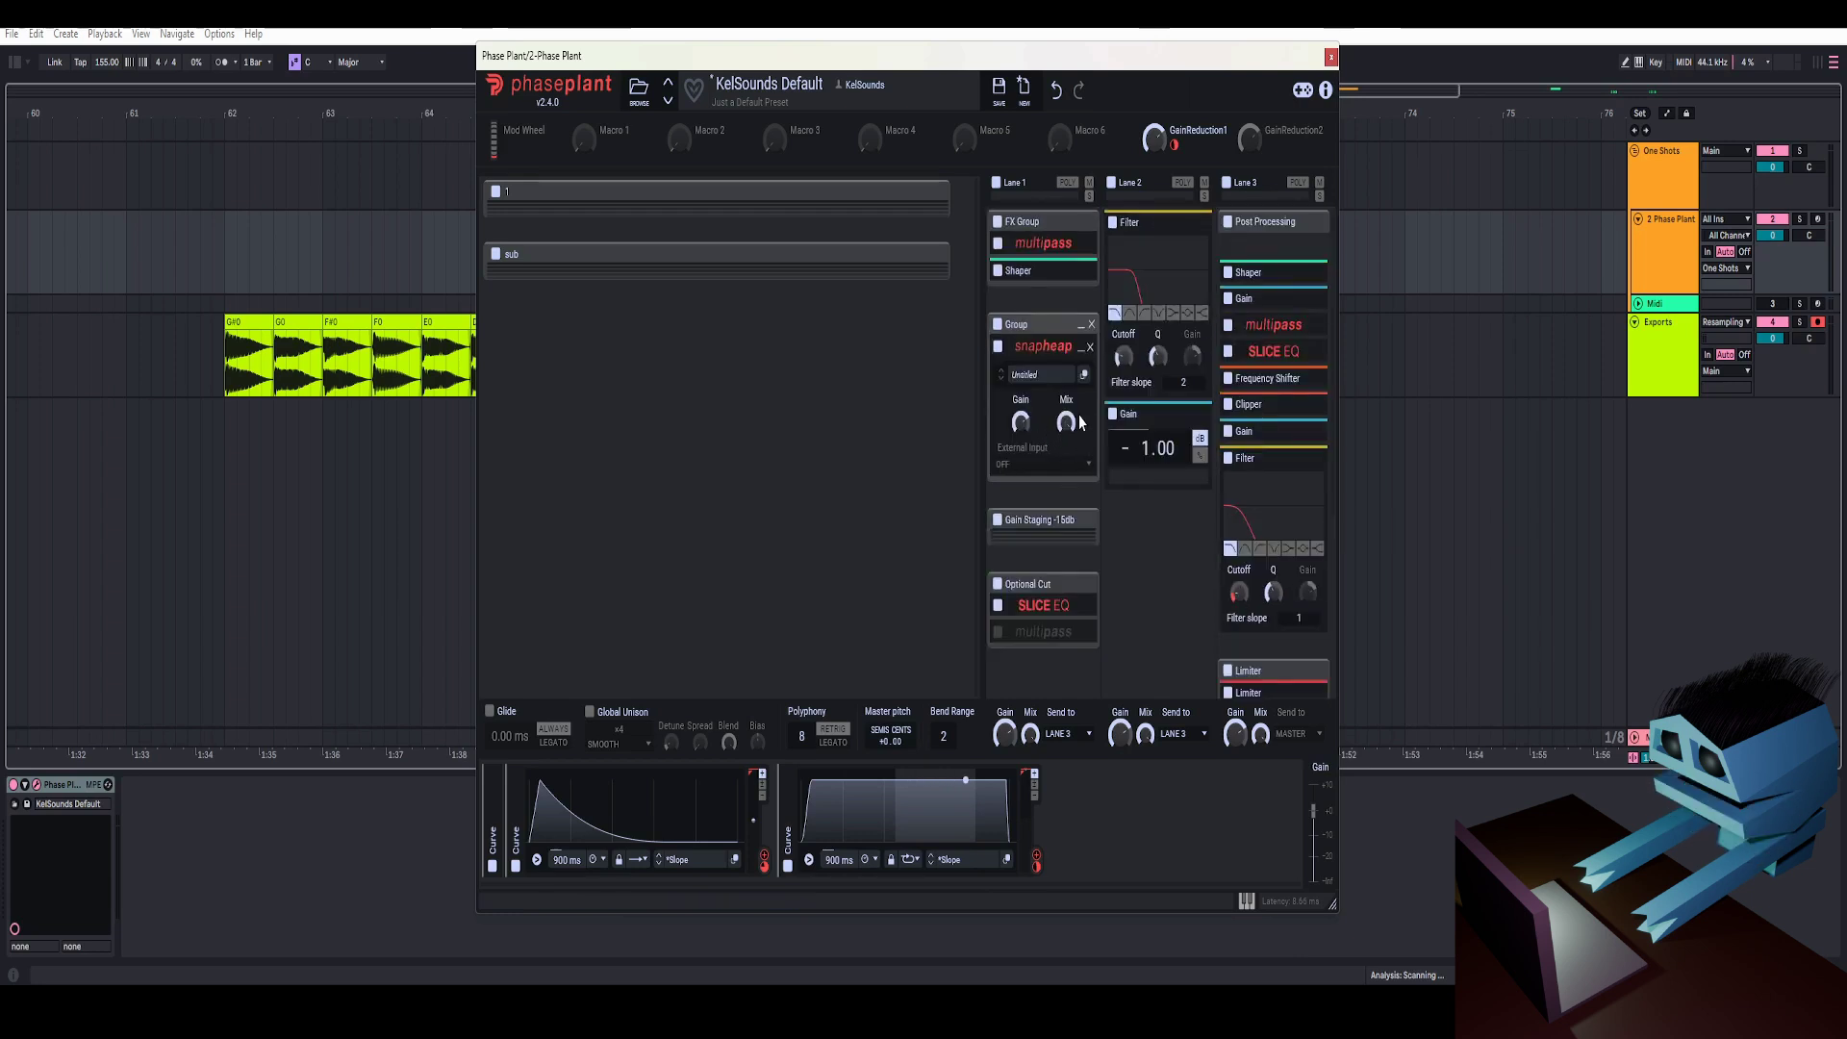
- Collapse the Snap Heap group and open the Optional Cut group's Slice EQ with its filter list to examine the low cut
click(1081, 354)
click(1077, 477)
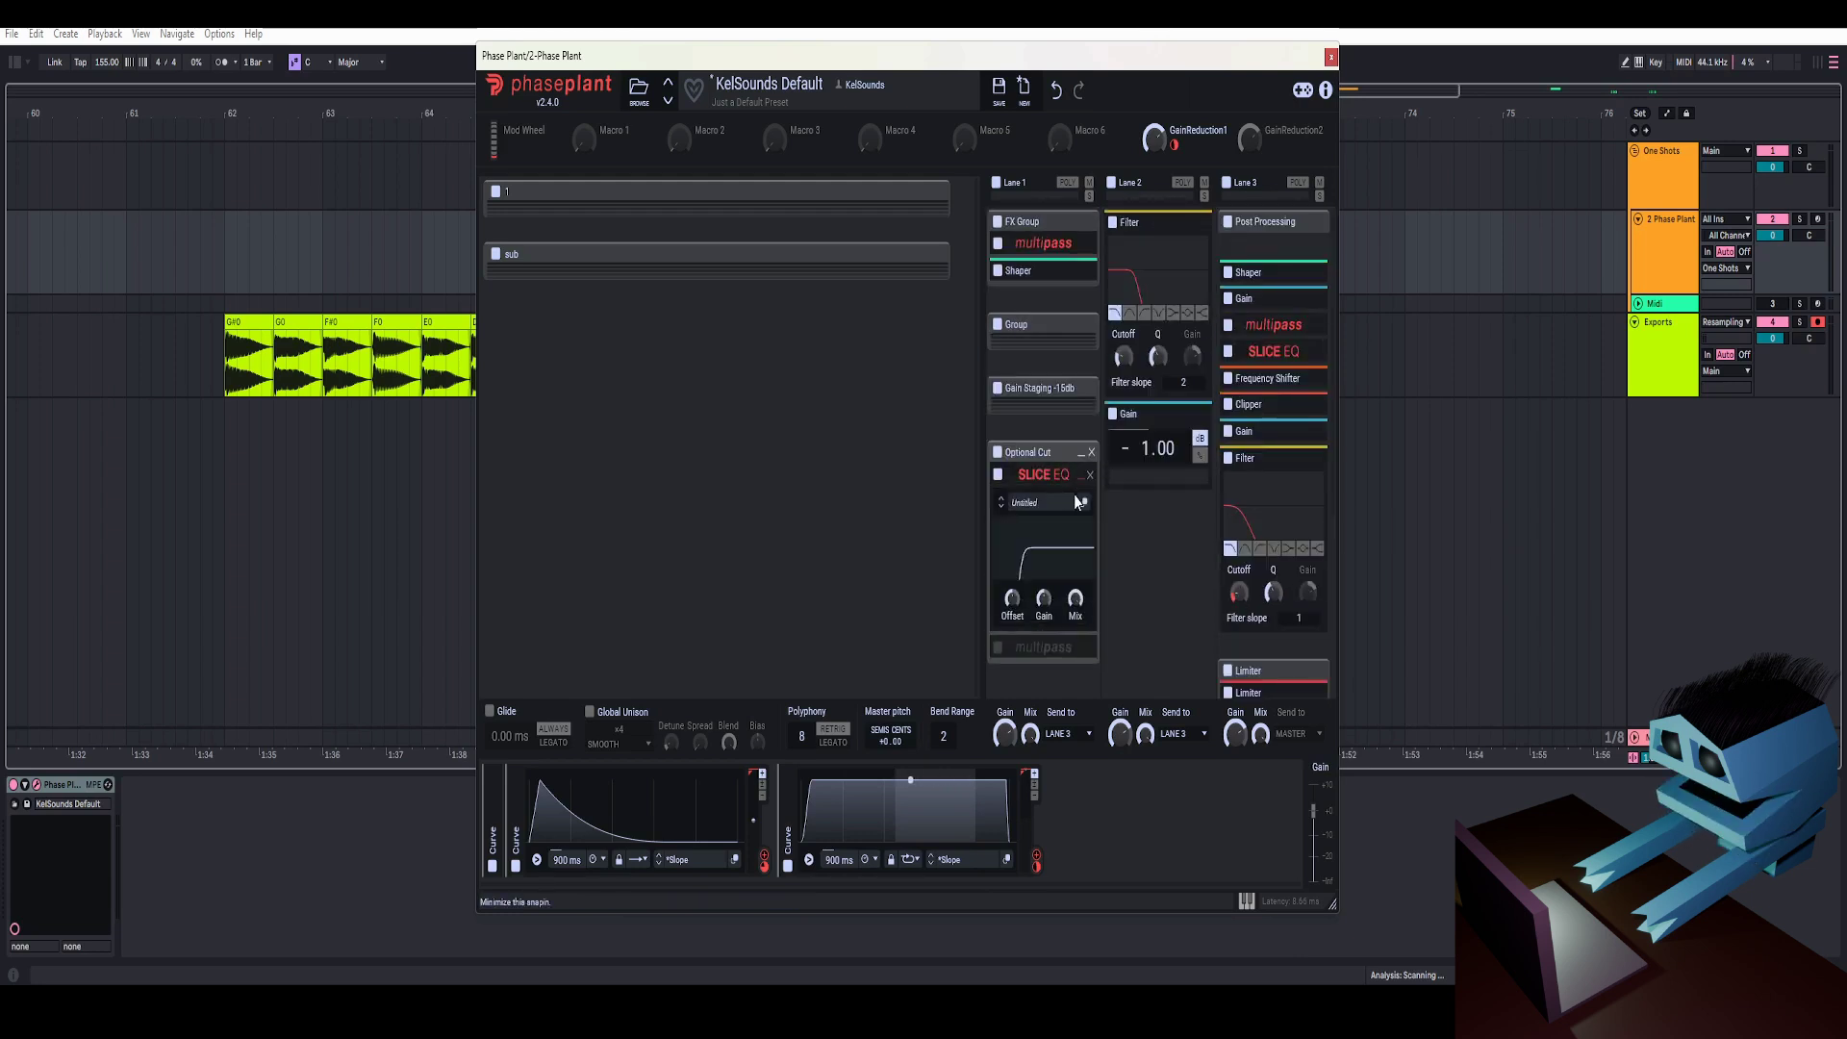
click(1085, 504)
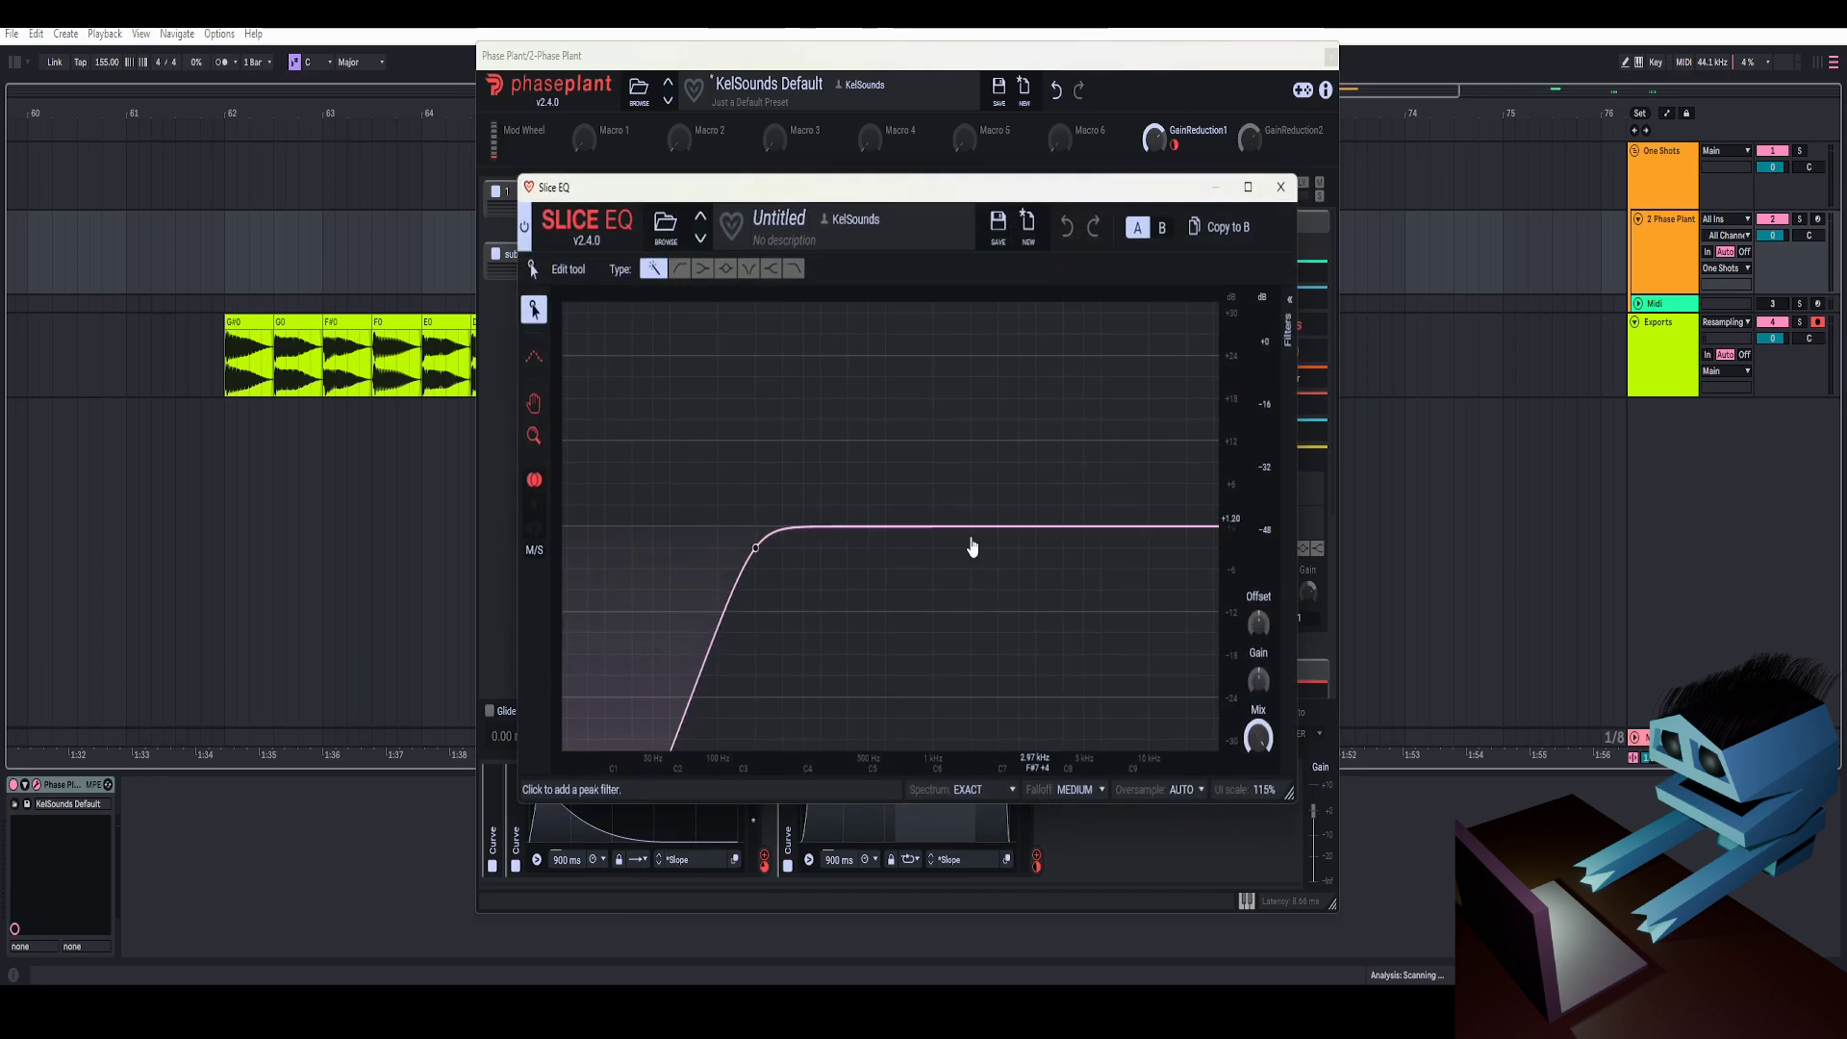
click(1294, 332)
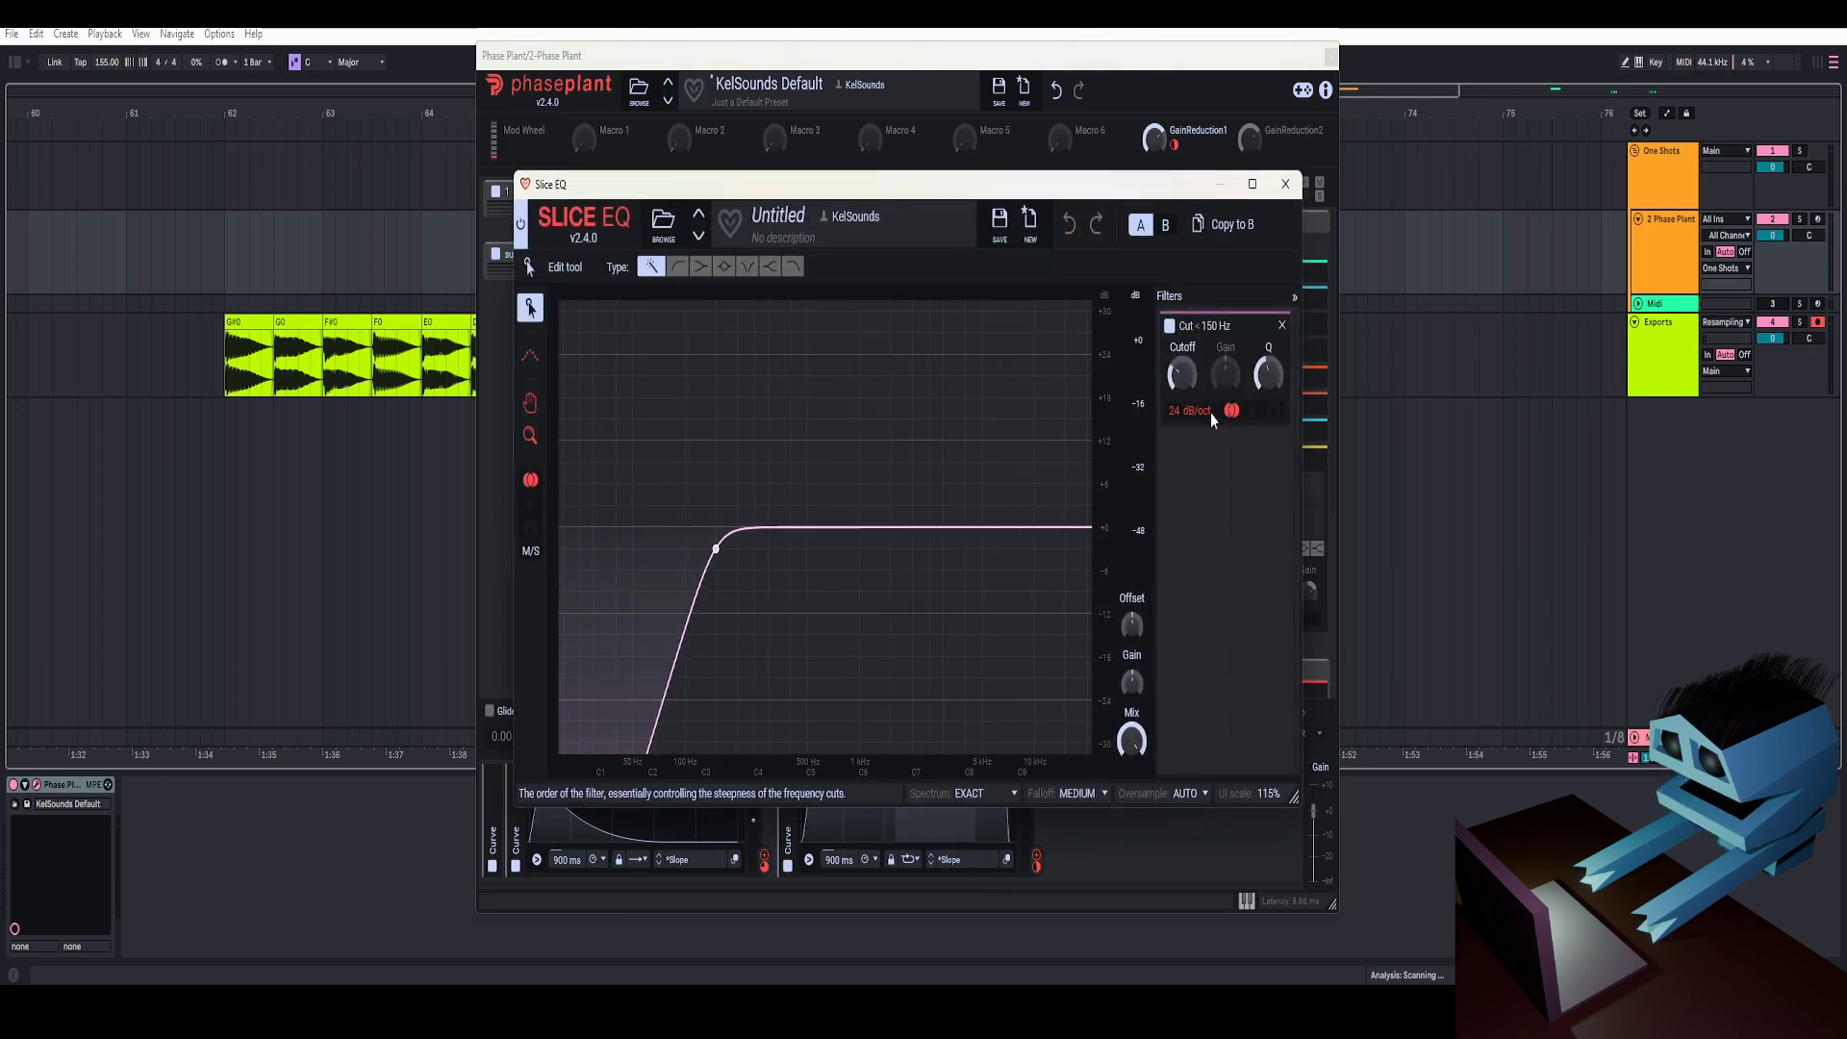
- Check the low cut's cutoff value in the Slice EQ, close its editor and collapse the effect
right_click(1182, 380)
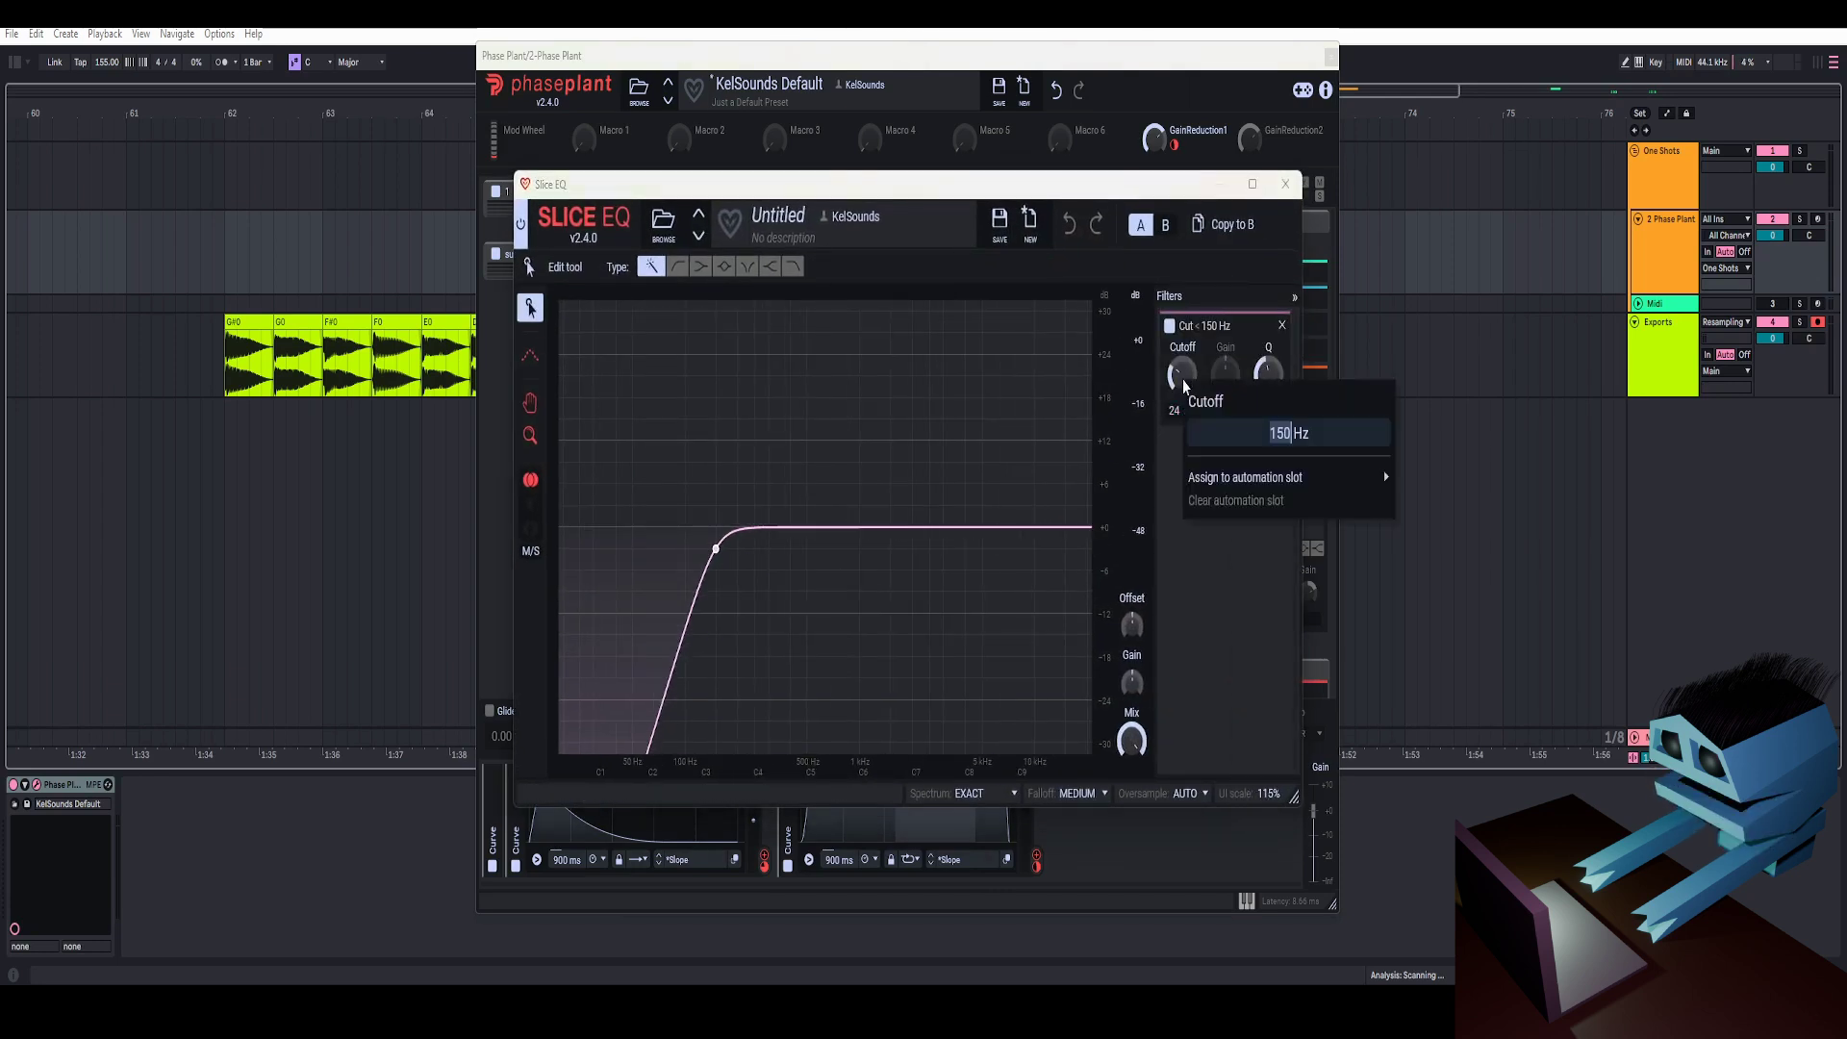
click(1285, 187)
click(1079, 476)
- Inspect and remove the disabled Multipass from lane 1's Optional Cut group, and collapse the group
scroll(1079, 452, down, 1)
click(1080, 414)
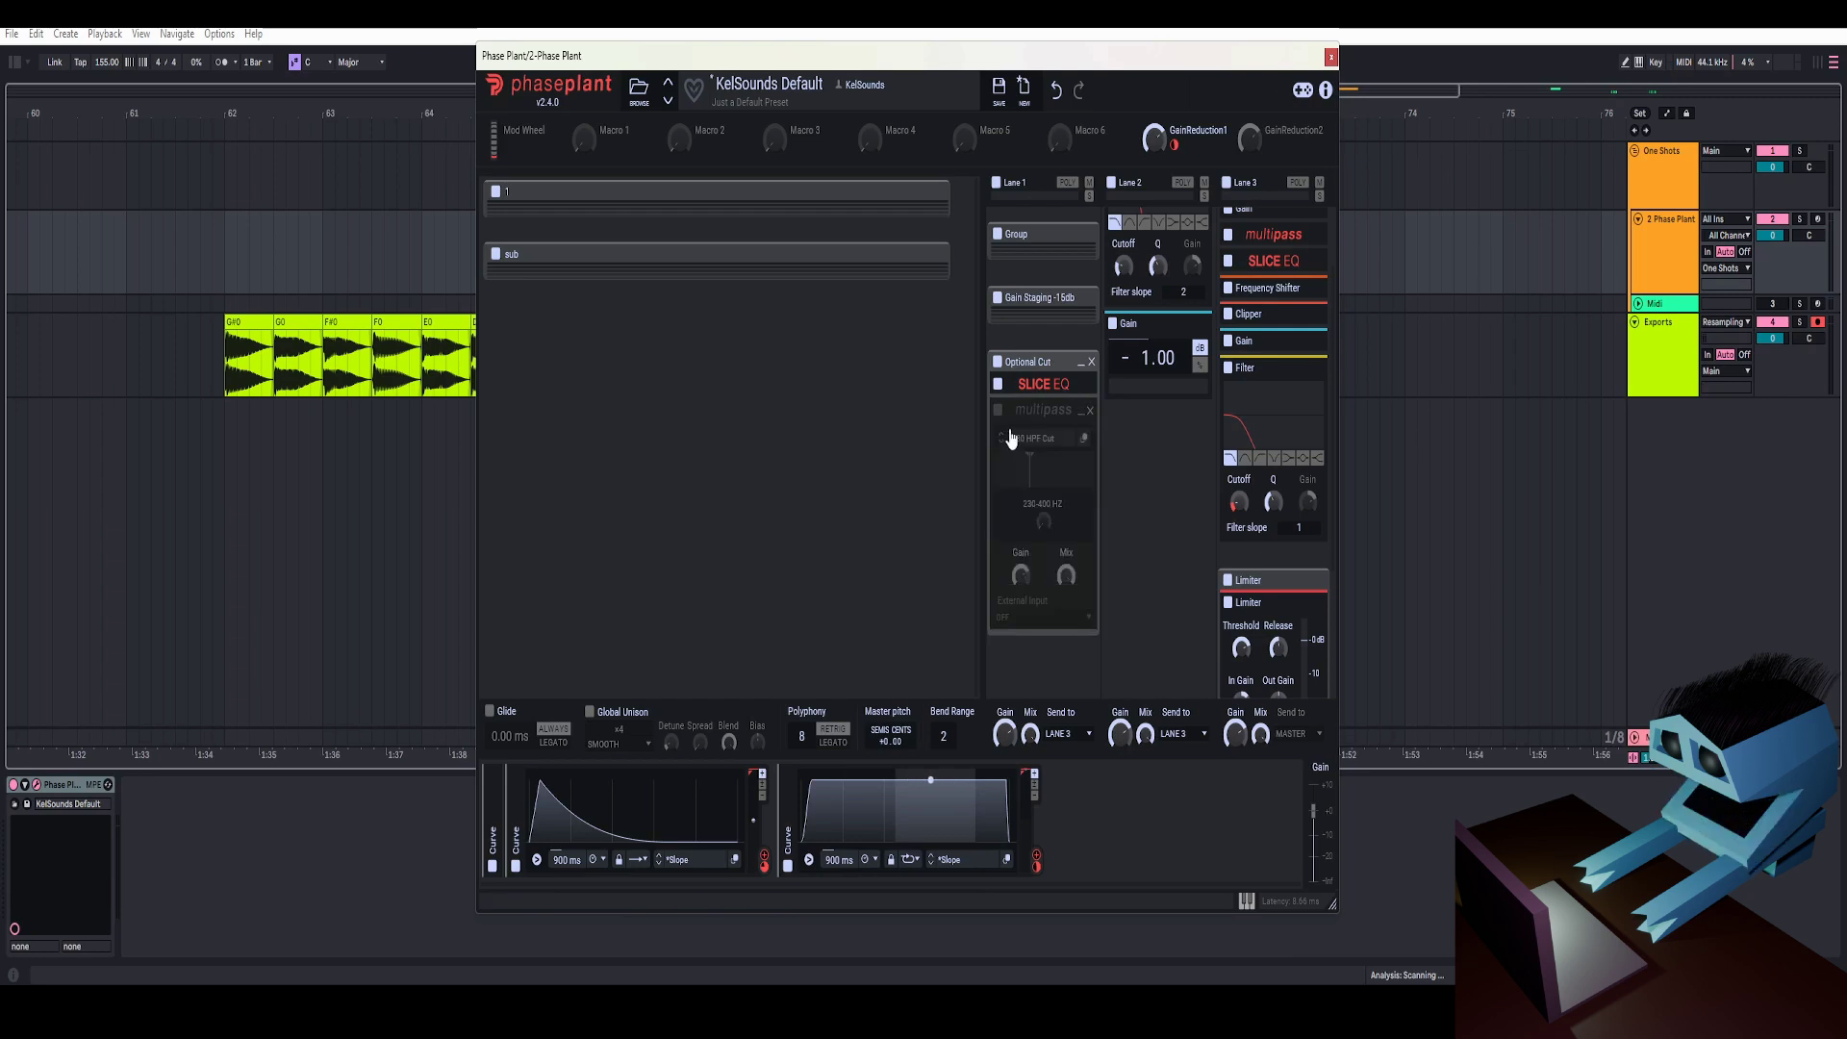
click(1089, 410)
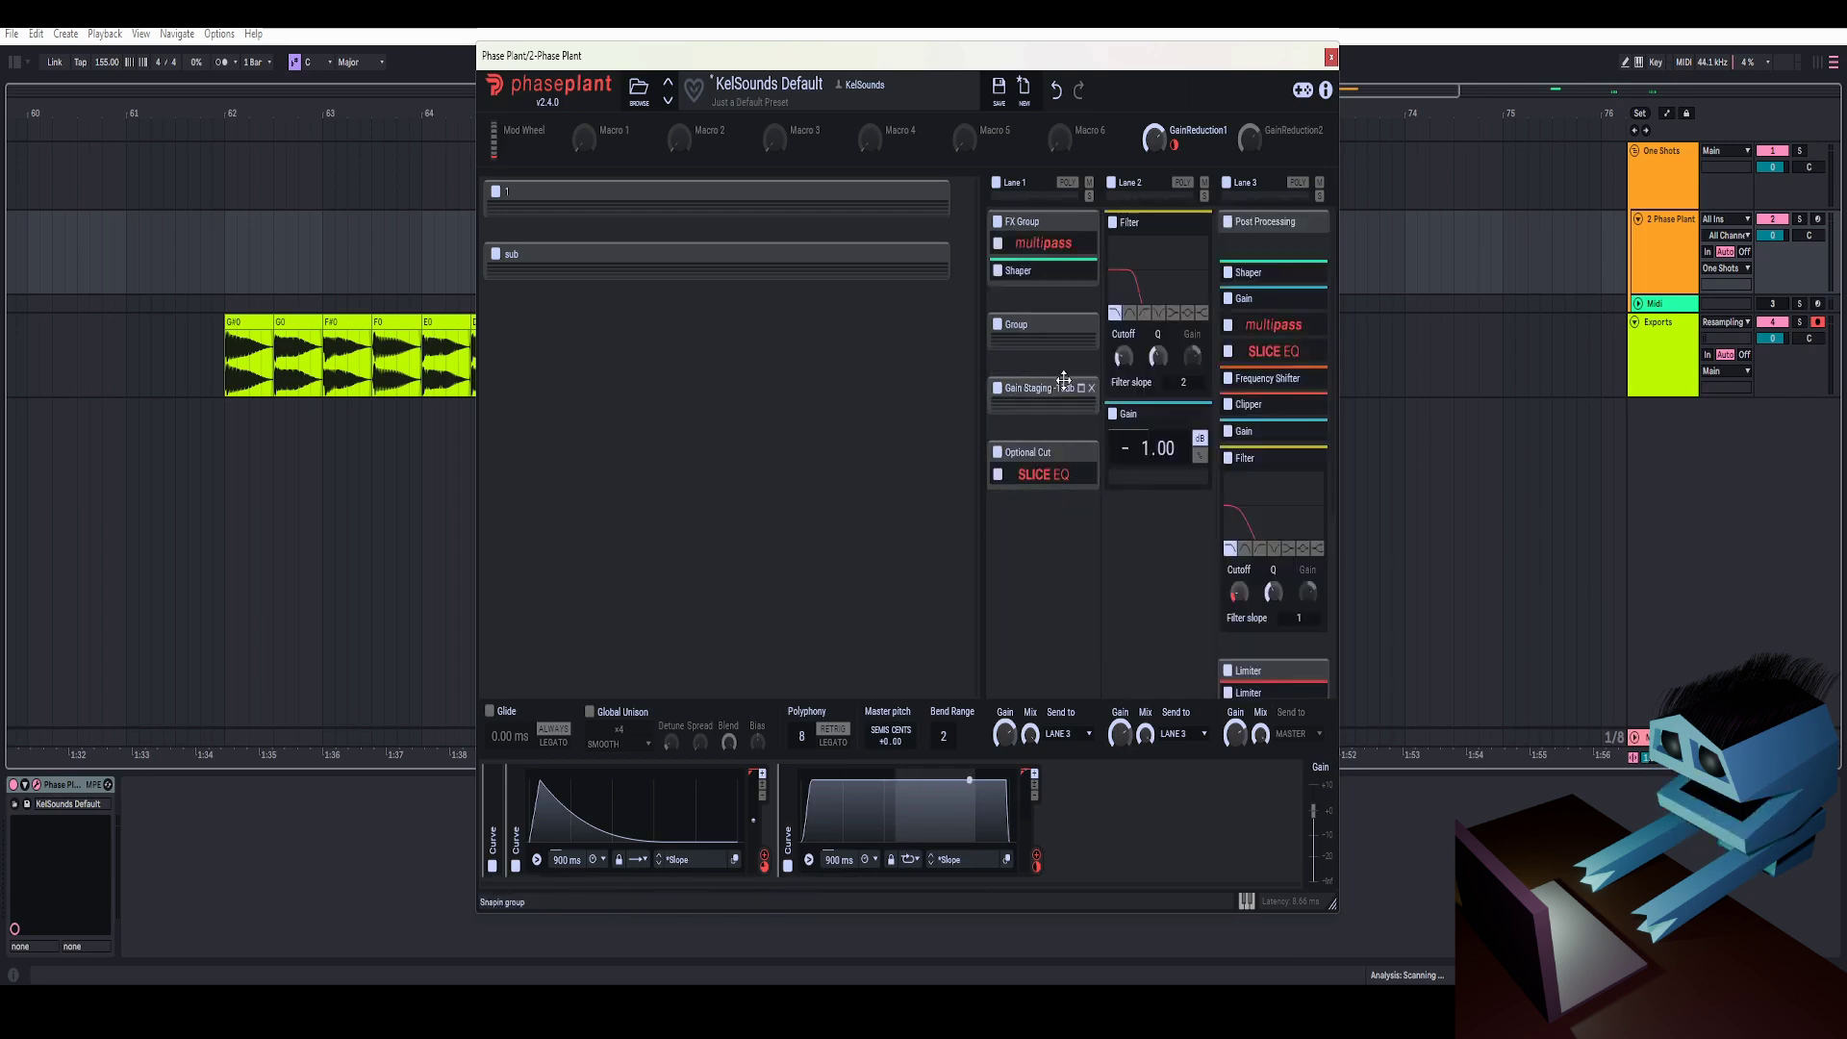
click(1080, 476)
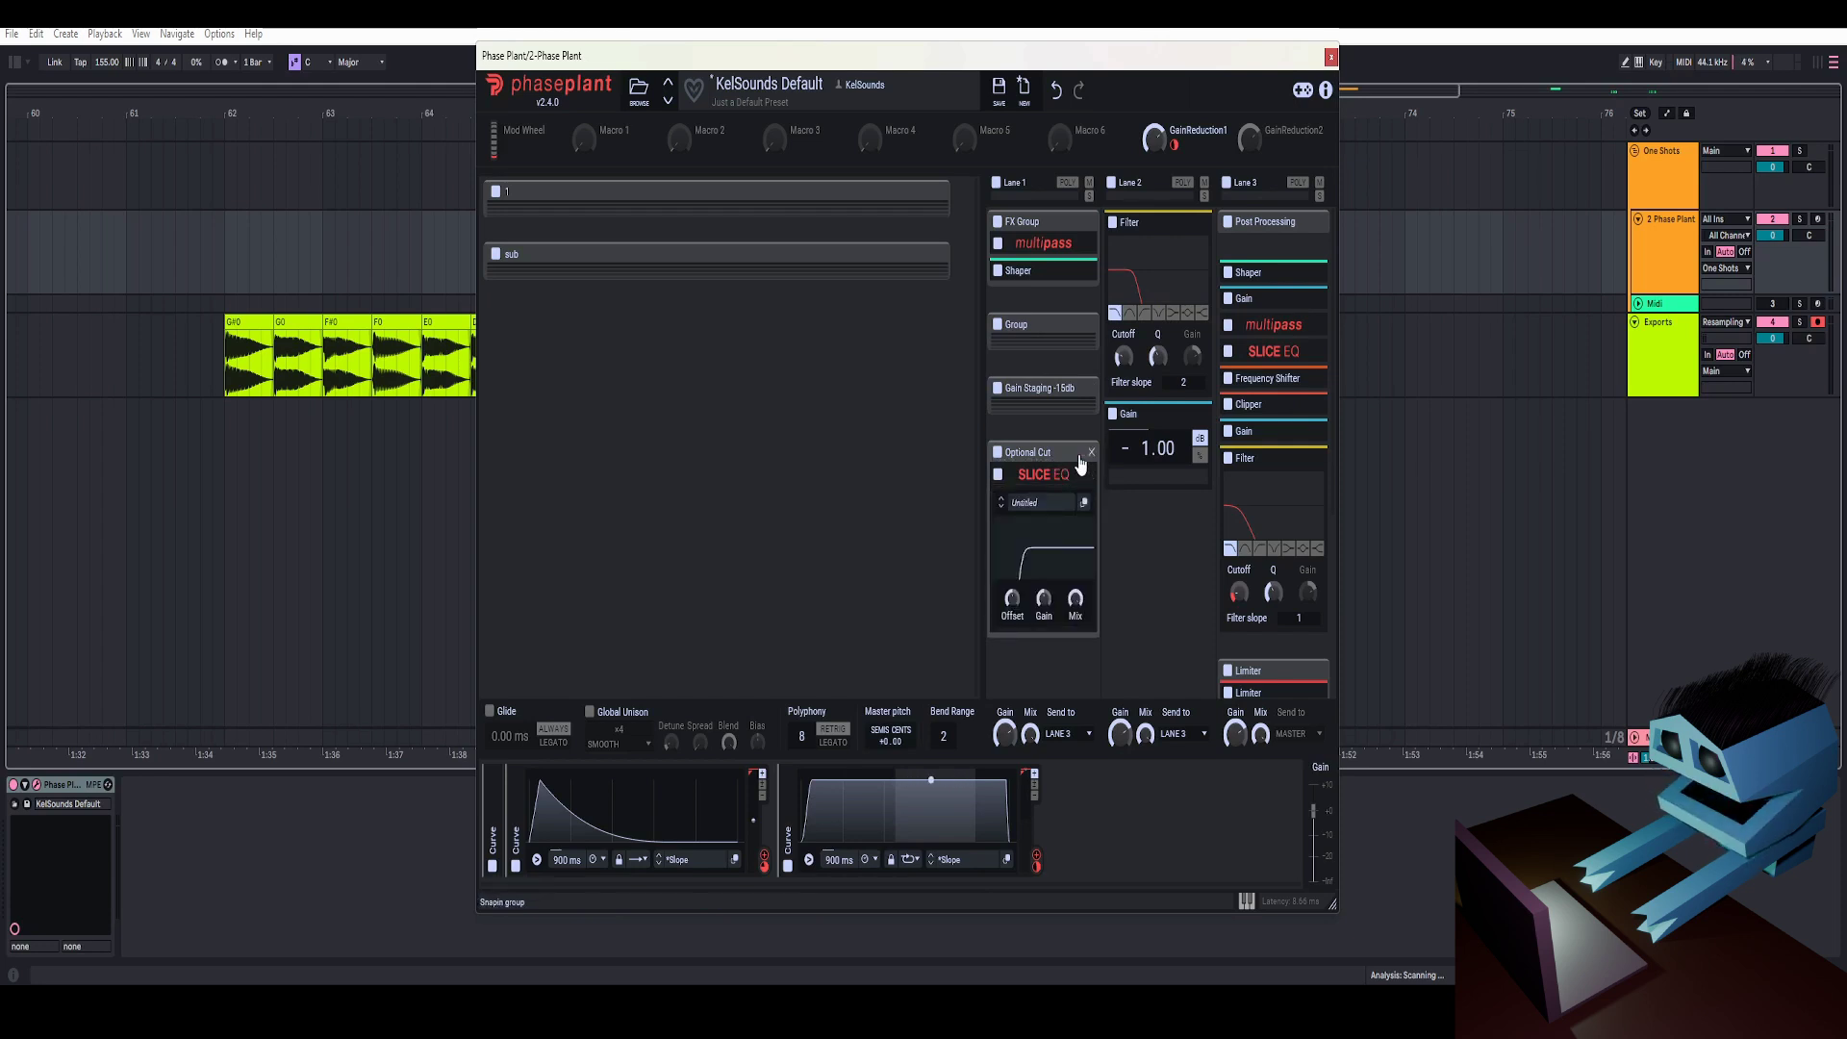
drag(1060, 477, 1063, 418)
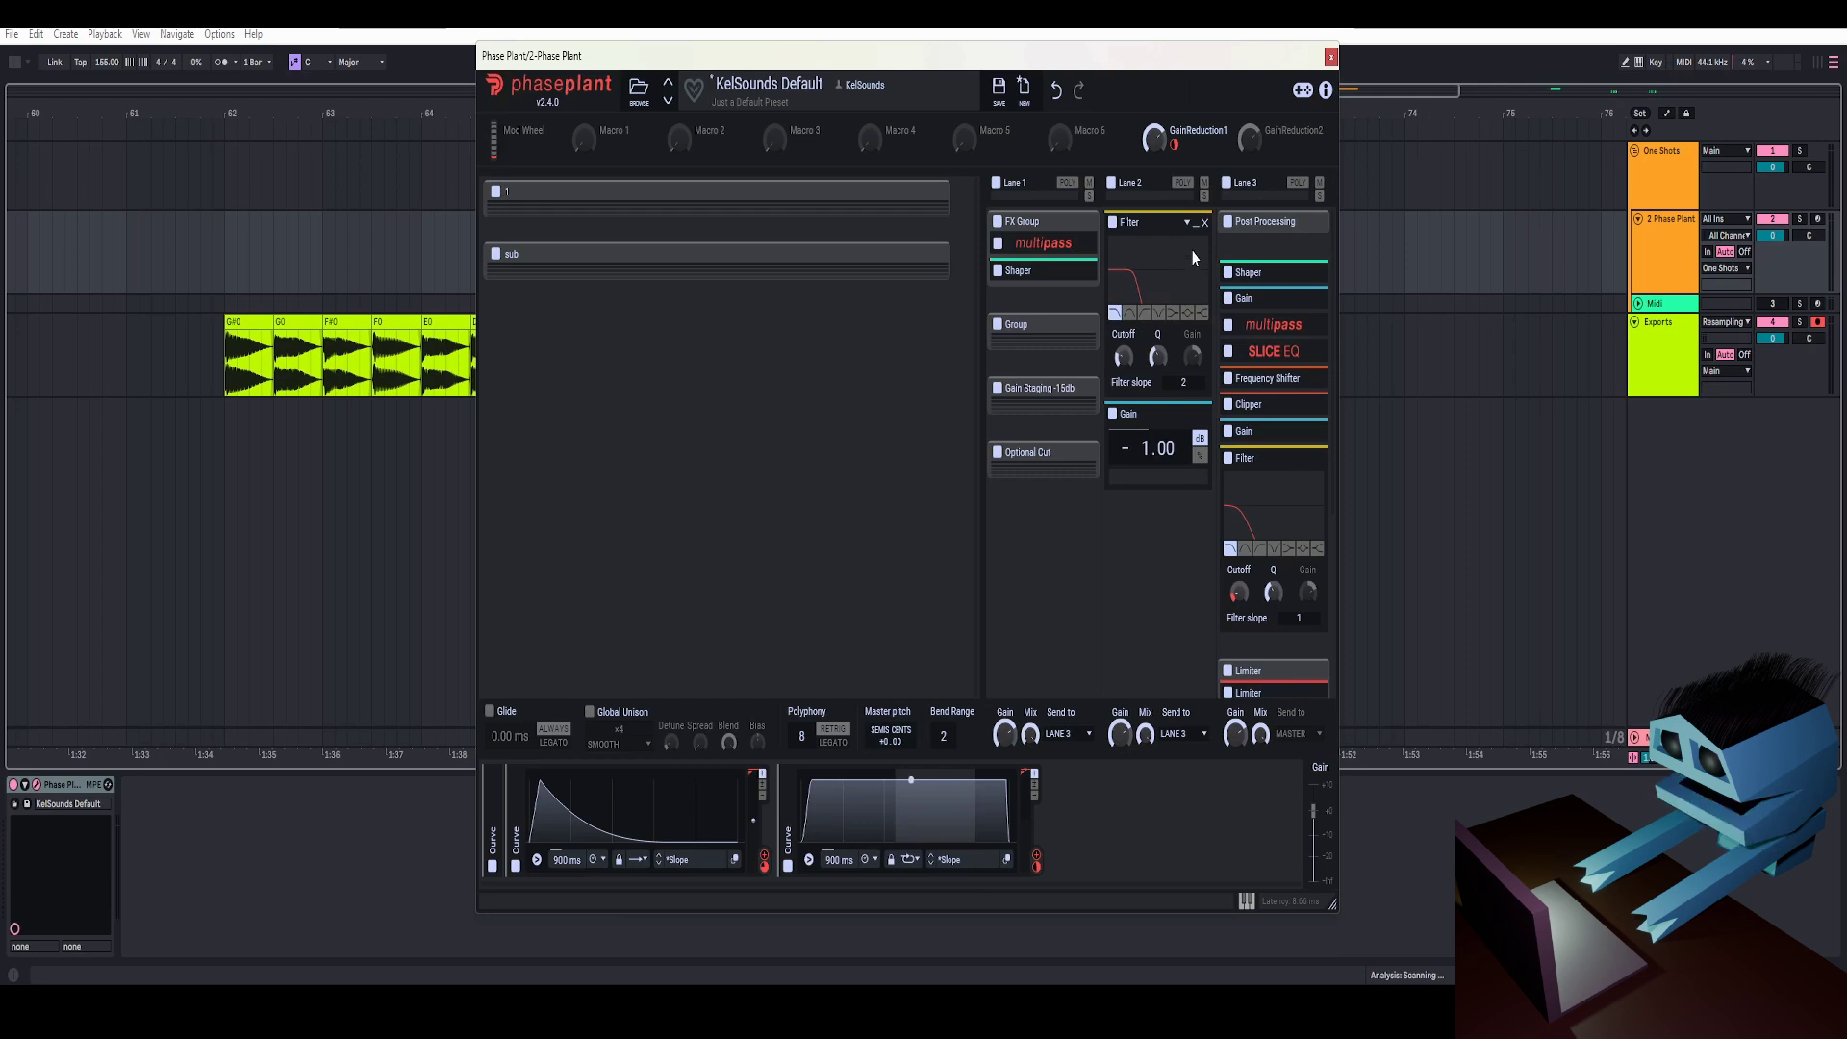
- Check the cutoff of the Filter in lane 2 and collapse the Filter
right_click(1132, 365)
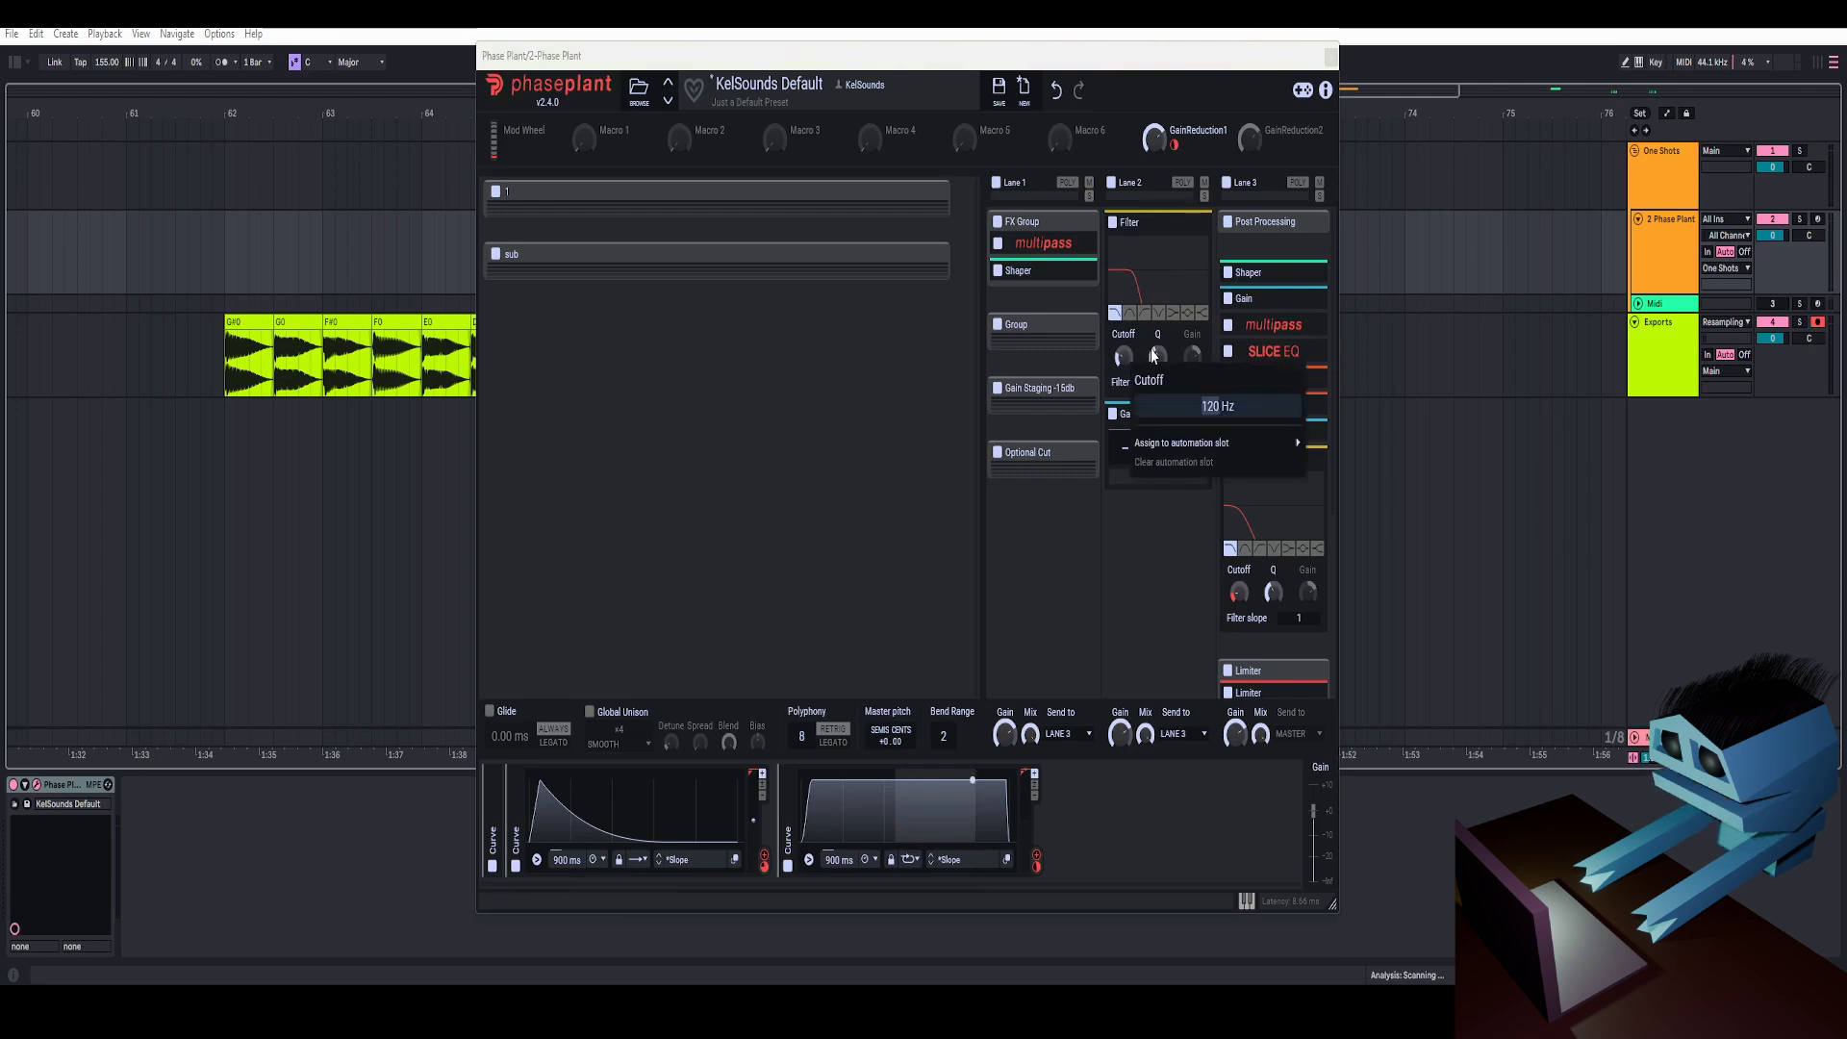
click(1161, 222)
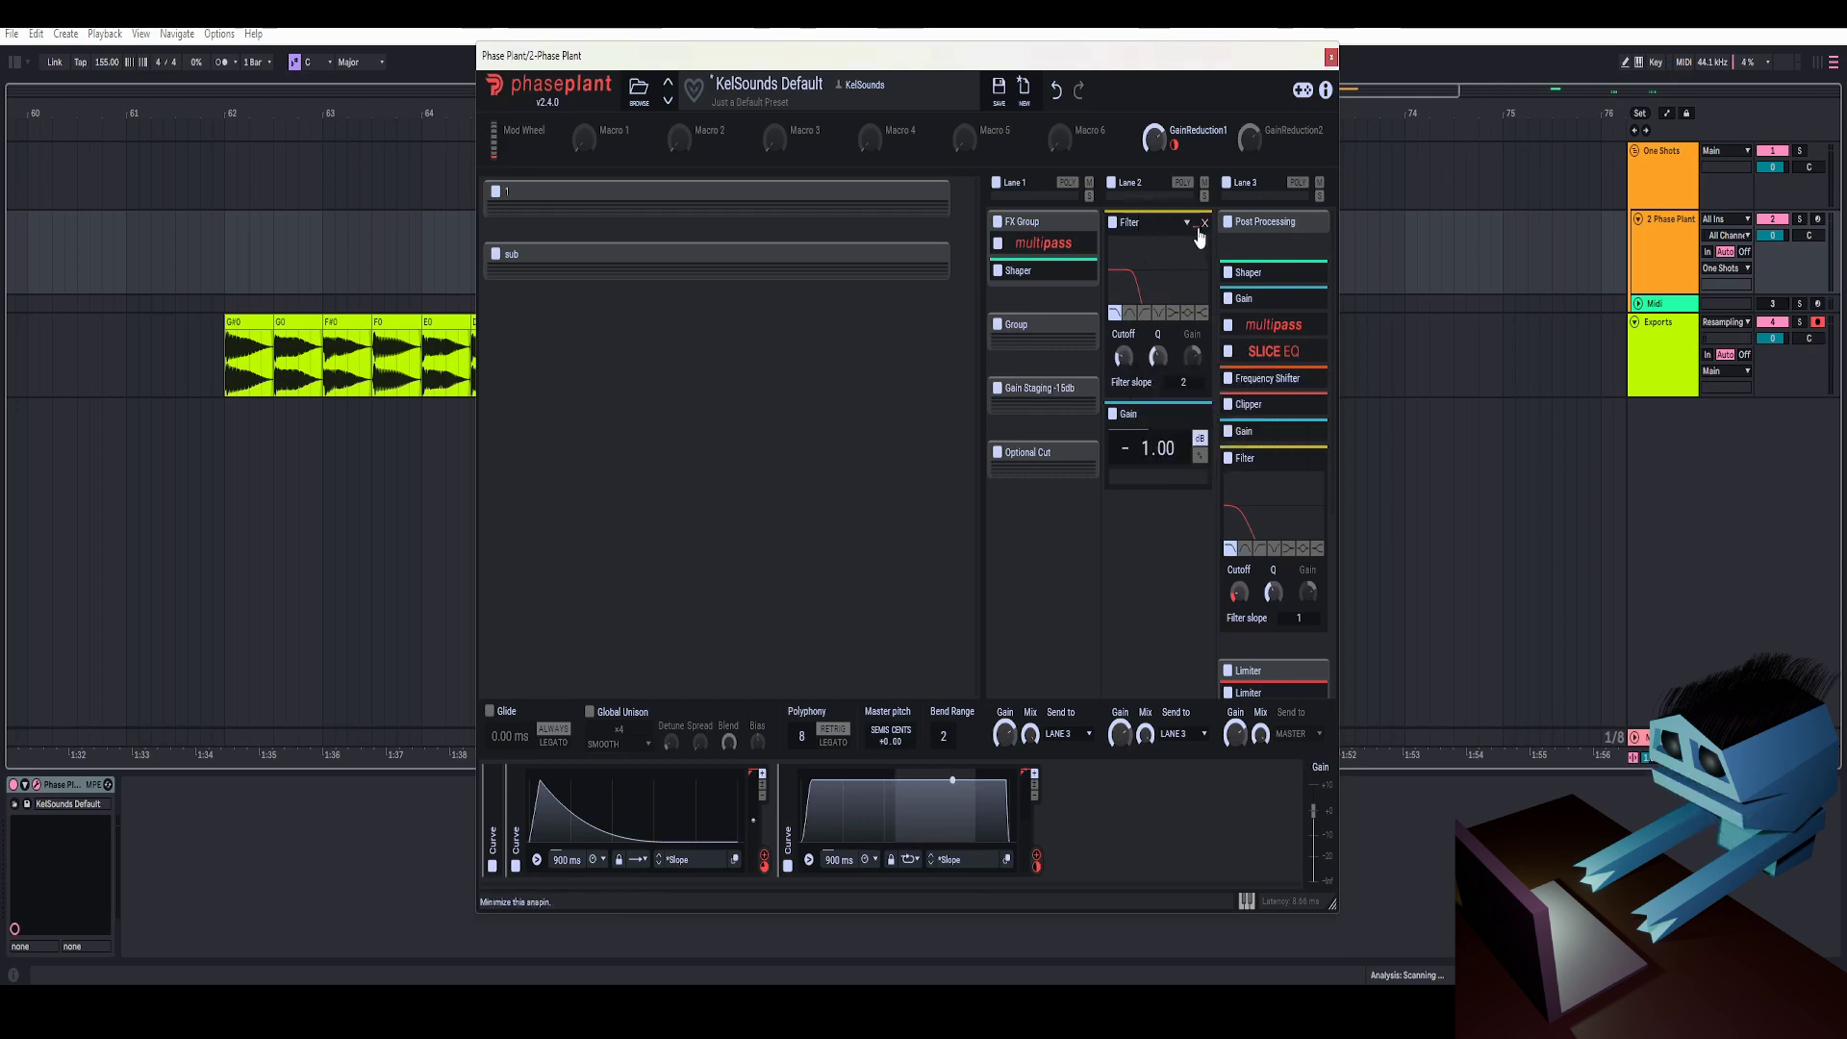
click(1197, 229)
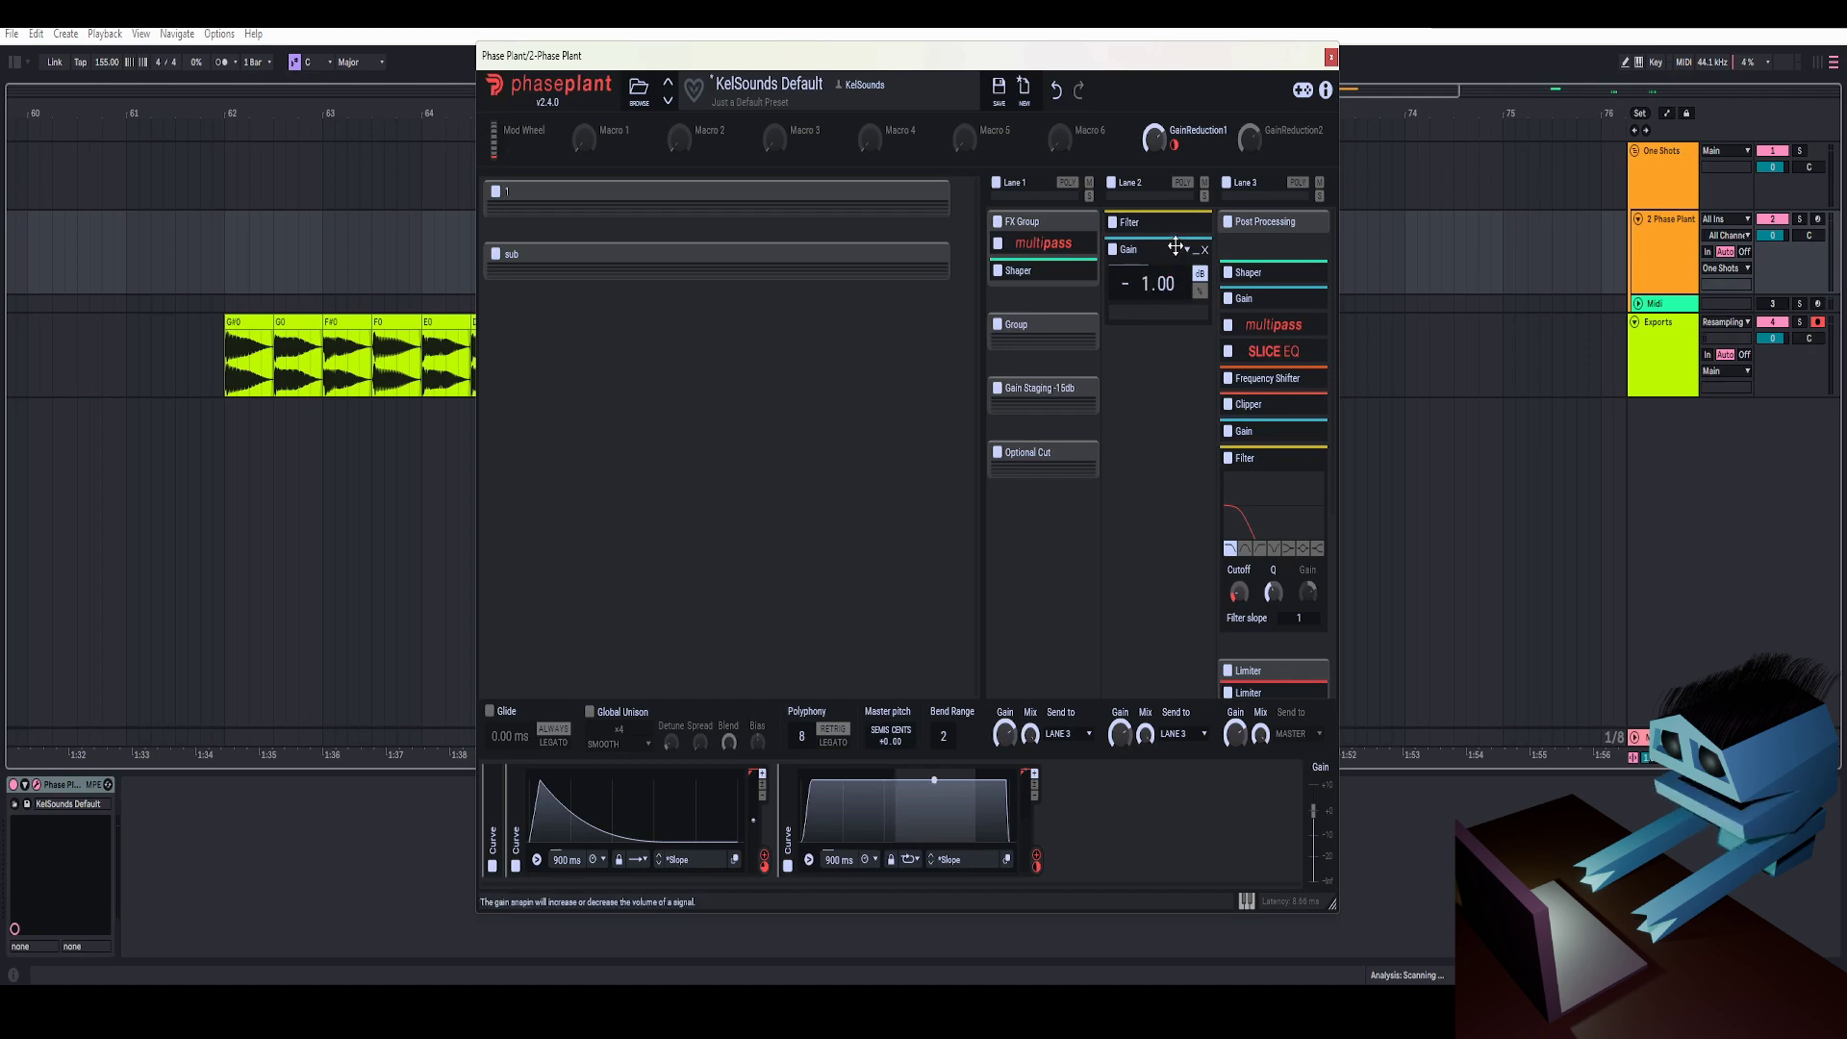
- Move the Phase Plant window slightly lower and listen to the patch briefly
mouse_move(1119, 60)
mouse_down()
mouse_move(1133, 94)
mouse_move(1125, 77)
mouse_move(1045, 82)
mouse_move(1068, 104)
mouse_move(1121, 94)
mouse_up()
key(space)
key(space)
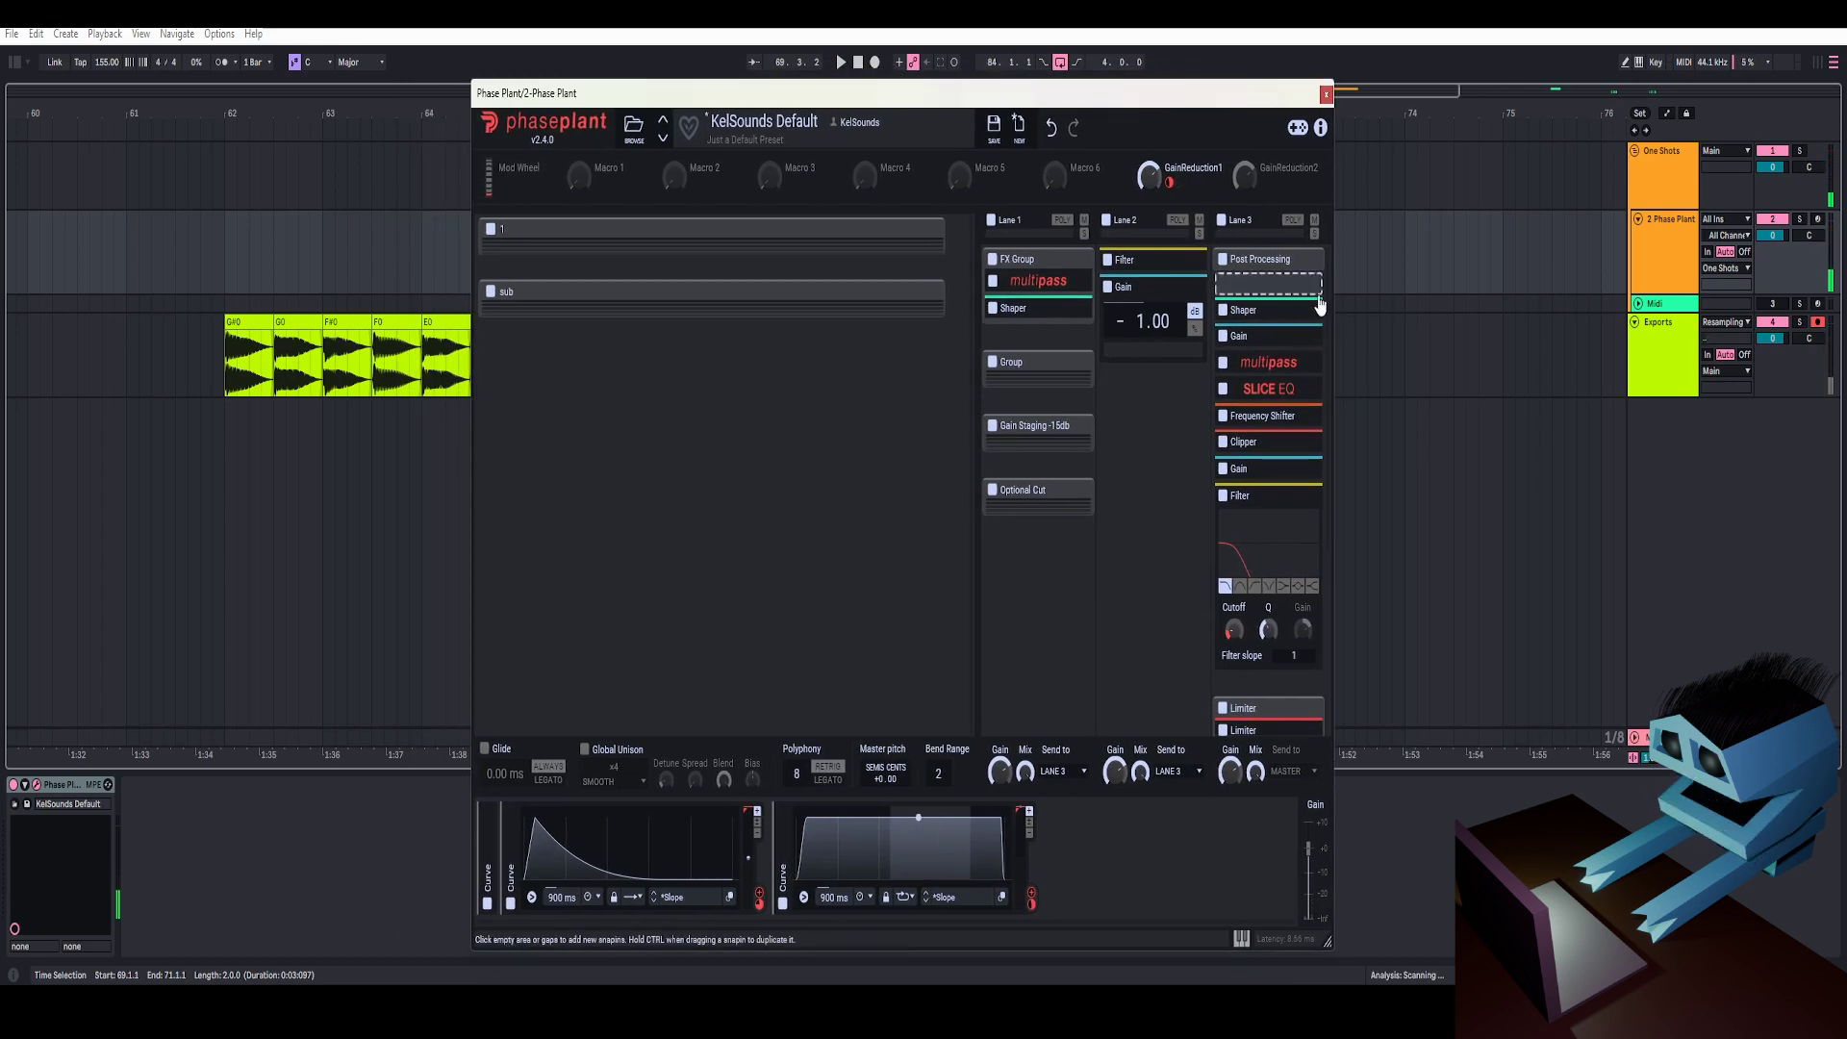
- Examine the Shaper and the first Gain among lane 3's post-processing effects, collapsing the Gain again
click(1279, 310)
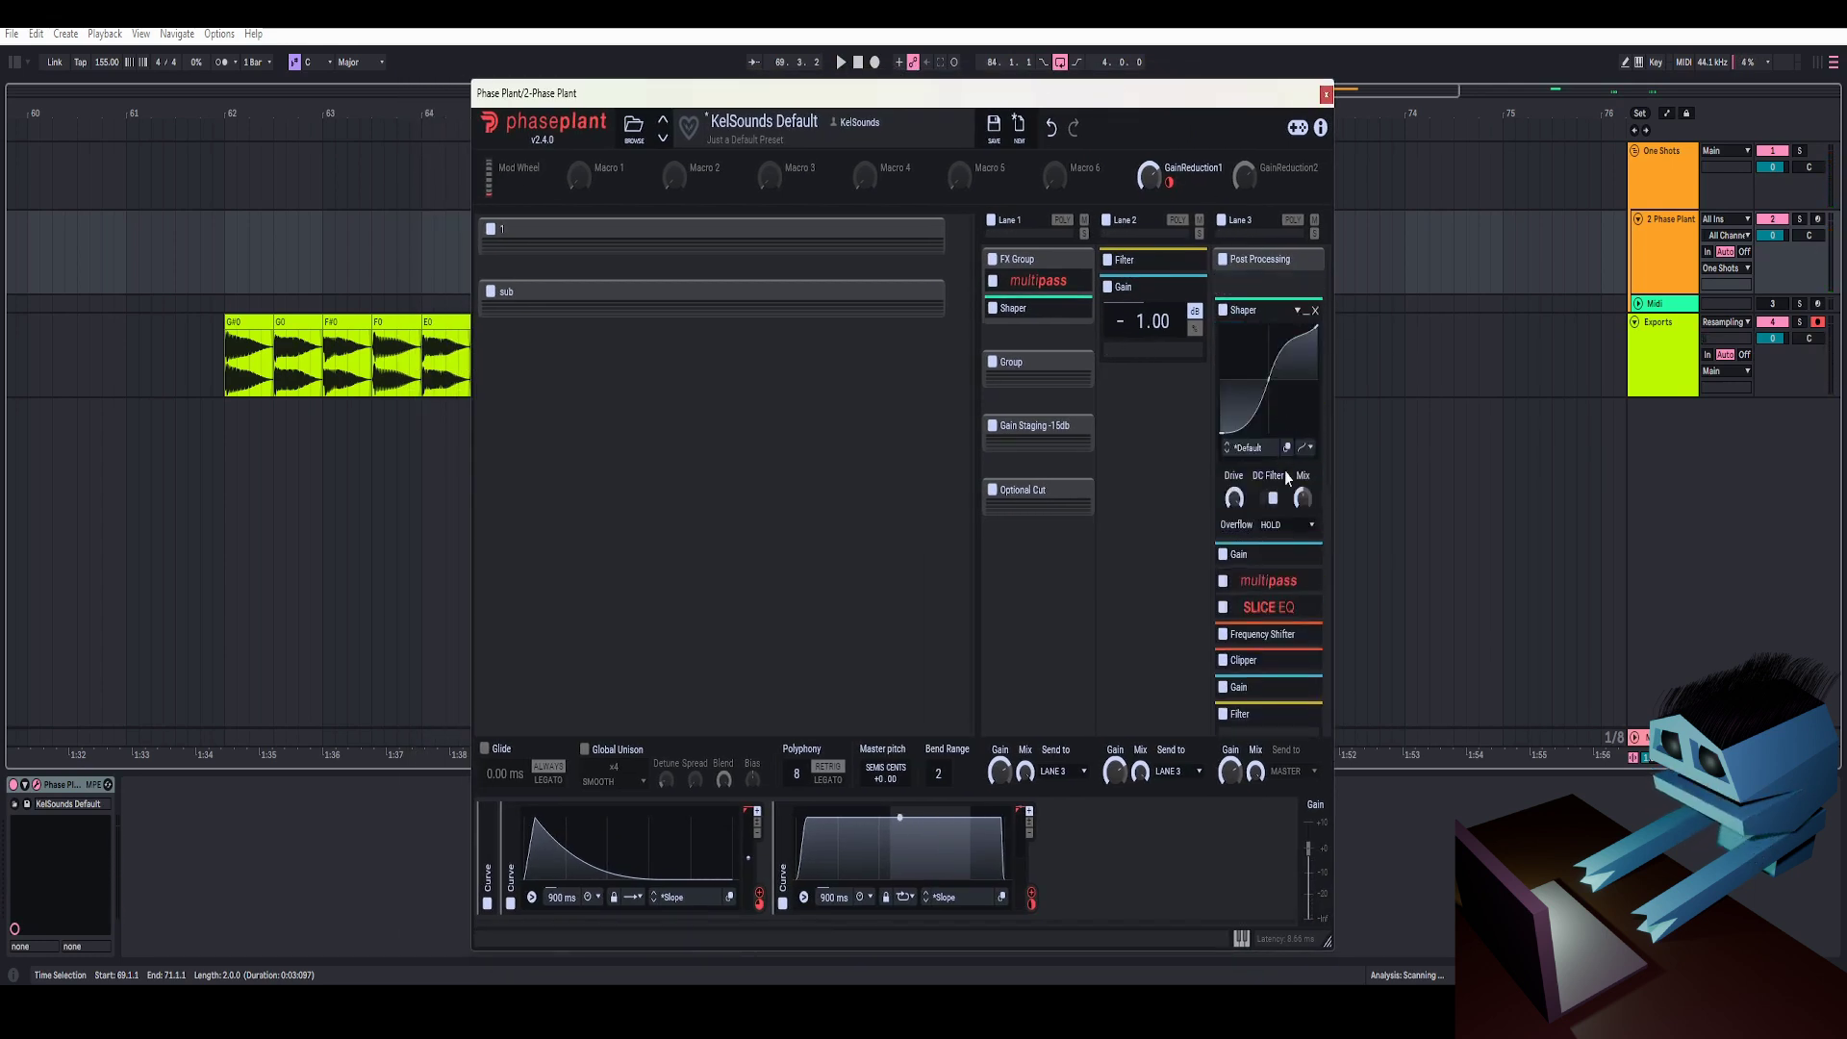
scroll(1287, 478, down, 2)
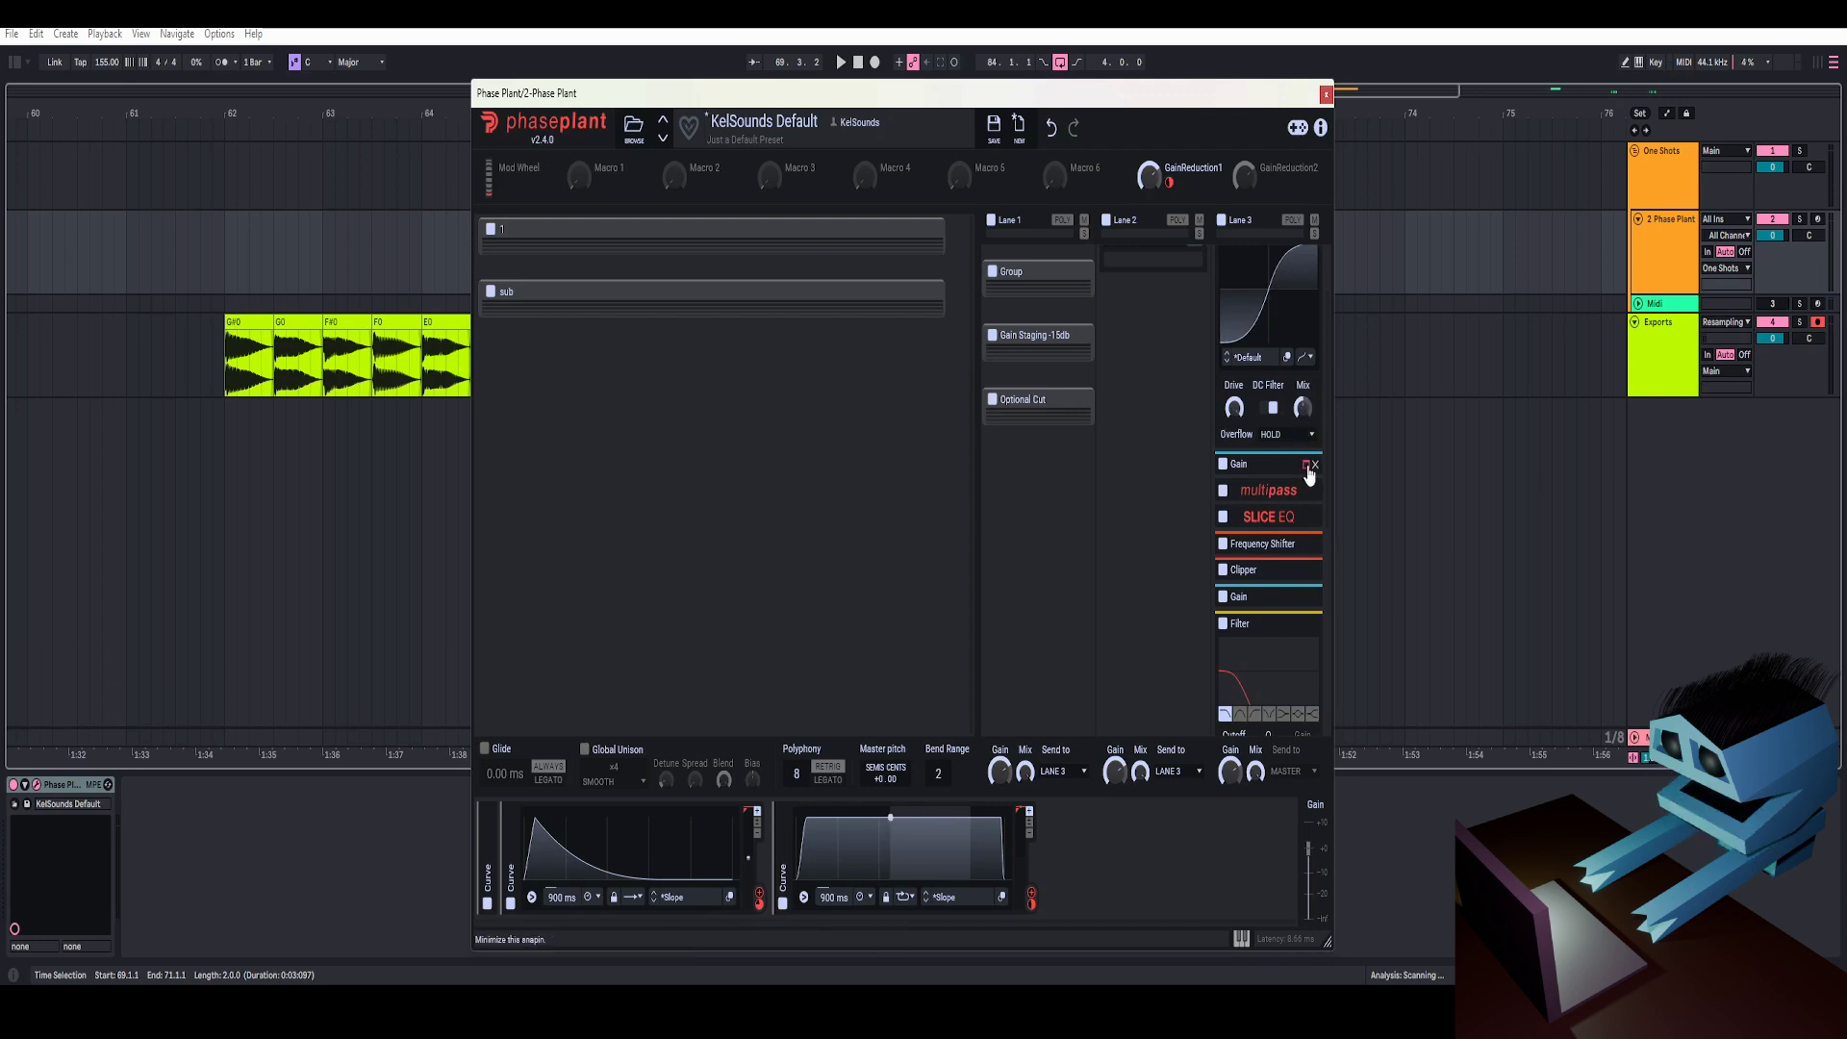
click(1308, 466)
scroll(1291, 398, down, 2)
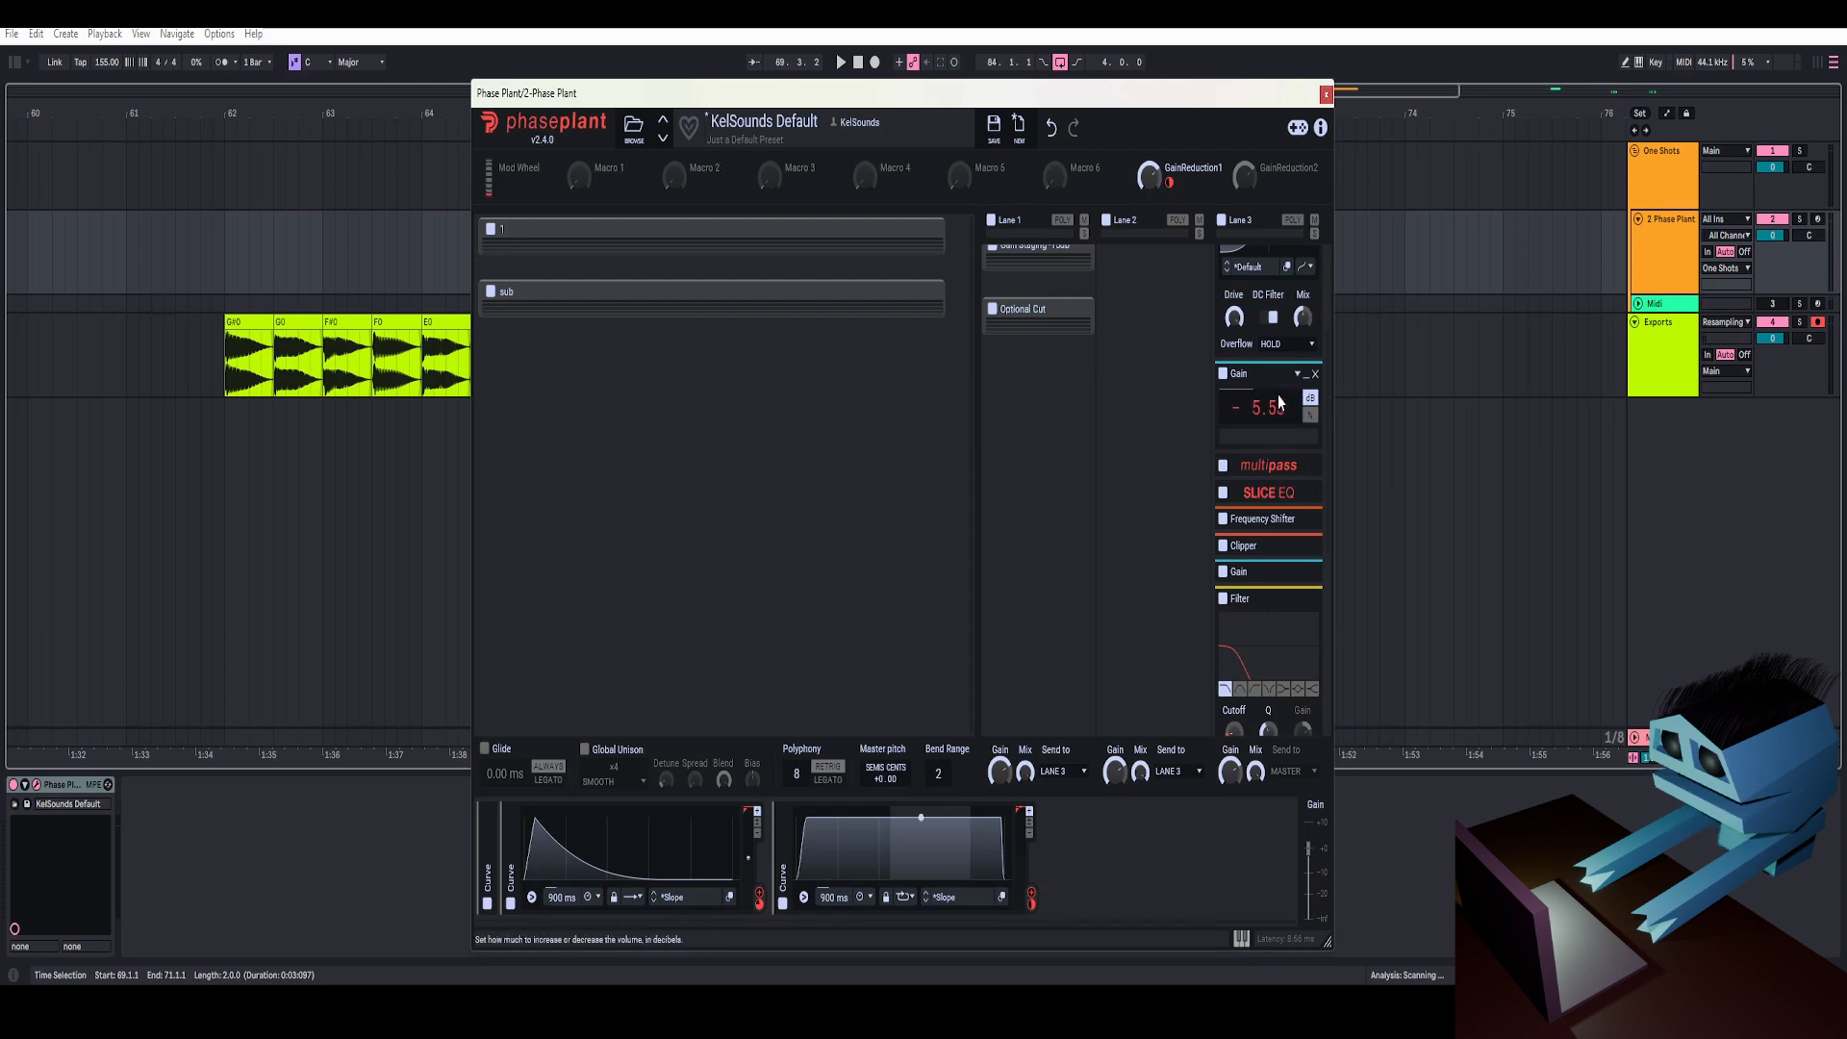
click(1307, 385)
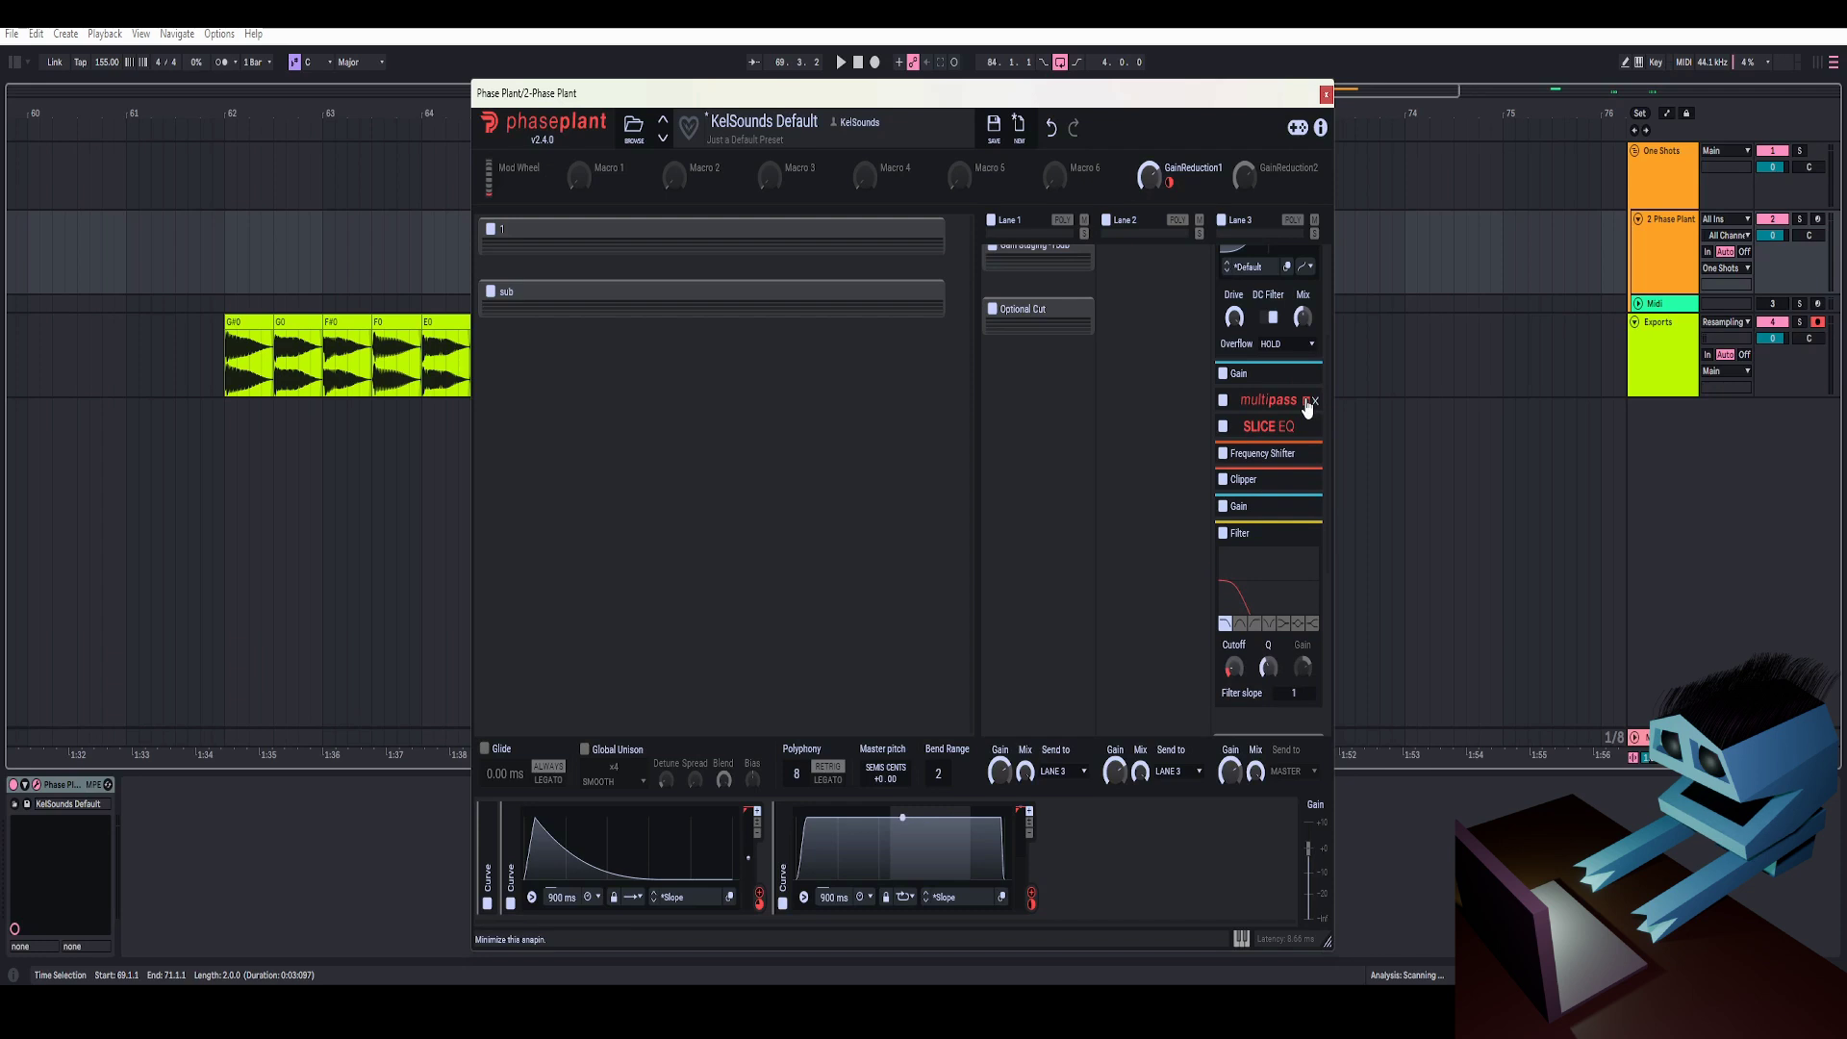
- Expand lane 3's Multipass and examine the controls of its N.O.T.T. preset
click(1308, 403)
scroll(1290, 446, down, 4)
scroll(1283, 435, up, 5)
scroll(1290, 462, down, 4)
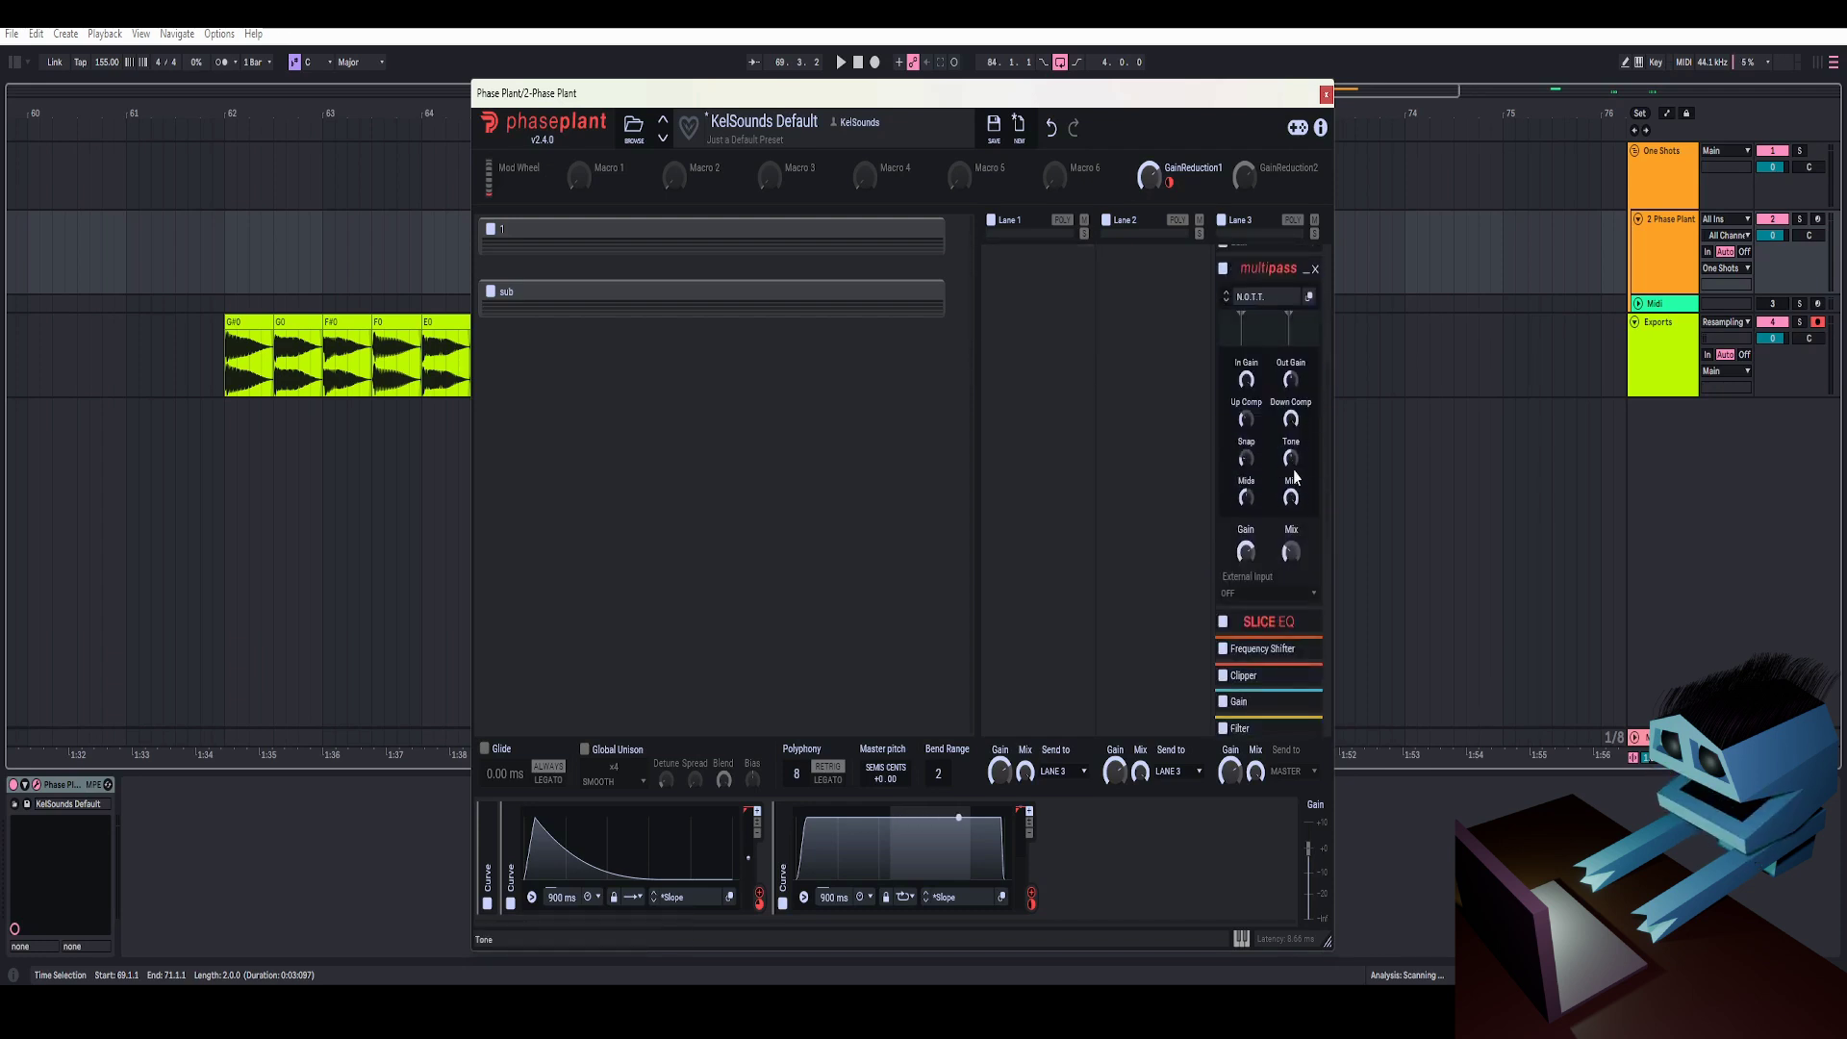
scroll(1294, 475, down, 4)
- Expand the Slice EQ and Frequency Shifter in lane 3 to examine the EQ curve and frequency shift
click(1308, 442)
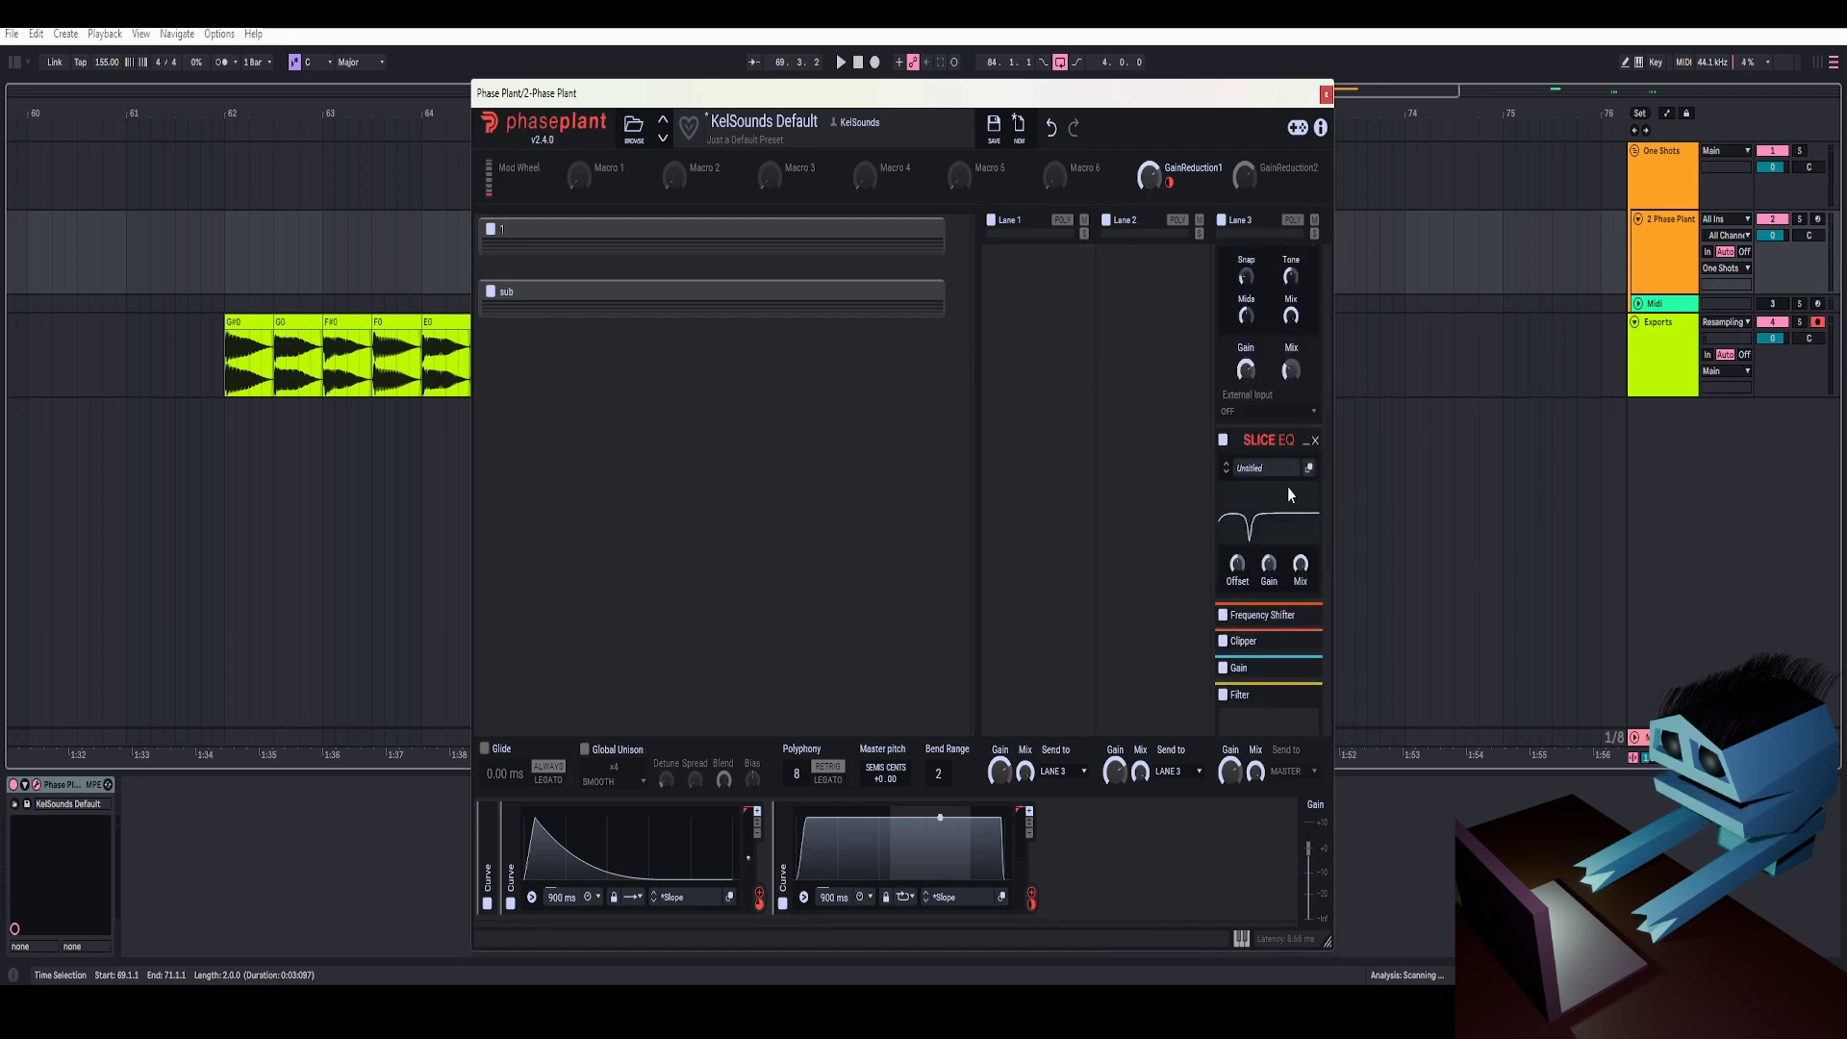
scroll(1289, 494, down, 4)
click(1307, 436)
scroll(1289, 452, down, 4)
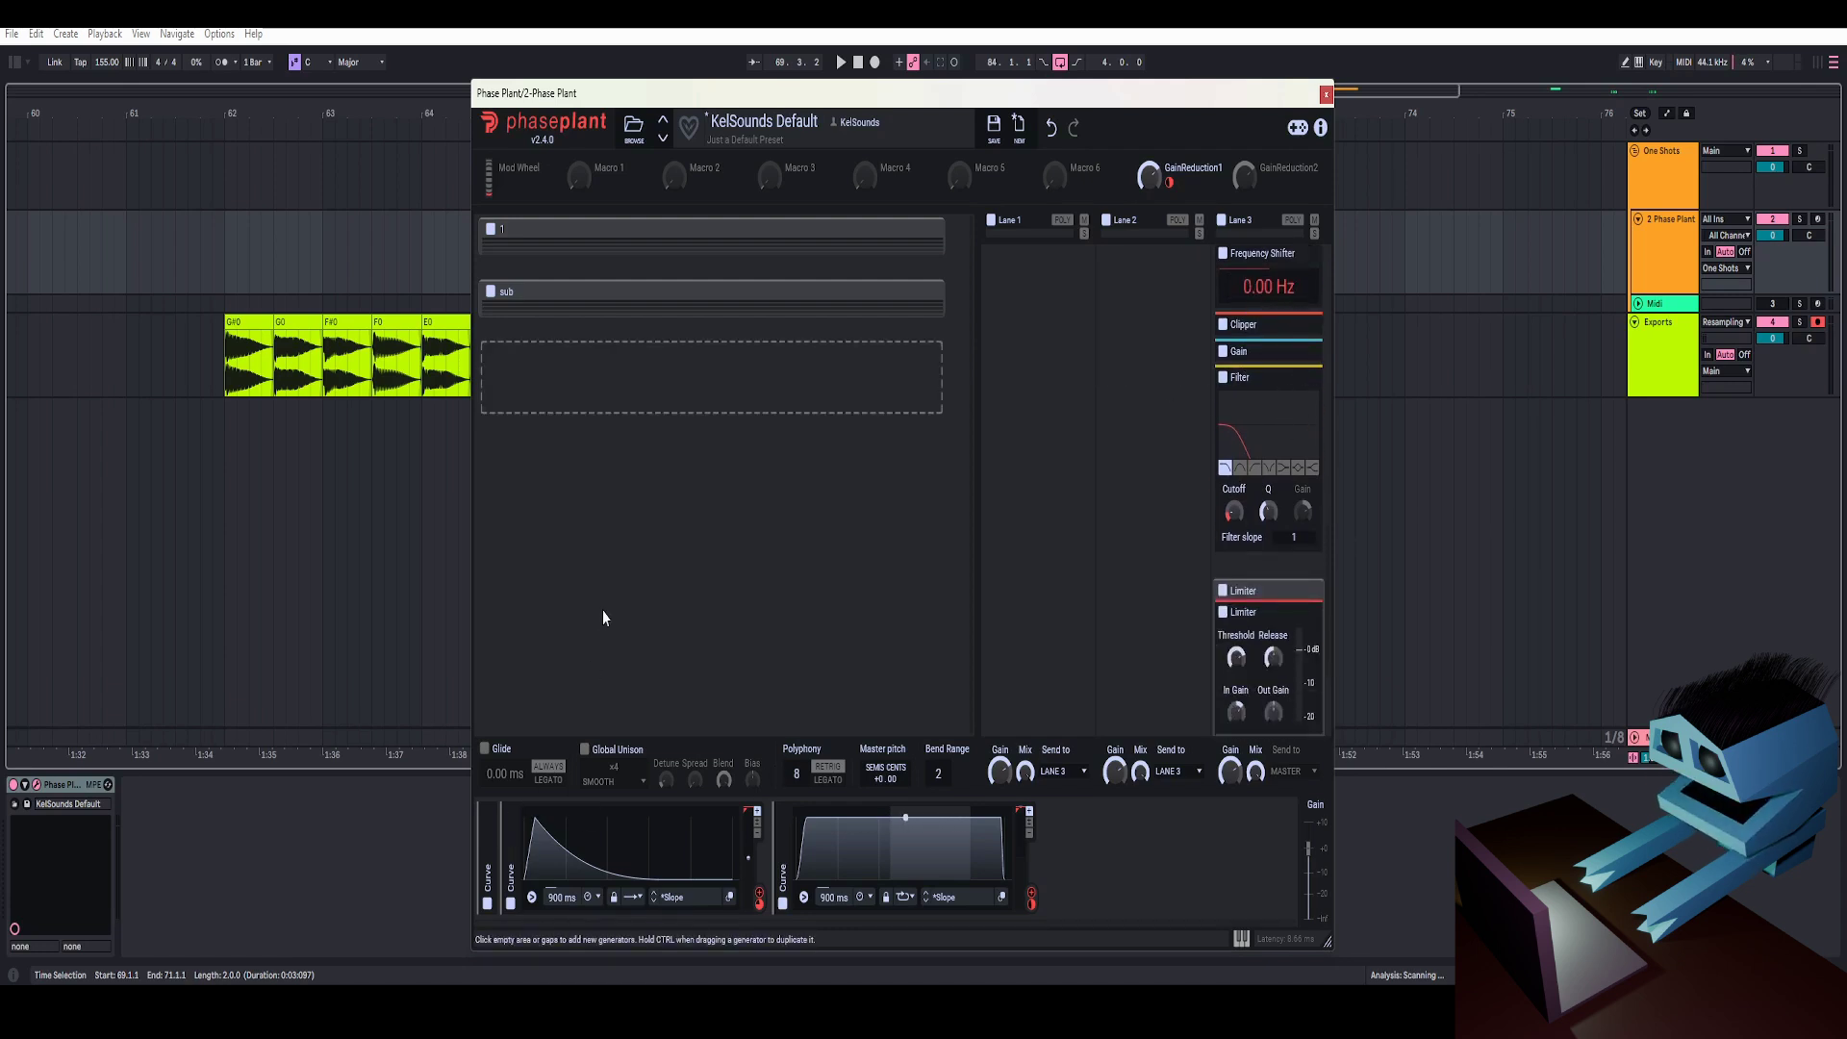
scroll(1234, 439, up, 2)
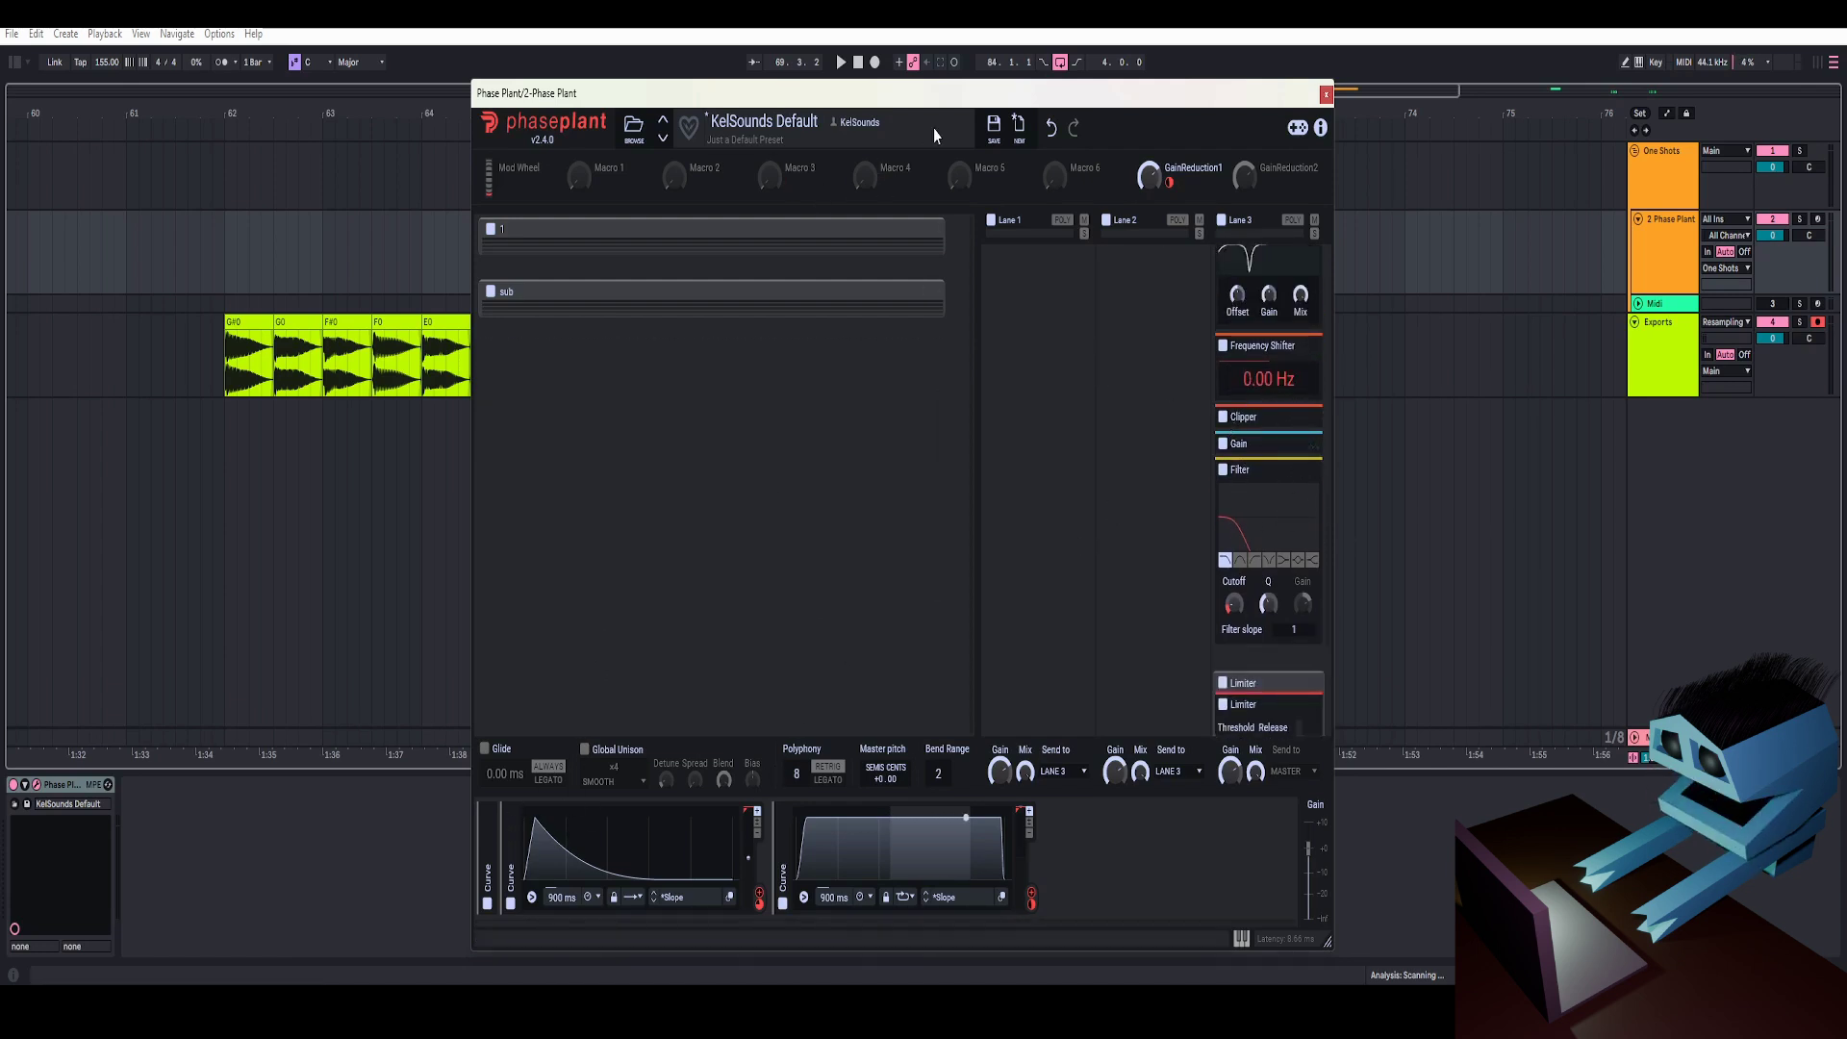
- Play the patch and expand the collapsed first Curve modulator
drag(945, 102, 924, 104)
key(space)
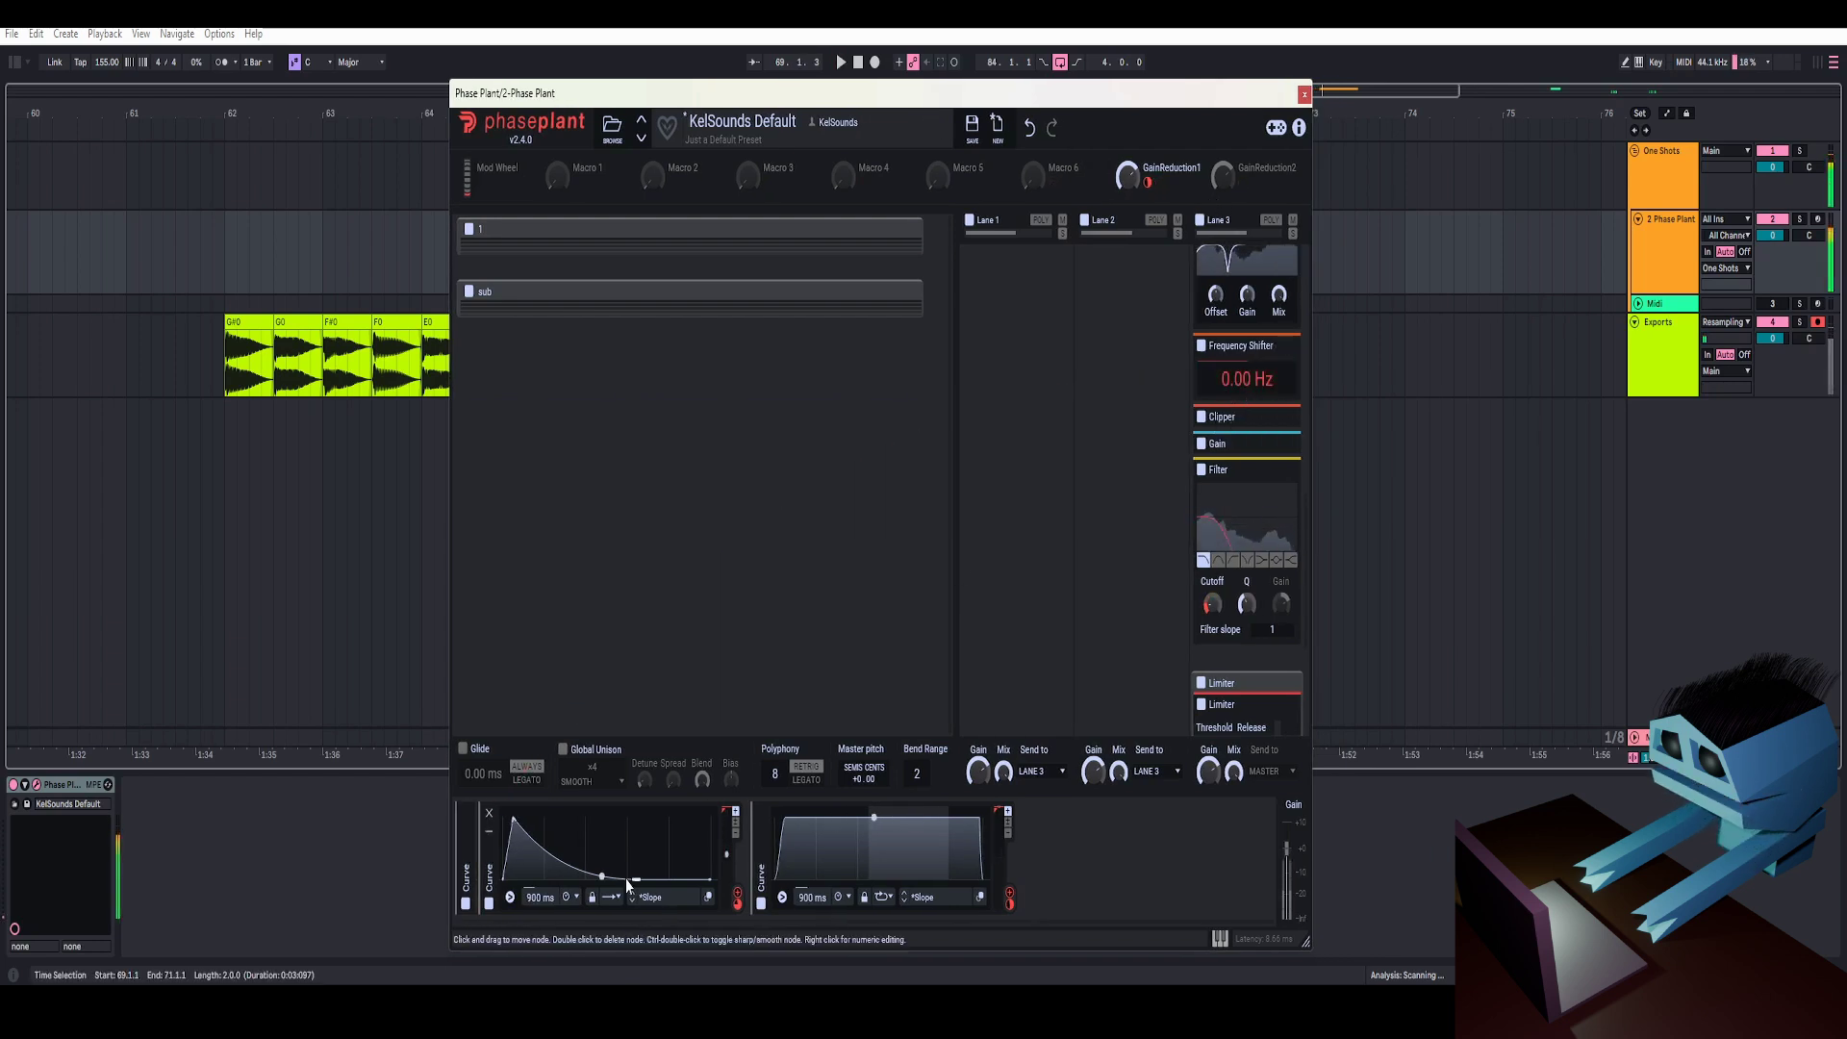
click(466, 837)
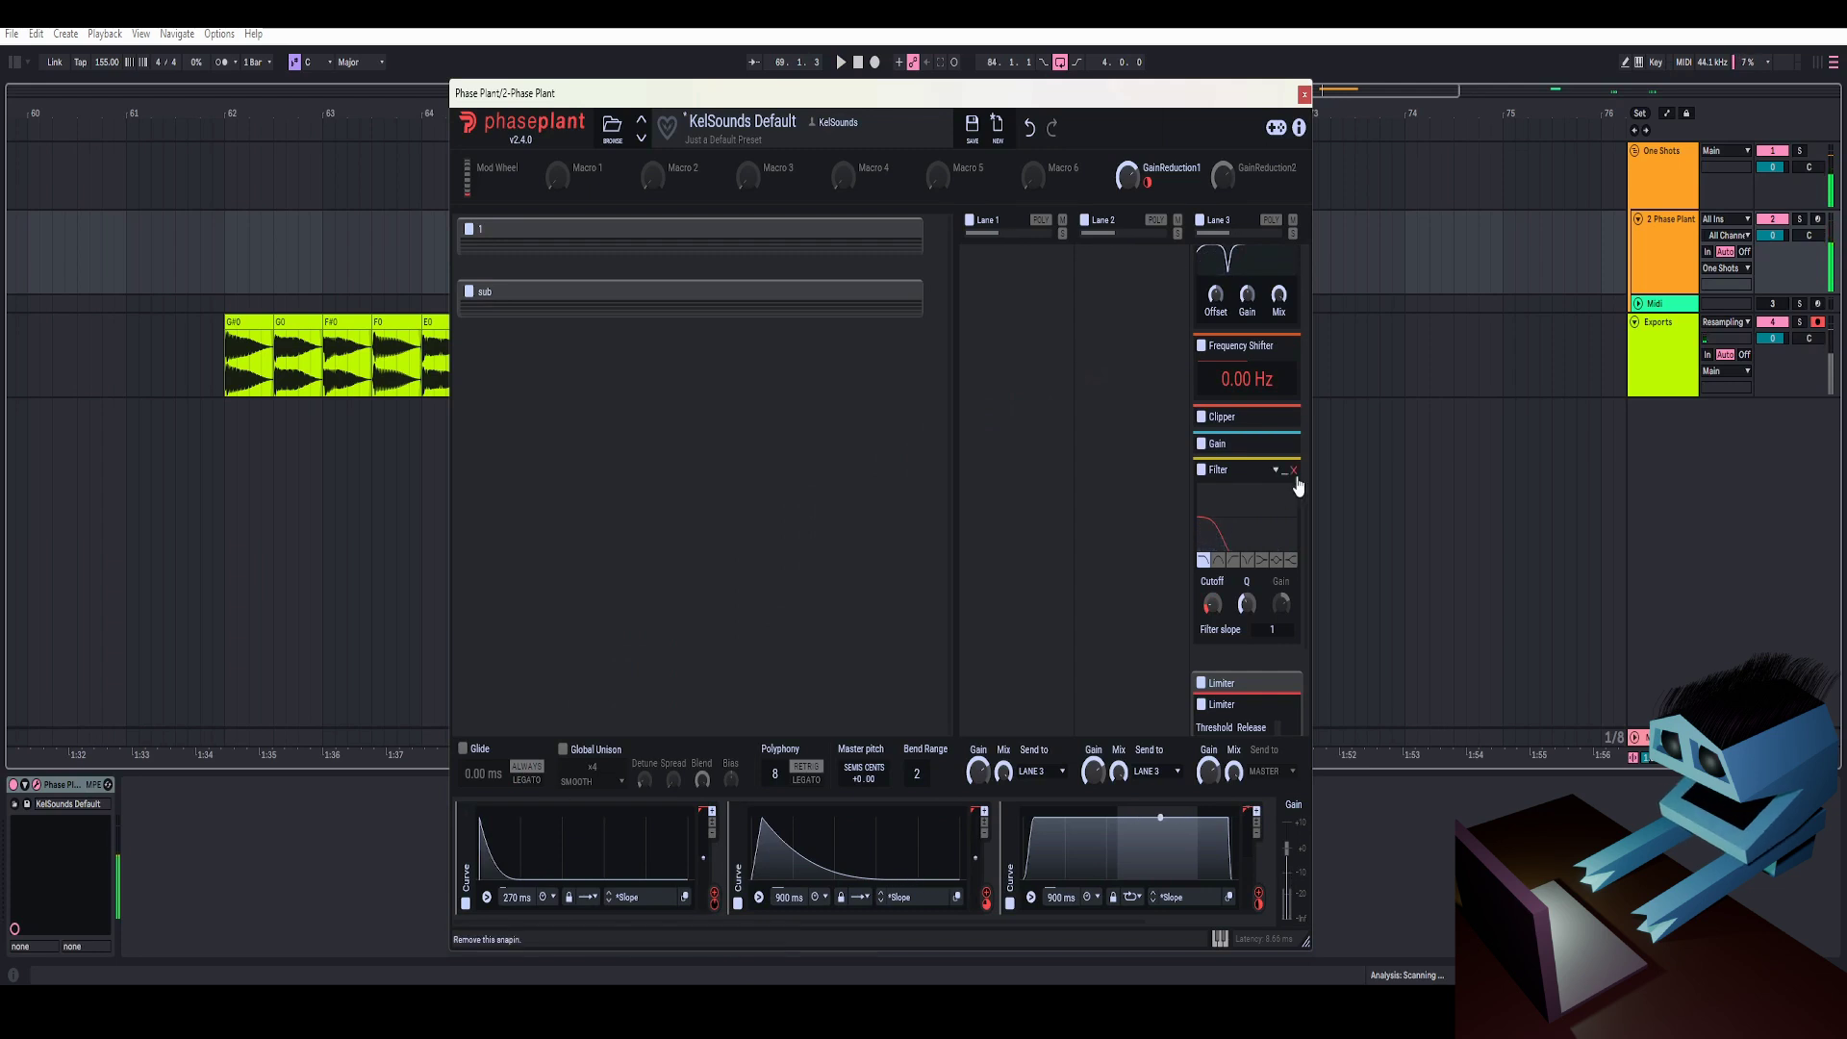
- Expand the Clipper and second Gain in lane 3 and look through the Curve modulators
click(1287, 419)
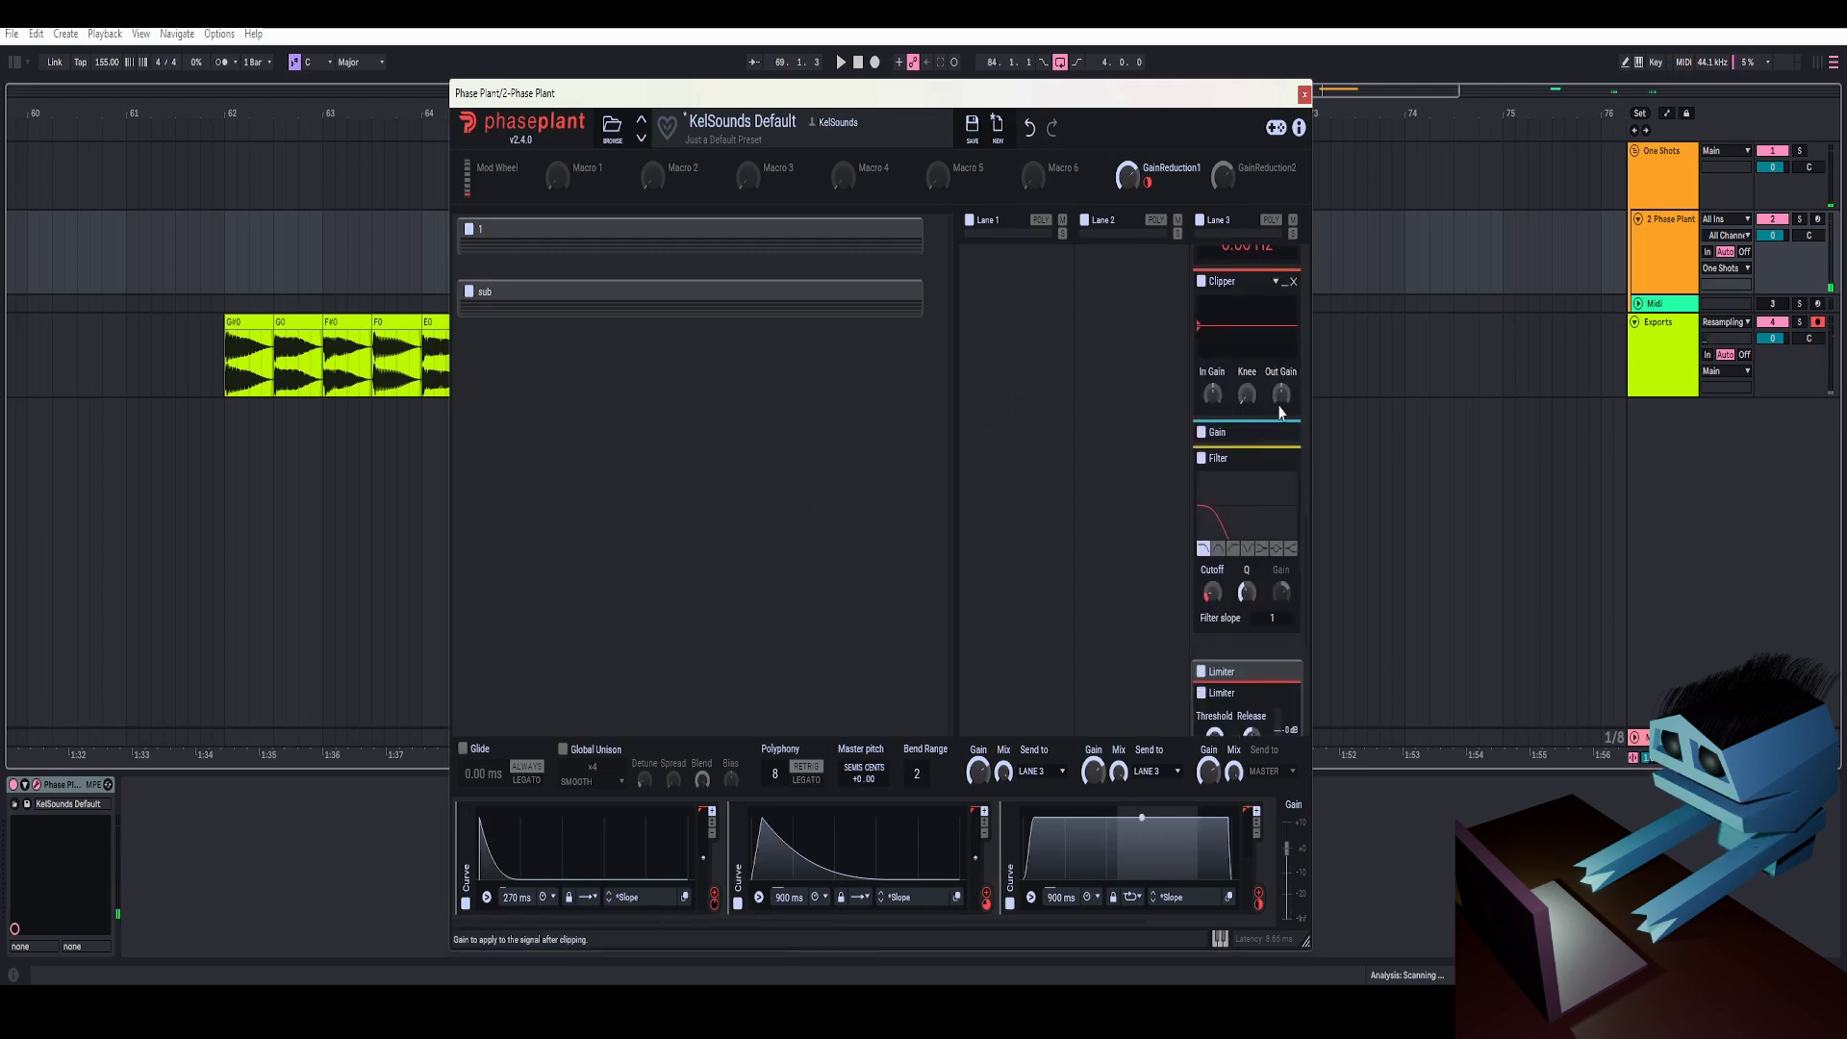
click(1286, 435)
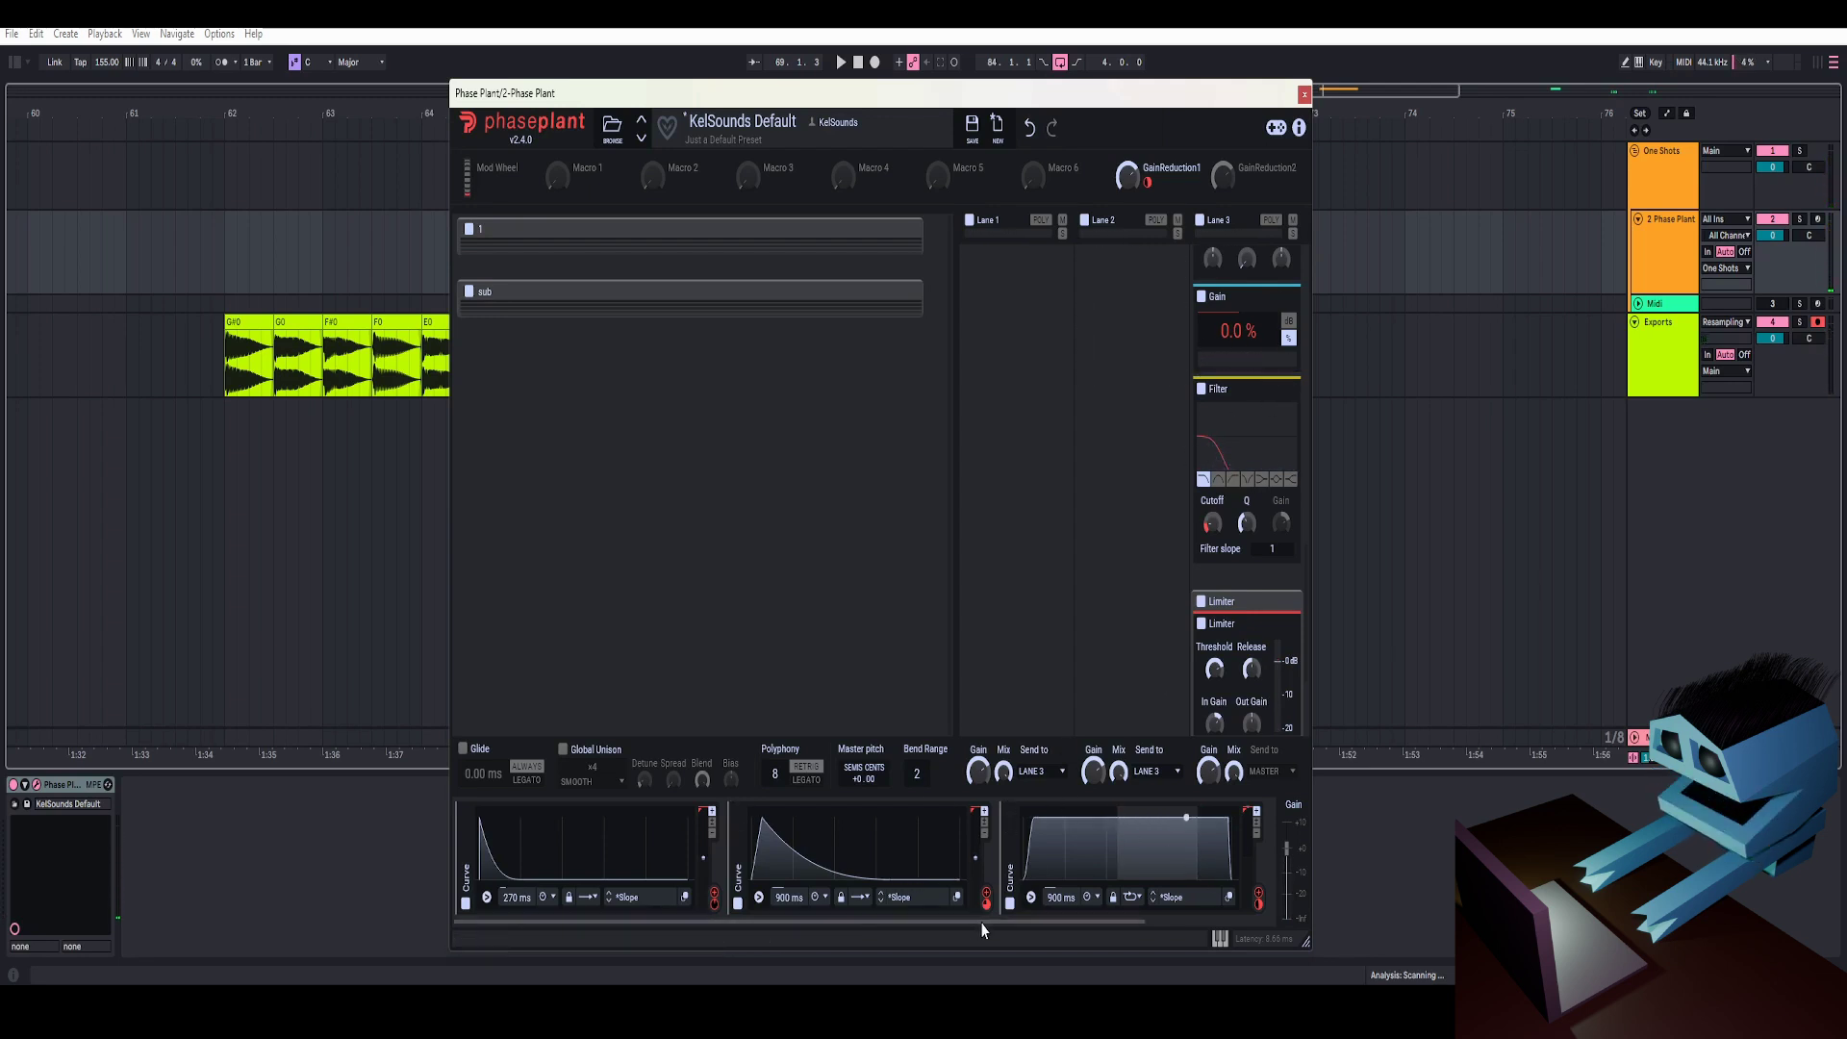
drag(983, 925, 1064, 925)
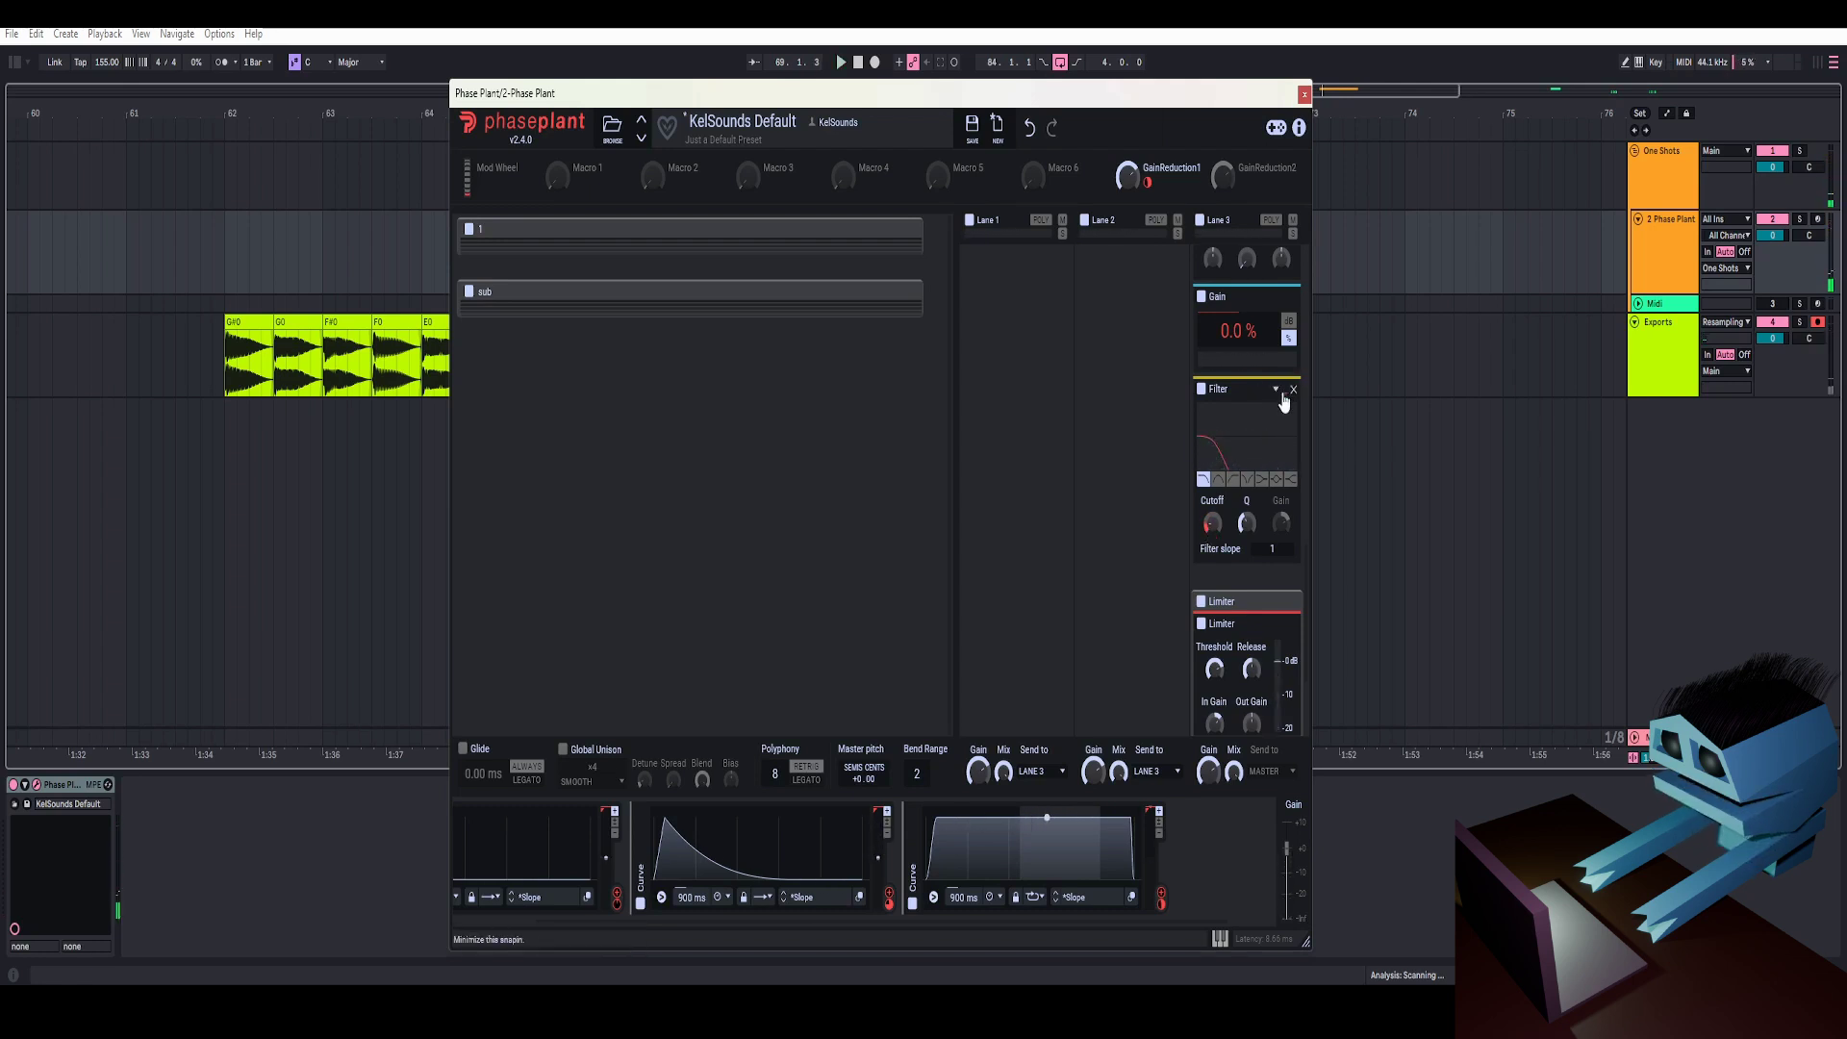
- Check the input gain of lane 3's Limiter and close the Phase Plant window
scroll(1285, 404, down, 2)
drag(1264, 480, 1282, 478)
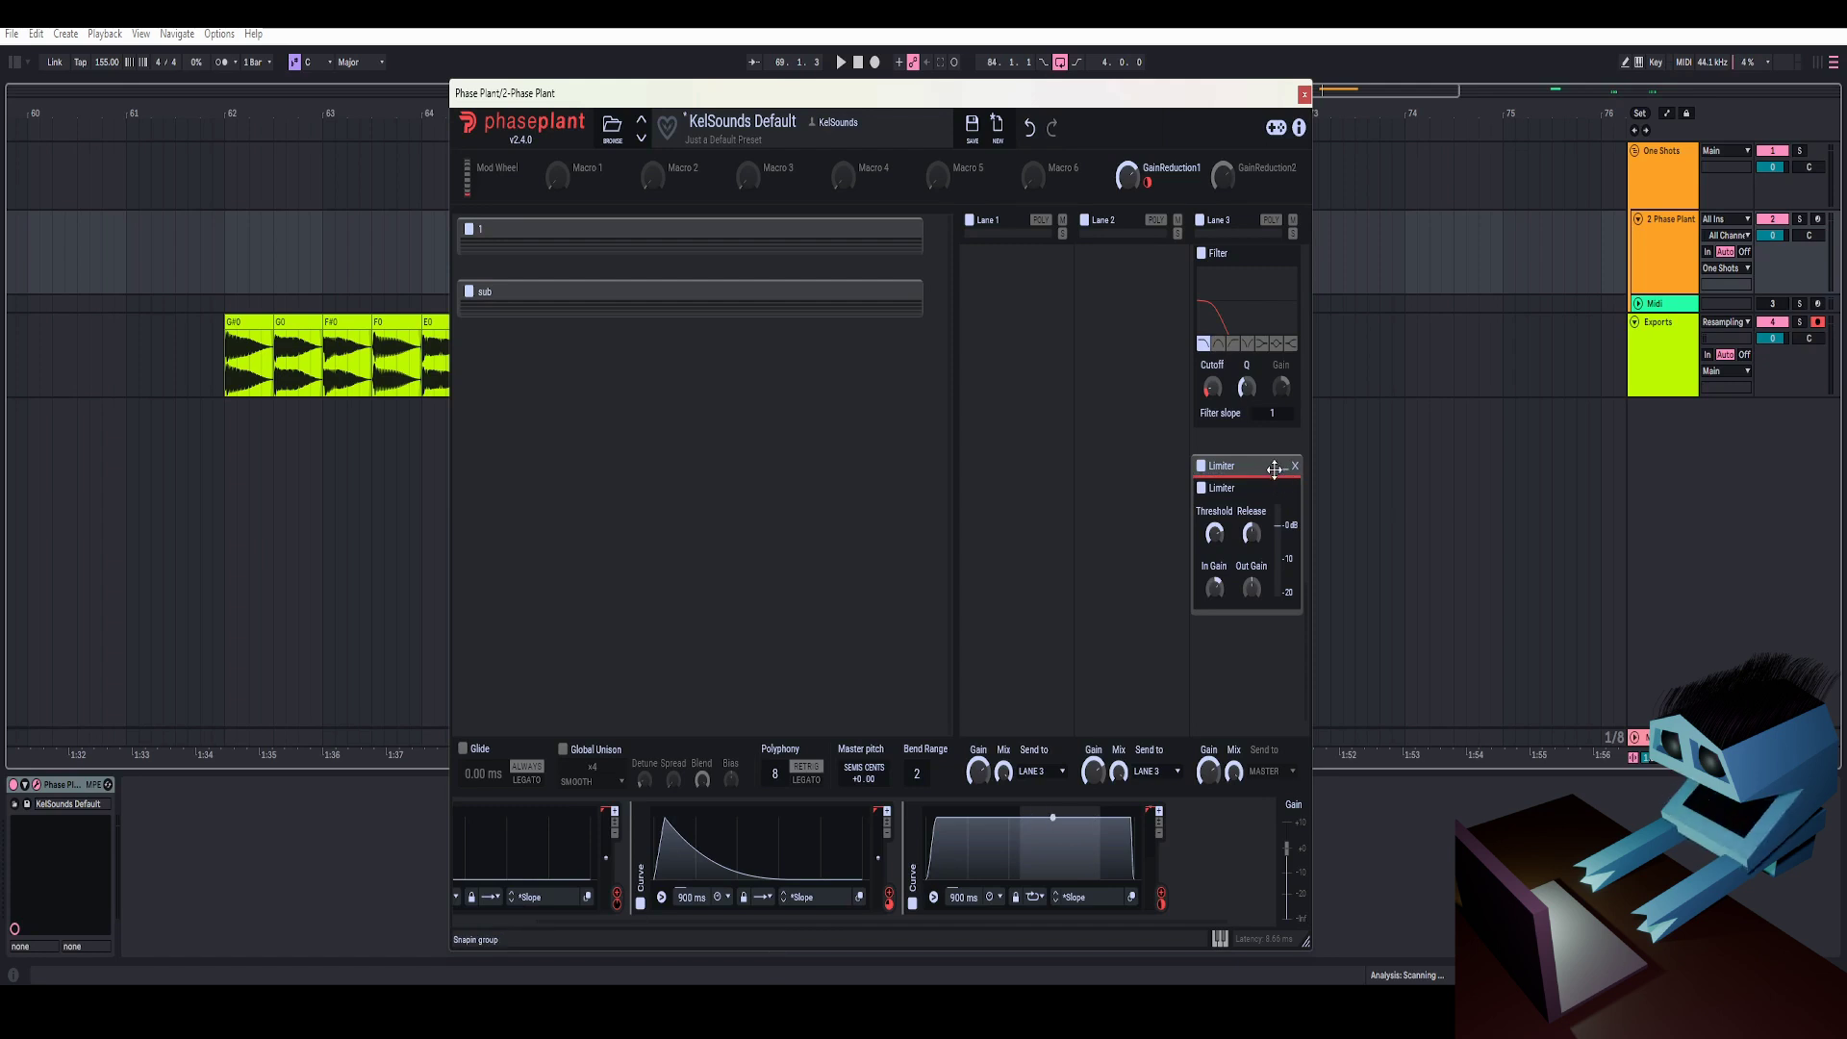
right_click(1218, 589)
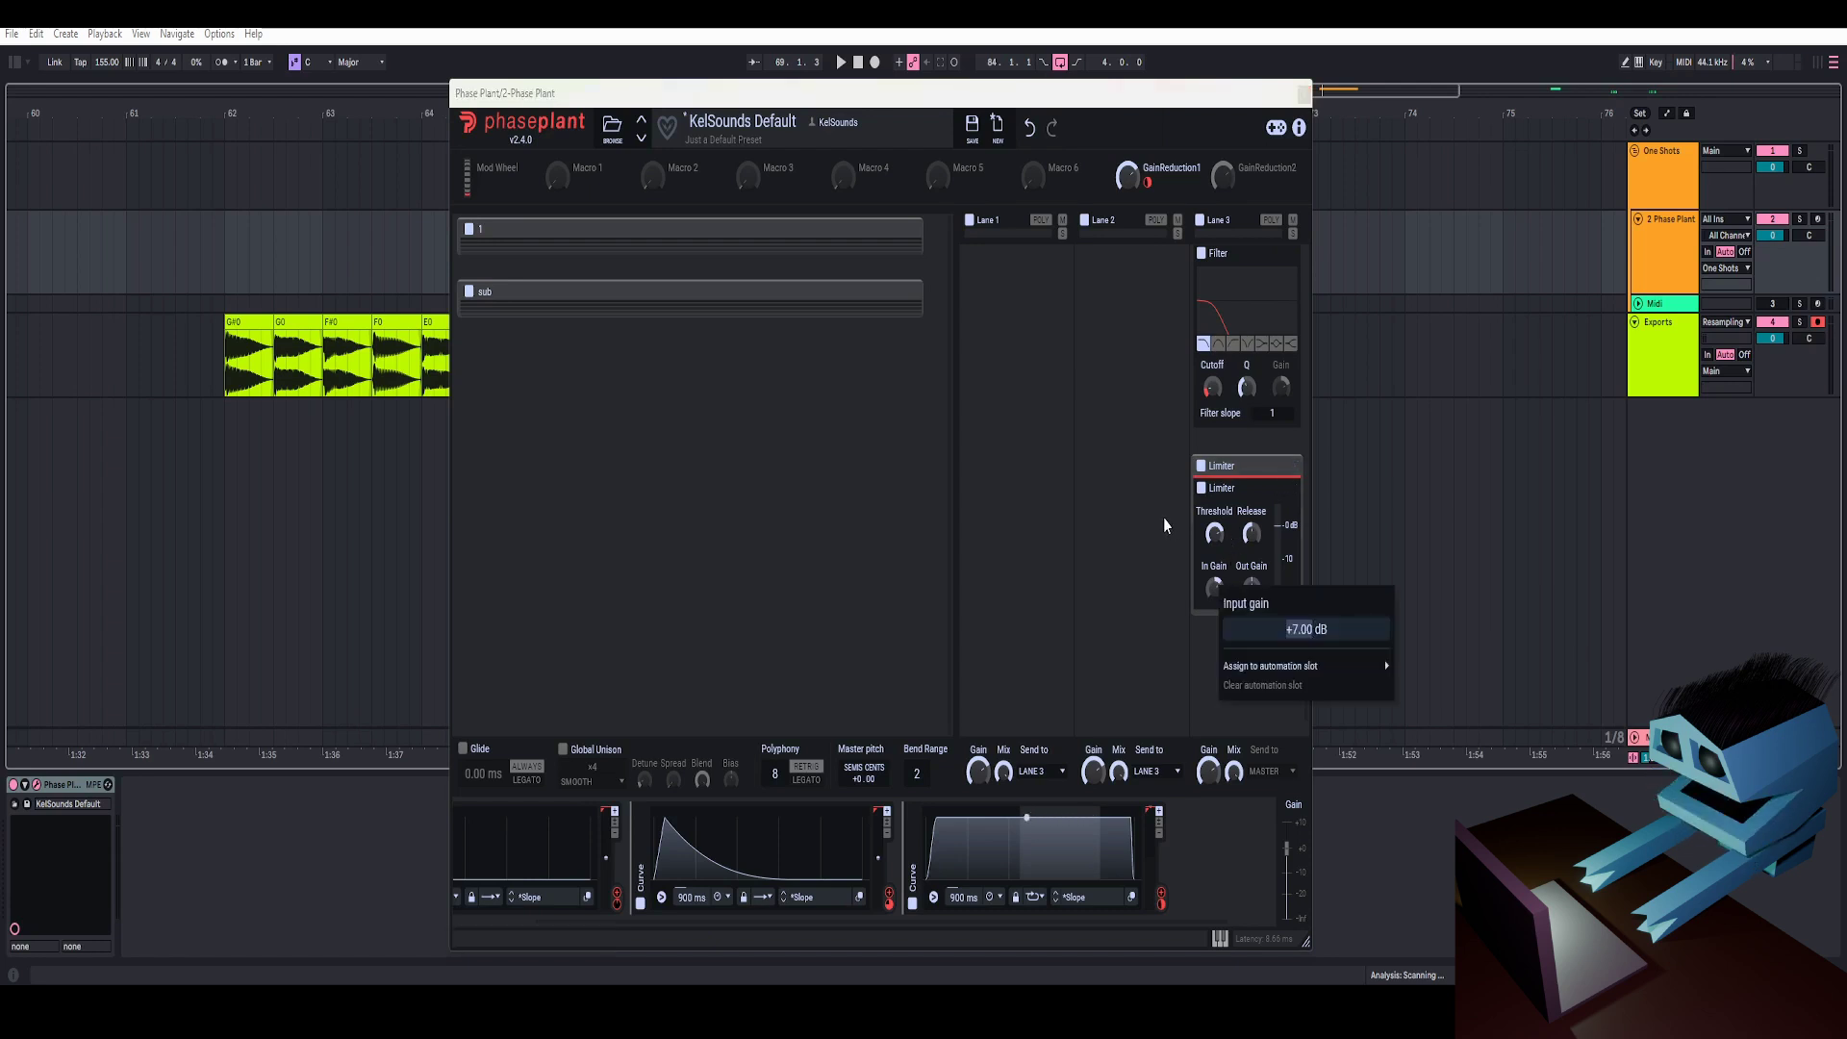
click(1164, 527)
click(1303, 93)
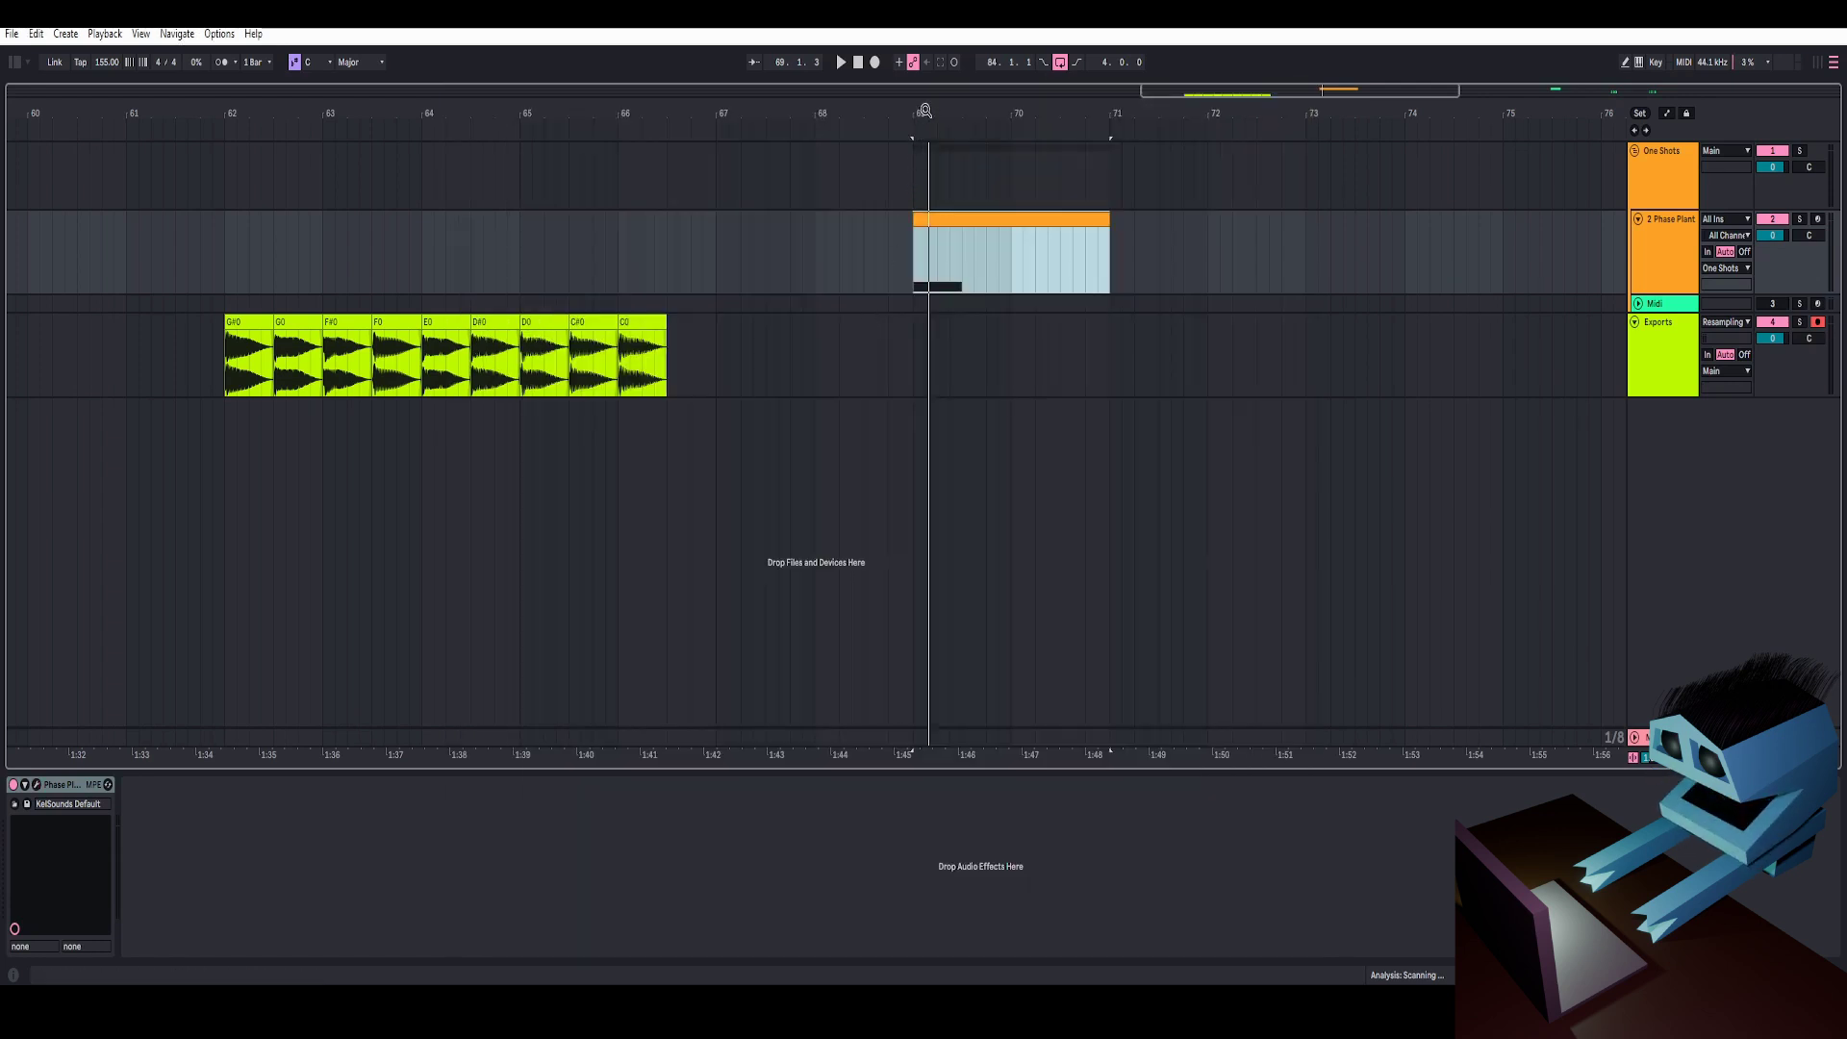
- Select the first exported one-shot, G#0, on the Exports track and listen to it
drag(924, 110, 822, 146)
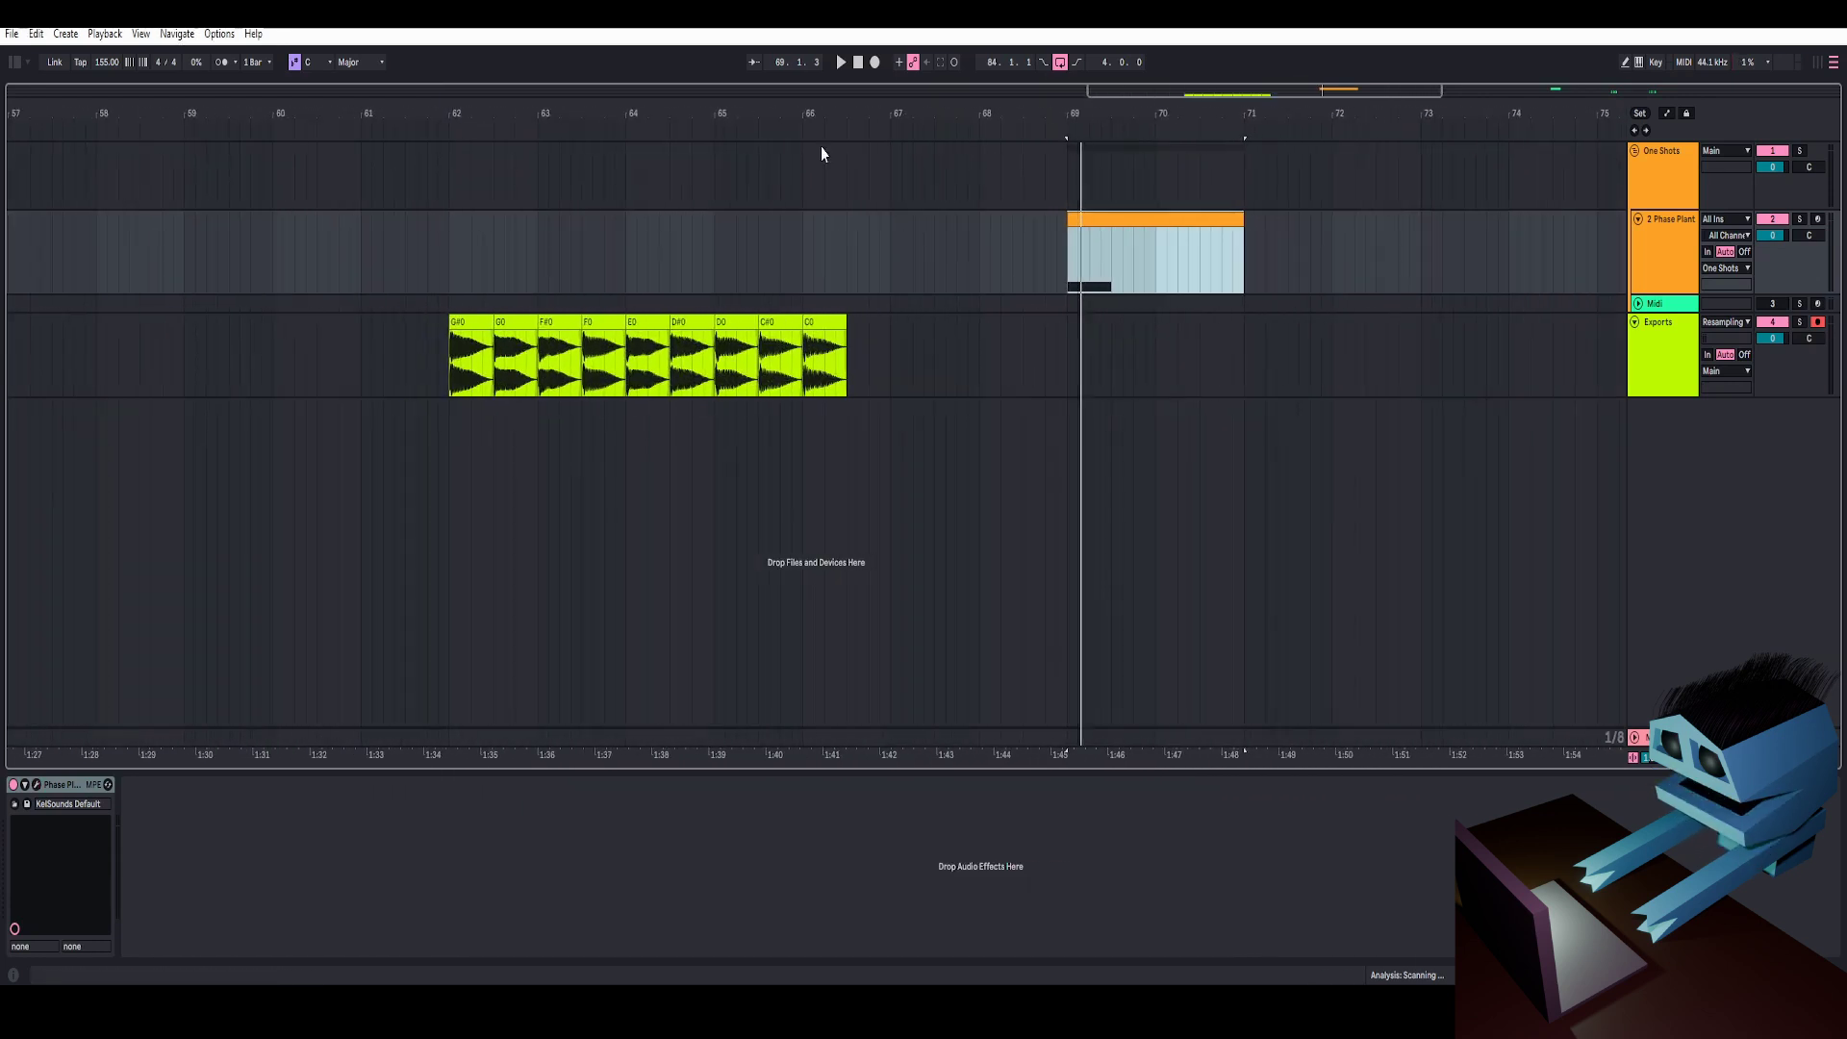
click(457, 324)
drag(467, 117, 637, 207)
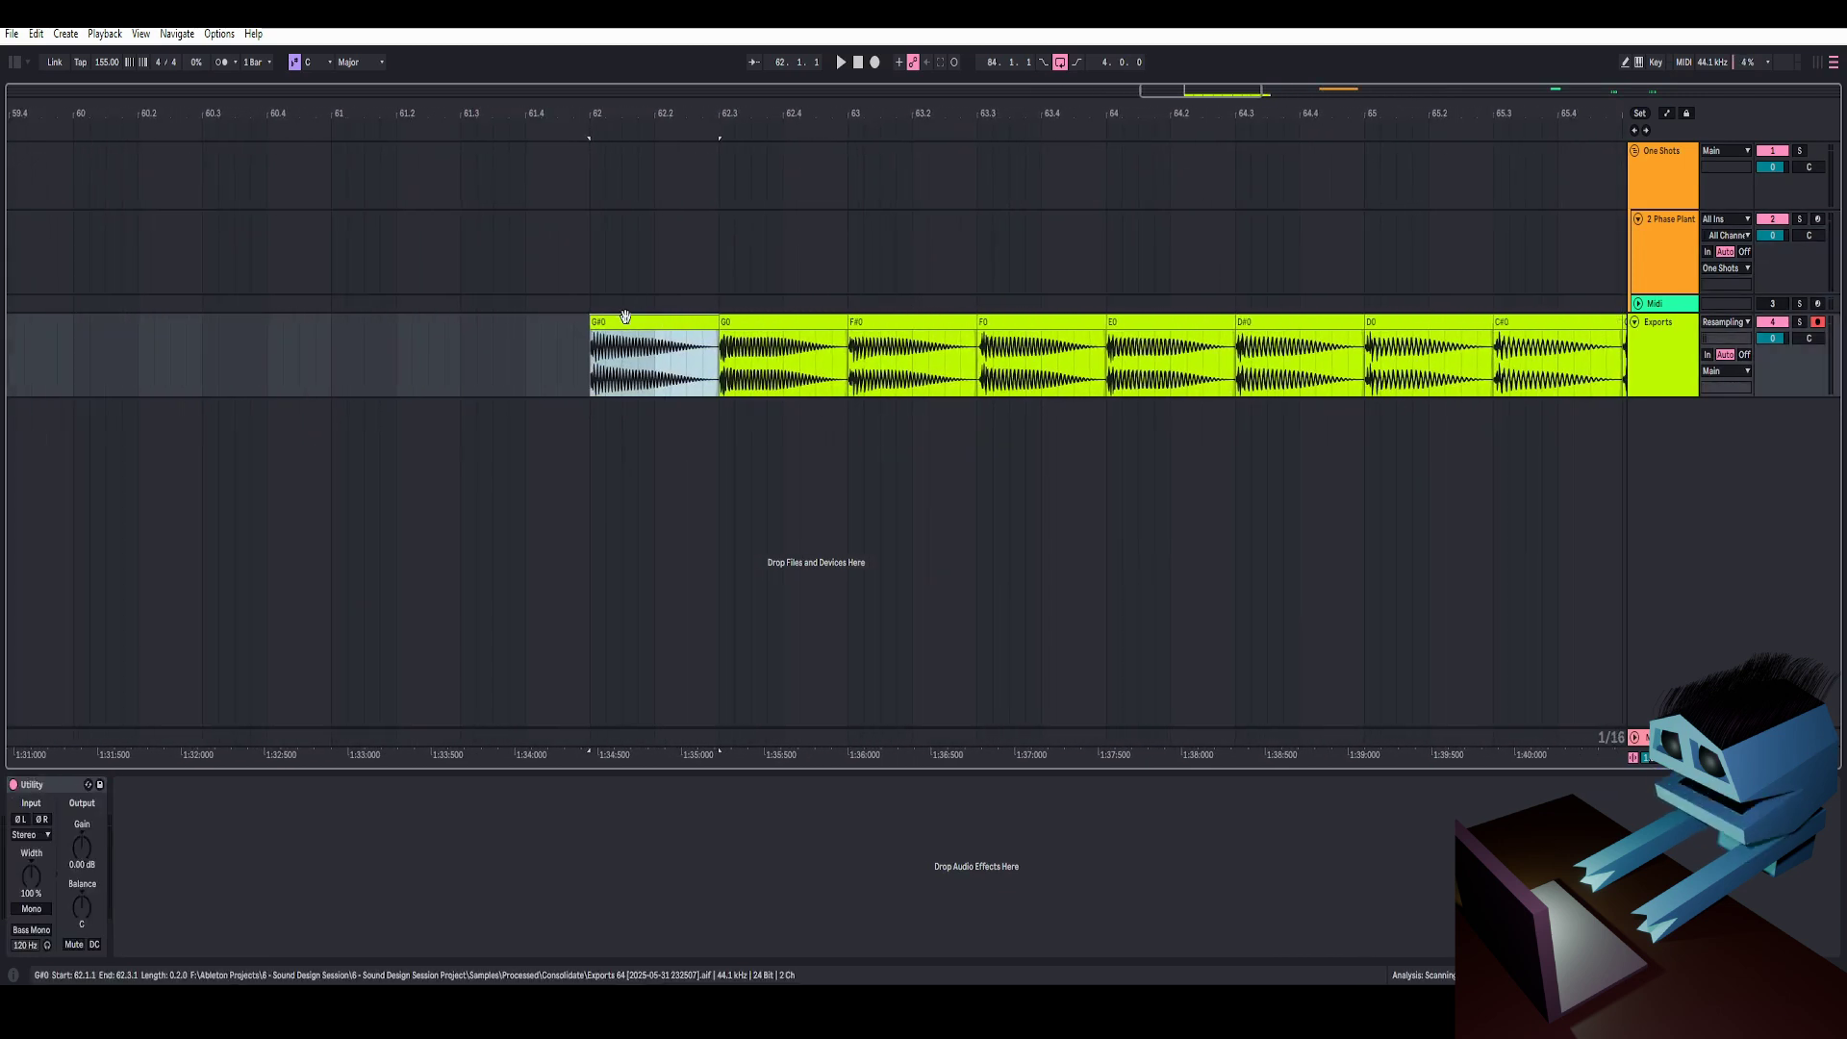
drag(634, 313, 648, 228)
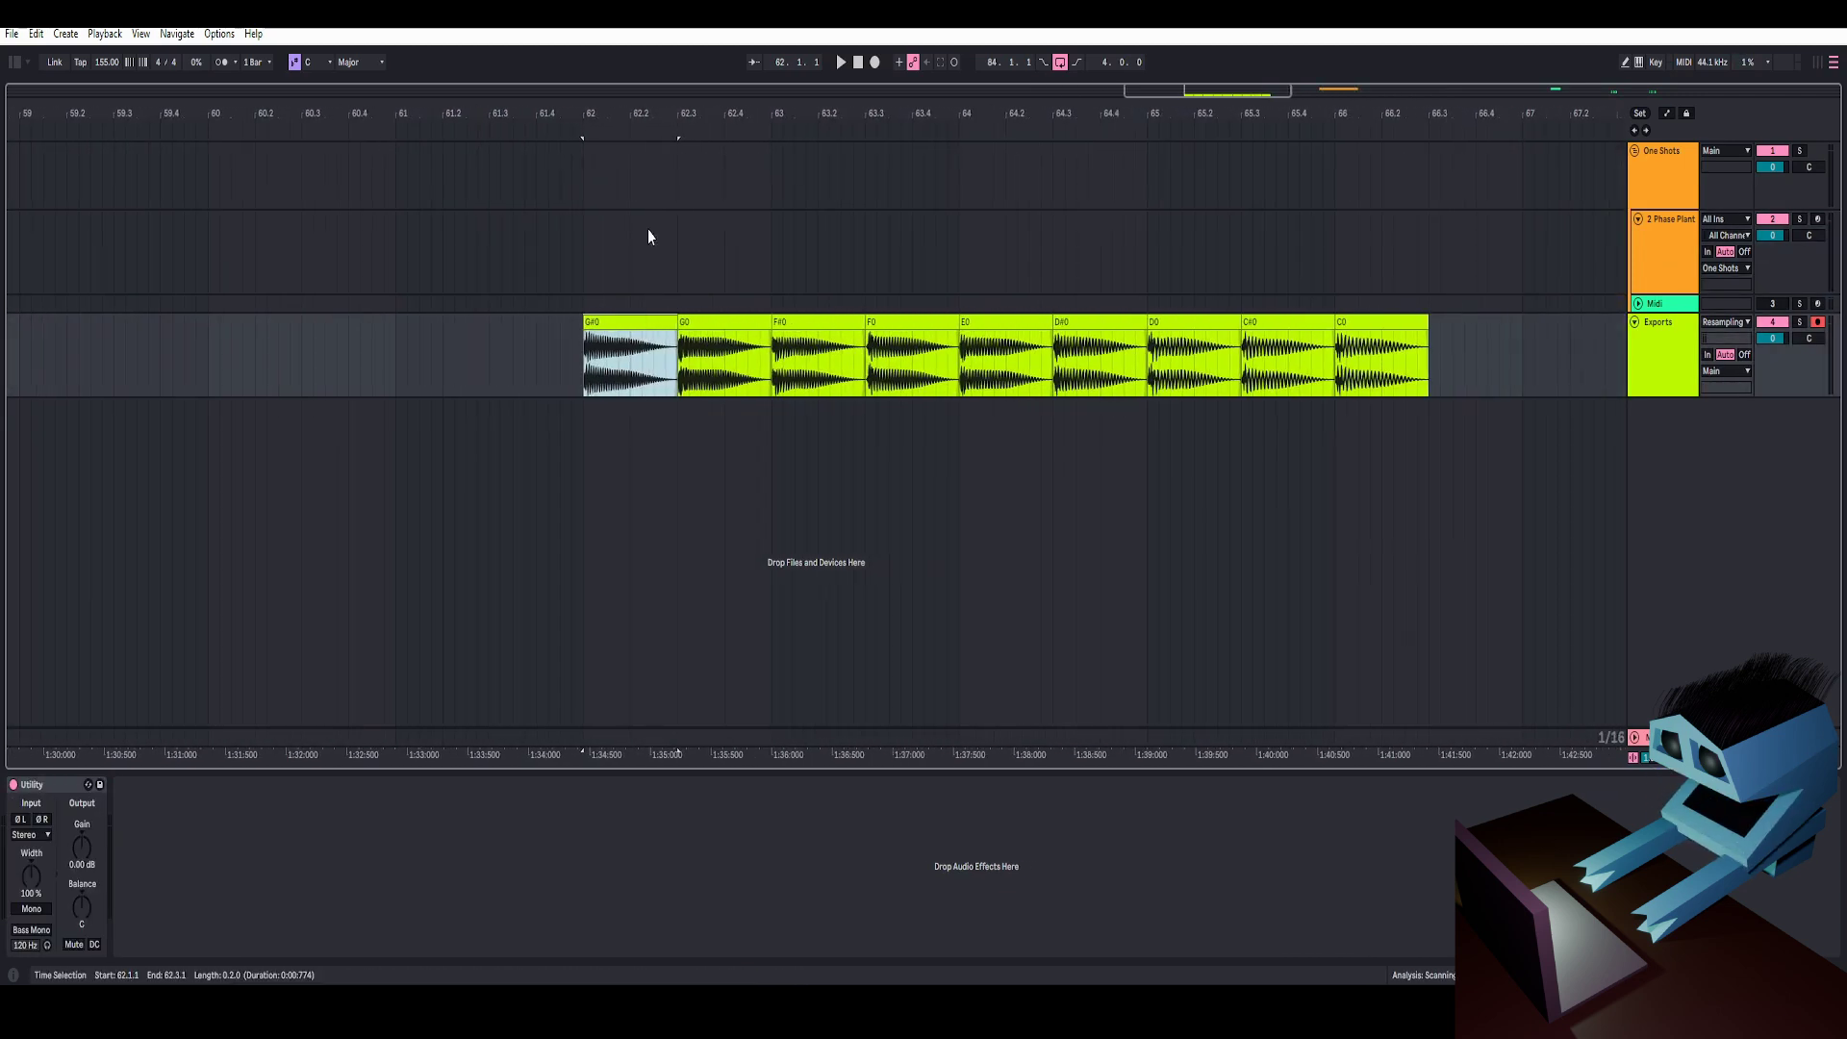
key(space)
key(space)
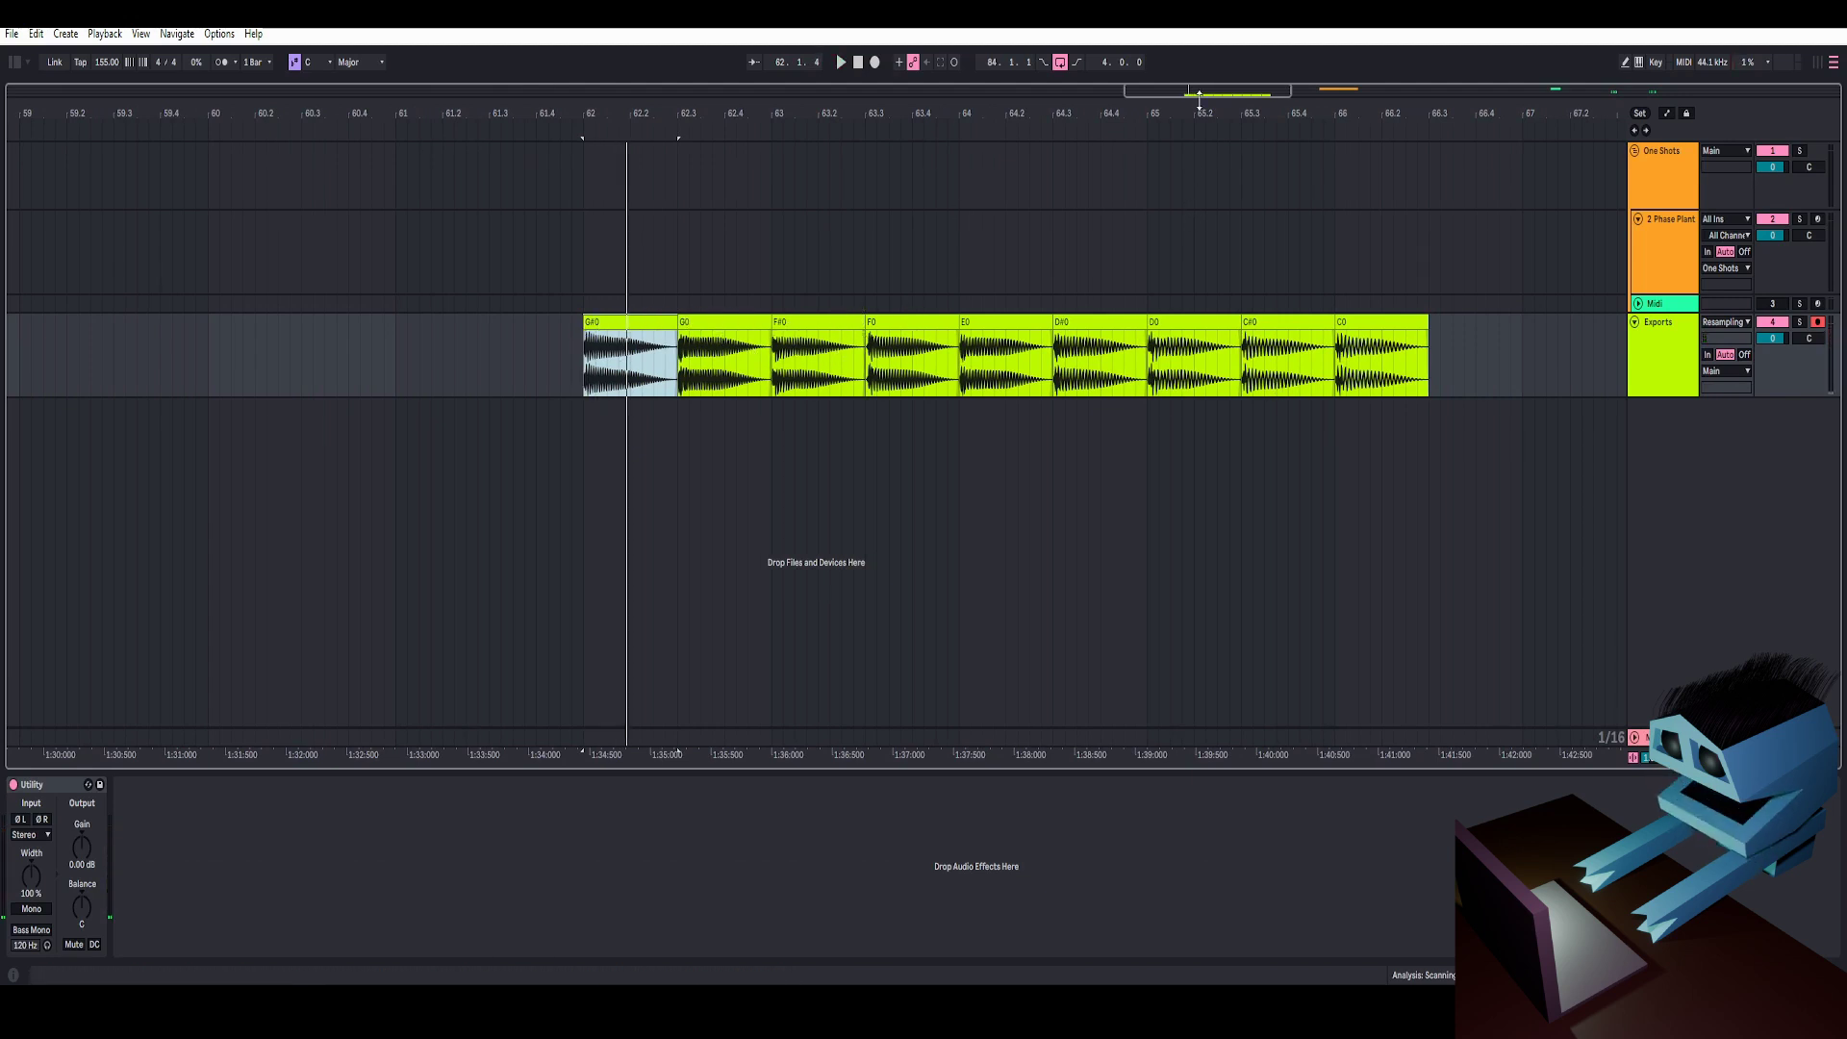
- Play the drum and bass arrangement from bar 48 to hear the sample rack in context
drag(1212, 113, 407, 60)
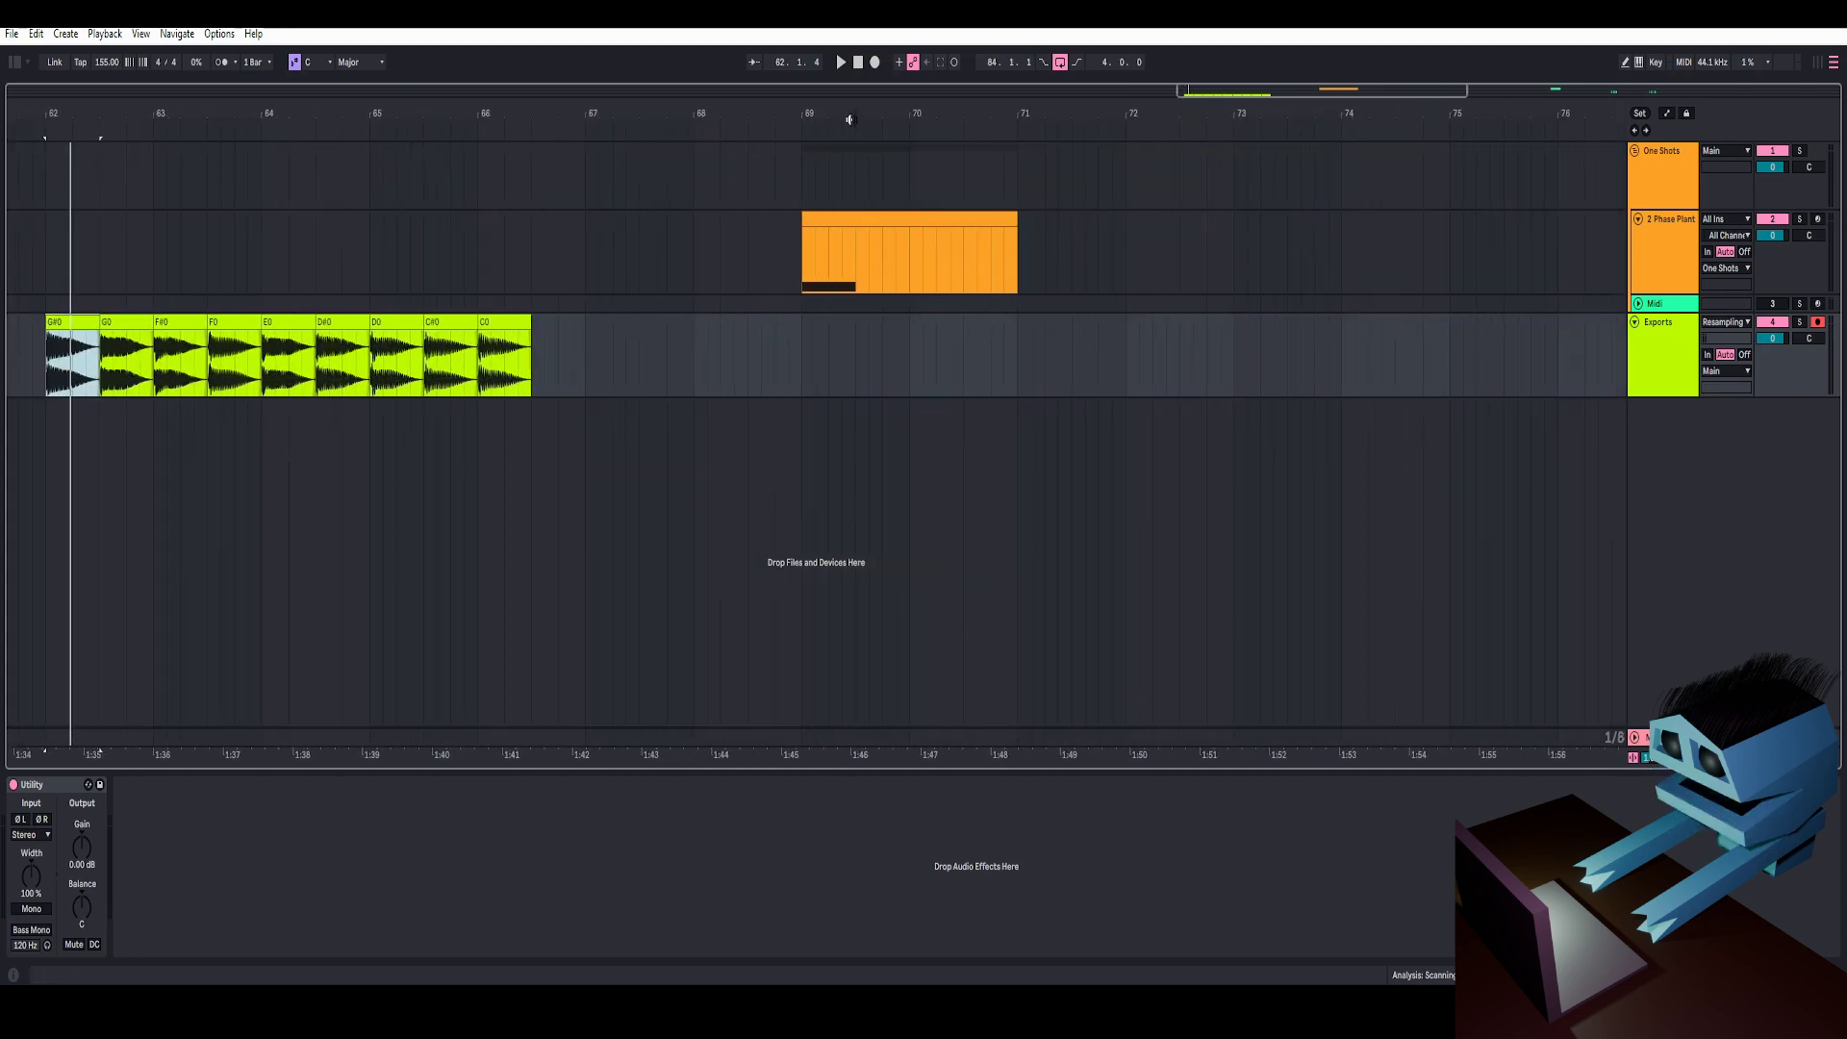
drag(852, 117, 904, 120)
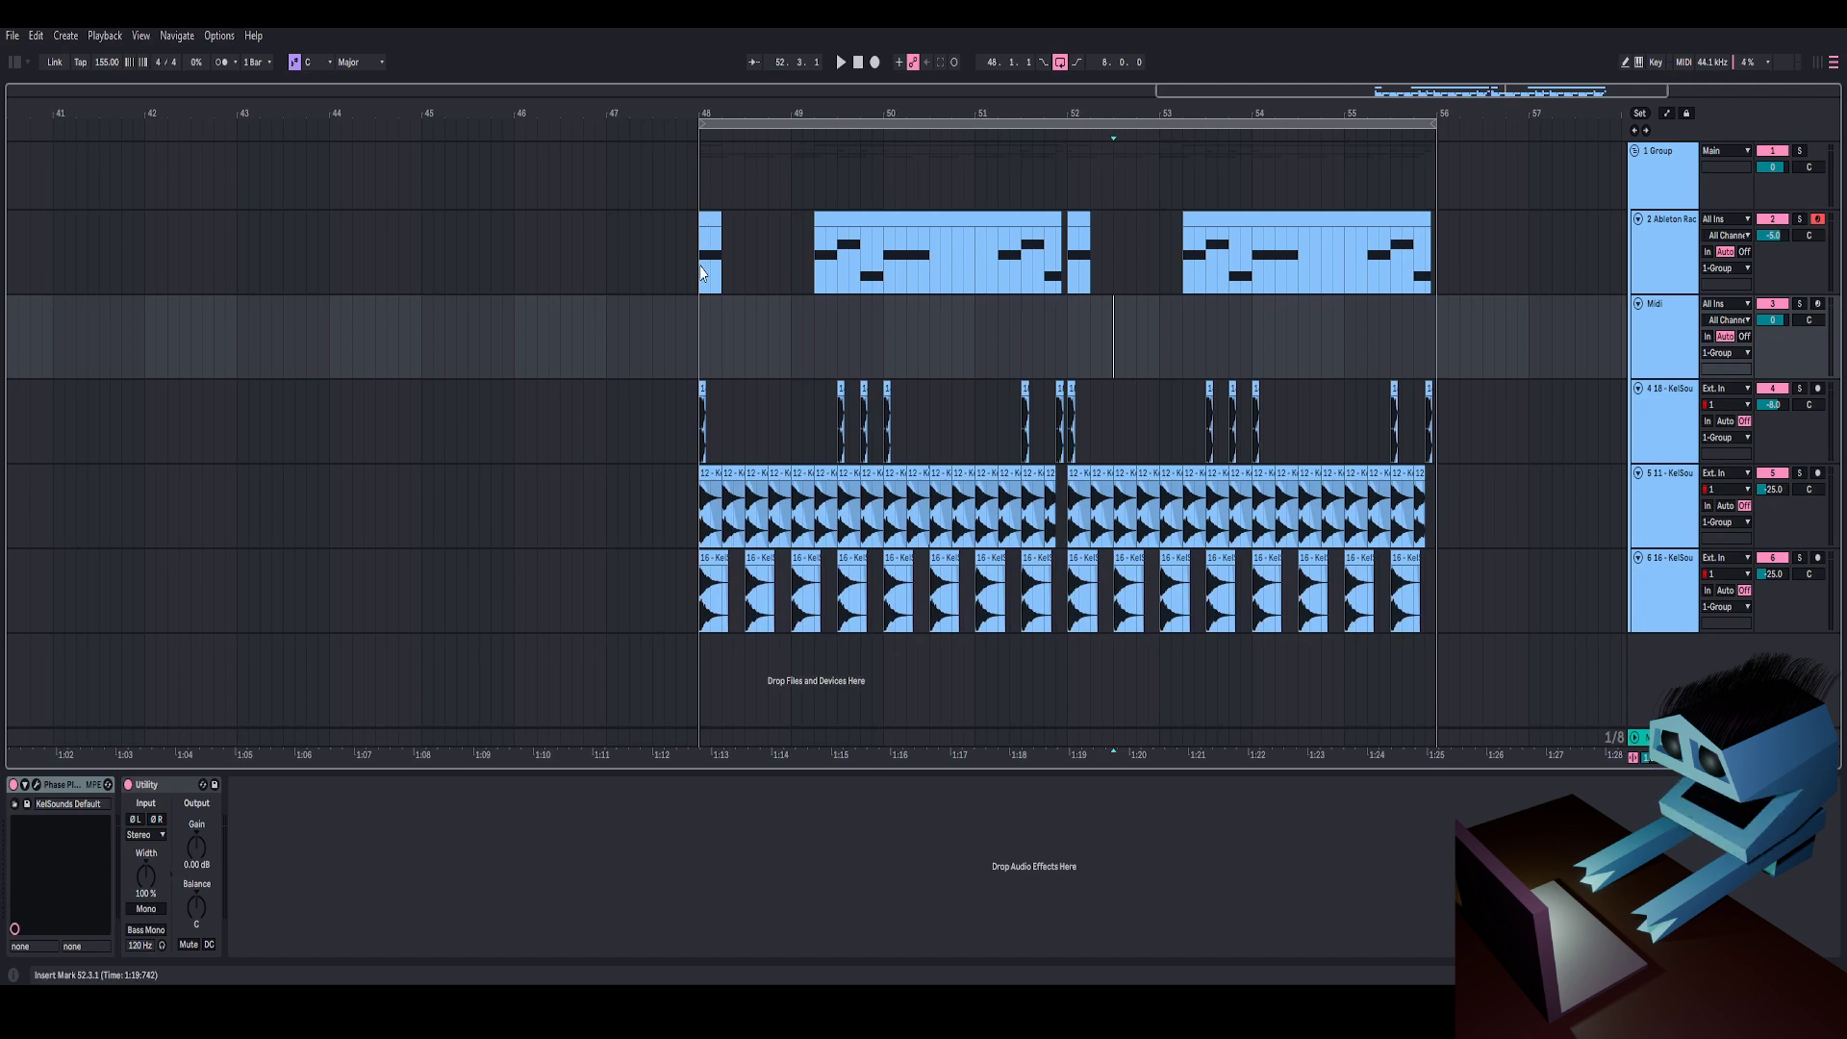
click(701, 273)
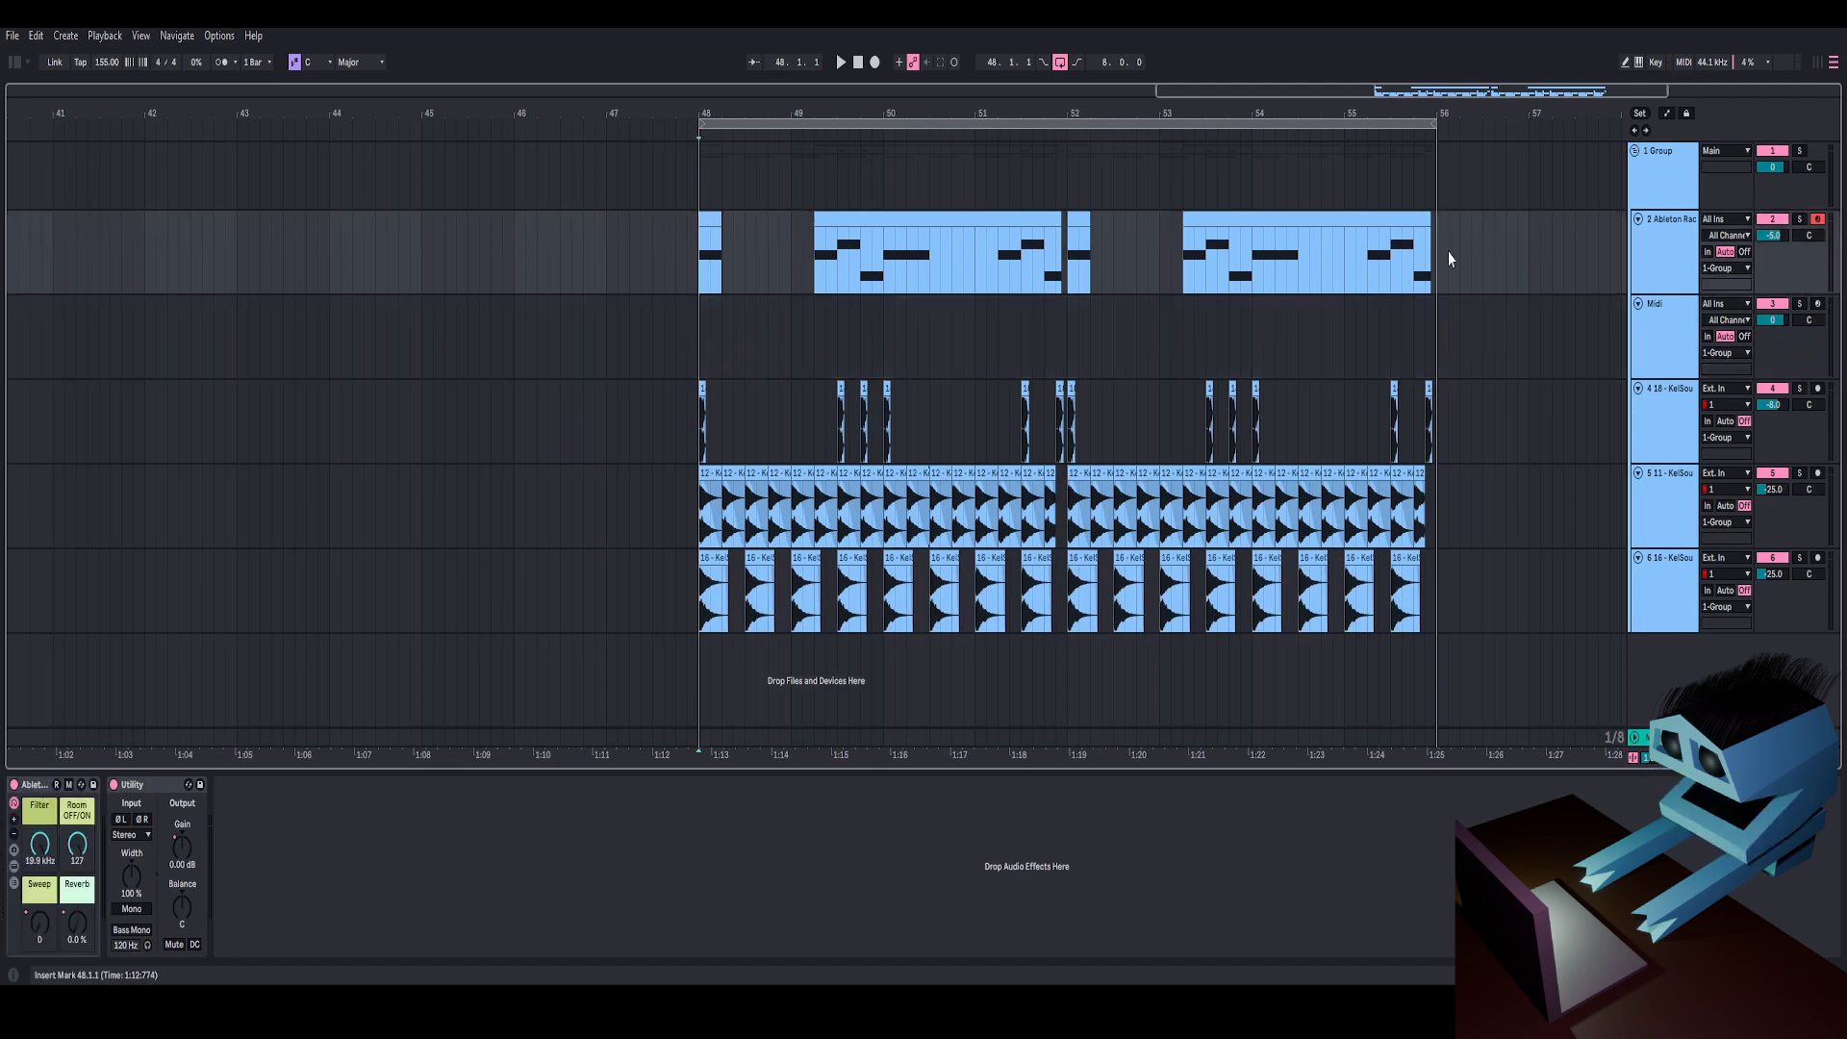
key(space)
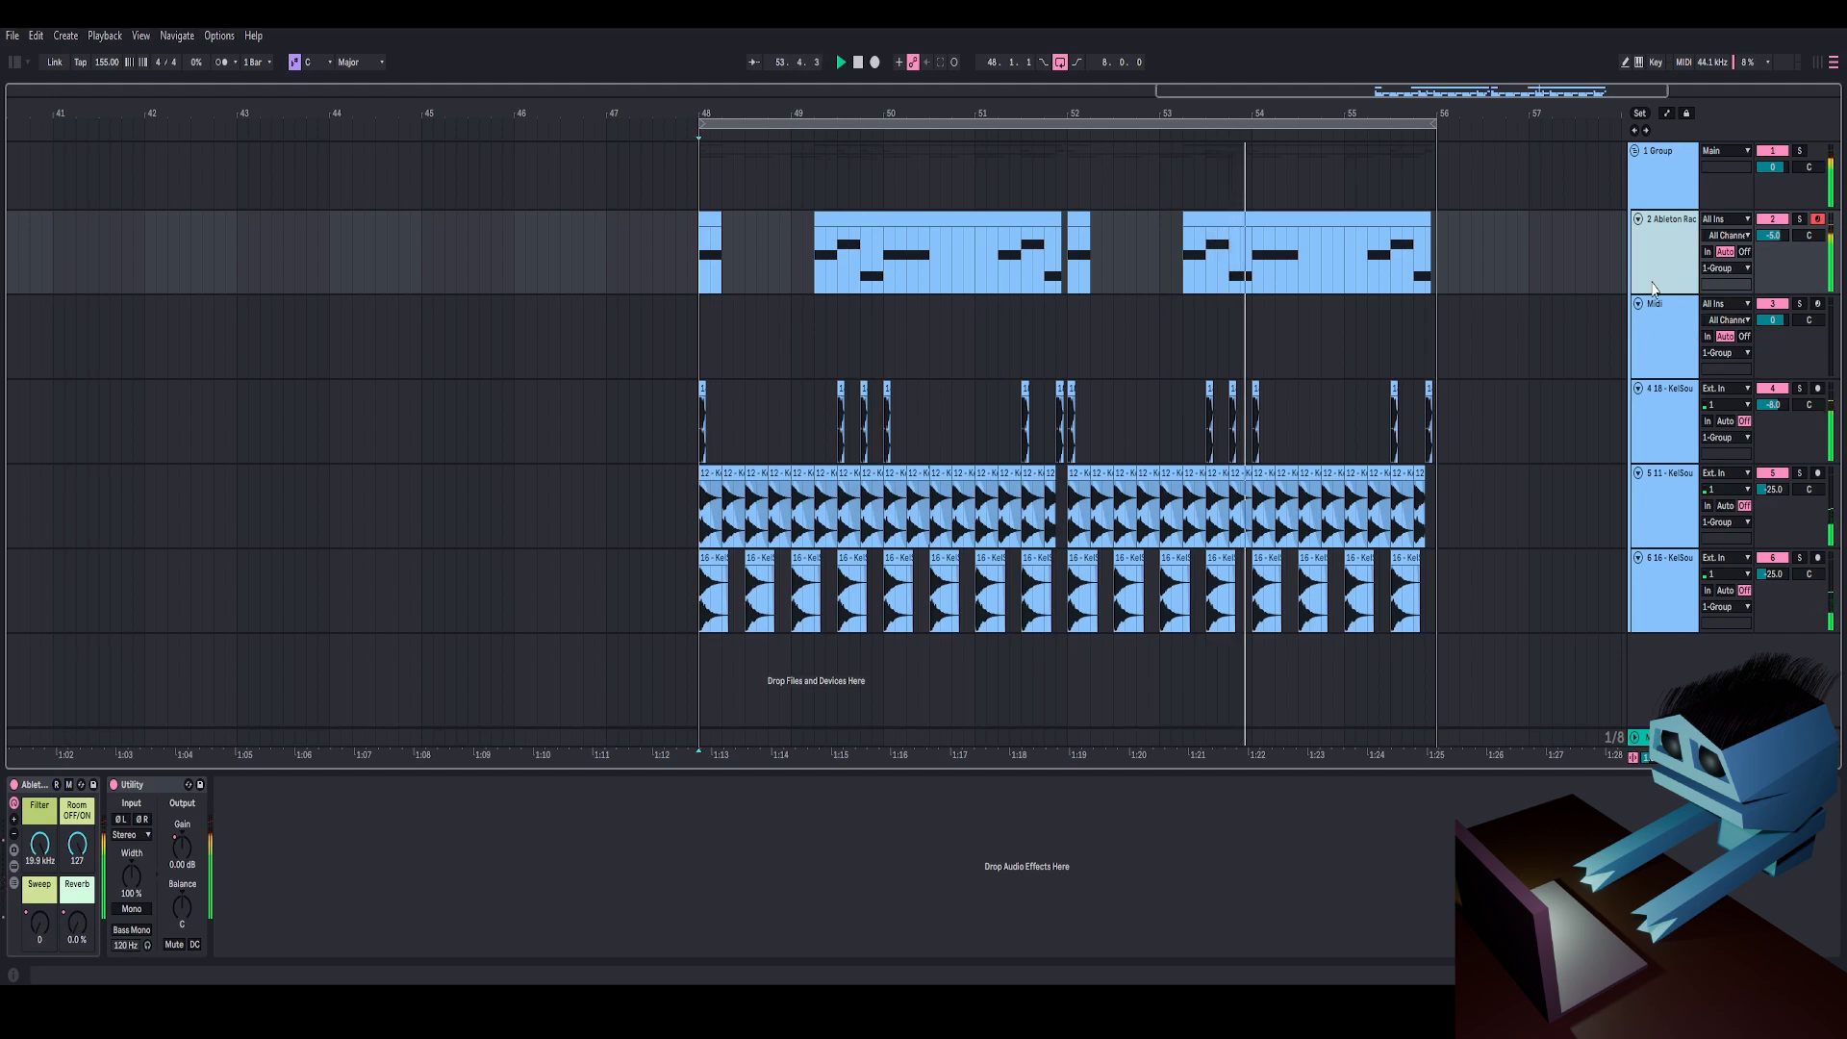
- Turn off the arrangement loop and place the insert marker at bar 48 on the Midi track
right_click(1386, 122)
click(1401, 129)
drag(1407, 113, 1175, 113)
click(545, 335)
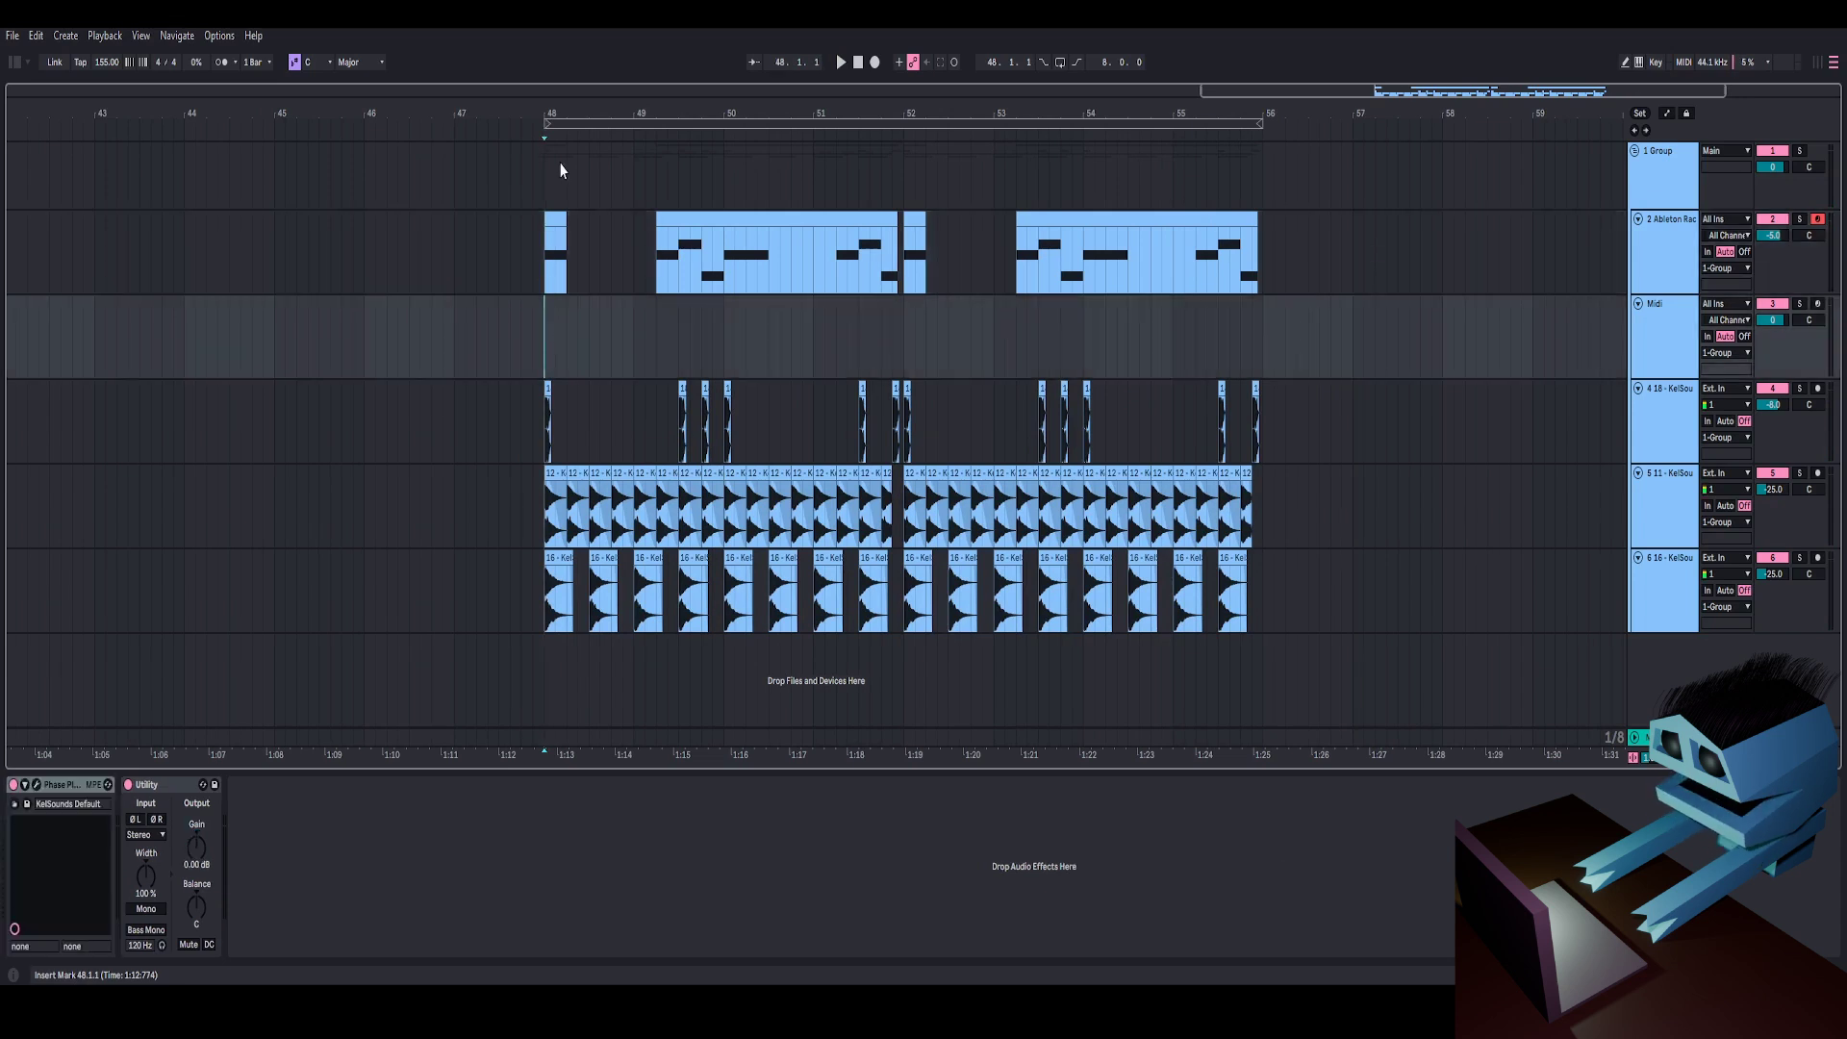
drag(570, 116, 693, 116)
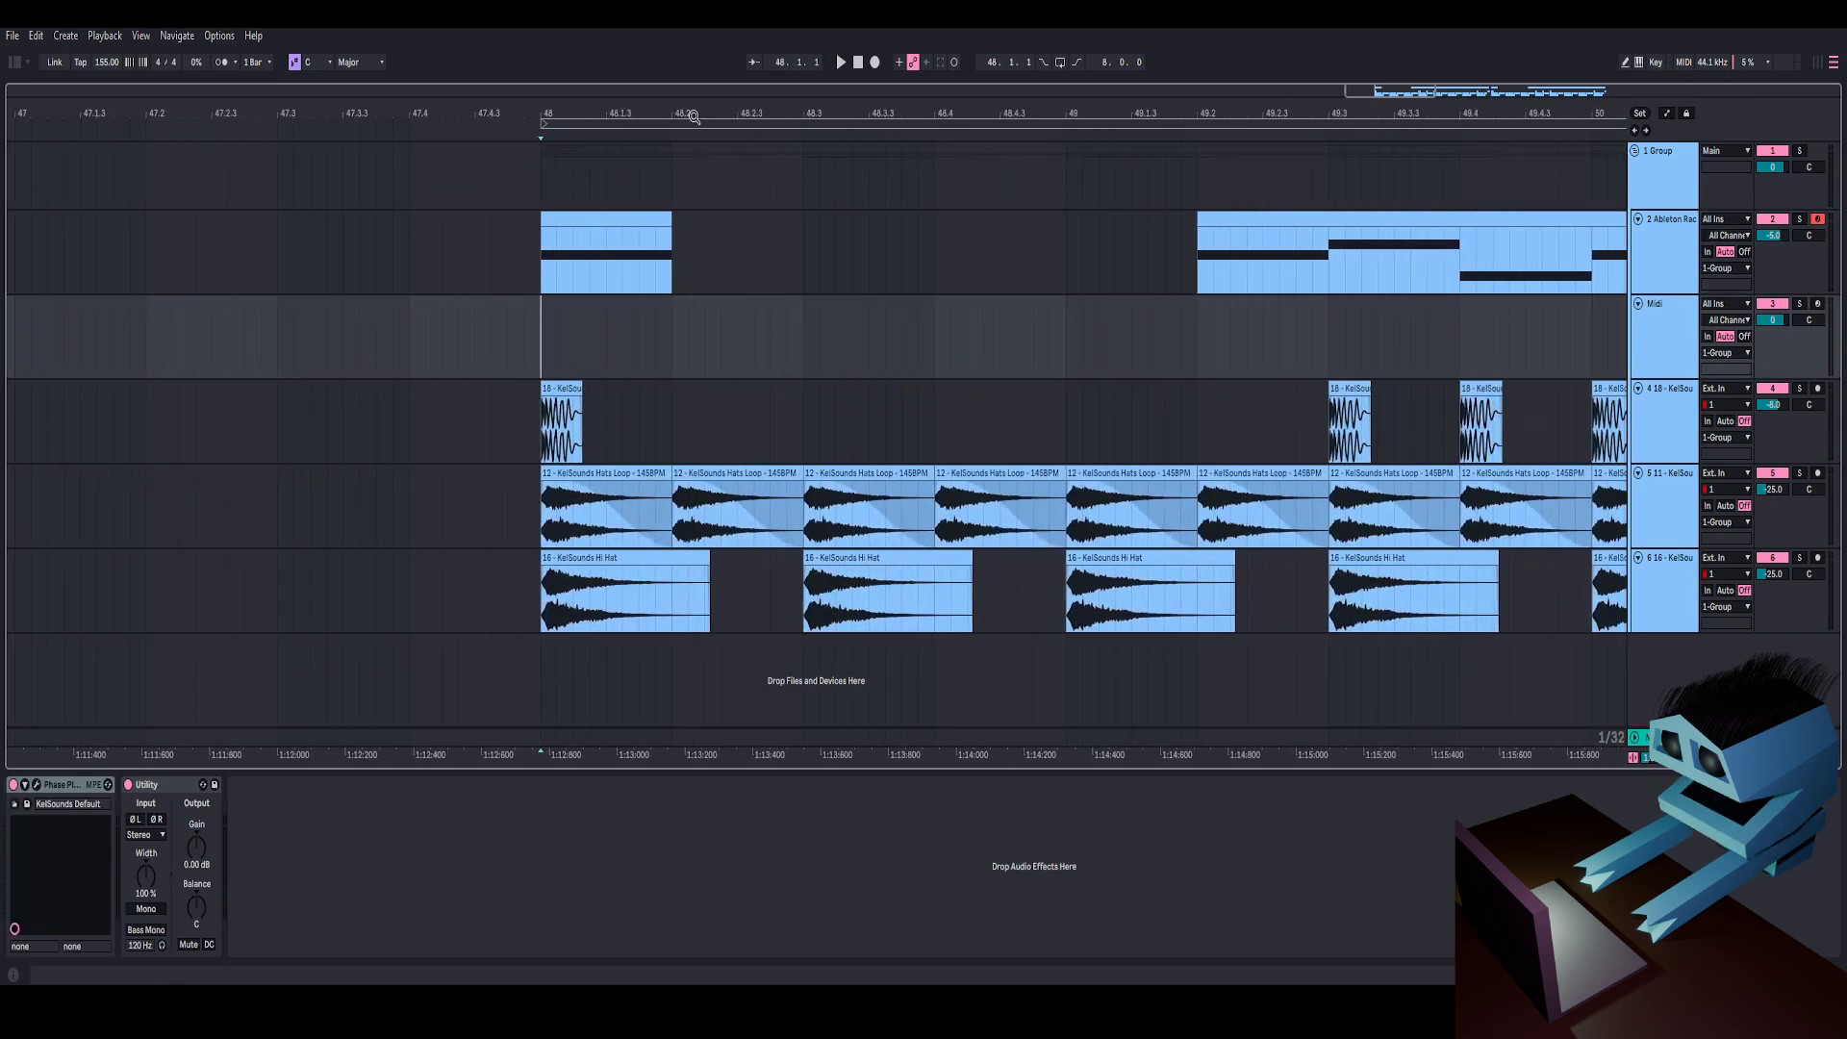
- Play the arrangement from the first bass clip at bar 48 and solo the Ableton Rack track
click(581, 227)
key(space)
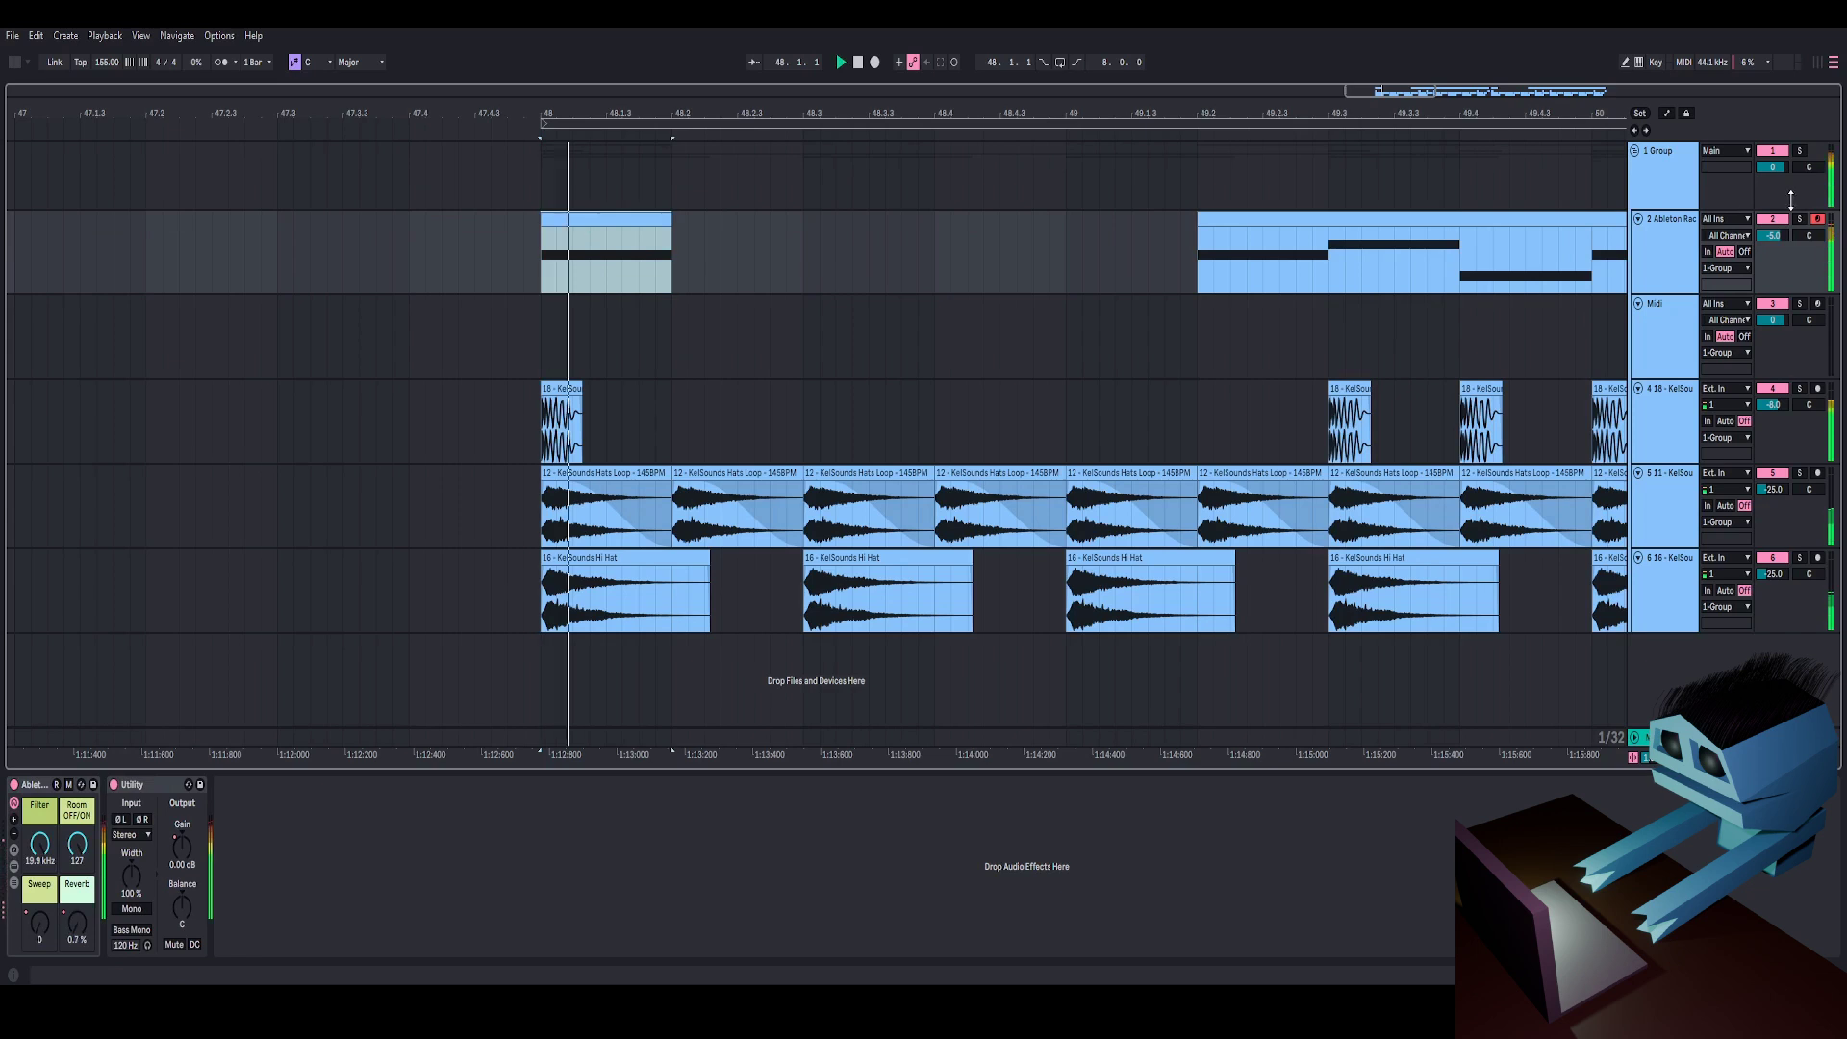
click(1799, 220)
scroll(1001, 178, down, 3)
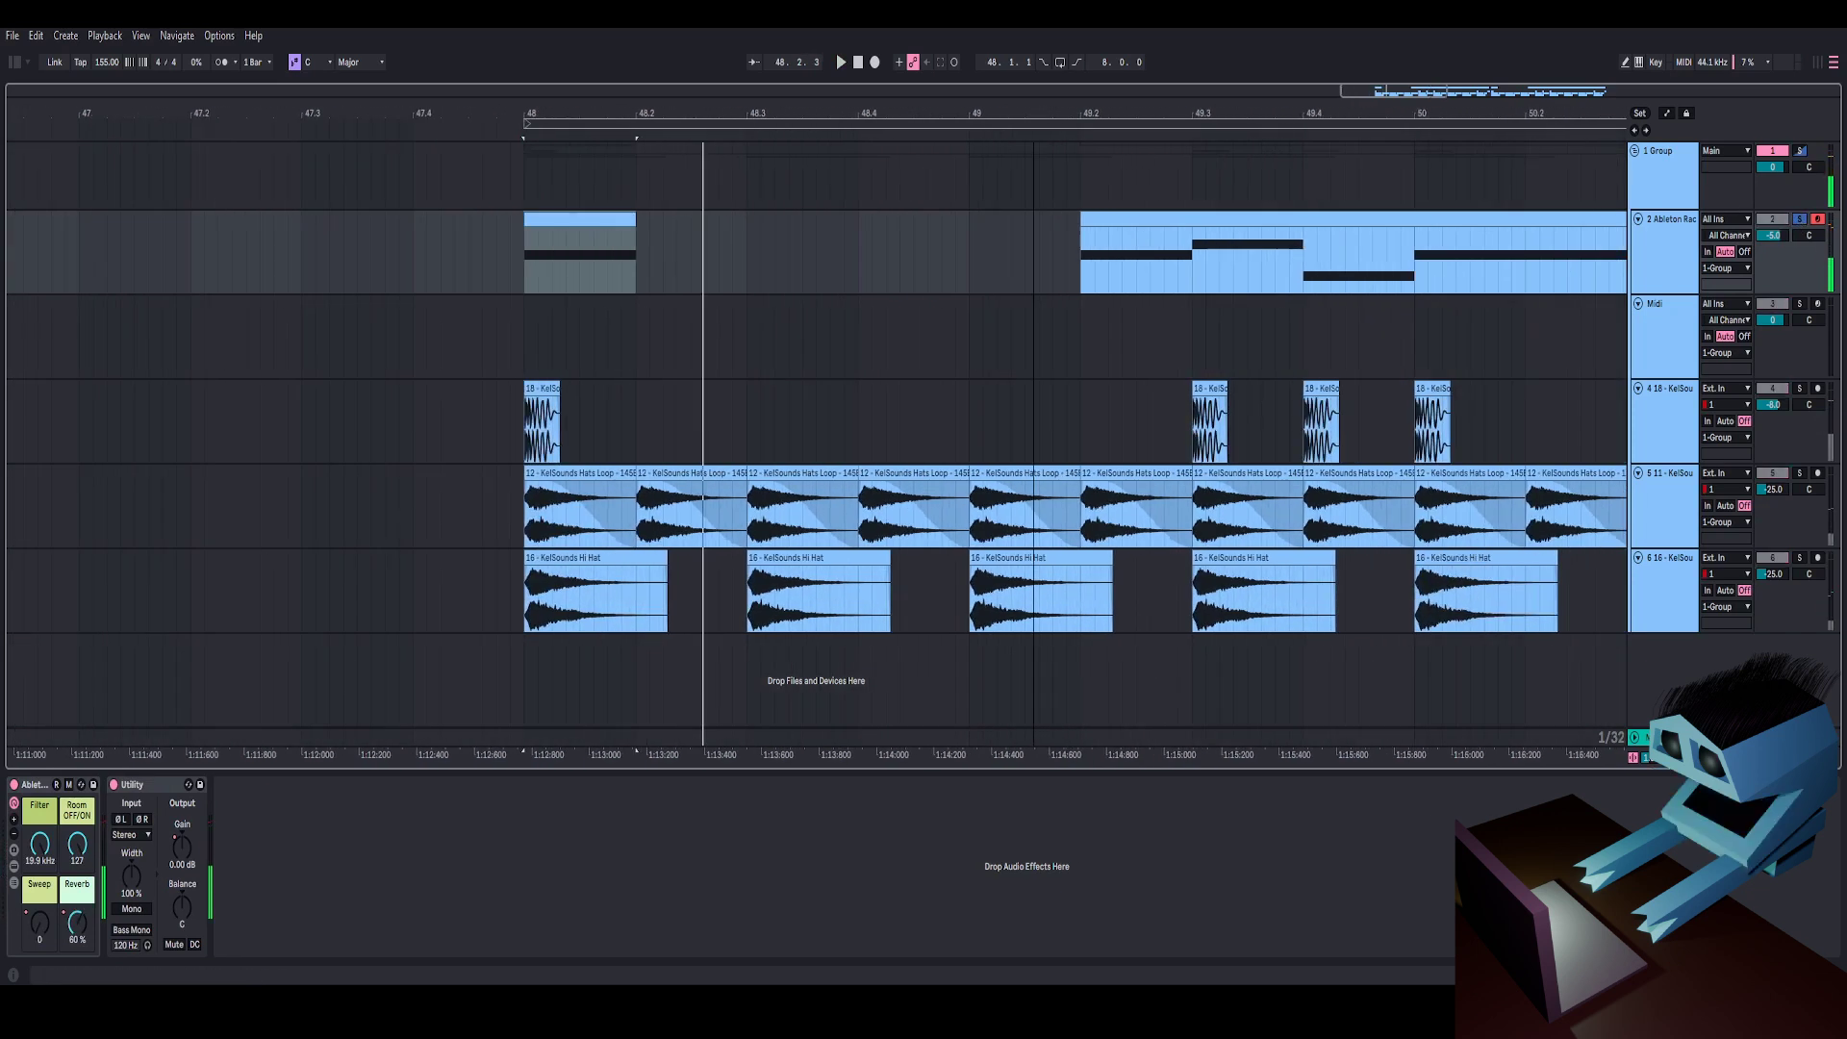
- Play the soloed bass from bar 48 and select the long bass clip starting at 49.2
click(1023, 217)
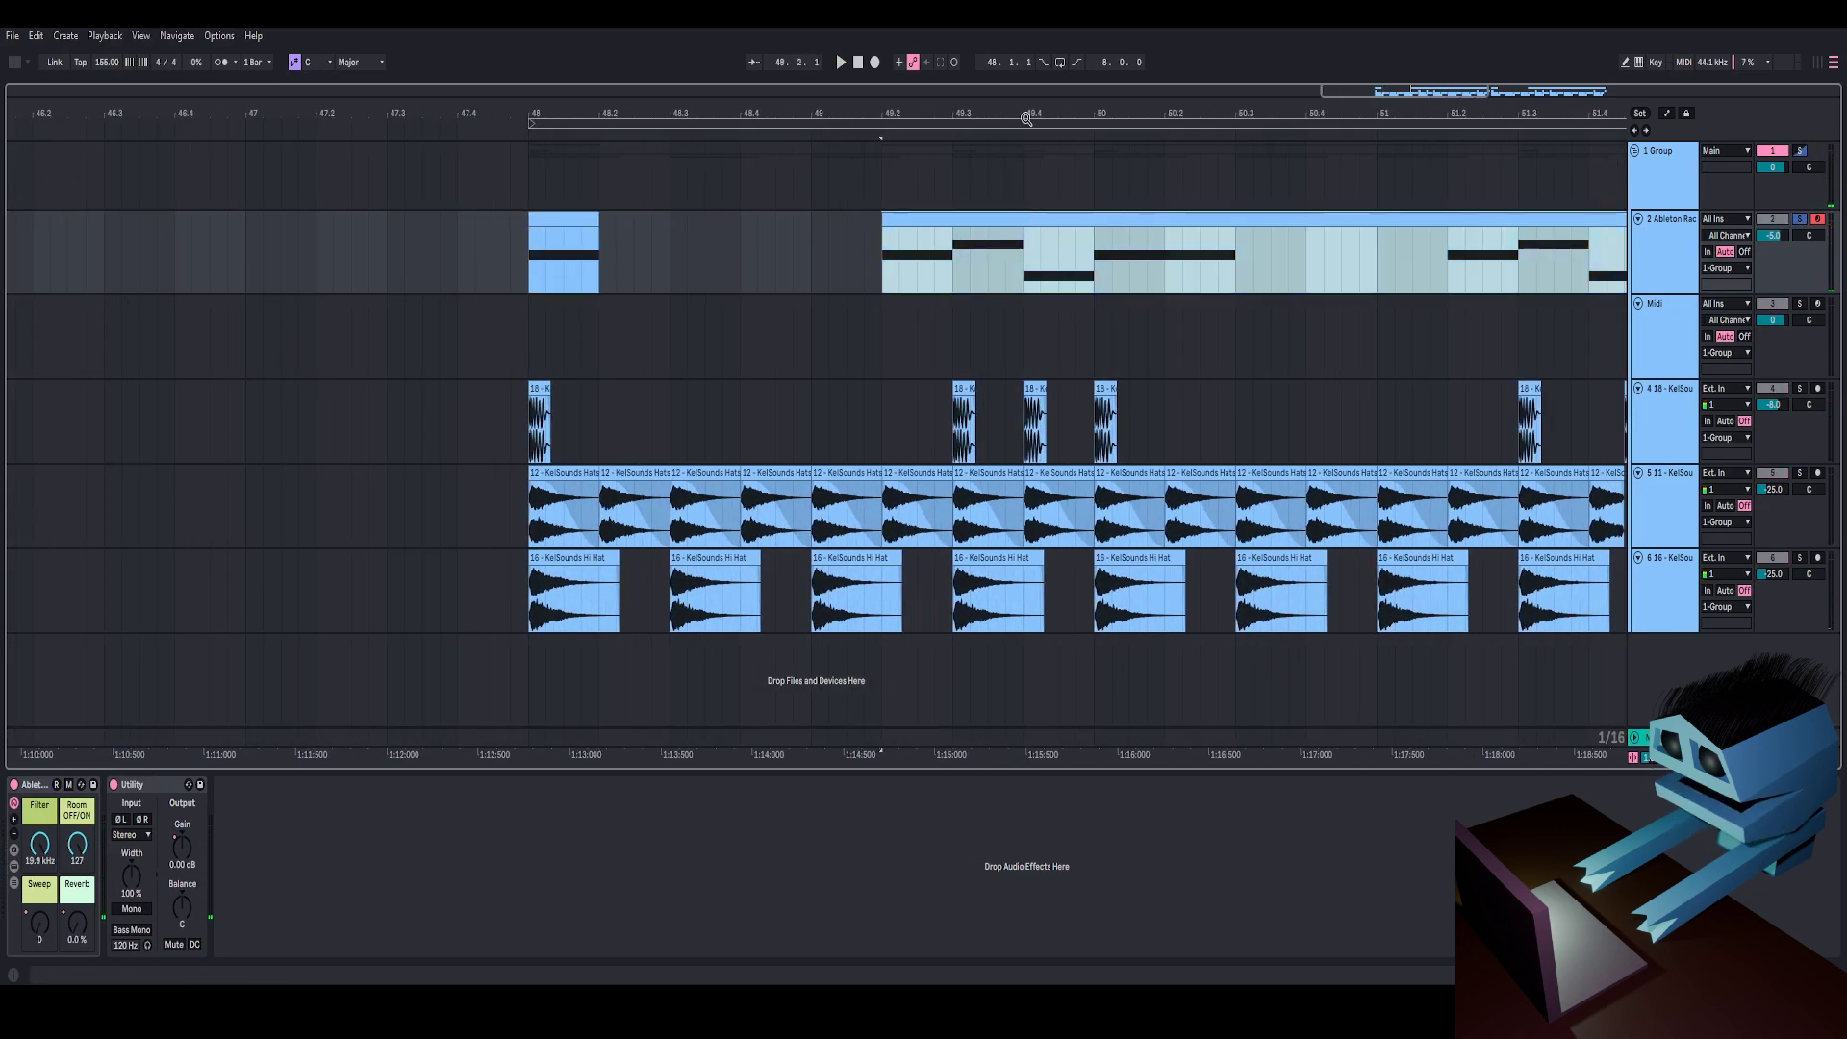
scroll(1027, 118, down, 3)
click(732, 225)
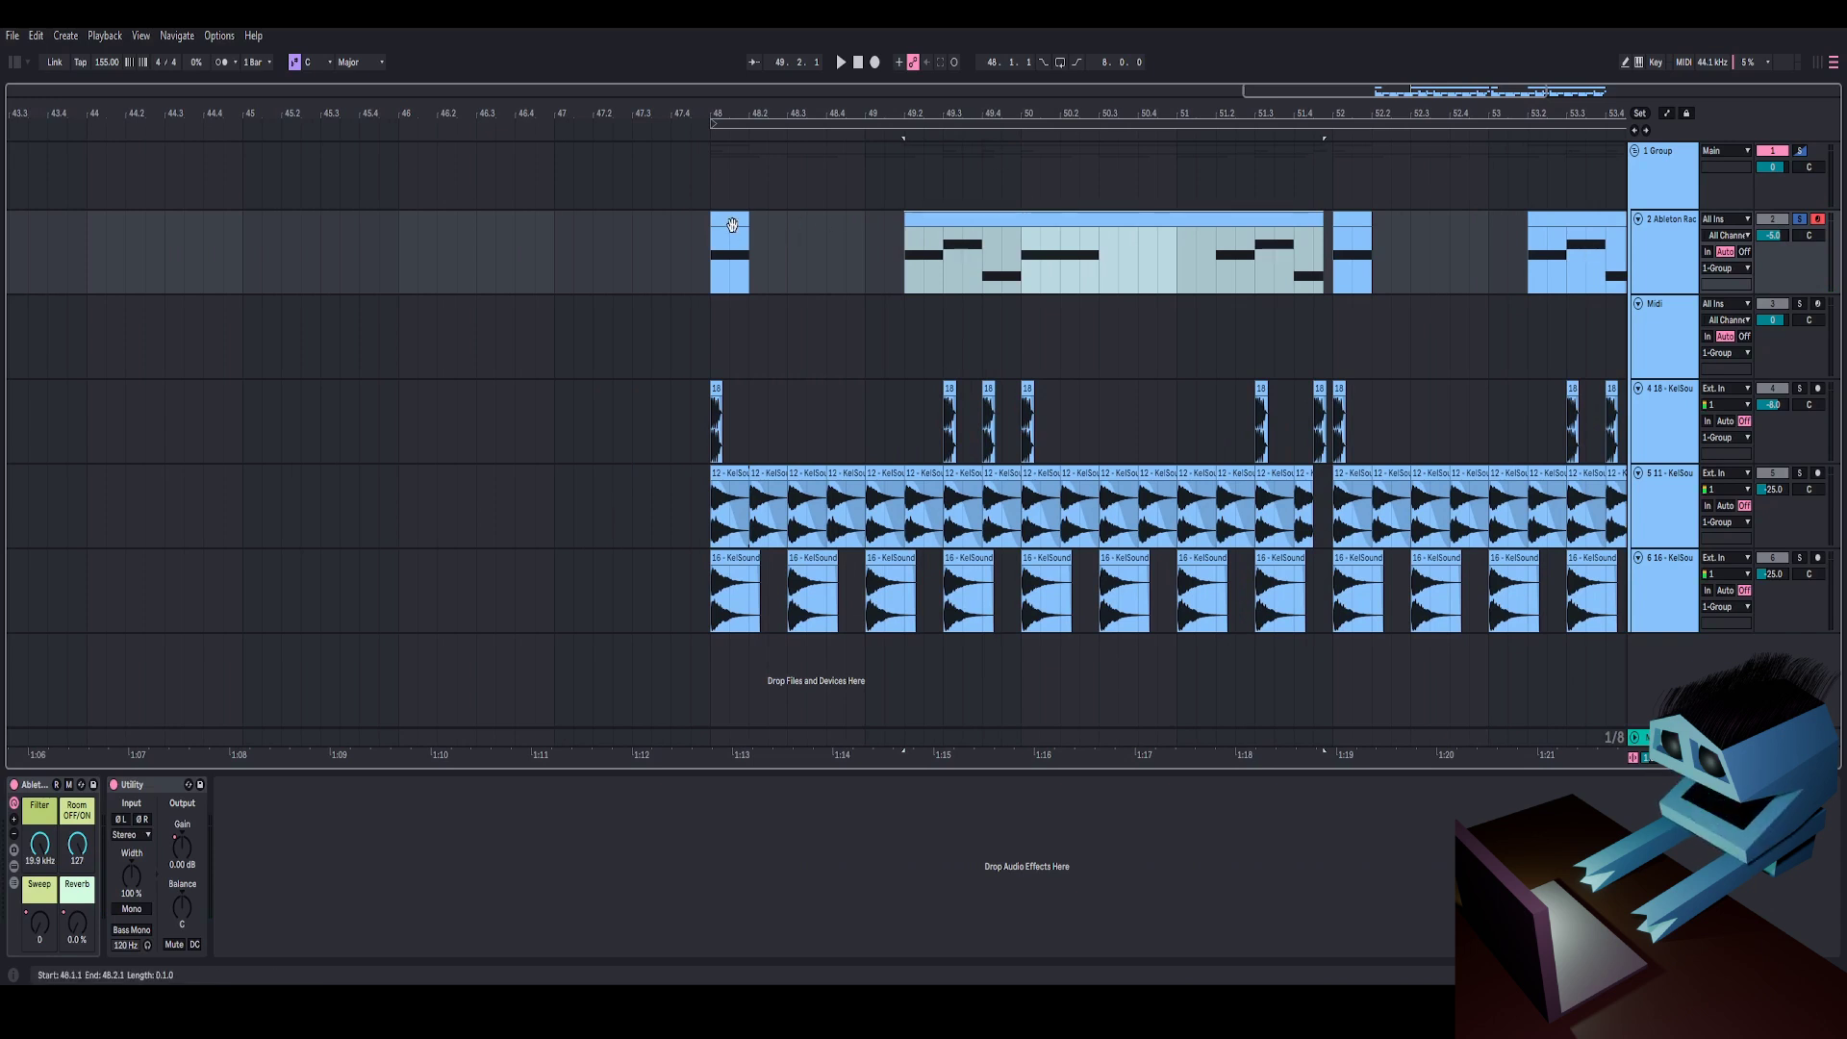
key(space)
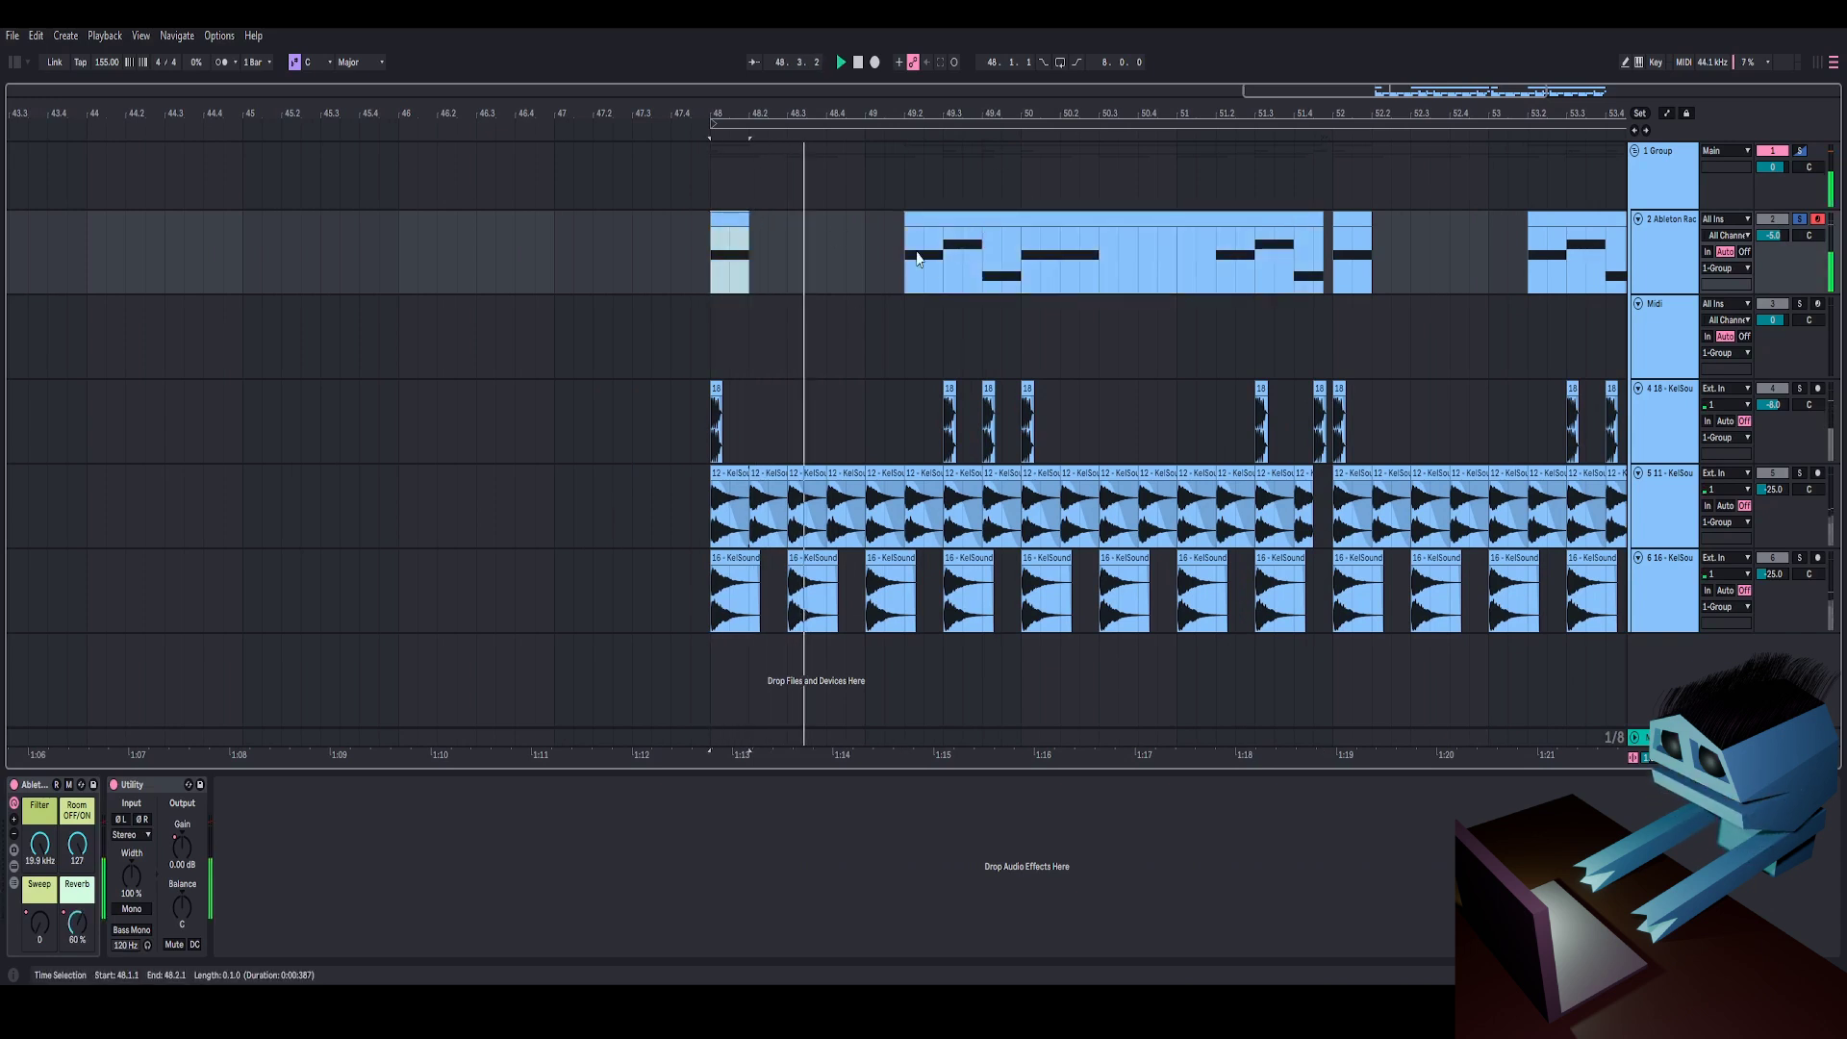
click(917, 258)
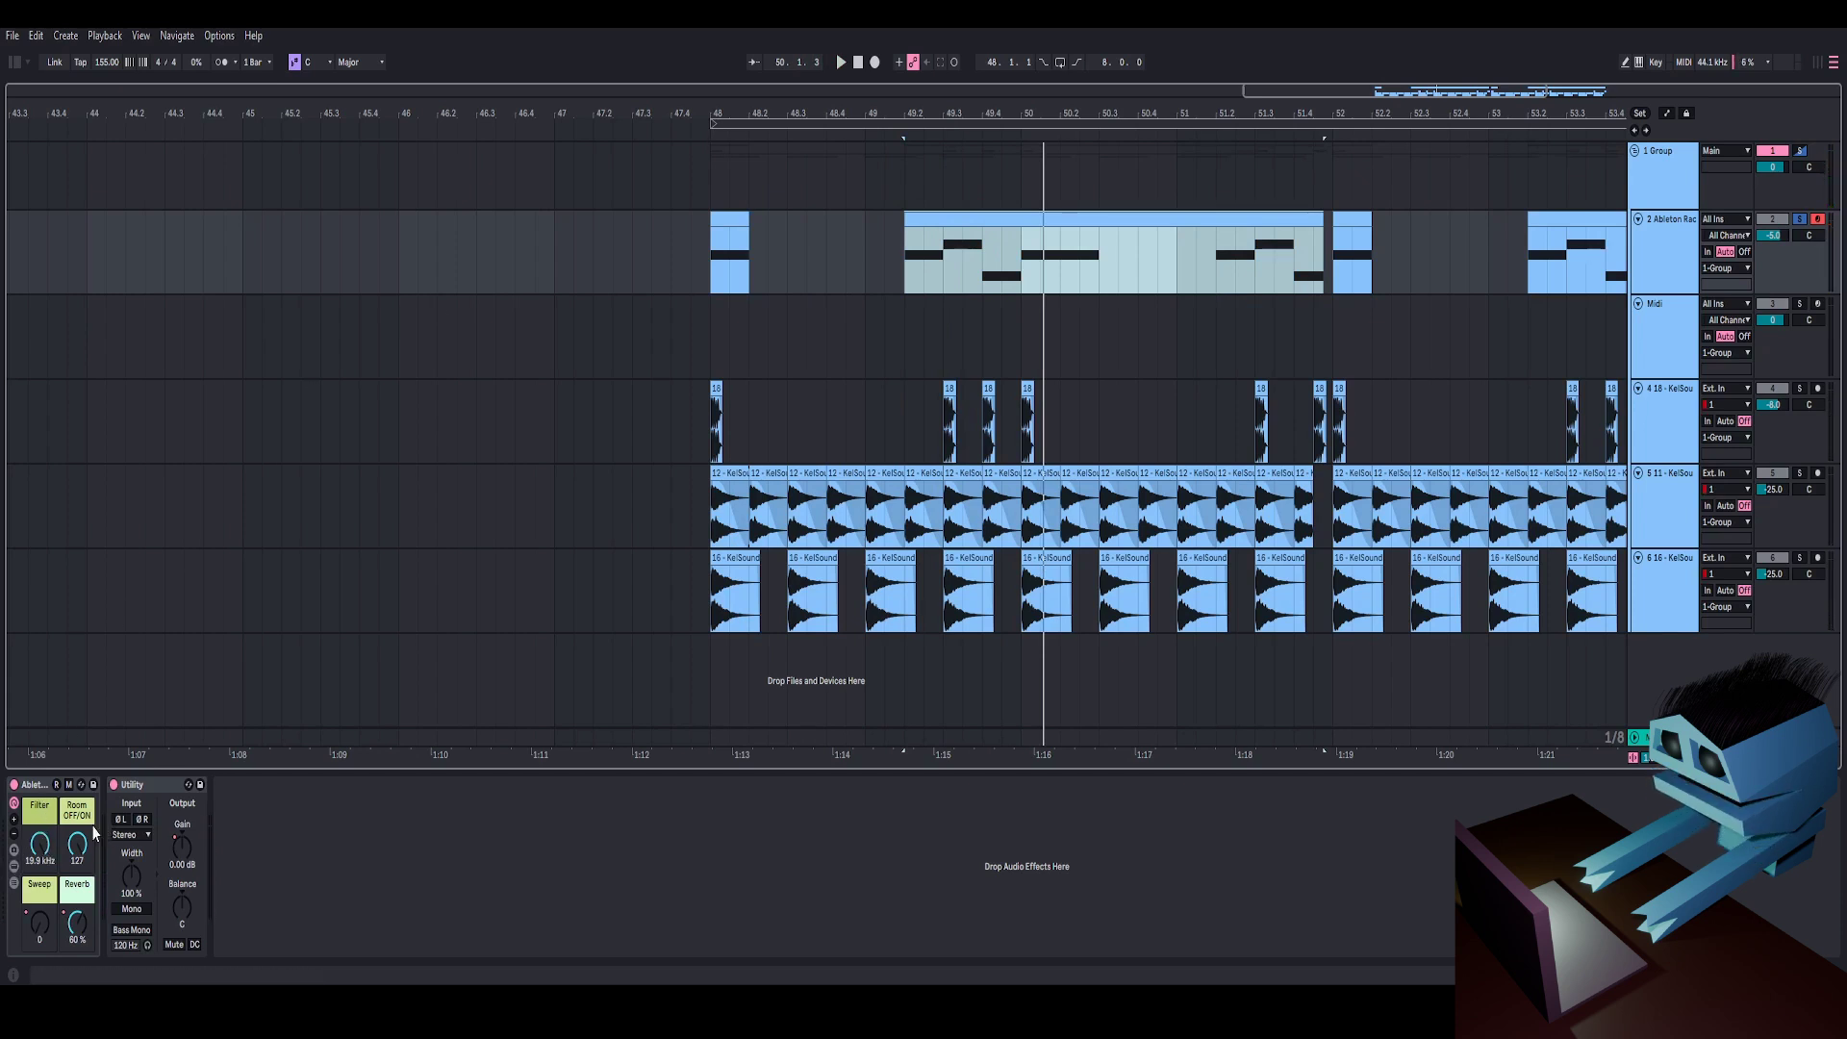
- Show the bass rack's chain list and devices, and audition the bass with the Filter macro at 2.94 kHz
click(13, 866)
click(14, 883)
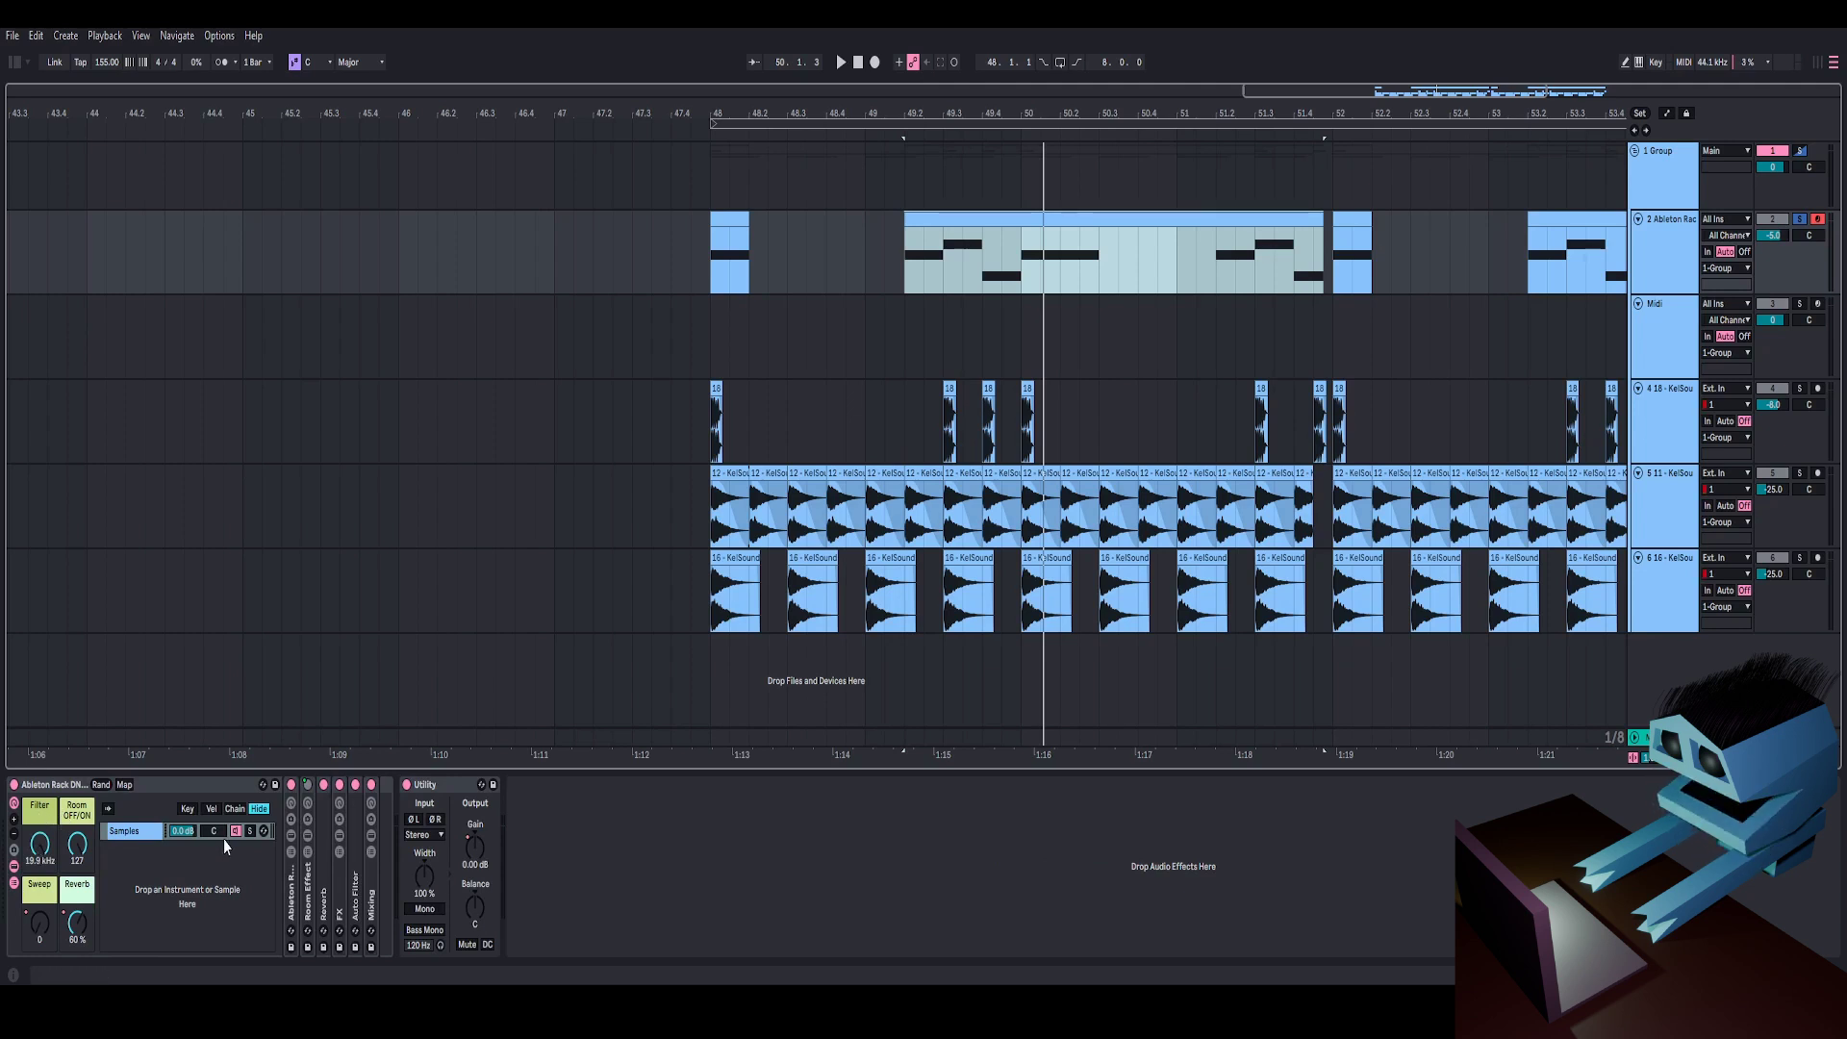
drag(39, 843, 39, 894)
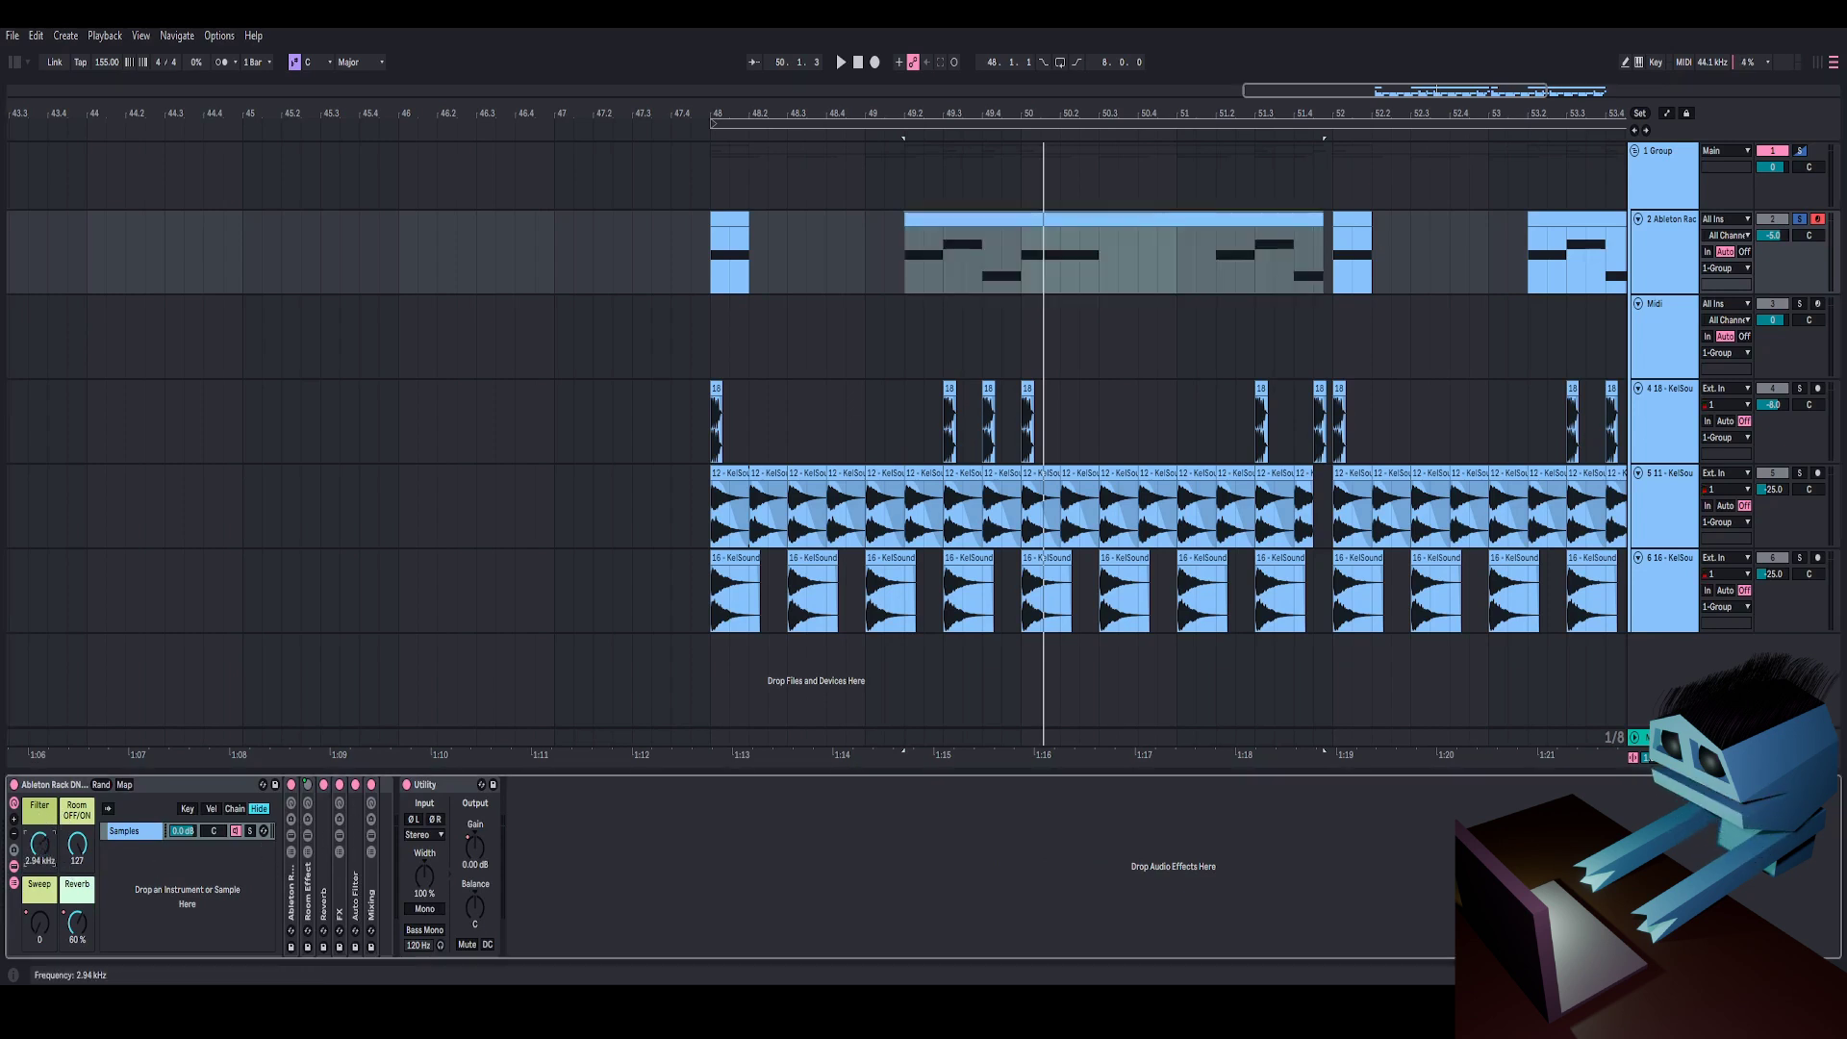
key(space)
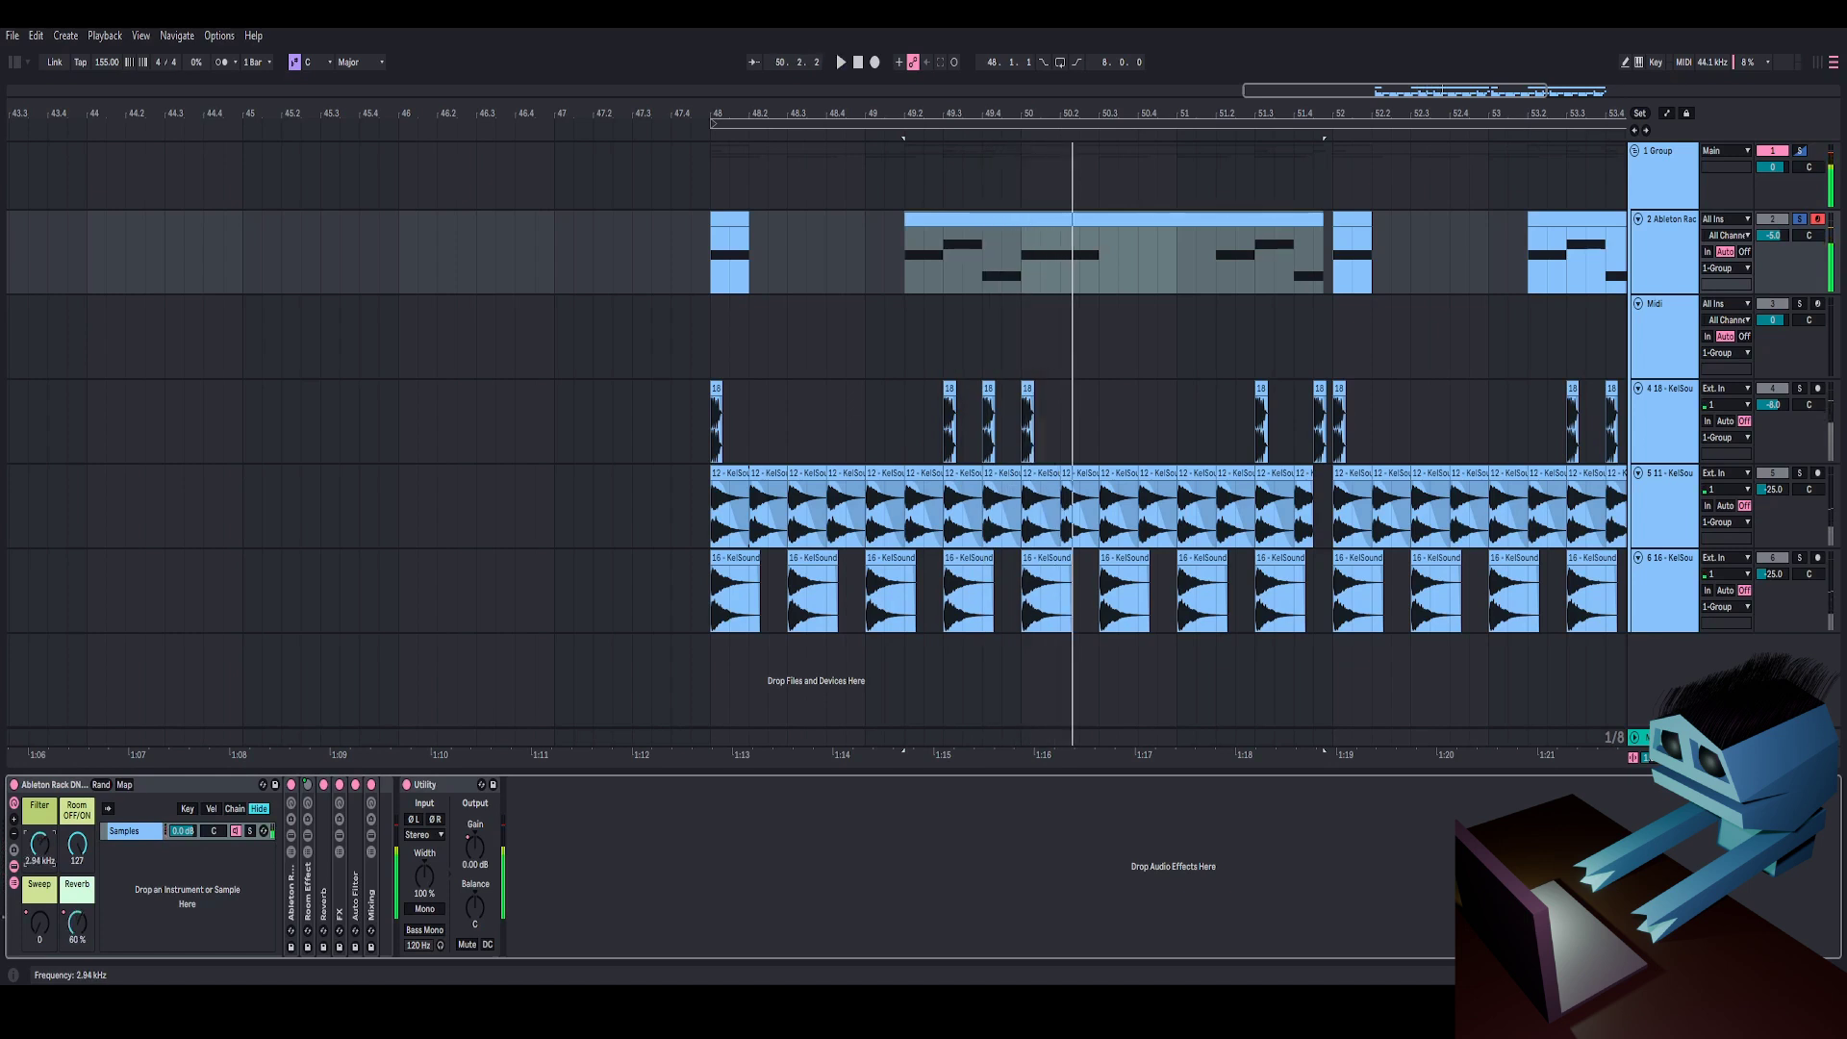
key(space)
- Return the Filter macro to 19.9 kHz and raise the Sweep macro while the bass clip plays
drag(40, 843, 40, 793)
key(space)
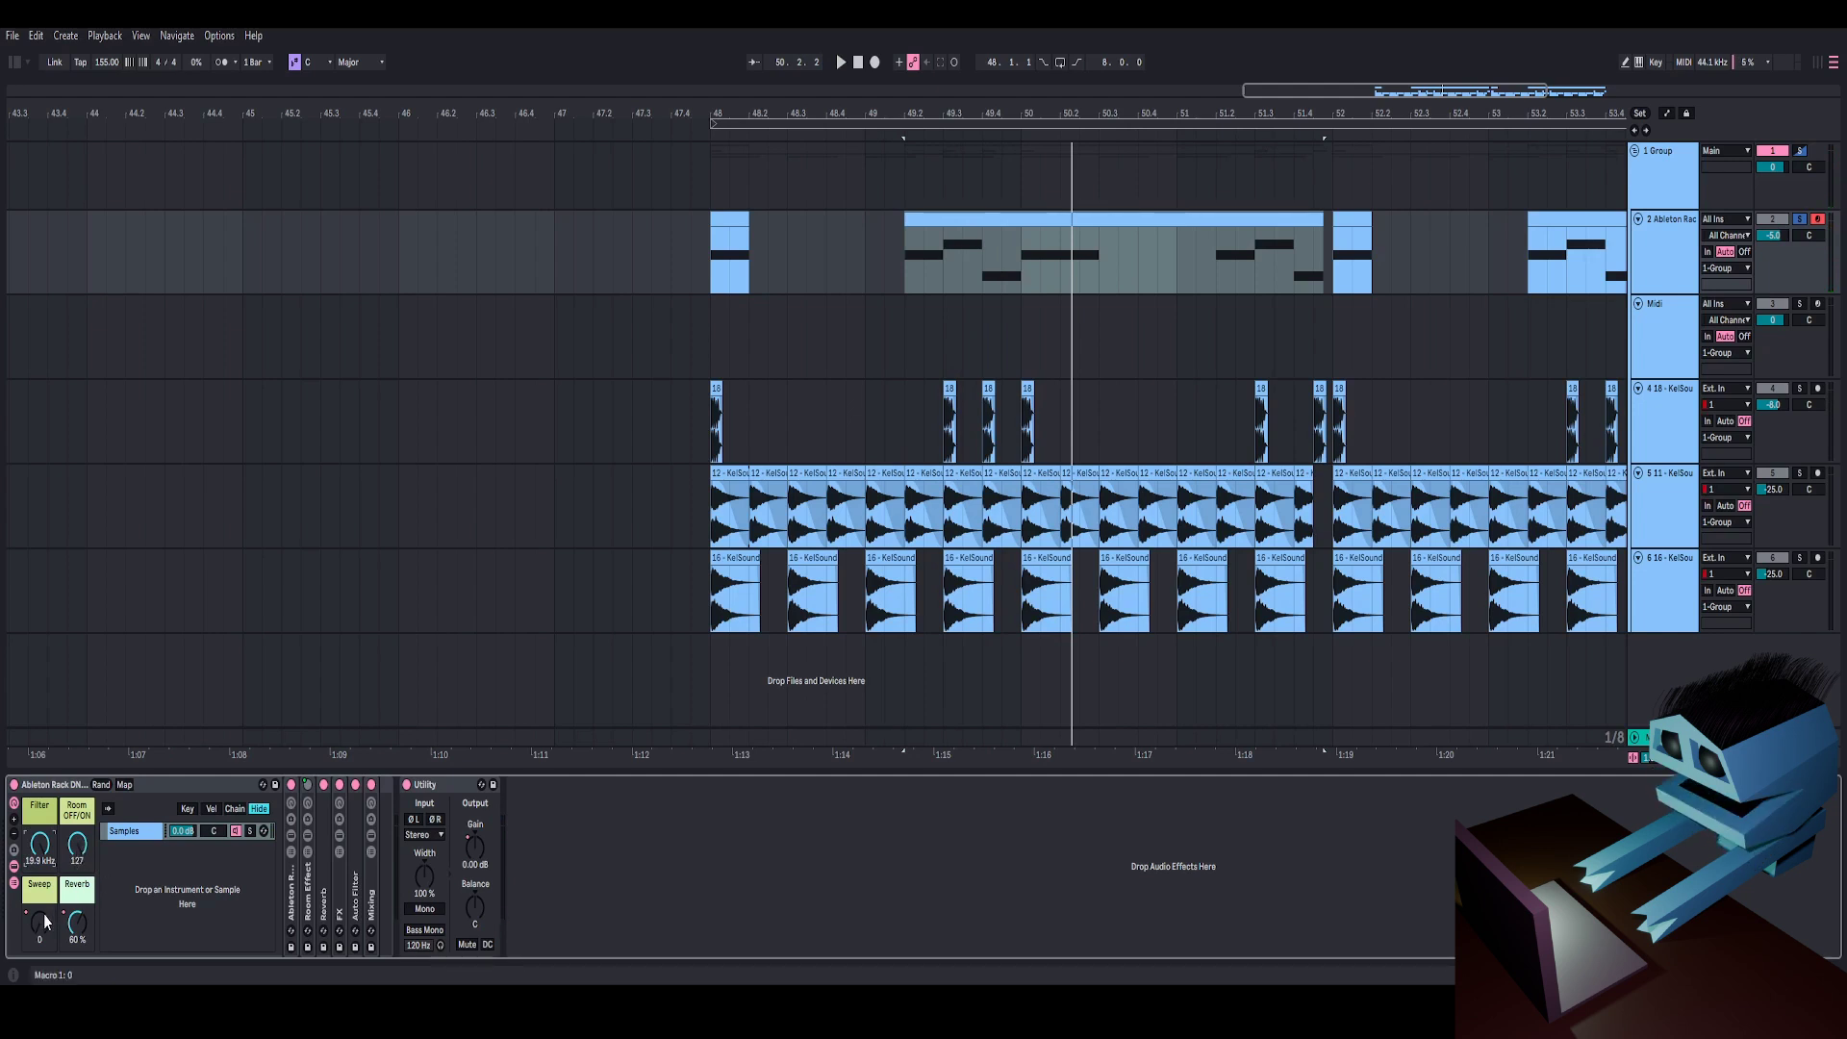
key(space)
drag(41, 933, 42, 861)
- Delete the automation of the rack's Reverb and Sweep macros
right_click(84, 938)
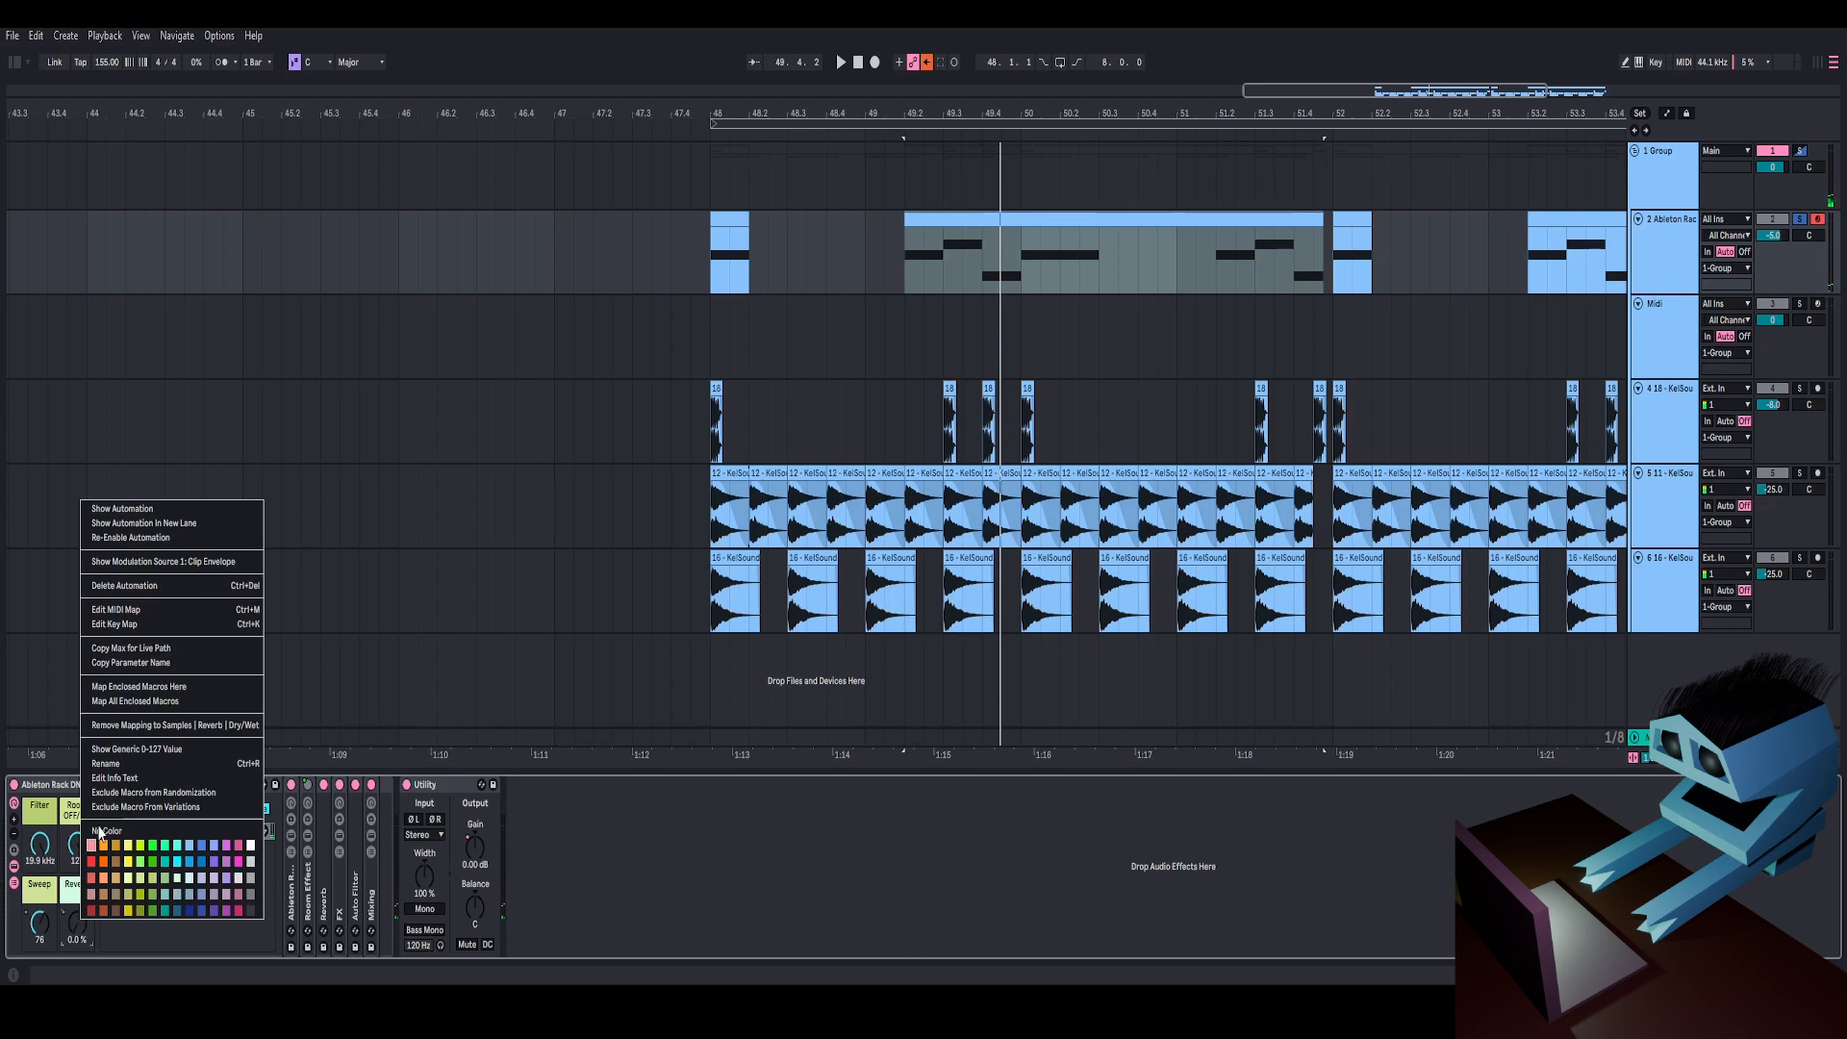
click(135, 587)
right_click(36, 935)
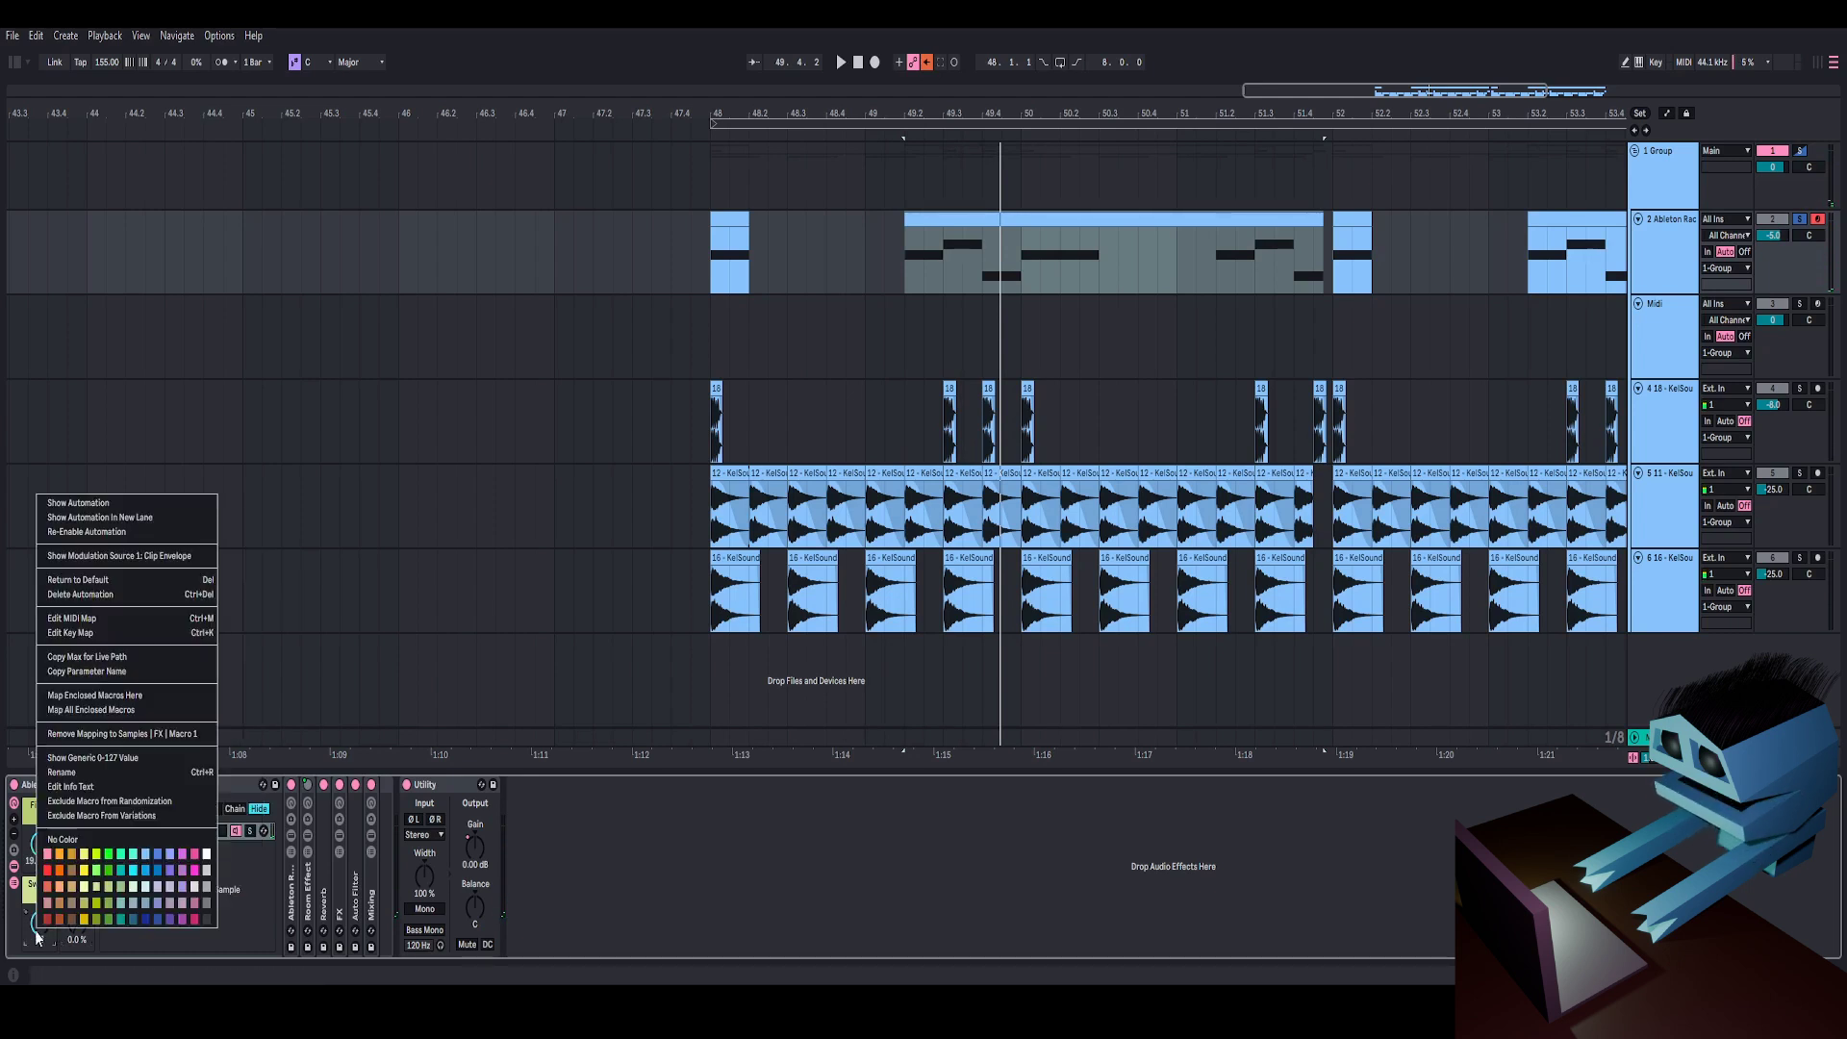
click(88, 593)
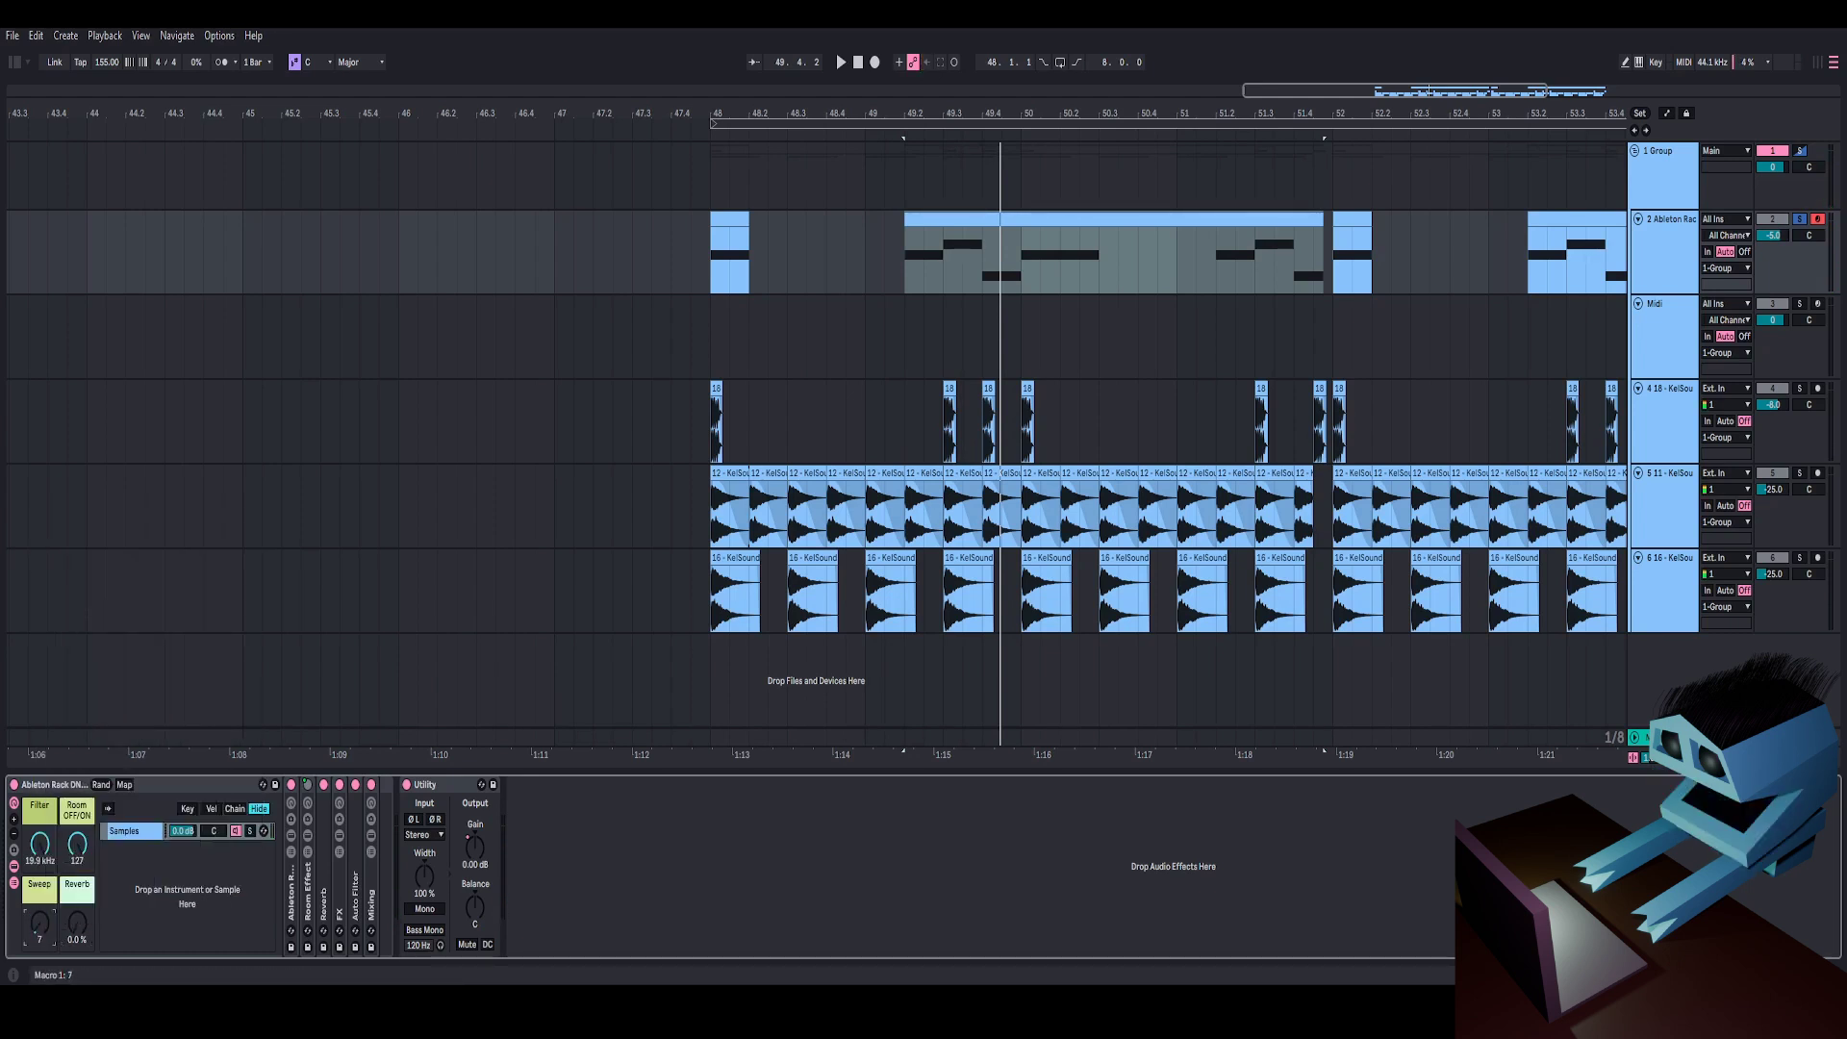
- Audition the Sweep macro, return it to 0, and play the bass with the Reverb macro at 100 %
key(space)
drag(40, 924, 77, 818)
key(space)
key(space)
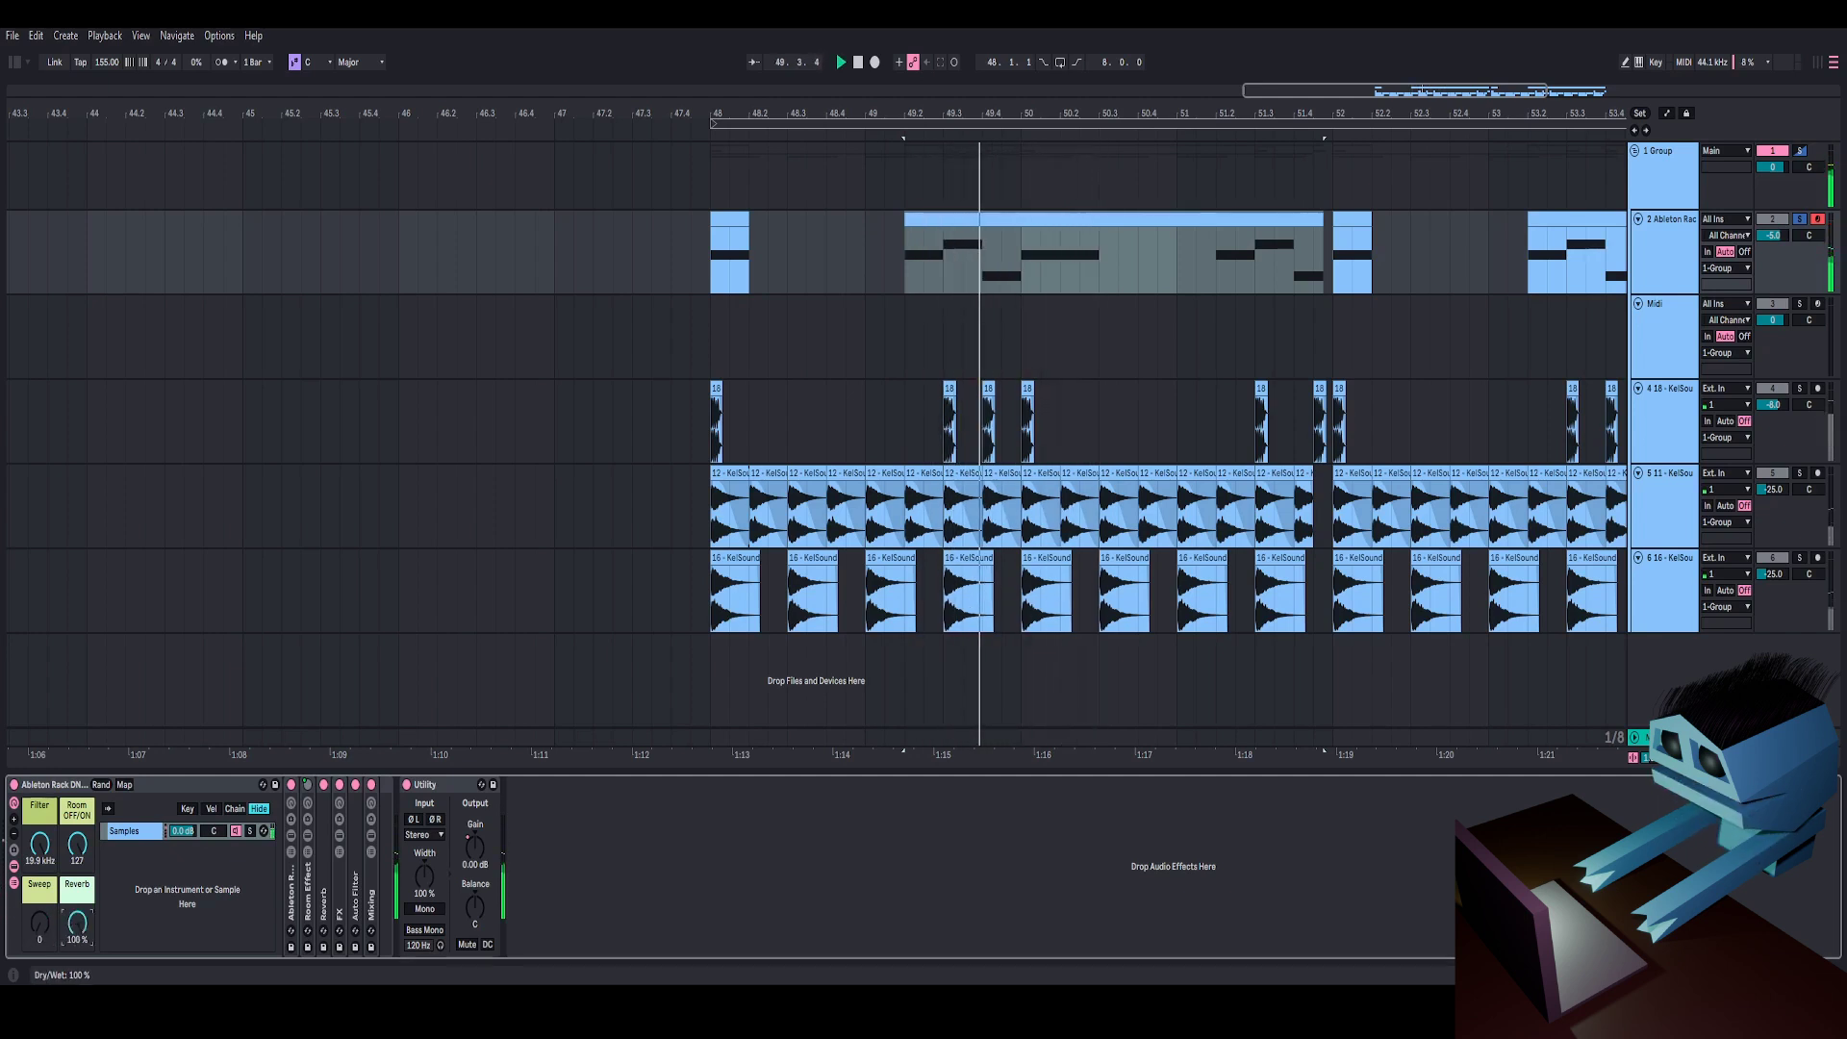
- Listen to the bass with the Reverb macro at 5.5 %, and set the macro to 0 %
drag(77, 923, 77, 989)
key(space)
key(space)
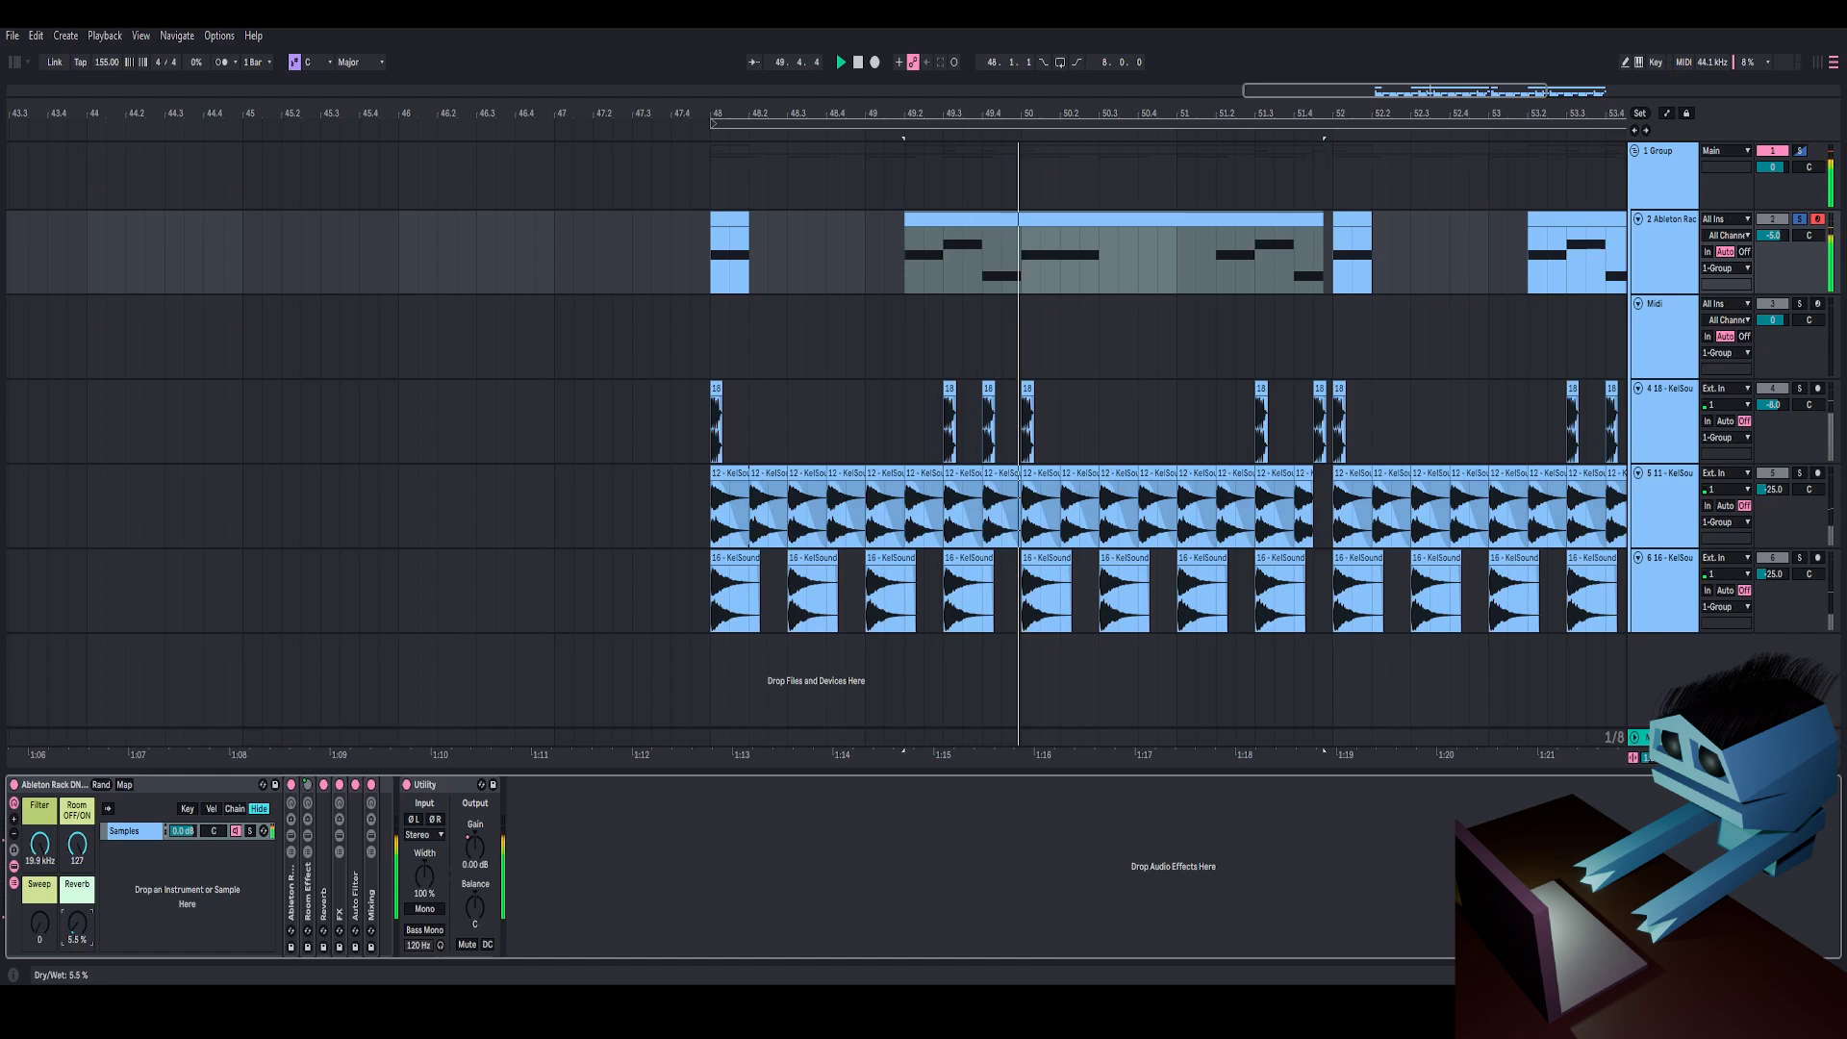
key(space)
drag(77, 924, 77, 972)
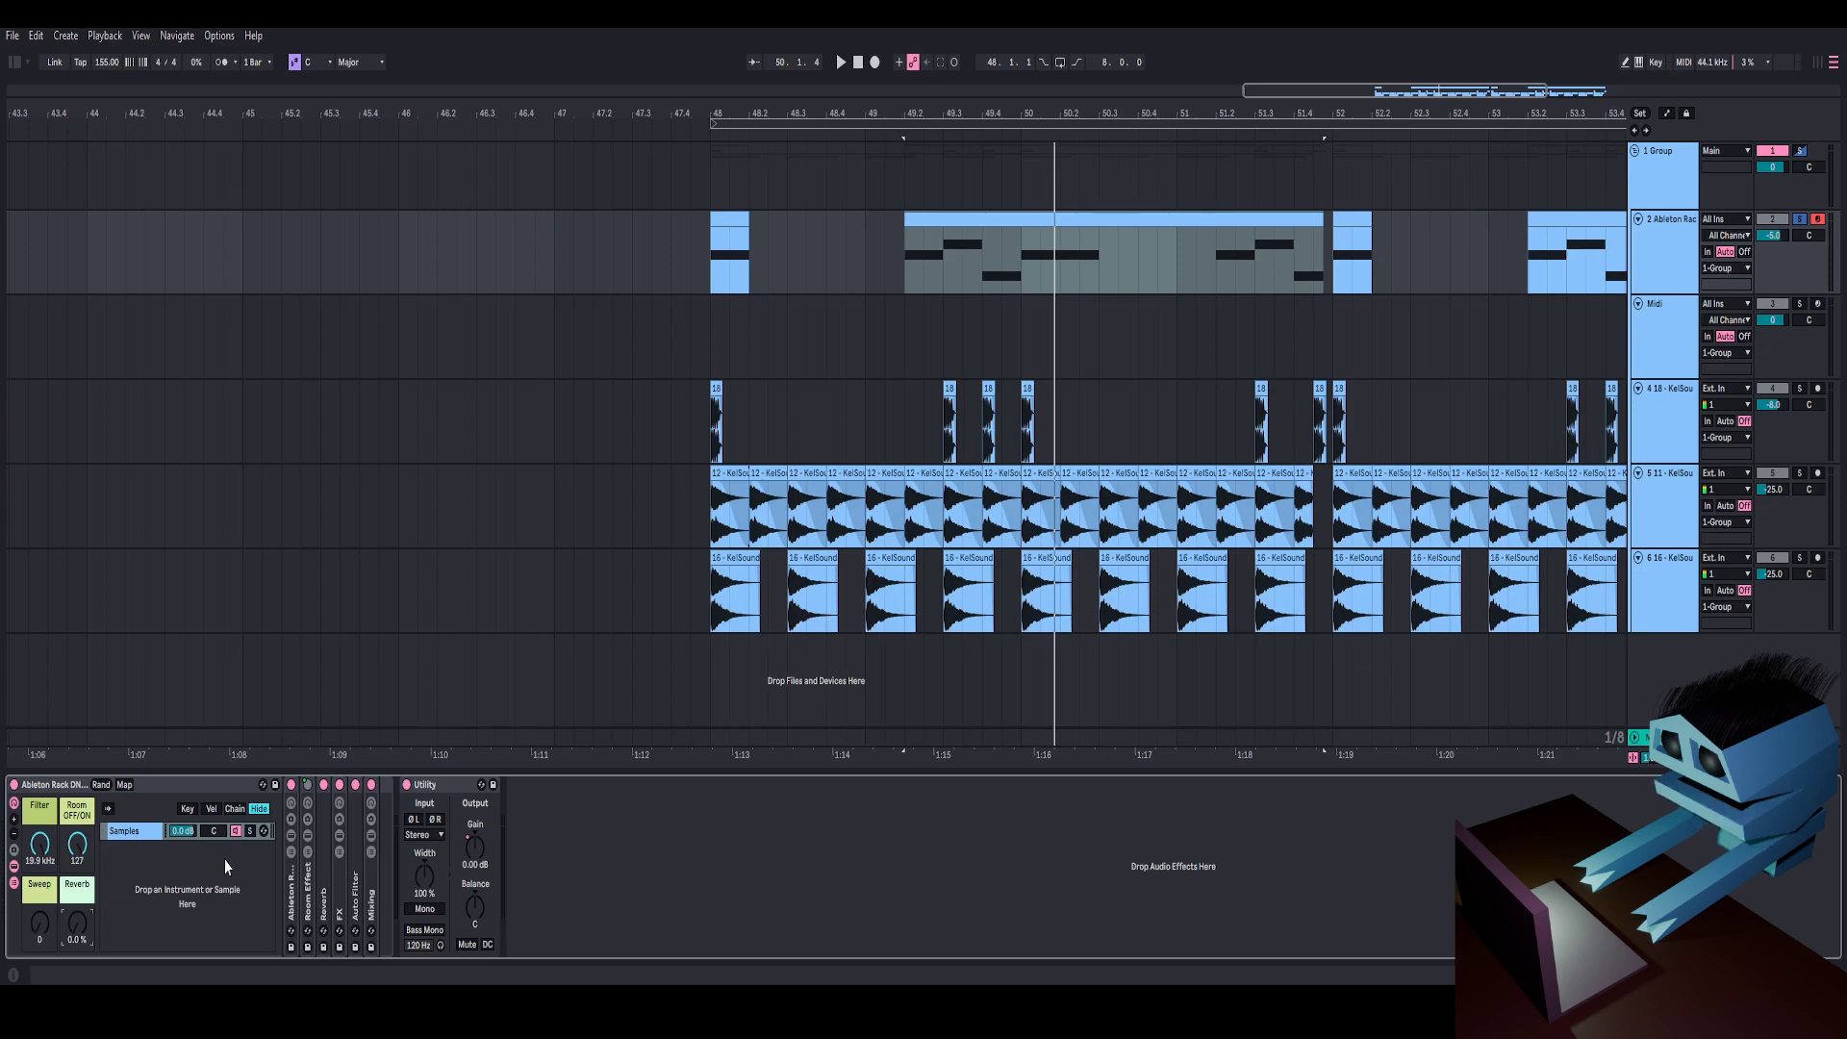
- Open the nested samples rack and examine the G#0 chain's Sampler, including its Filter/Global settings and sample waveform
click(291, 853)
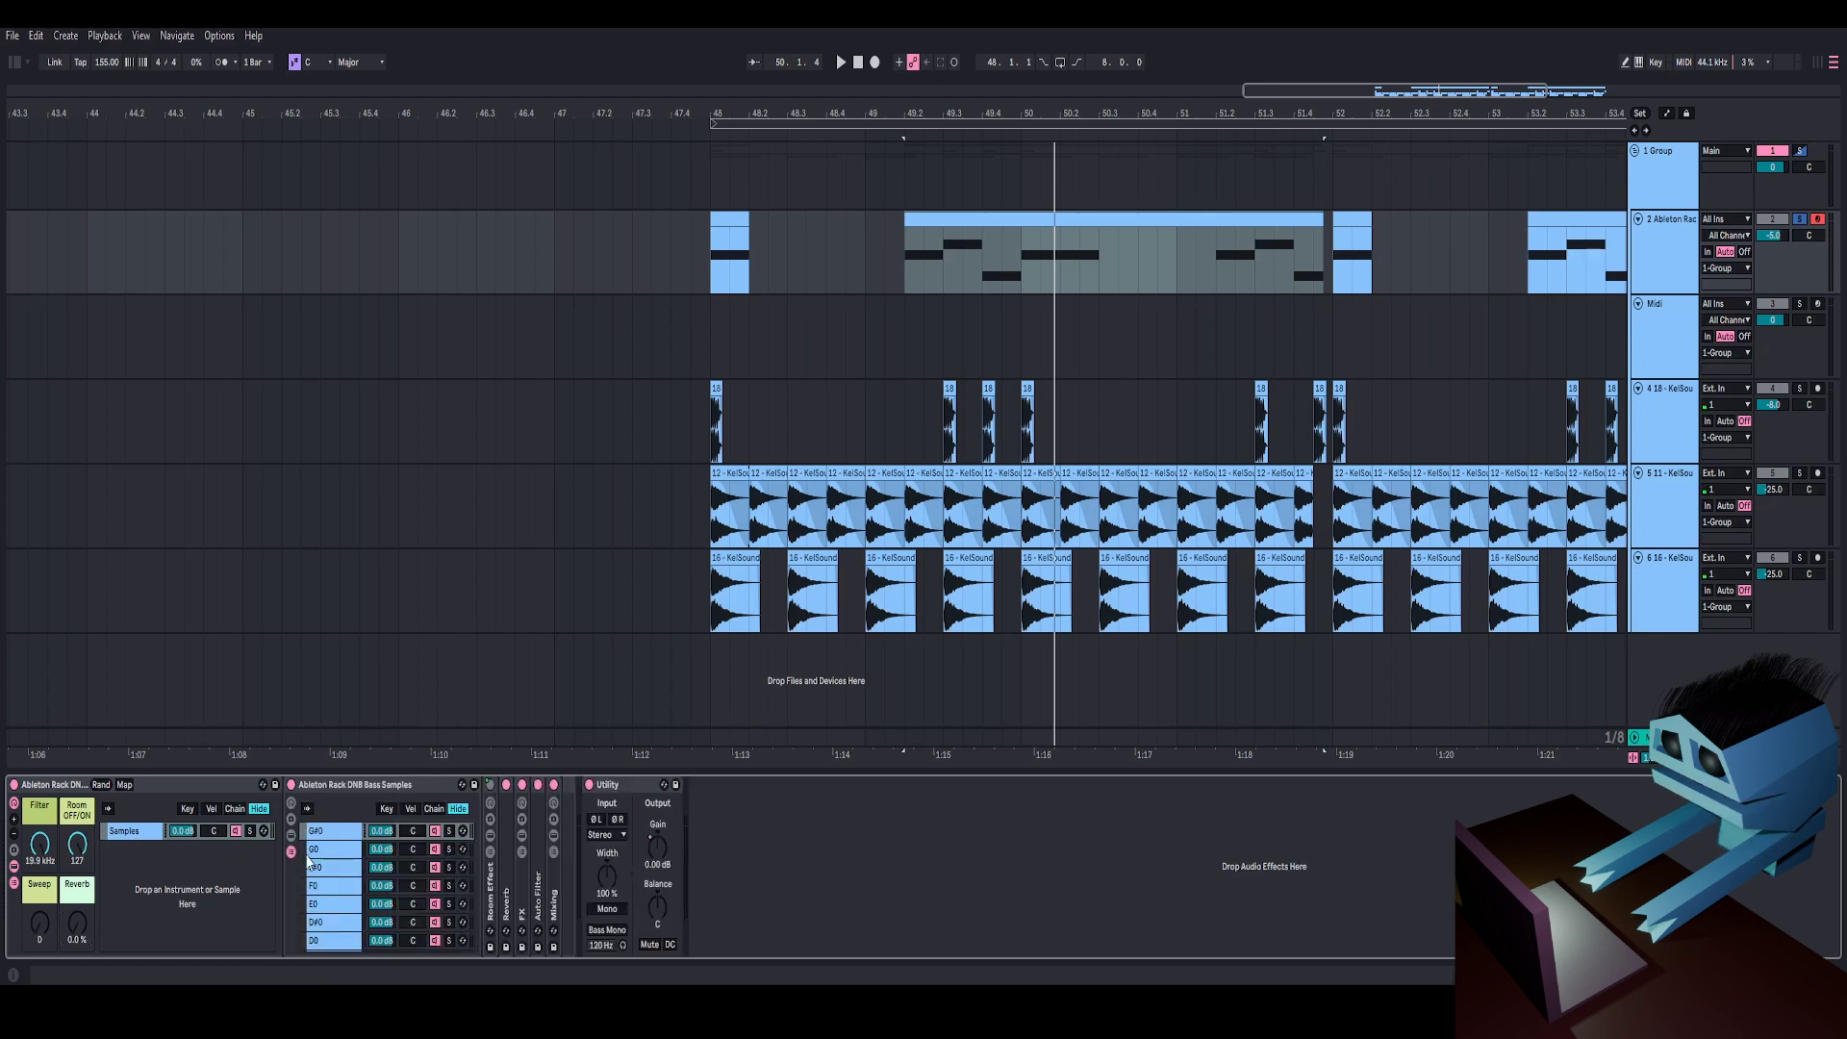
click(339, 837)
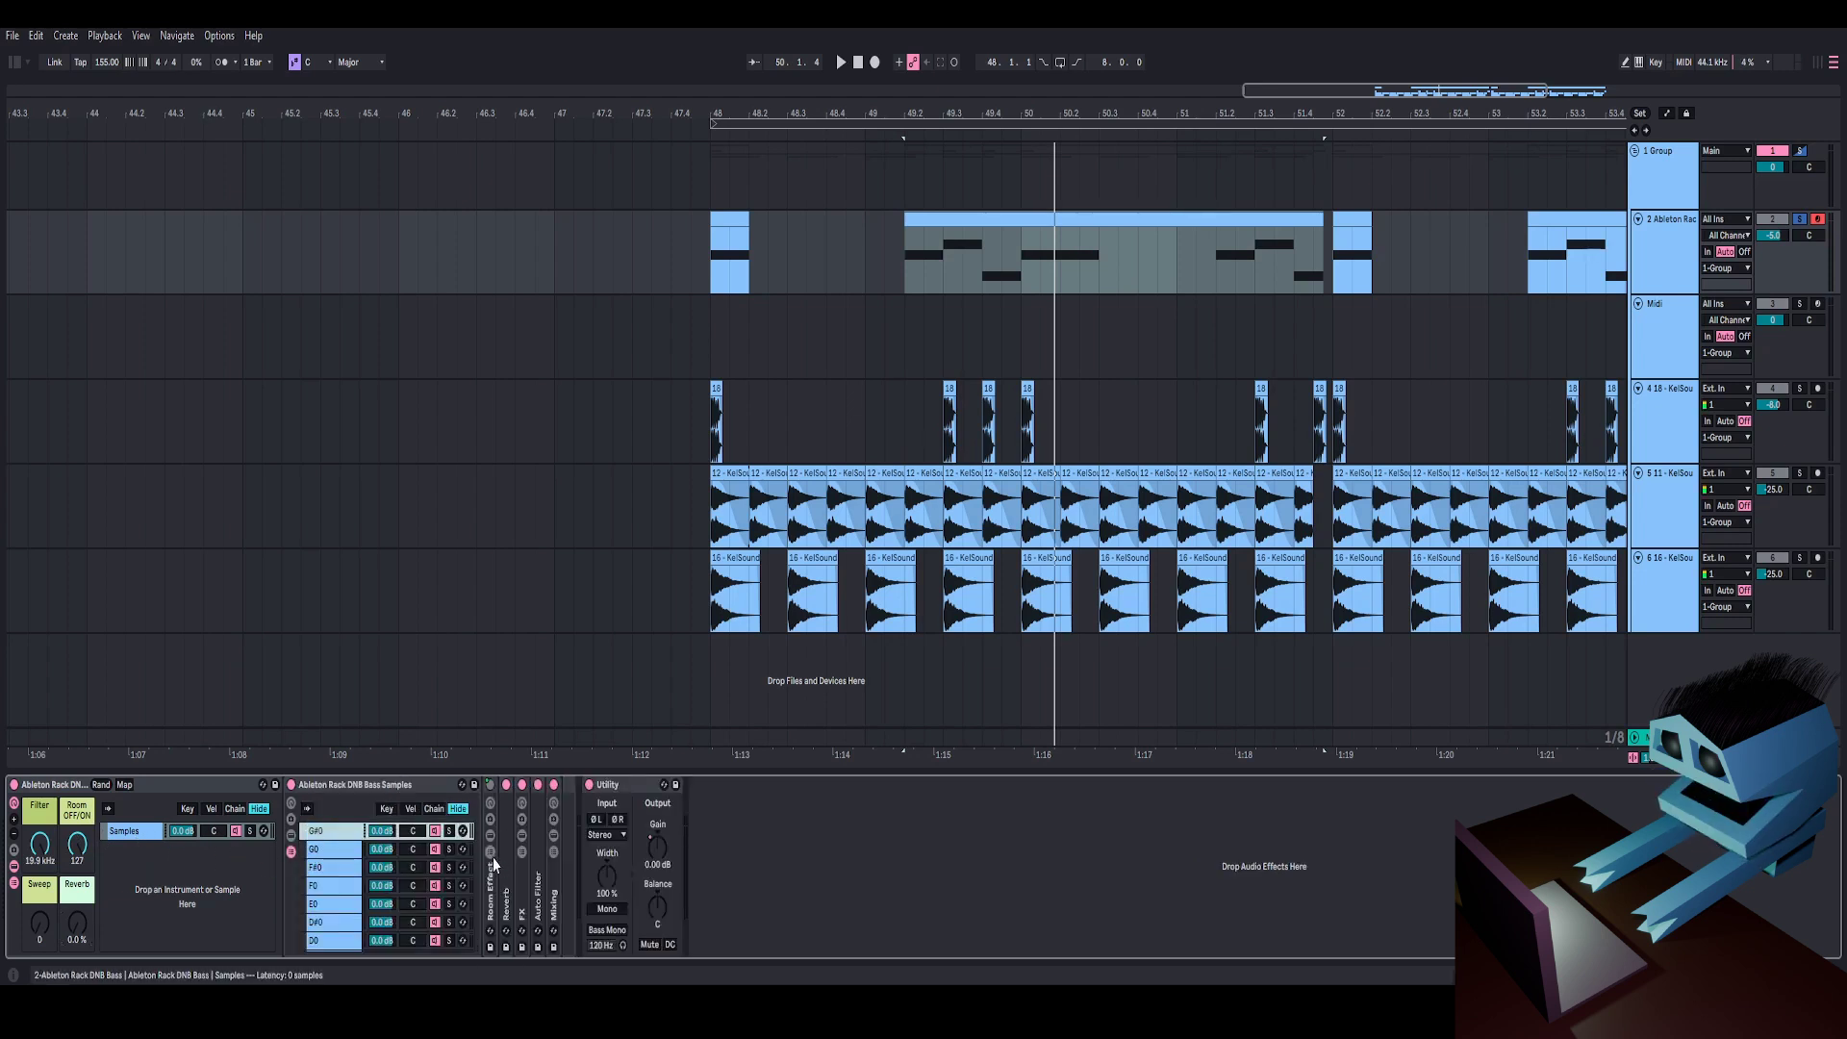
click(291, 836)
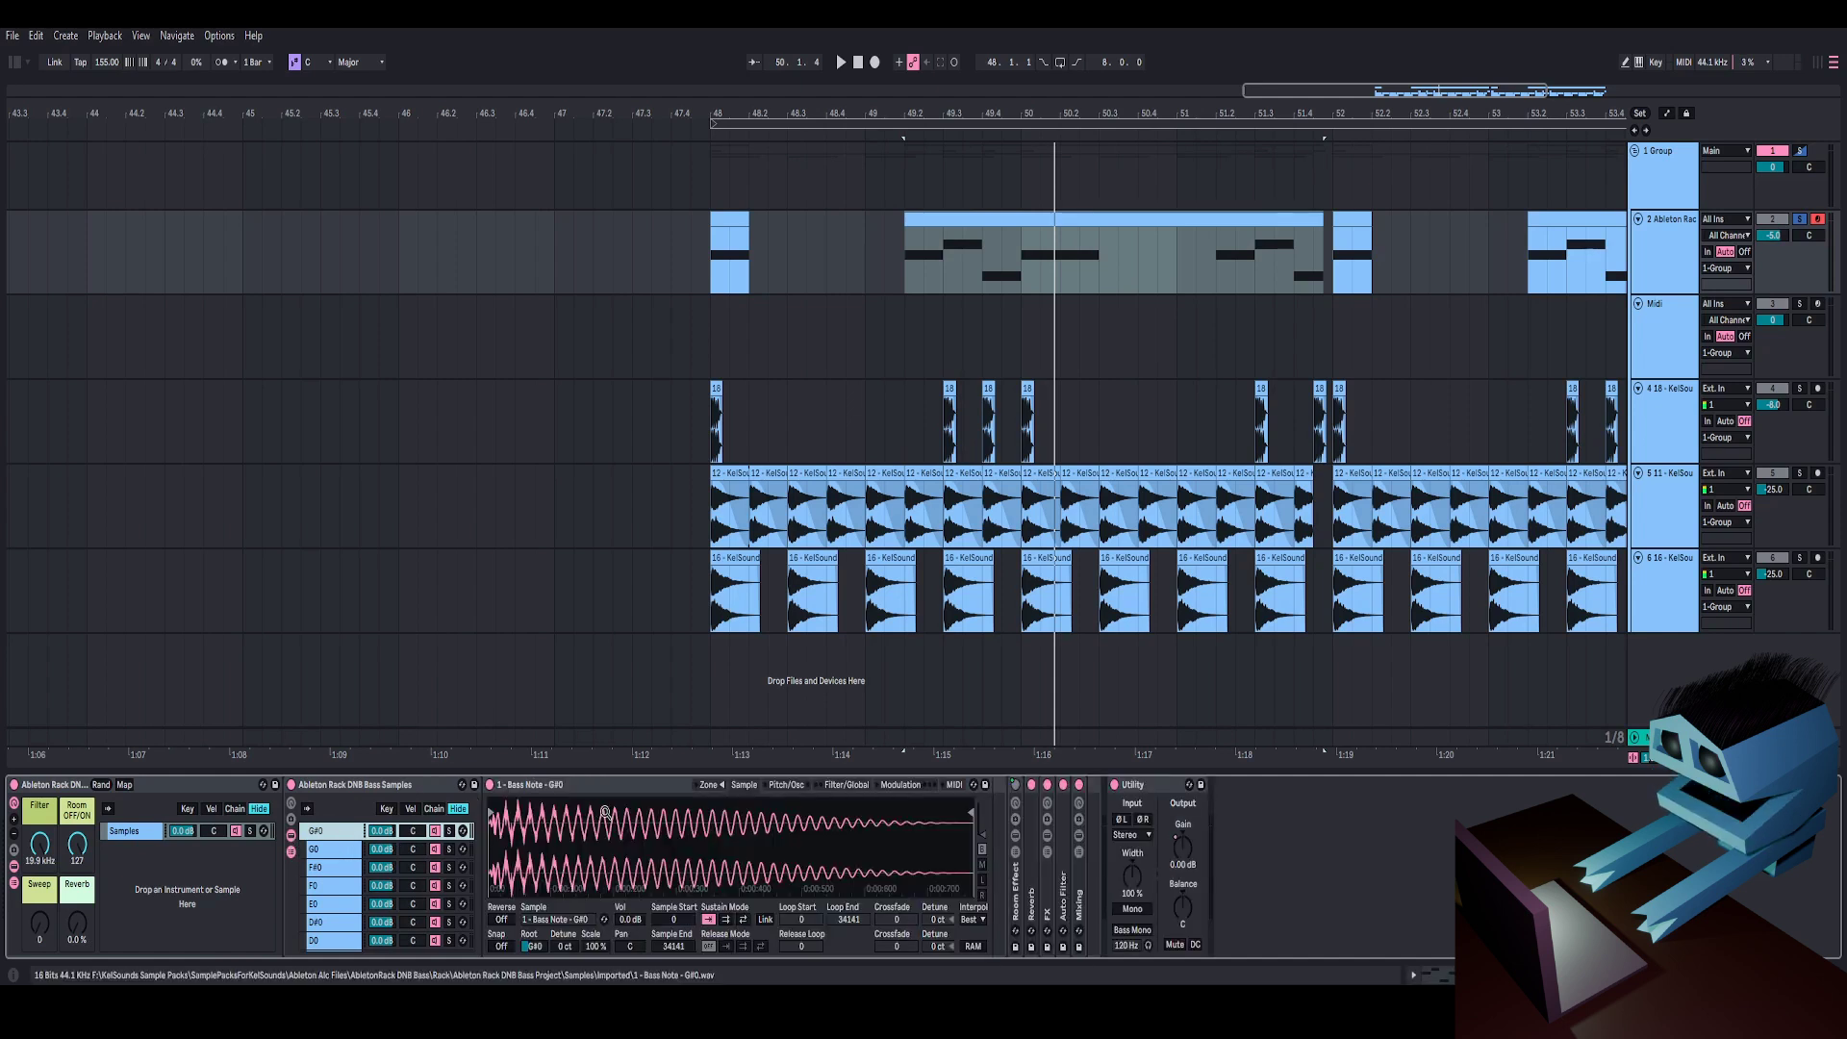
click(846, 785)
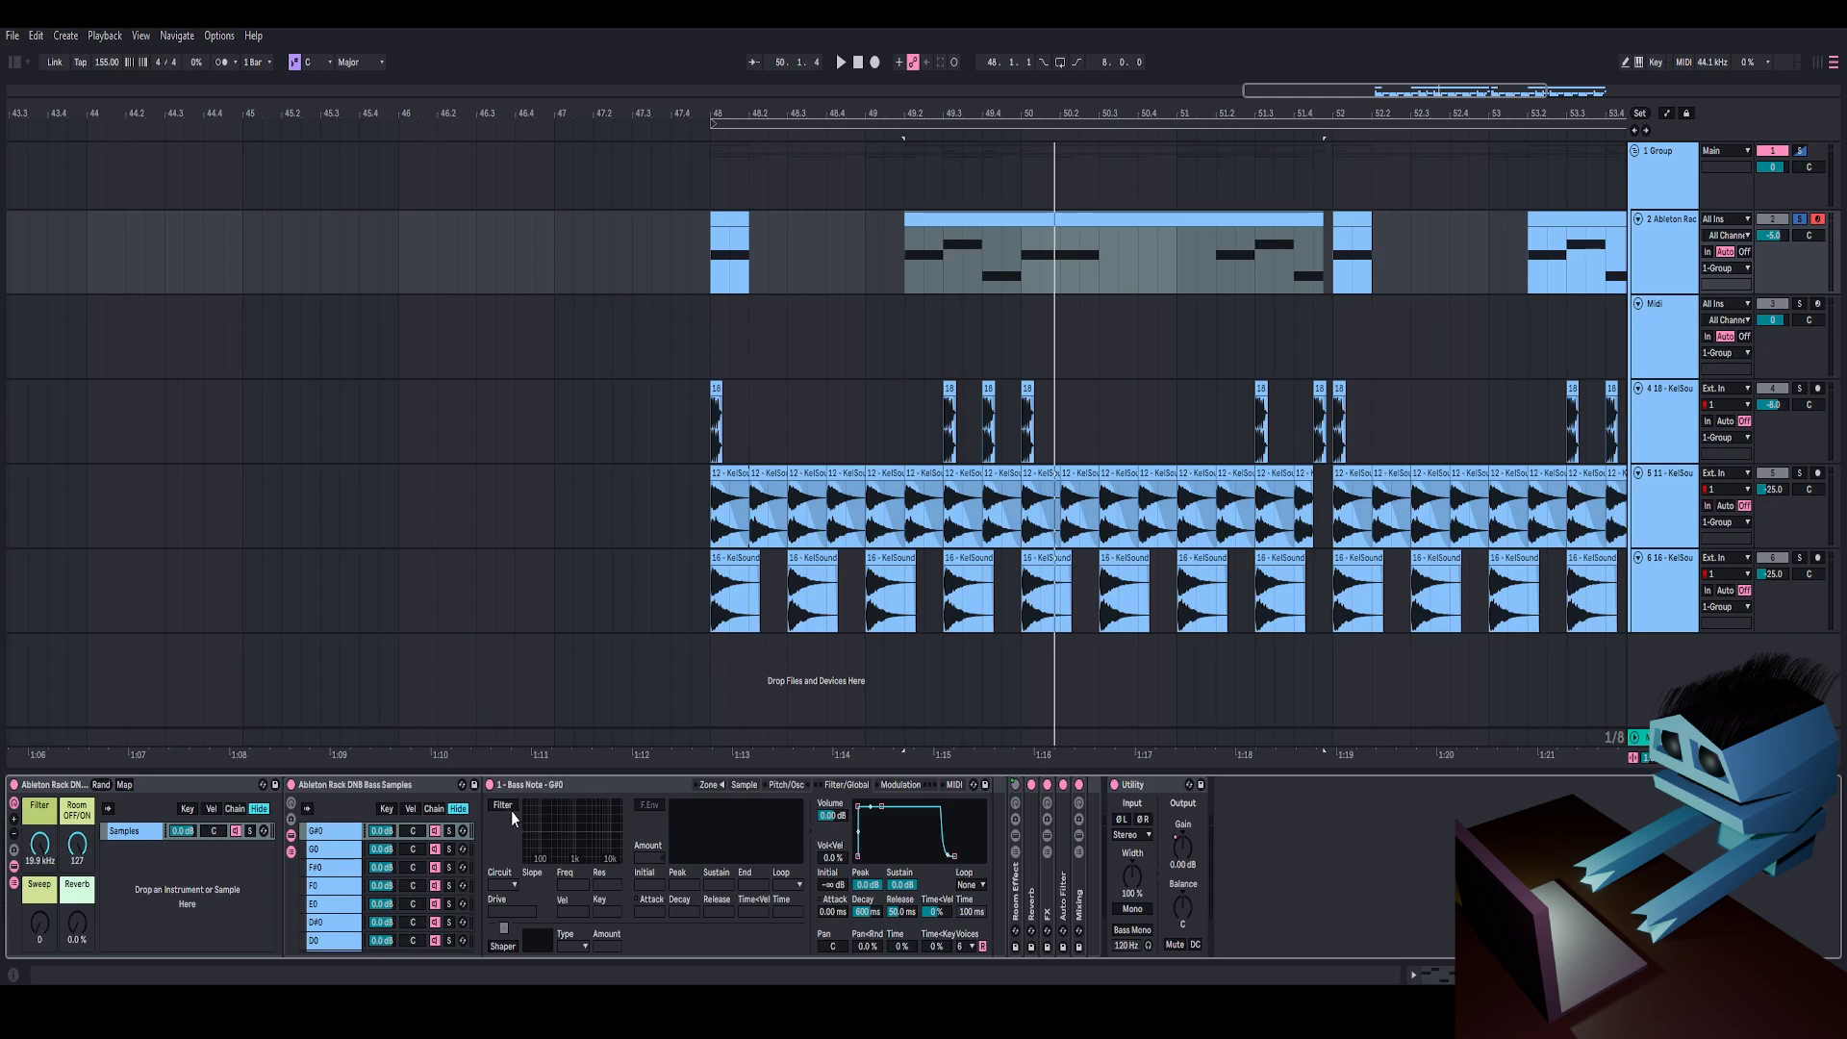
click(744, 785)
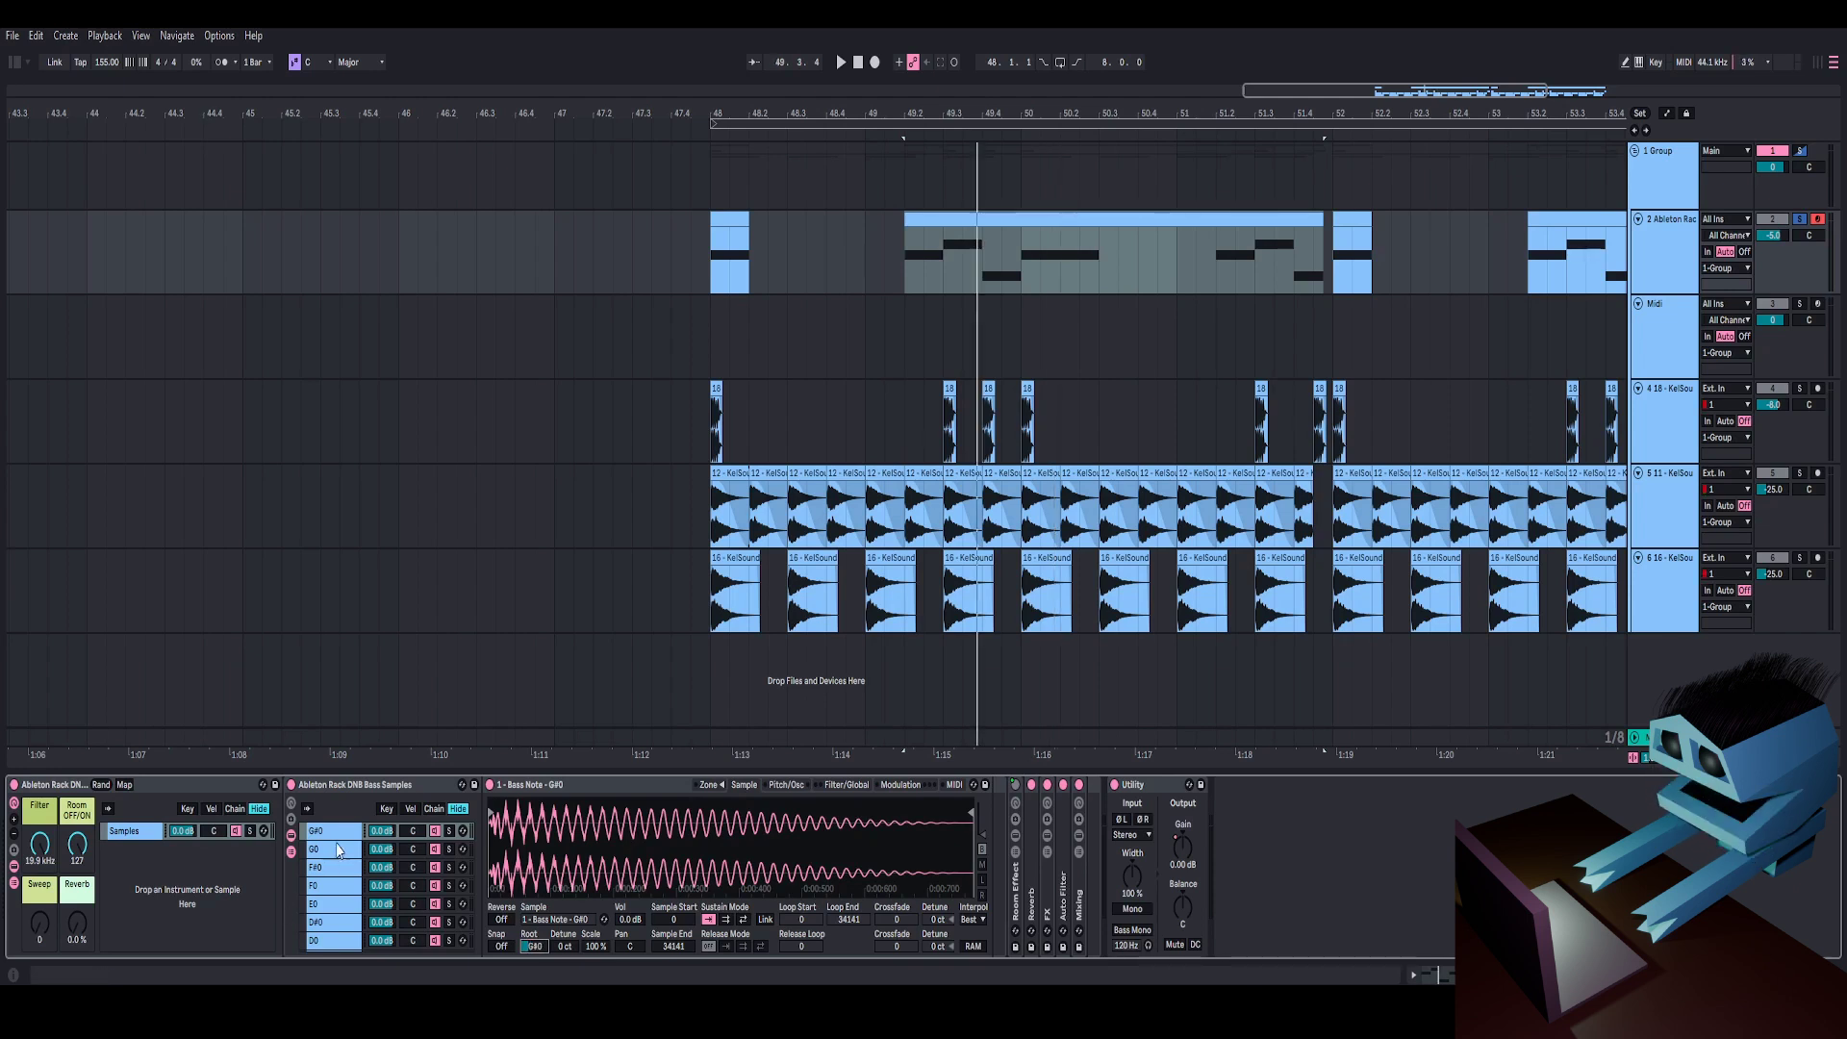
- Check the samples loaded in the G0, F#0, F0 and E0 chains and hide the chain's Sampler
click(336, 849)
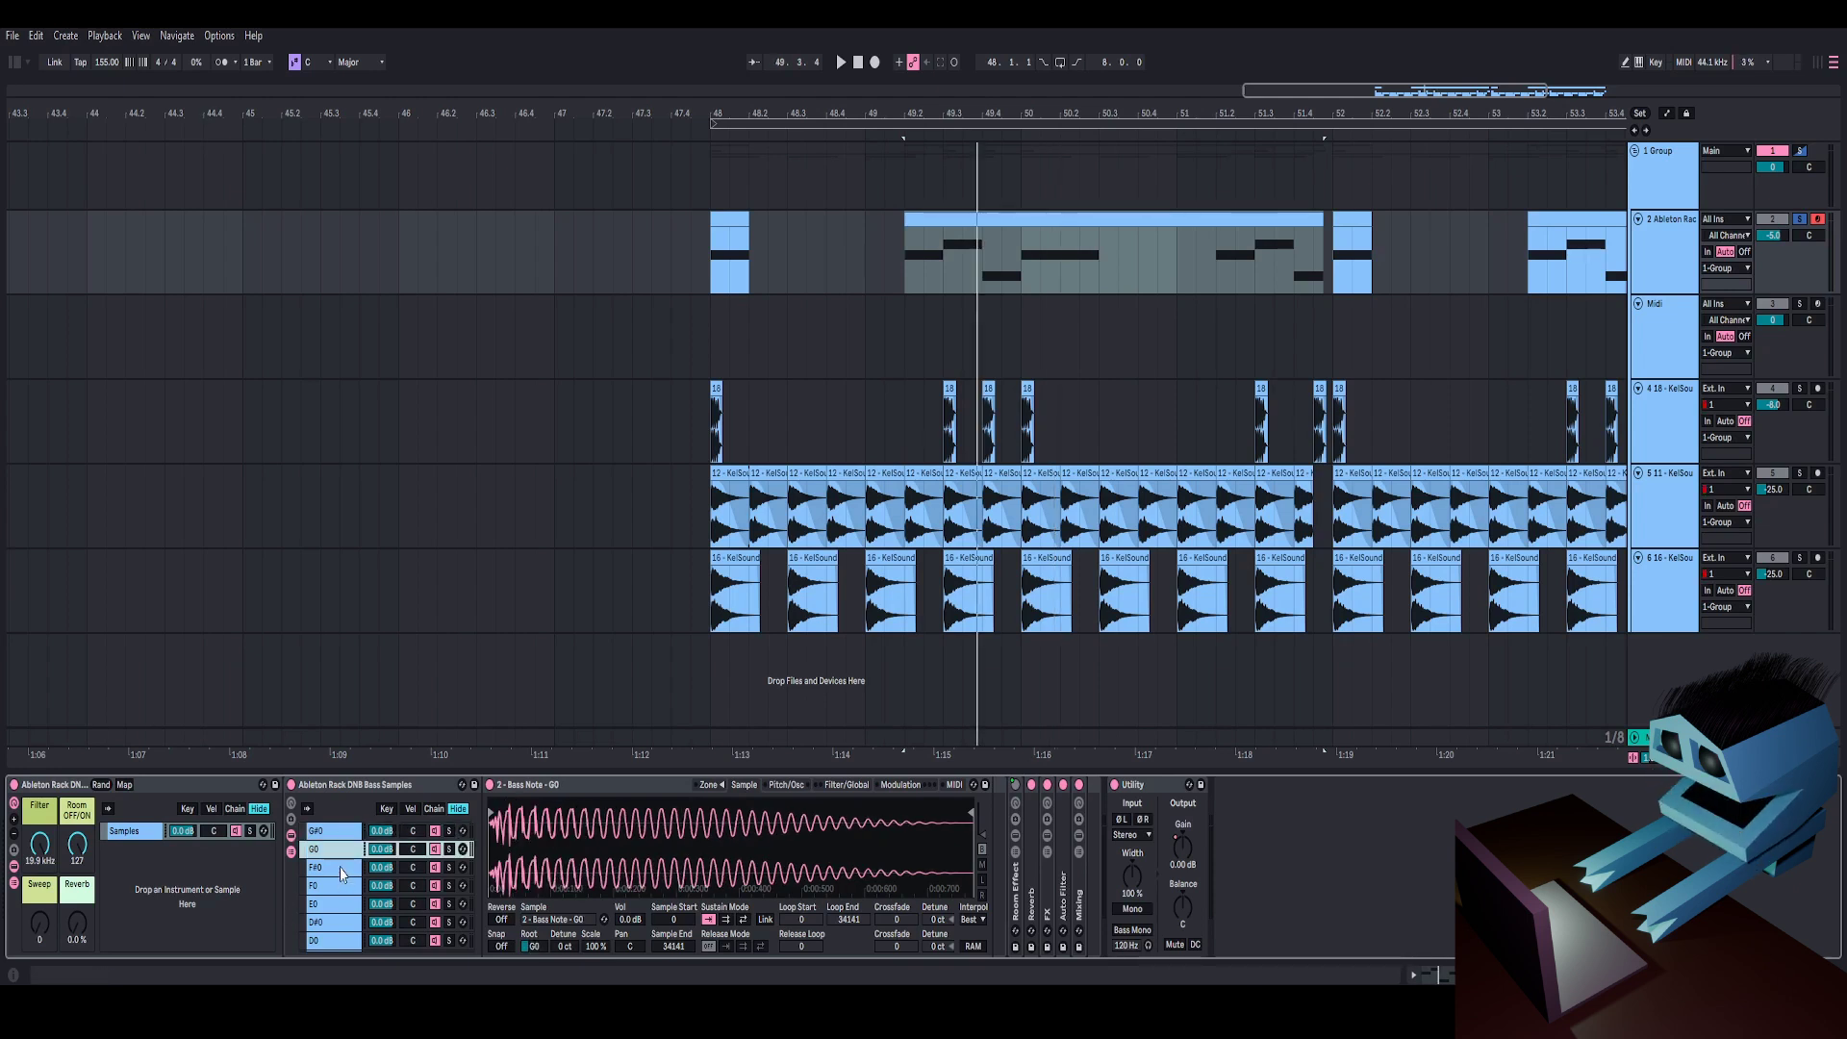
click(338, 867)
click(342, 886)
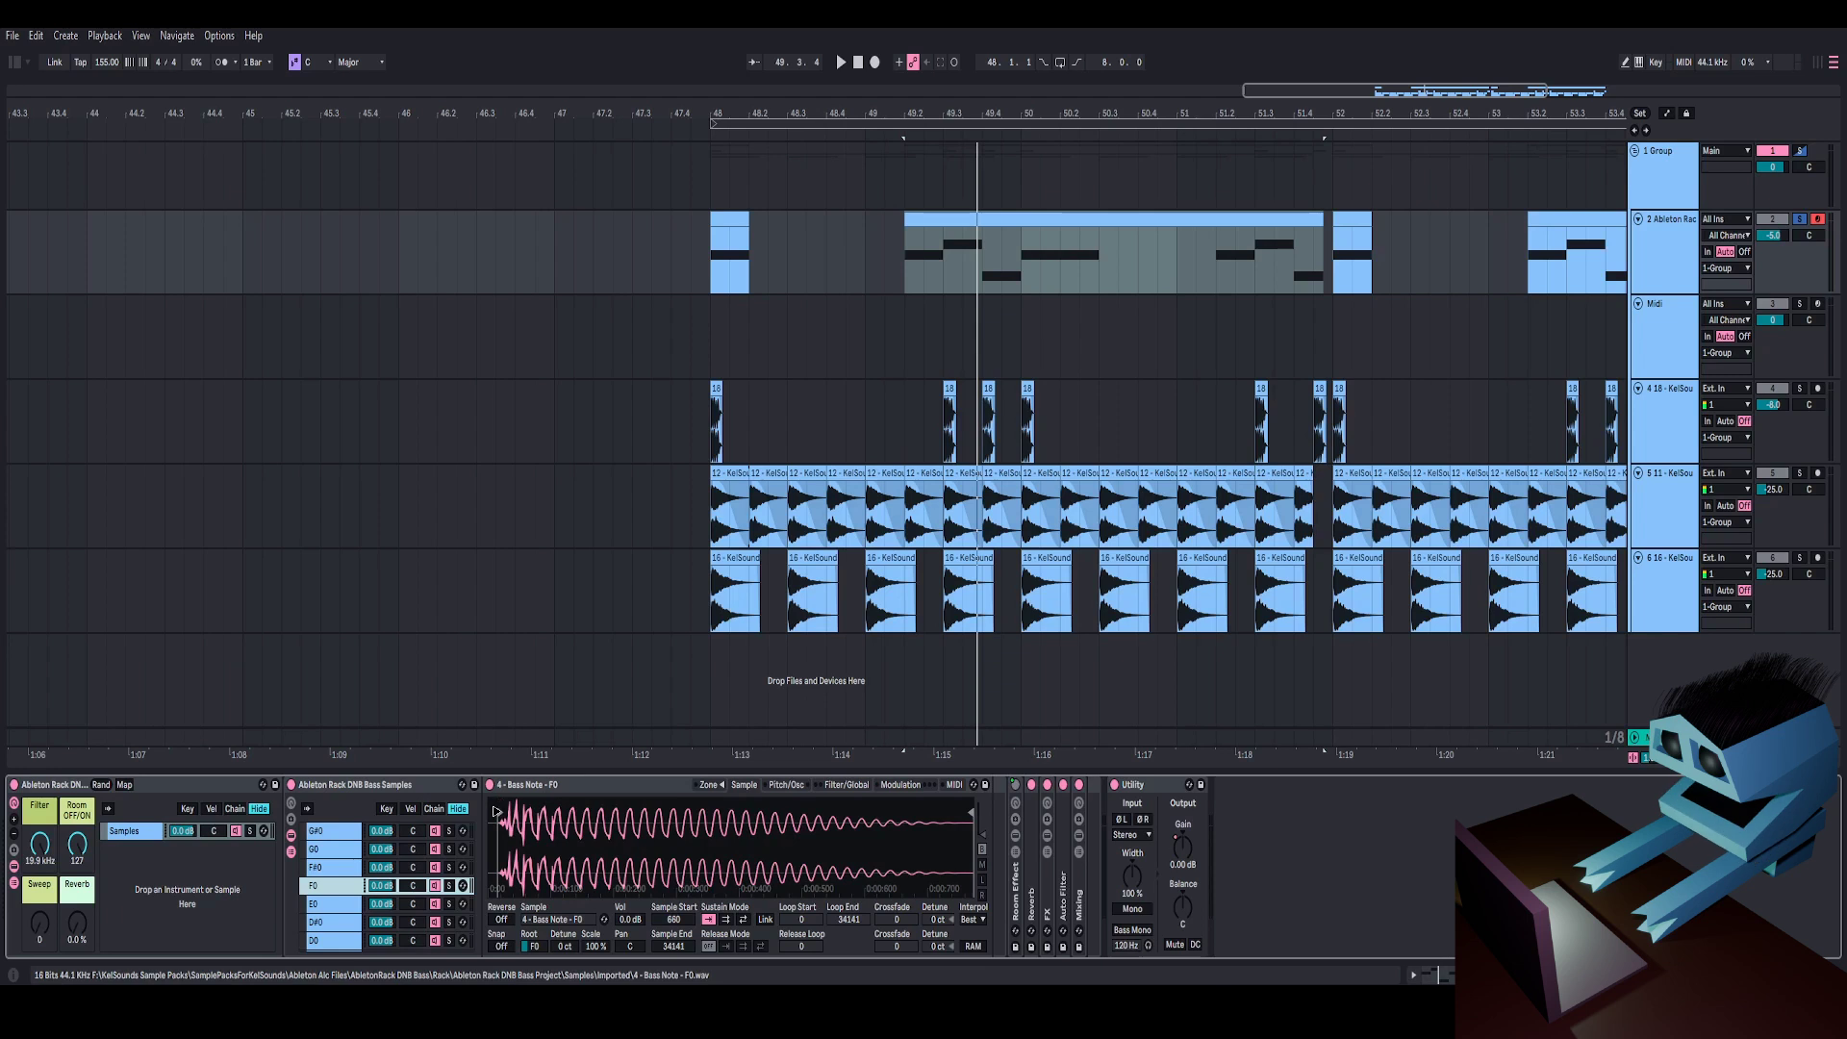
click(338, 905)
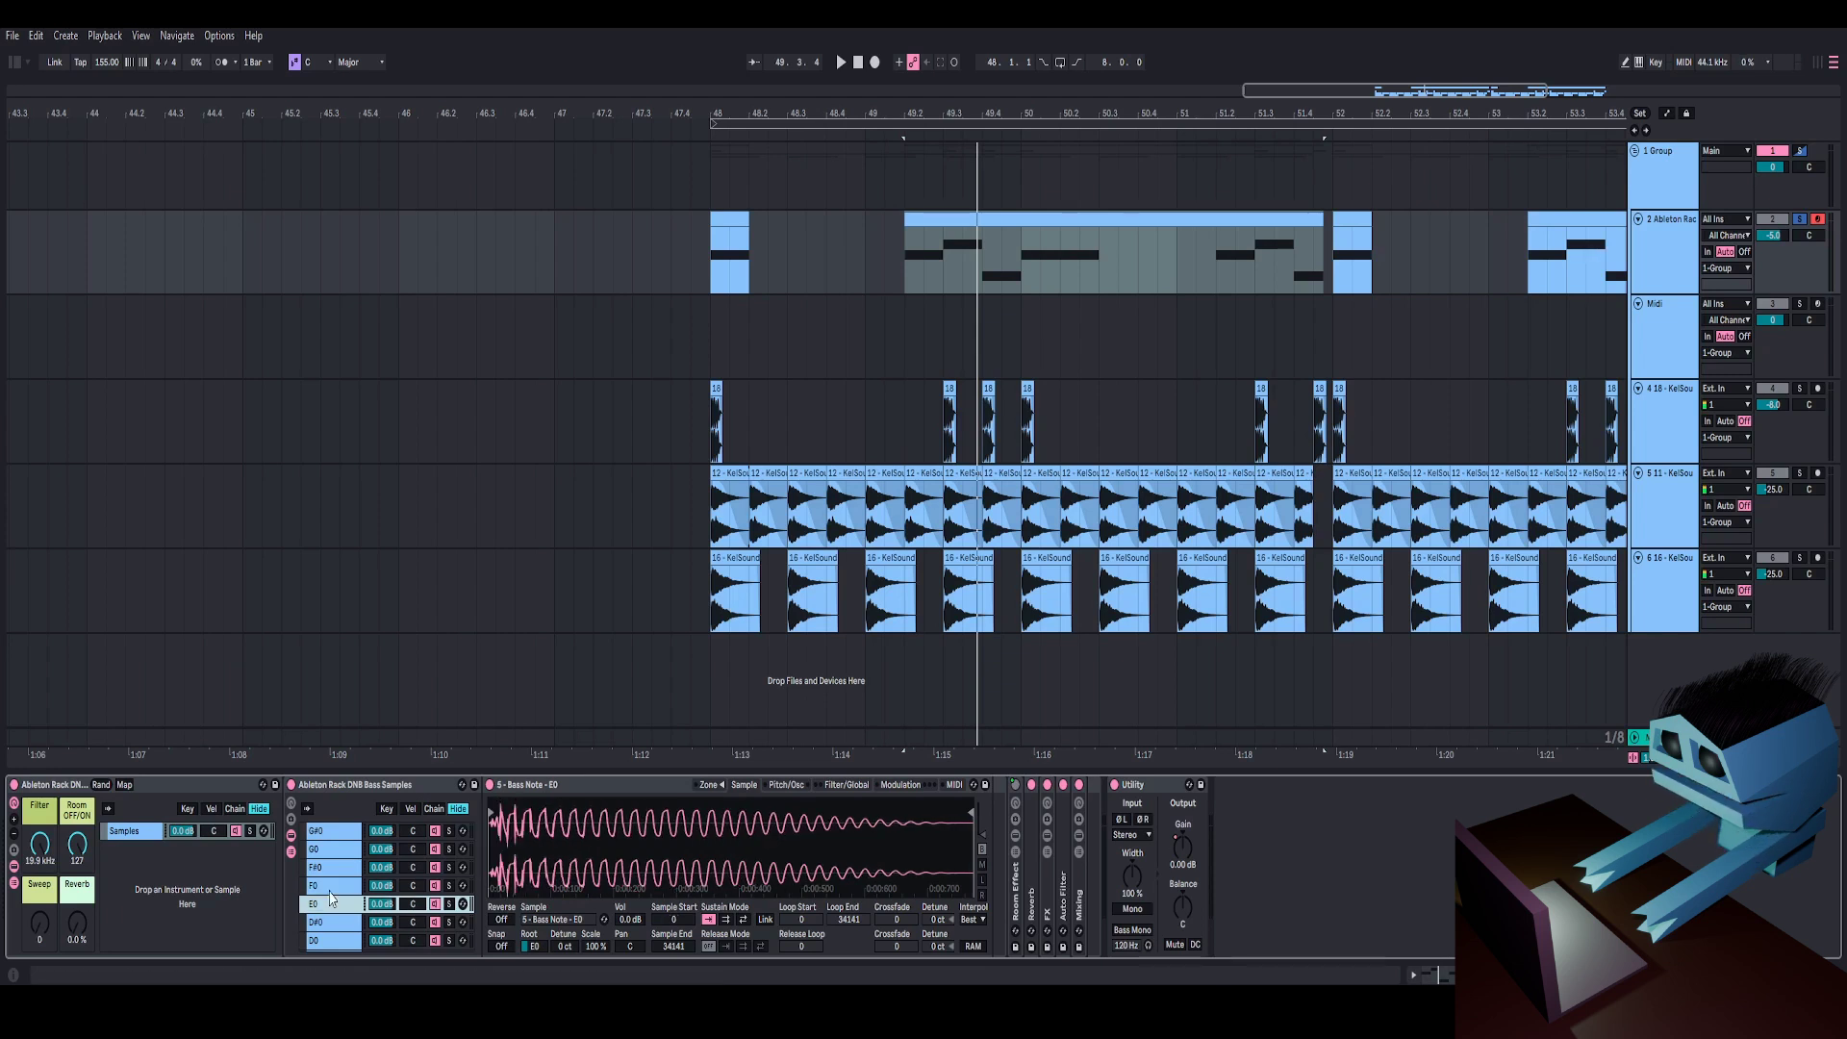
click(291, 853)
click(291, 853)
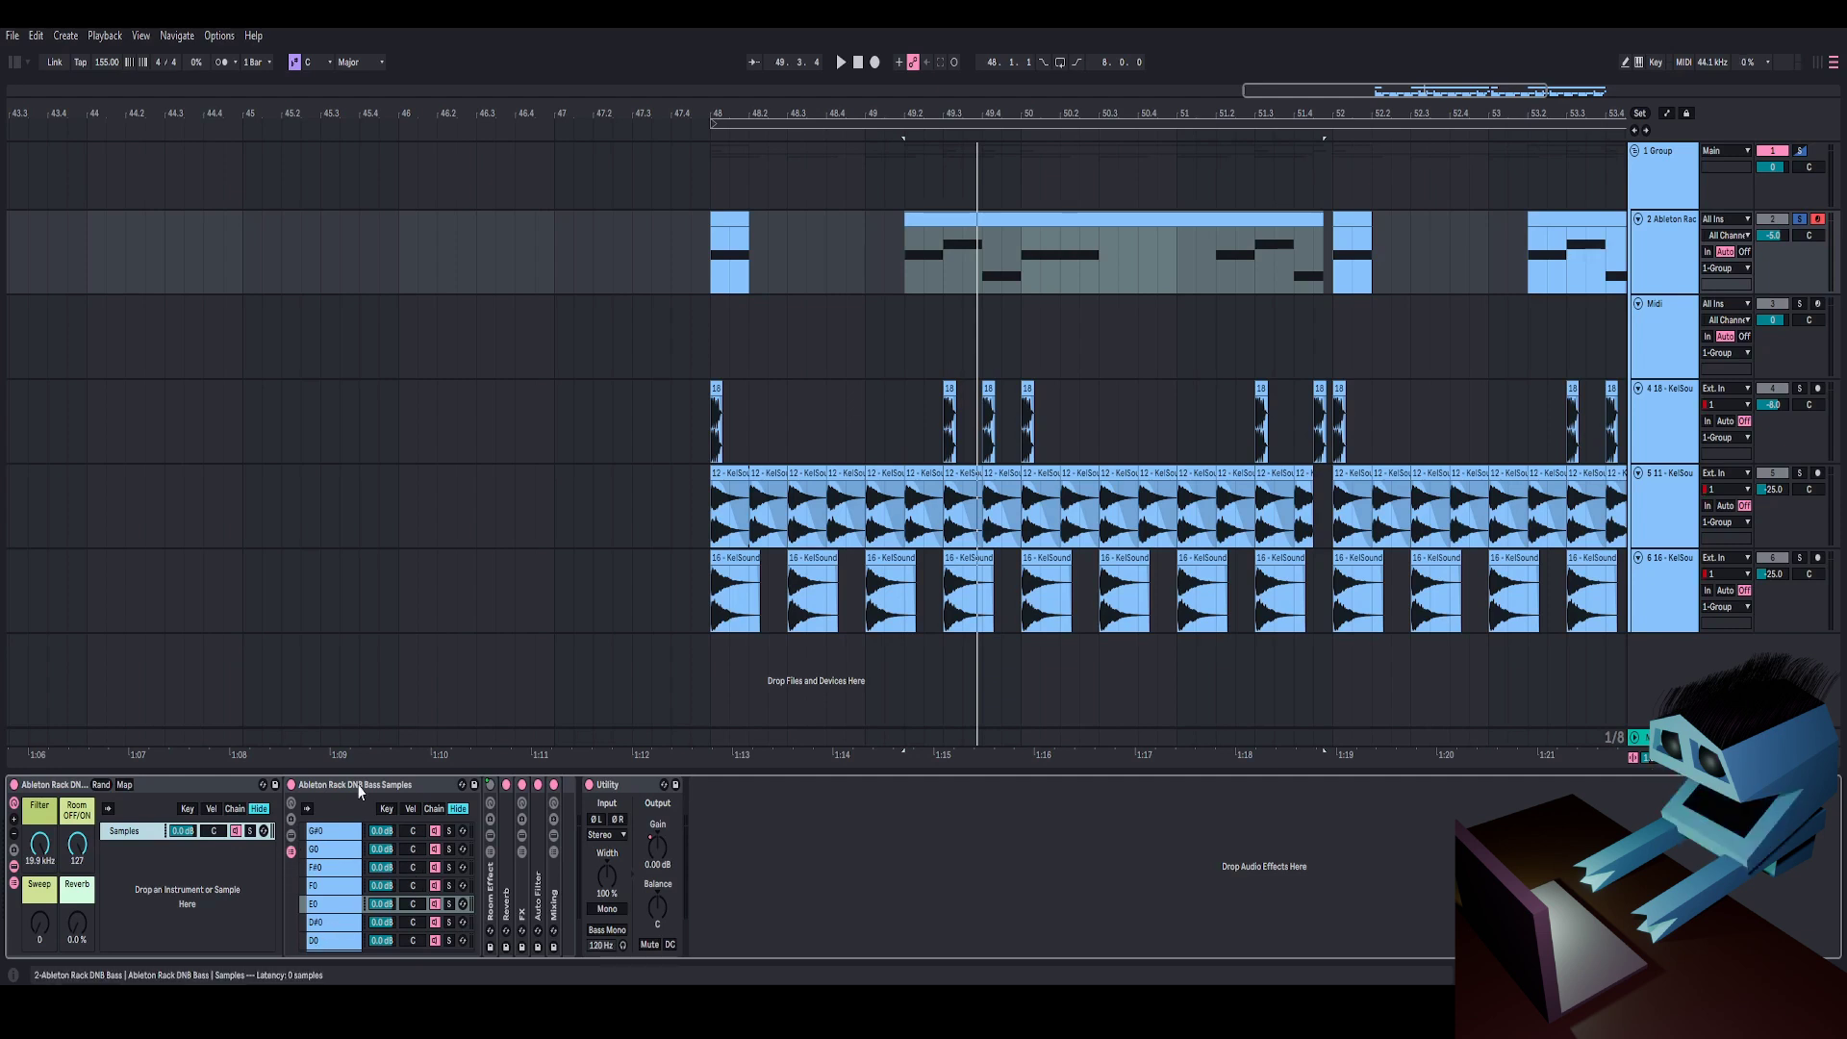
- Look at the Room Effect device and collapse the nested samples rack
click(482, 789)
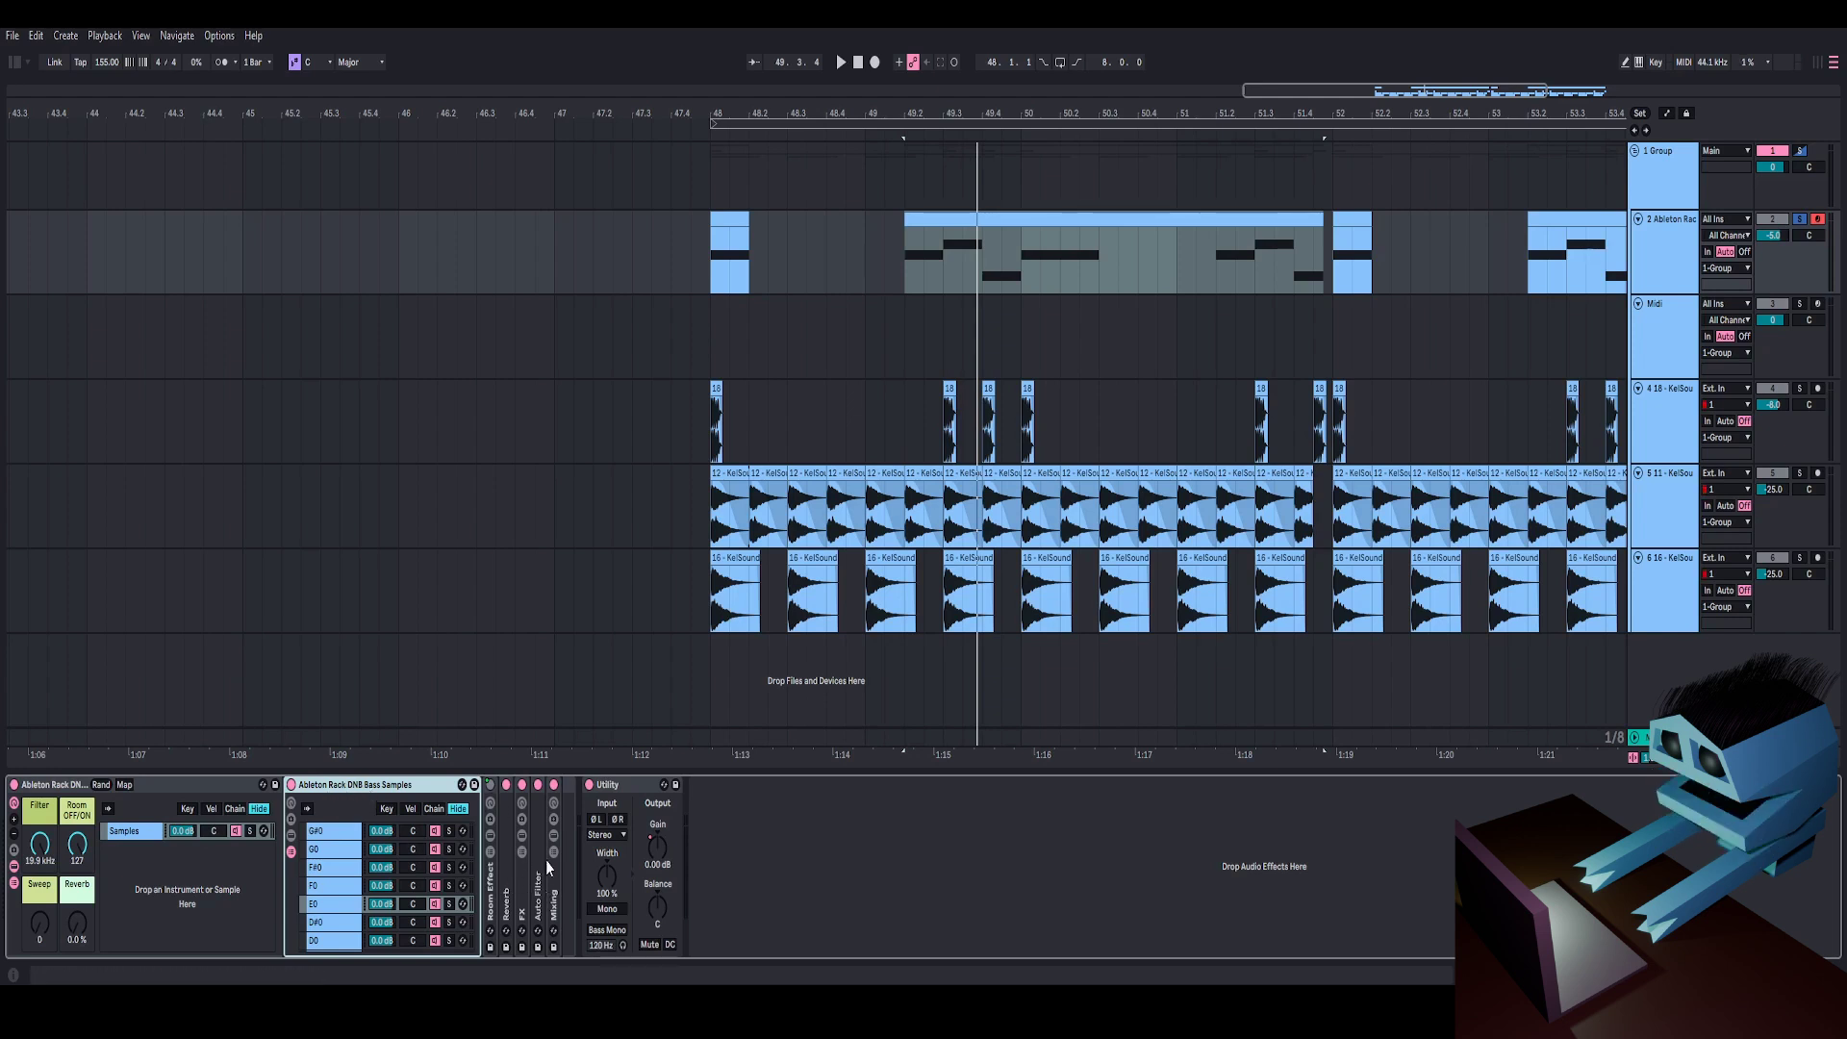
click(489, 852)
click(493, 859)
double_click(405, 794)
- Lower the Filter macro to 70 Hz, unfold the Auto Filter device and play the bass clip
drag(40, 843, 39, 871)
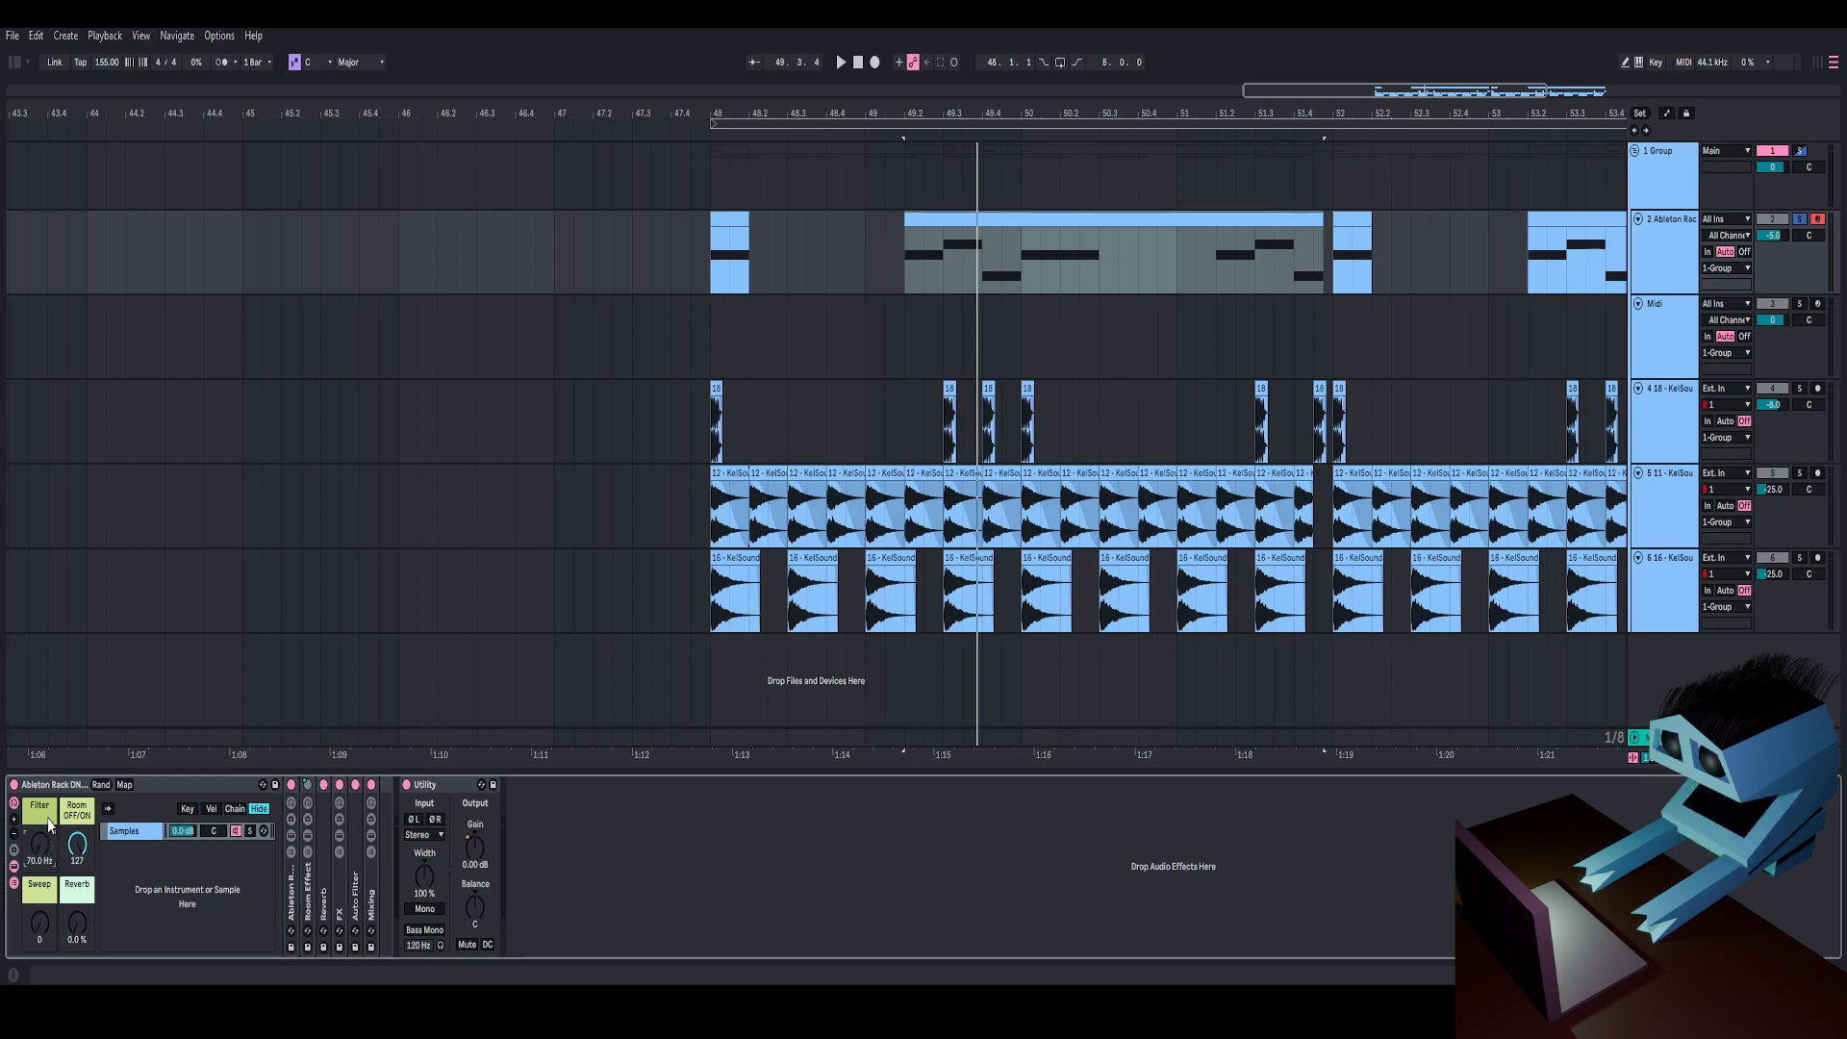
mouse_move(39, 844)
mouse_down()
mouse_move(40, 818)
mouse_move(39, 871)
mouse_move(40, 813)
mouse_move(40, 849)
mouse_up()
double_click(356, 849)
key(space)
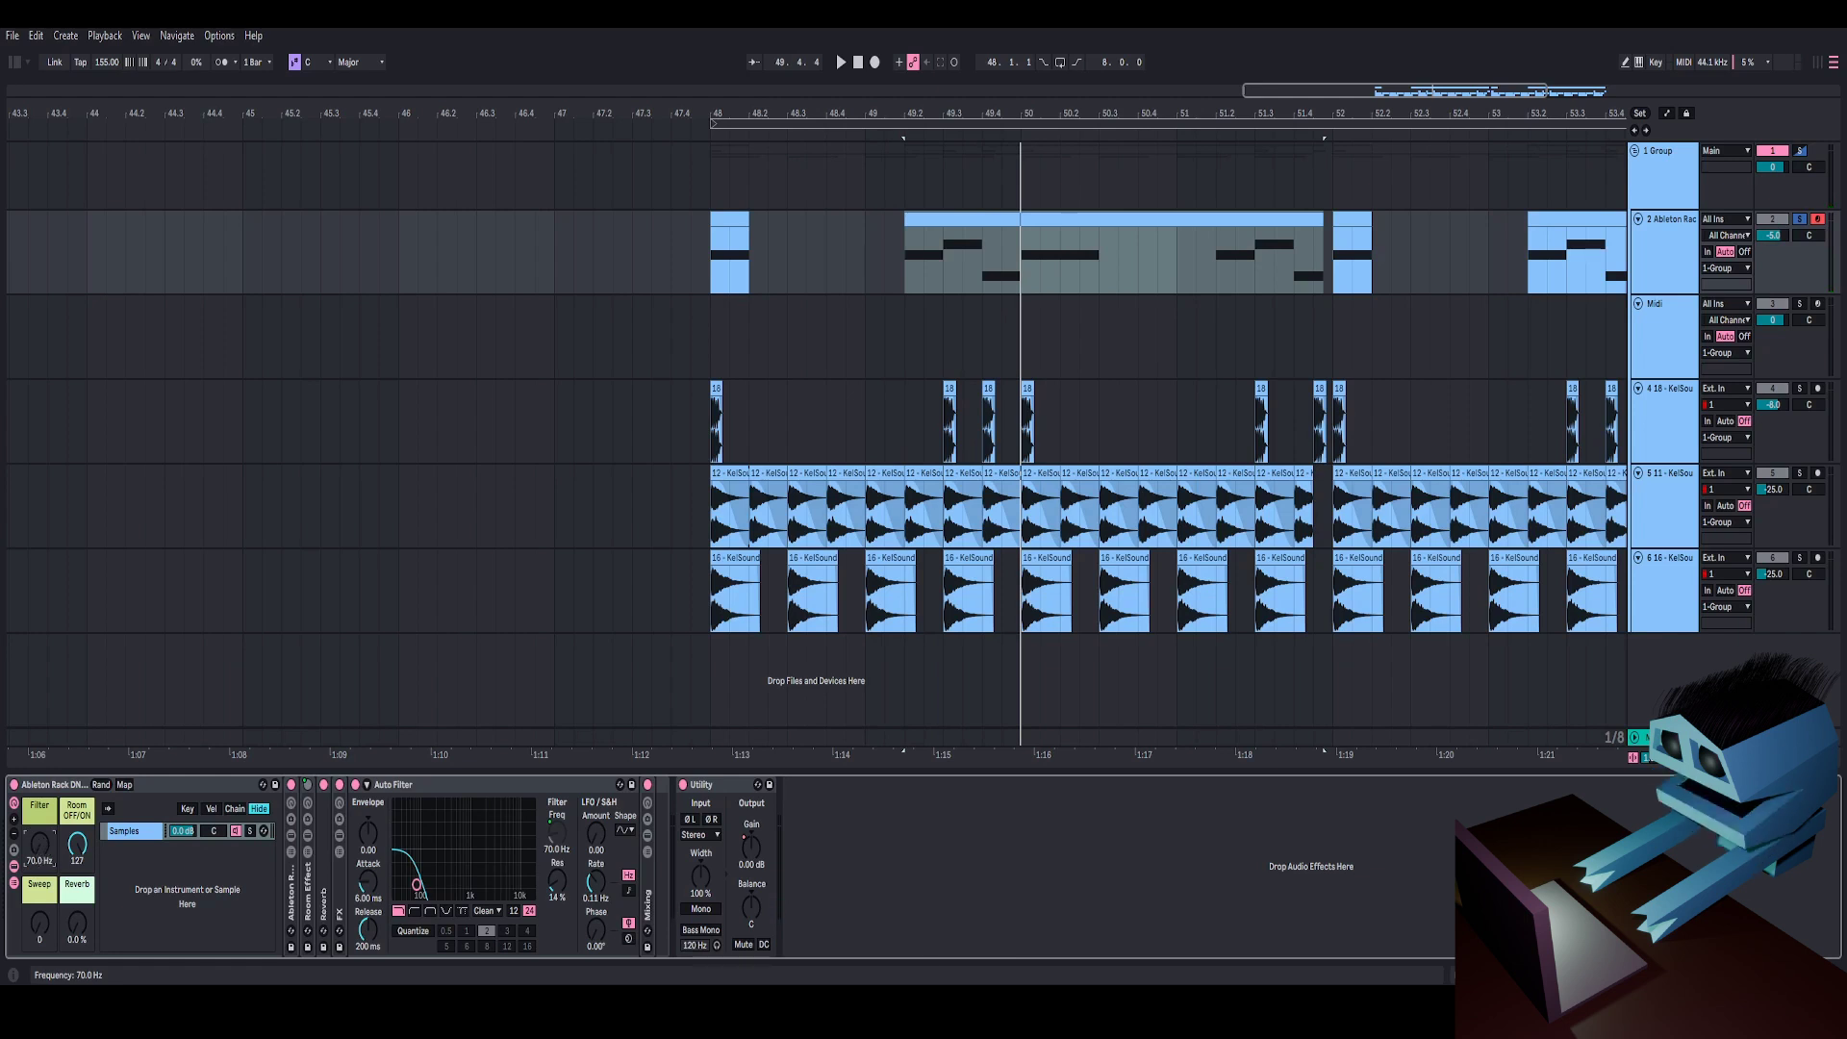
- Set the Filter macro to 243 Hz and replay the start of the bass clip several times
key(space)
drag(39, 844, 40, 810)
key(space)
key(space)
key(space)
key(space)
key(space)
key(space)
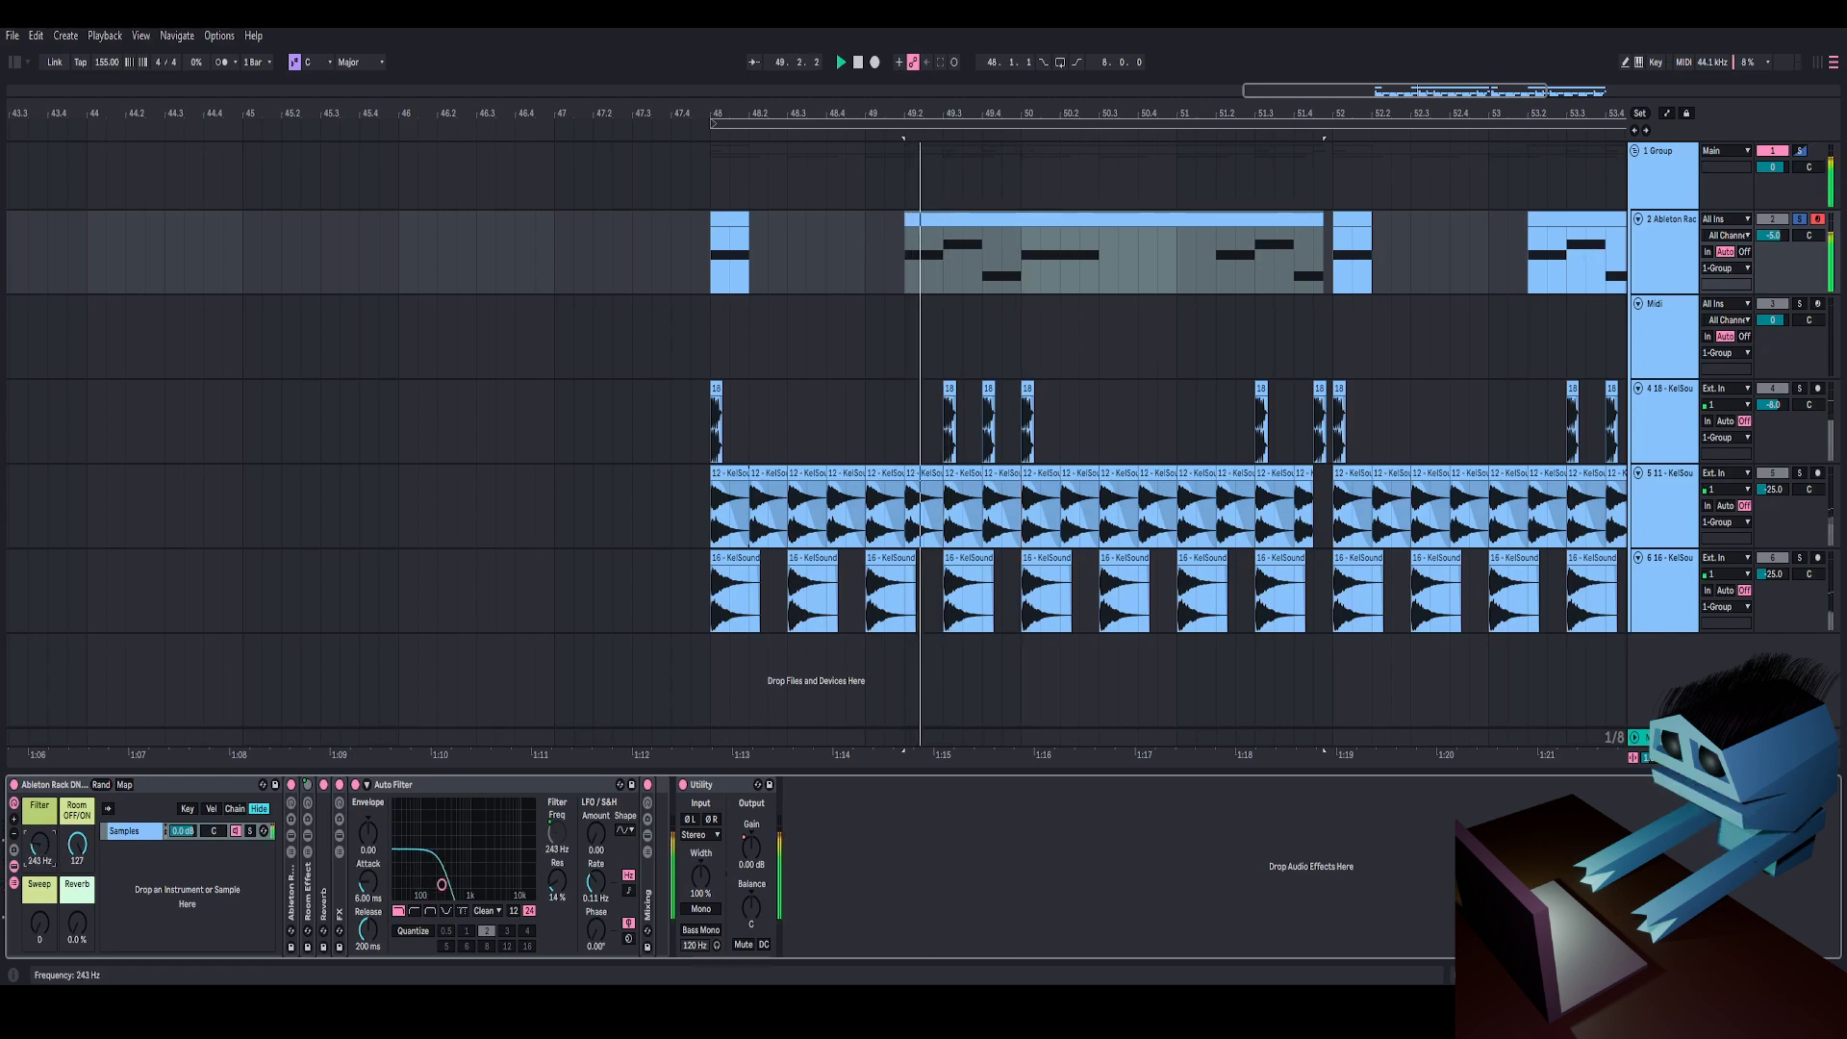
key(space)
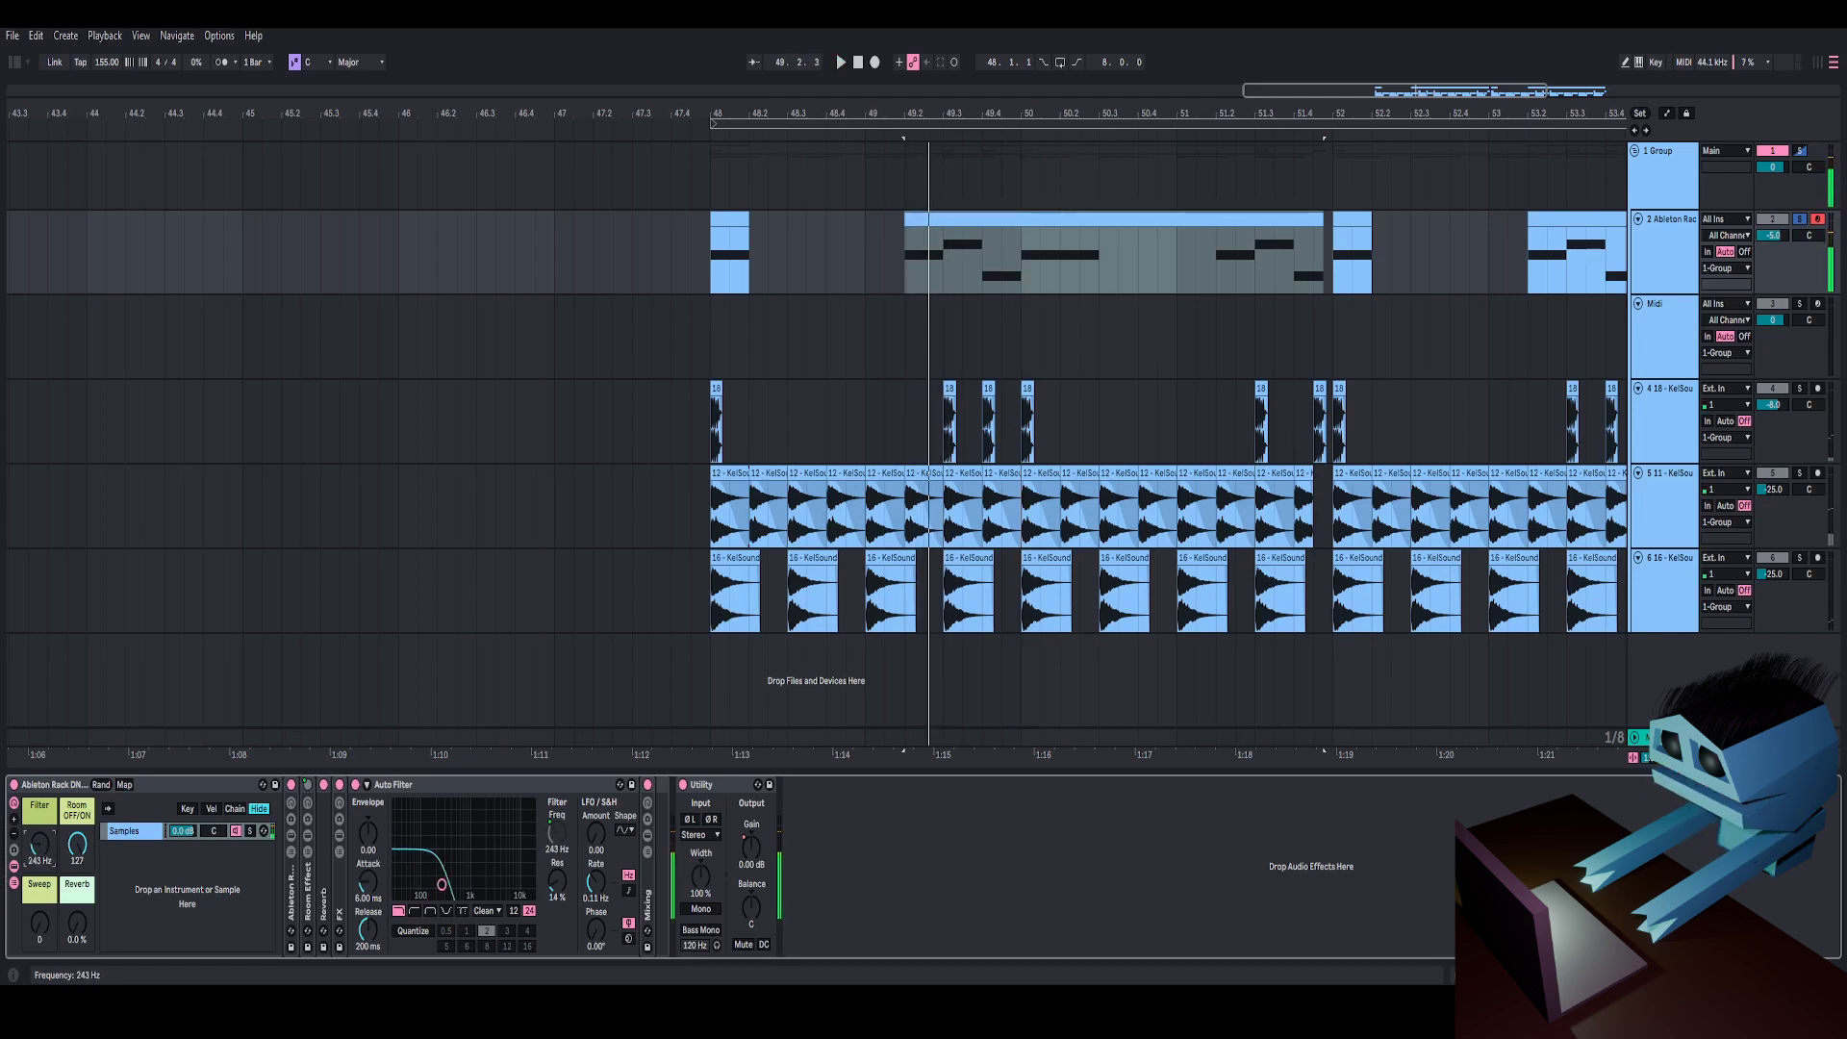
- Audition the bass with the Filter macro at 186 Hz and open the filter back up to 19.9 kHz
drag(39, 844, 40, 851)
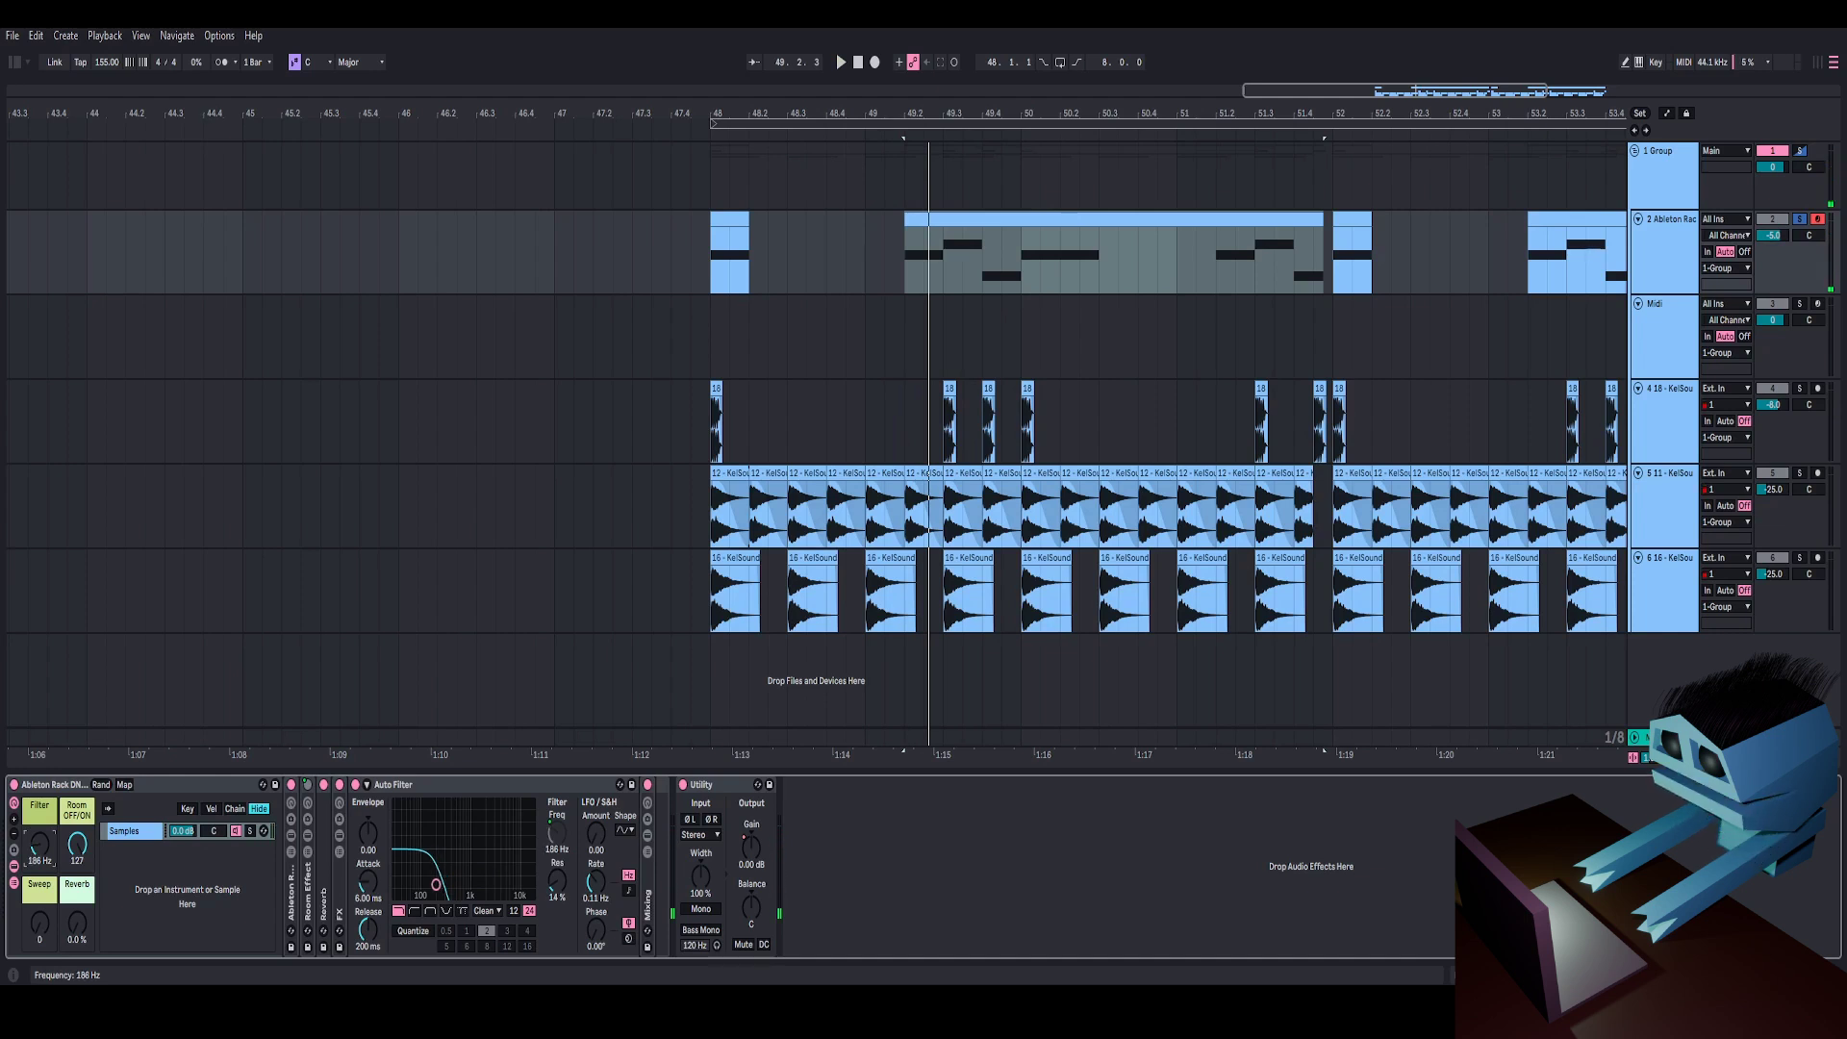
key(space)
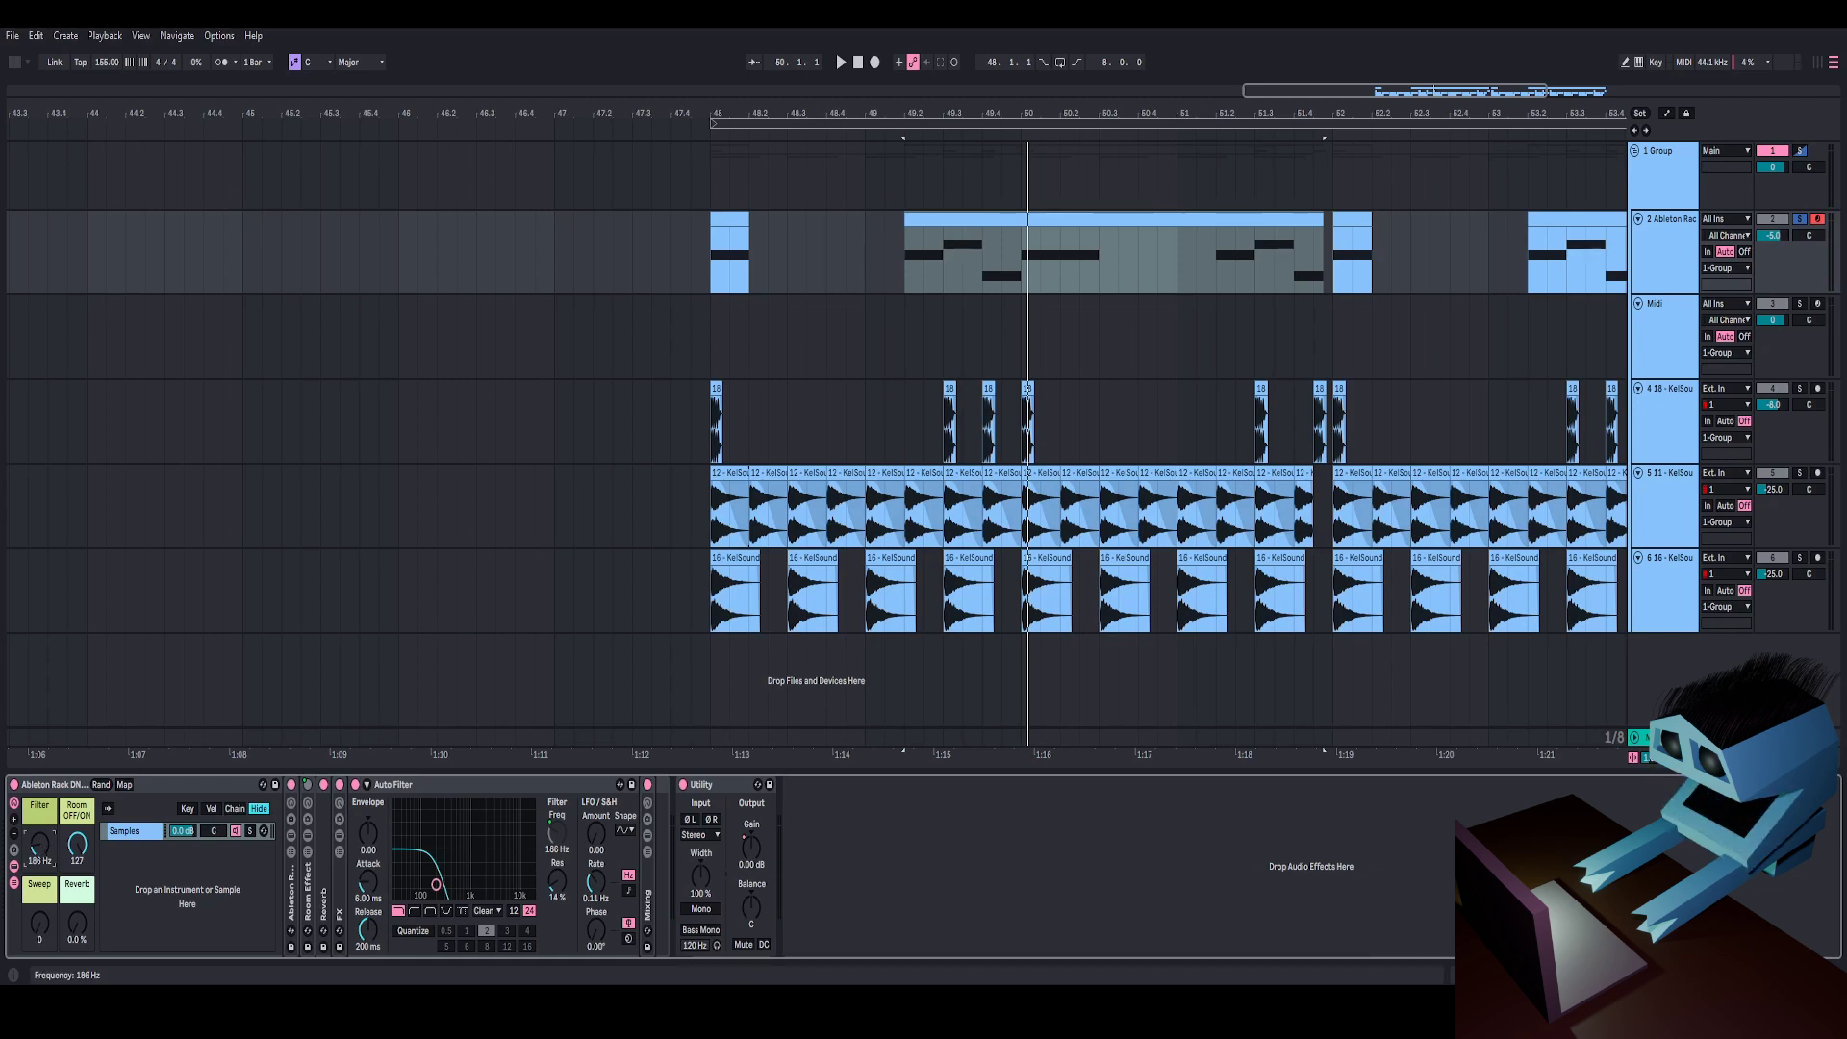
key(space)
drag(40, 844, 39, 702)
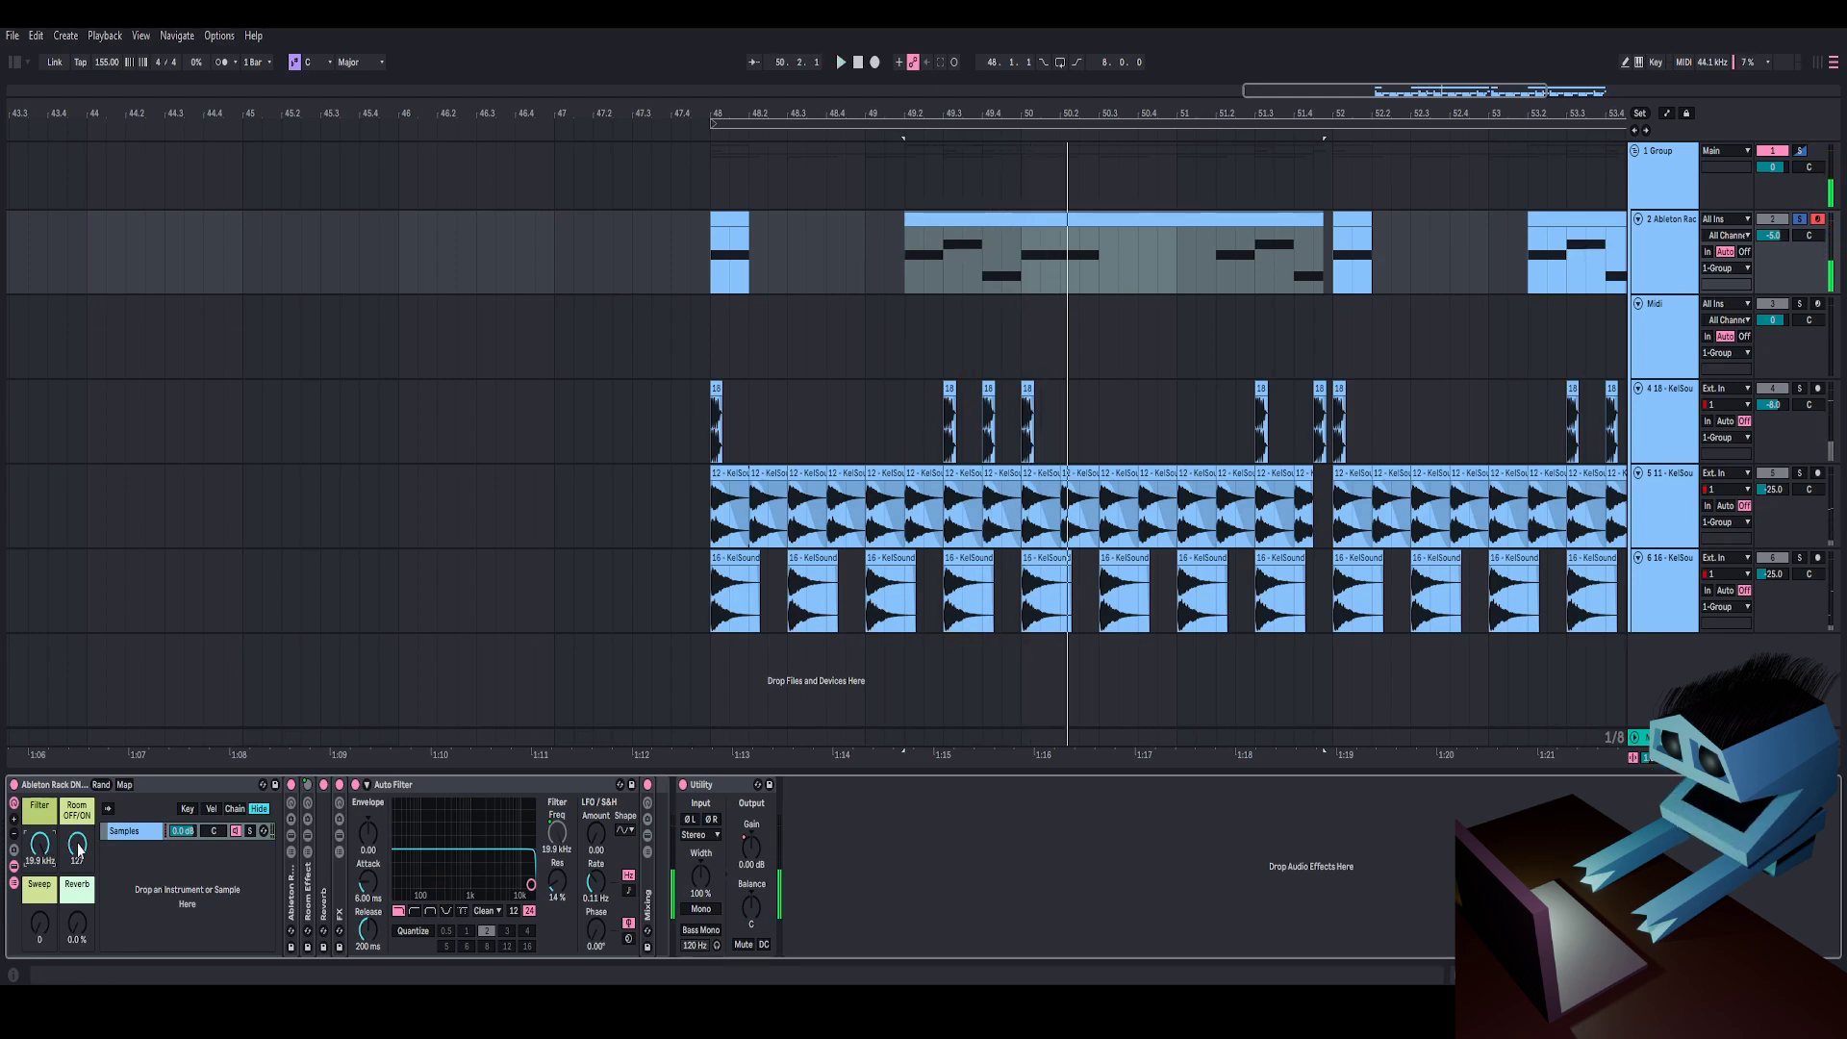
- Set the Room OFF/ON macro to 0 and play the bass clip without the room effect
drag(78, 846, 78, 972)
key(space)
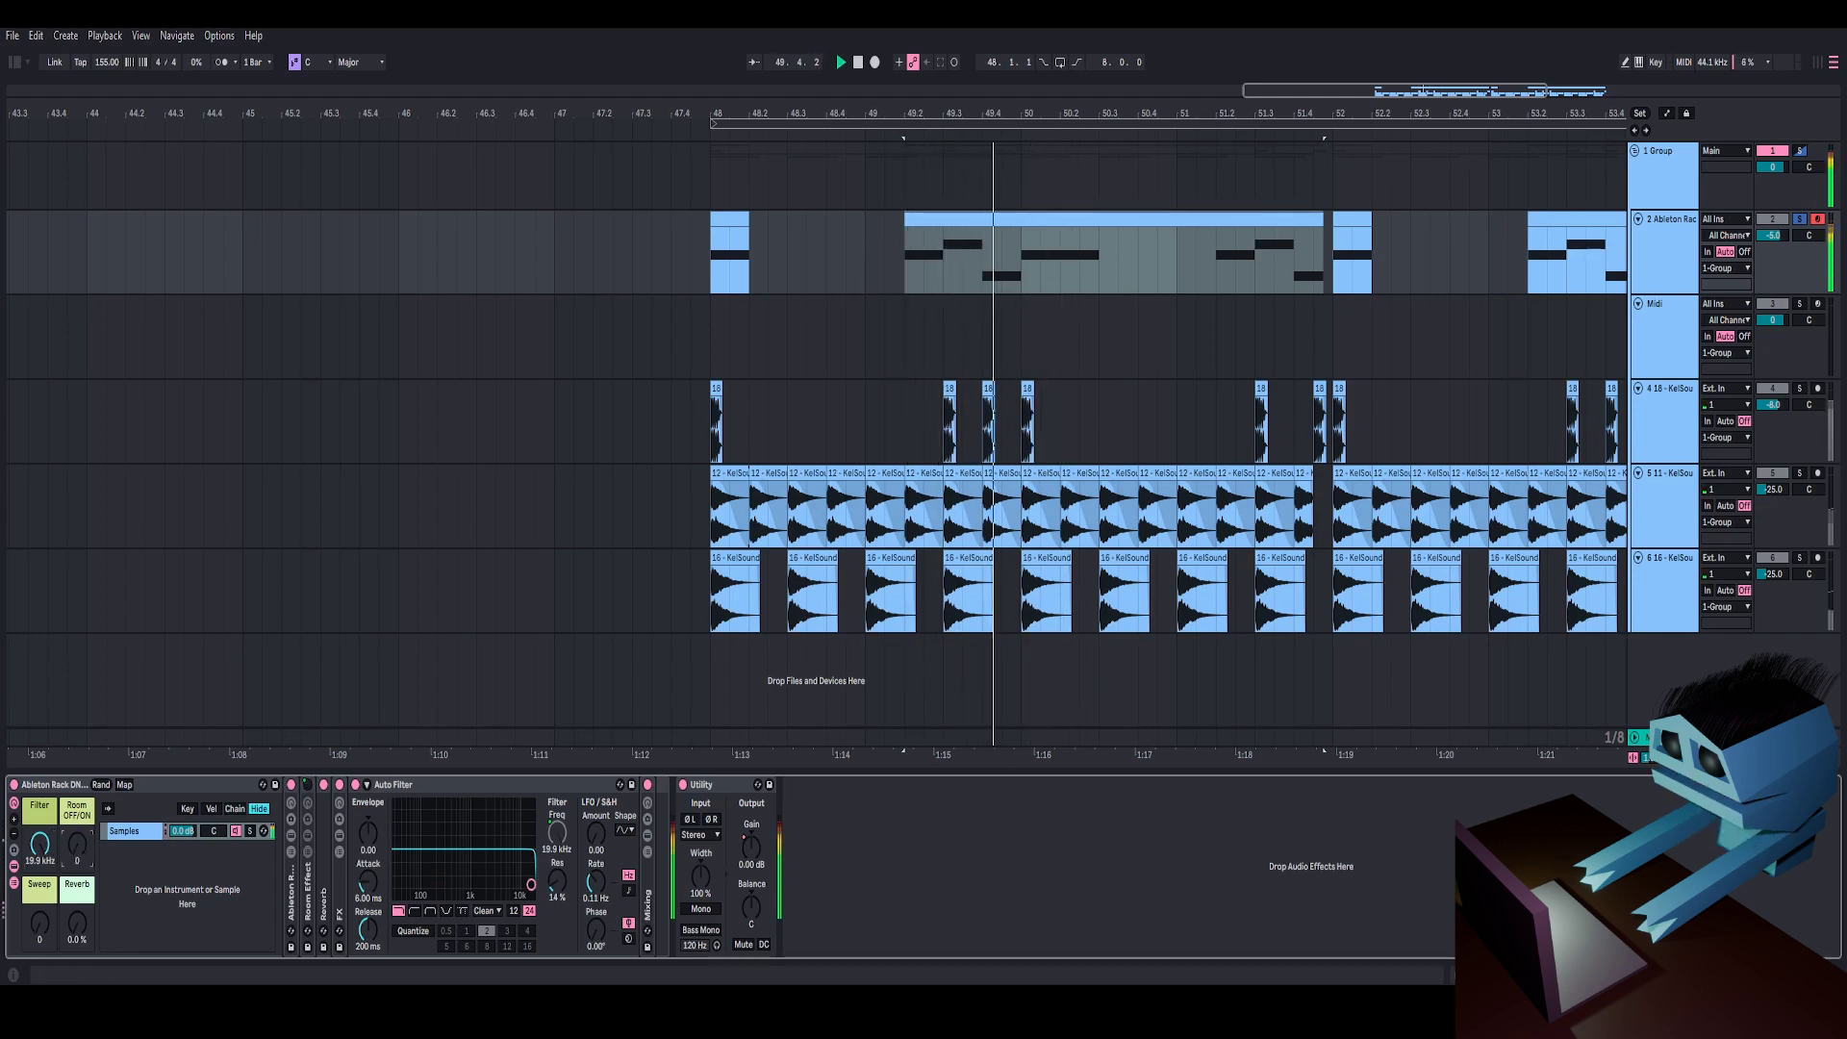
key(space)
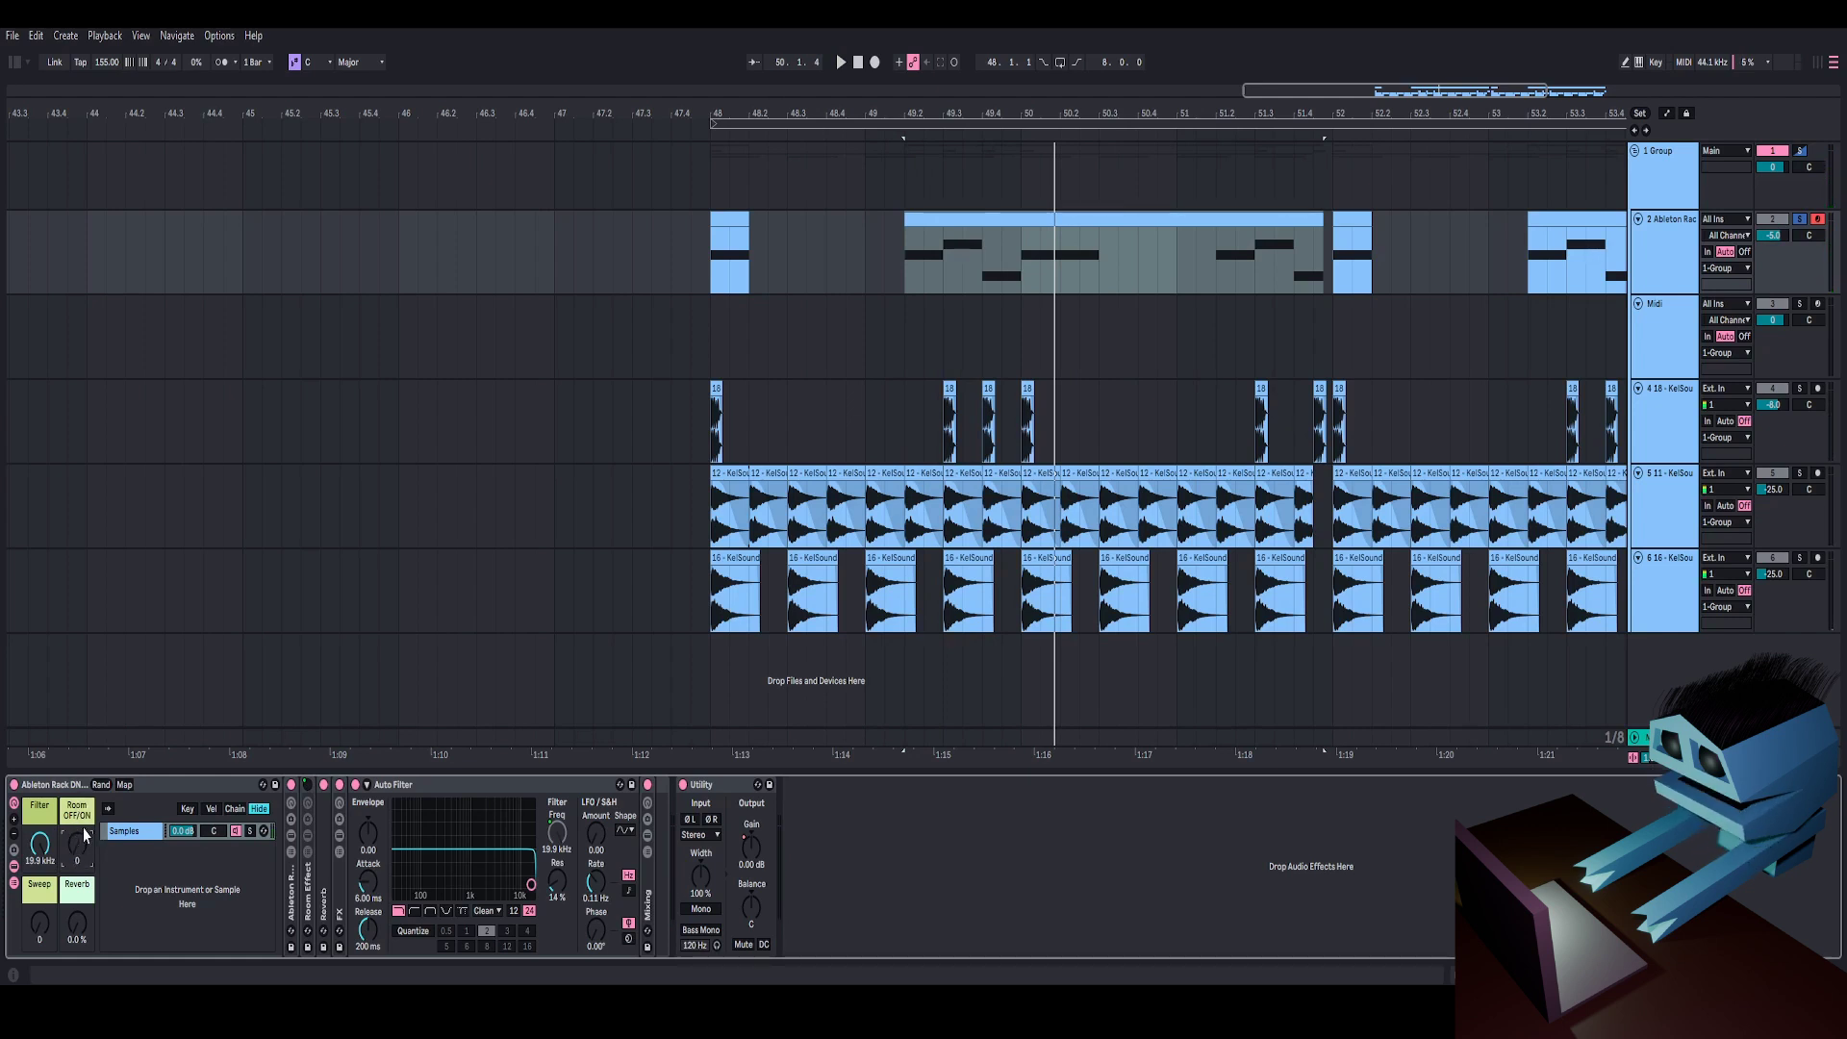
- Stop playback, fold the Auto Filter device and unfold the Room Effect rack
key(space)
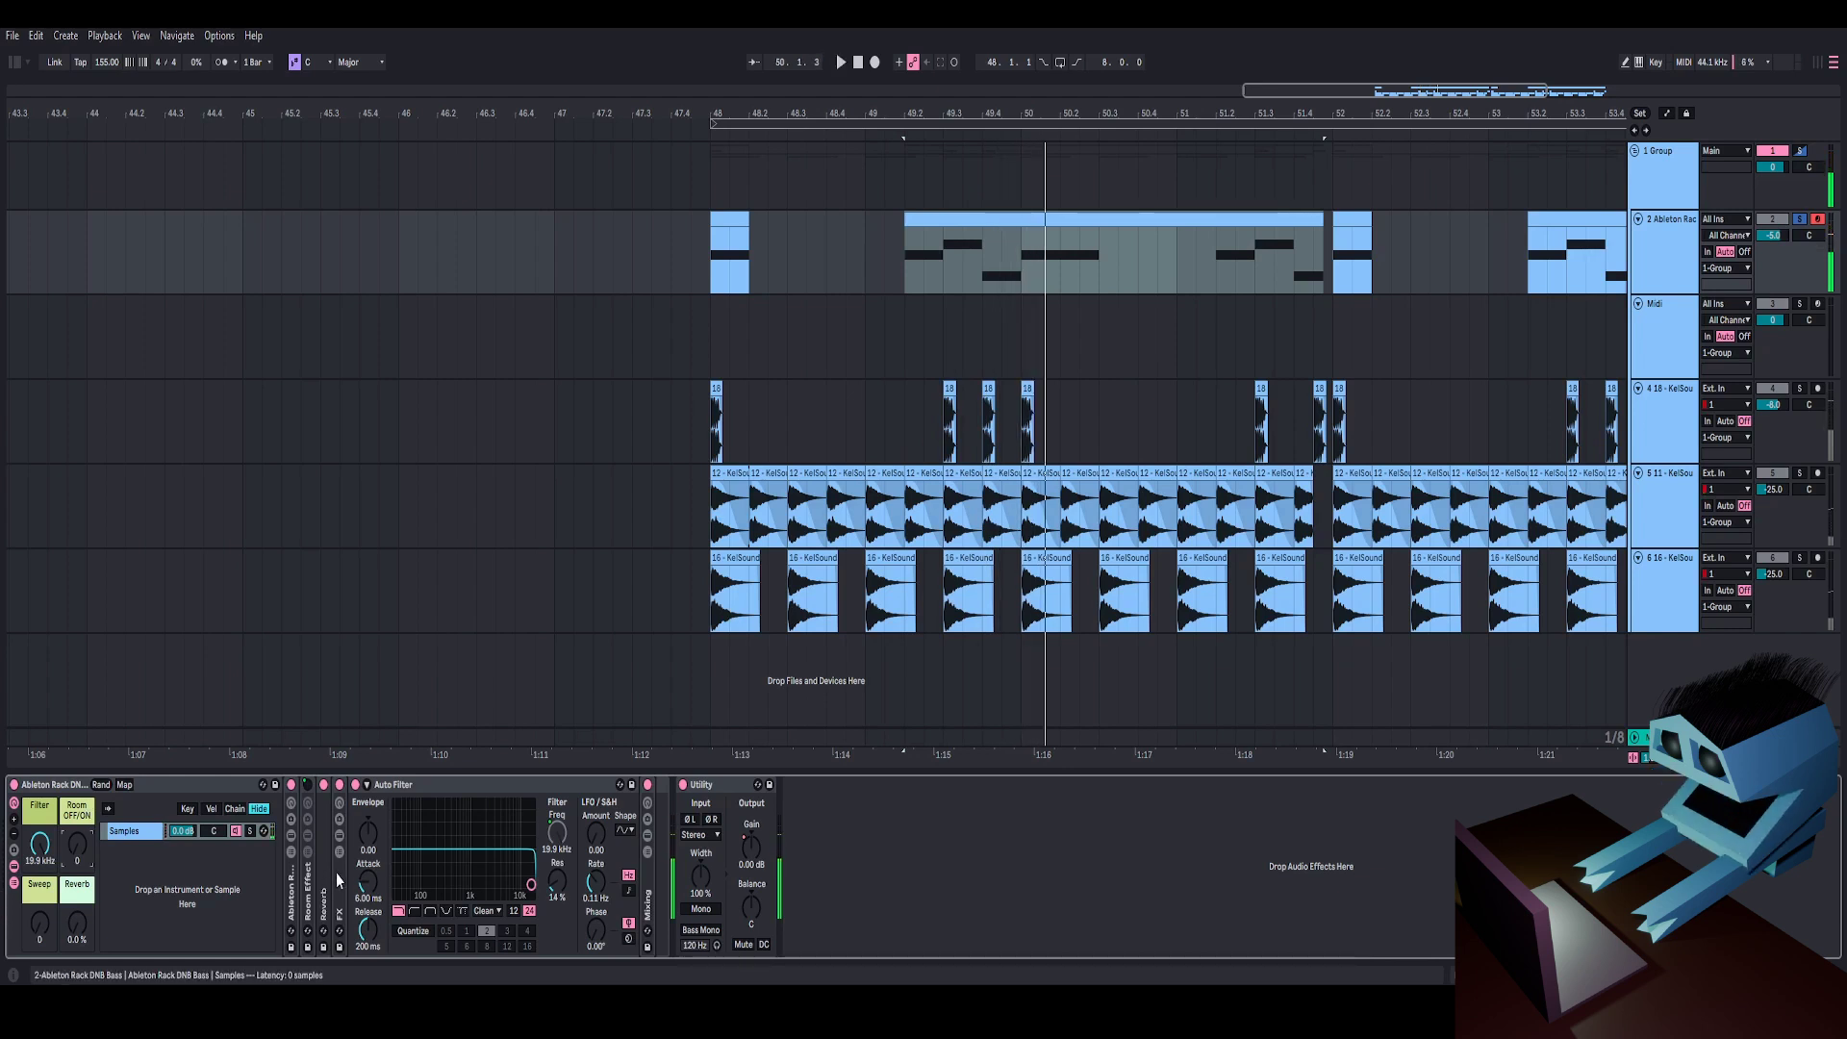
double_click(392, 786)
click(78, 847)
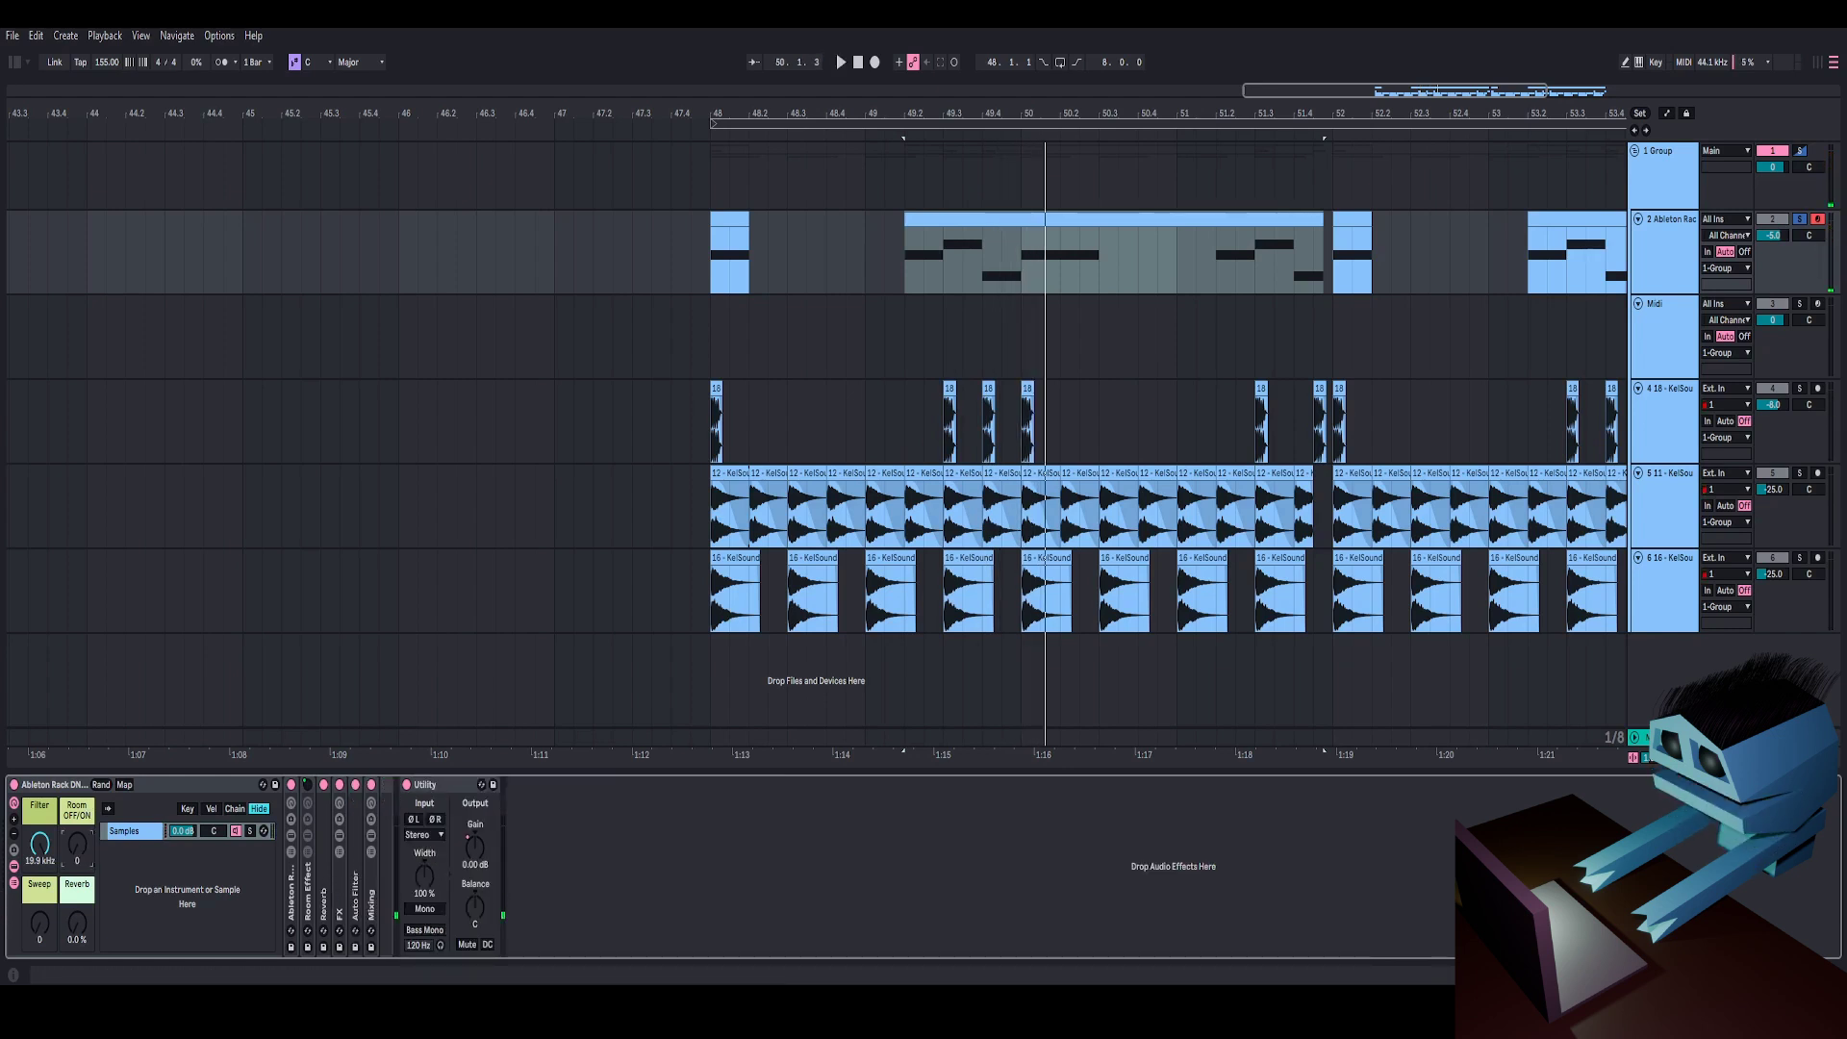
double_click(308, 856)
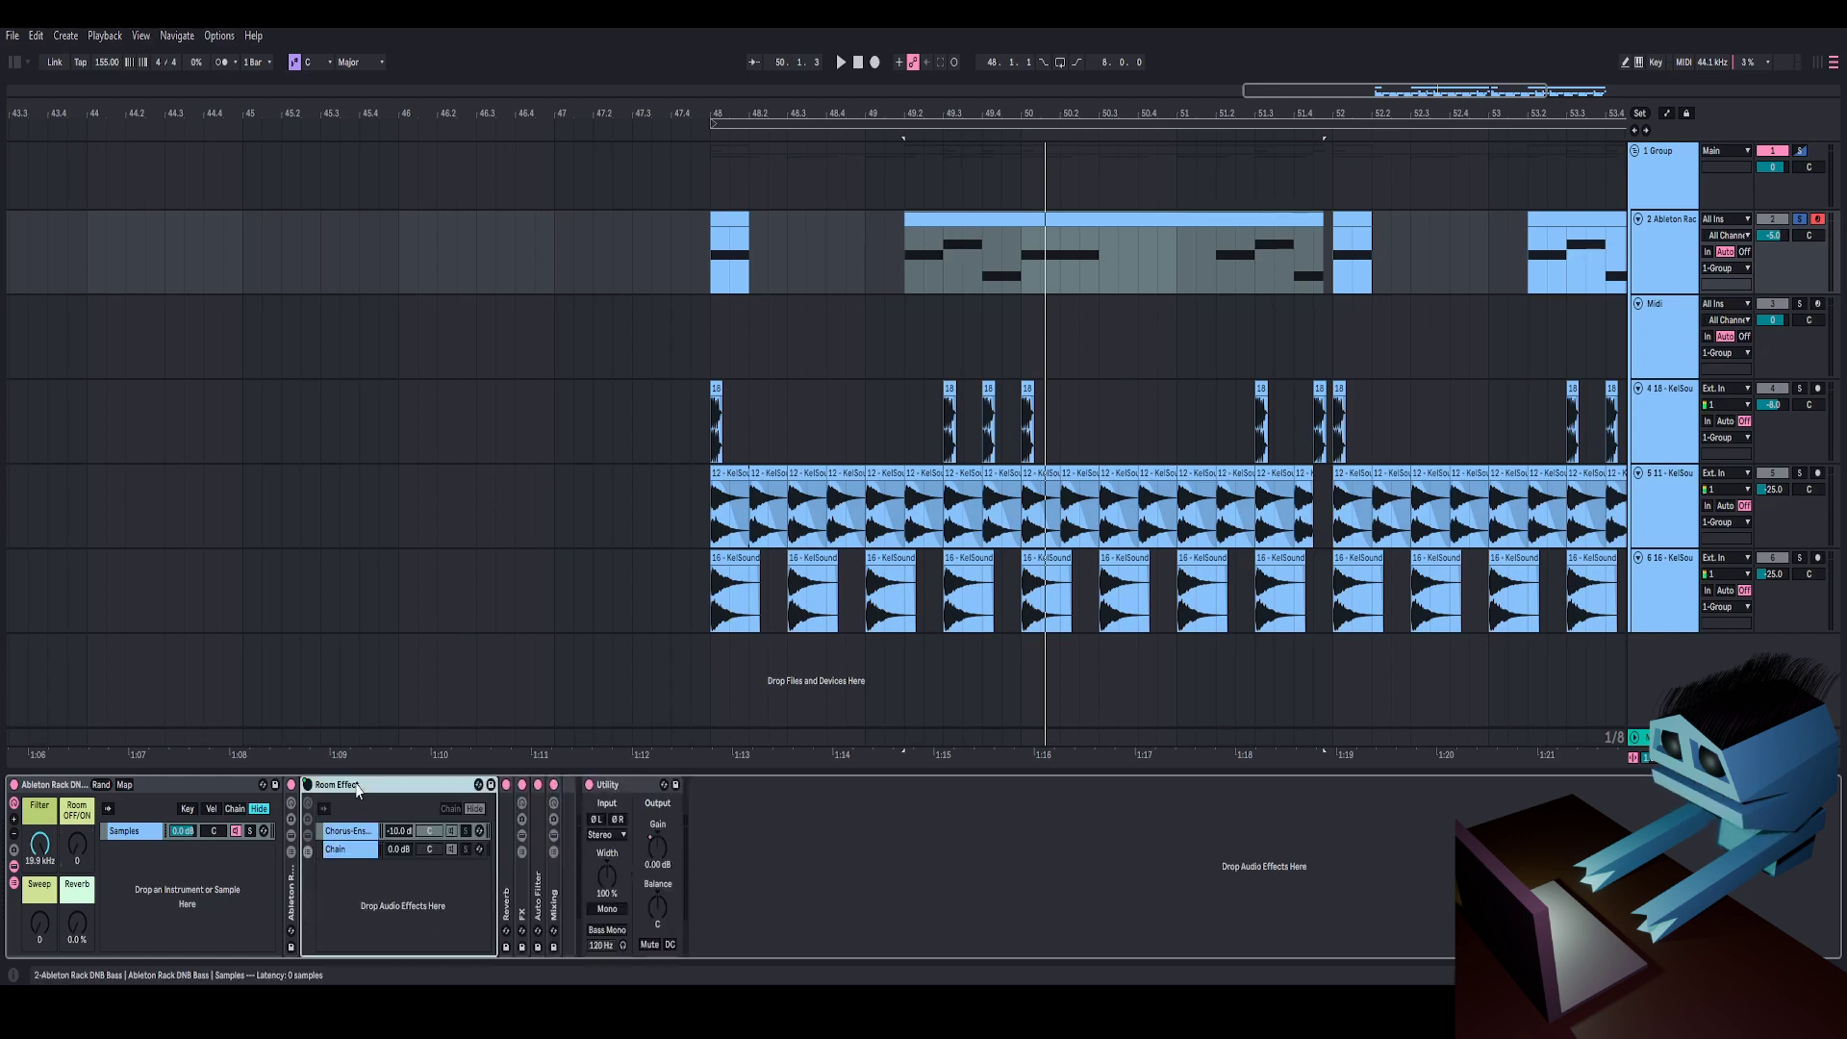
- Set the Room OFF/ON macro to 127 and play the bass clip with the room effect
mouse_move(77, 844)
mouse_down()
mouse_move(77, 750)
mouse_move(77, 854)
mouse_up()
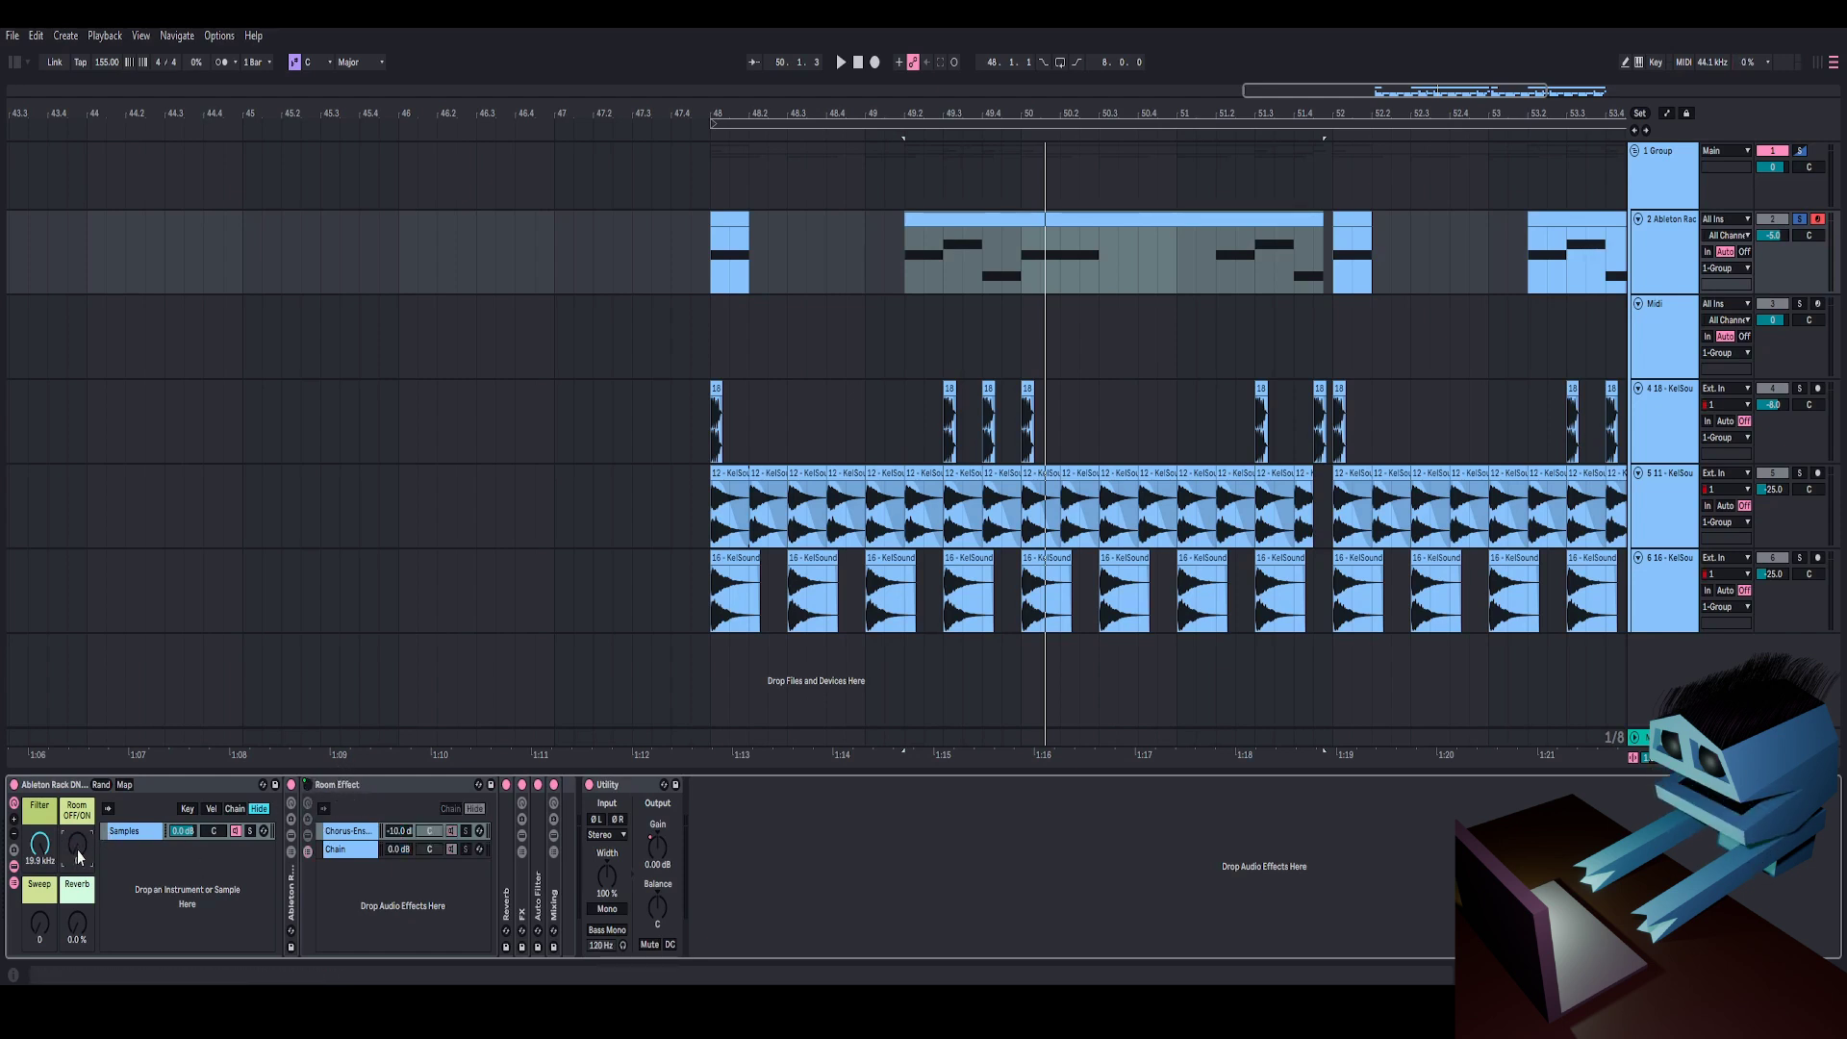
drag(77, 844, 76, 750)
key(space)
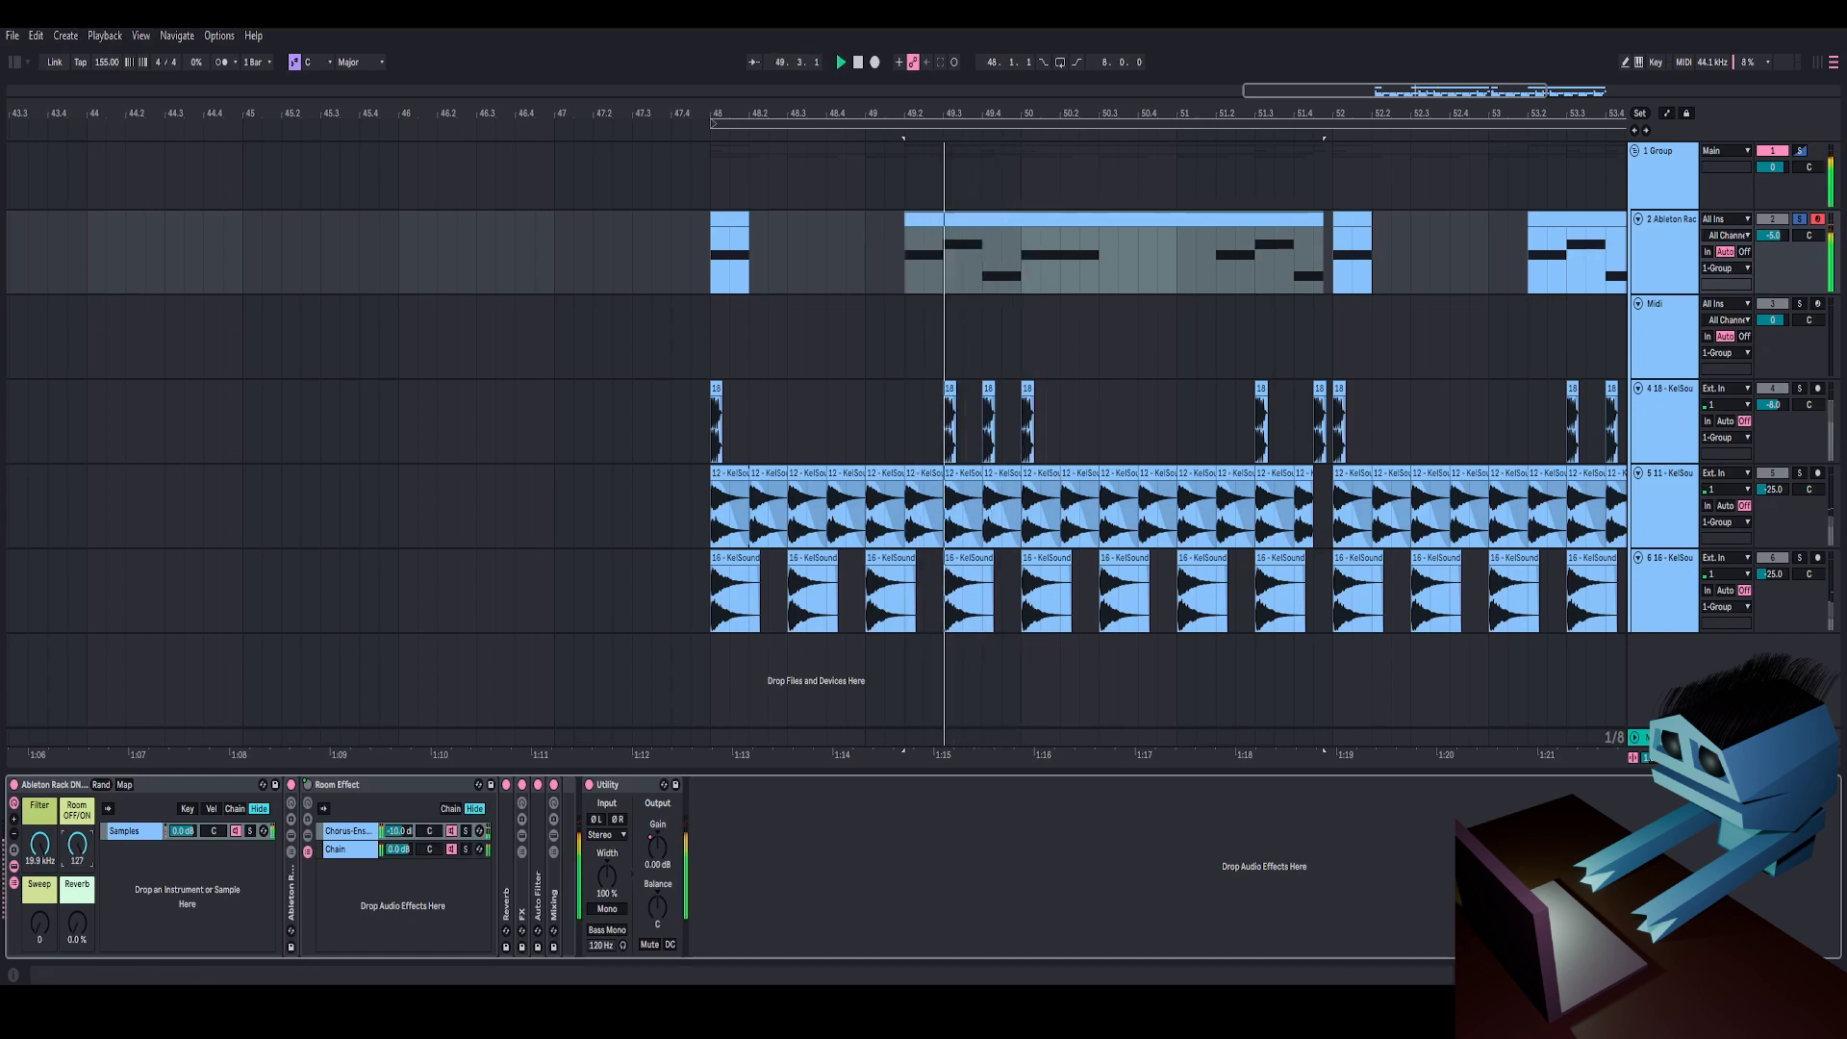
- Show the devices of the Room Effect's Chorus-Ensemble chain and unfold its Reverb
click(348, 833)
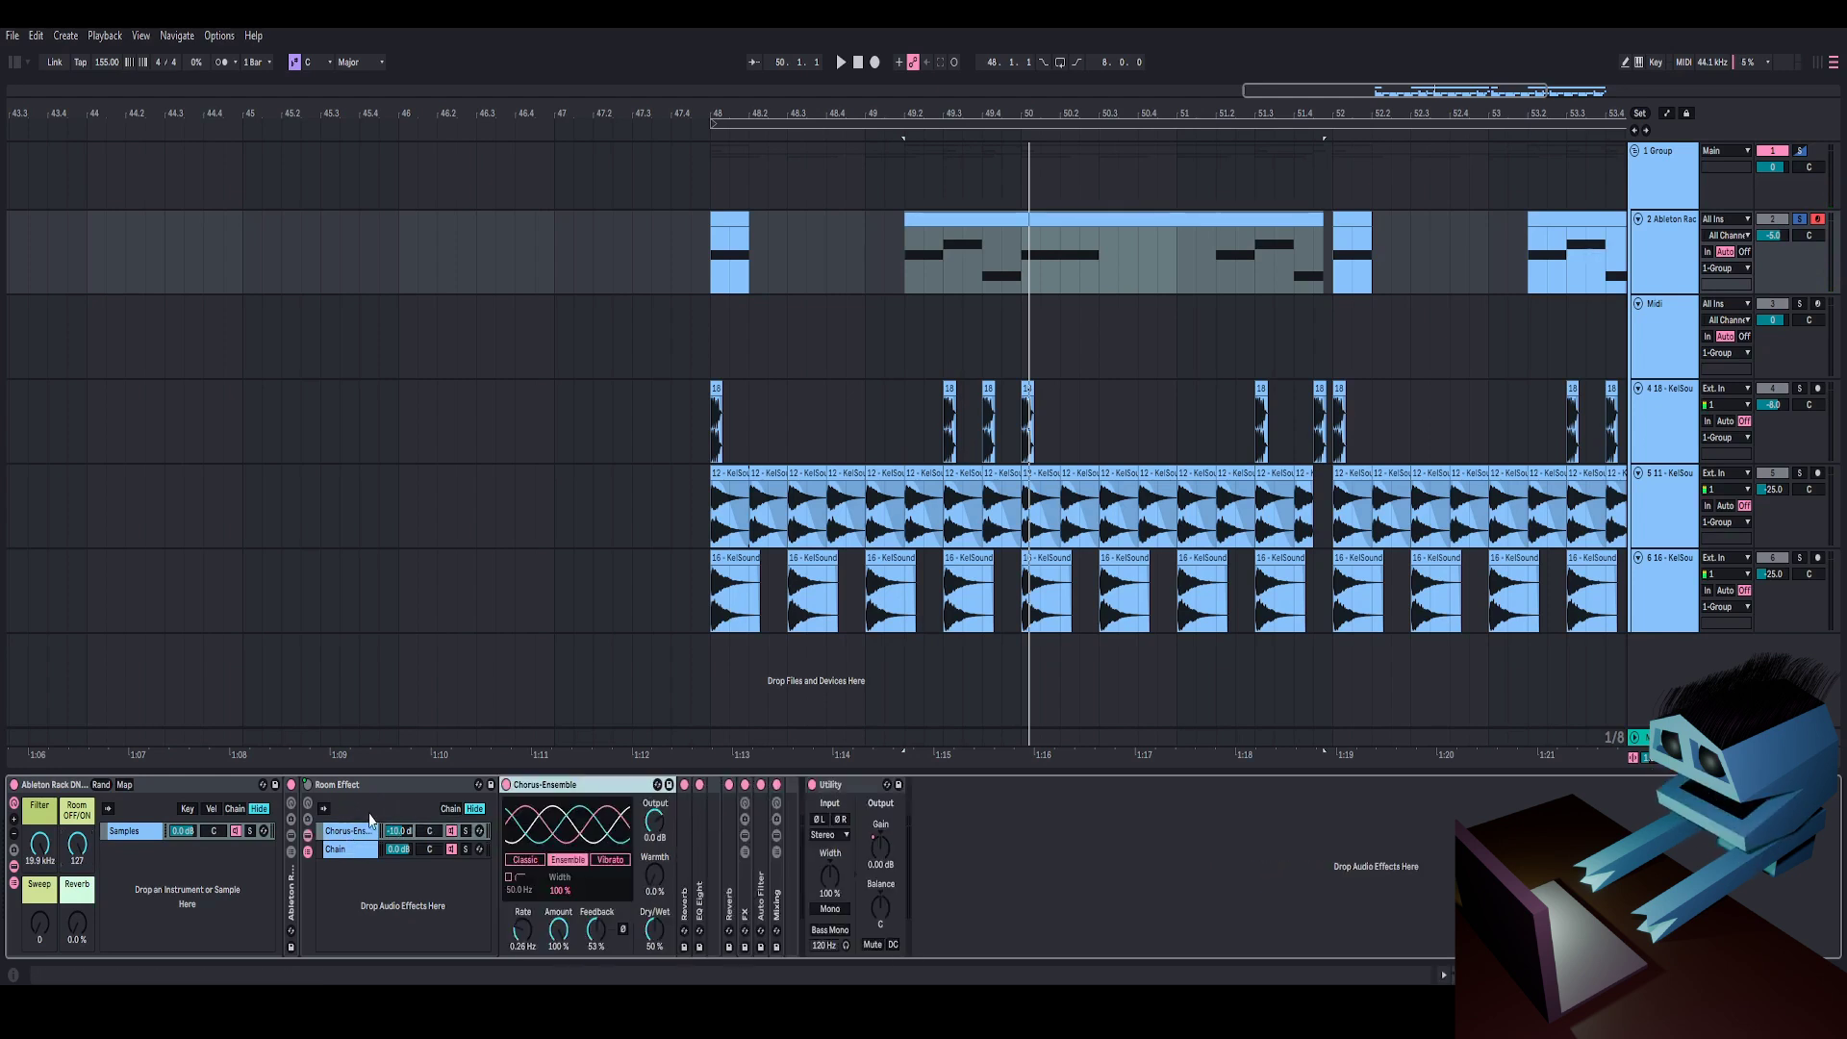
click(353, 851)
click(366, 834)
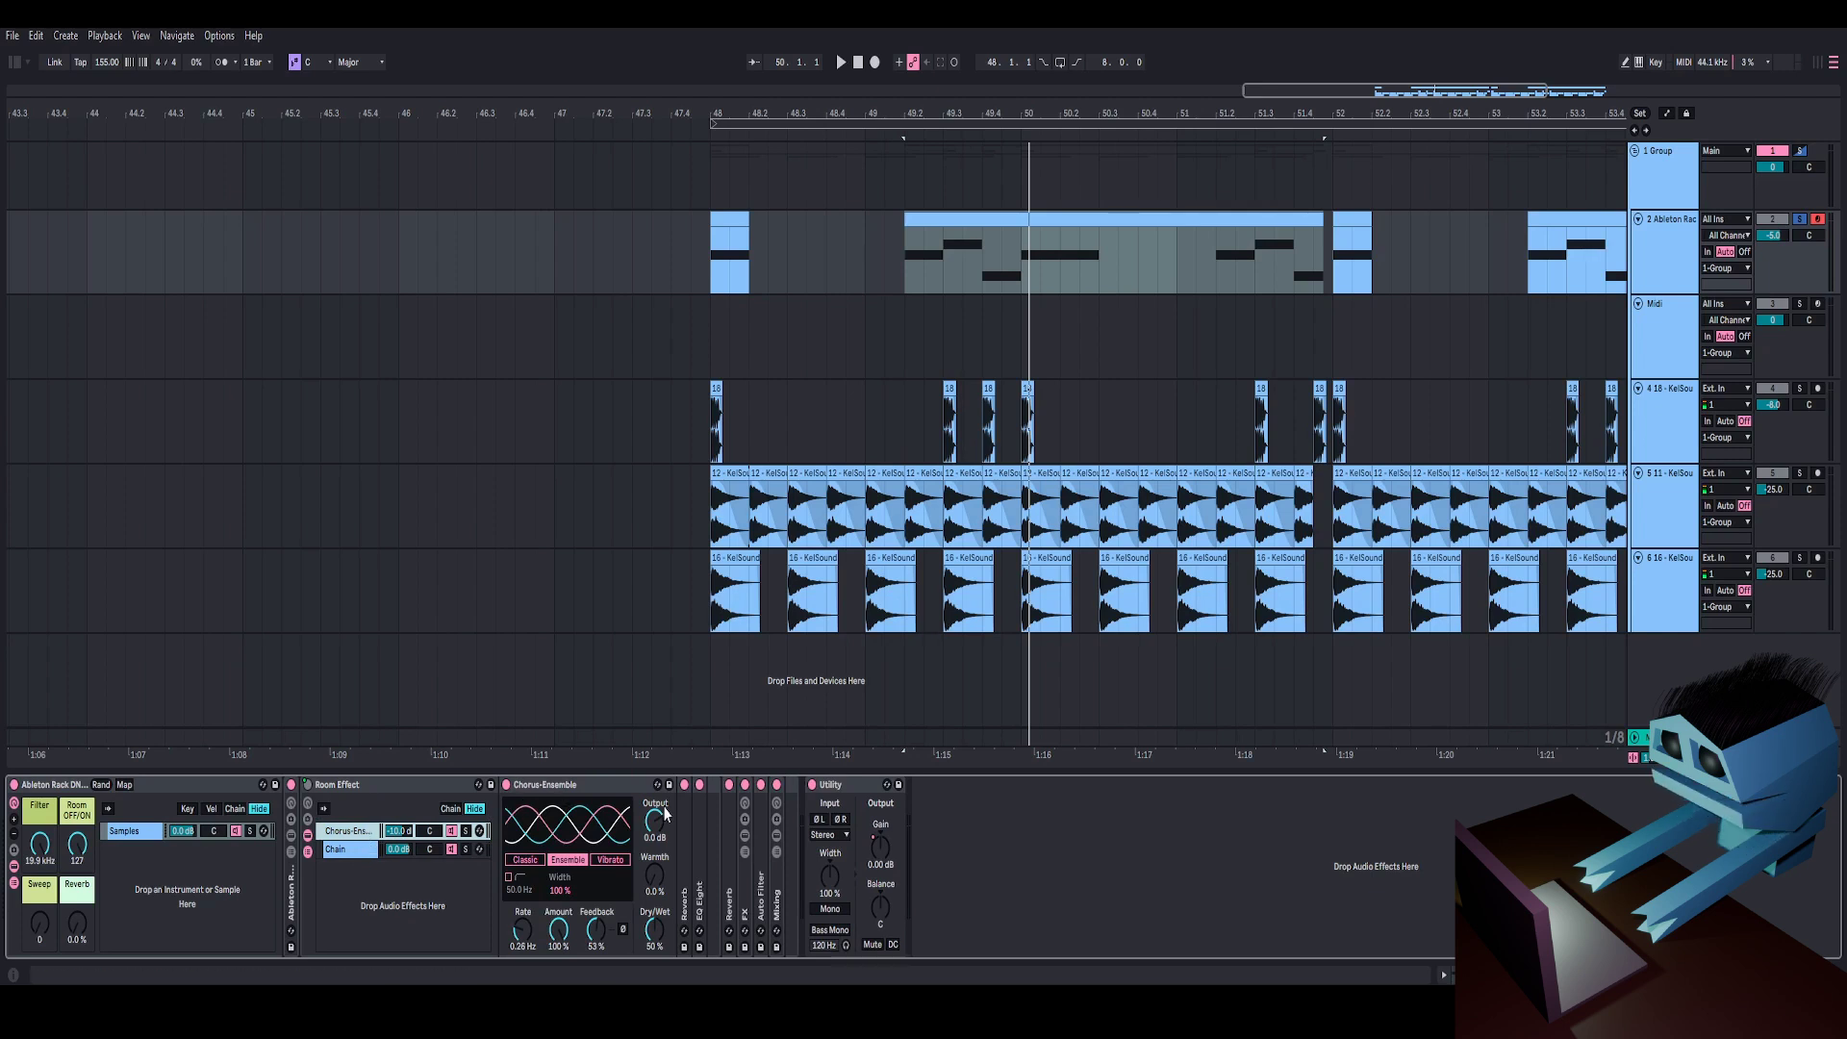
double_click(684, 902)
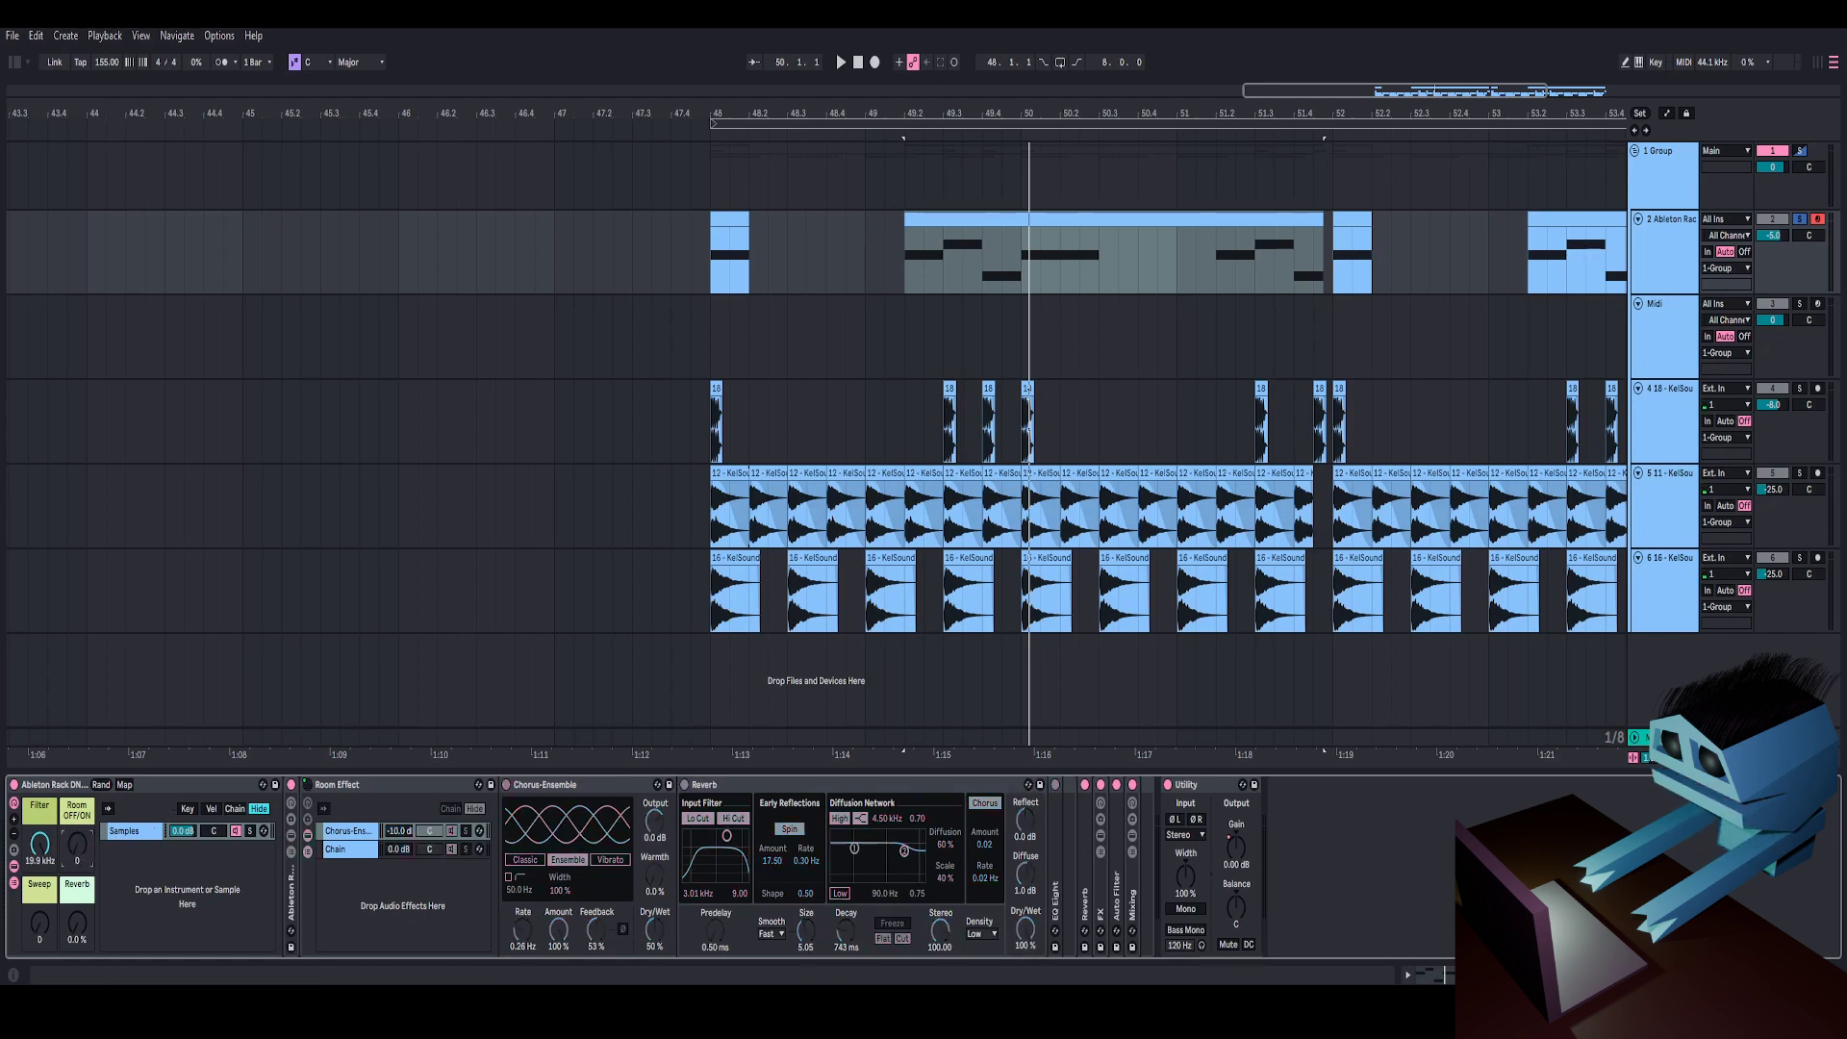
- Audition the bass clip while varying the Chorus-Ensemble's dry/wet amount
key(space)
key(space)
key(space)
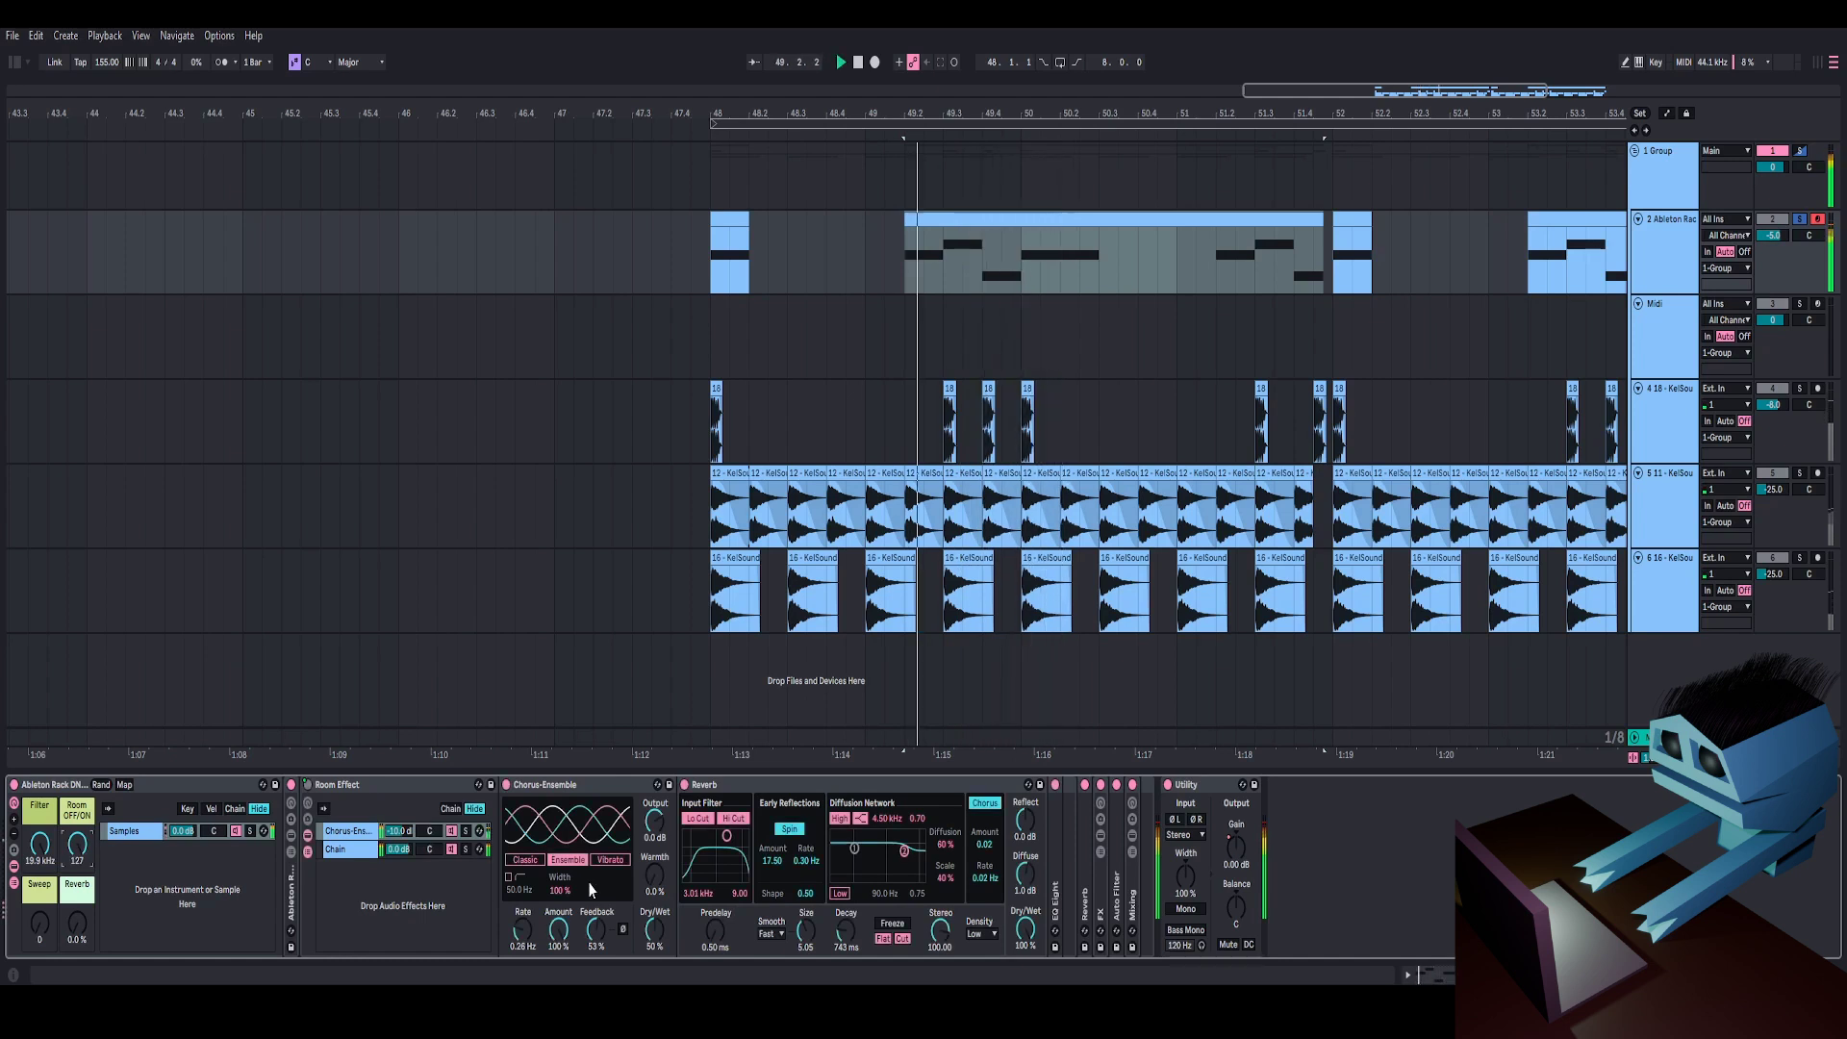
key(space)
drag(658, 936, 658, 840)
key(space)
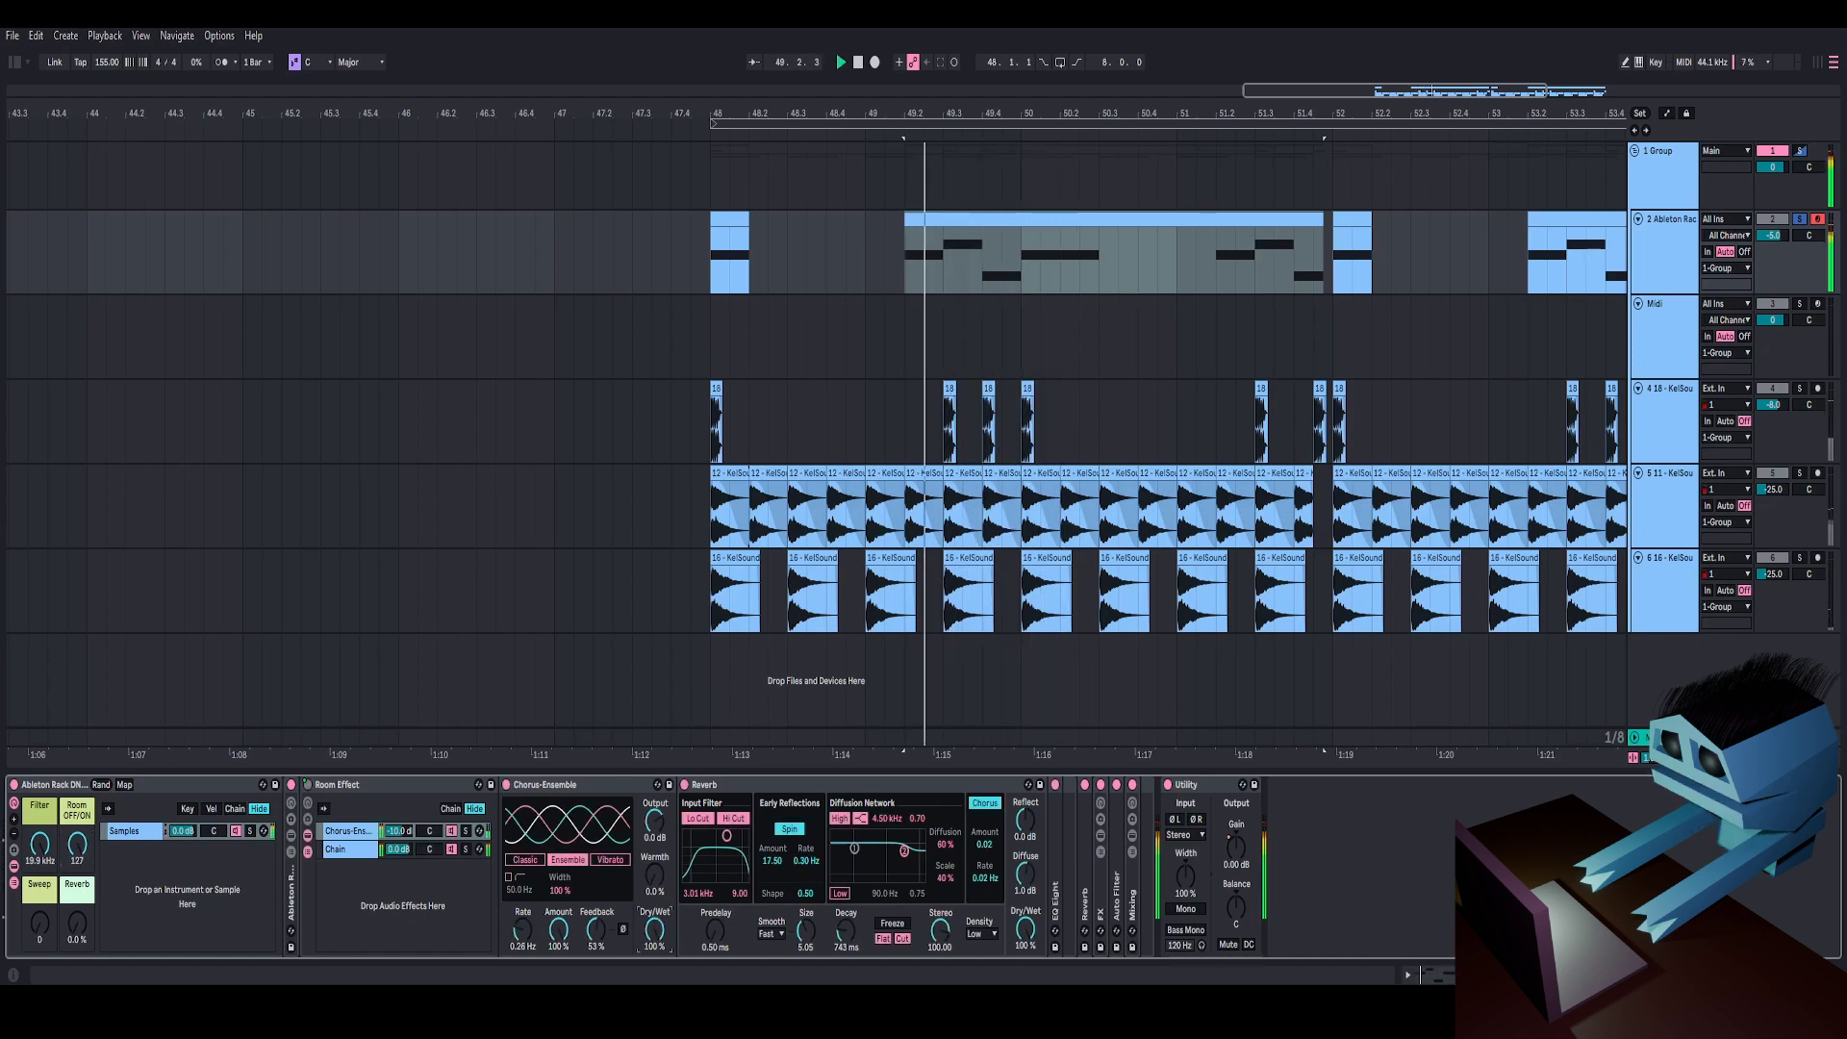
drag(658, 939, 658, 995)
key(space)
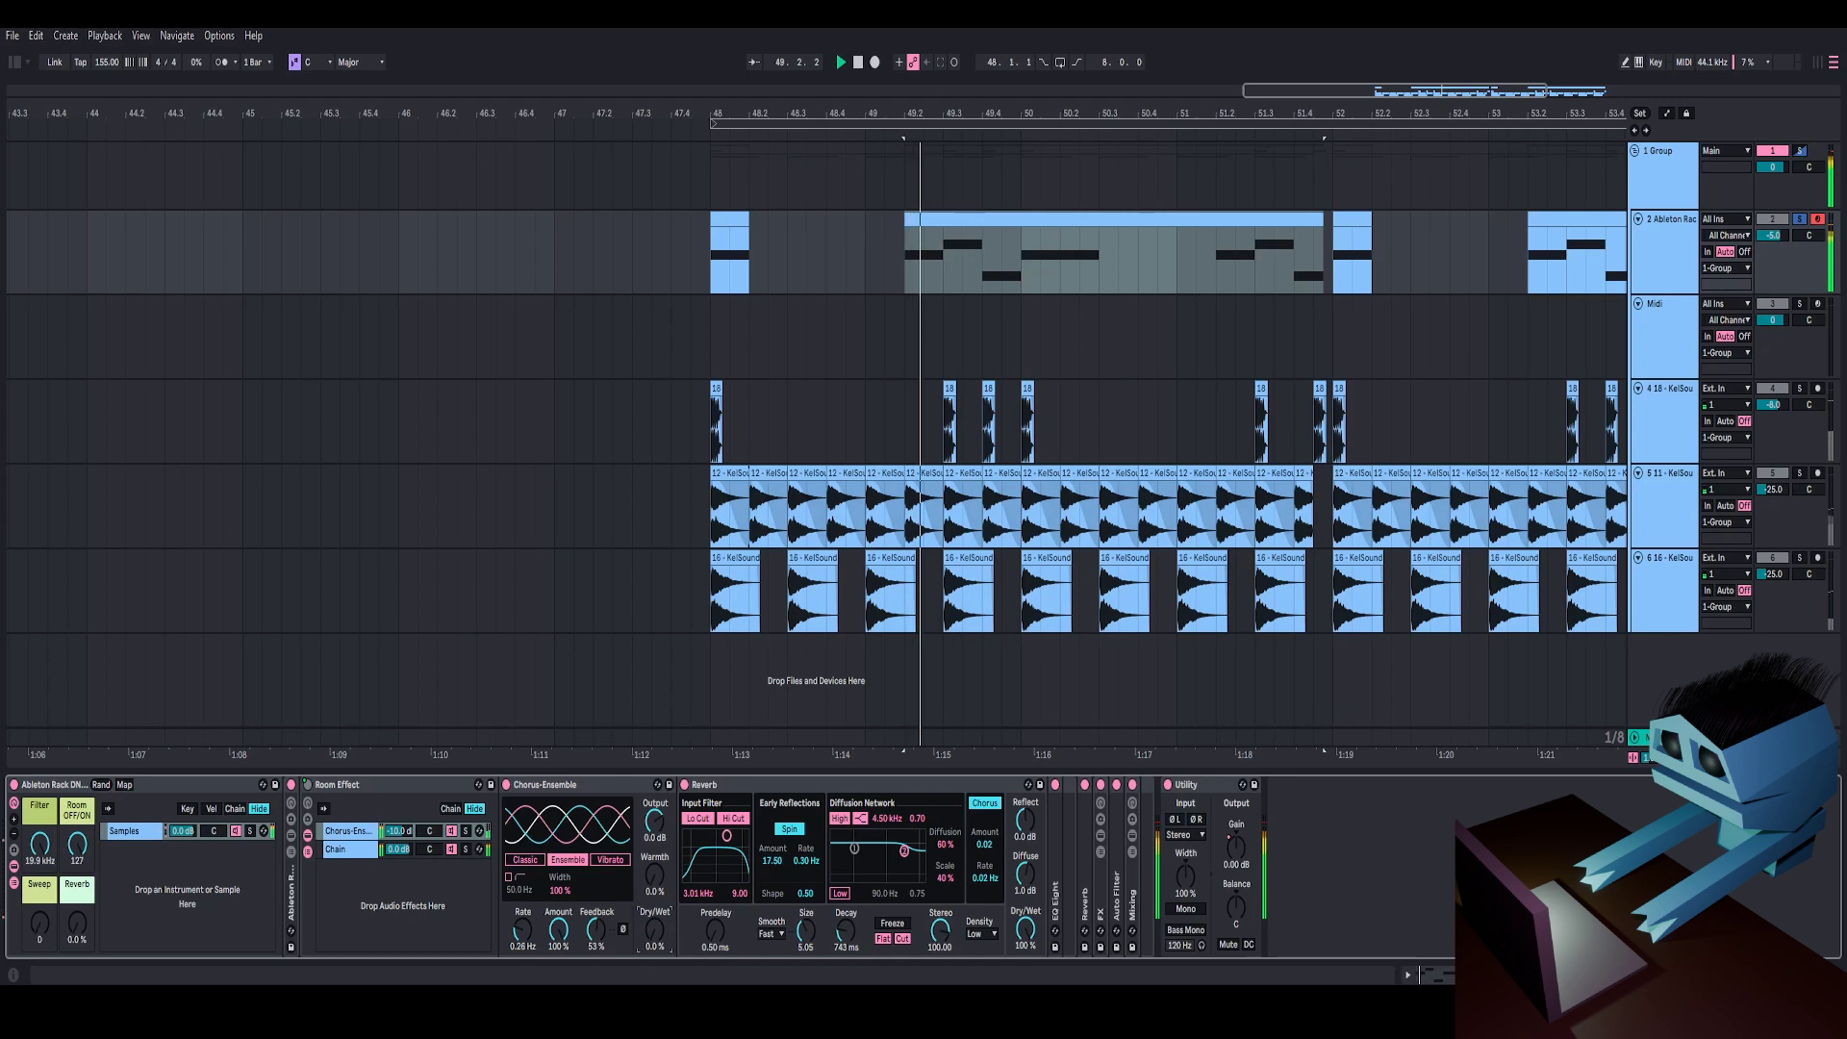
key(space)
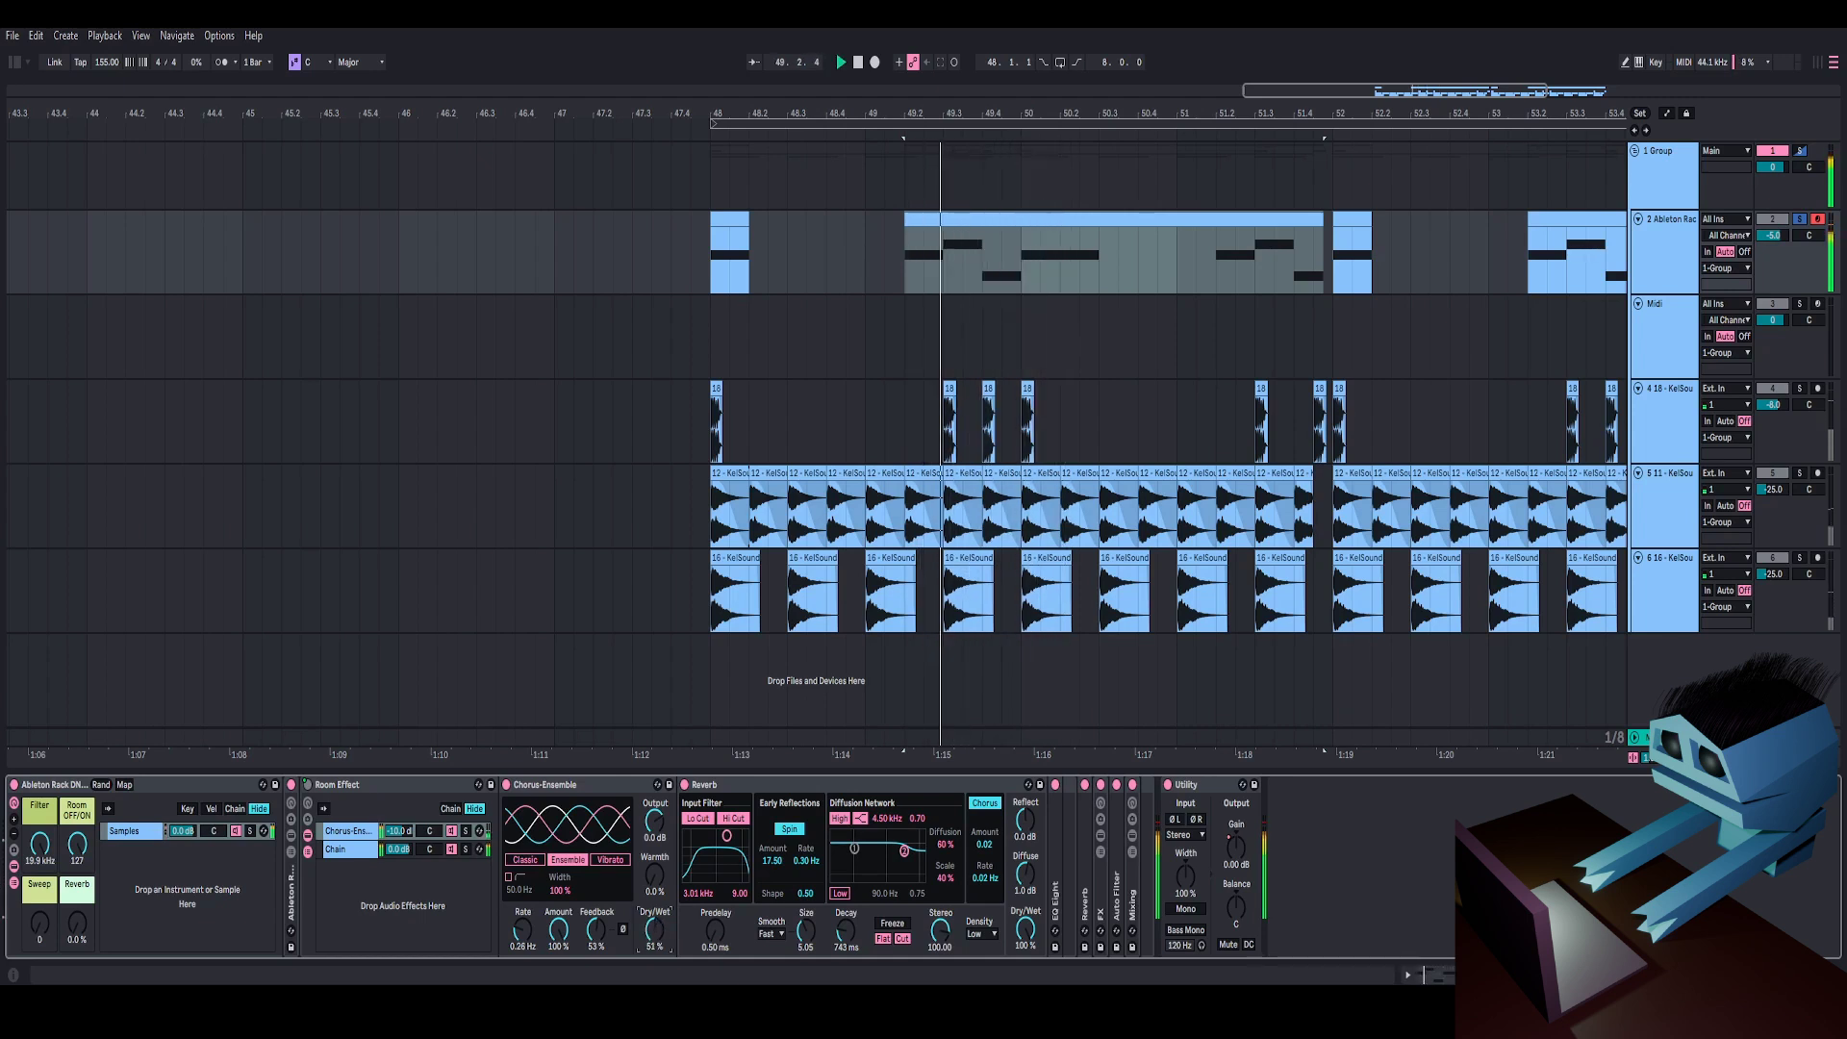
key(space)
drag(655, 931, 655, 1031)
key(Delete)
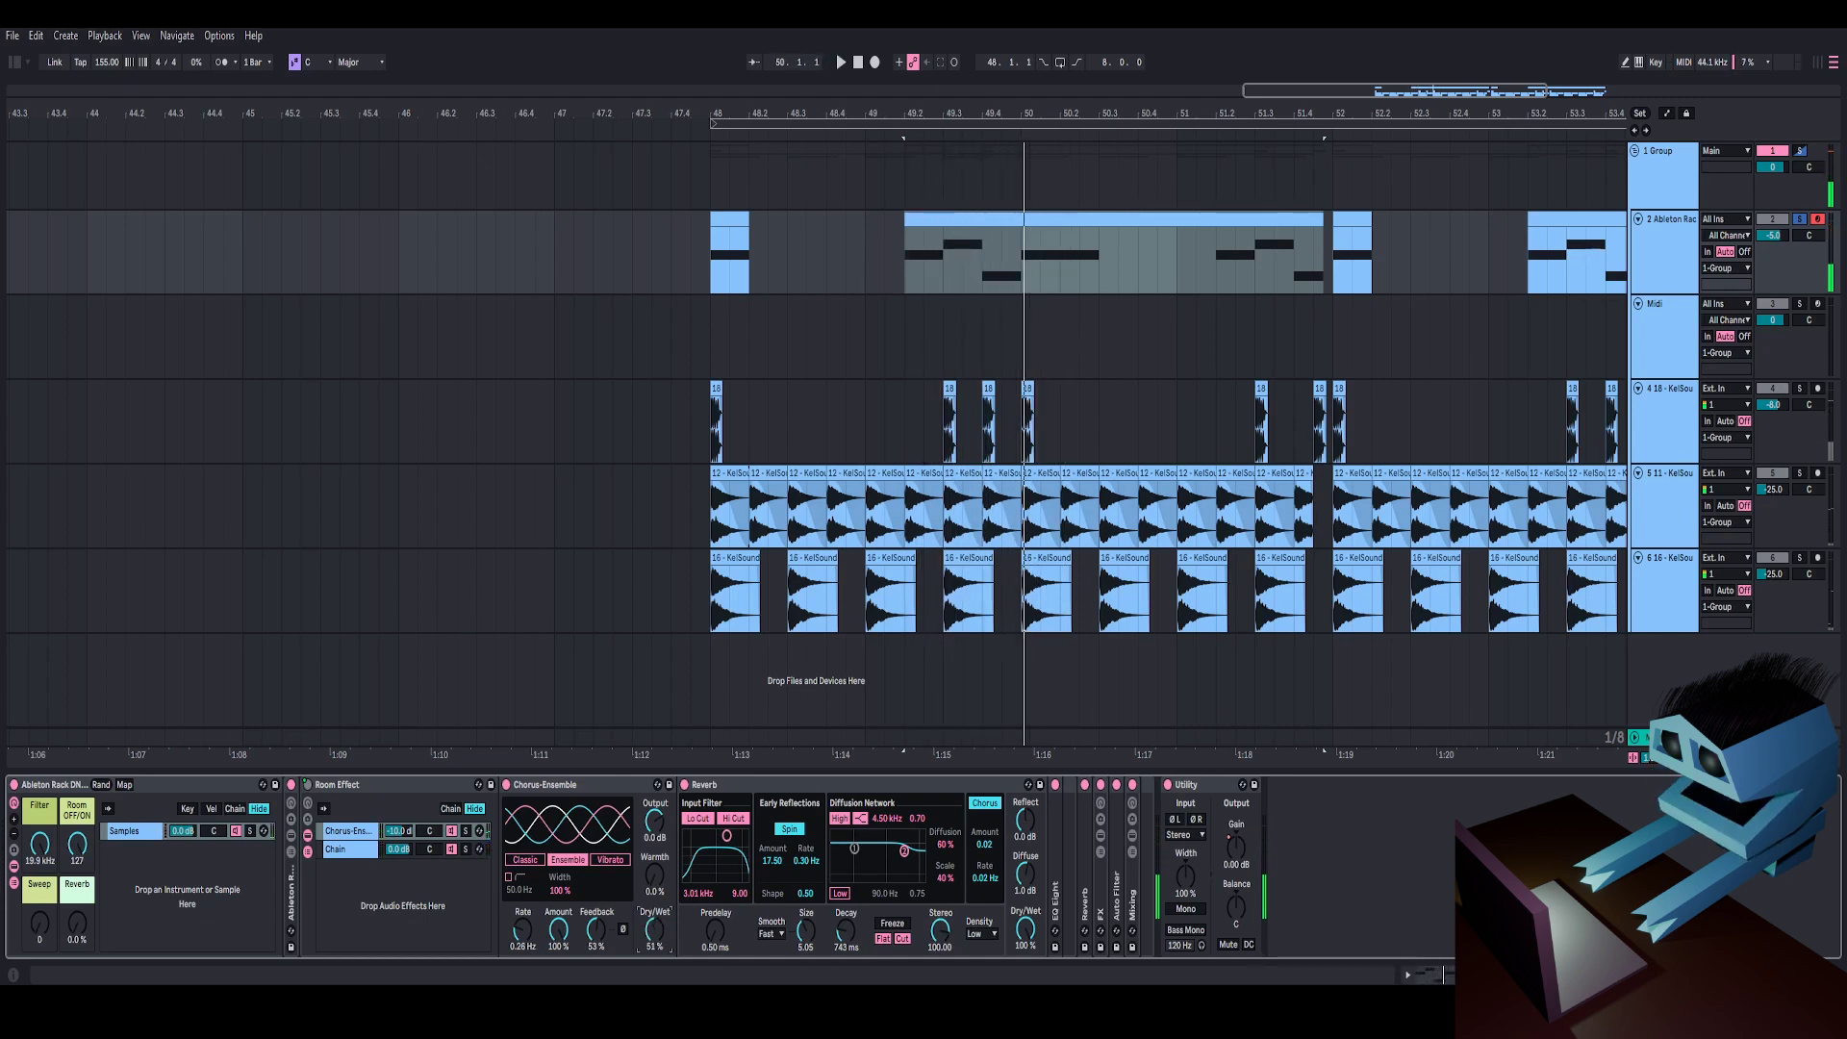
- Bypass the Chorus-Ensemble and compare the bass clip with the Room OFF/ON macro at 0 and at 127
click(506, 785)
key(space)
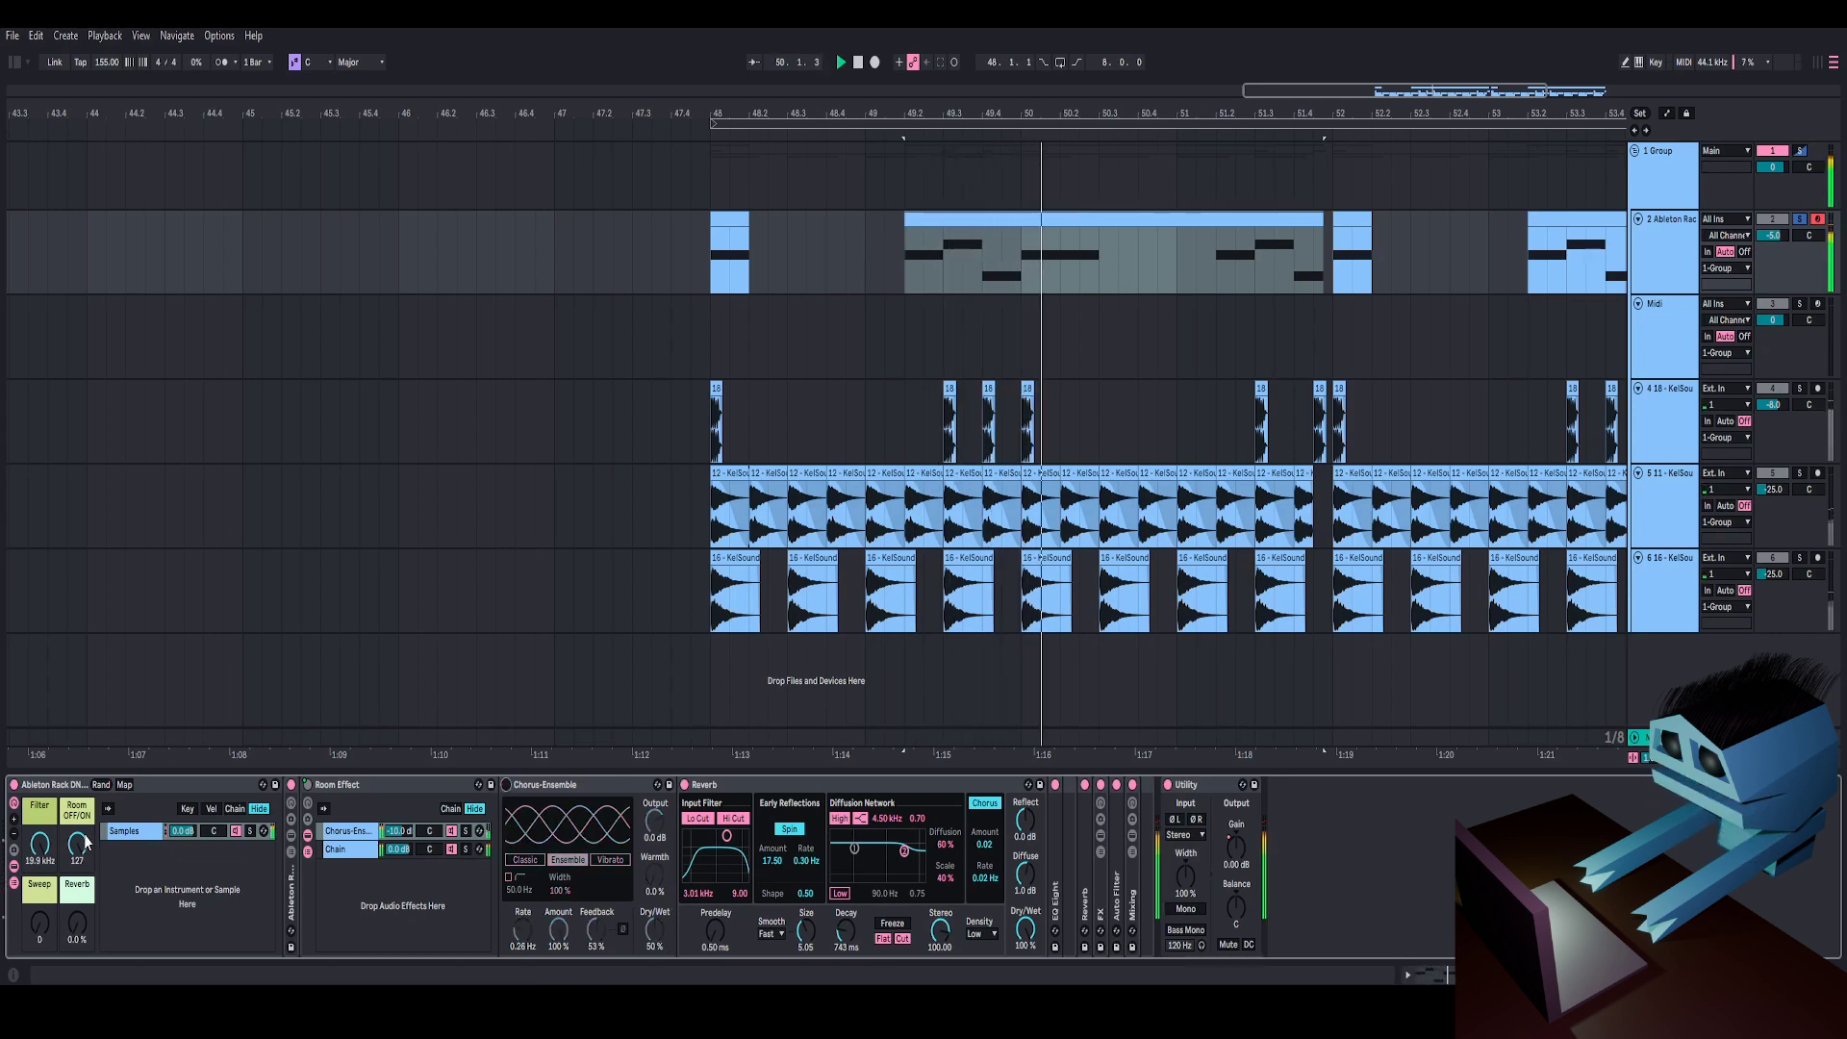
drag(77, 844, 77, 1000)
key(space)
key(space)
drag(77, 845, 76, 689)
key(space)
key(space)
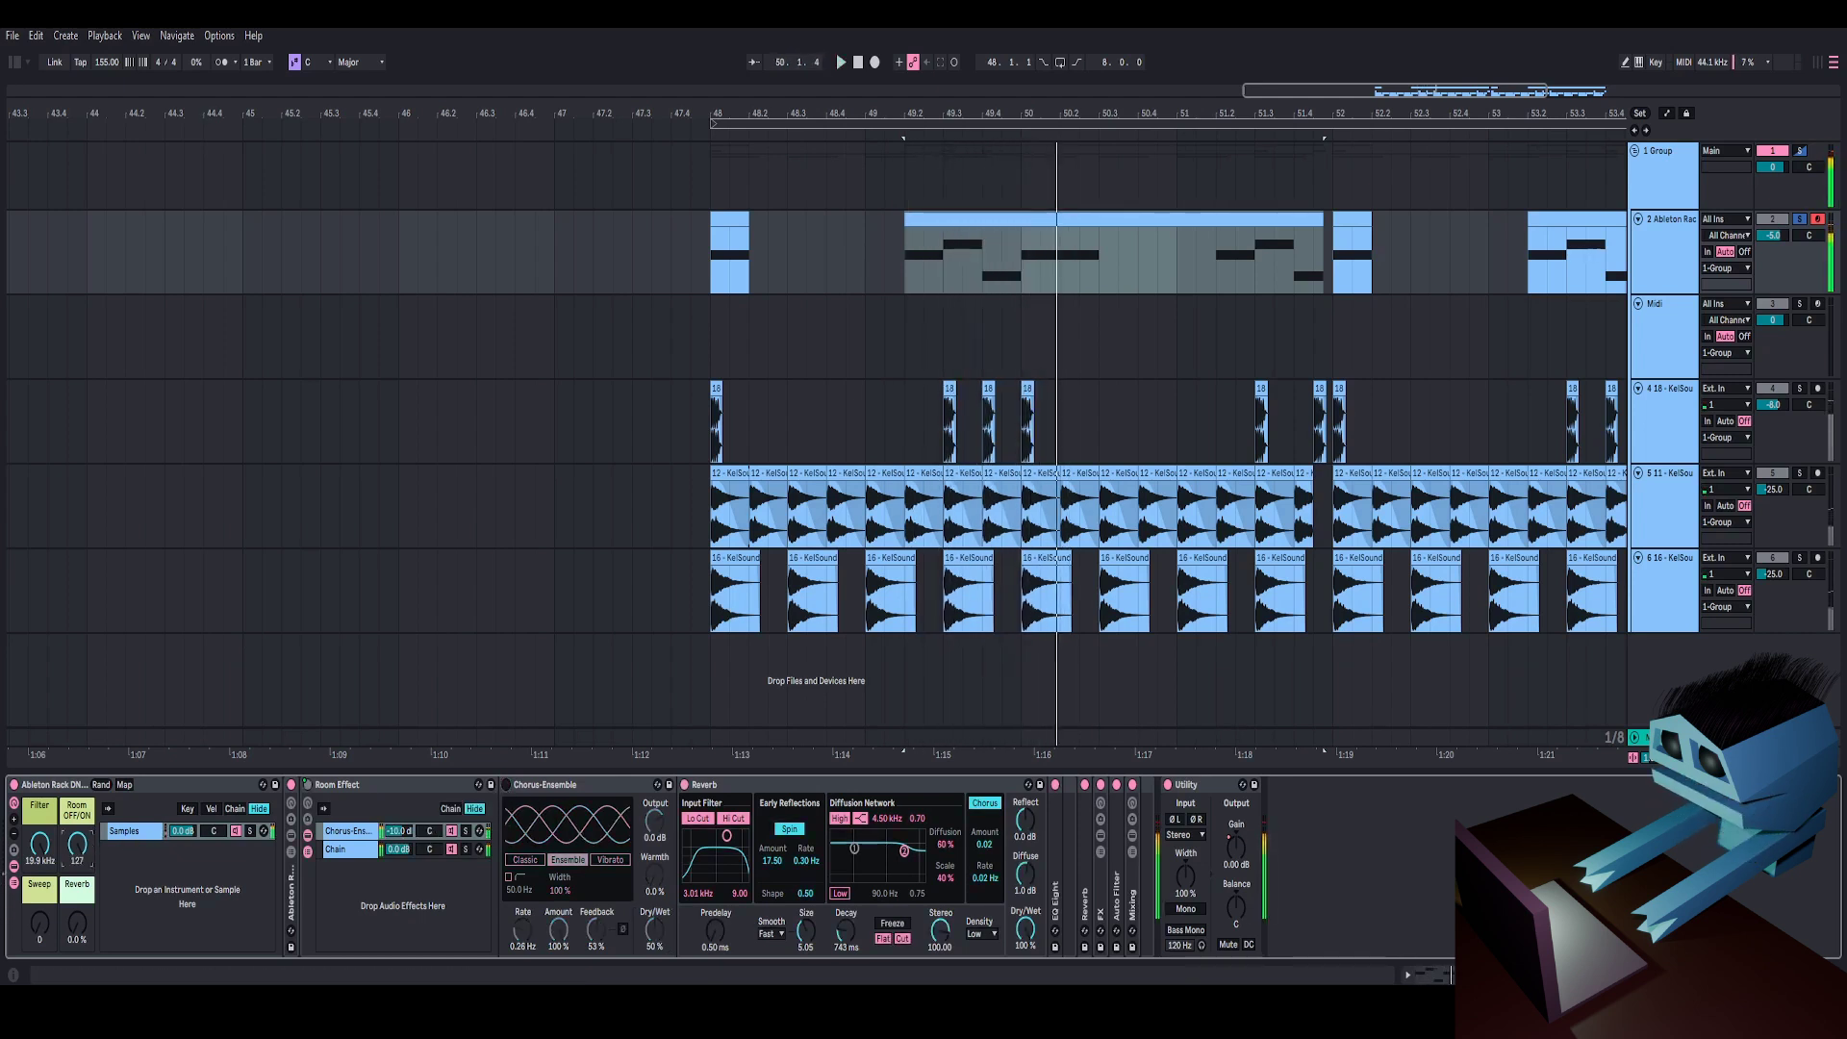
- Replay the bass clip without the chorus and turn the Chorus-Ensemble back on
key(space)
key(space)
mouse_move(80, 921)
mouse_down()
mouse_move(80, 867)
mouse_move(80, 924)
mouse_up()
key(space)
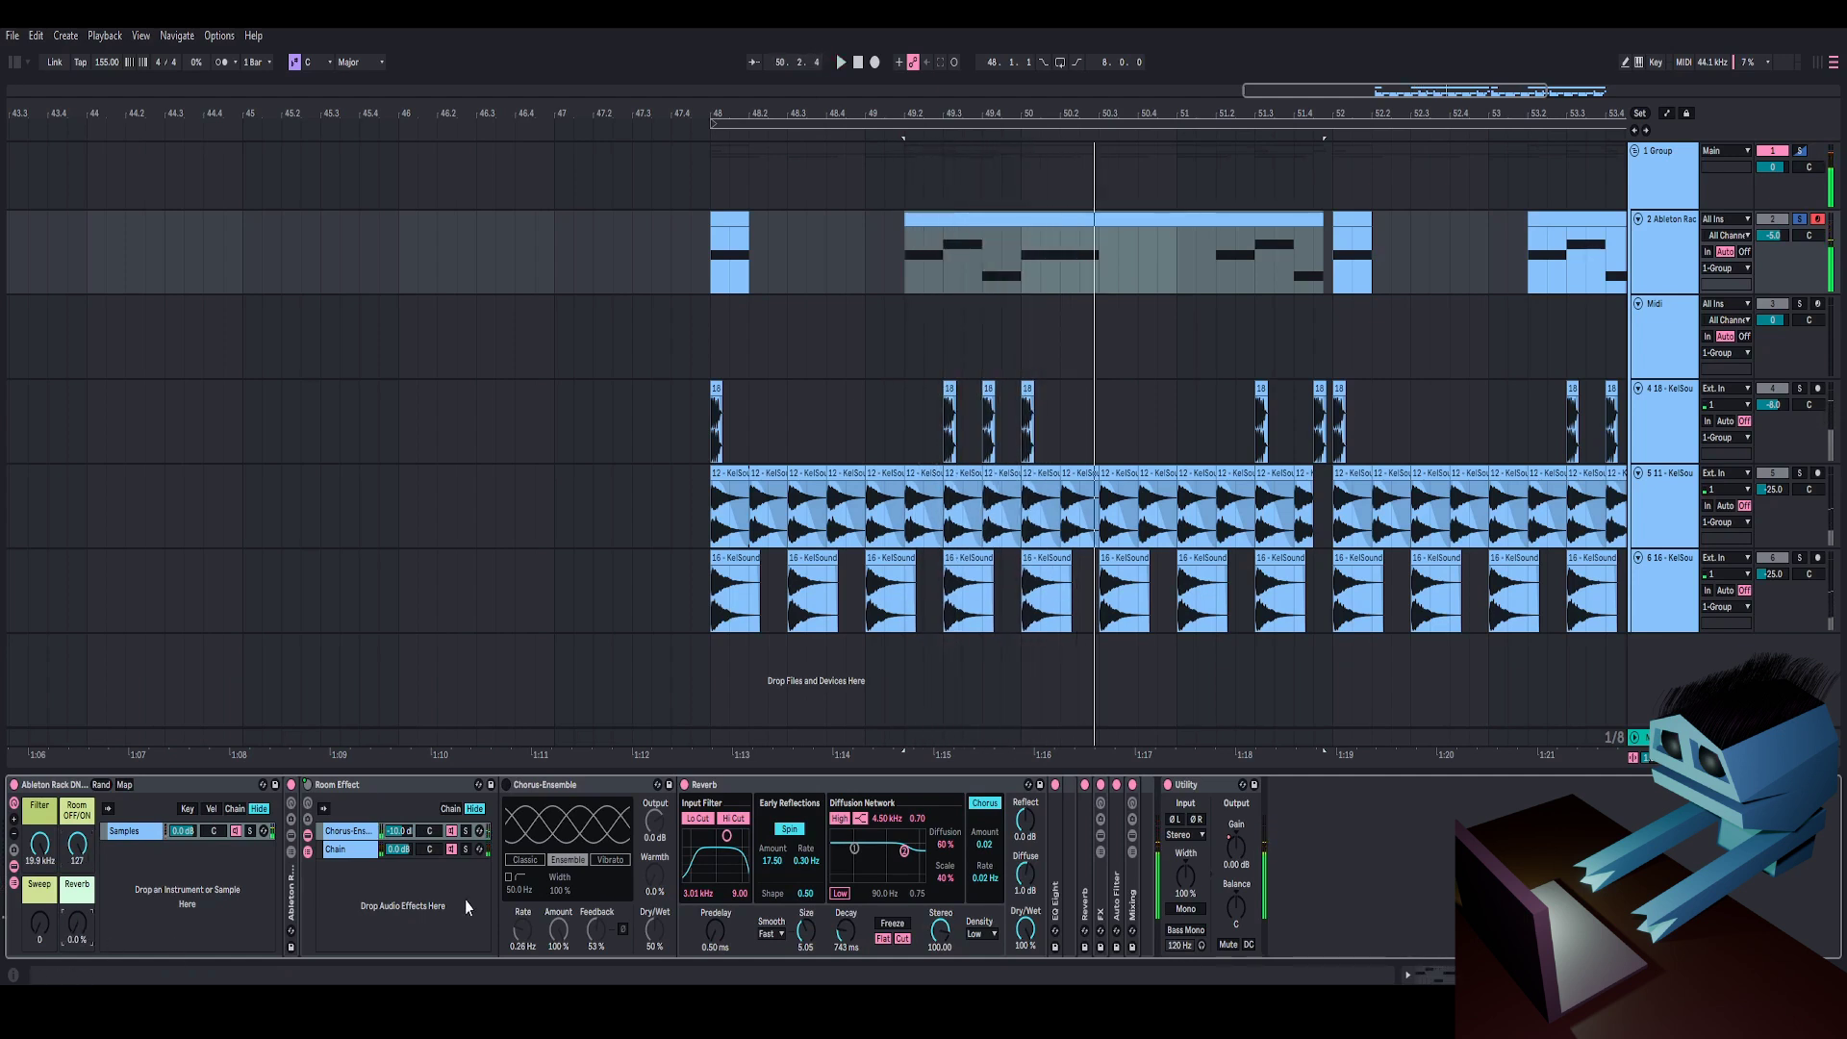
click(506, 785)
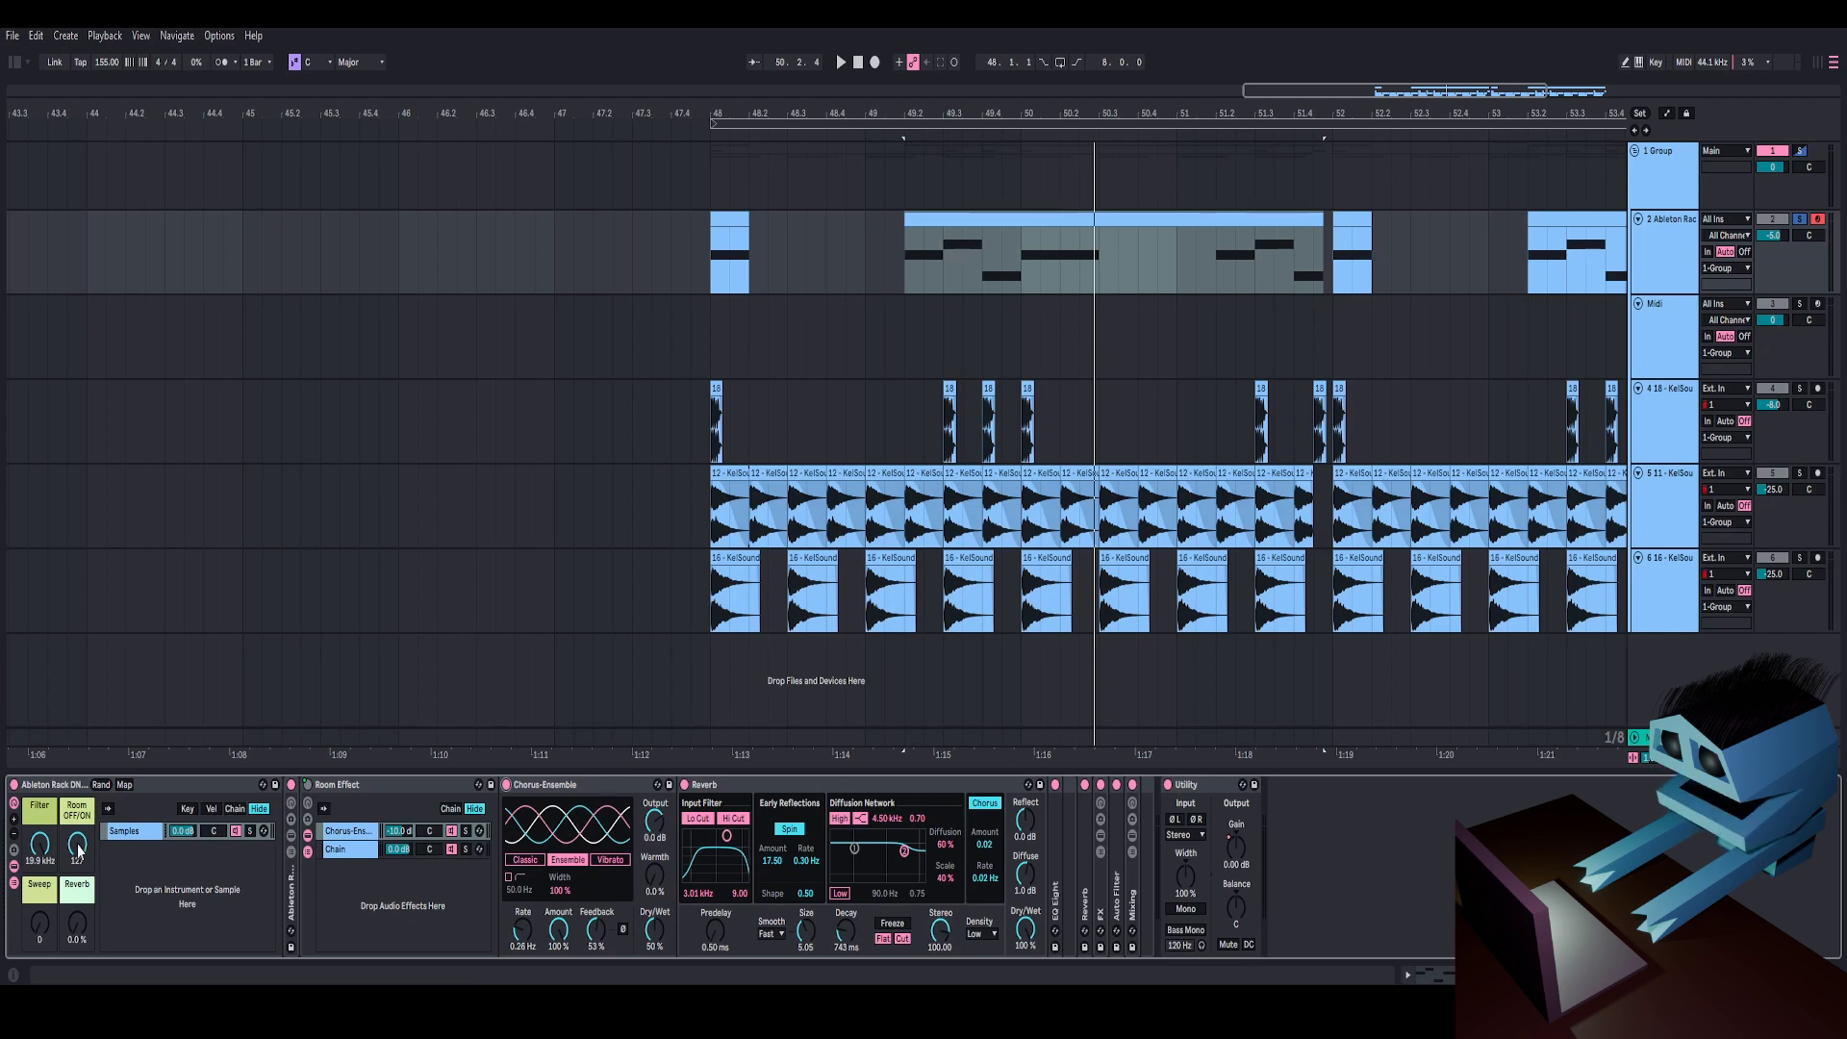
drag(85, 848, 84, 914)
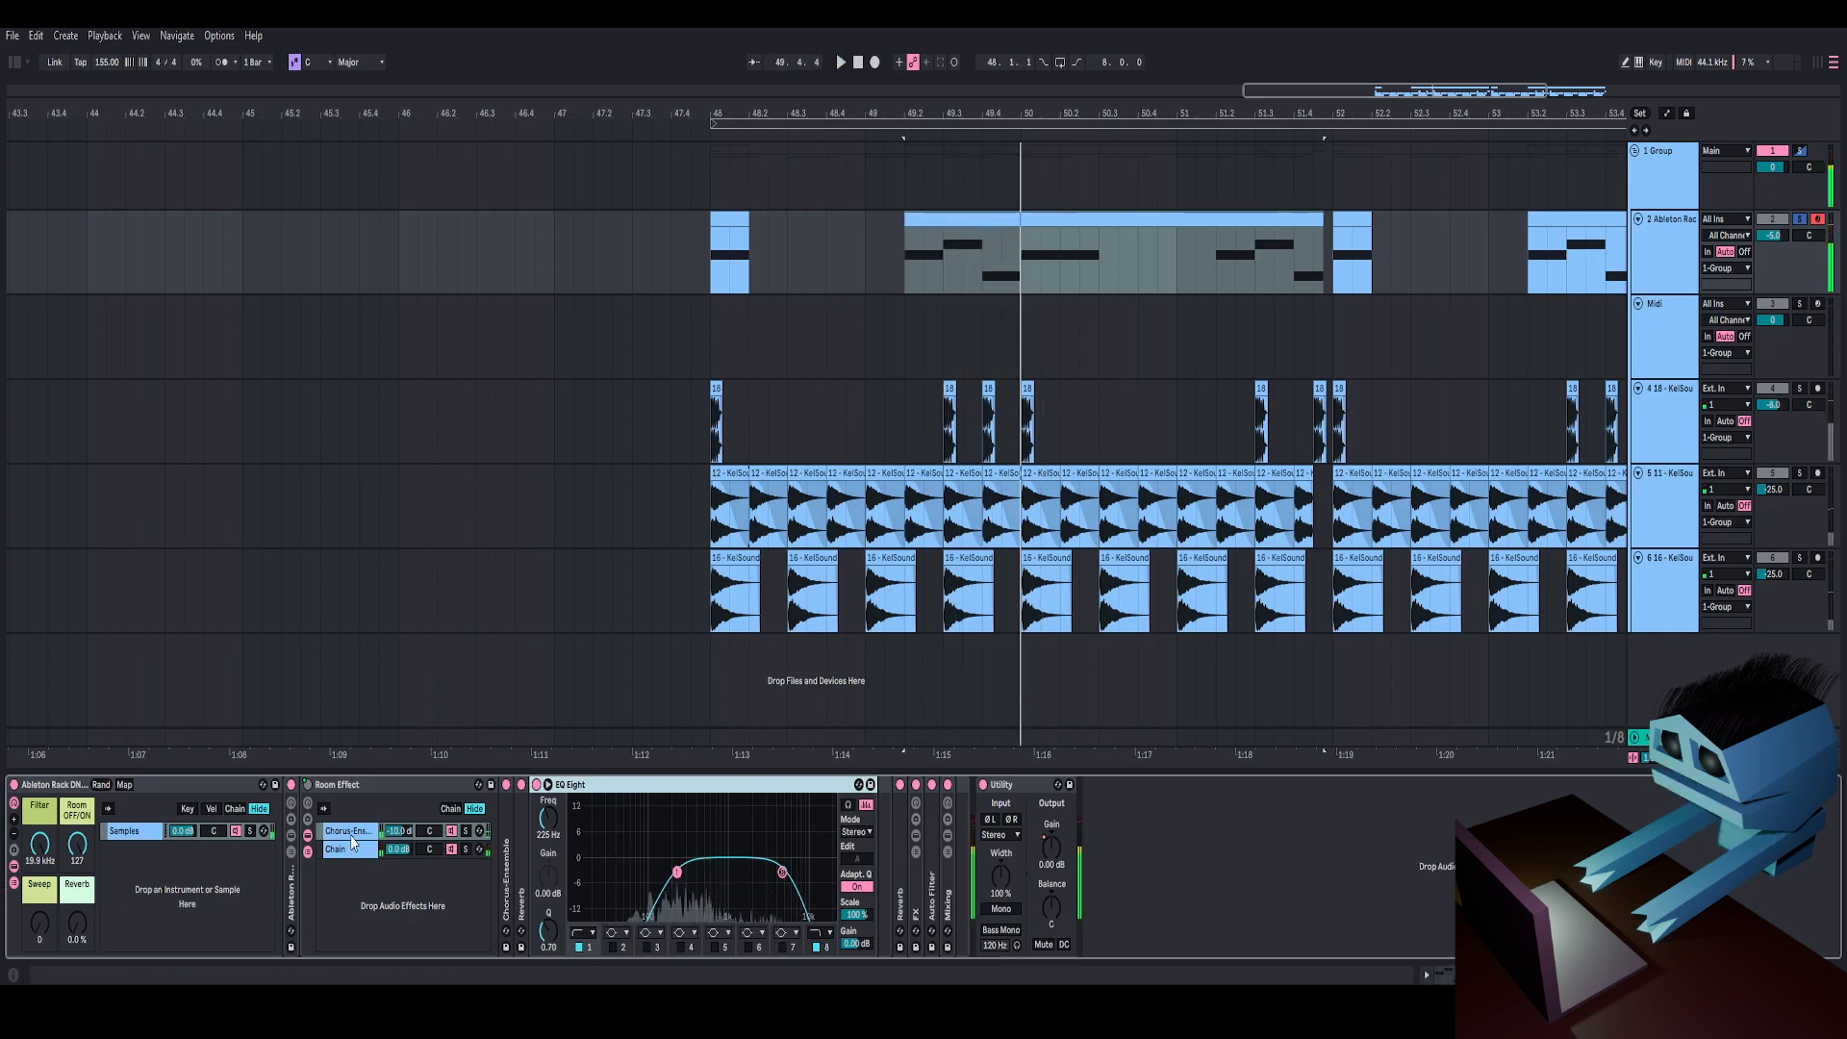
- Audition the Room Effect's Chorus-Ensemble chain soloed and with the dry chain, and fold the Room Effect rack
click(392, 849)
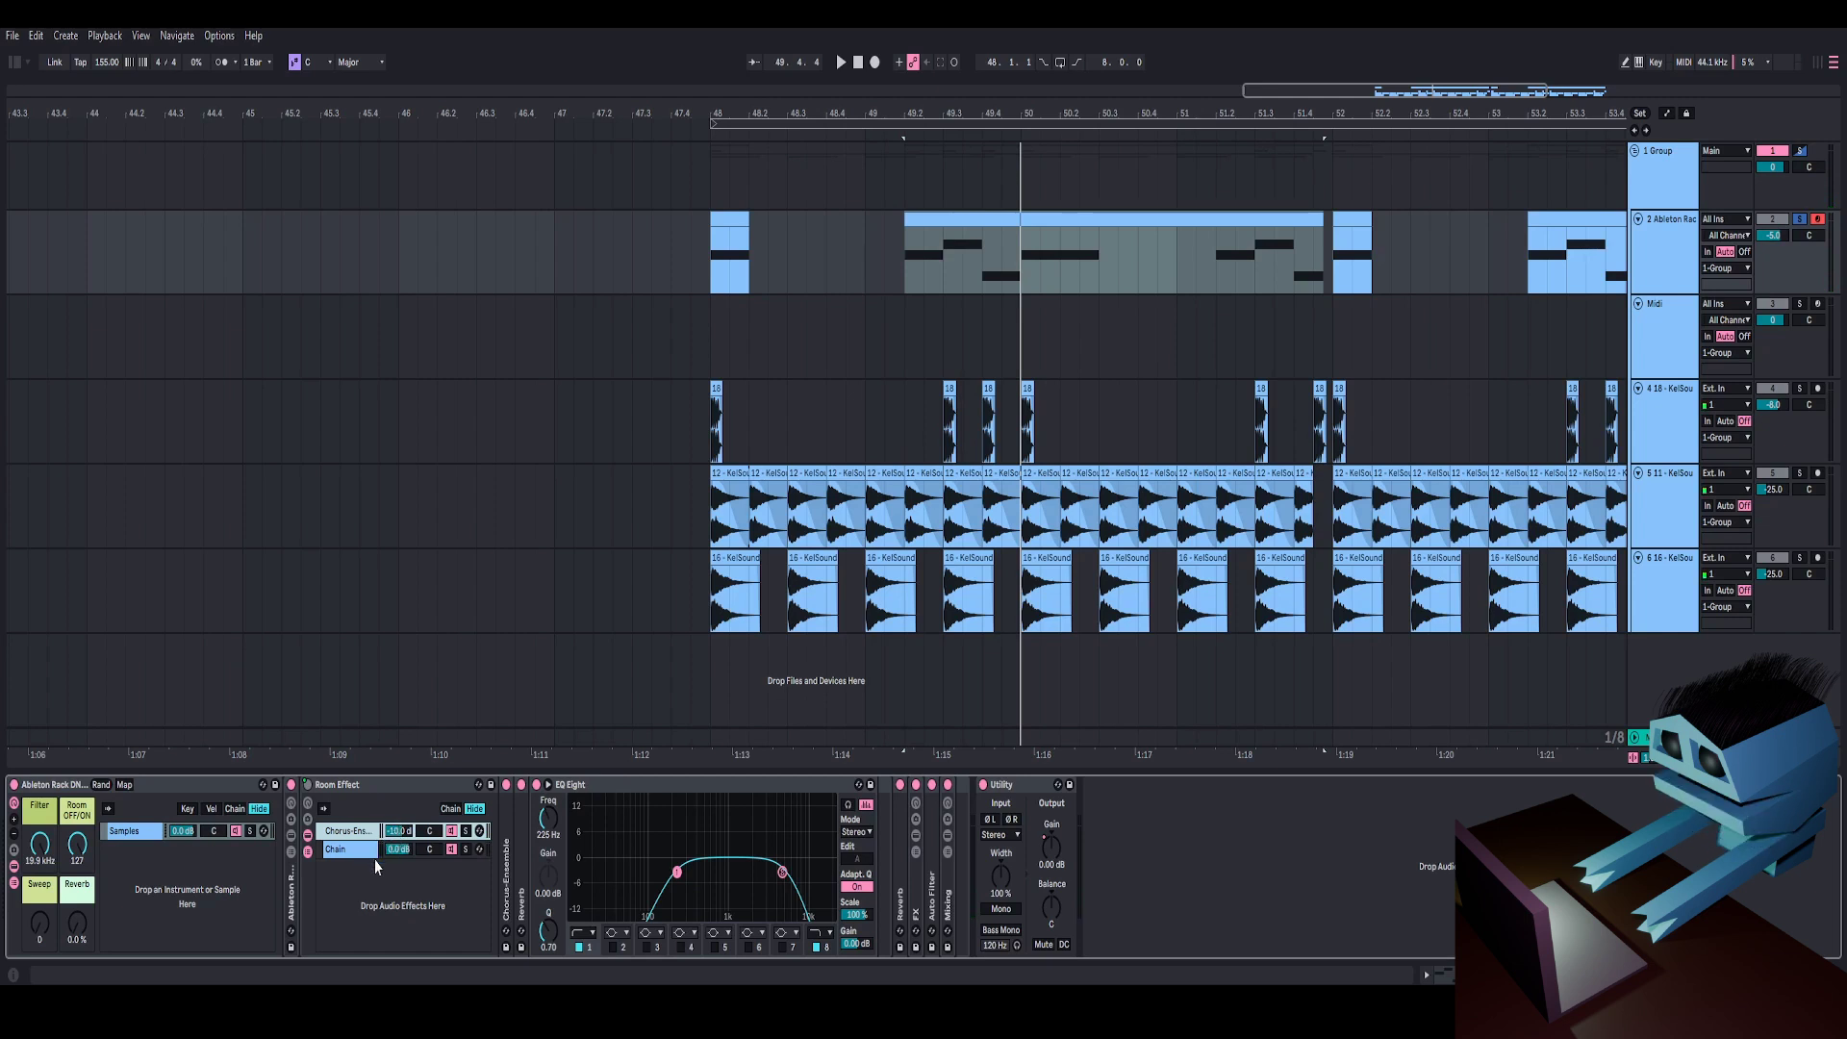
click(366, 855)
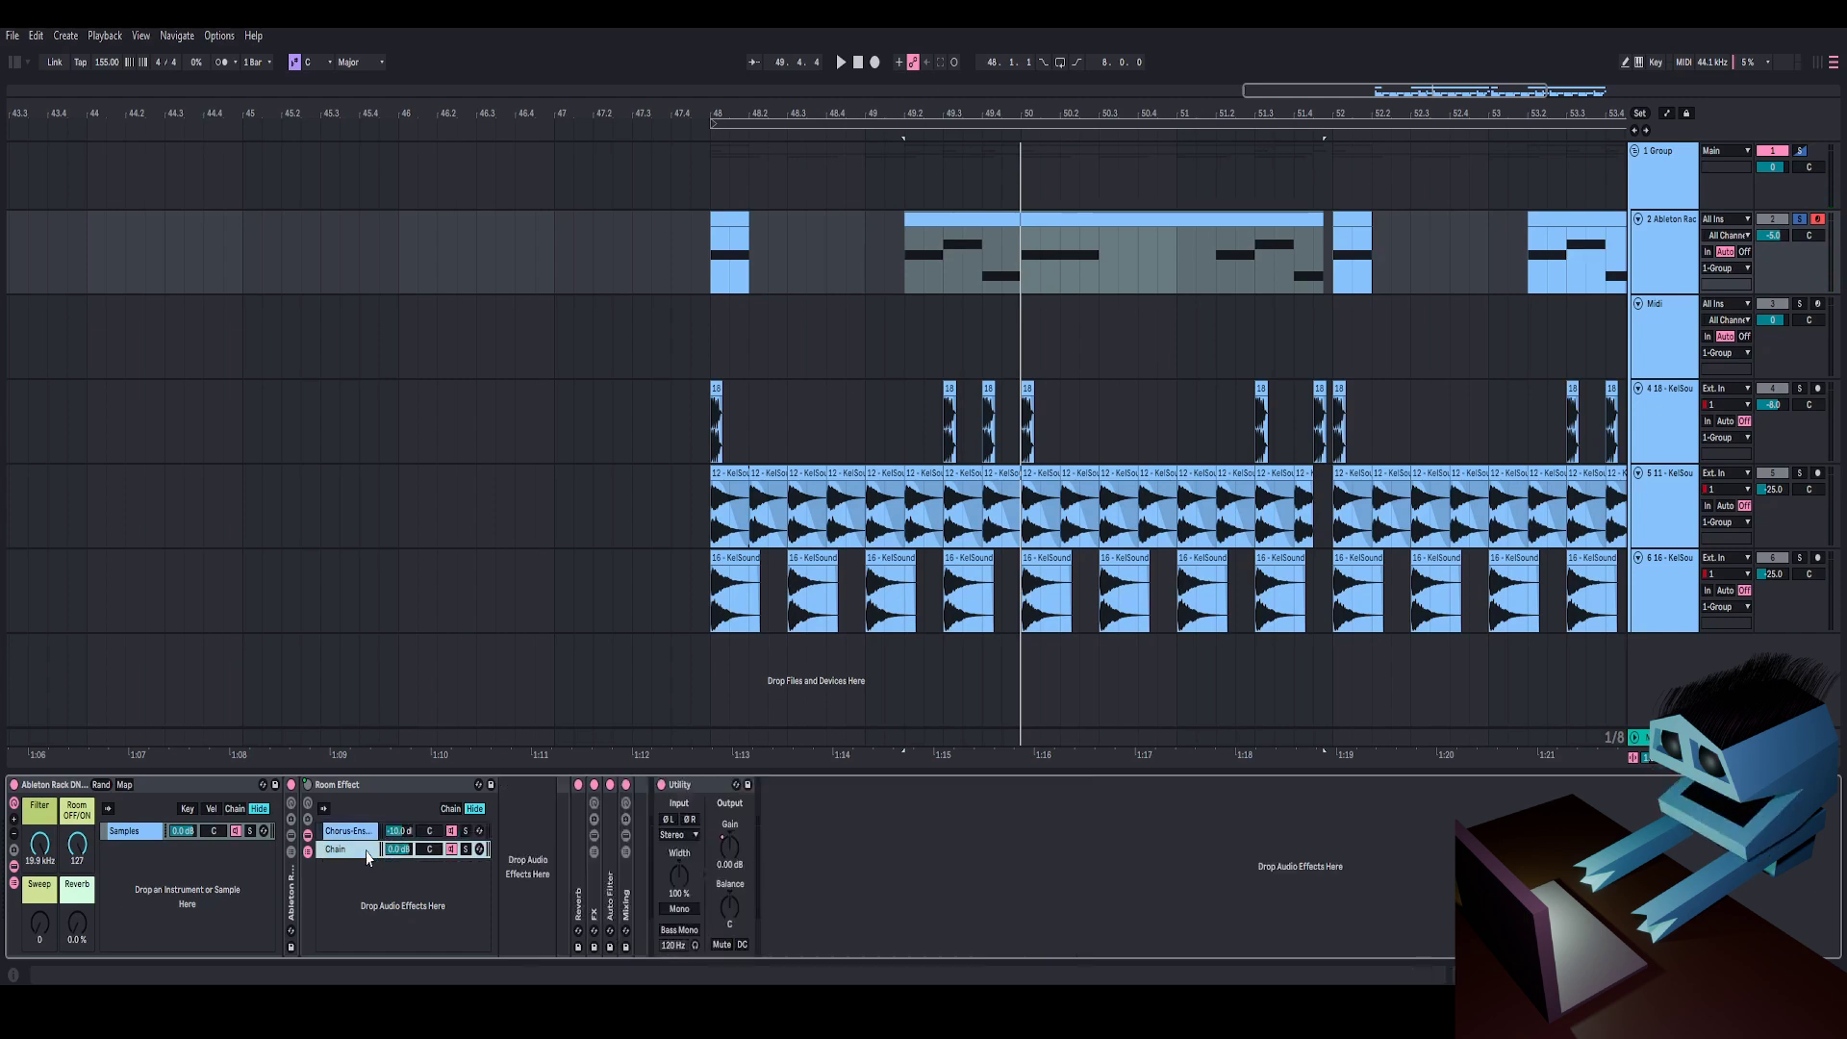
click(467, 850)
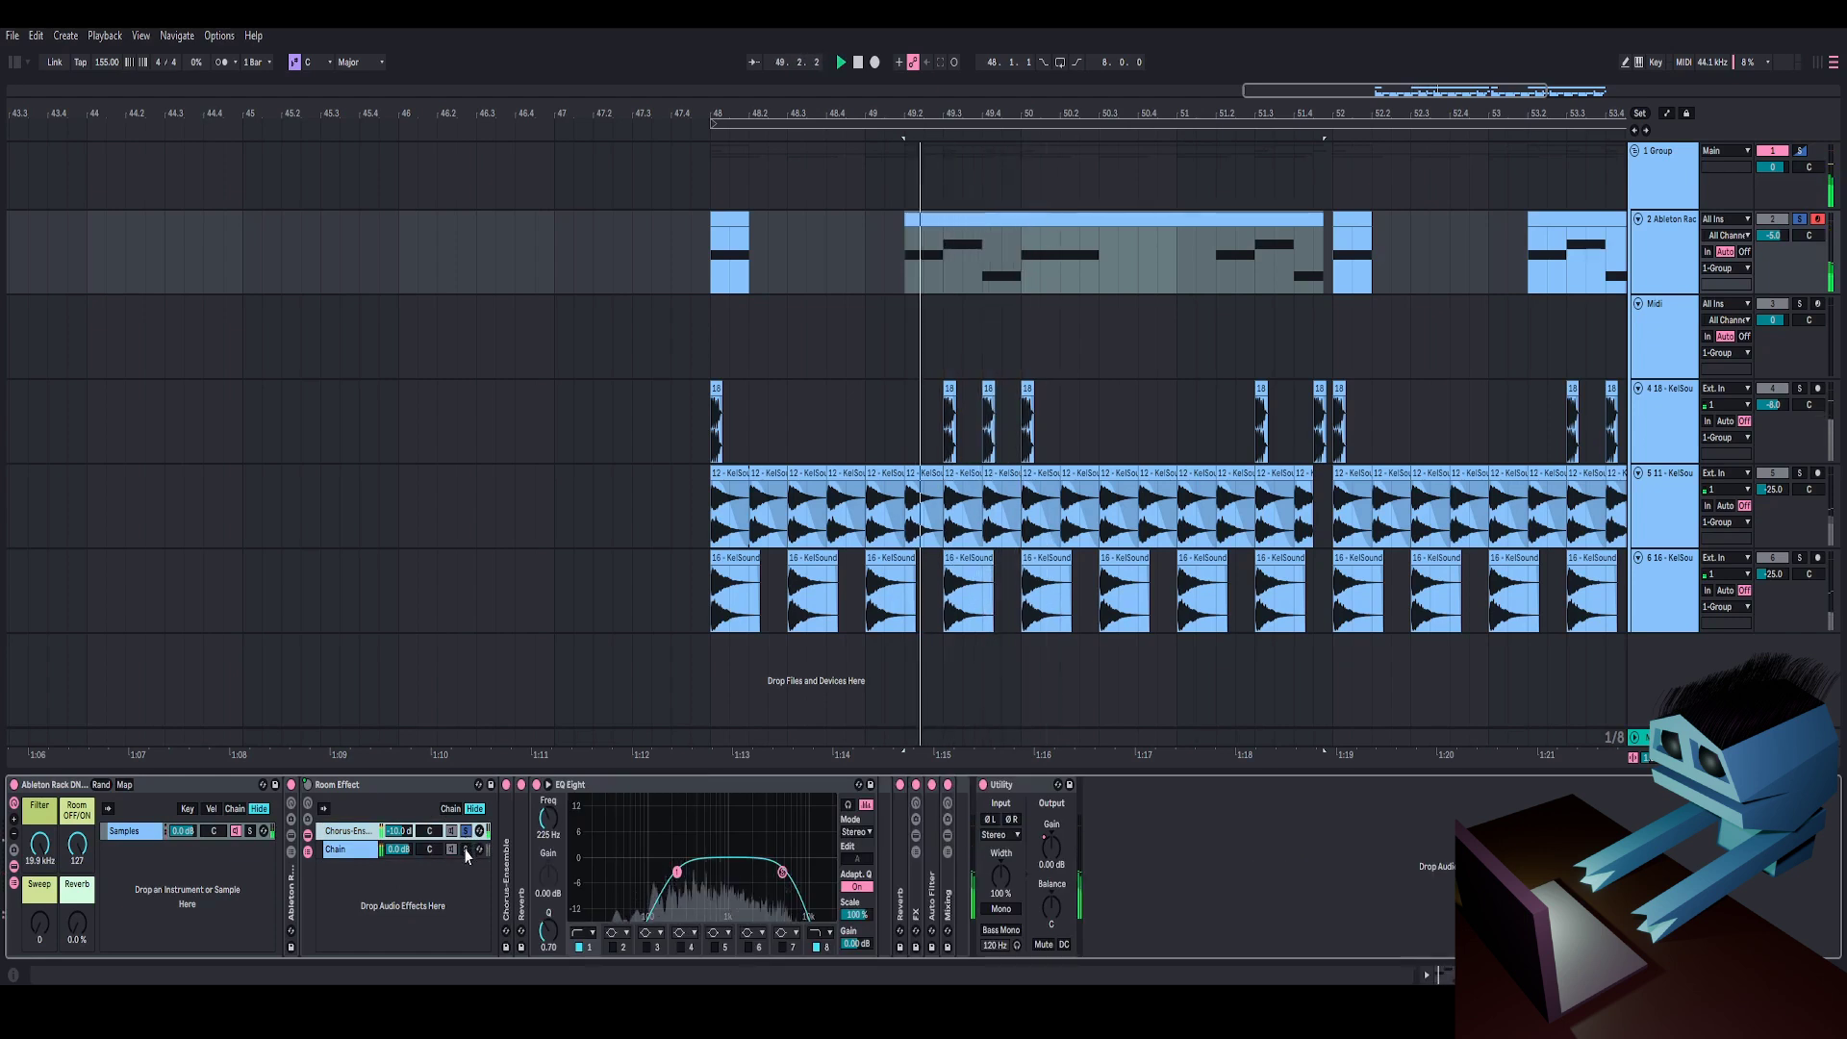
click(467, 852)
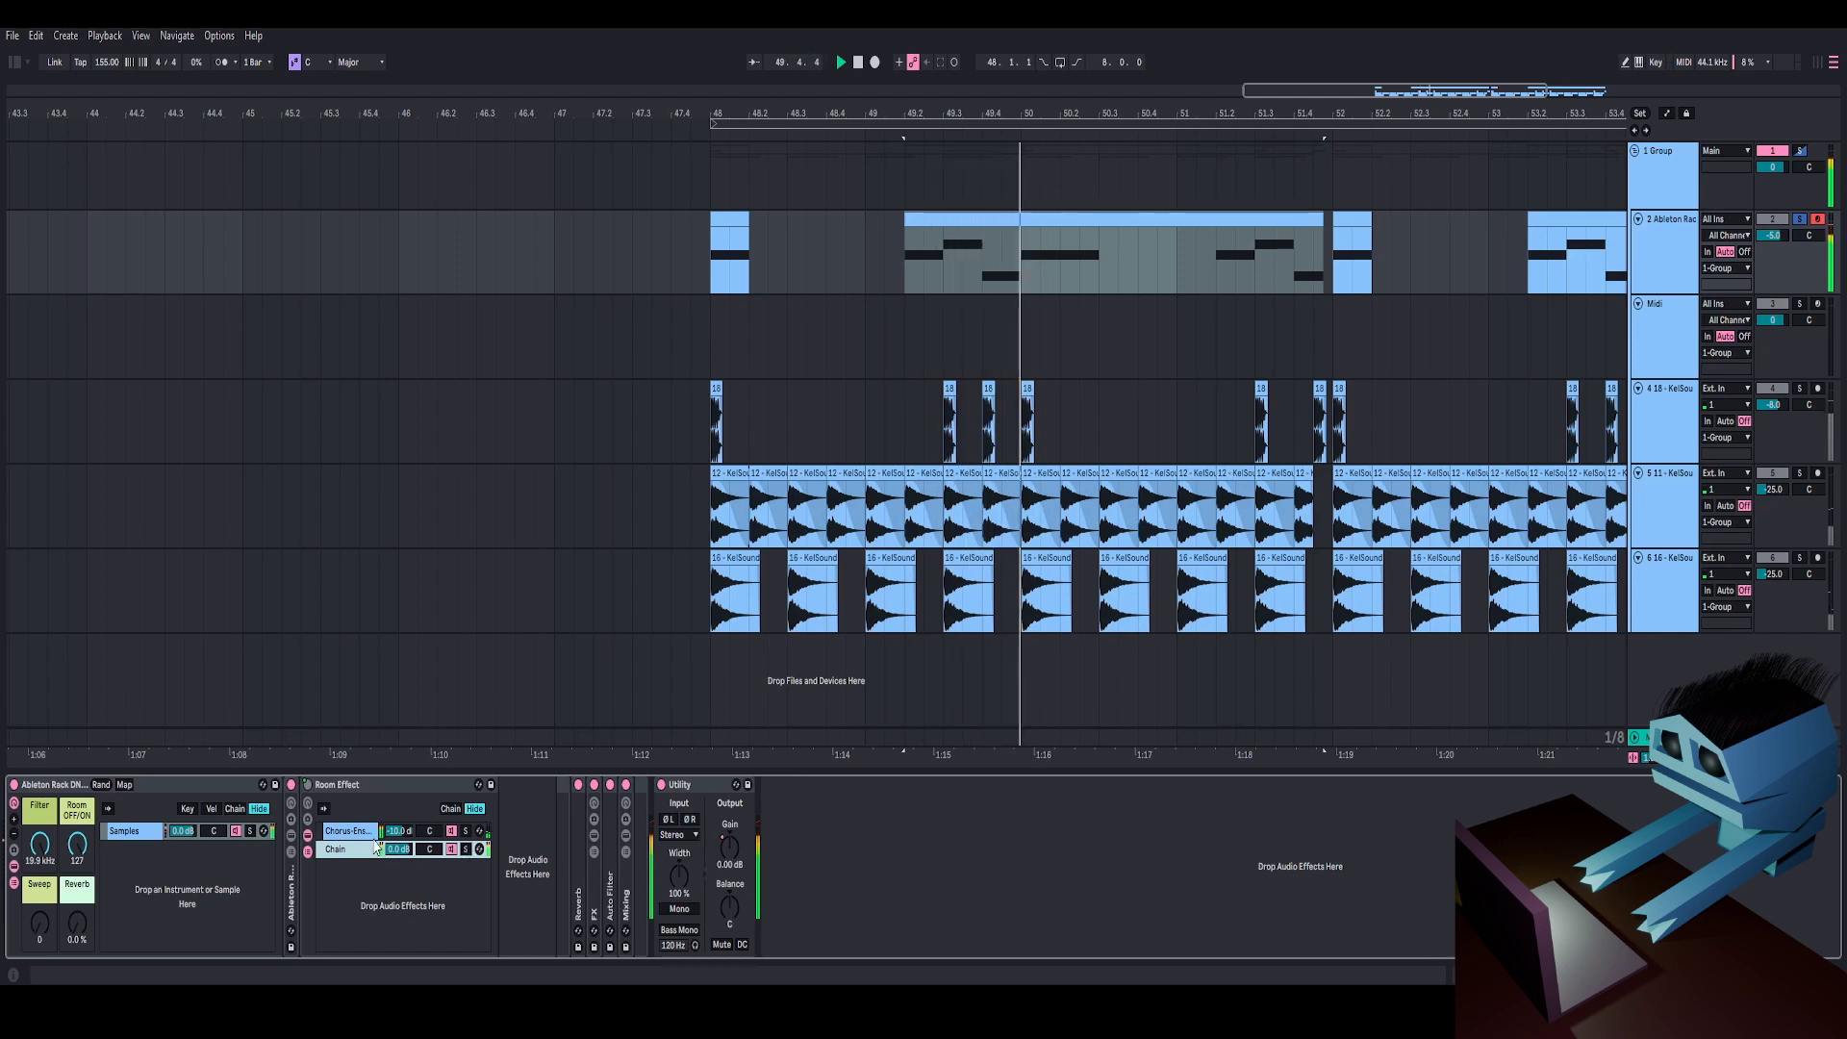
click(307, 852)
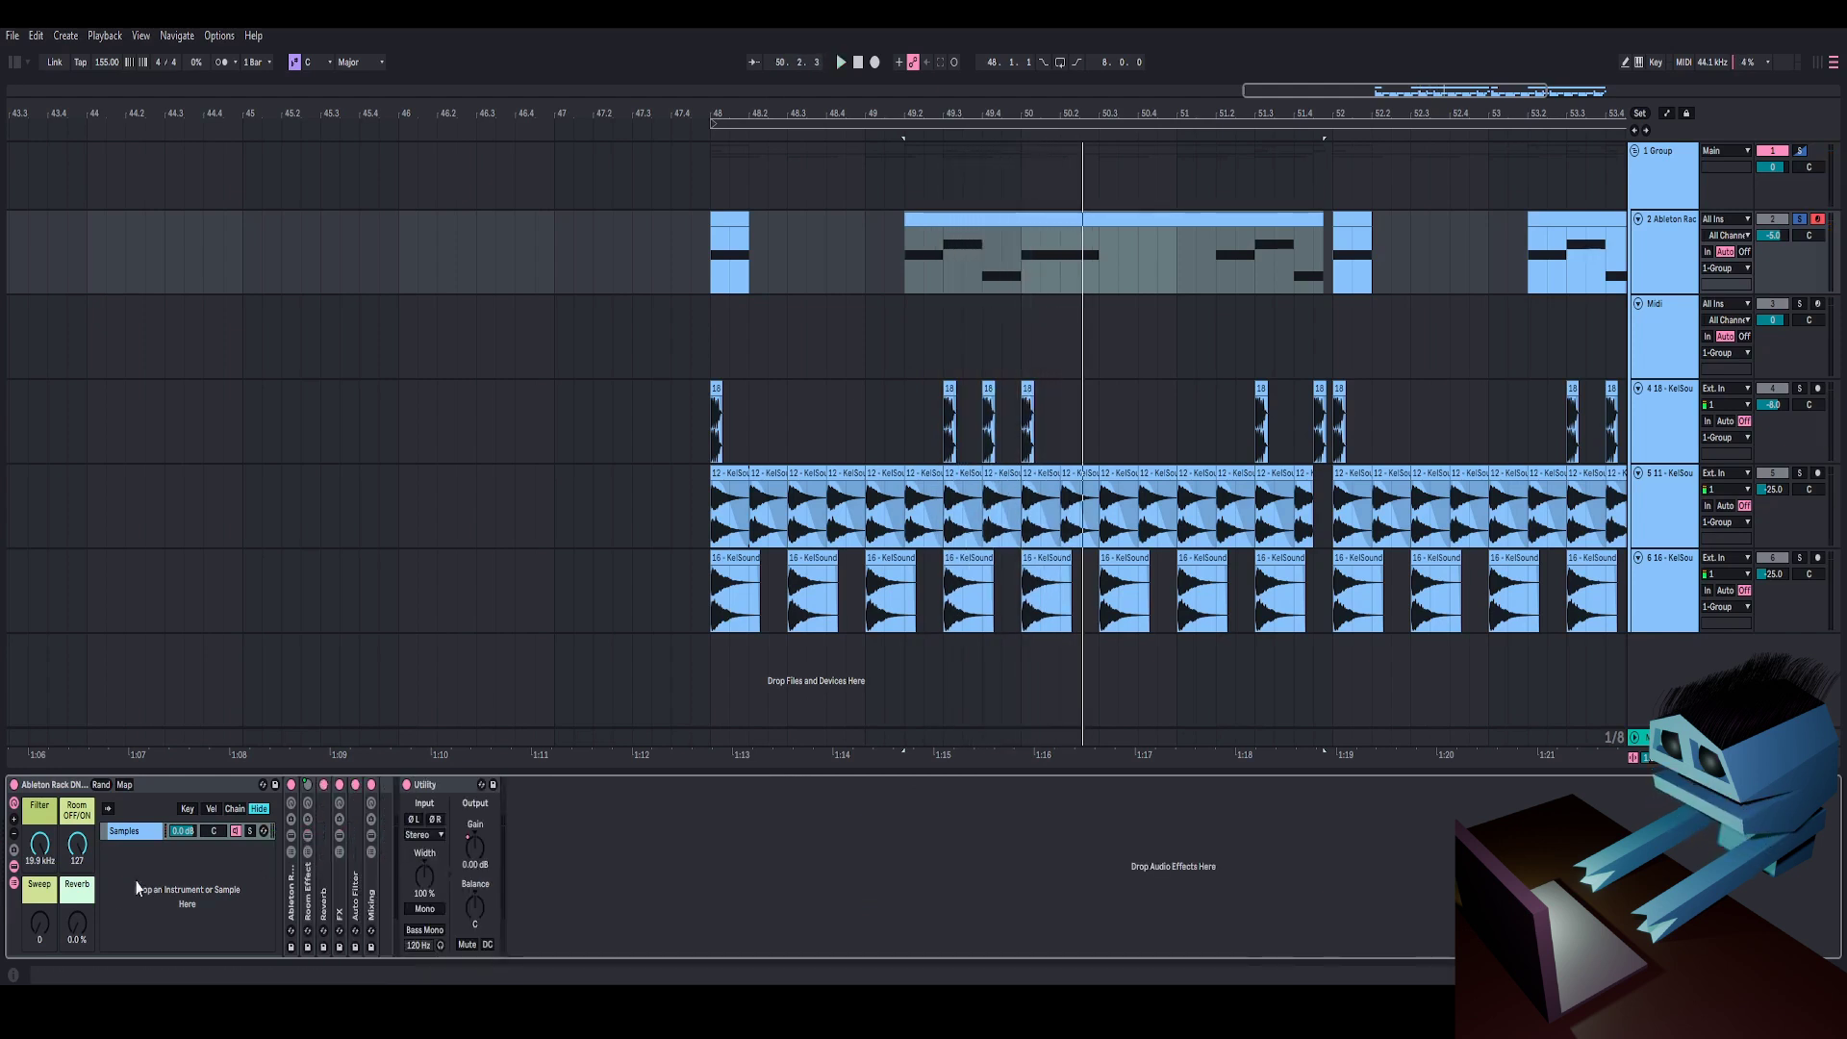
- Raise the Sweep macro to 113 and on to 127 while playing the bass clip
drag(40, 924, 40, 832)
key(space)
key(space)
key(space)
key(space)
key(space)
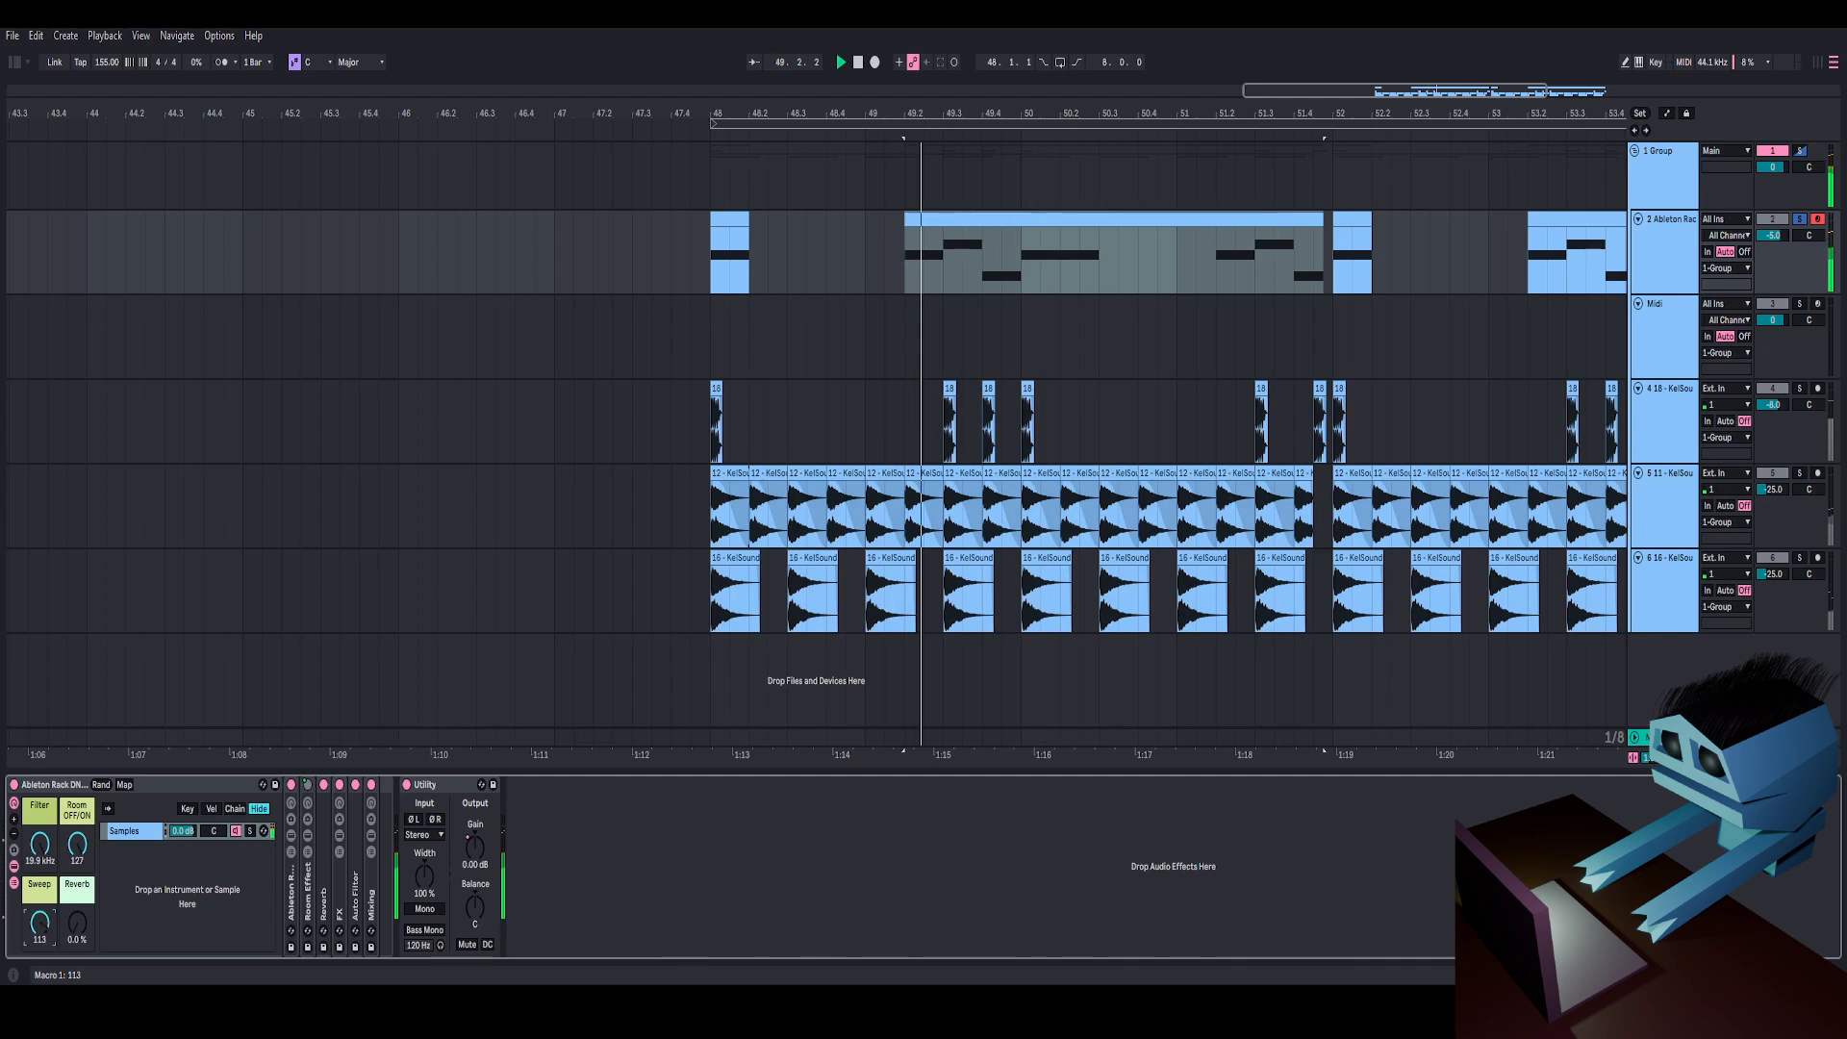
drag(39, 924, 39, 1035)
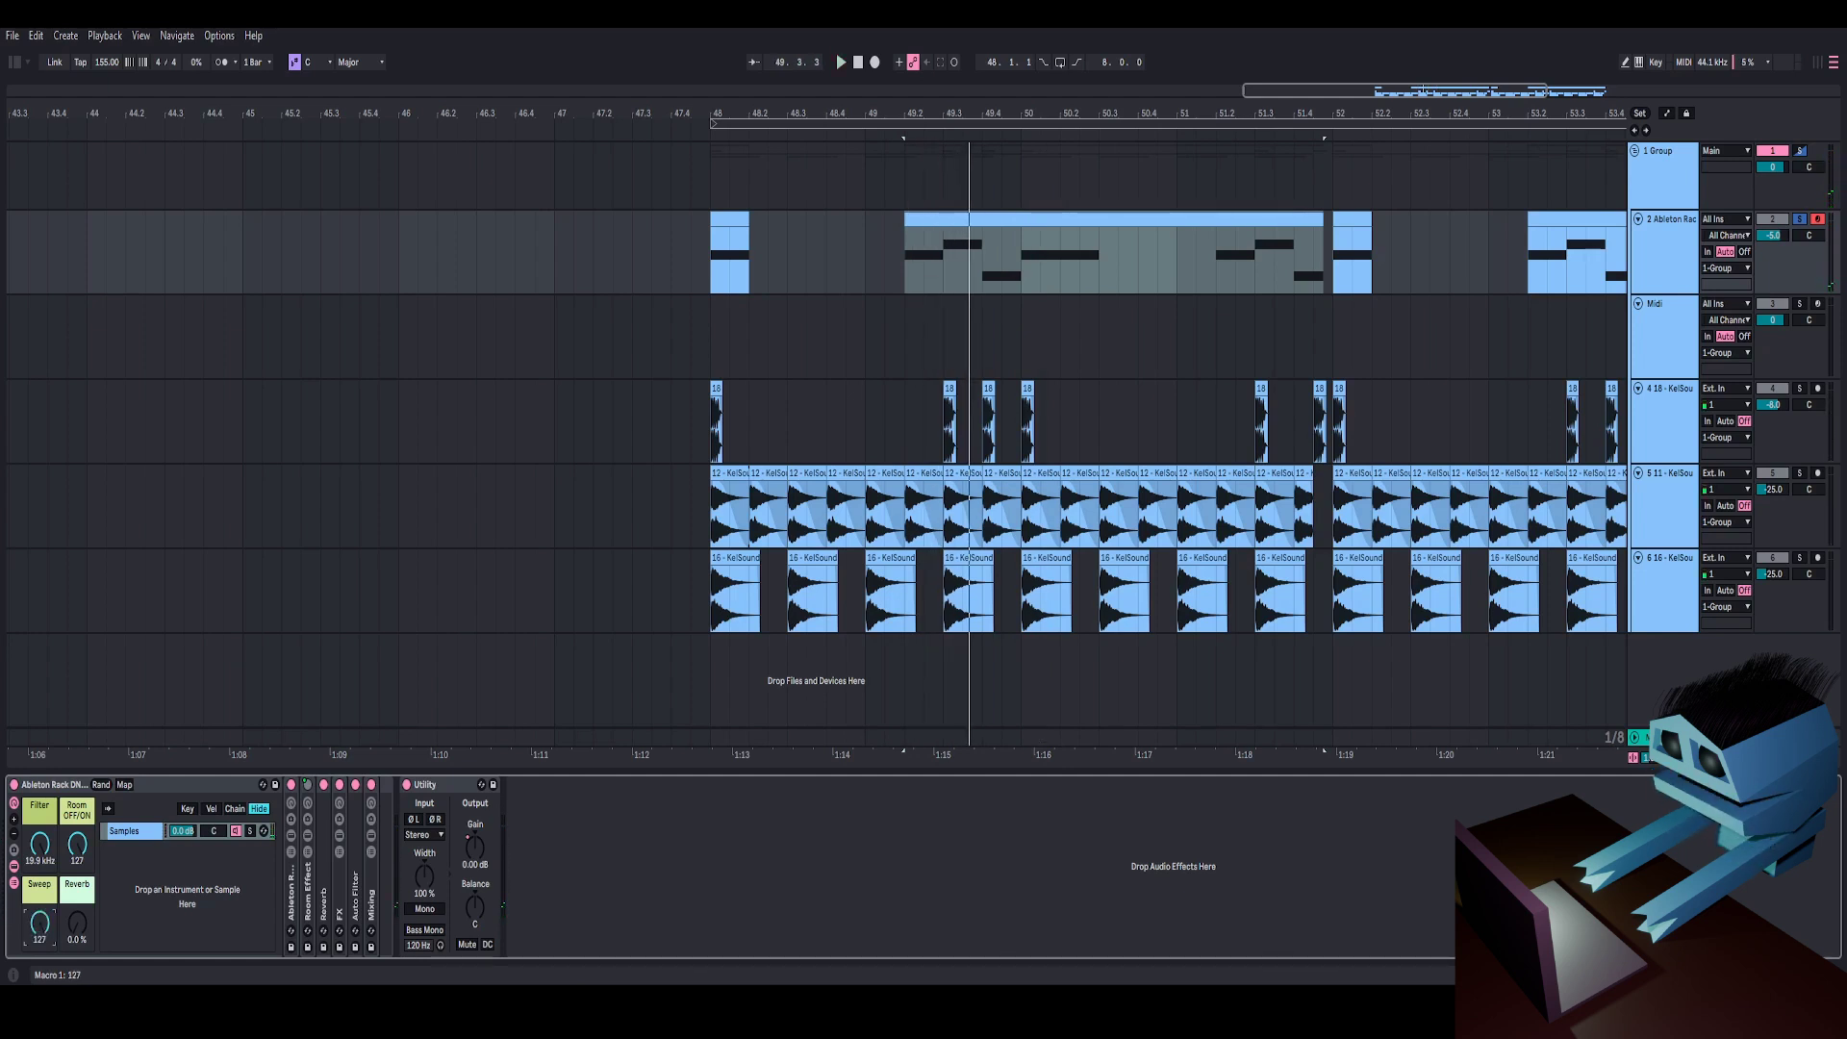
- Set the Sweep macro to 0 and replay the start of the bass clip several times
key(space)
drag(40, 924, 40, 985)
key(space)
key(space)
key(space)
key(space)
key(space)
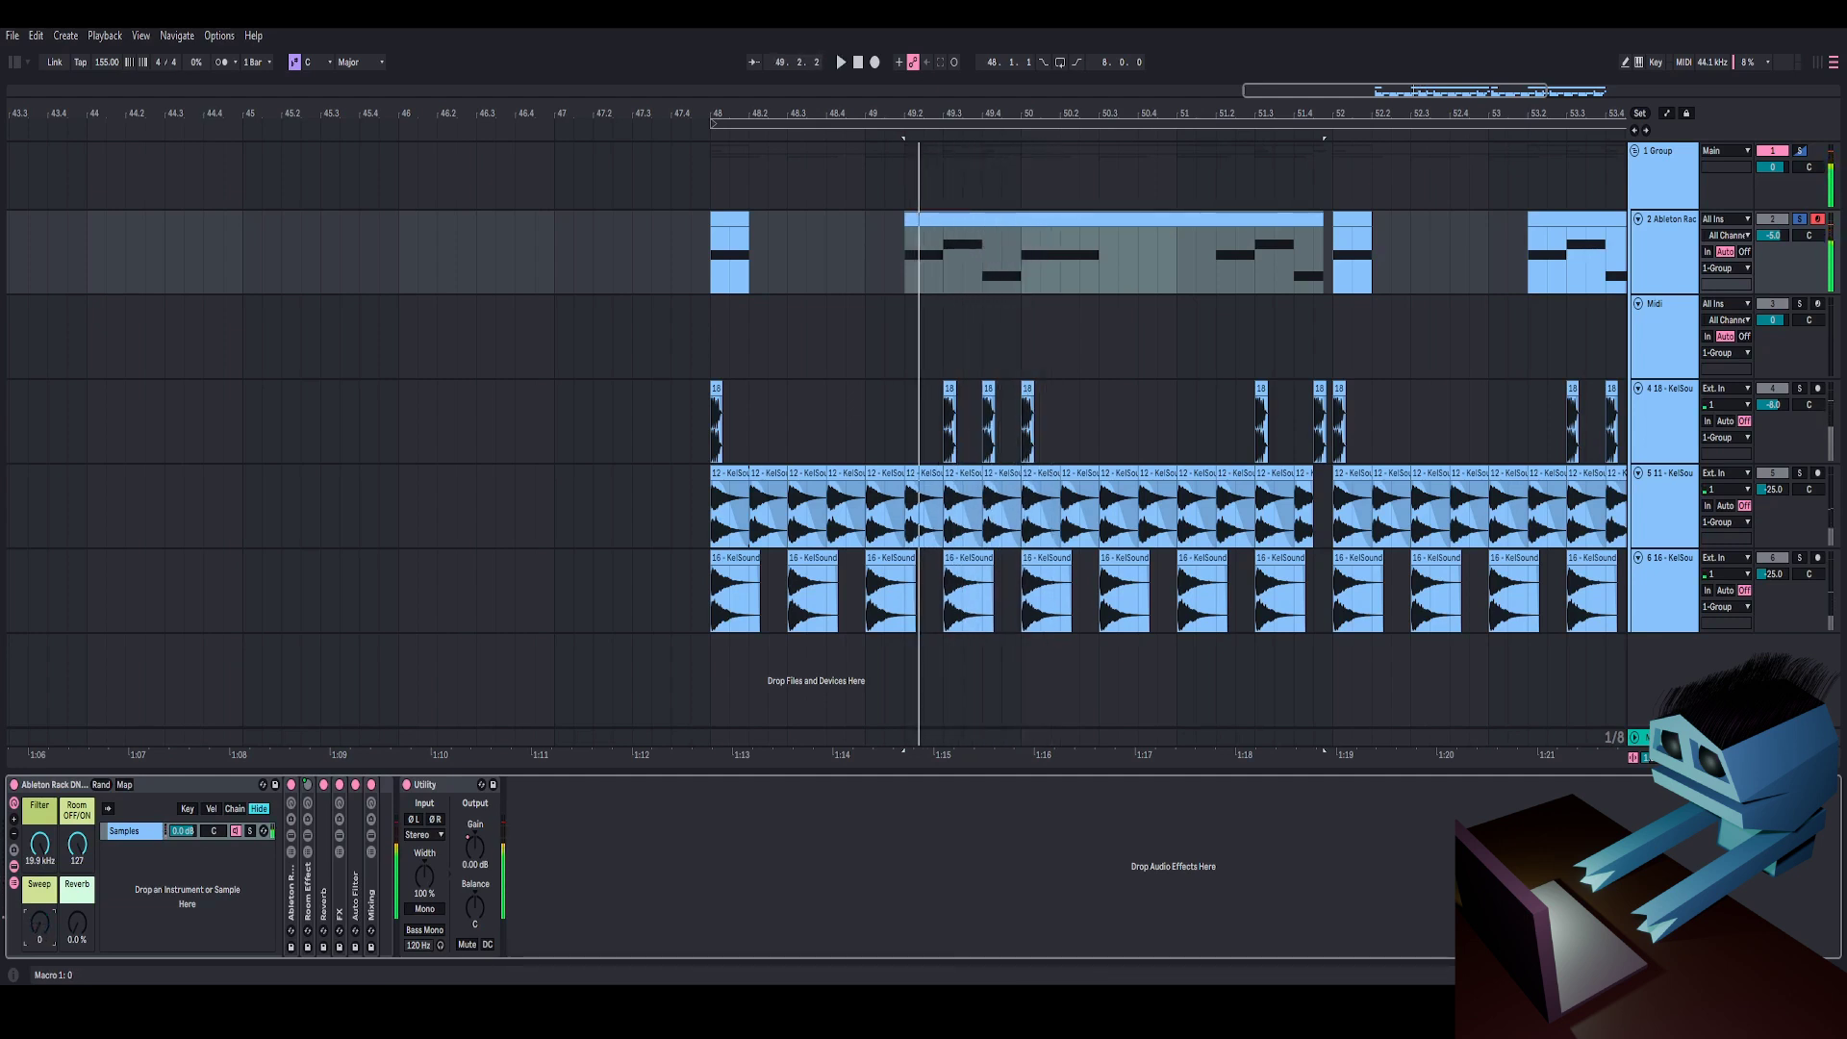
key(space)
key(space)
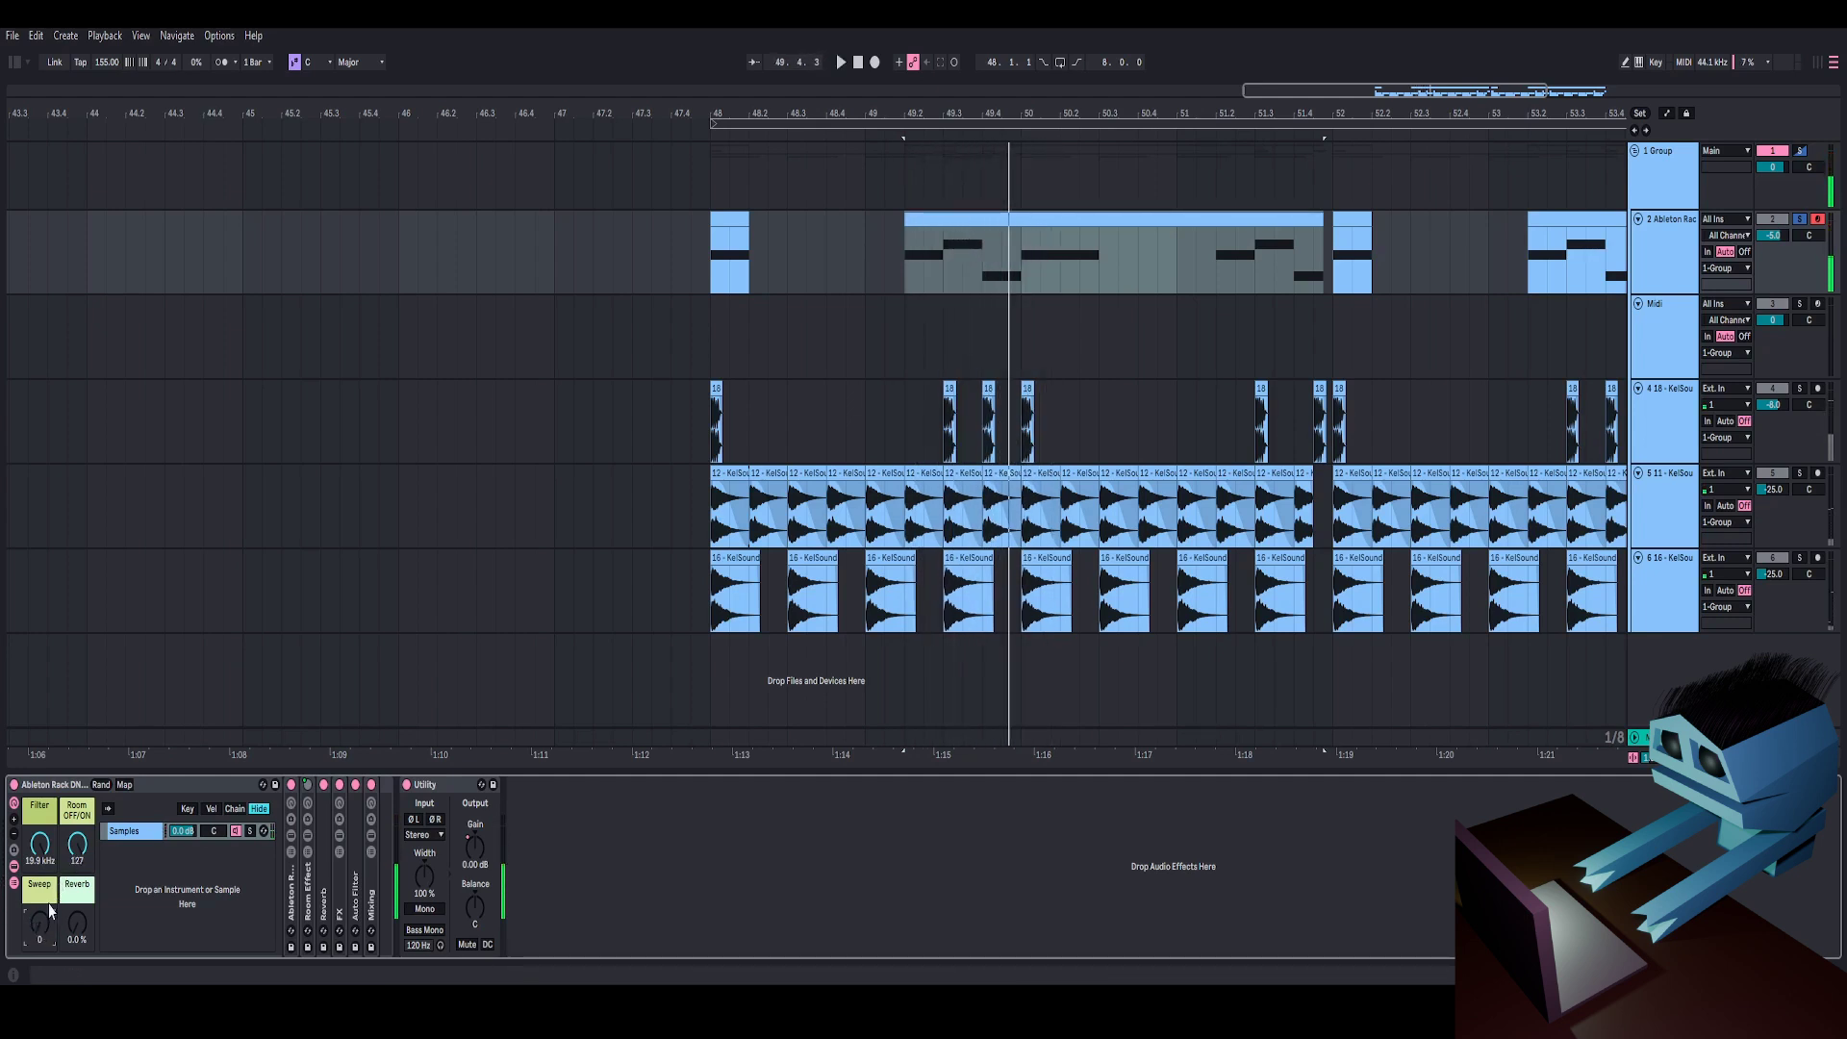
- Unfold the FX rack and its Reverb, Delay and EQ Eight devices
double_click(339, 856)
double_click(539, 862)
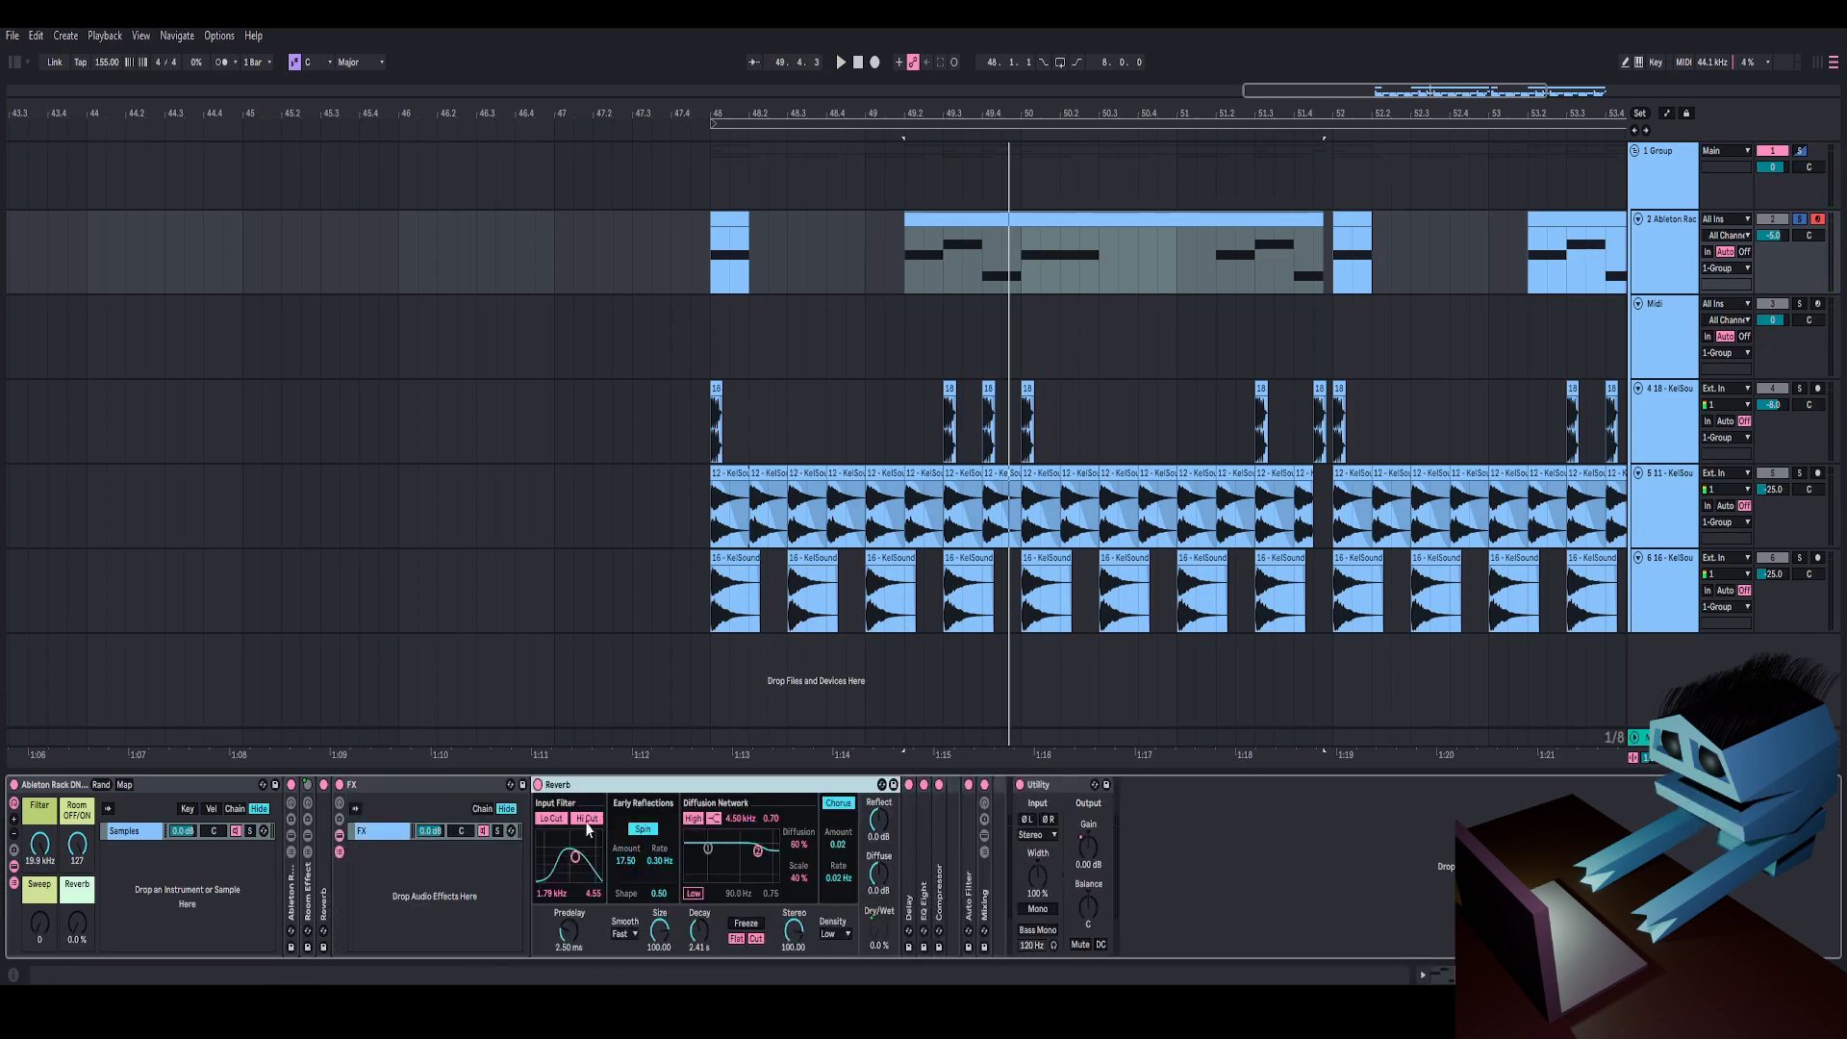
double_click(909, 833)
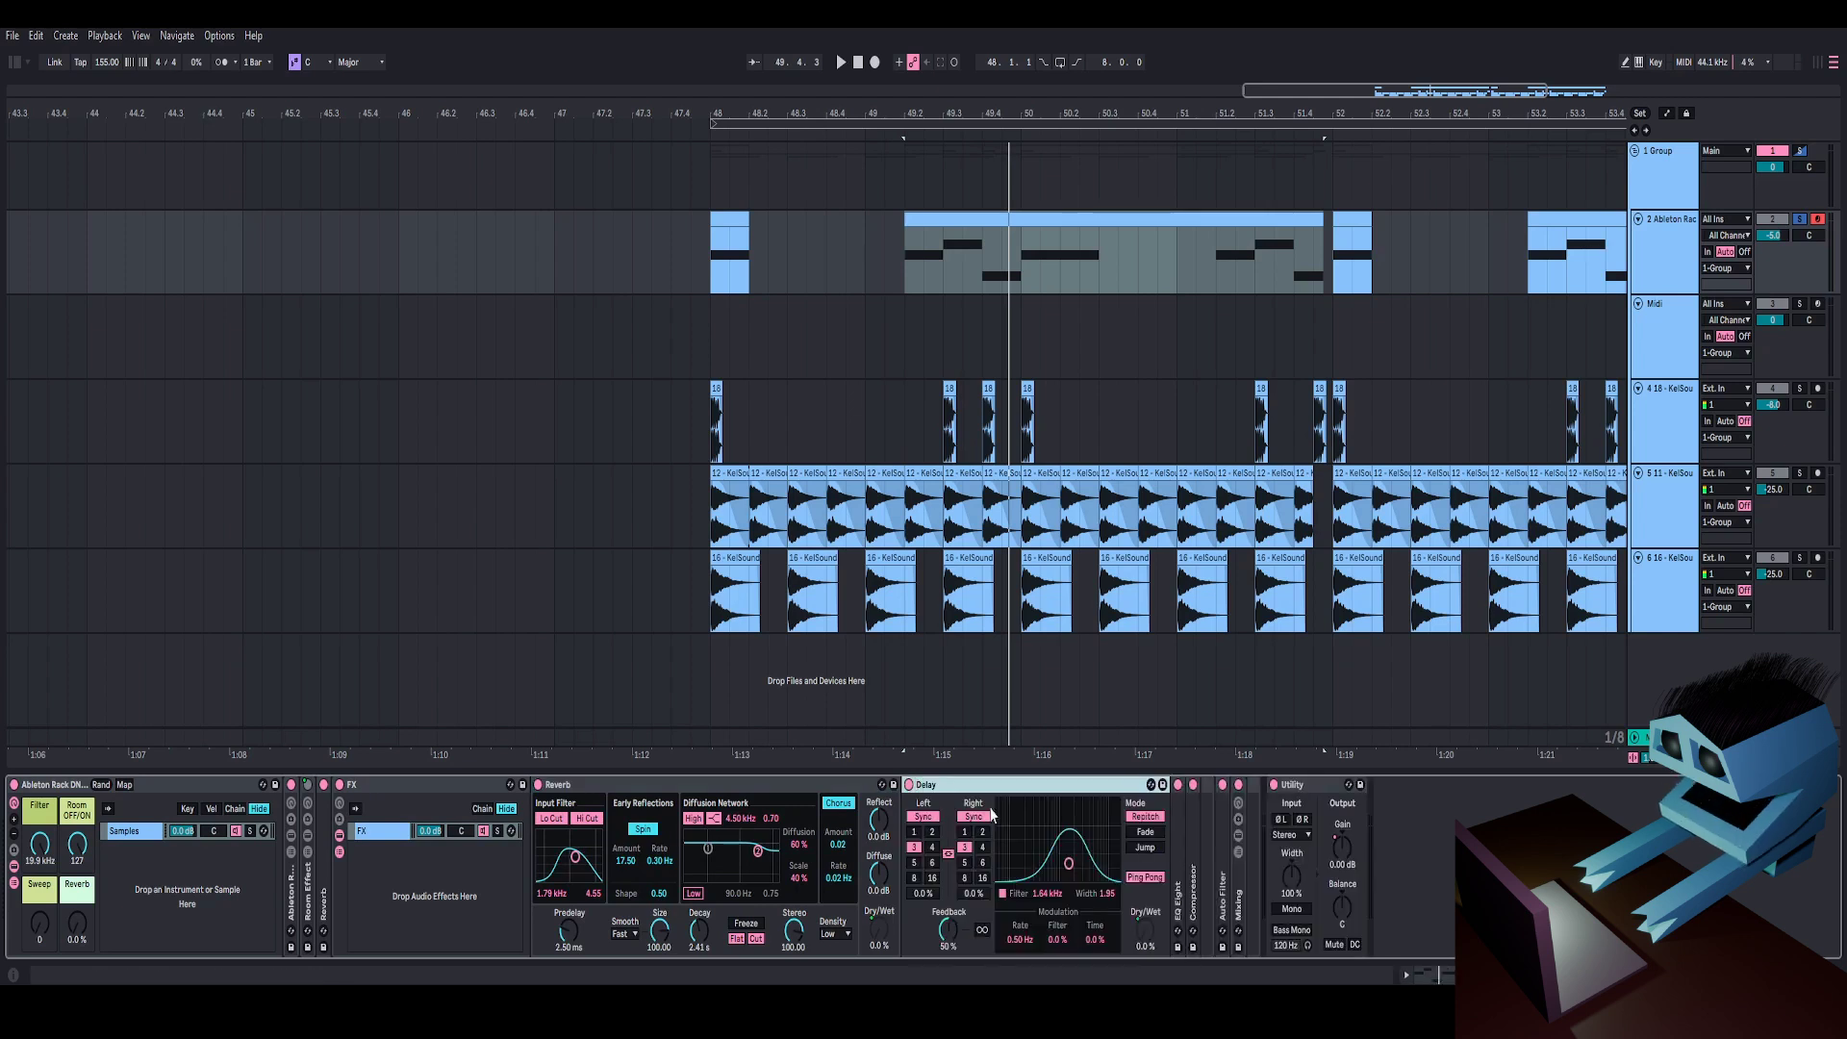
double_click(1176, 825)
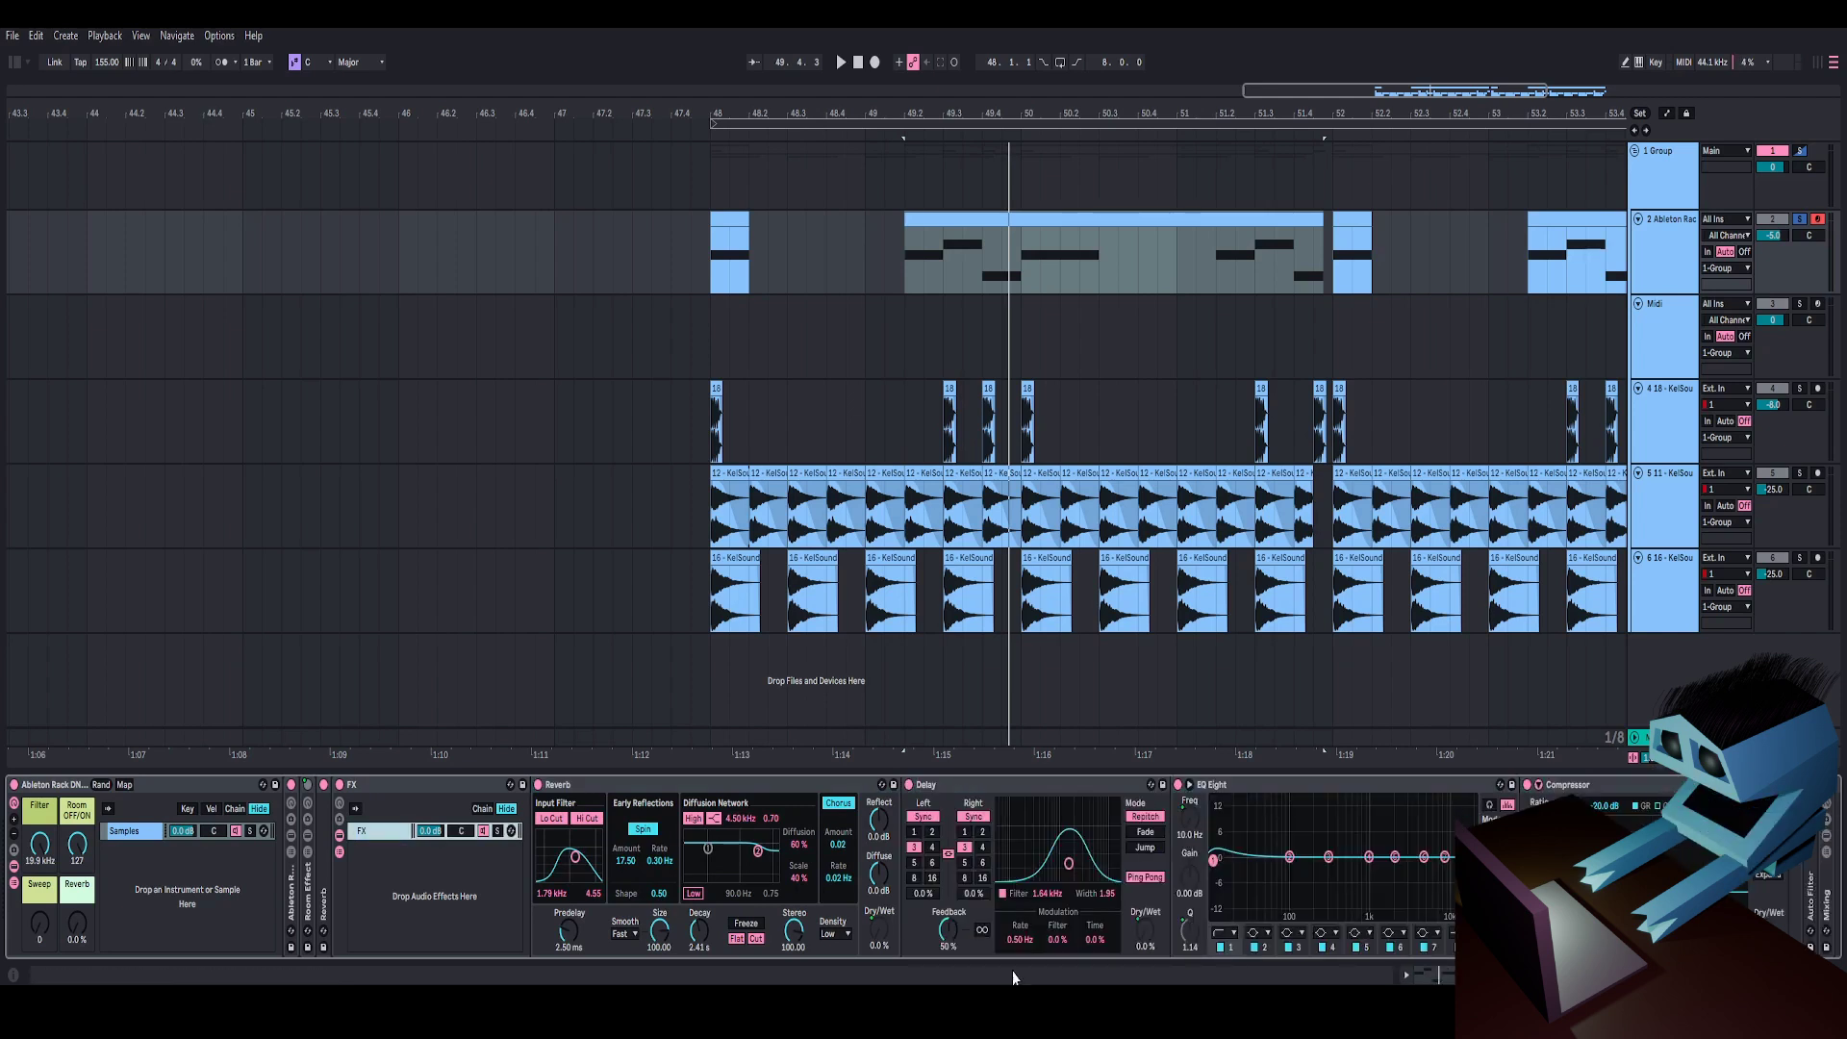
- Play the bass clip with the FX devices in view and fold the FX rack's Reverb
mouse_move(38, 932)
mouse_down()
mouse_move(39, 875)
mouse_move(38, 925)
mouse_up()
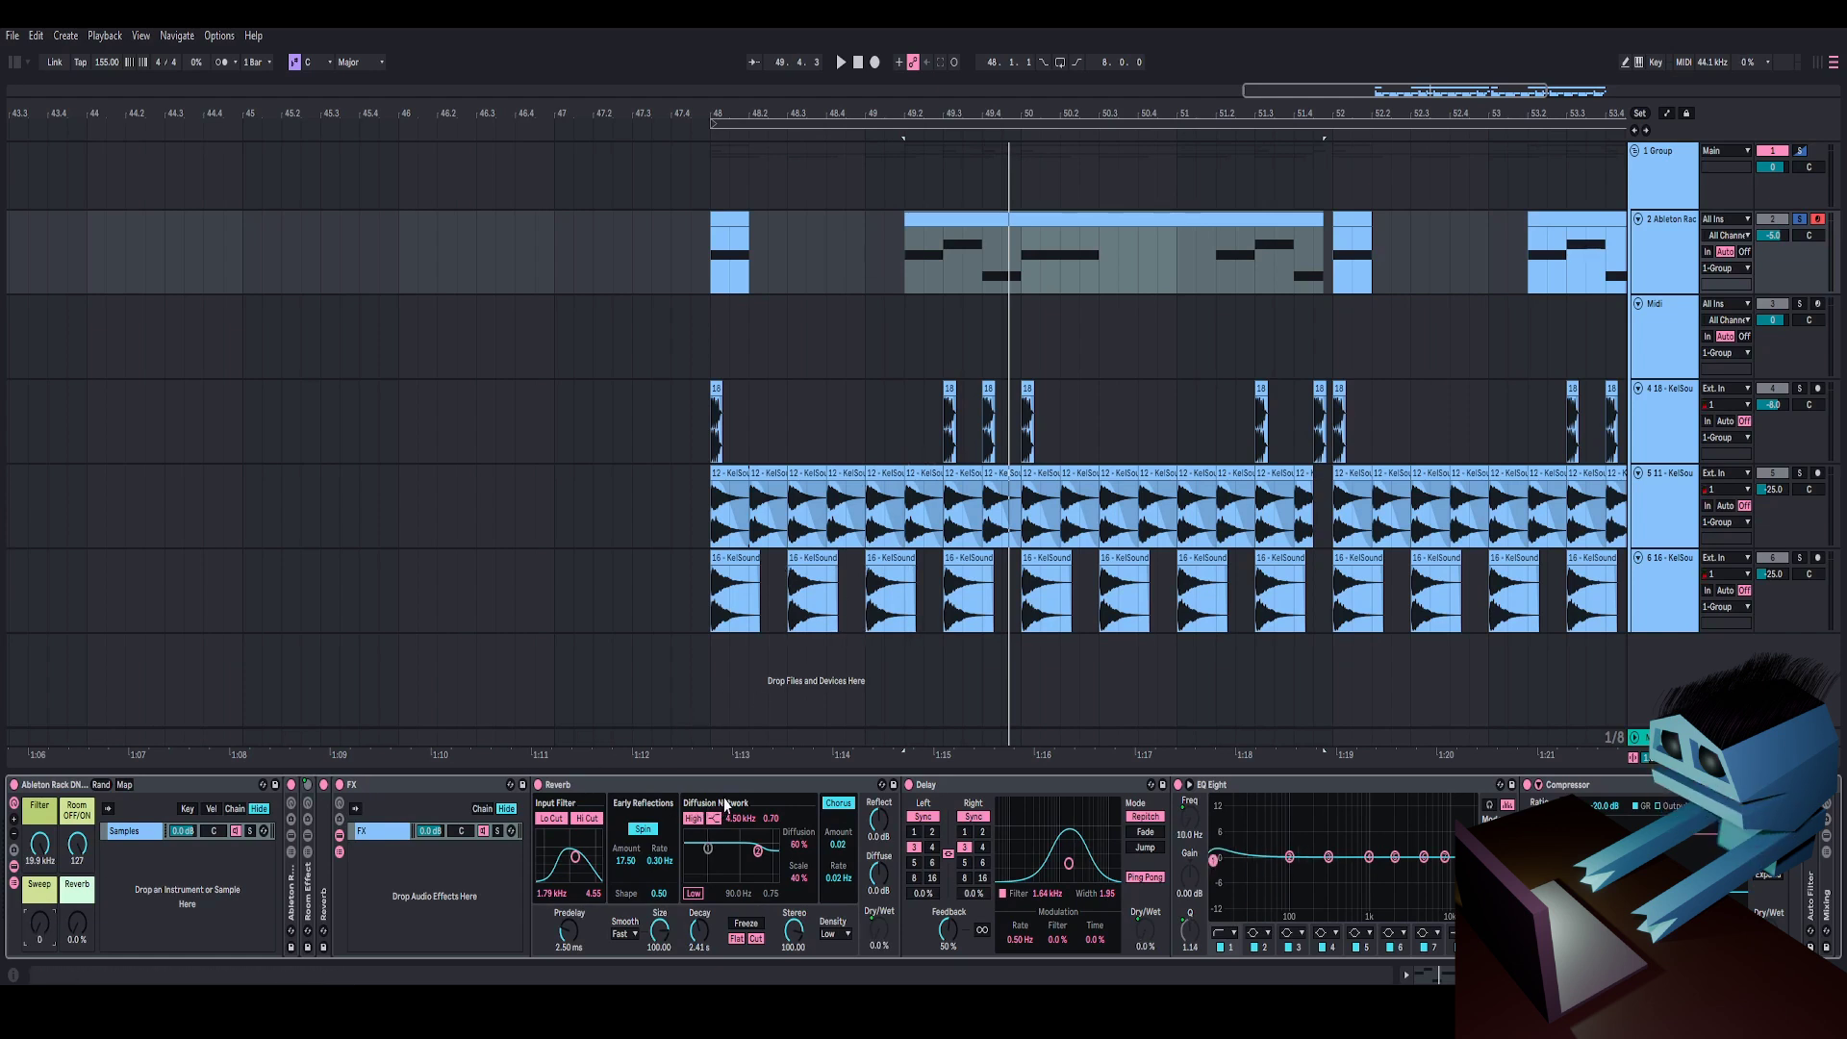
click(631, 819)
key(space)
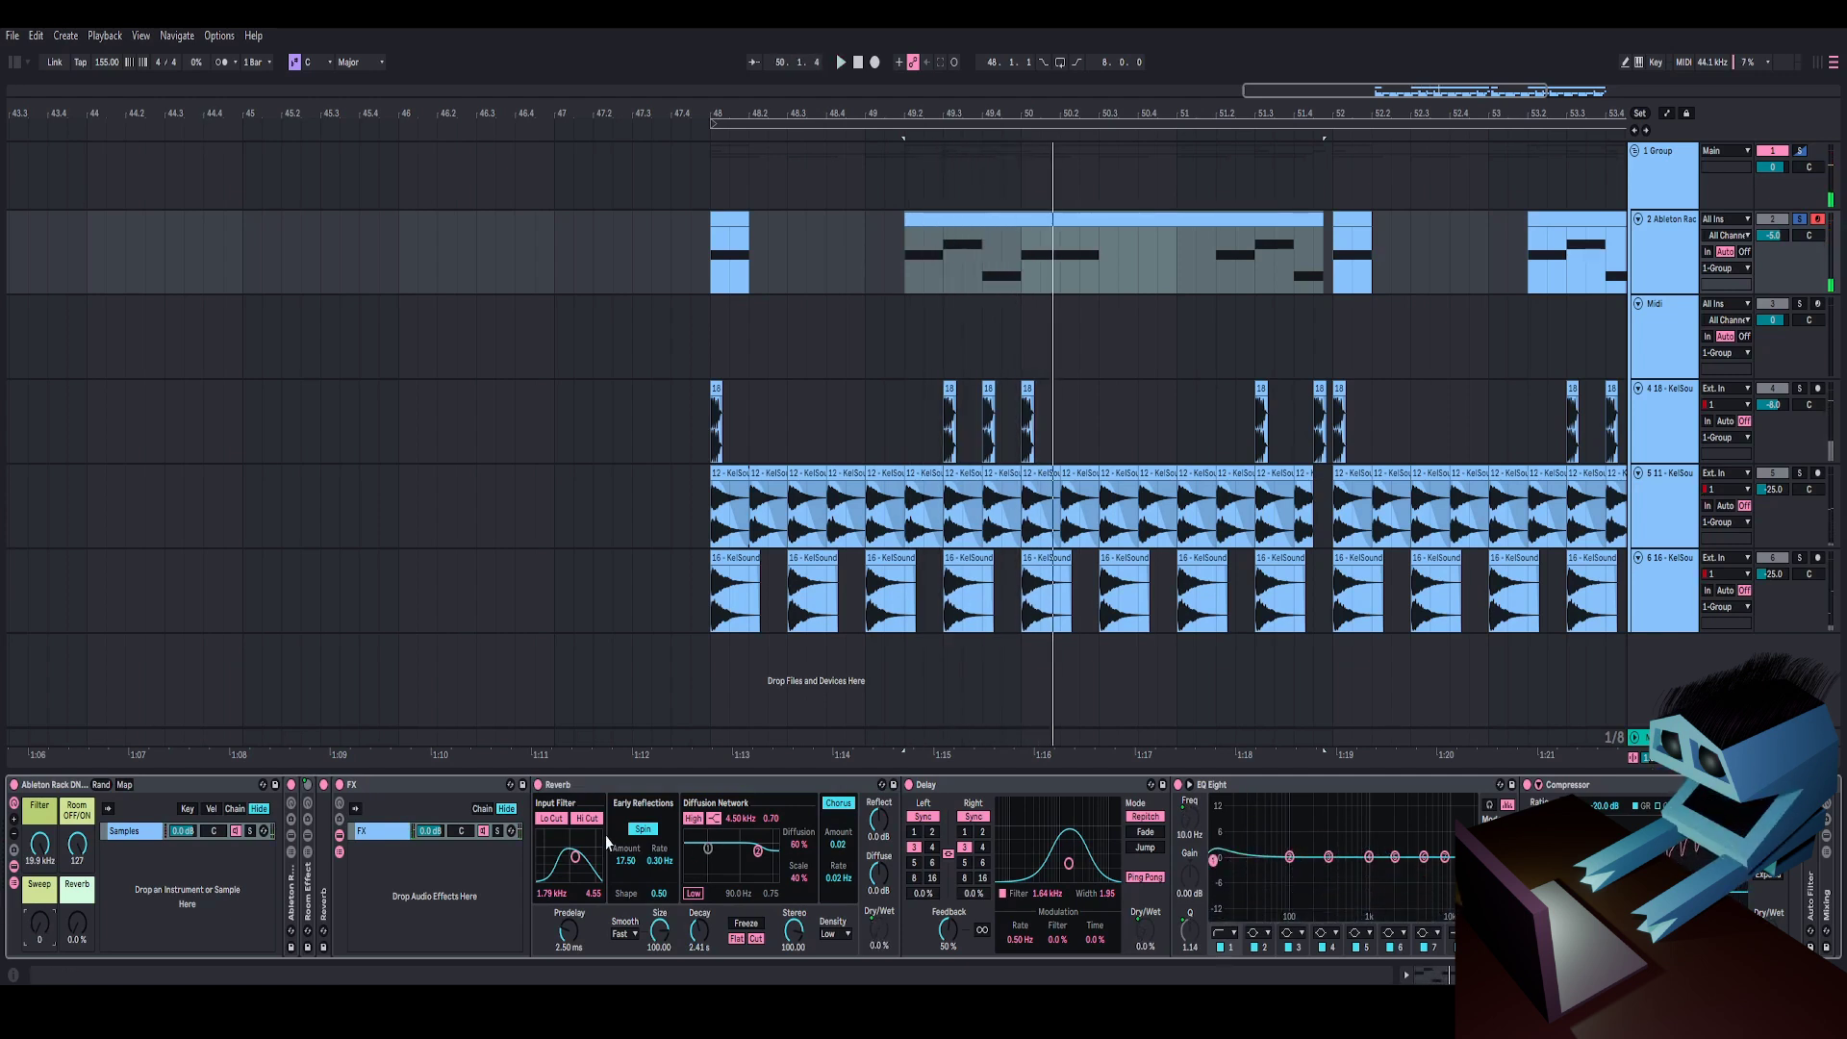
double_click(733, 784)
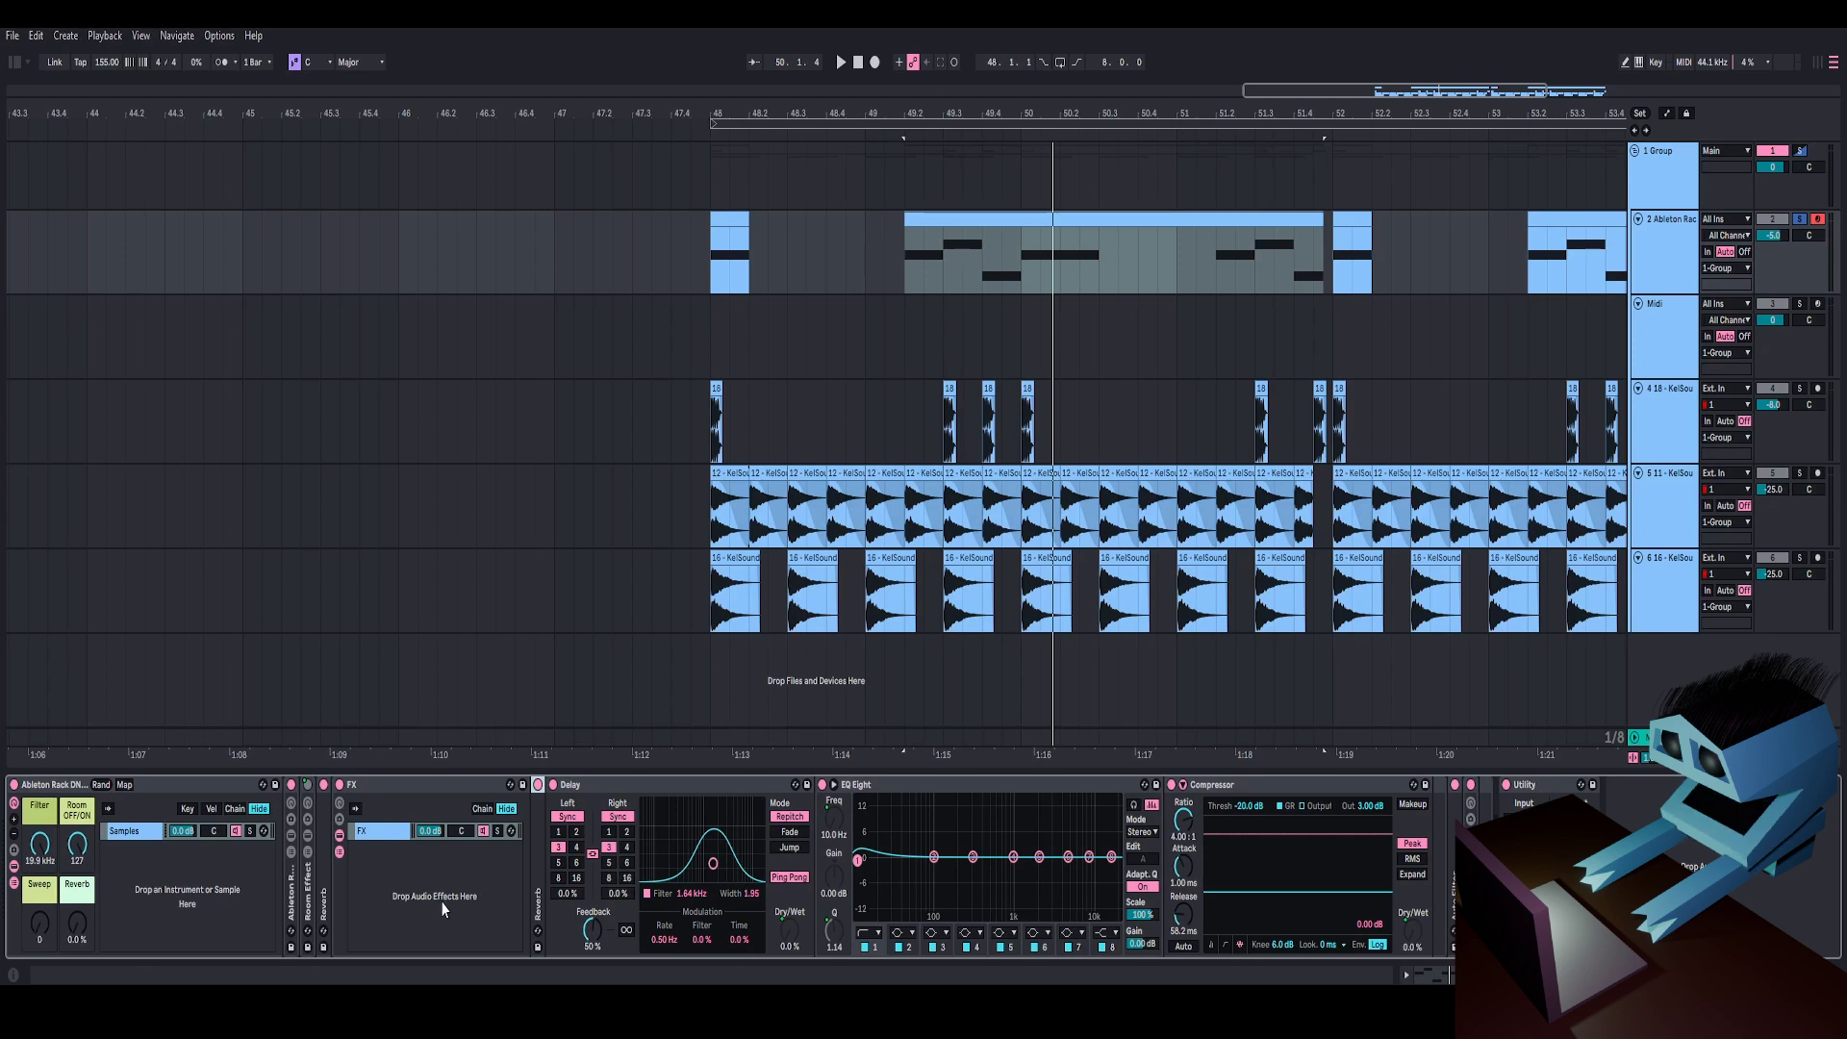
- Set the Sweep macro to 127 and play the bass clip through the FX chain
drag(40, 923, 39, 818)
key(space)
key(space)
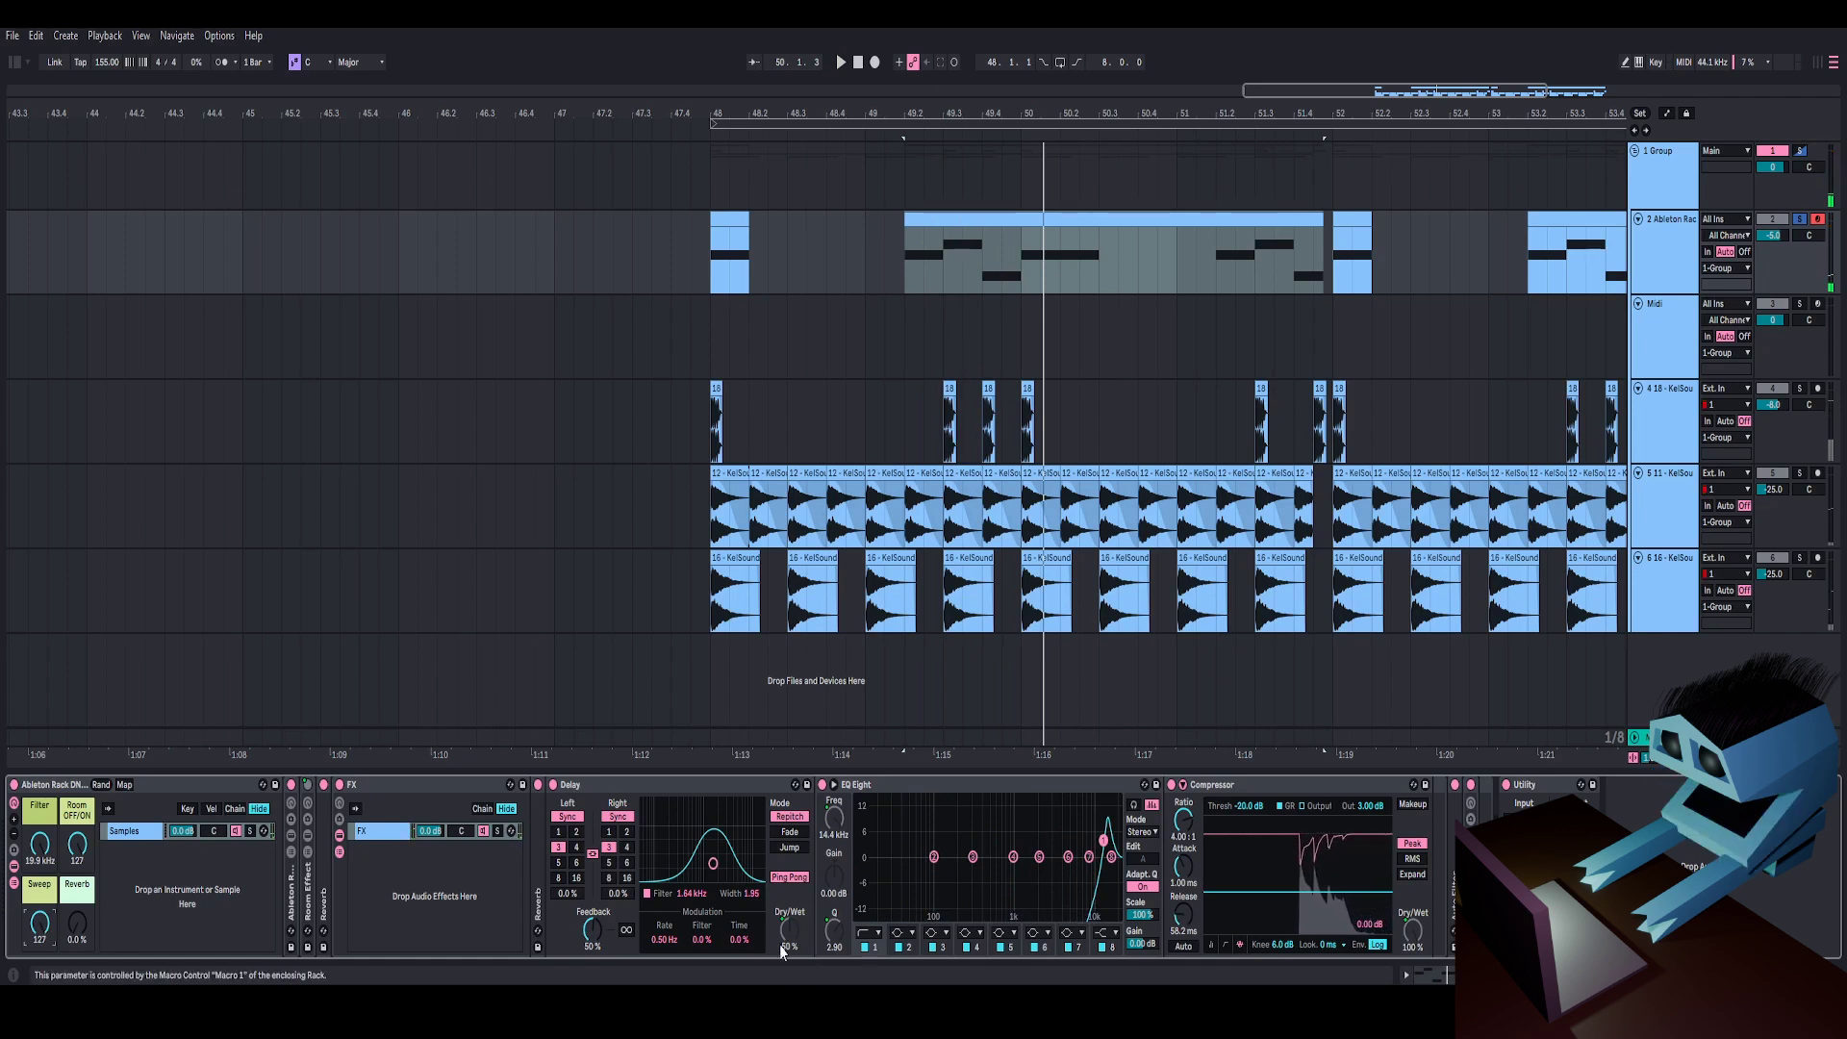
key(space)
- Return the Sweep macro to 0 and replay the bass clip repeatedly without the sweep effect
drag(42, 926, 41, 1038)
key(space)
key(space)
key(space)
key(space)
key(space)
key(space)
key(space)
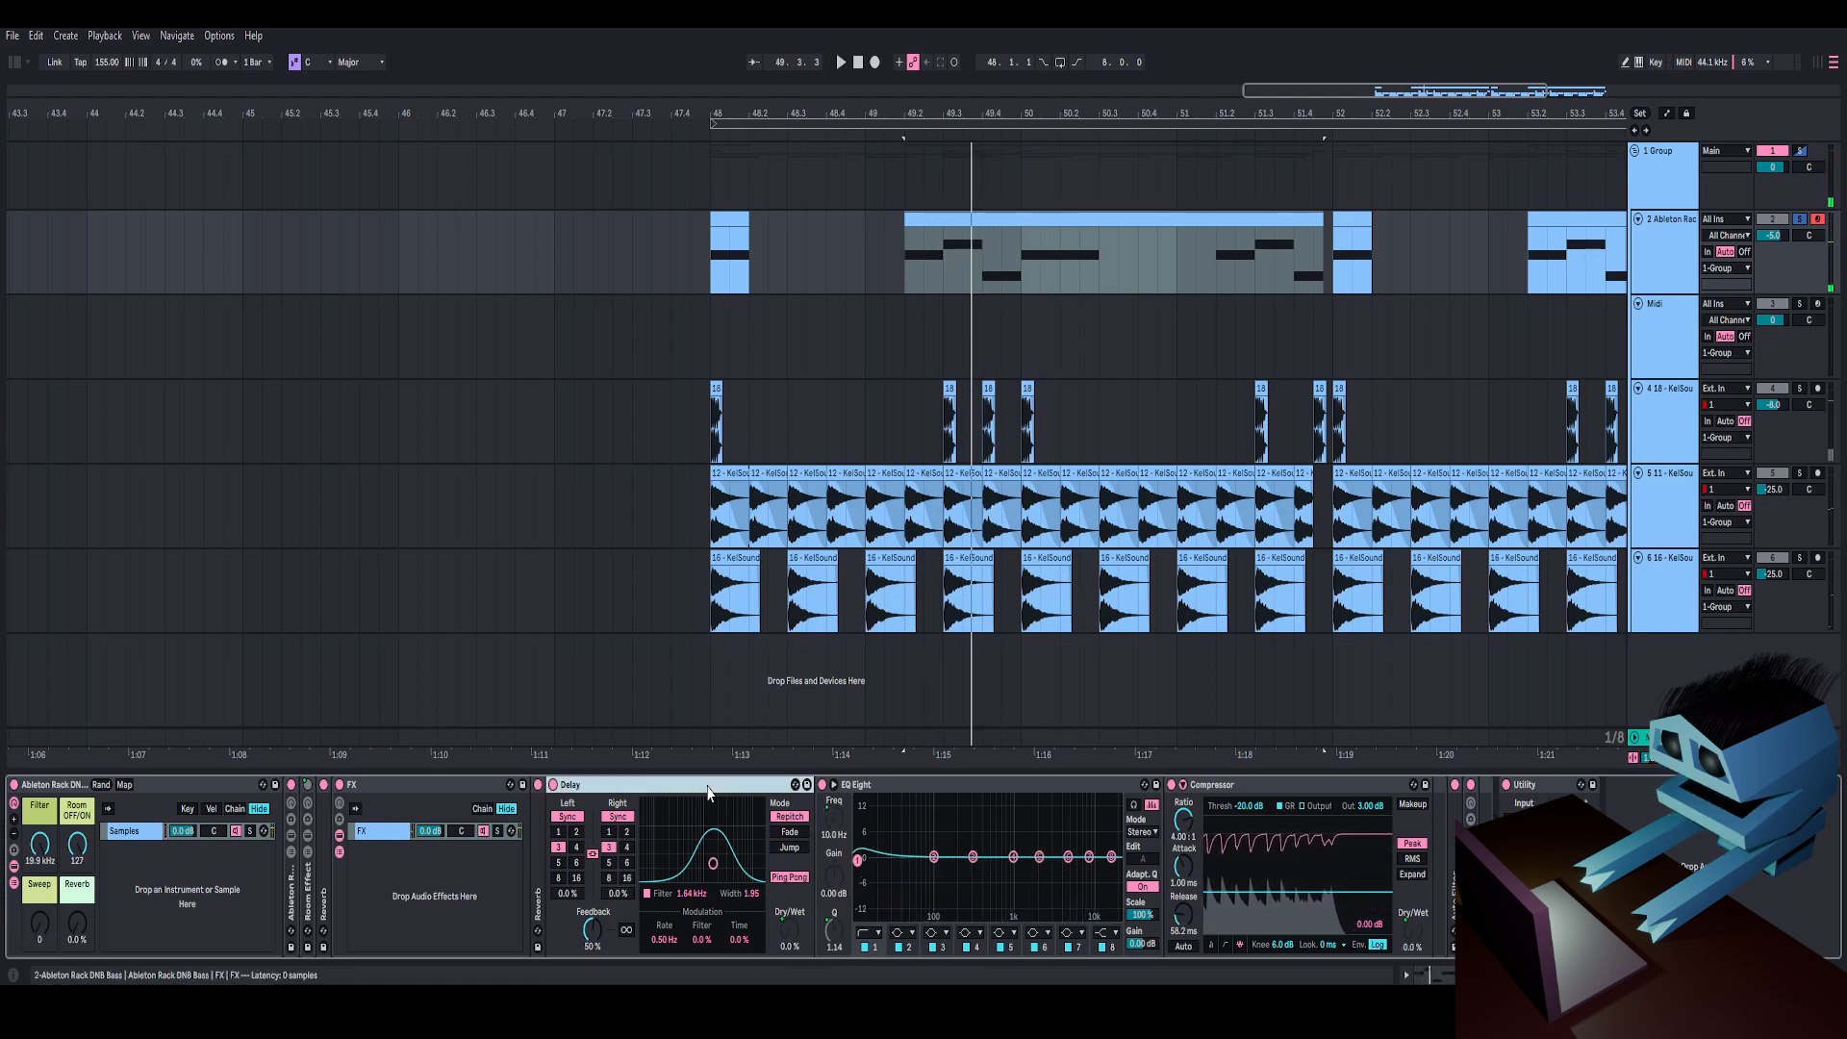
- Fold the FX rack's Delay, raise the Sweep macro to about 122 and play the bass clip
double_click(577, 784)
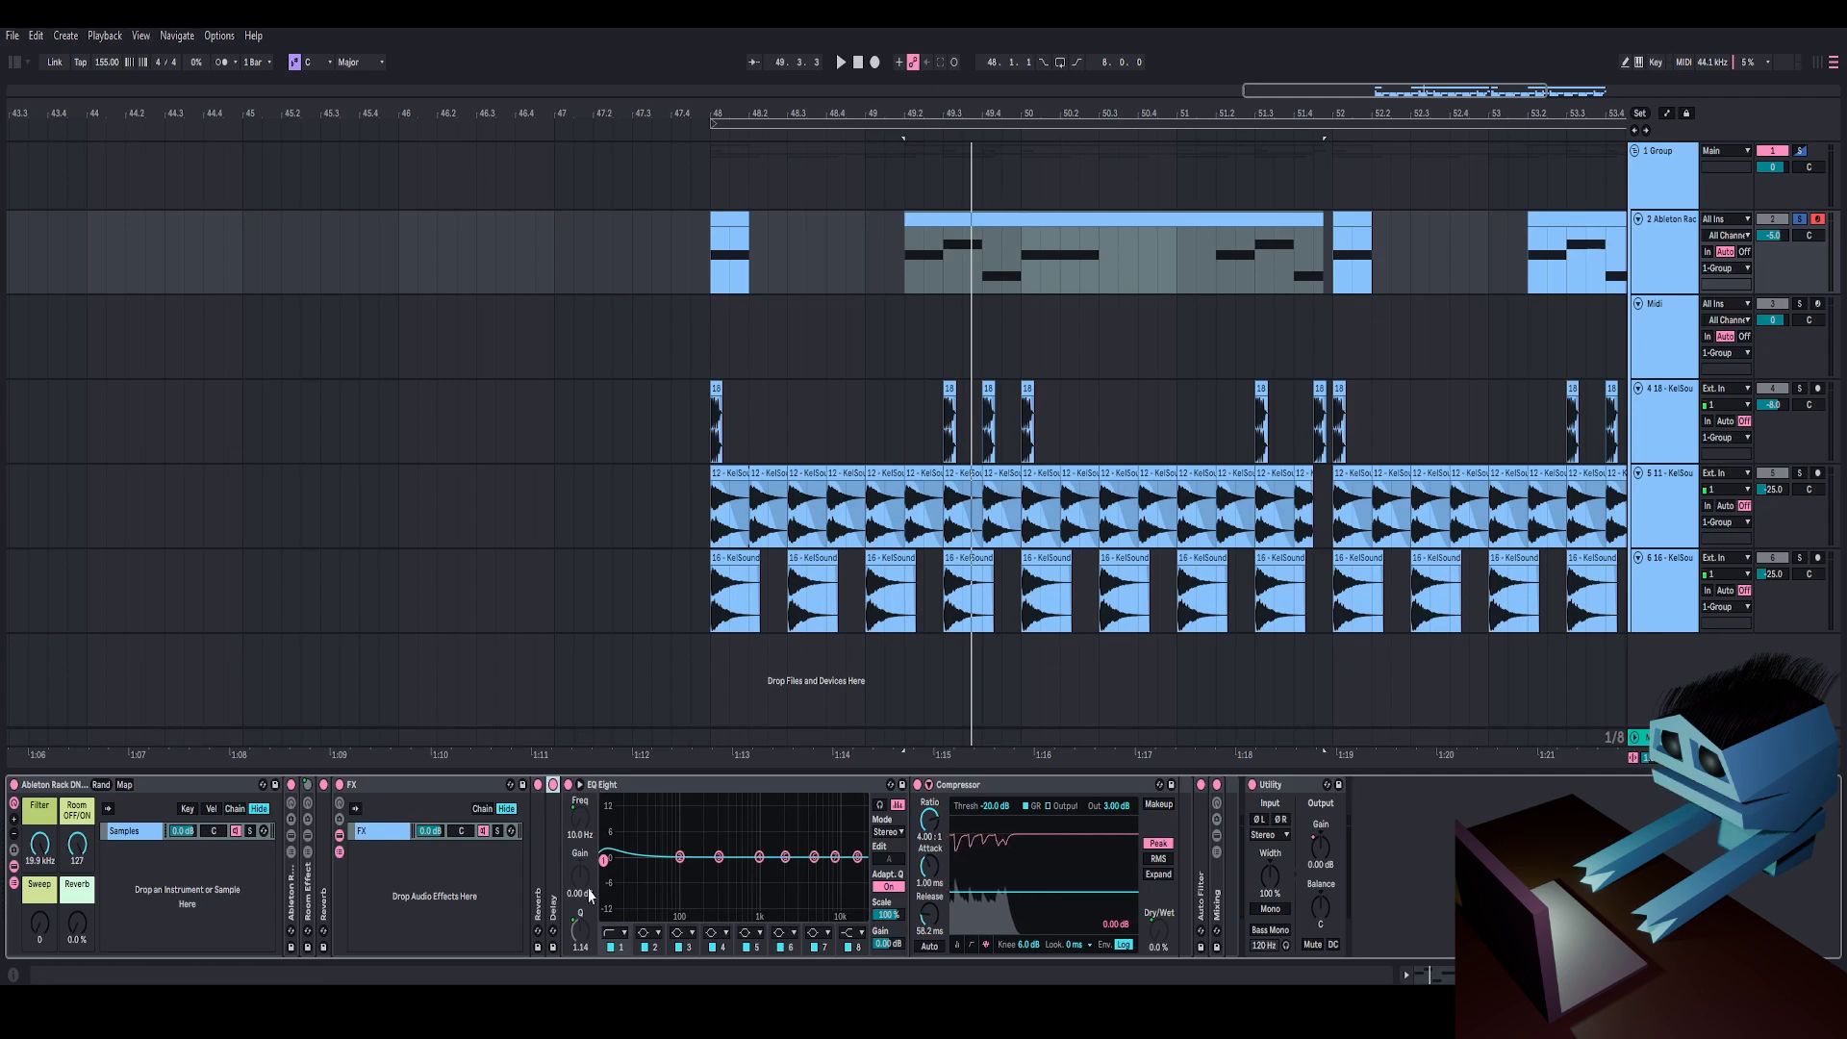
drag(43, 926, 43, 798)
key(space)
key(space)
key(space)
key(space)
- Fold the FX rack's EQ Eight and play the bass clip at different Sweep macro settings with the Compressor in view
double_click(658, 784)
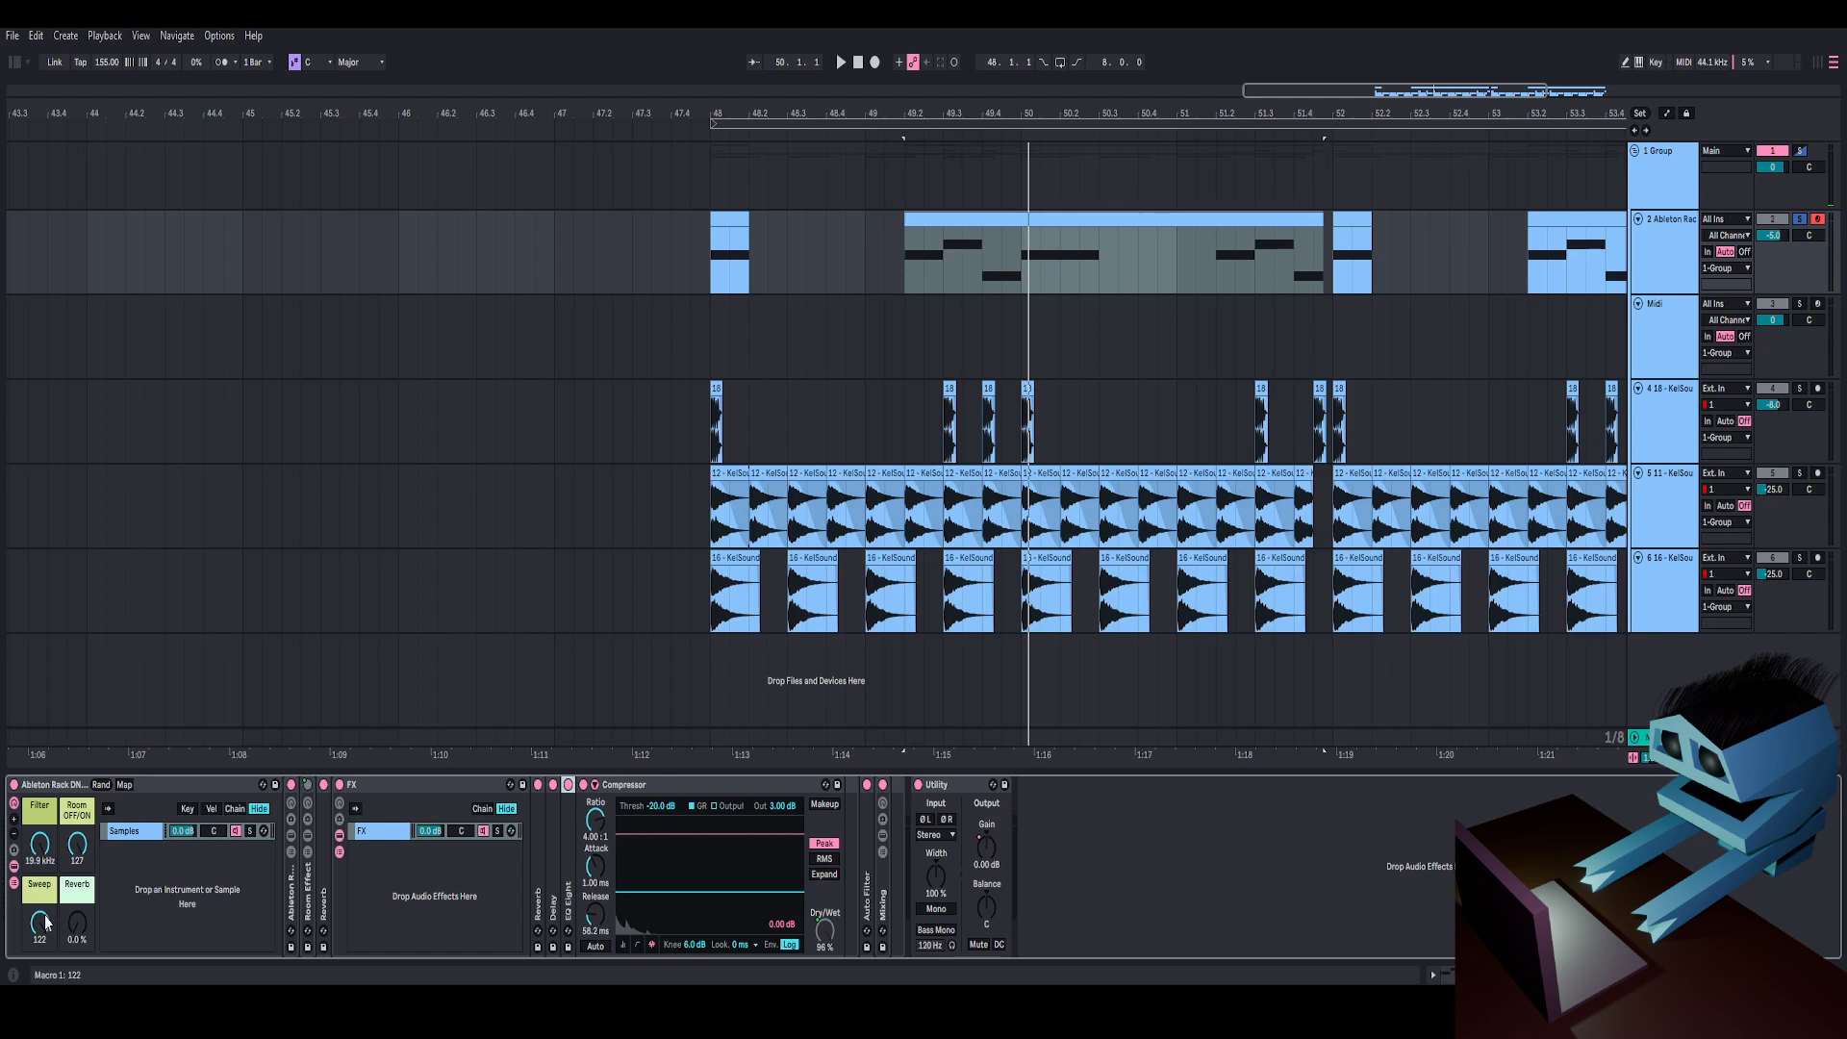
key(space)
key(space)
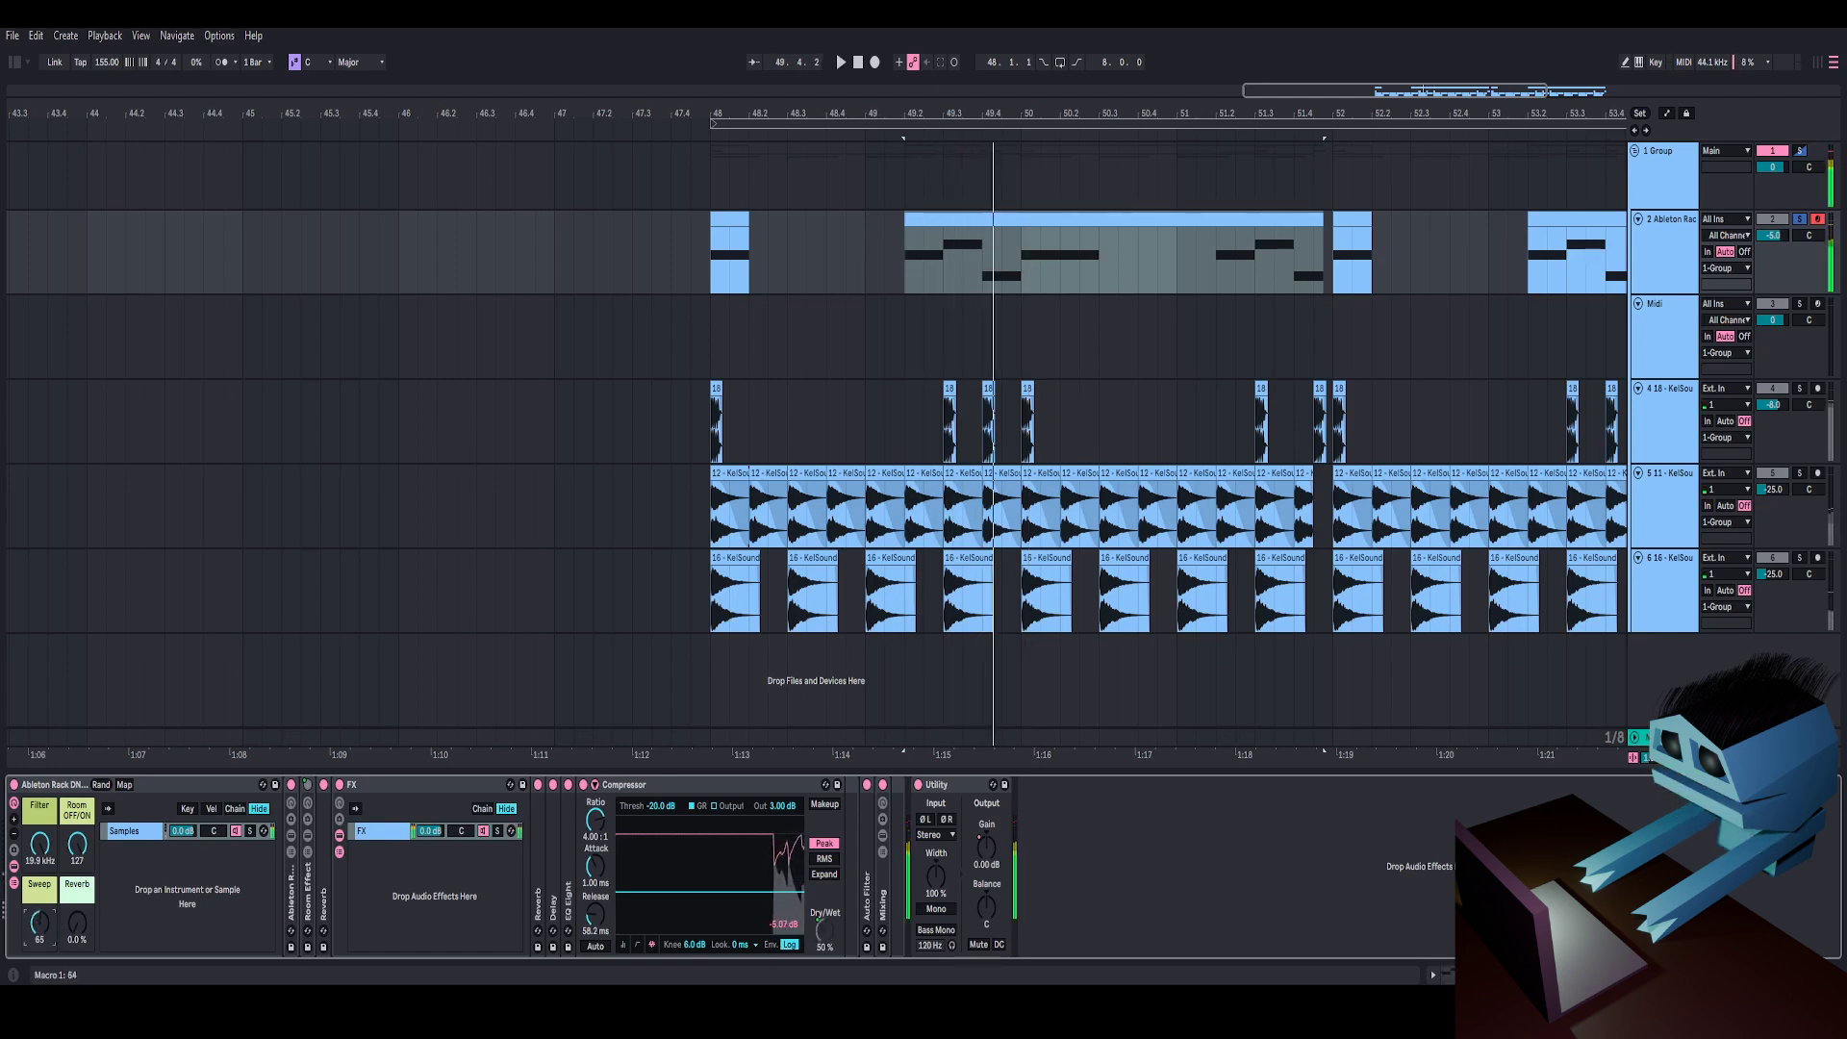
drag(40, 923, 40, 850)
key(space)
key(space)
key(space)
key(space)
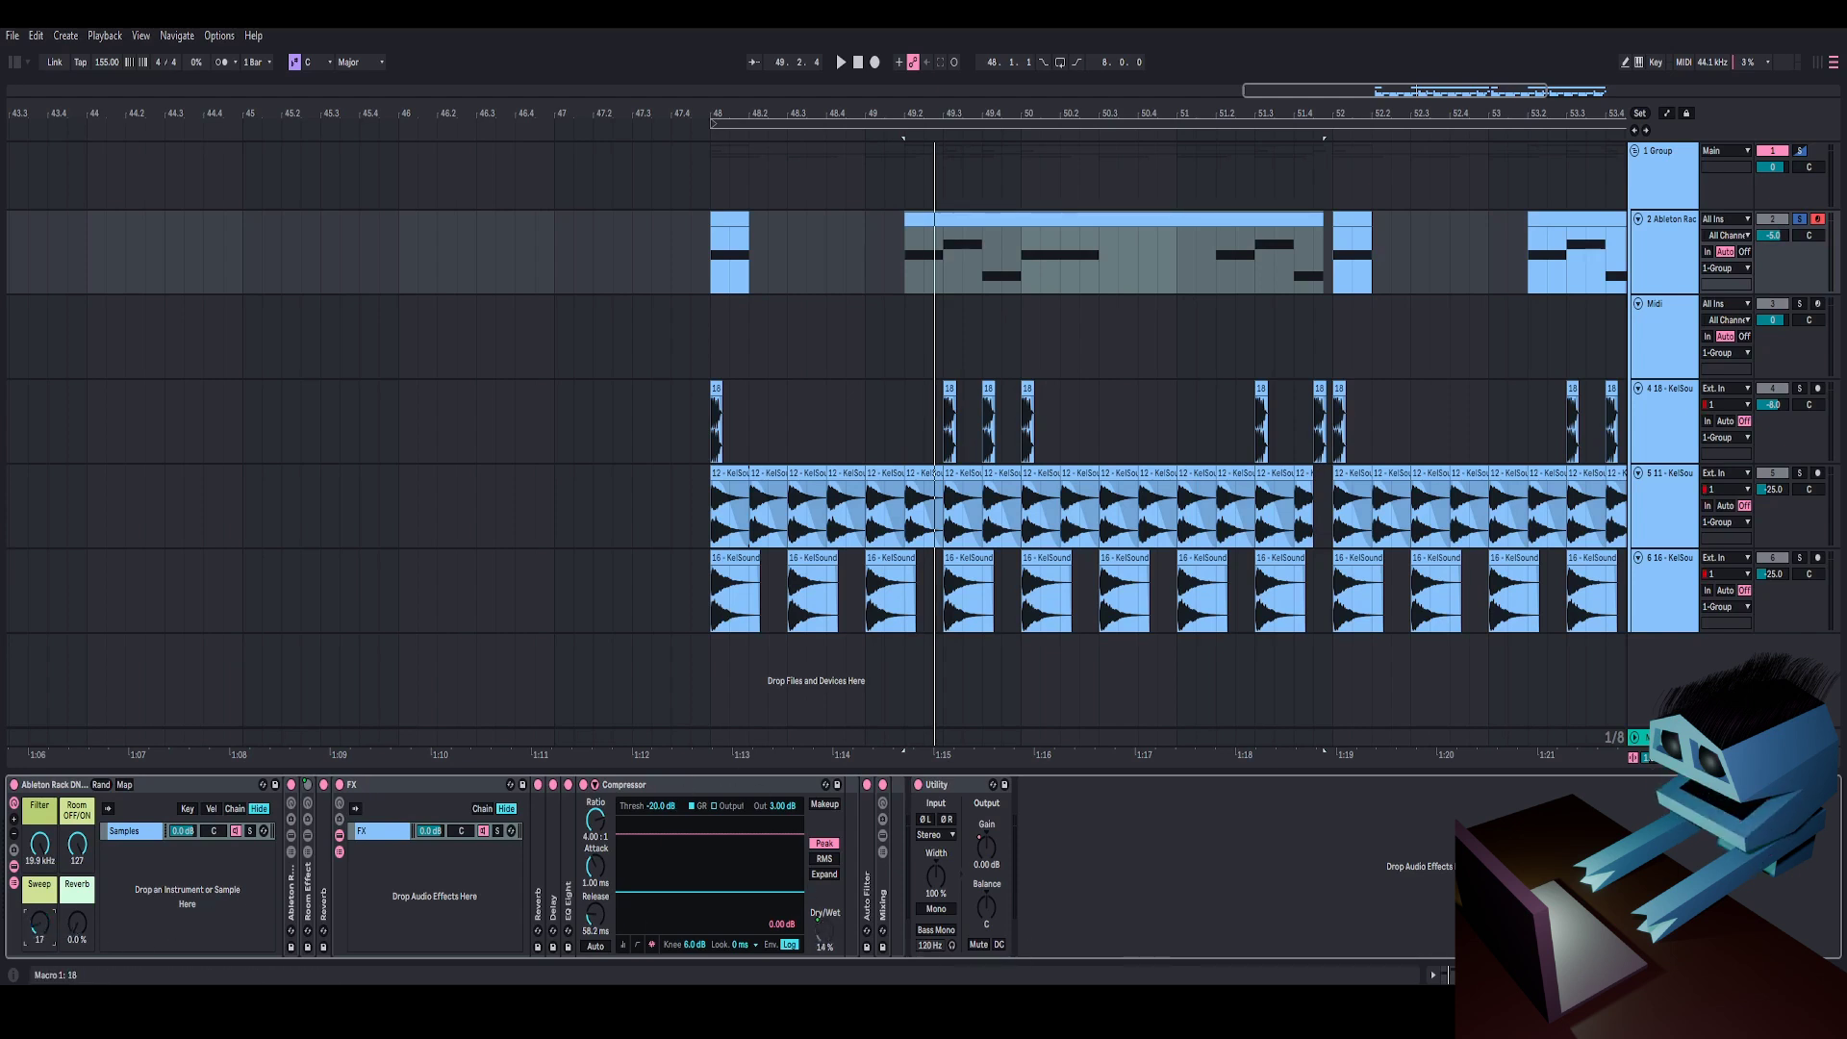
- Replay the bass clip while varying the Sweep macro and lower the macro to 1
key(space)
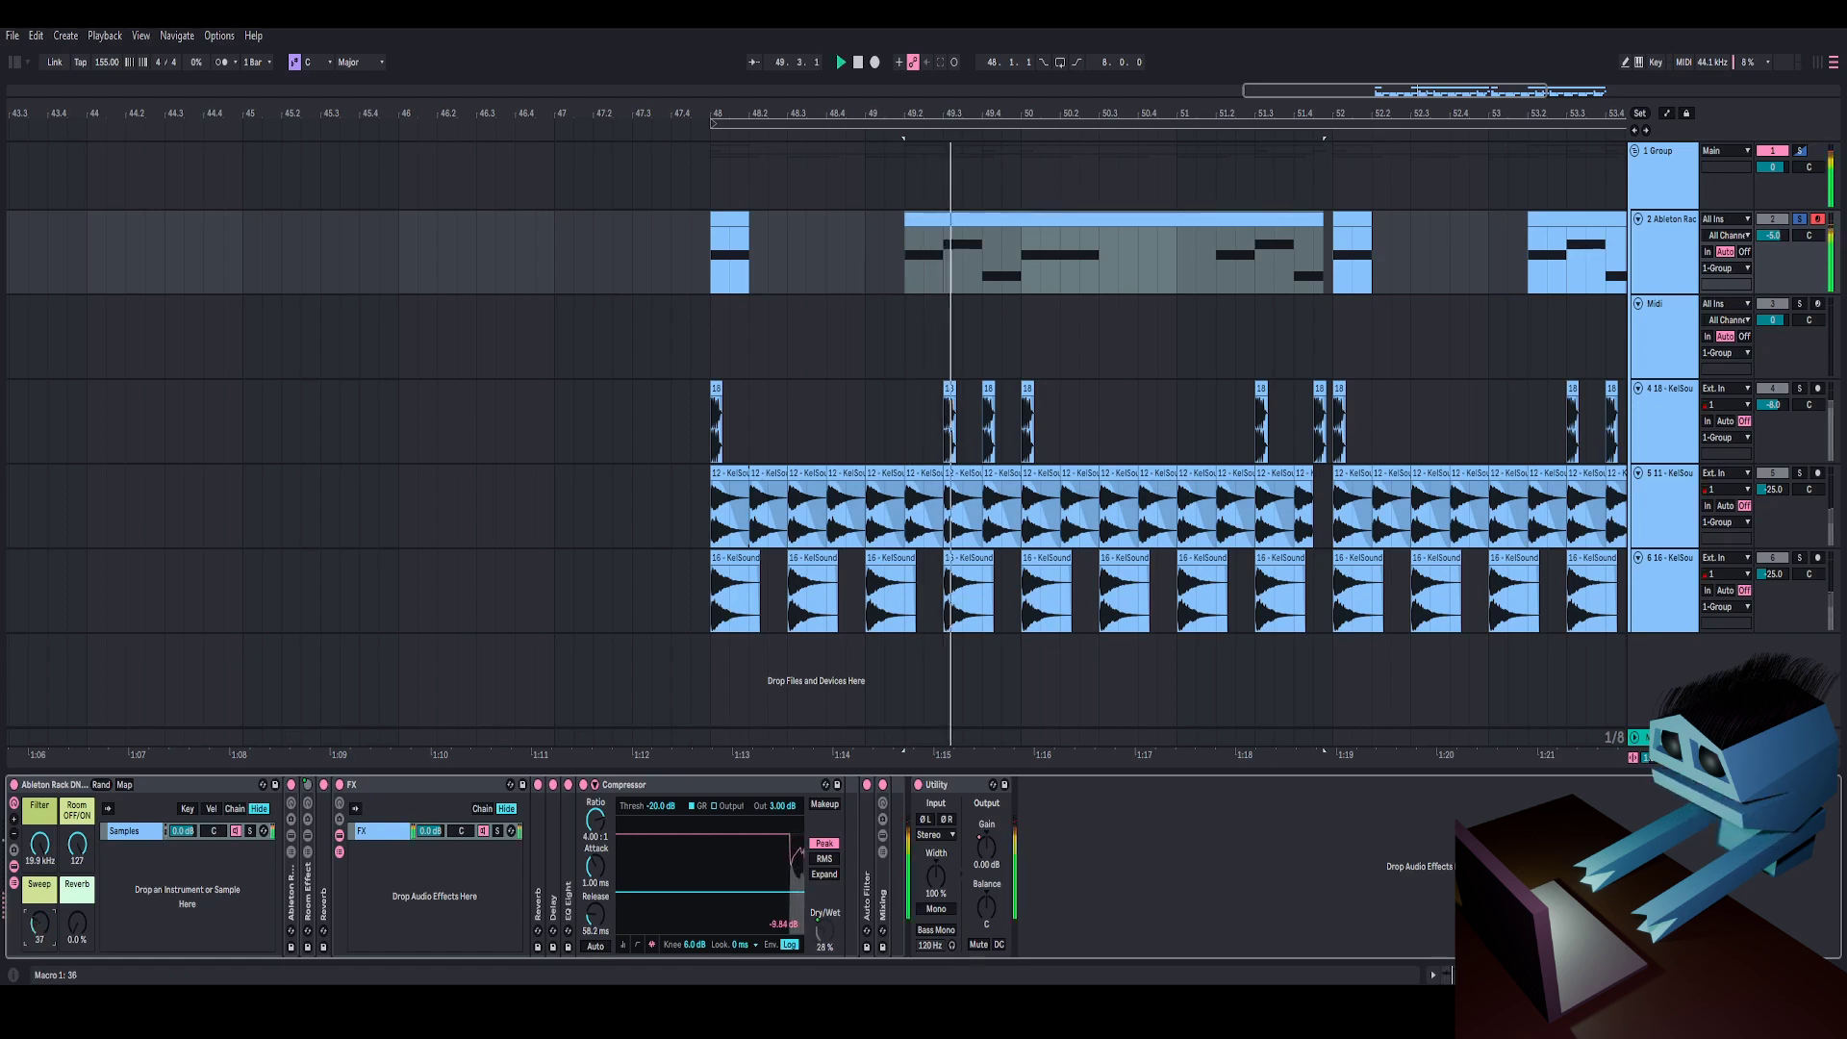
key(space)
key(space)
mouse_move(40, 924)
mouse_down()
mouse_move(39, 835)
mouse_move(40, 924)
mouse_up()
key(space)
key(space)
key(space)
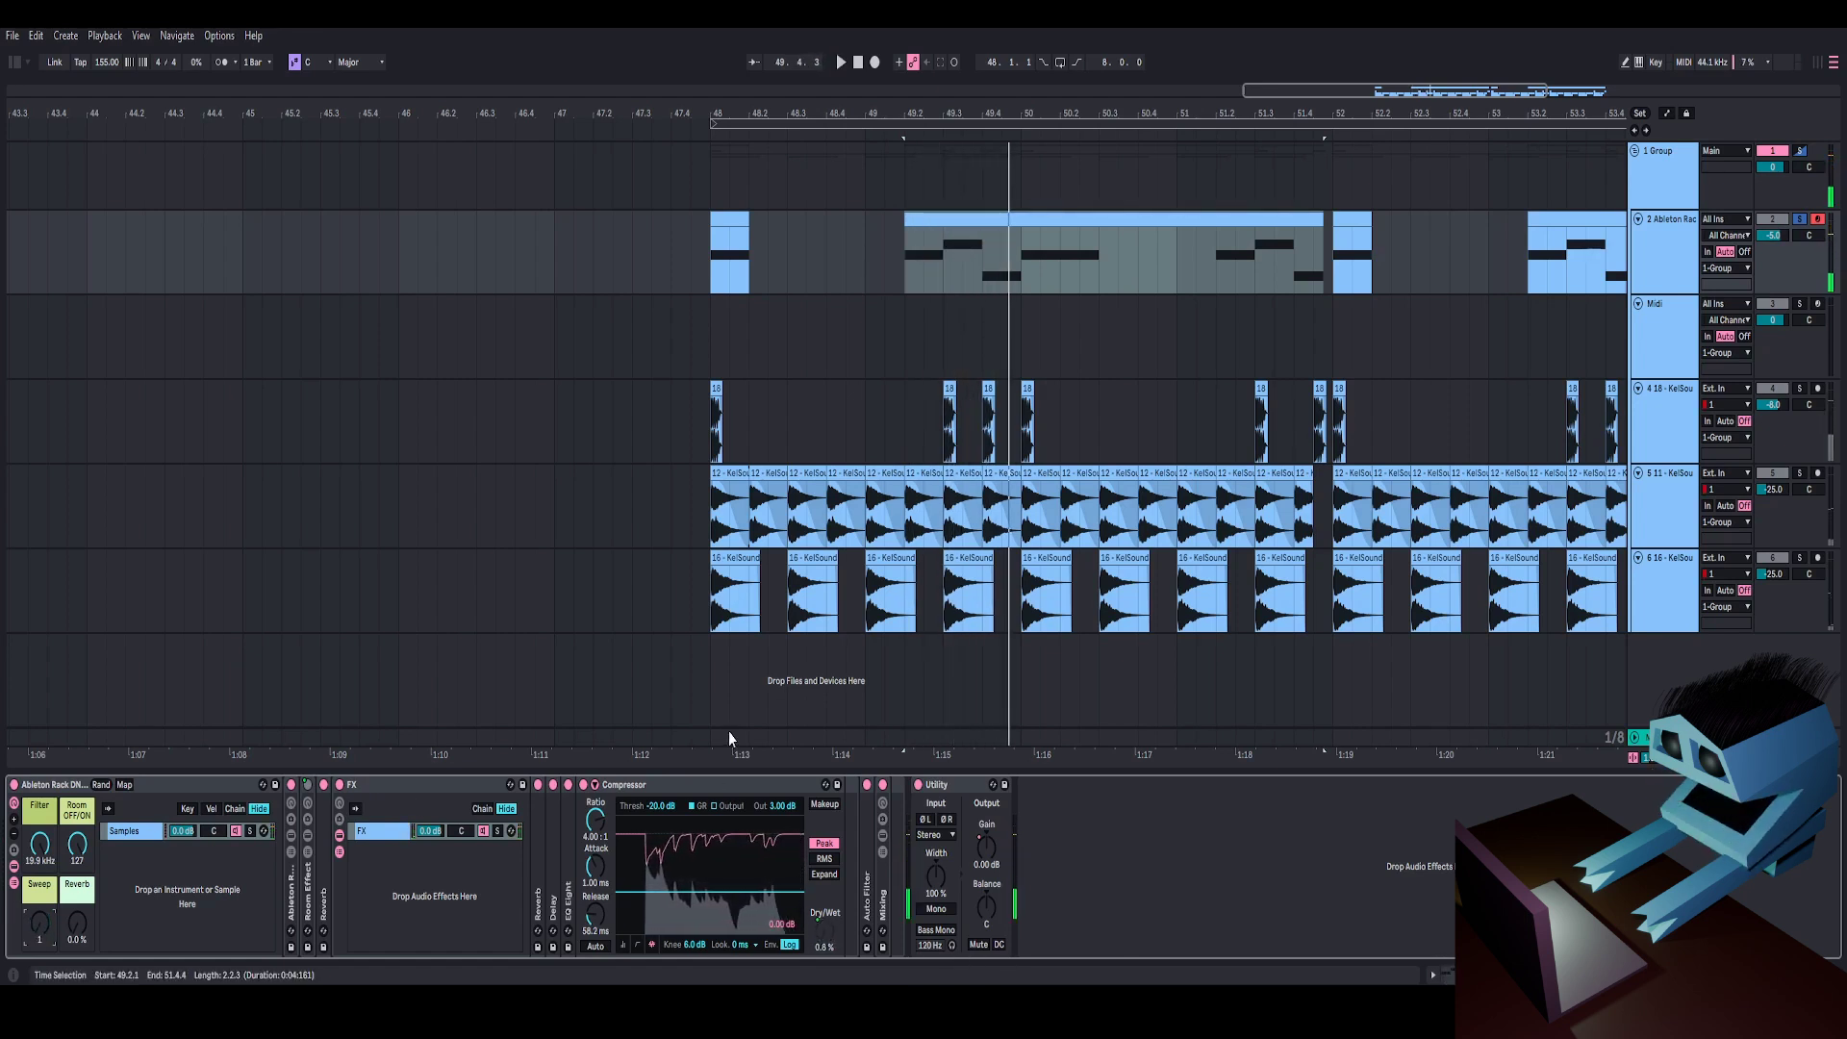
- Fold the Compressor and the whole FX rack, and play the bass clip with the Reverb macro at 0%
double_click(687, 784)
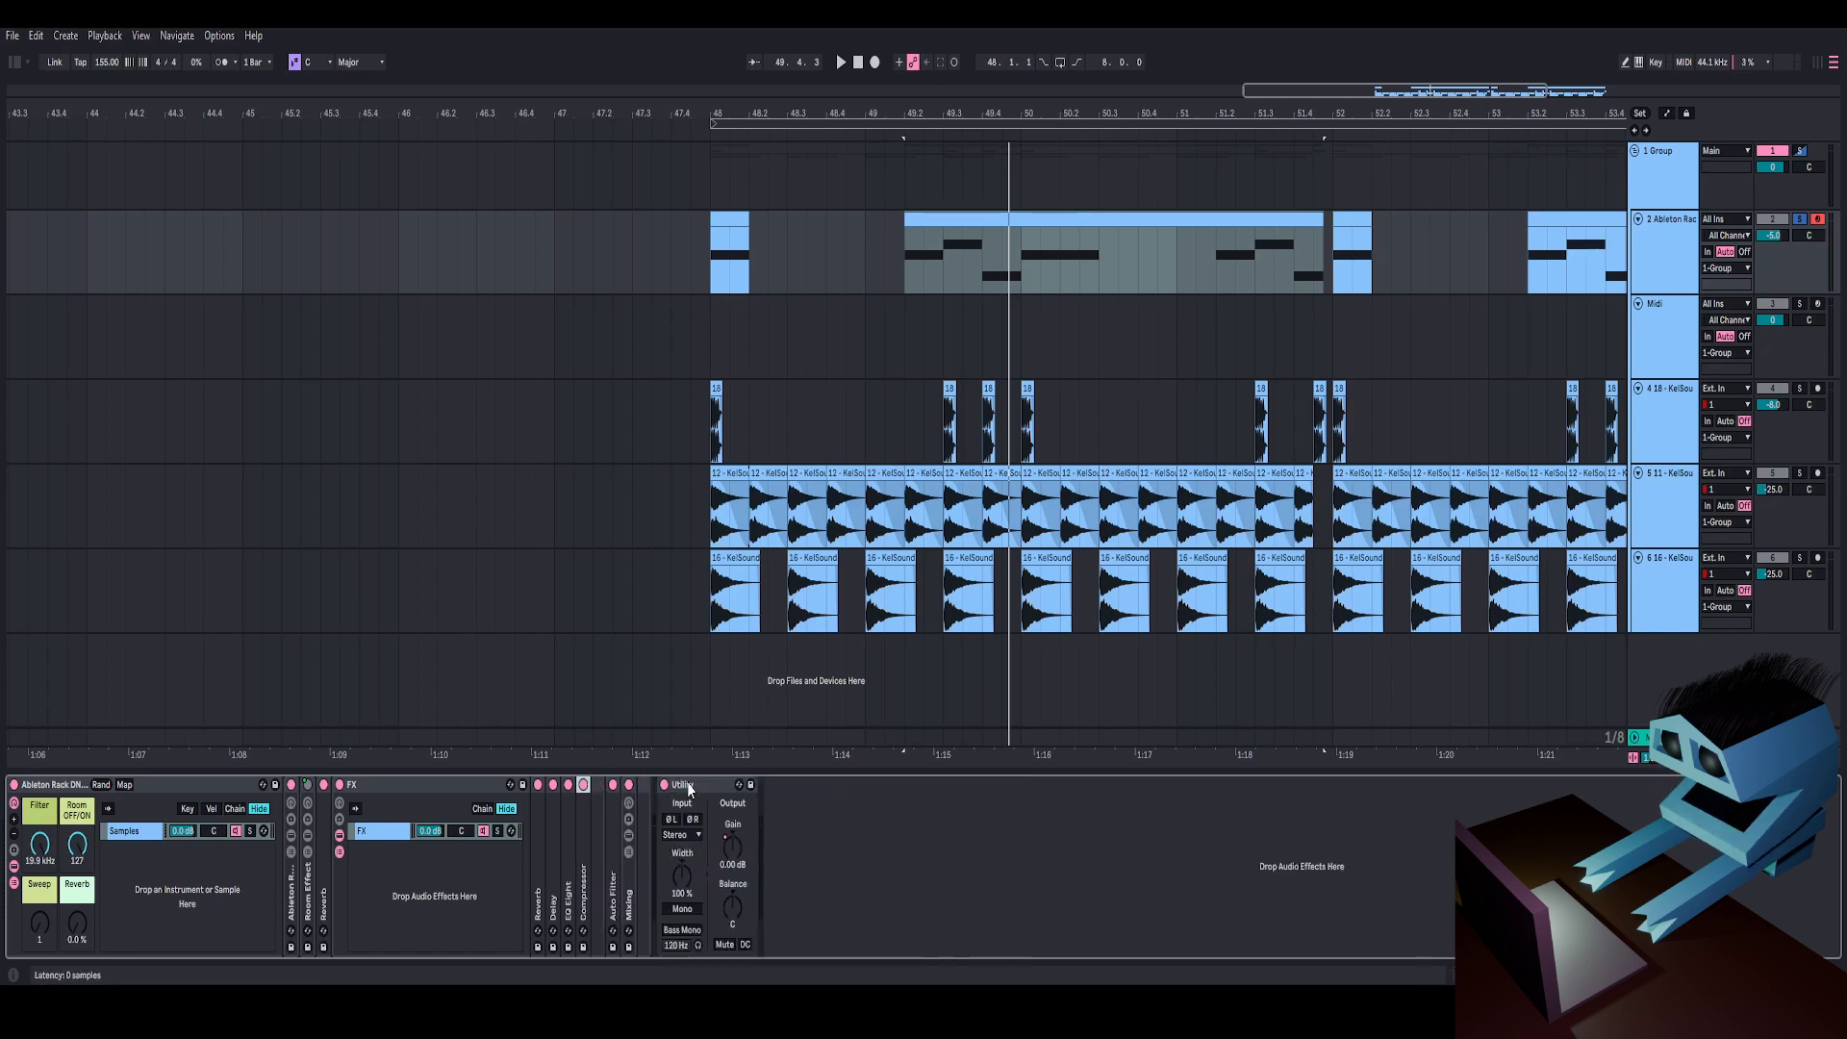
double_click(373, 786)
drag(72, 926, 72, 973)
key(space)
key(space)
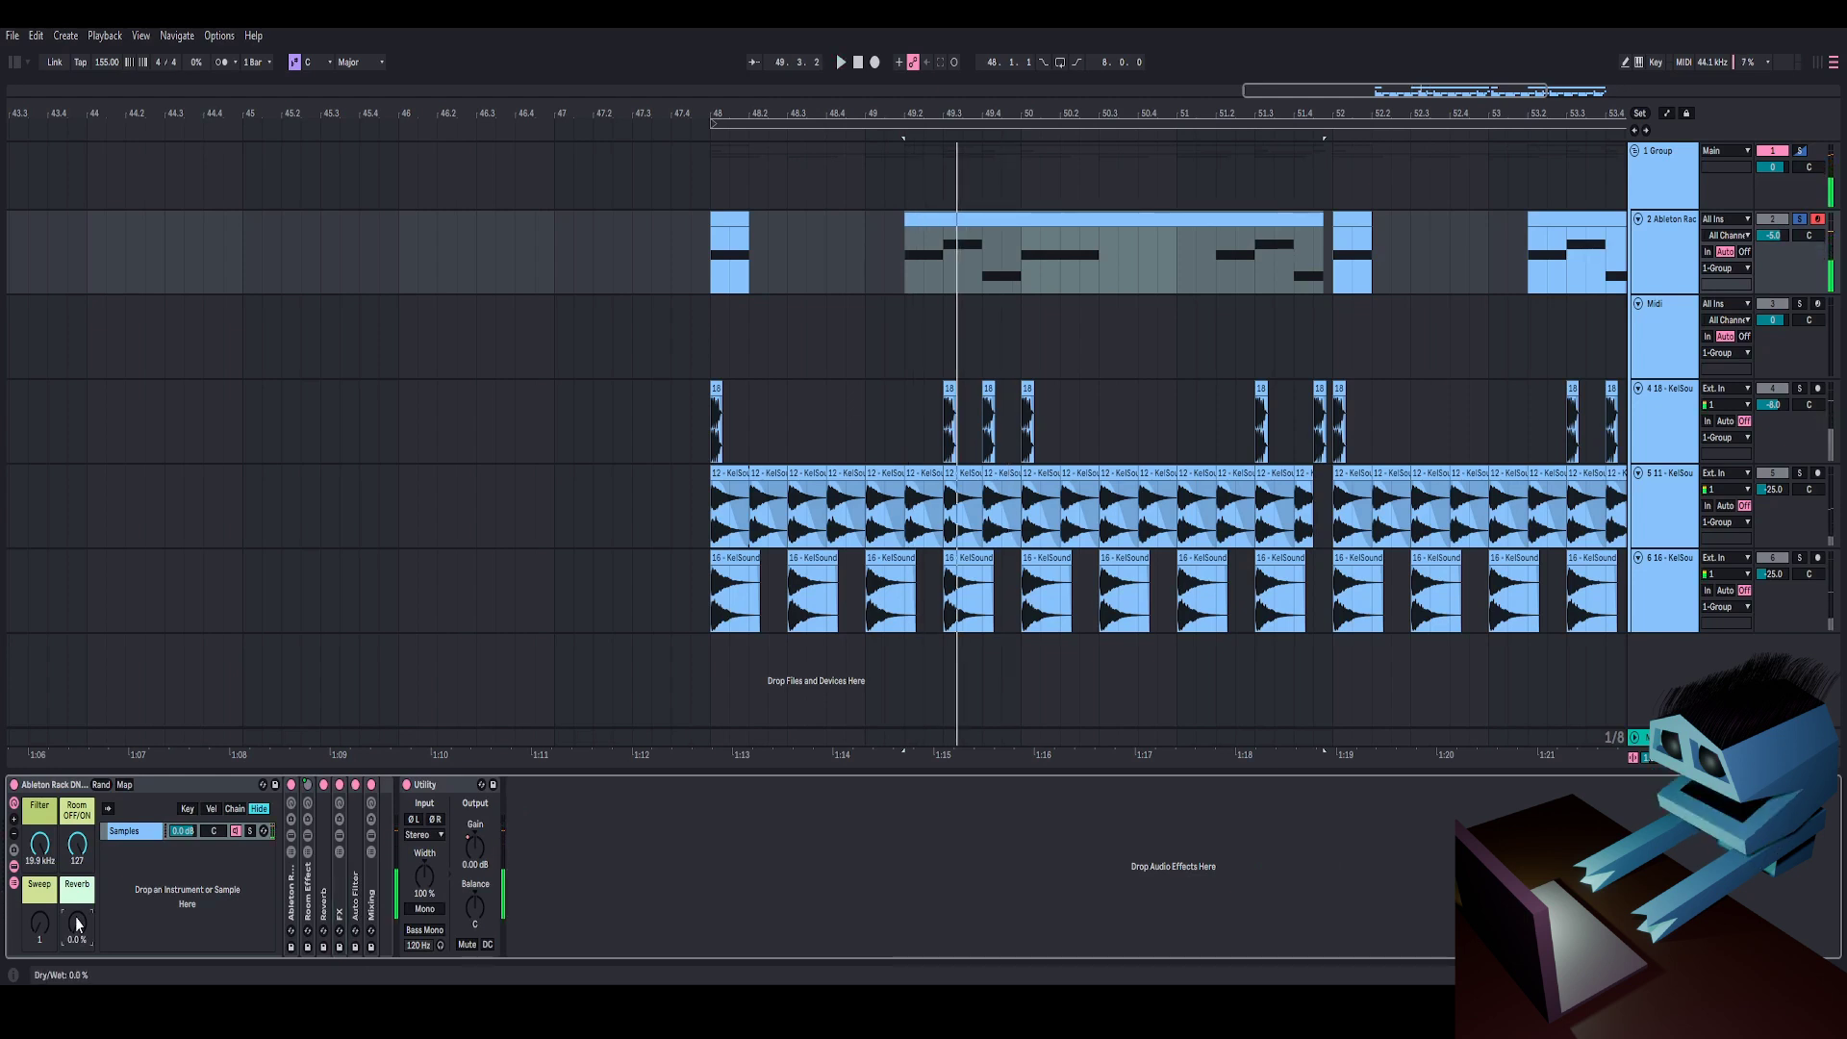
- Unfold the main Reverb device and play the bass clip while raising the Reverb macro to high Dry/Wet amounts
double_click(325, 871)
drag(77, 926, 77, 880)
key(space)
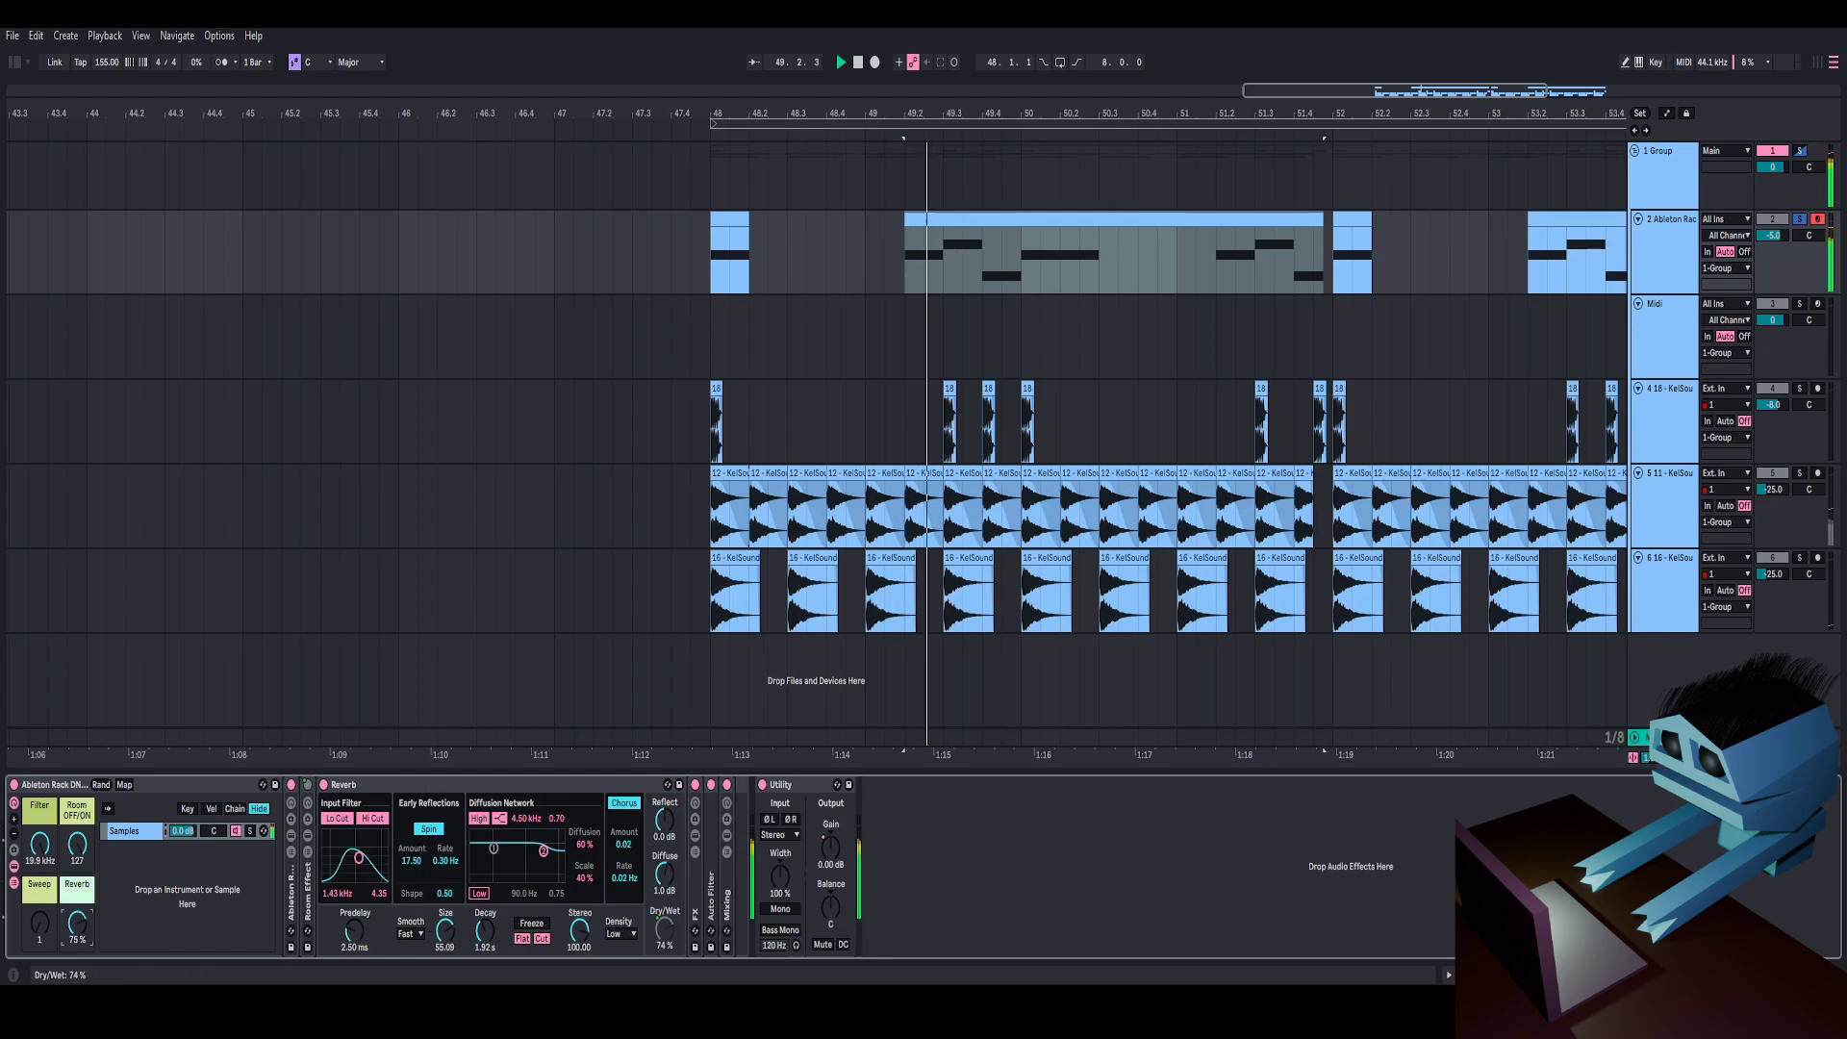
key(space)
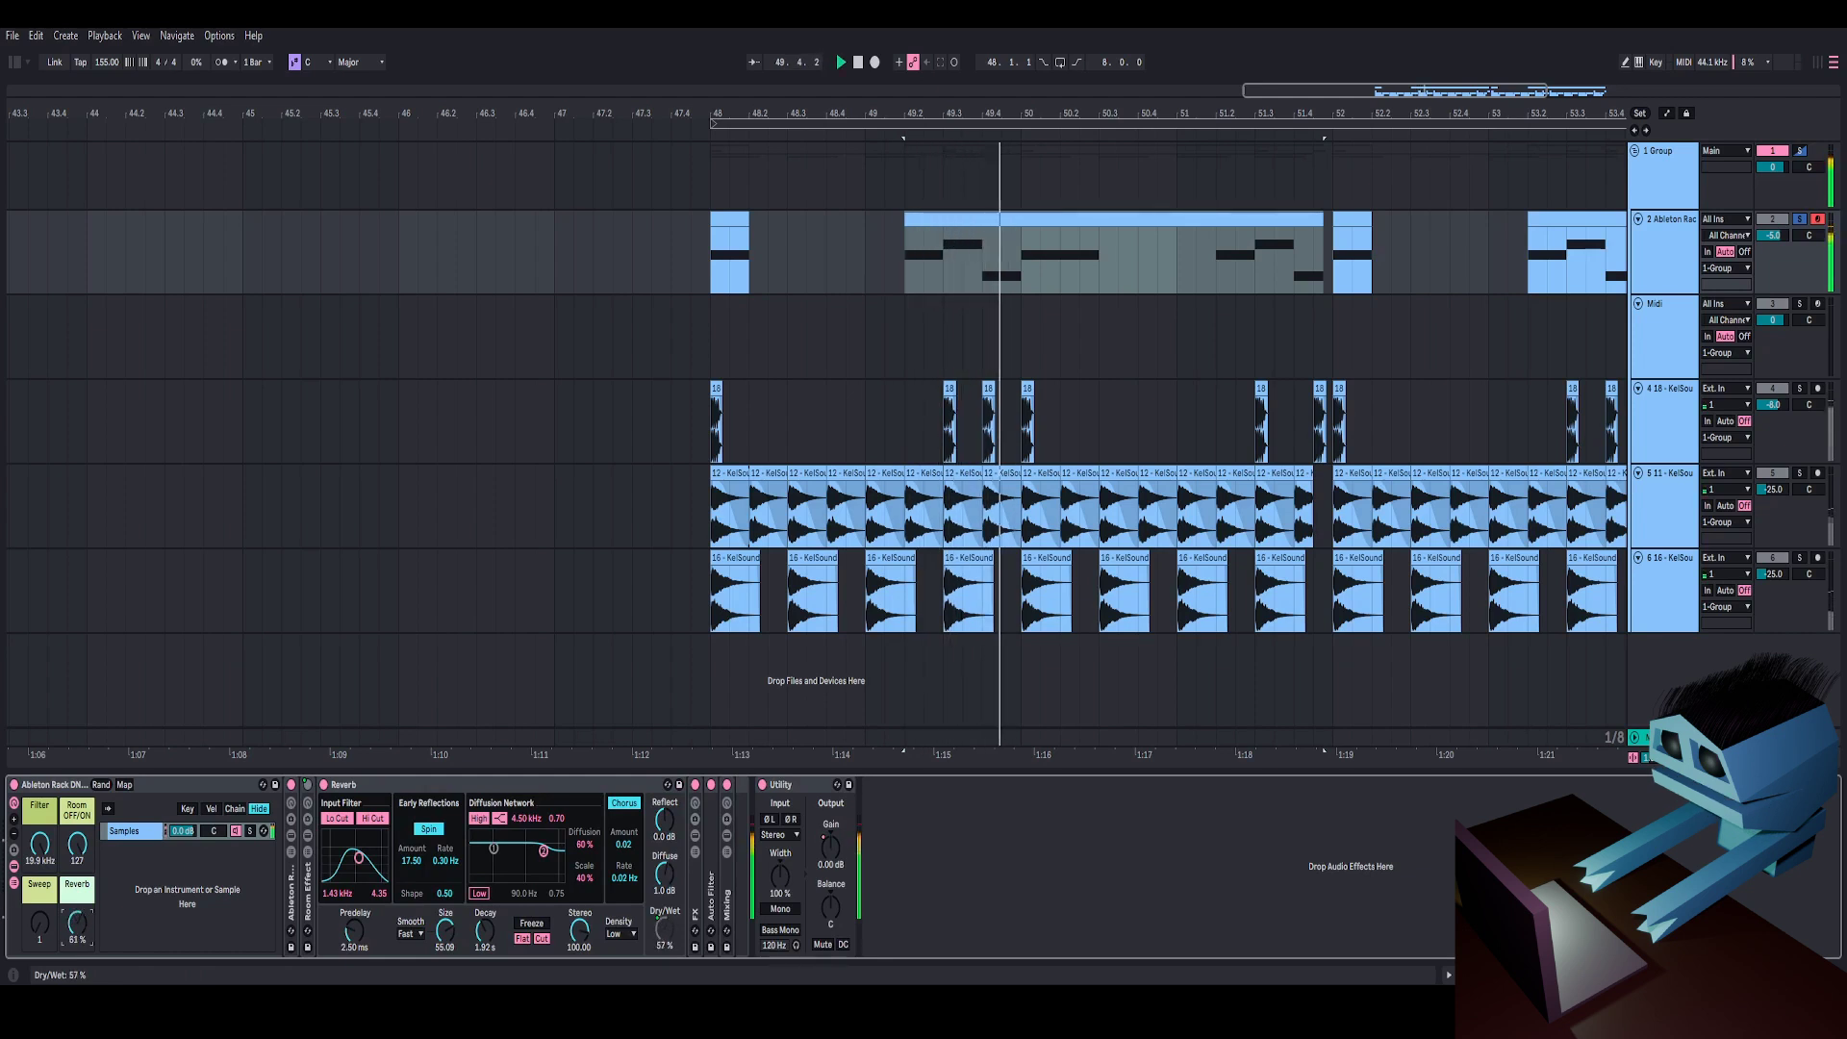
key(space)
- Play the bass clip at lower Reverb macro amounts, return the macro to 0% and fold the Reverb device
mouse_move(77, 925)
mouse_down()
mouse_move(77, 881)
mouse_move(85, 959)
mouse_up()
key(space)
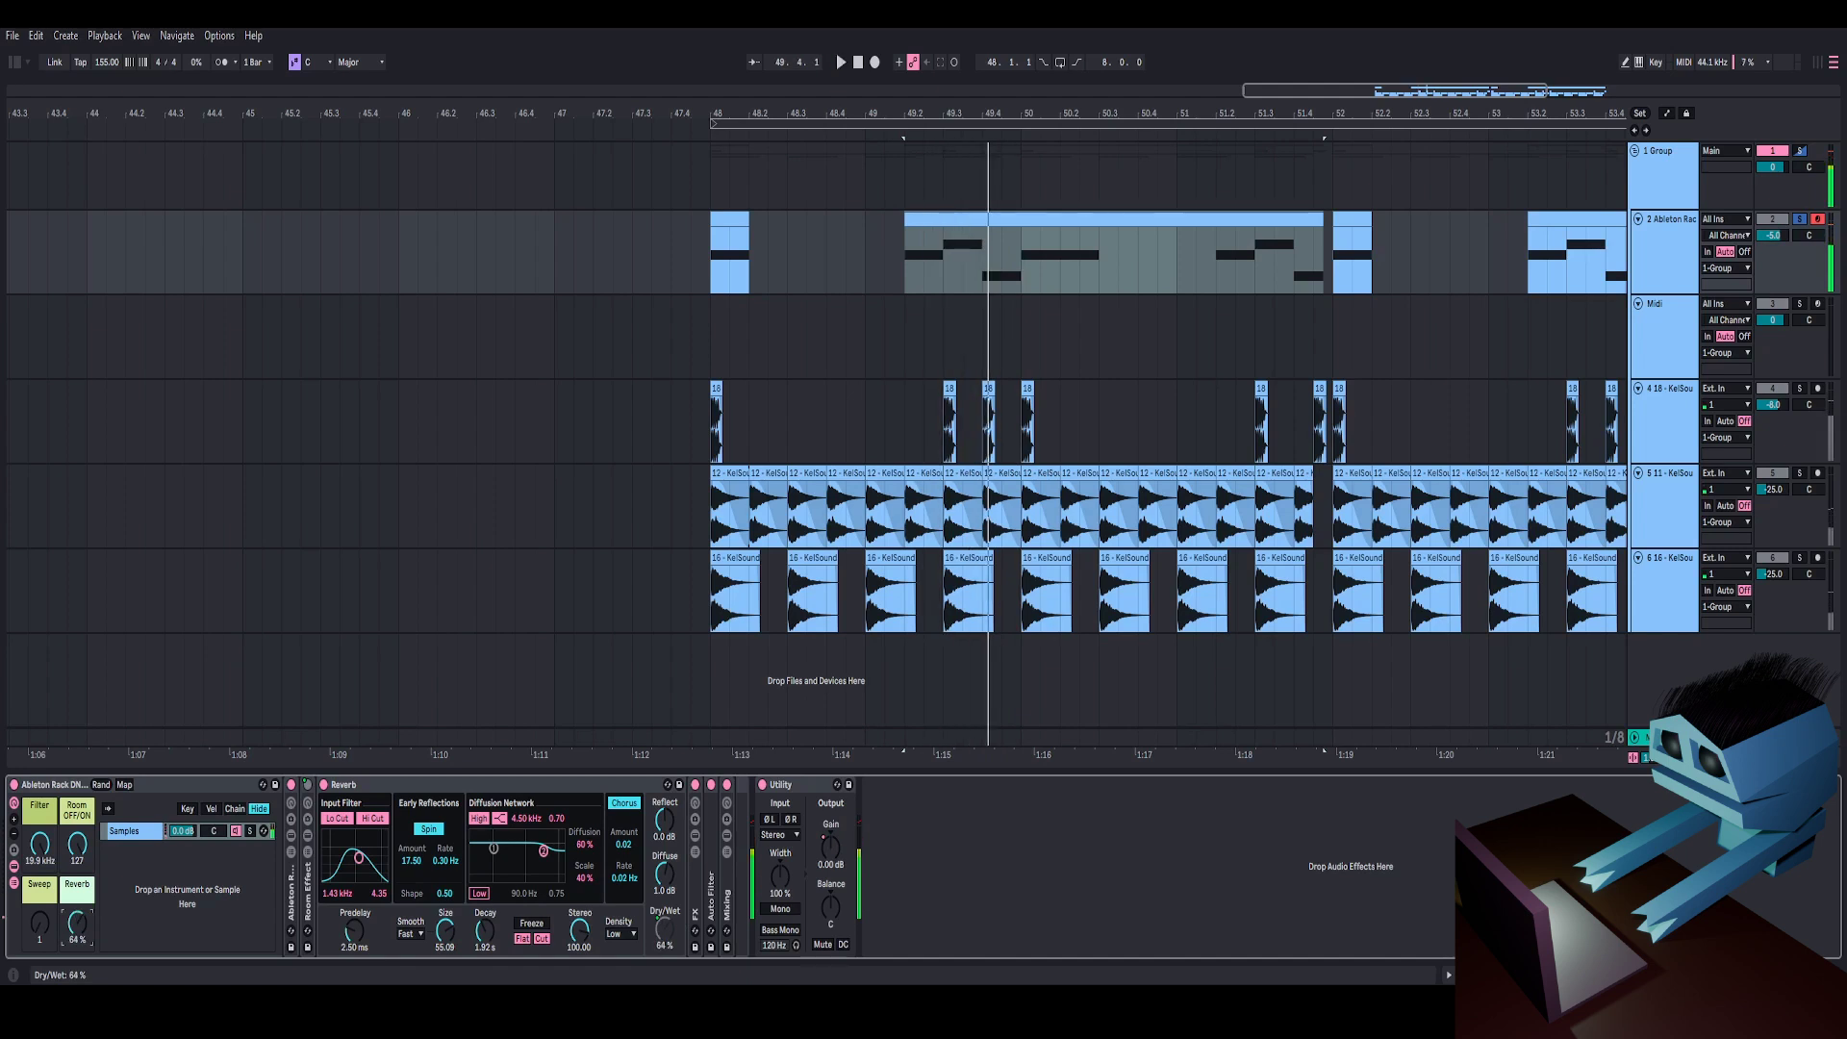
key(space)
drag(77, 925, 77, 890)
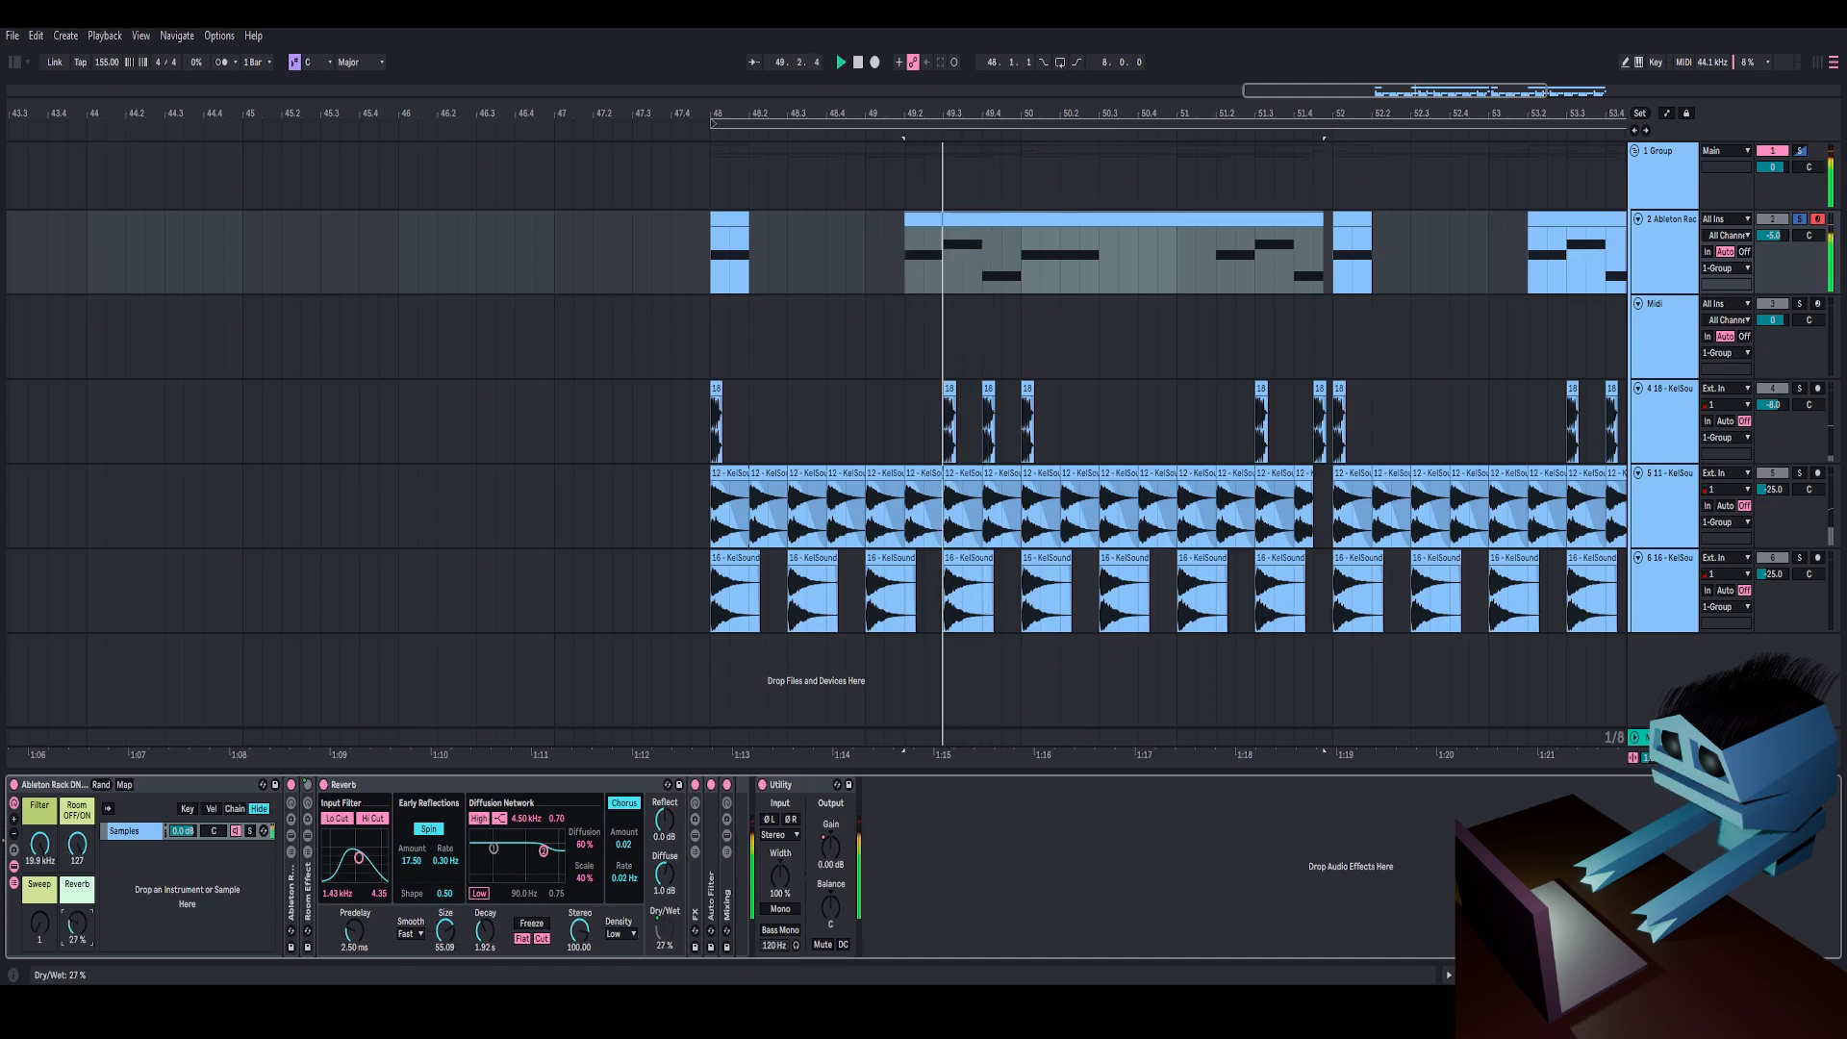
key(space)
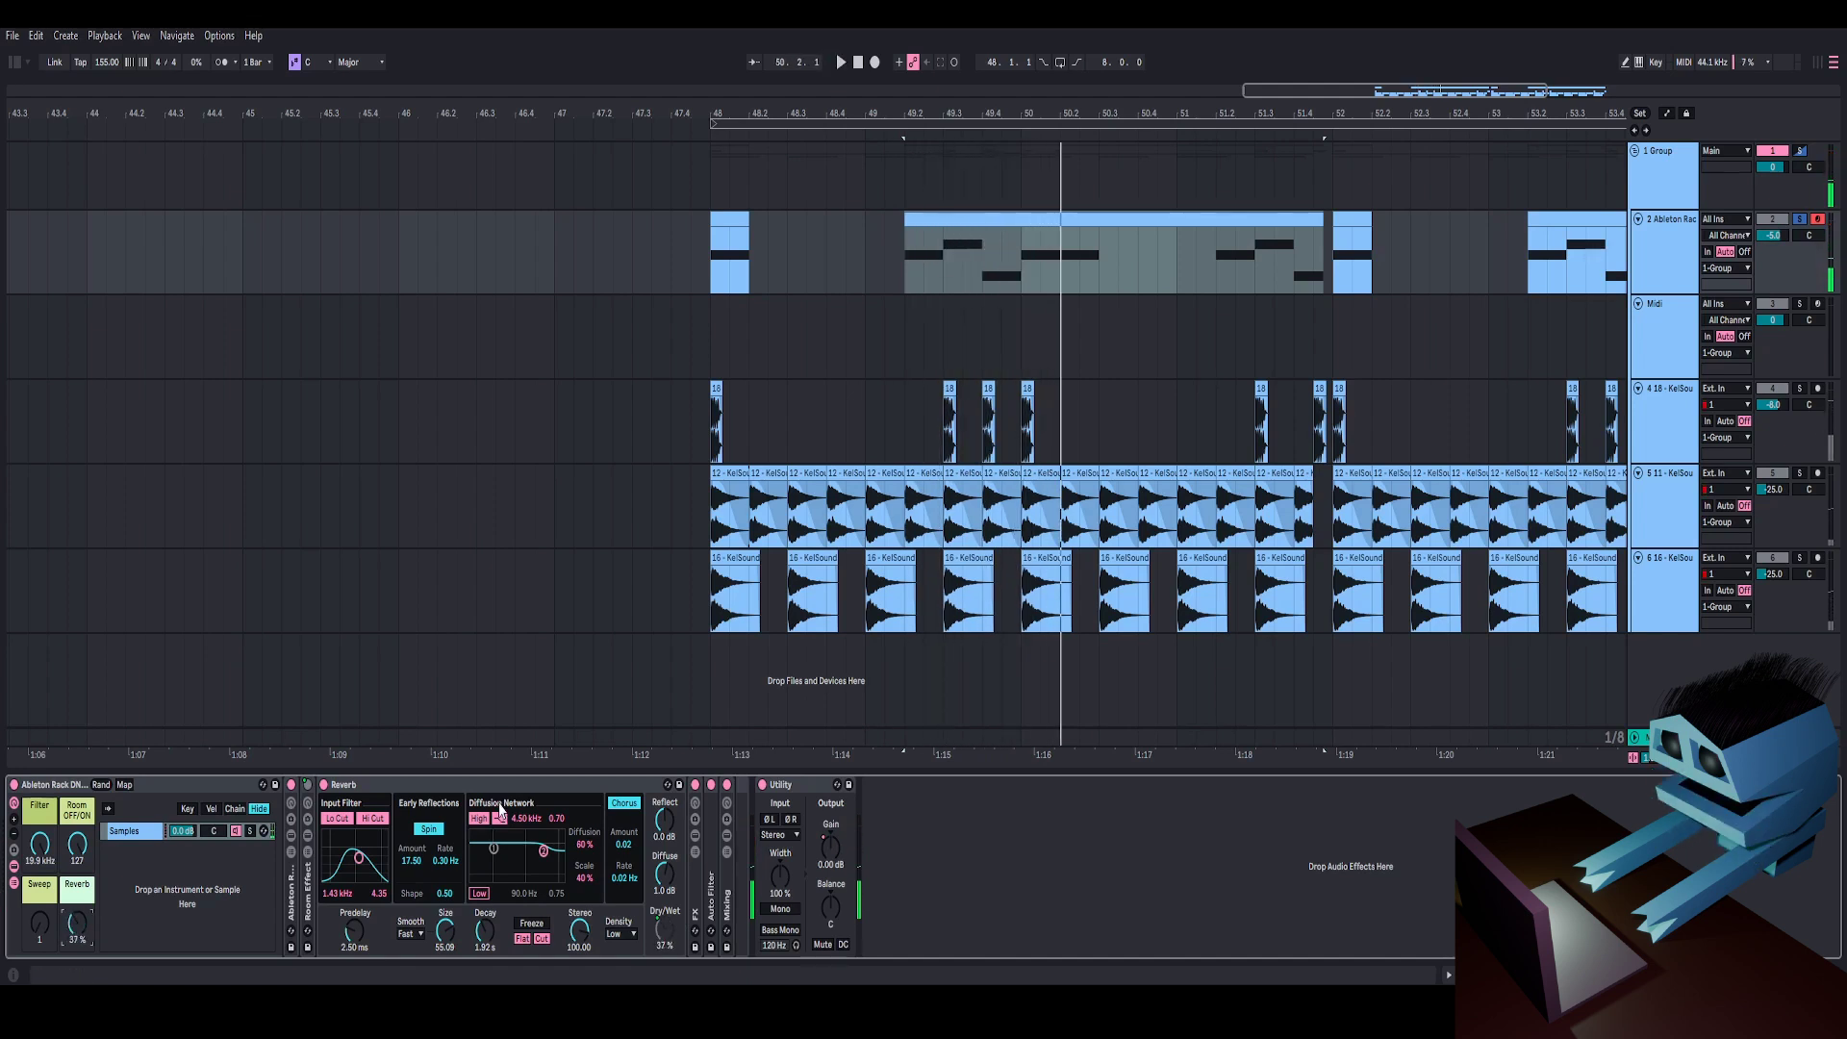
double_click(388, 784)
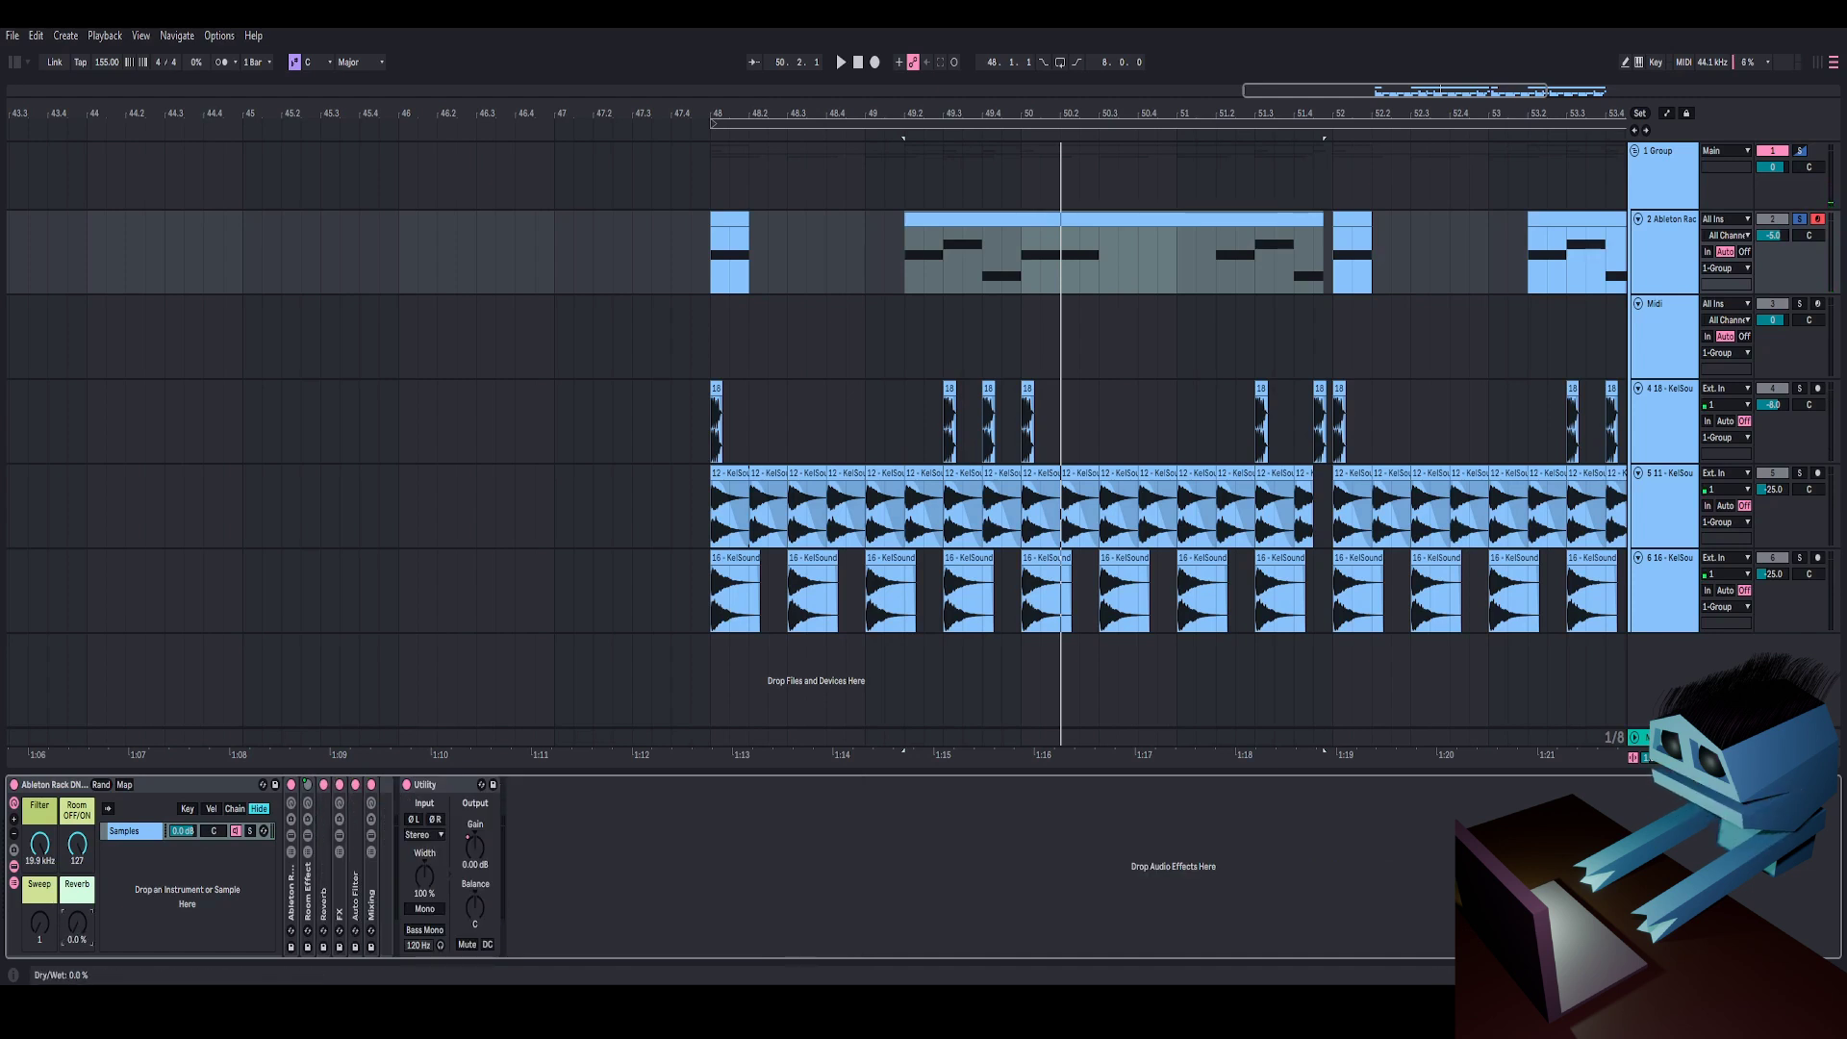
- Unfold the Mixing rack to examine its Just a Little Mixing EQ and BassMono devices, and fold them all again
click(371, 852)
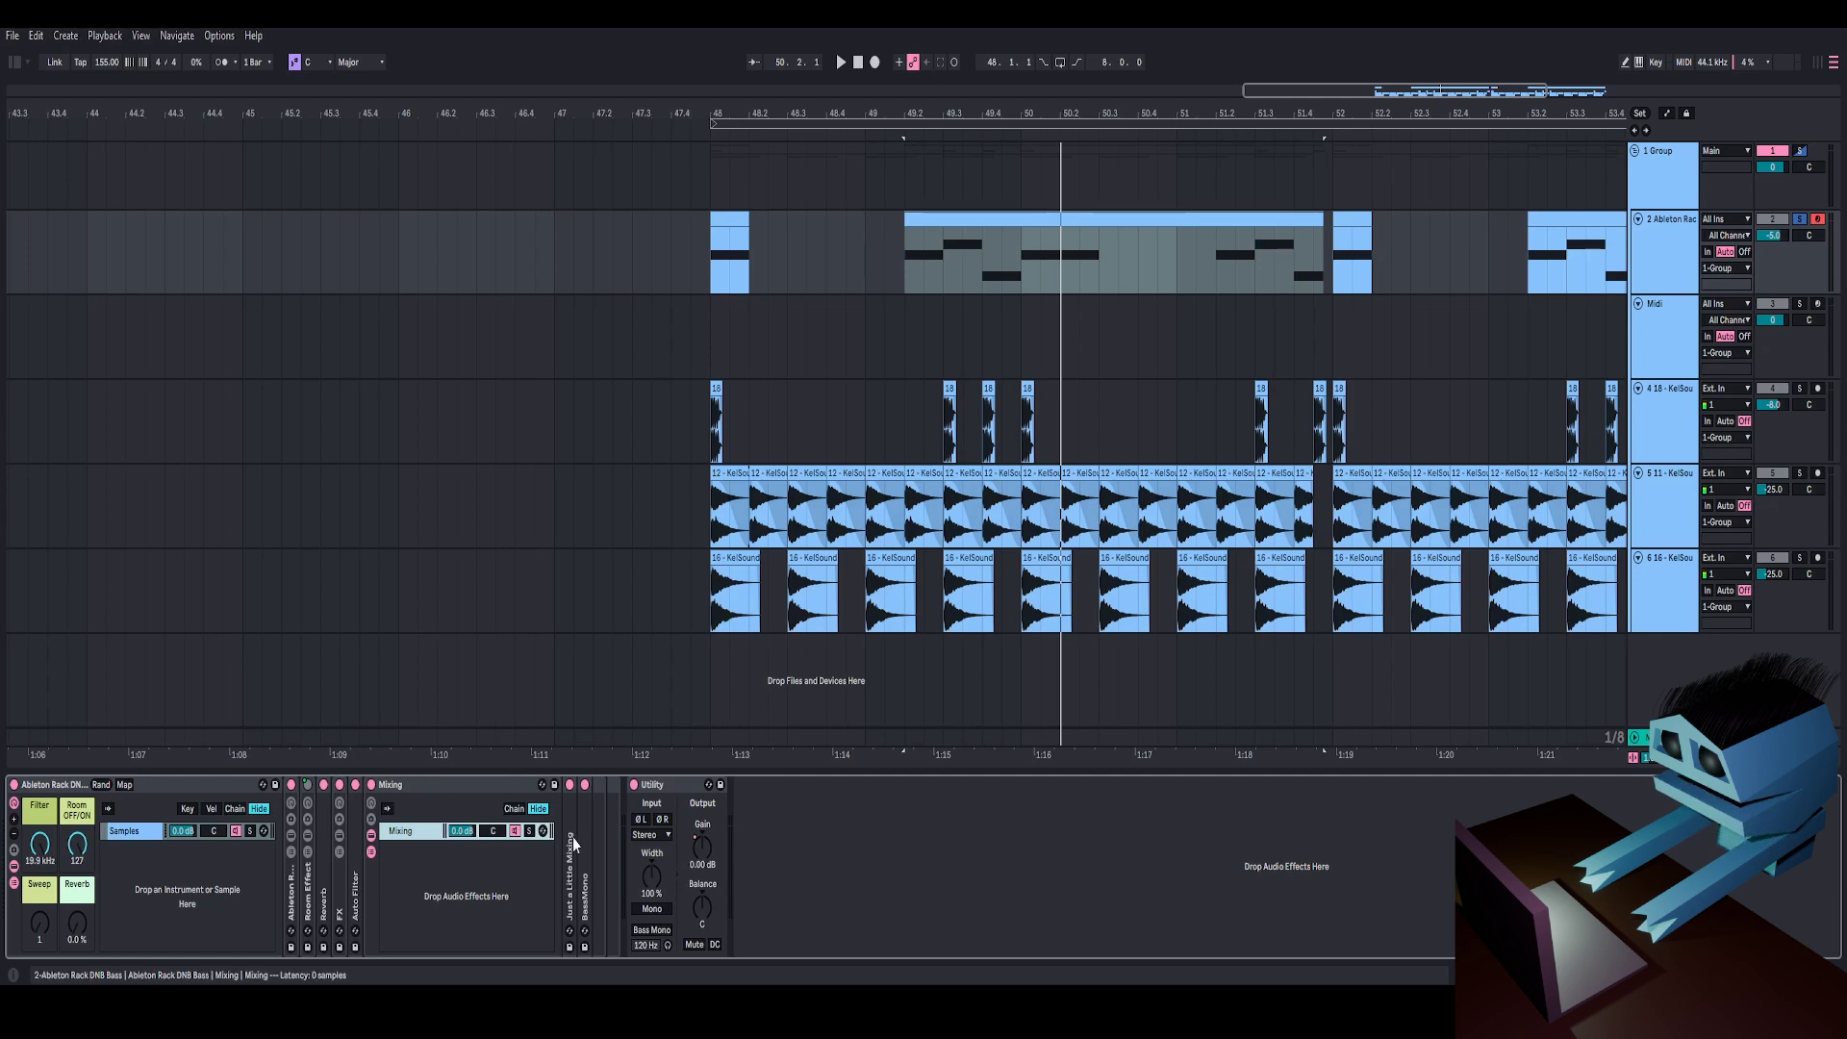
double_click(571, 839)
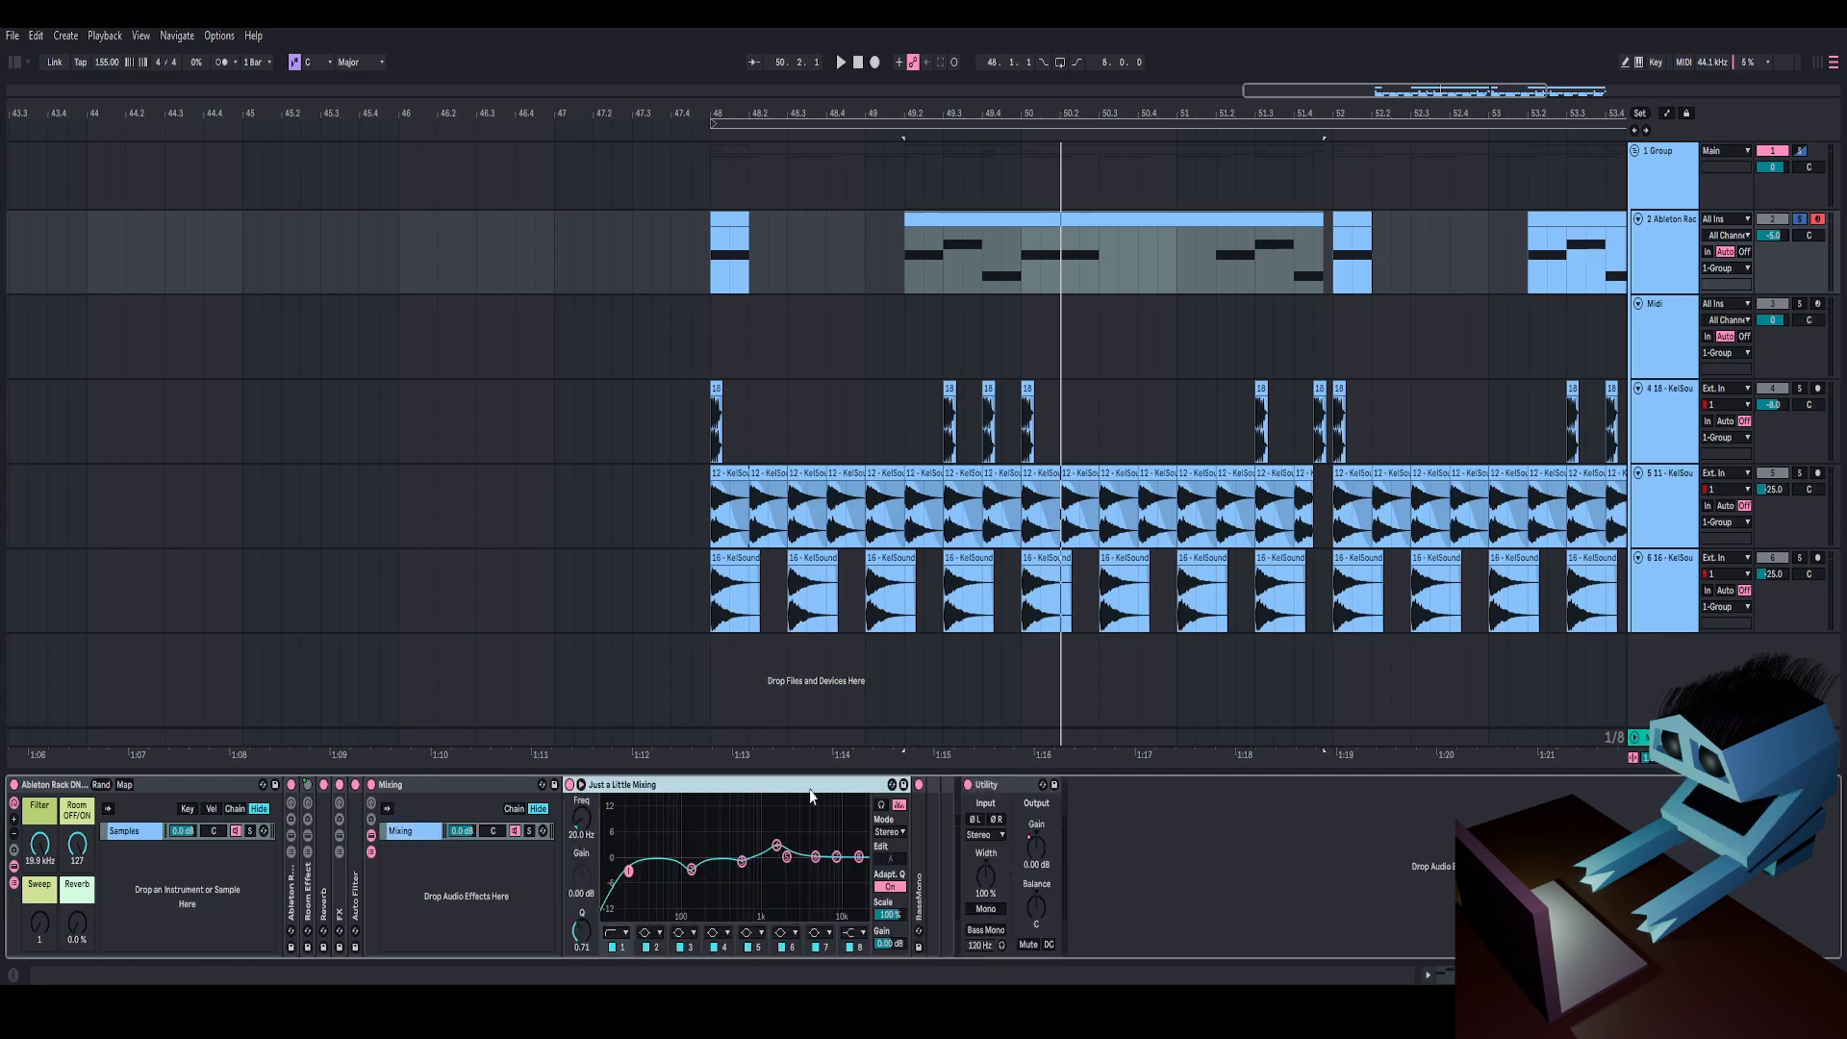
double_click(917, 850)
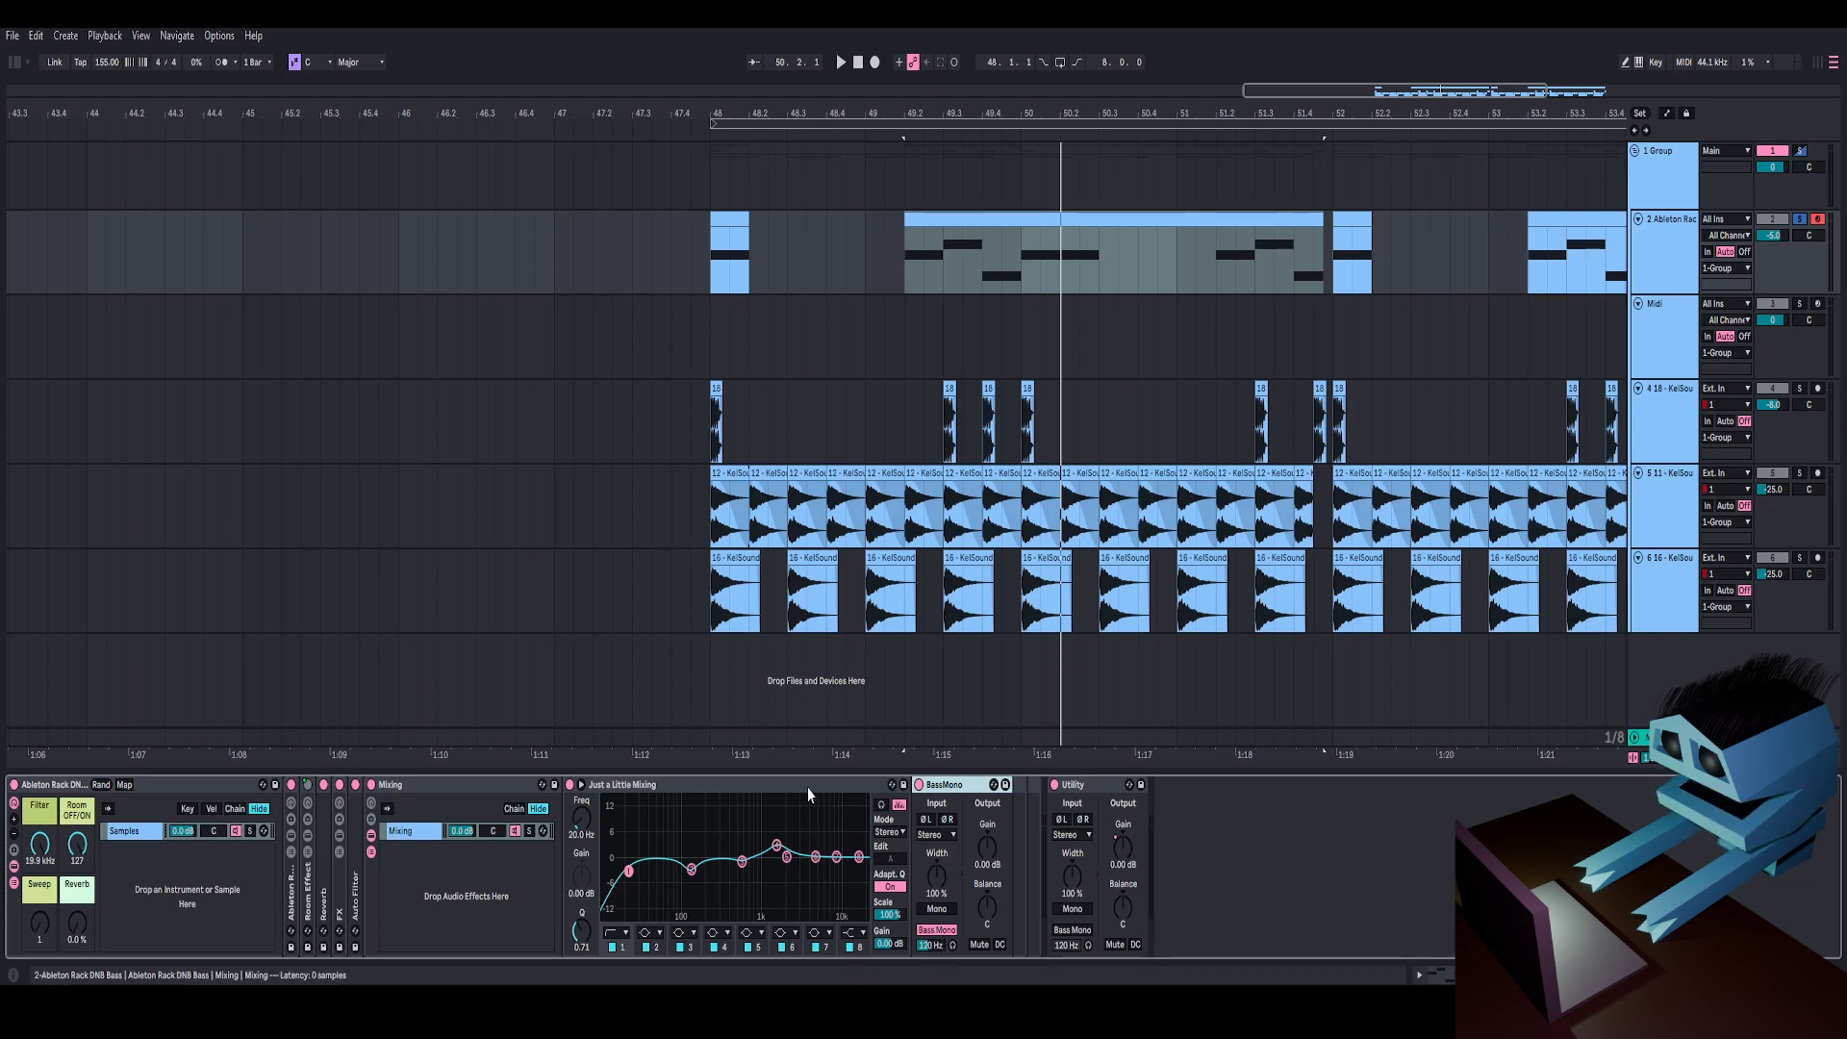
double_click(759, 785)
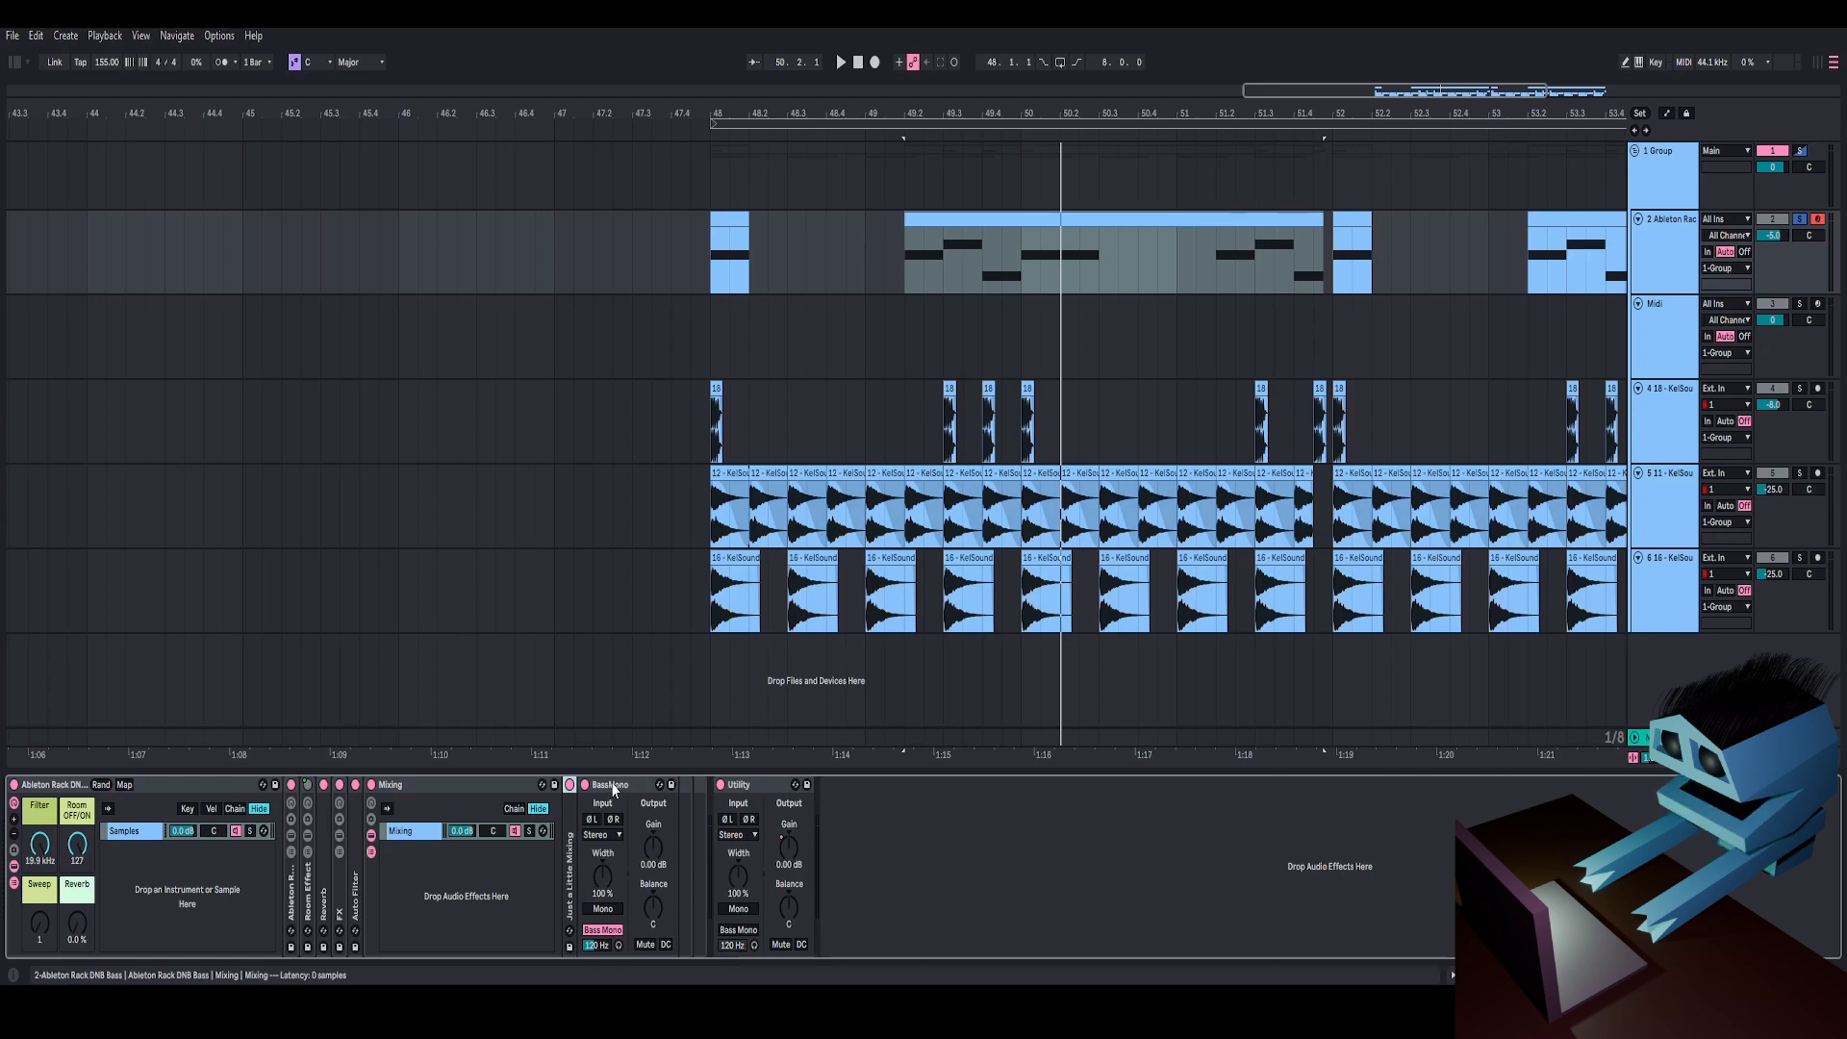
double_click(612, 786)
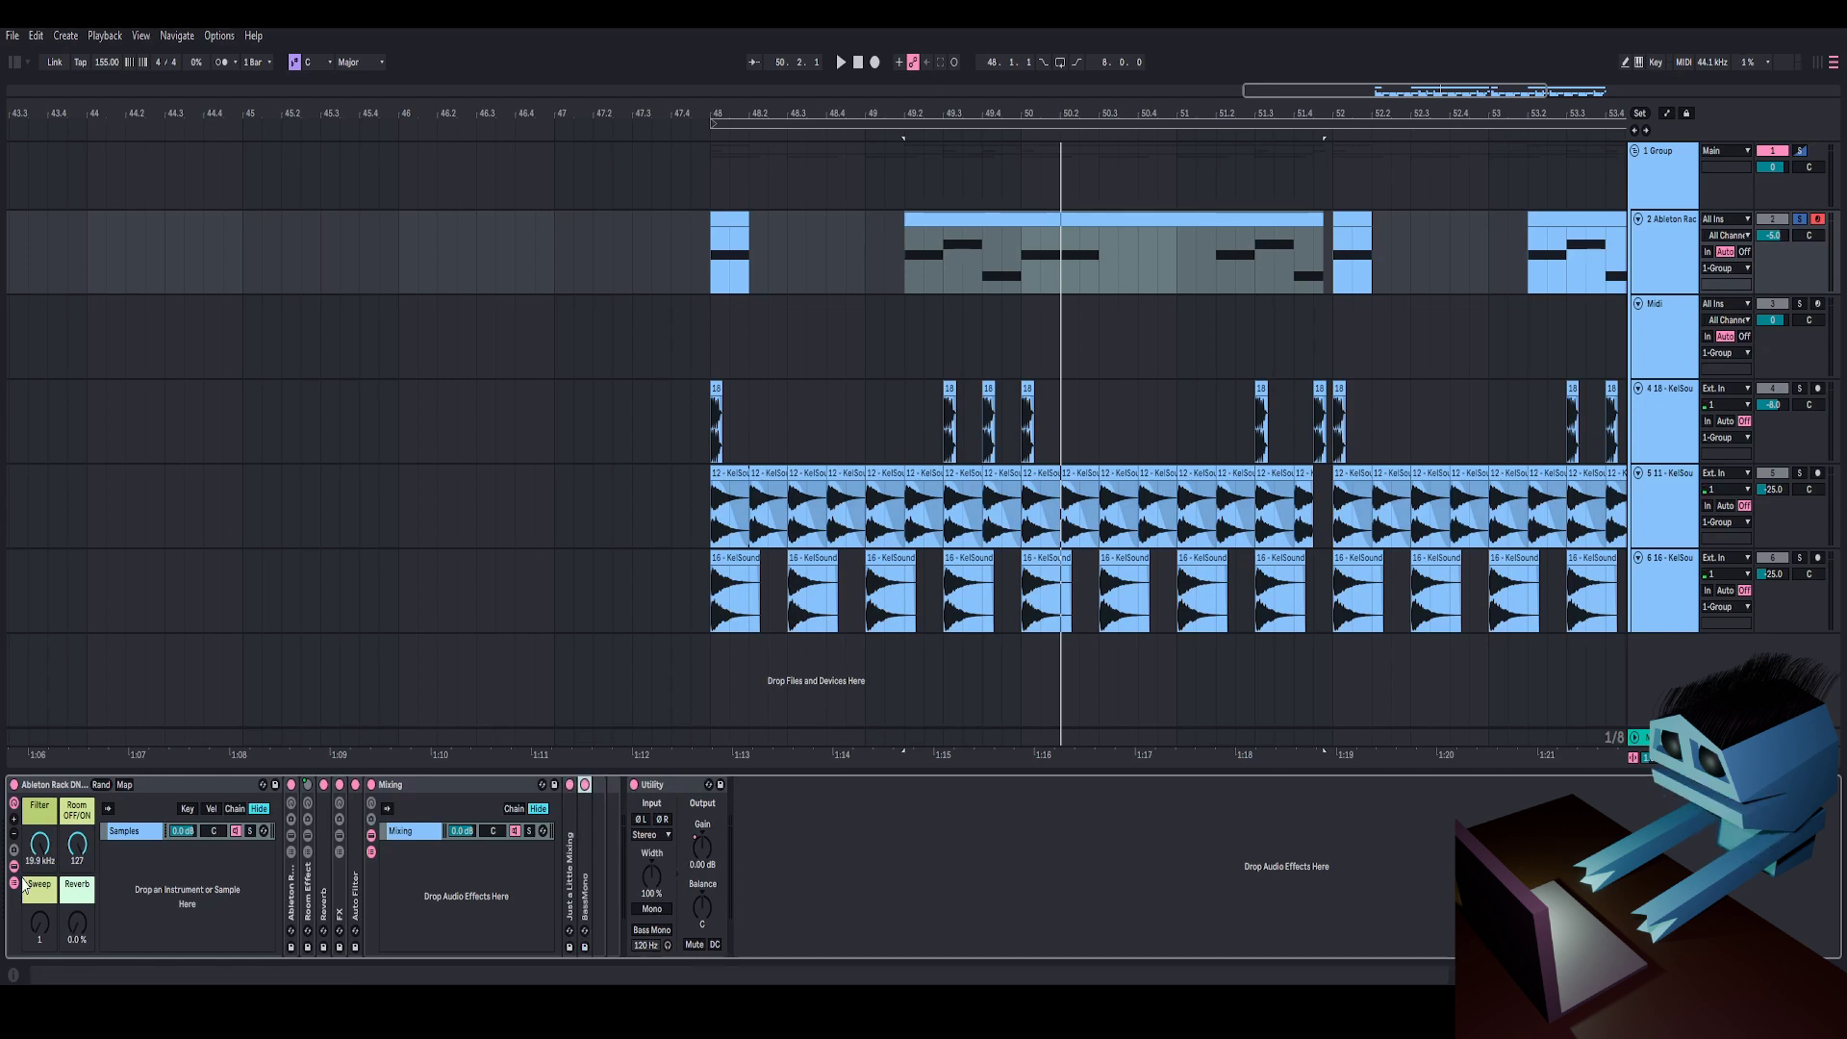
double_click(434, 787)
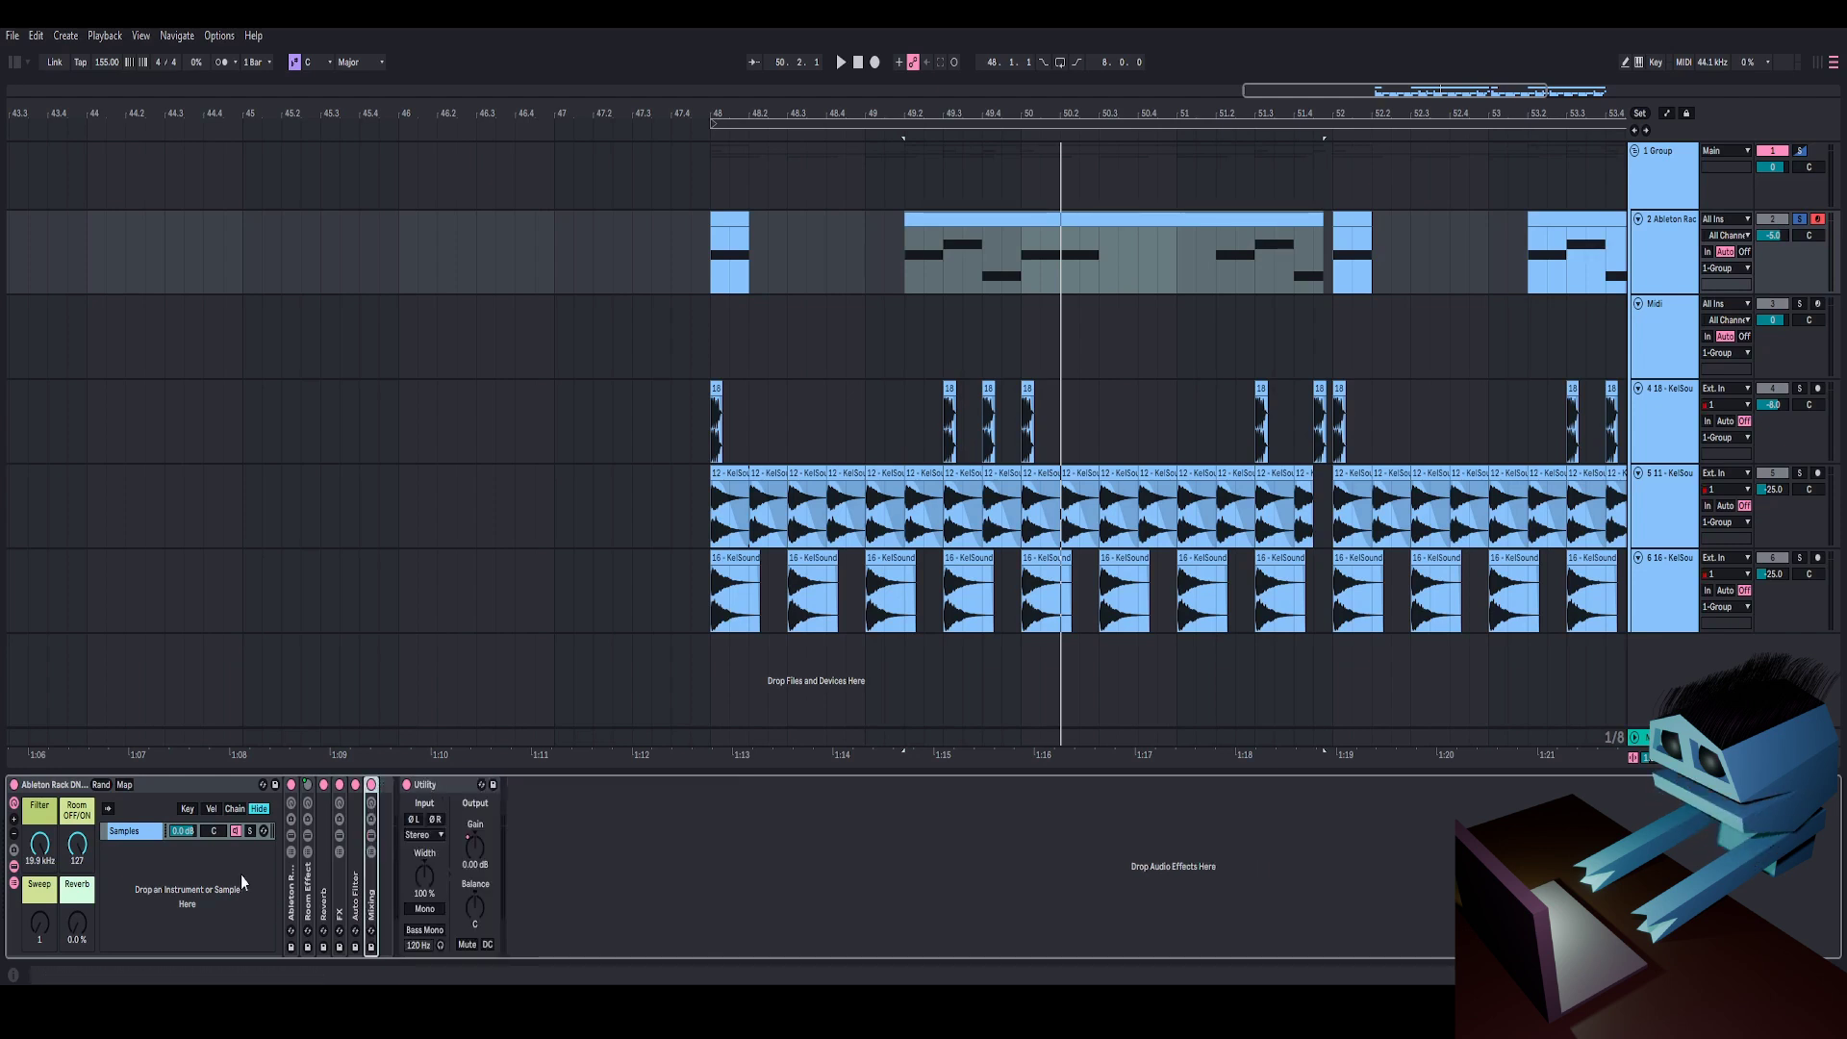
- Play the bass clip repeatedly to audition the complete rack, leaving the Reverb macro at 0%
mouse_move(72, 929)
mouse_down()
mouse_move(72, 827)
mouse_move(72, 929)
mouse_up()
key(space)
key(space)
key(space)
key(space)
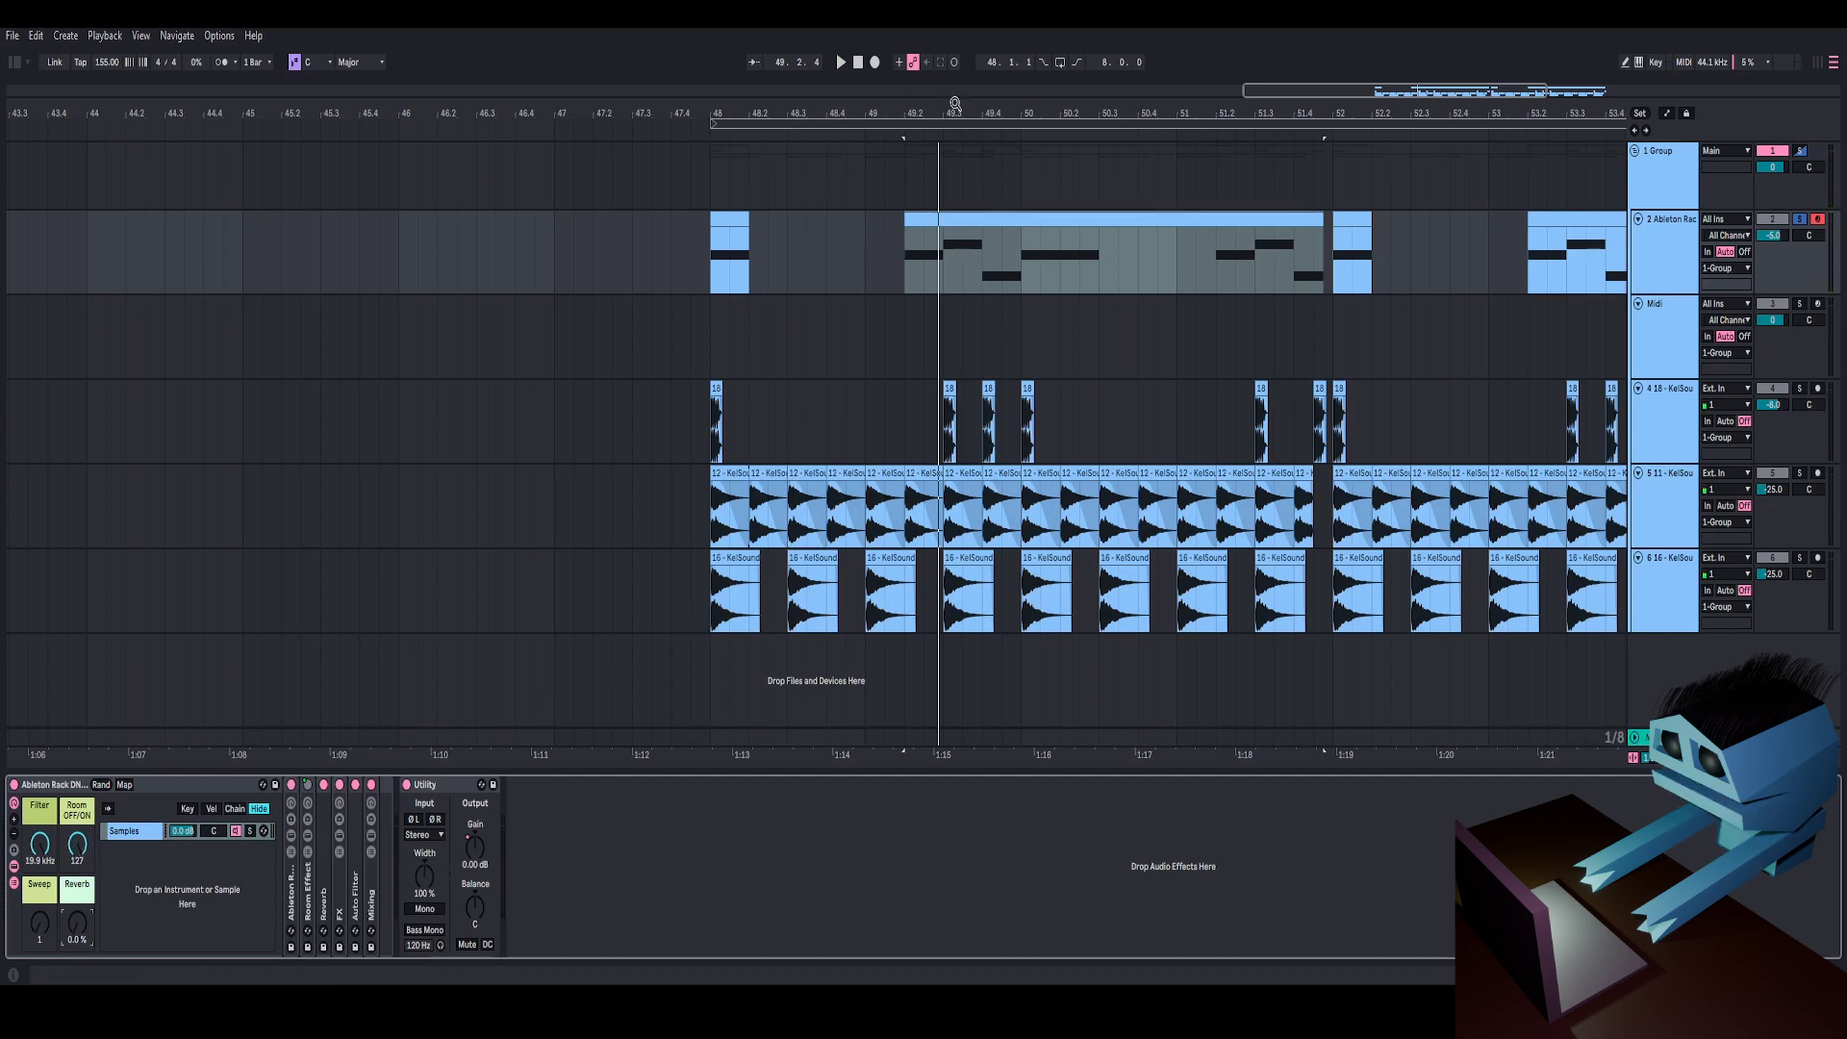
- Unfold the Ableton Rack DNB Bass Samples rack, show its key zones to examine the per-note chains, and fold the rack
drag(954, 103, 877, 103)
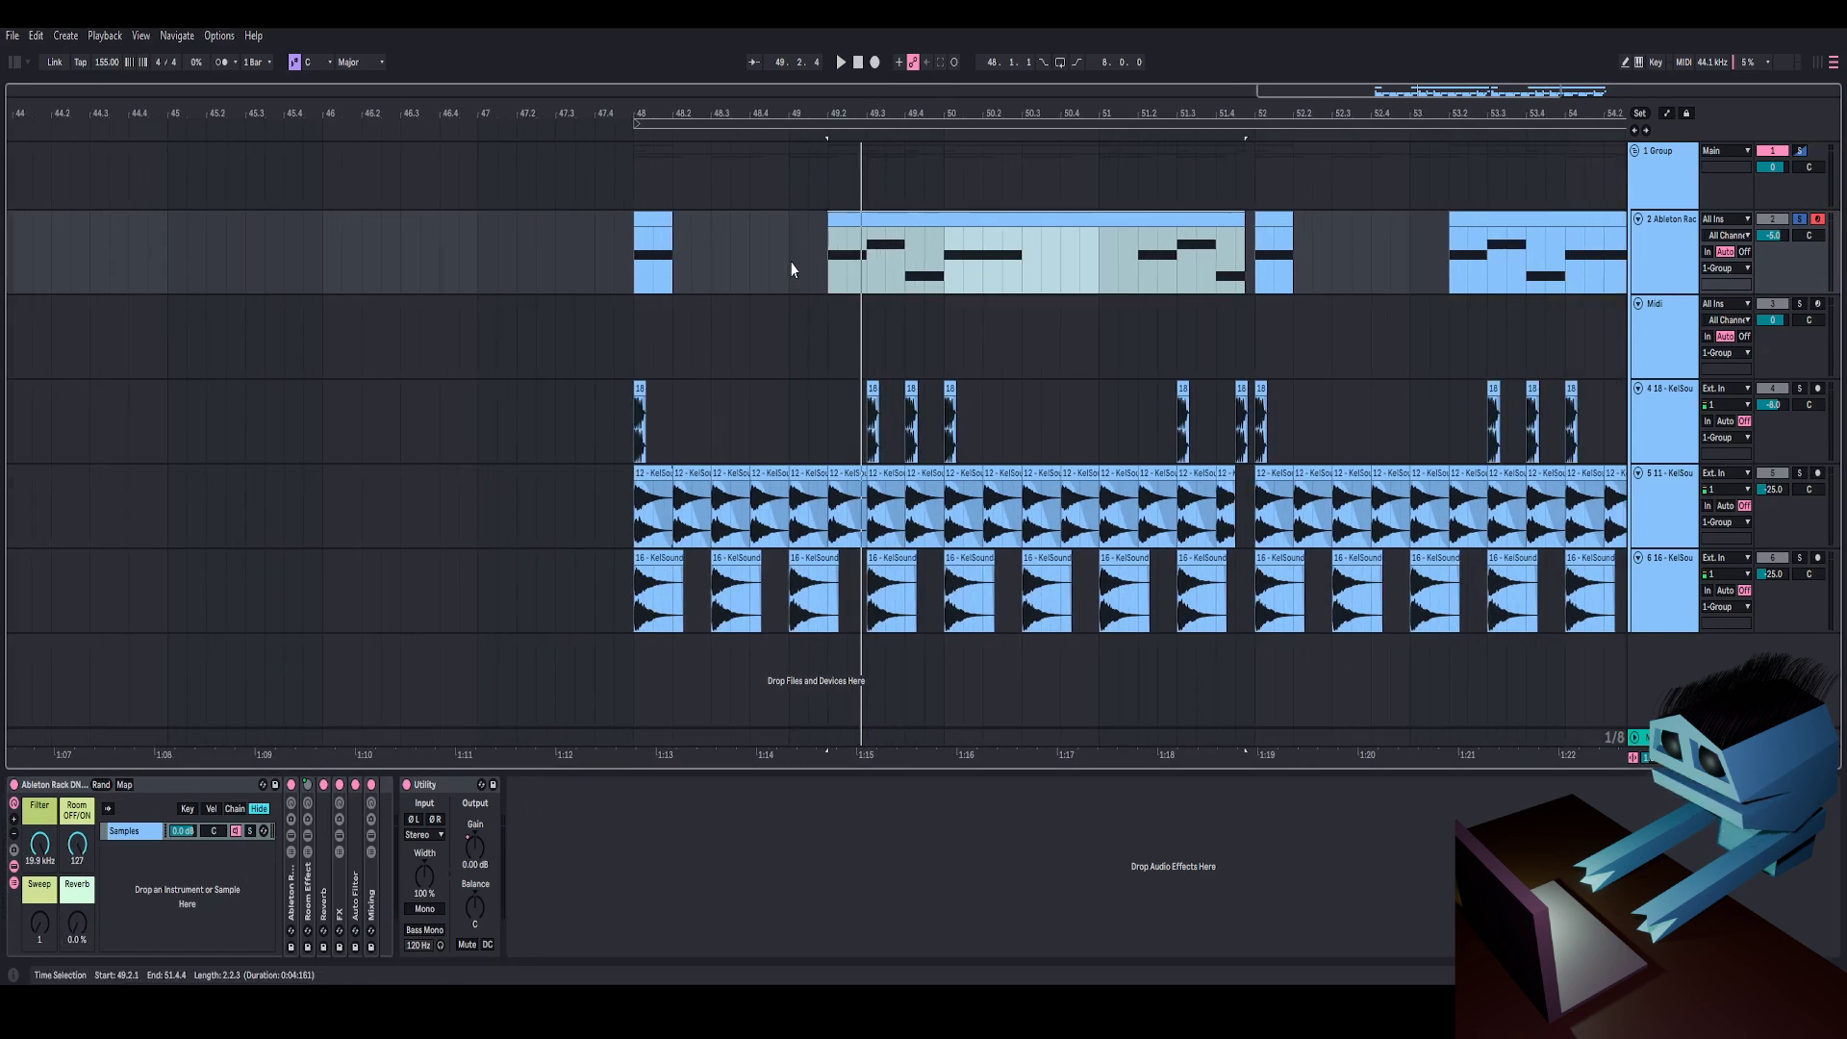
double_click(291, 873)
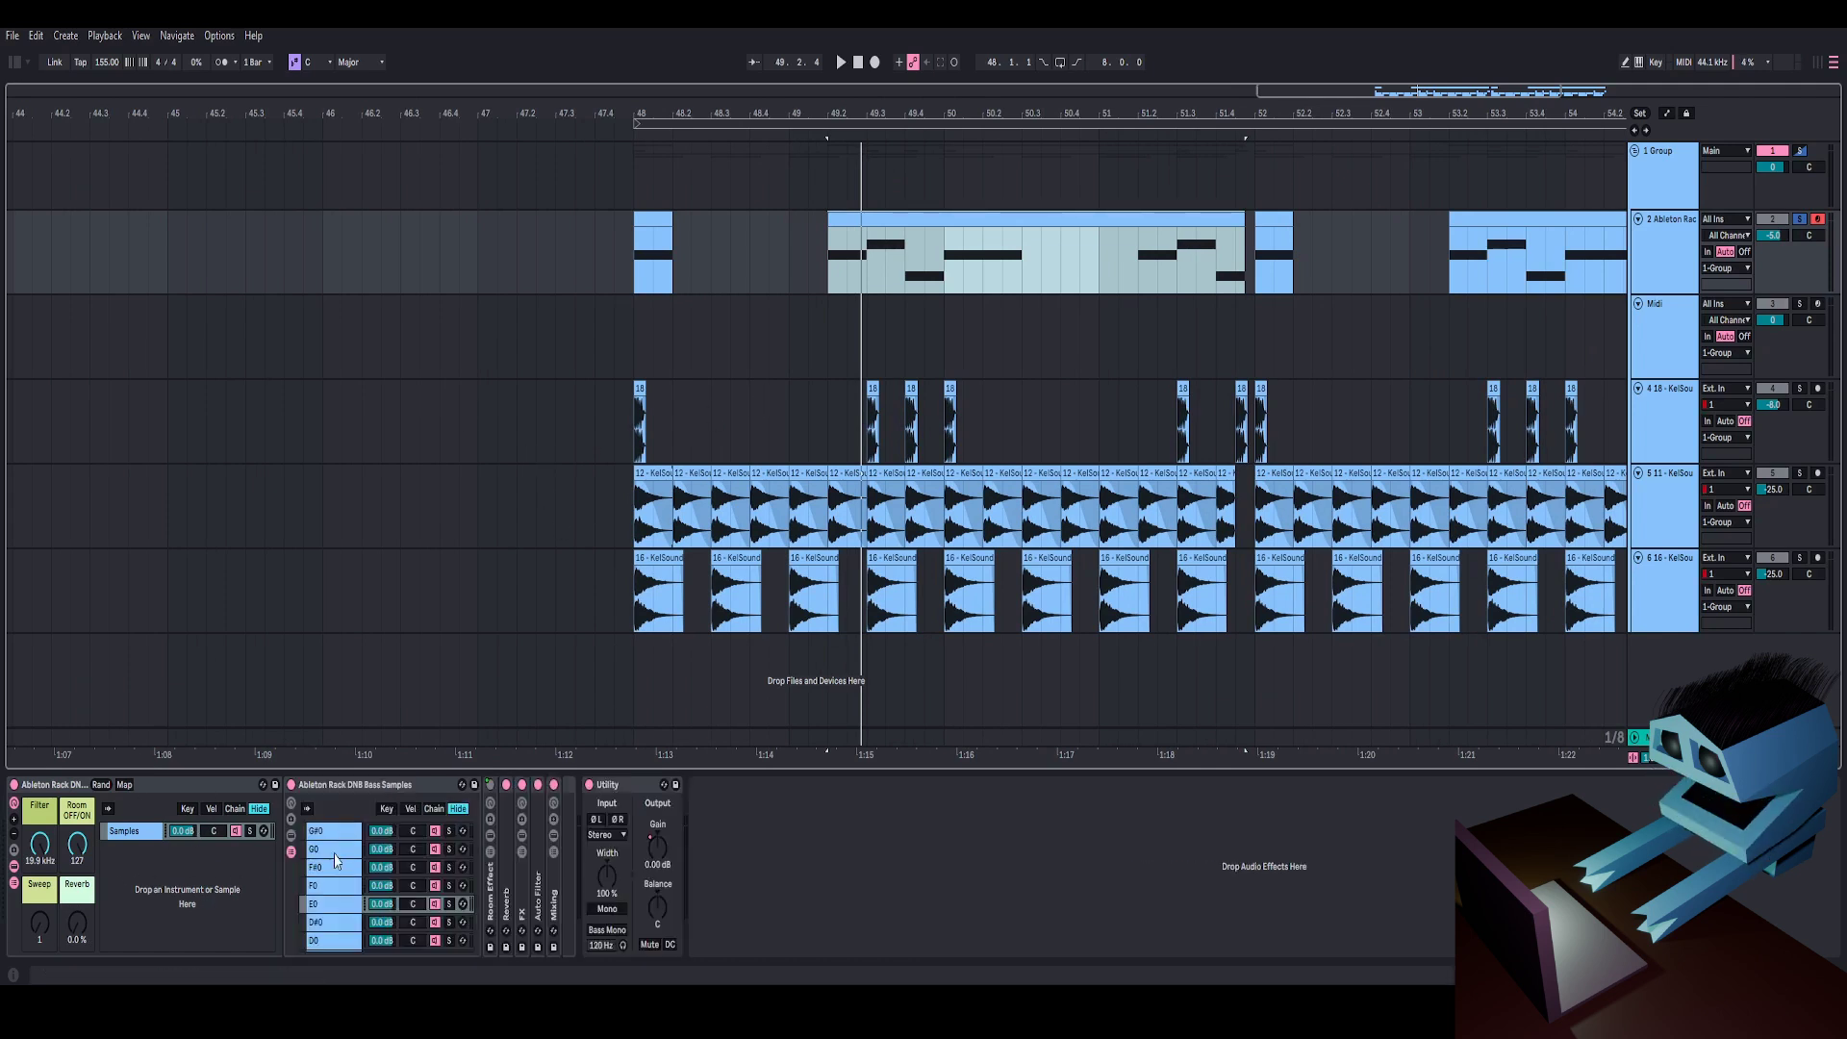
click(386, 809)
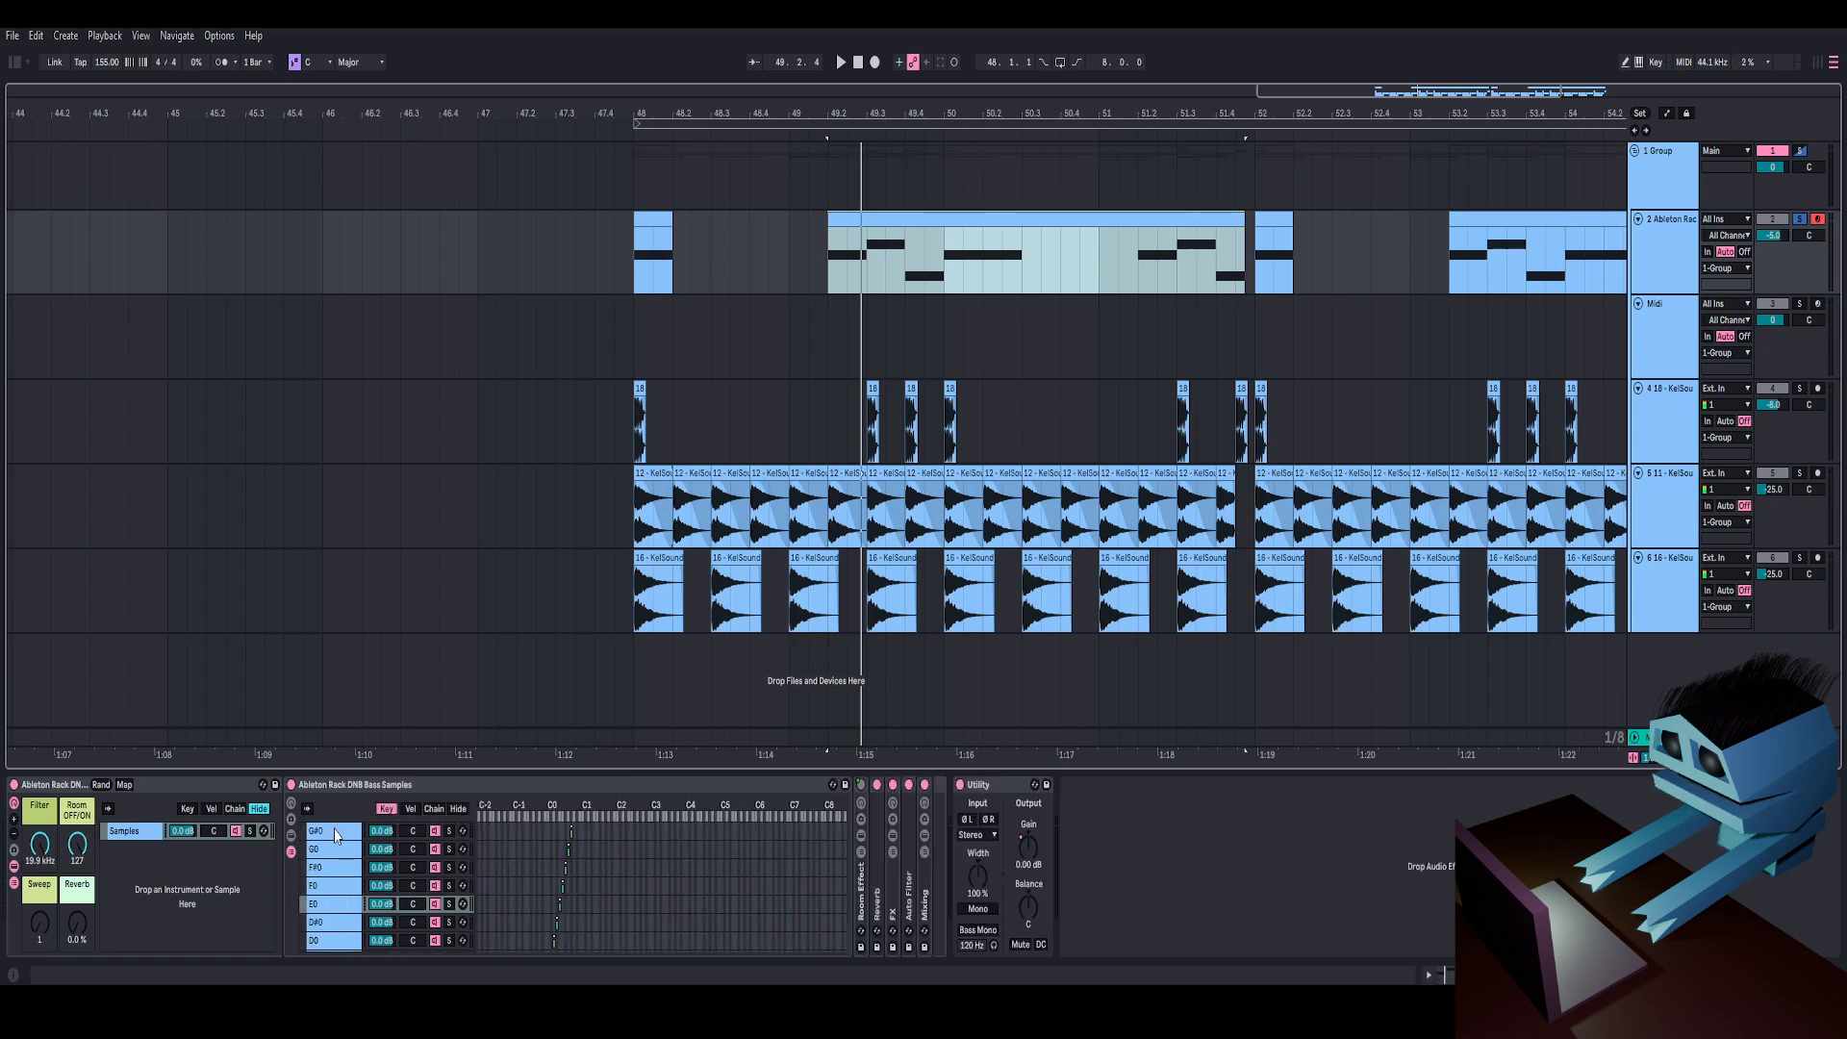
scroll(334, 857, down, 3)
scroll(334, 909, up, 3)
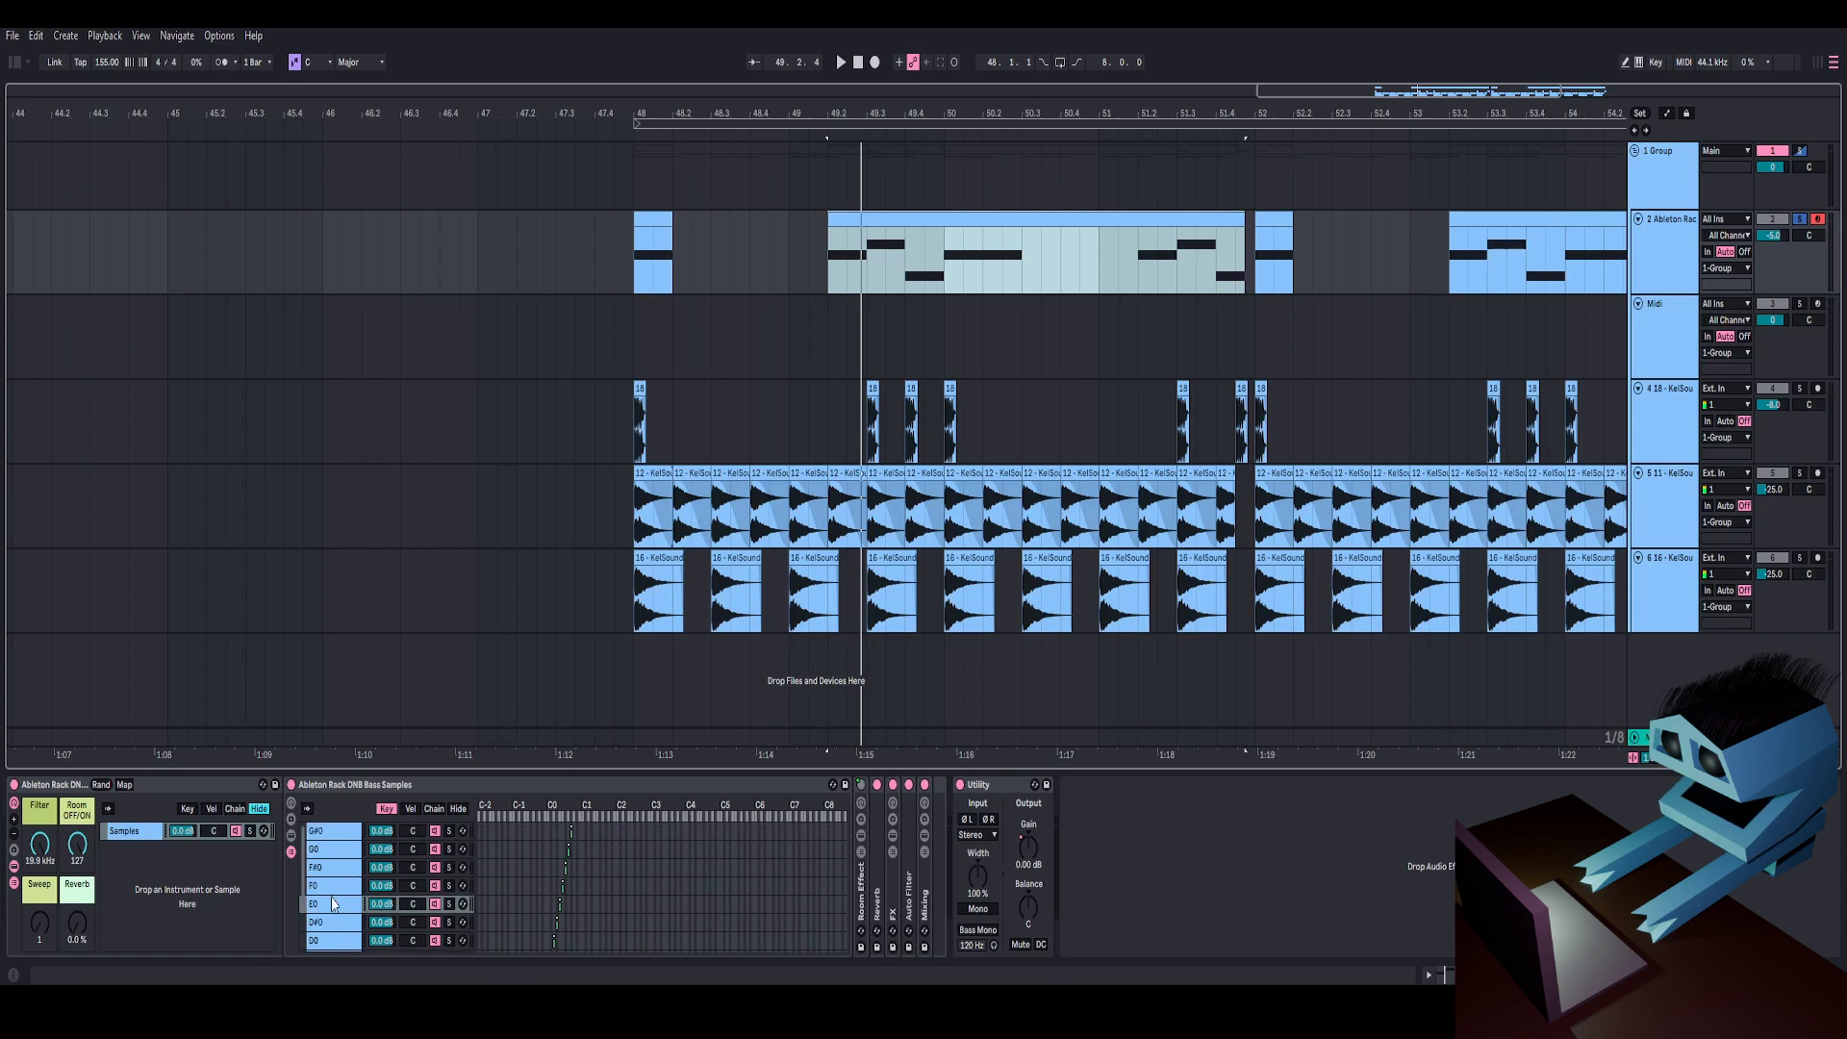
scroll(337, 866, down, 3)
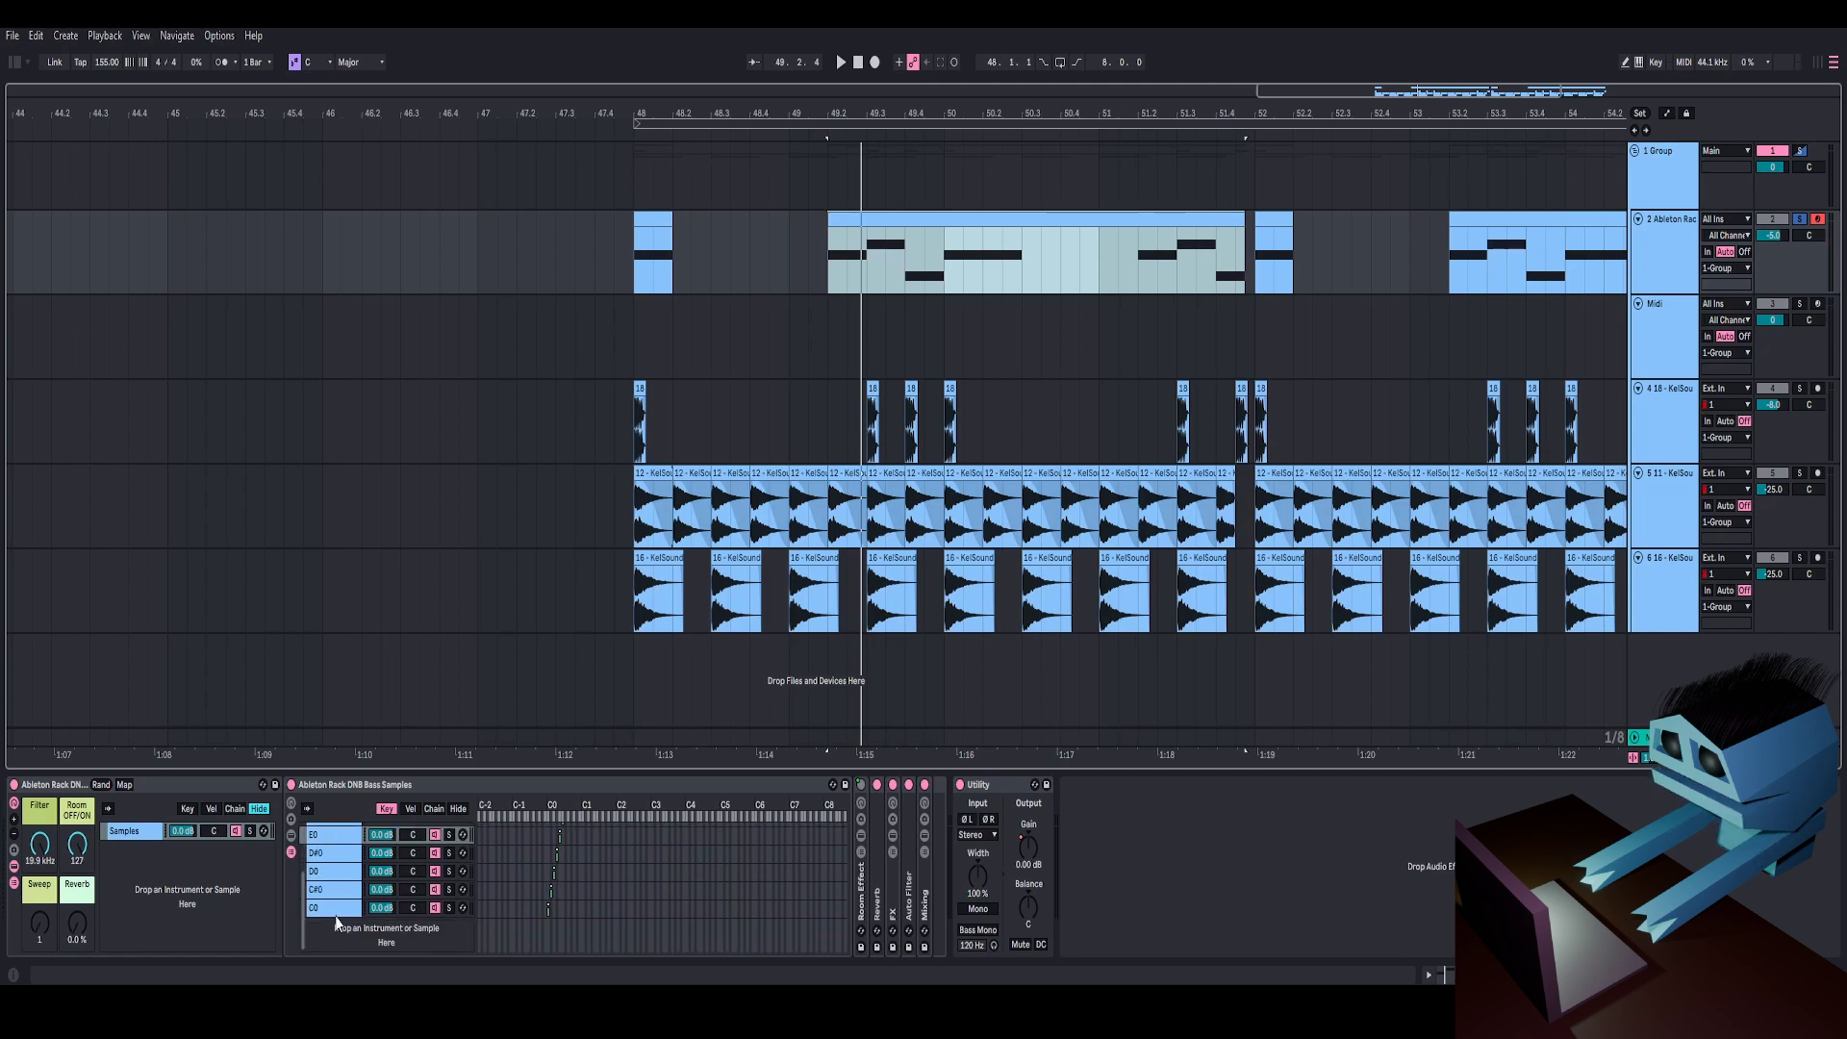
scroll(401, 867, up, 2)
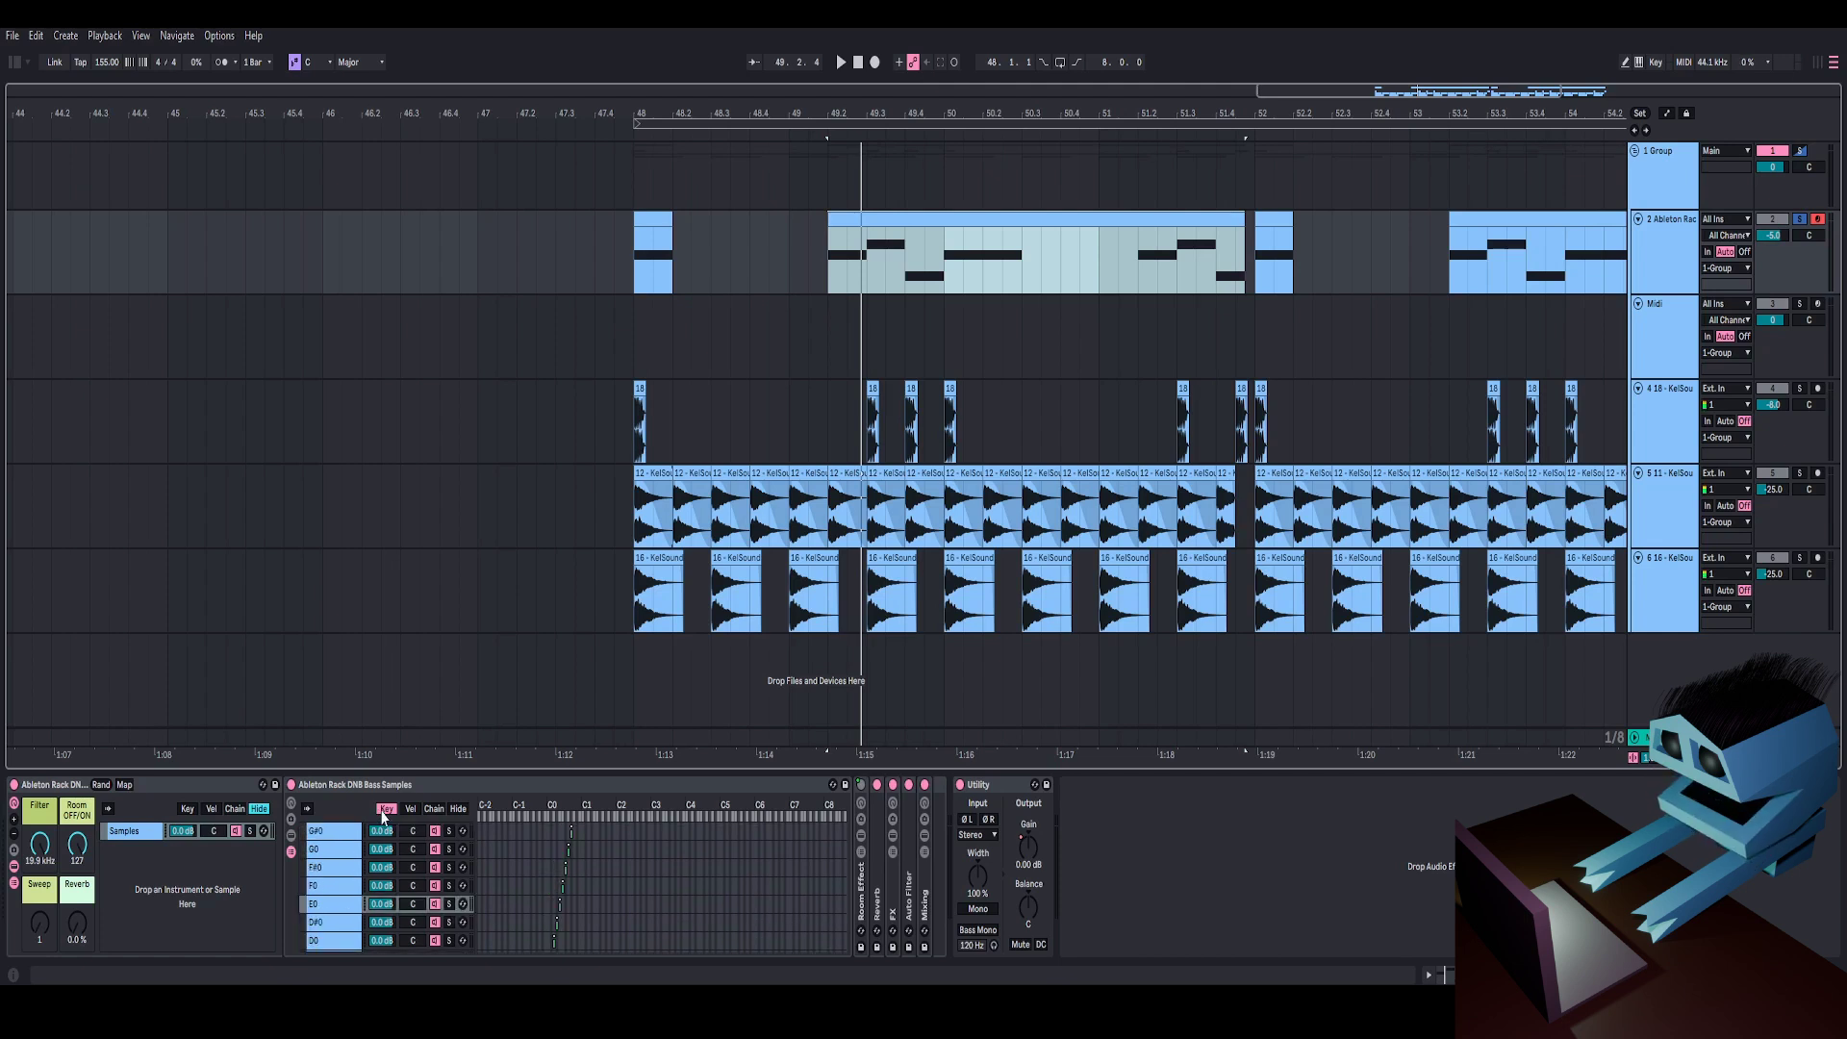
click(290, 852)
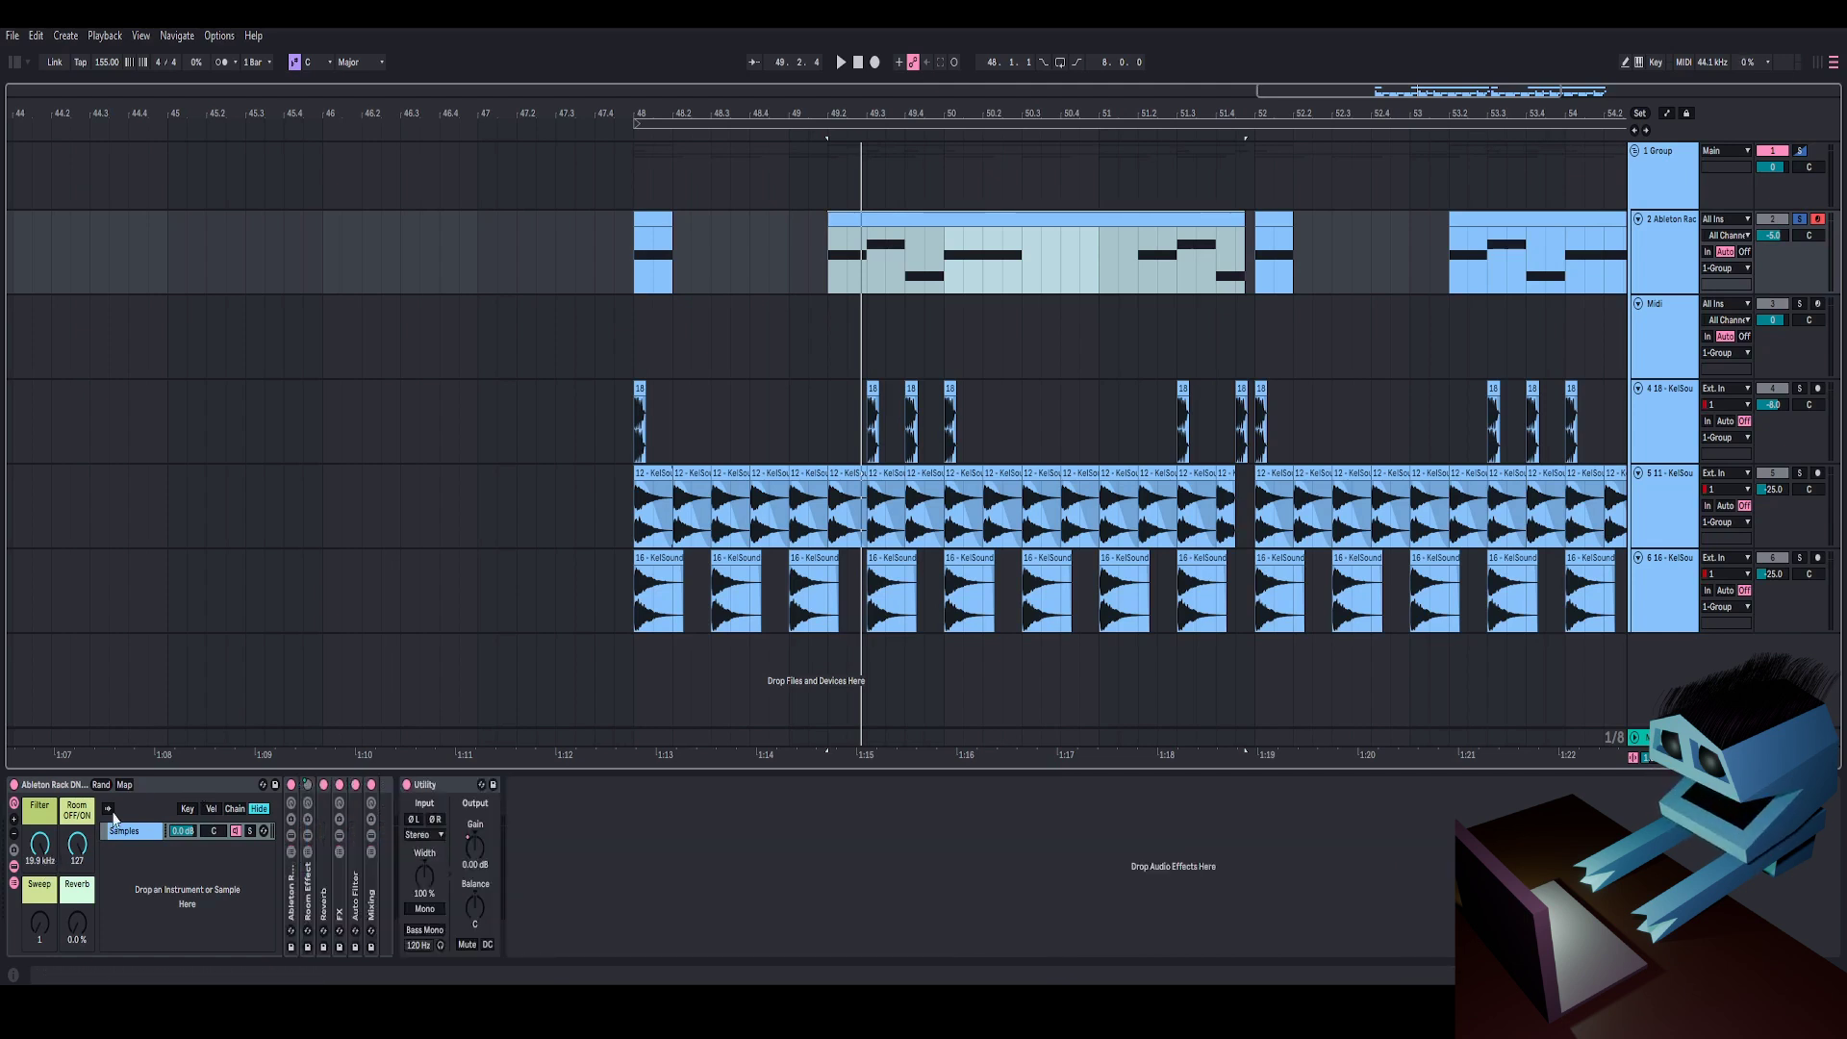
- Place the insert marker at 48.1.1 on the bass track, at the start of the first clip
drag(1148, 114, 739, 72)
mouse_move(642, 114)
mouse_down()
mouse_move(722, 92)
mouse_move(682, 125)
mouse_move(557, 142)
mouse_move(574, 102)
mouse_move(616, 97)
mouse_up()
click(1058, 250)
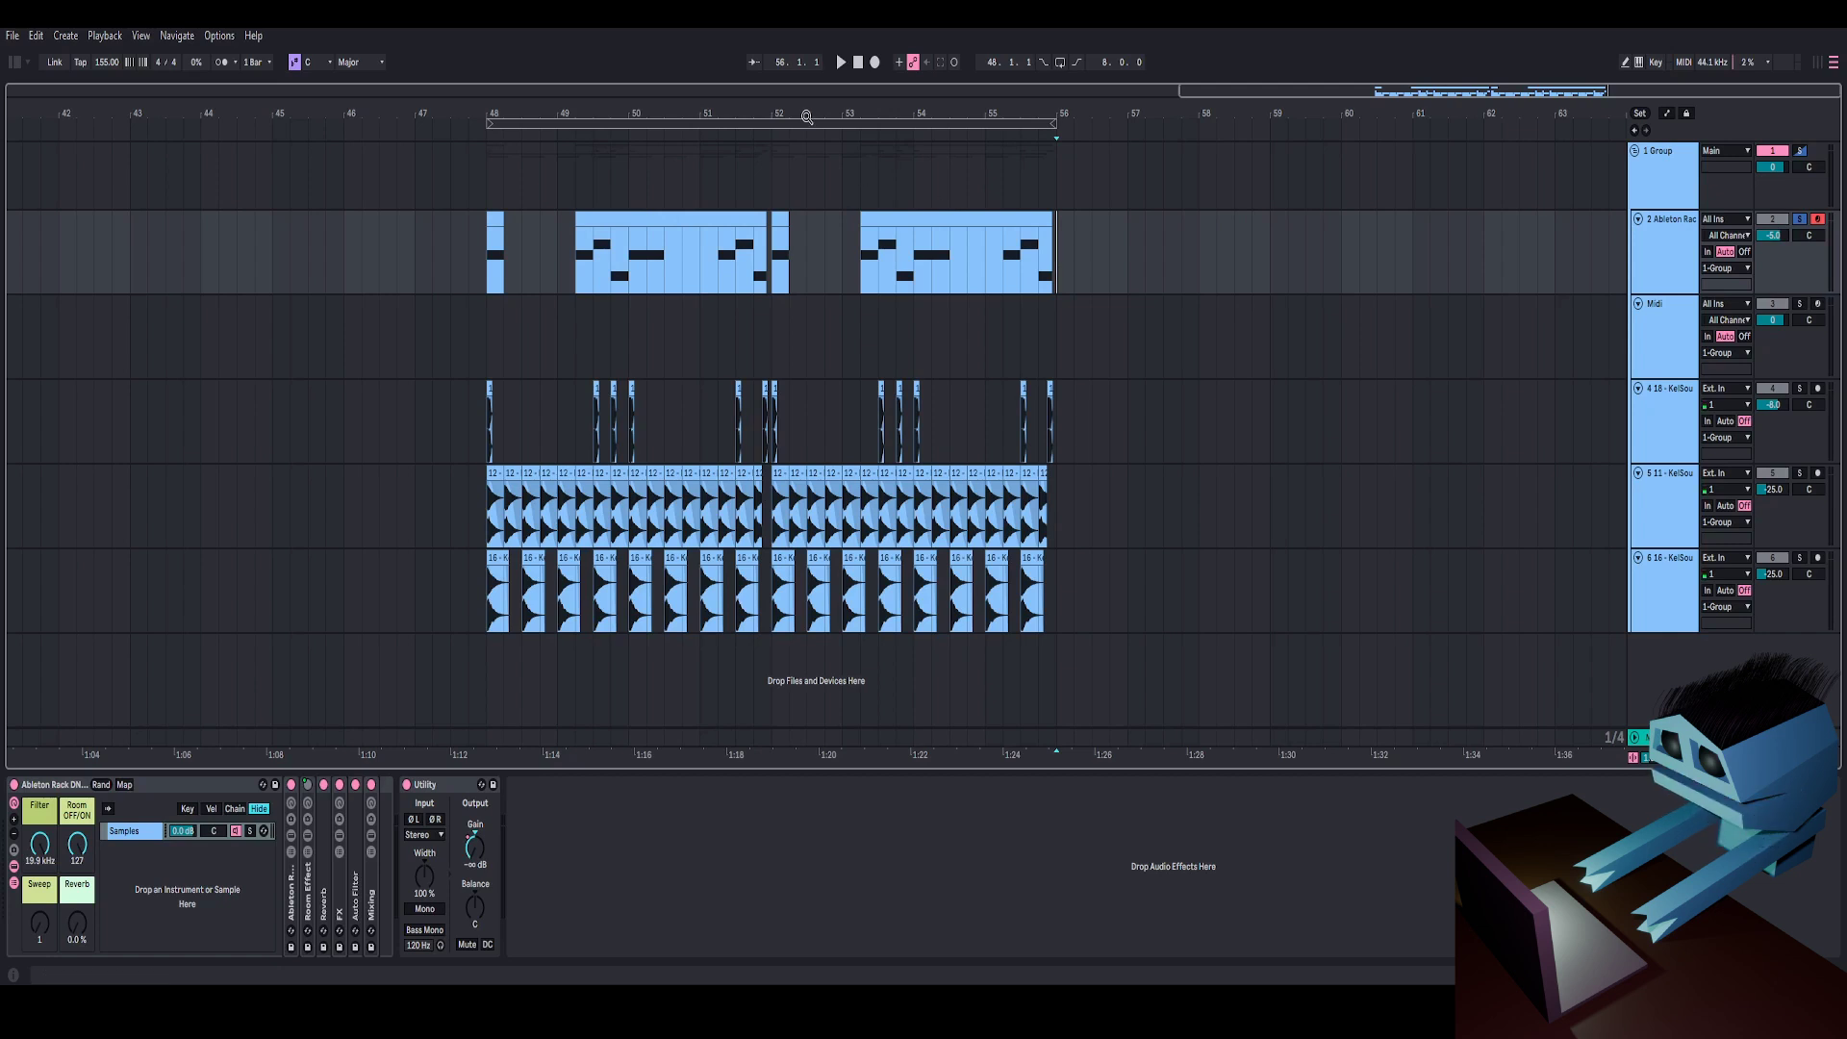
drag(806, 116, 1052, 96)
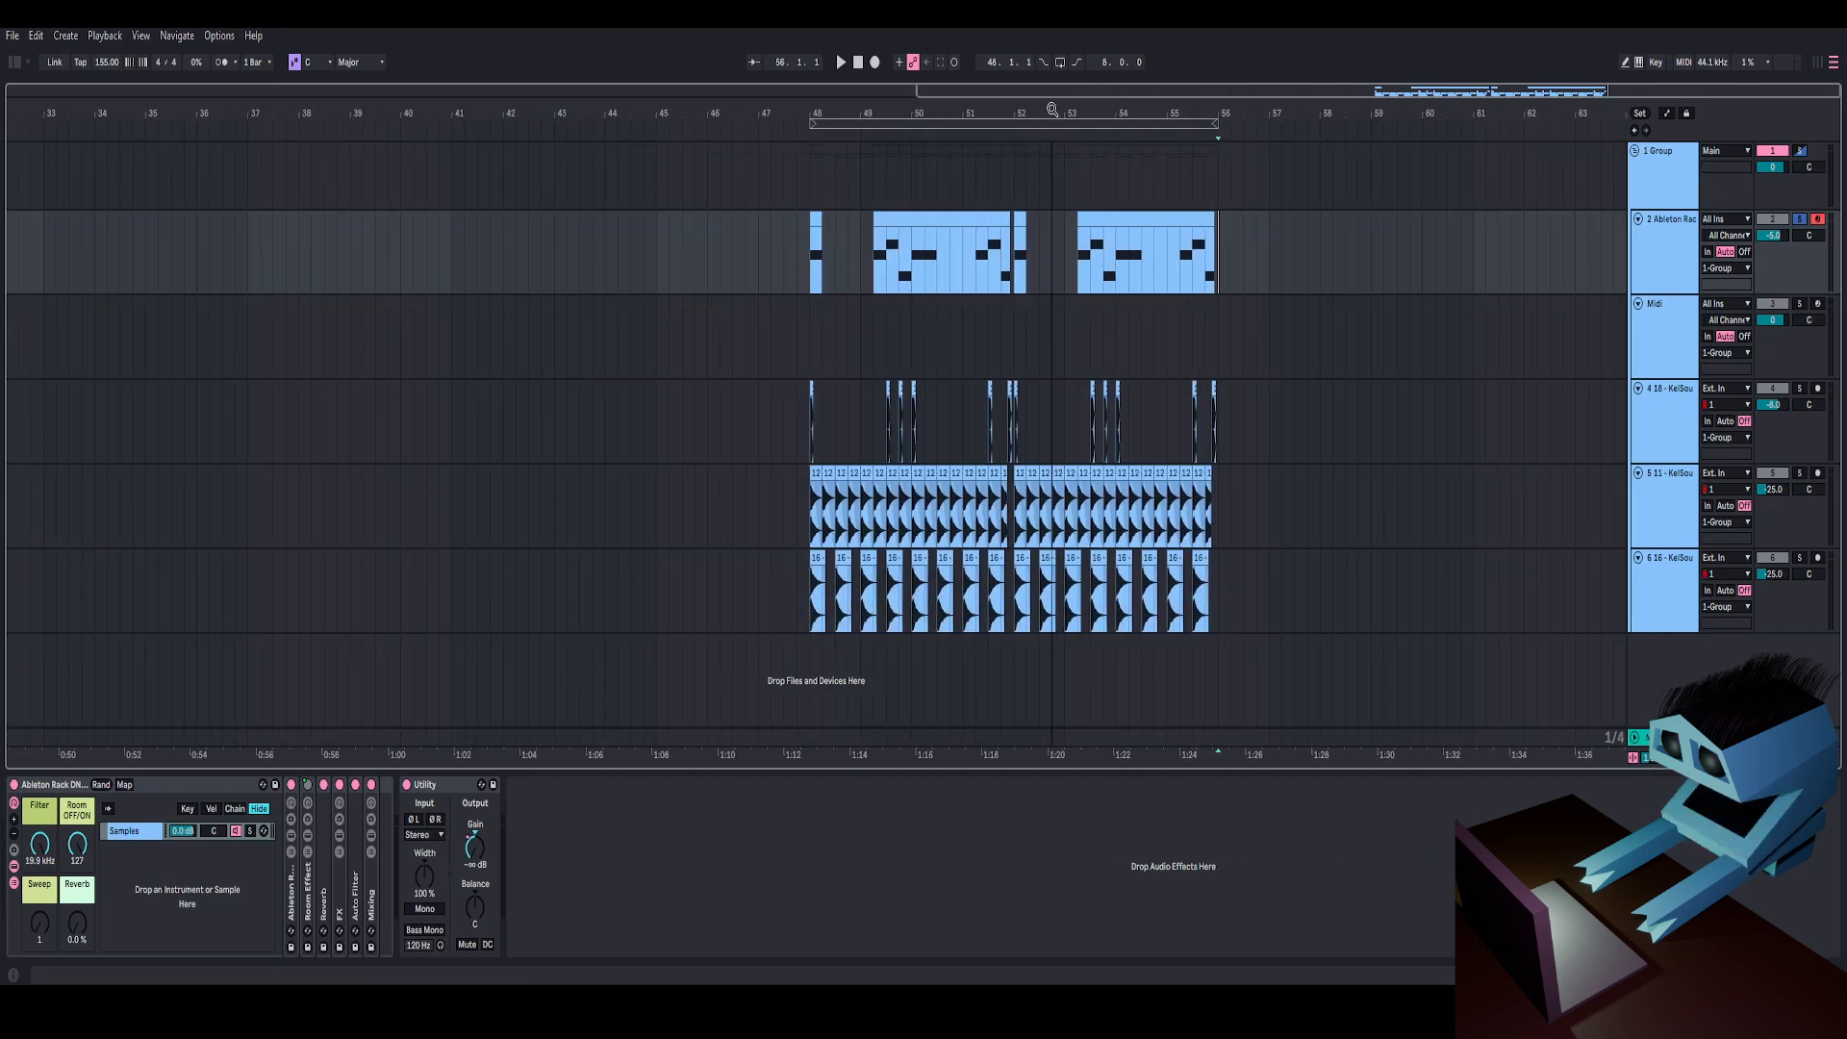
click(810, 266)
mouse_move(873, 117)
mouse_down()
mouse_move(752, 123)
mouse_move(870, 120)
mouse_up()
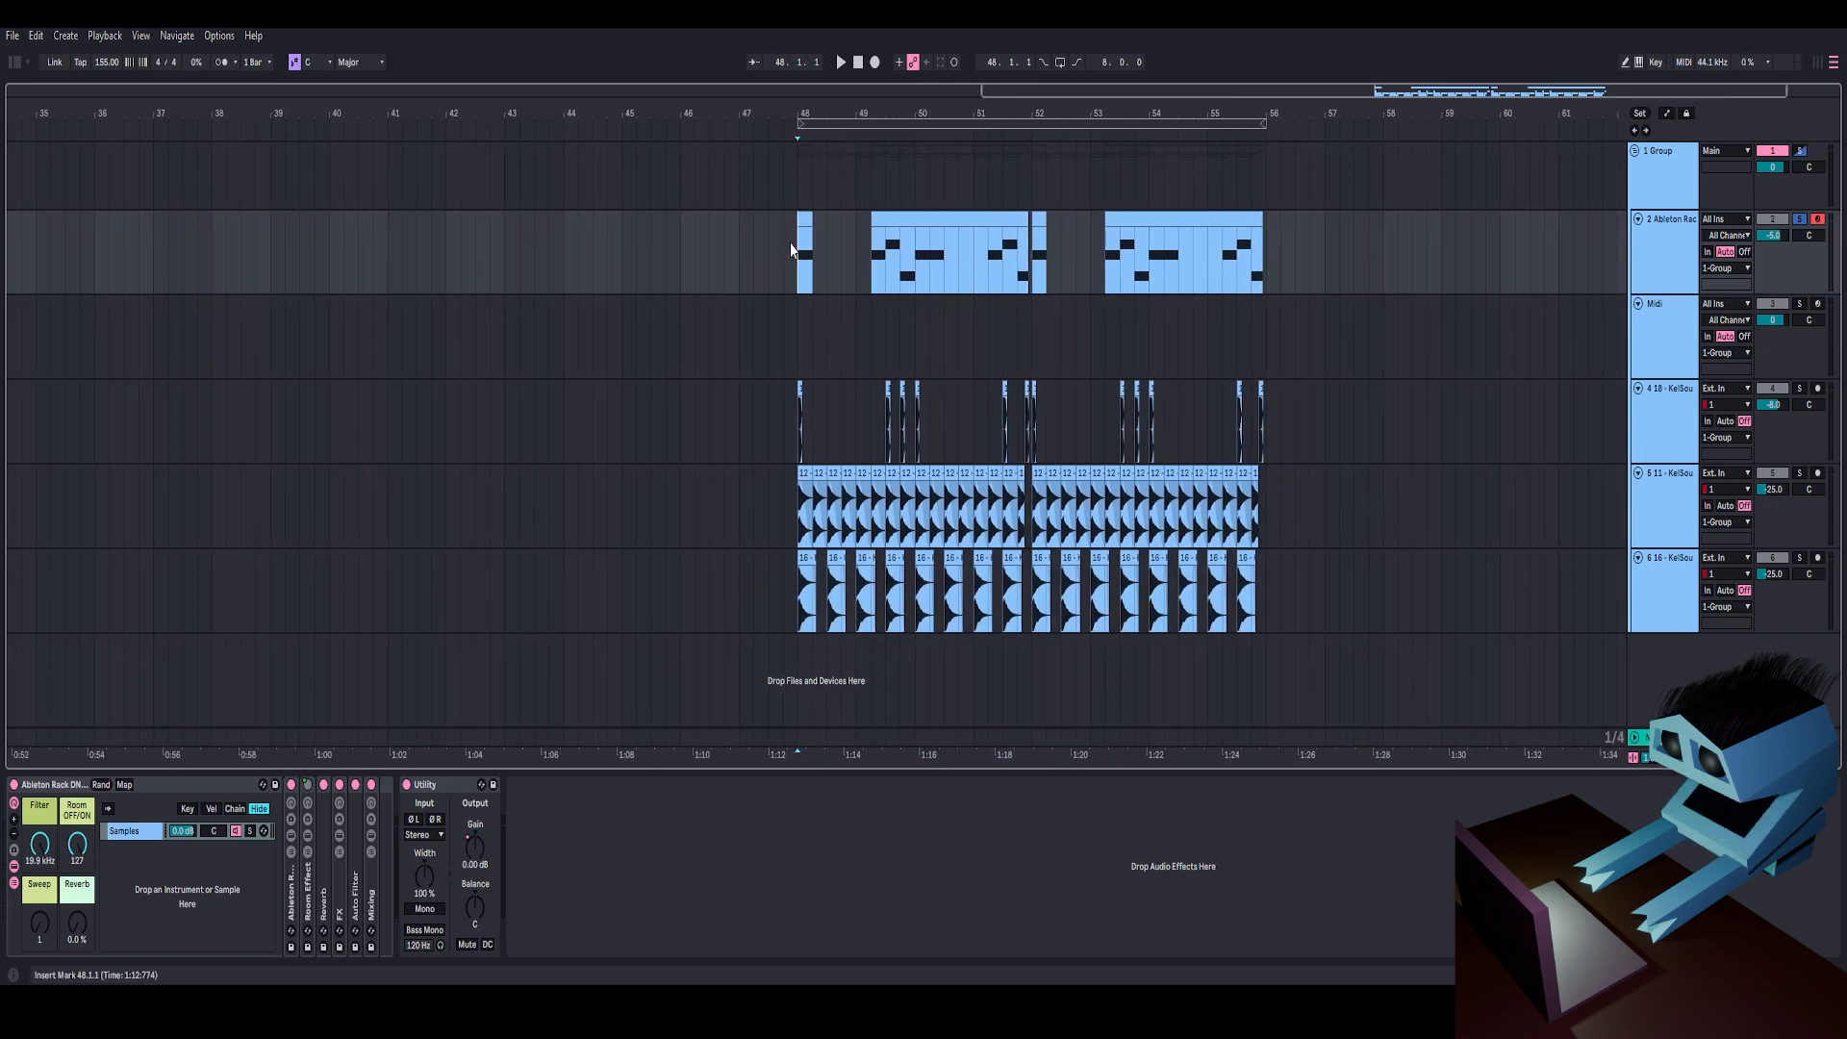